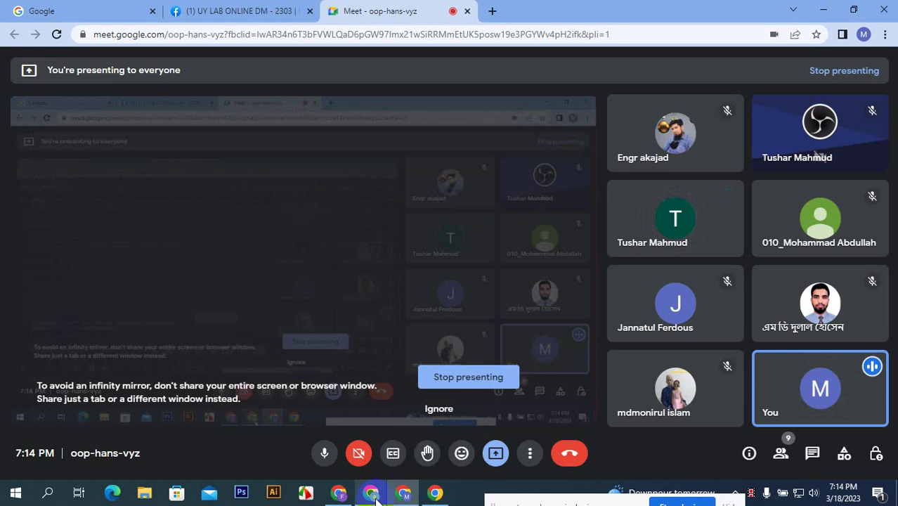
left_click(377, 498)
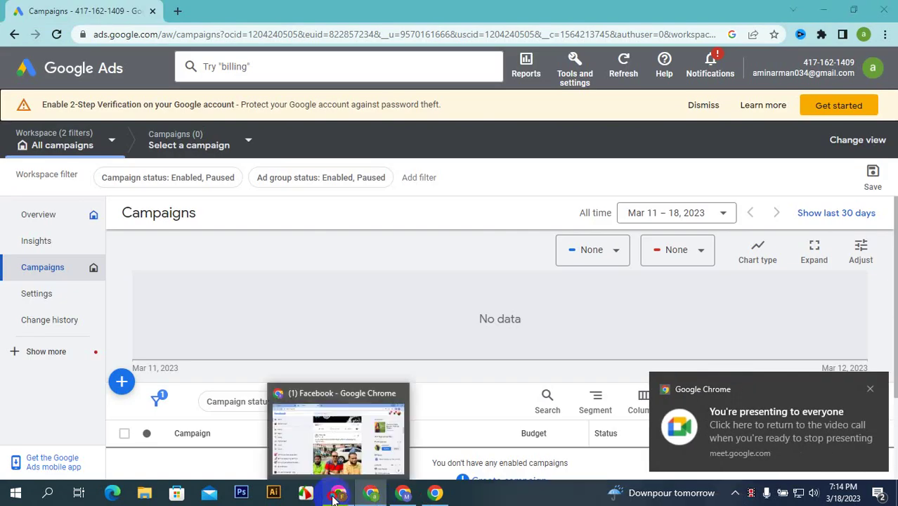
left_click(338, 494)
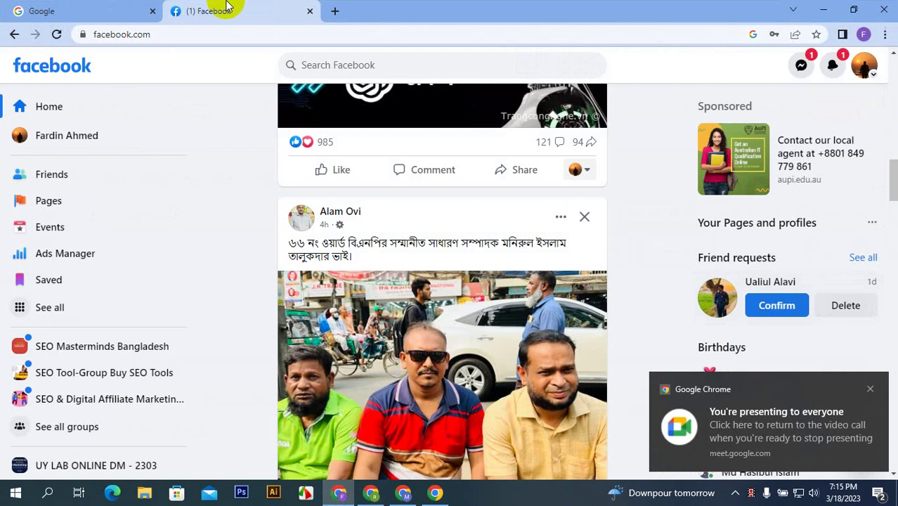
left_click(87, 10)
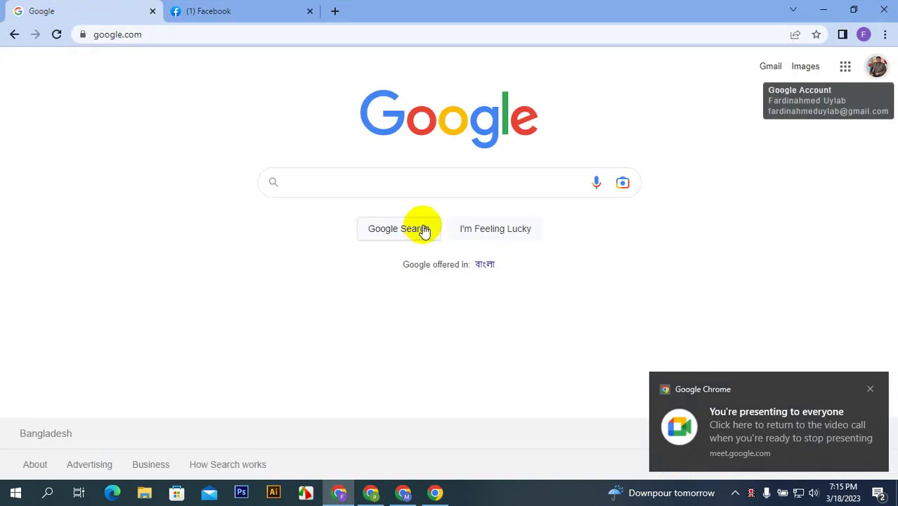
left_click(372, 494)
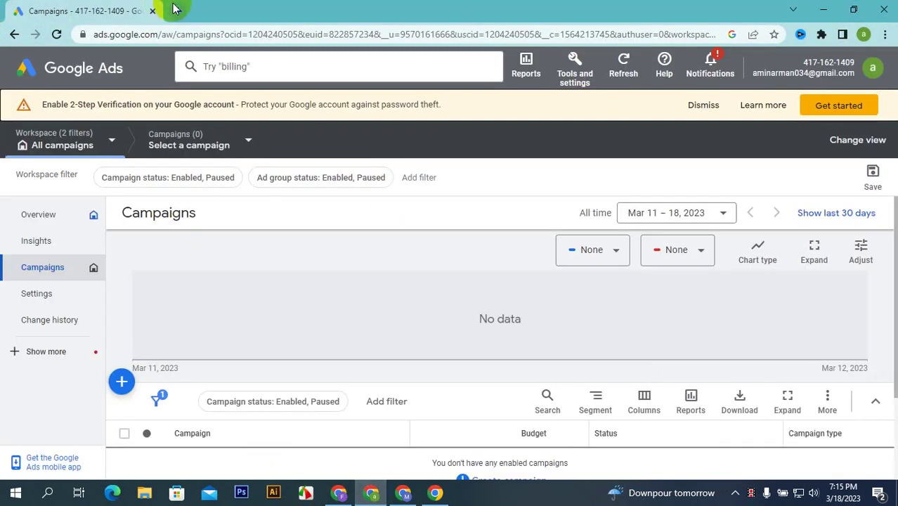
left_click(401, 495)
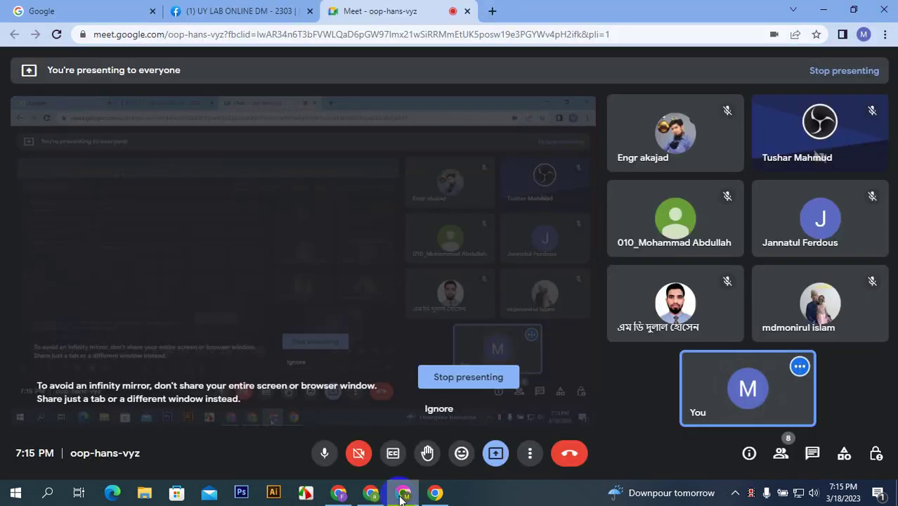
mouse_move(371, 495)
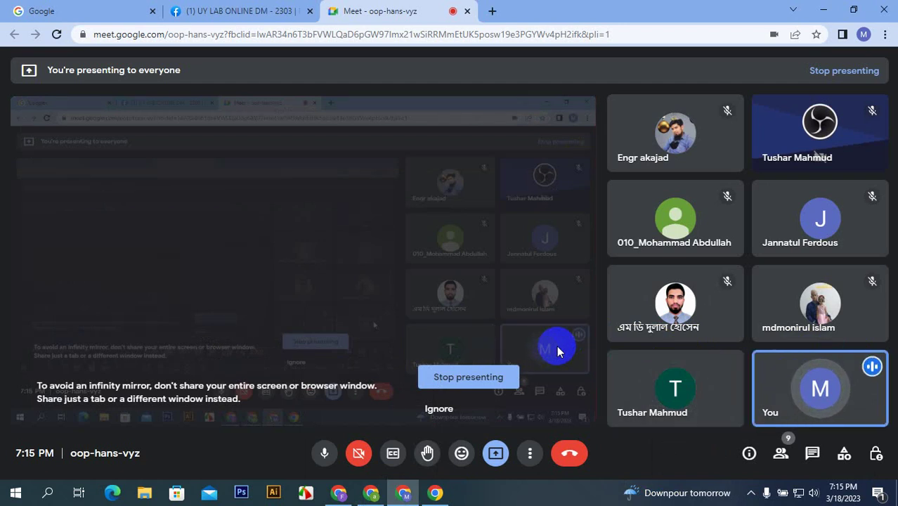
left_click(372, 497)
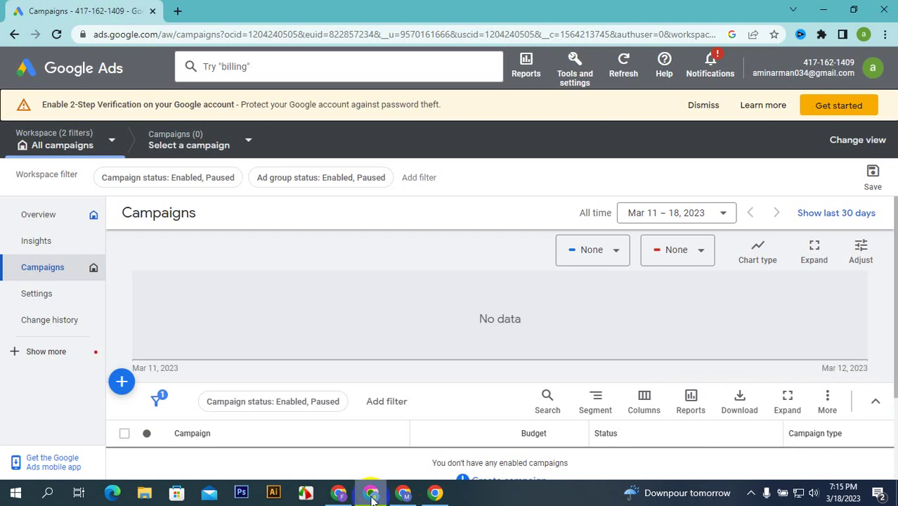
mouse_move(420, 487)
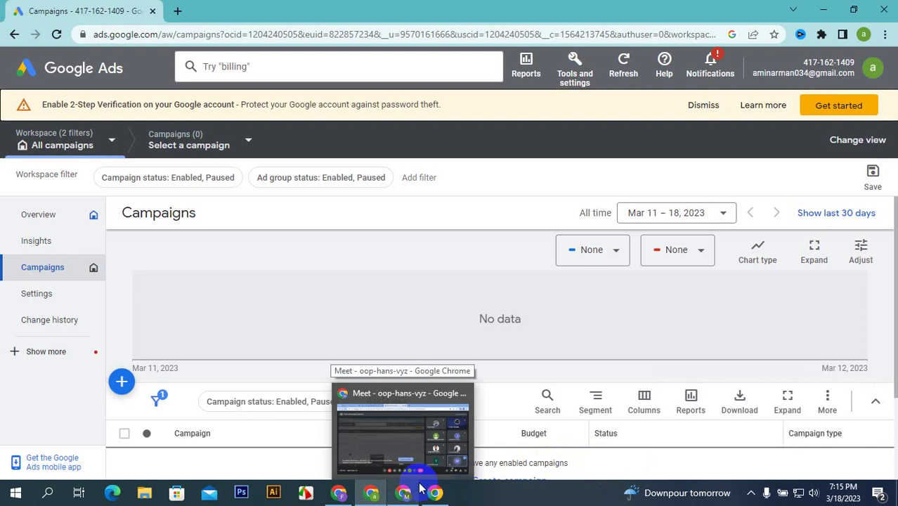
left_click(393, 497)
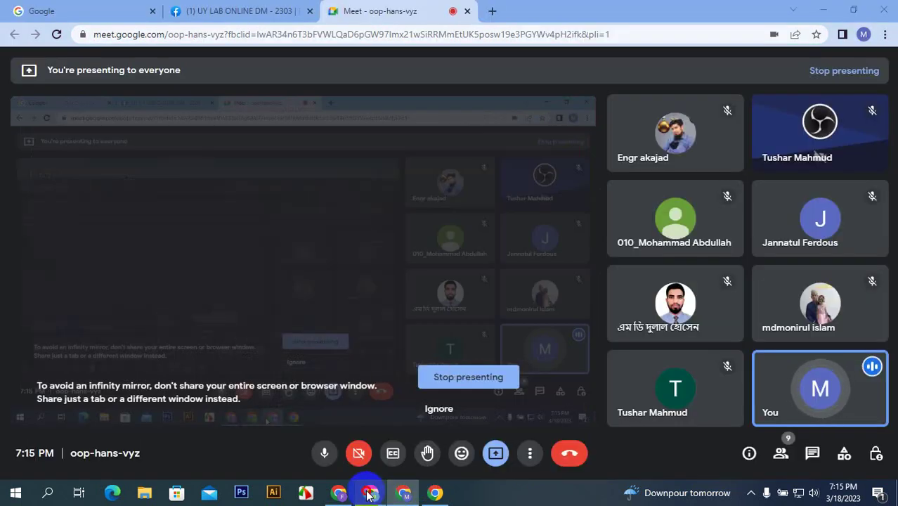
- Switch to Google Ads and start a new campaign with the Brand awareness and reach objective and the Video campaign type
left_click(370, 493)
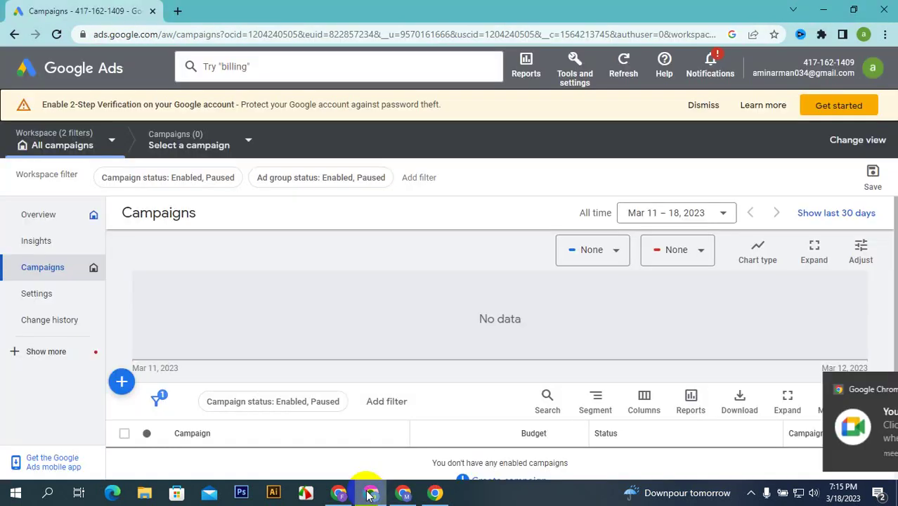
left_click(122, 382)
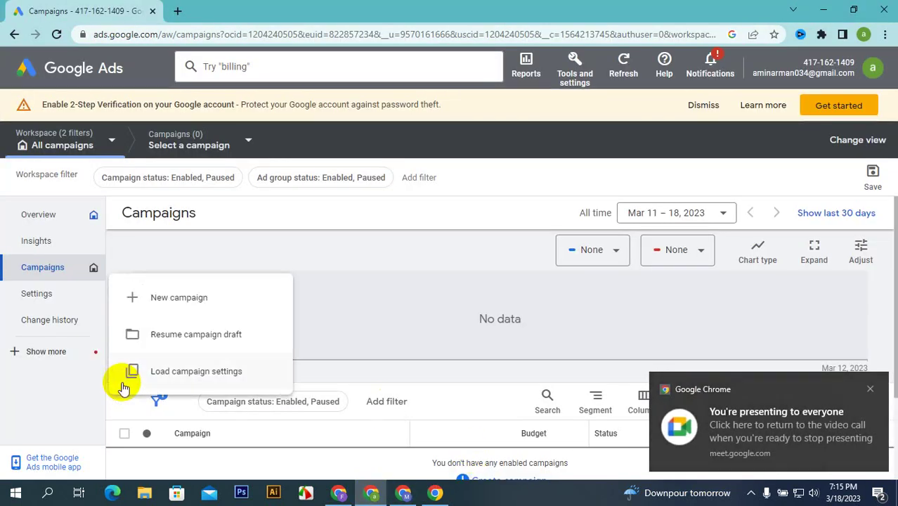
left_click(166, 312)
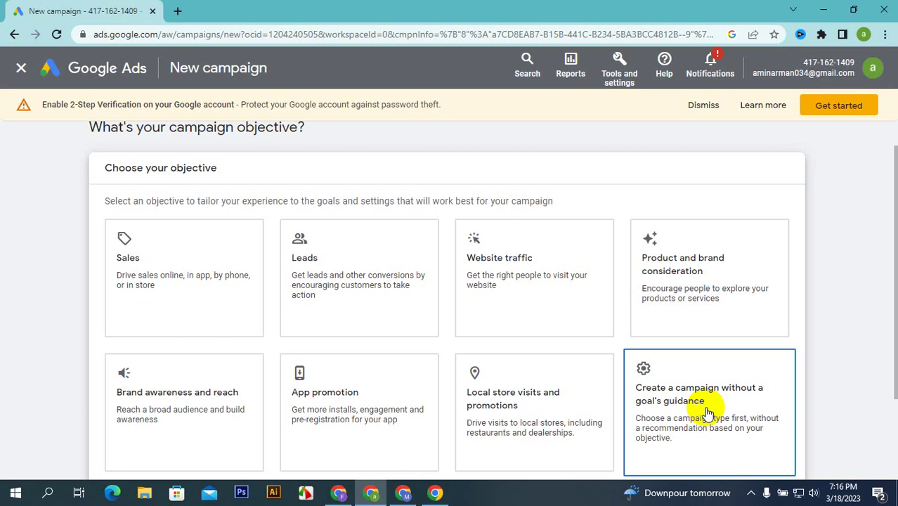
scroll(499, 338, "down", 2)
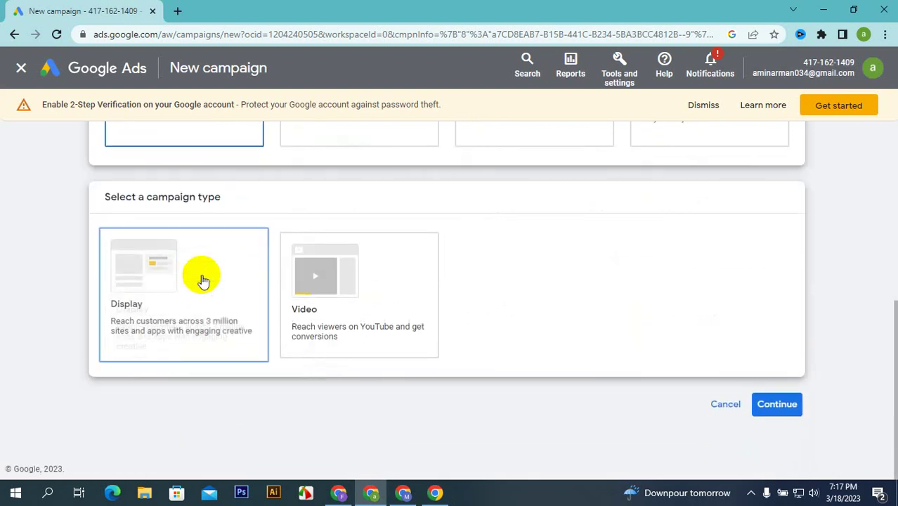
left_click(325, 325)
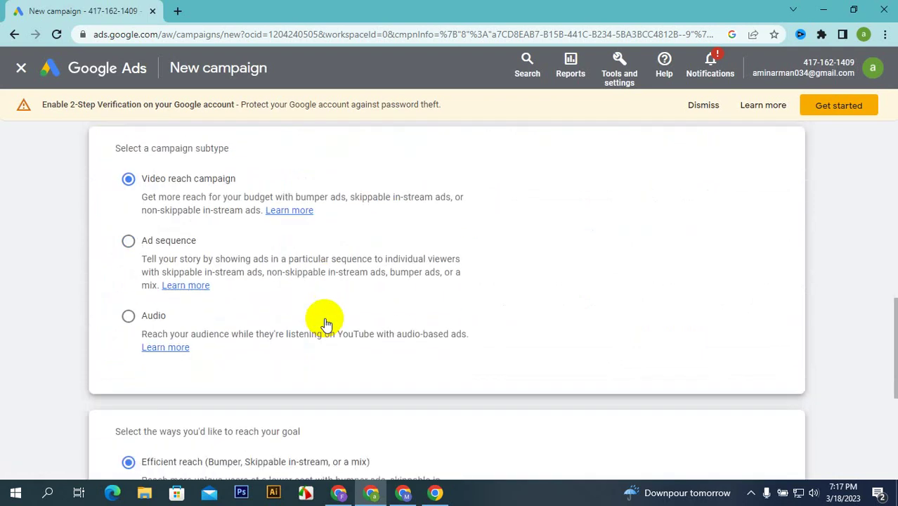
scroll(325, 324, "up", 6)
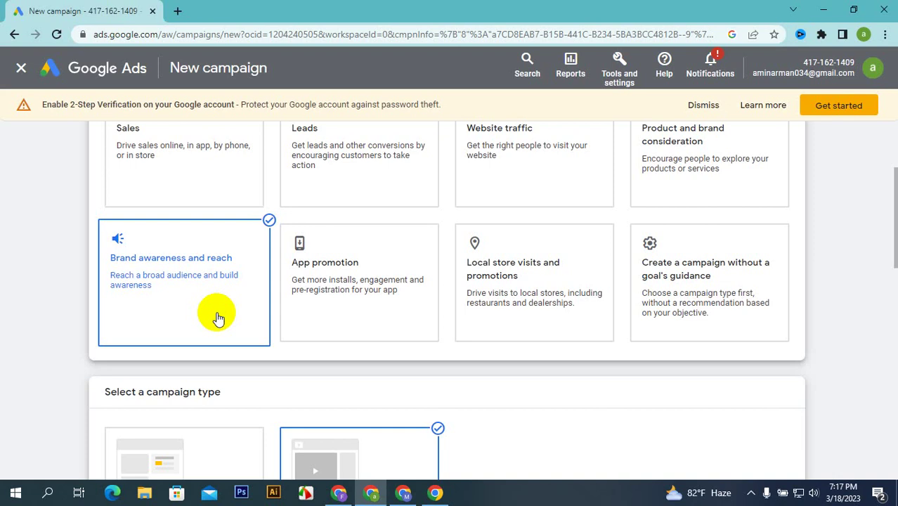
scroll(296, 301, "down", 1)
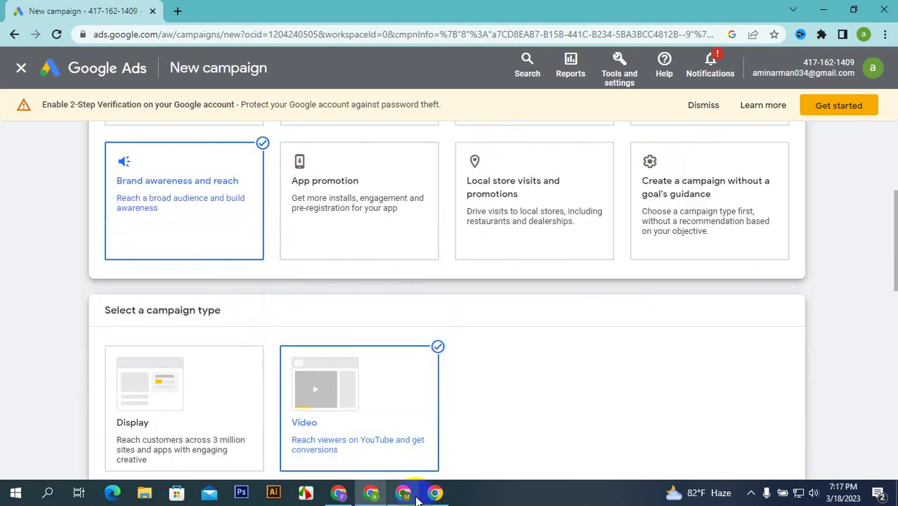
left_click(408, 496)
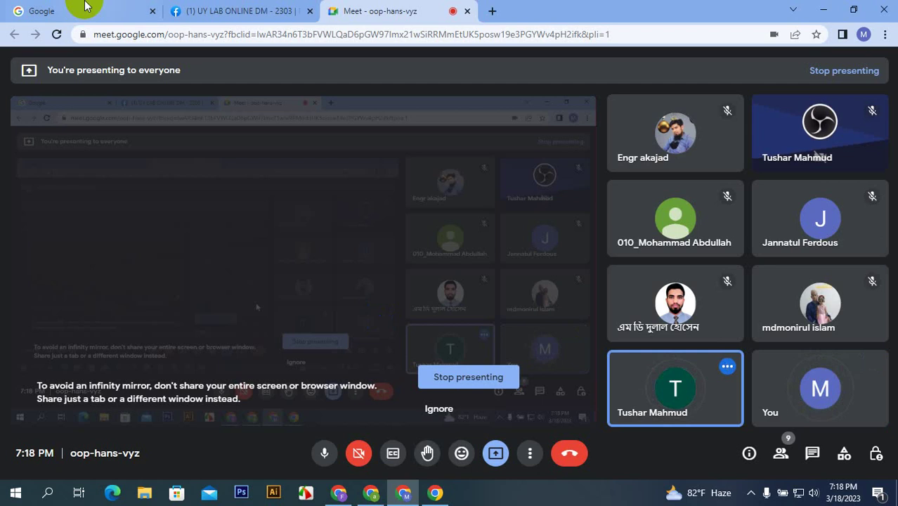
left_click(226, 8)
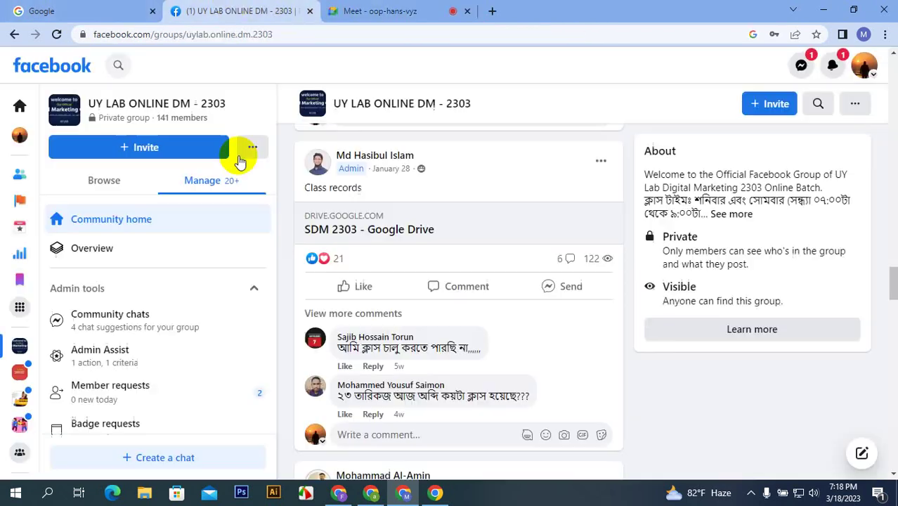
left_click(379, 10)
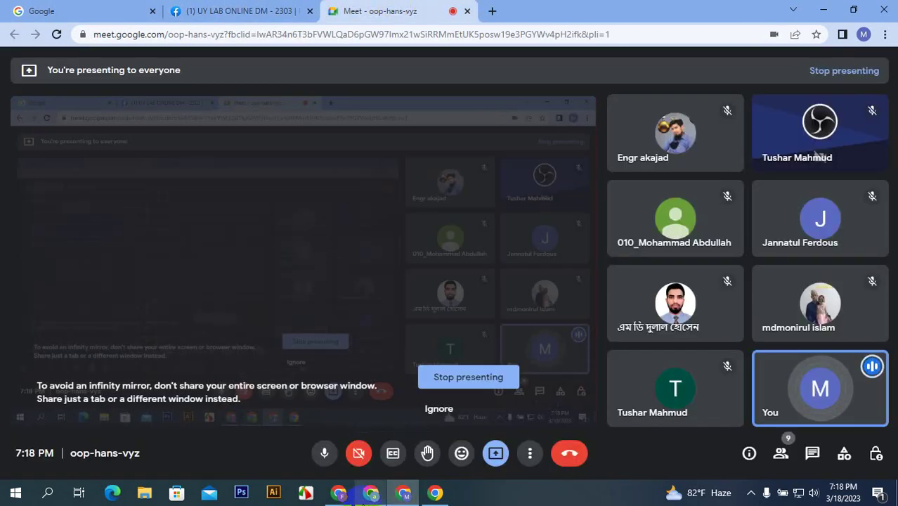
left_click(366, 432)
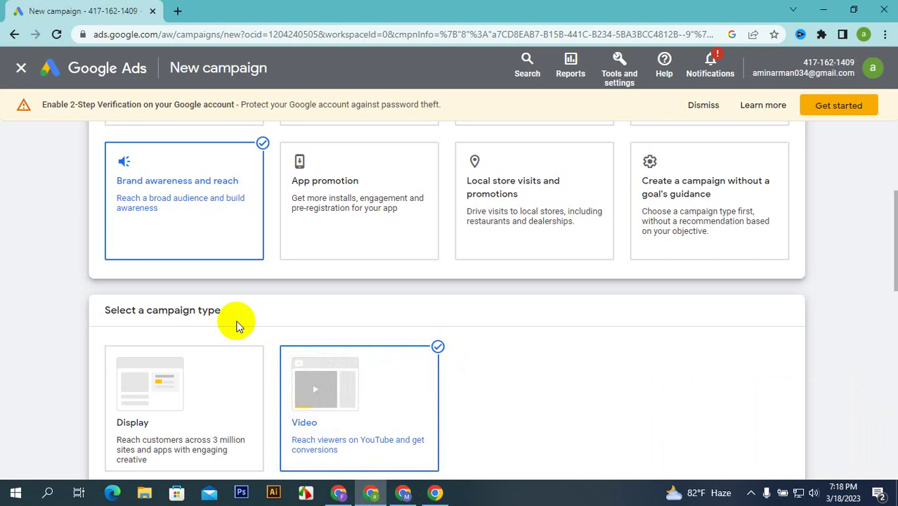
- Switch to the Google Meet call and ignore the infinity mirror warning on the shared screen
left_click(405, 494)
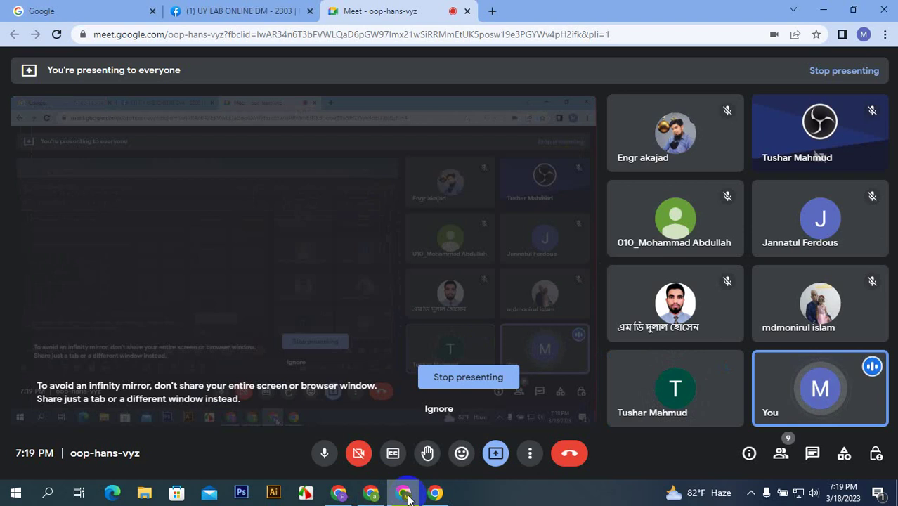
left_click(439, 408)
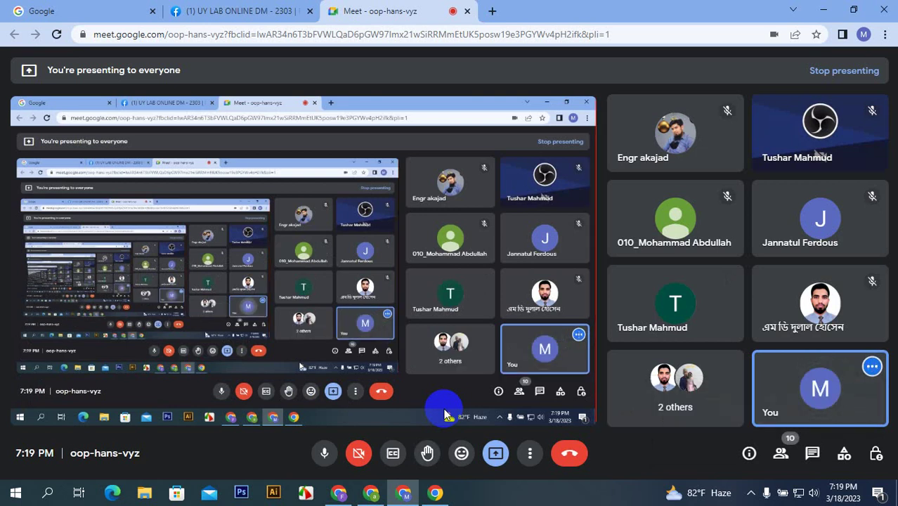
- Return to the new campaign in Google Ads and reselect Video as the campaign type to show its campaign subtypes
left_click(373, 494)
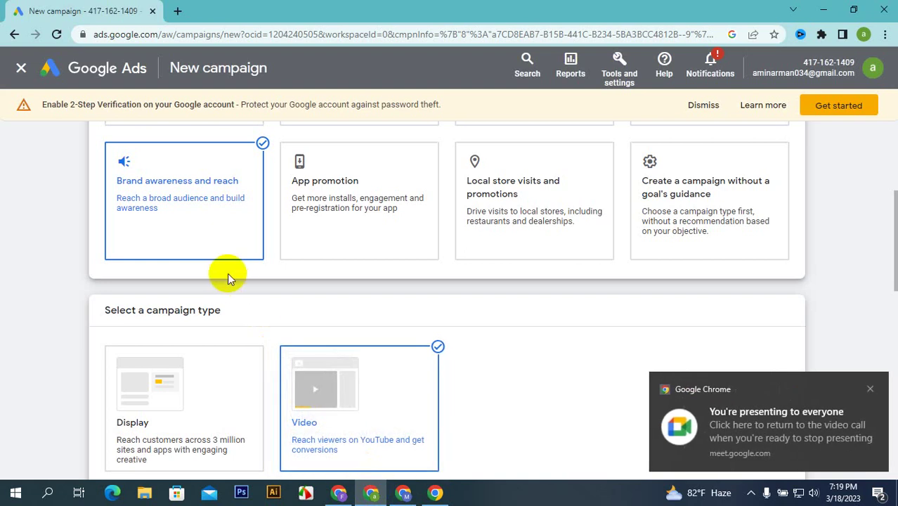
scroll(232, 275, "down", 4)
left_click(346, 238)
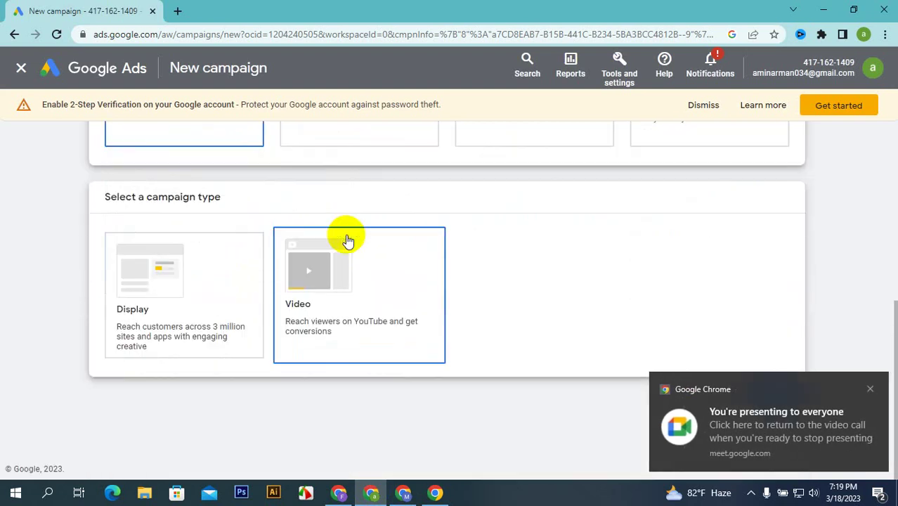
left_click(342, 296)
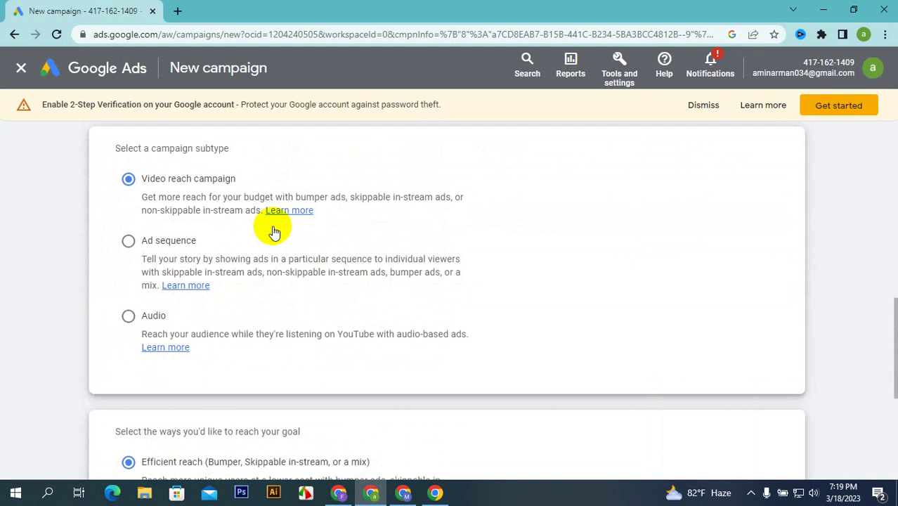
left_click(177, 11)
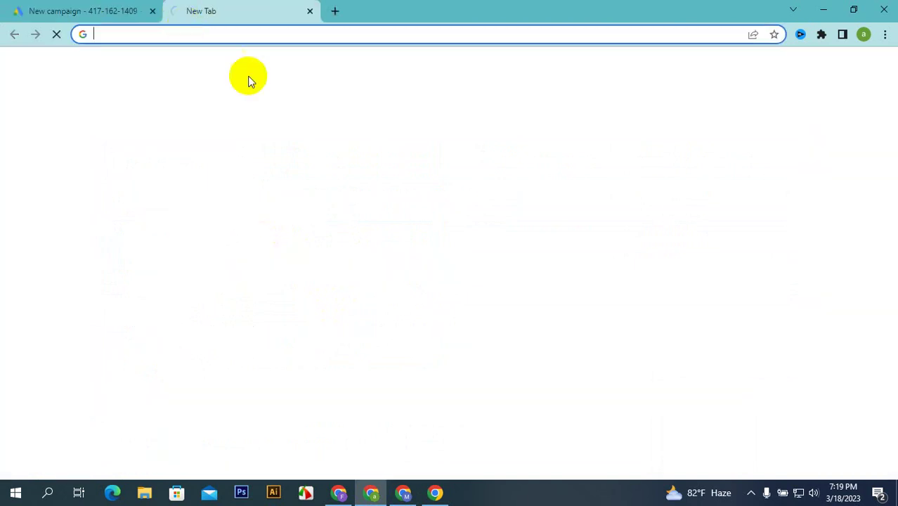
left_click(275, 34)
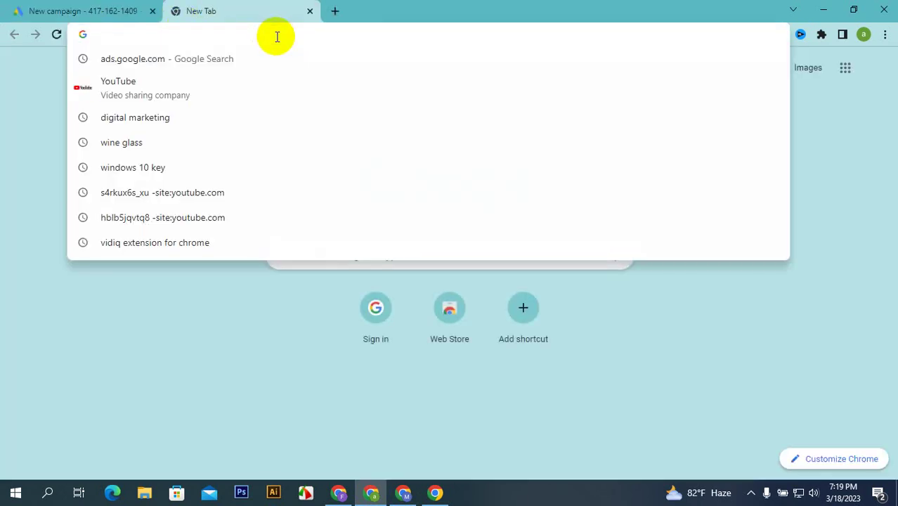
mouse_move(404, 493)
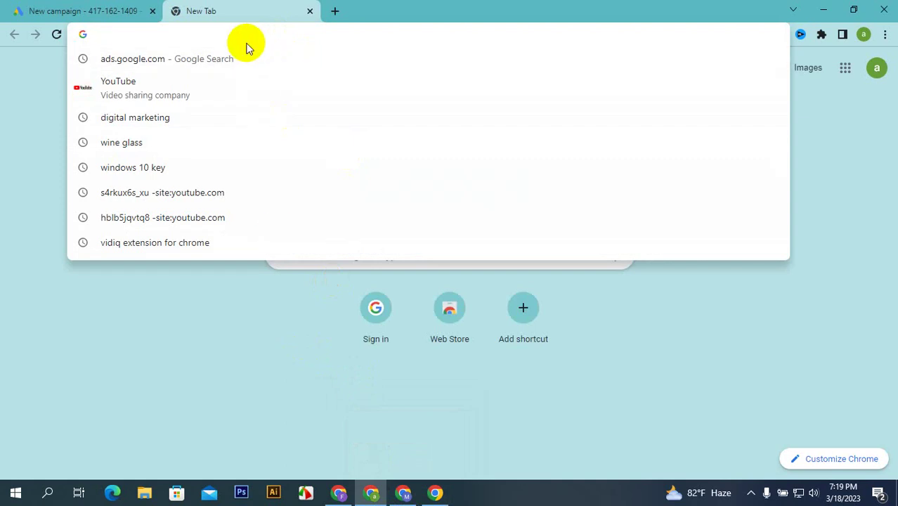
left_click(32, 8)
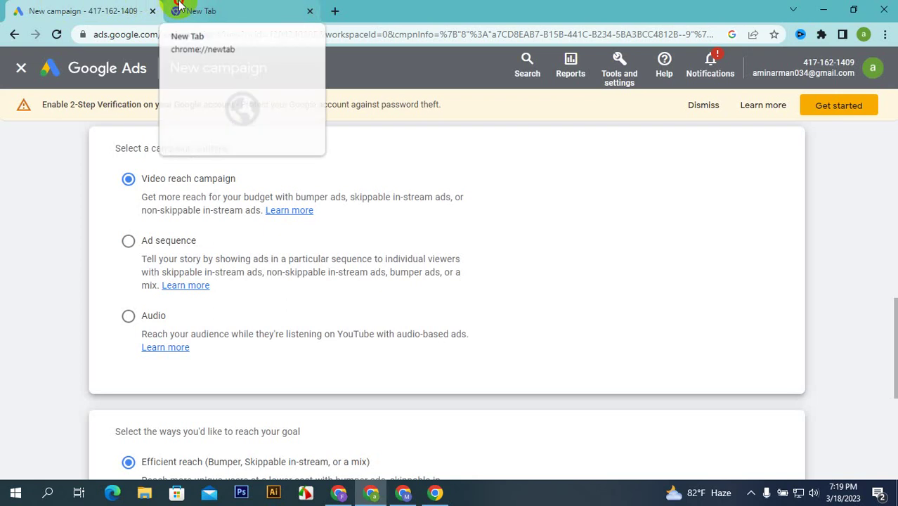
left_click(179, 8)
left_click(69, 7)
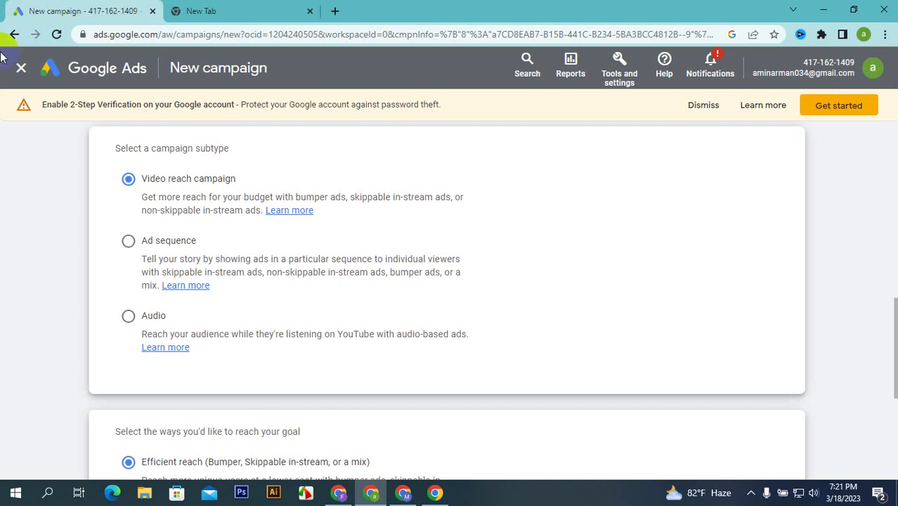
- Switch to the Google page in the other browser window, go to Google Docs and open the "google ads" document
left_click(341, 494)
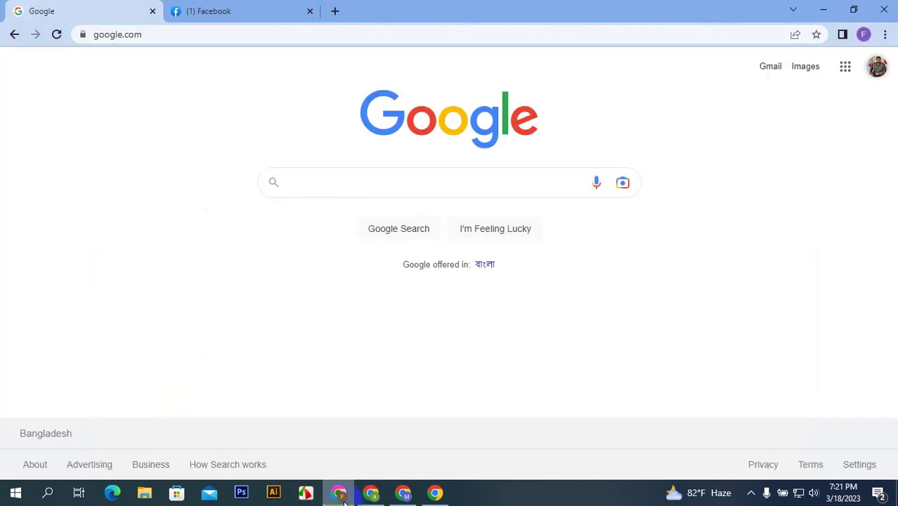
left_click(847, 73)
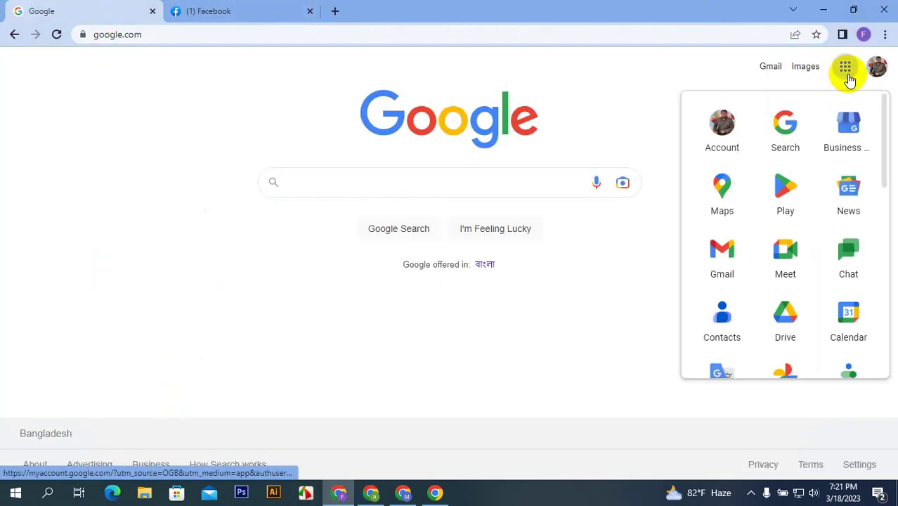
scroll(788, 227, "down", 3)
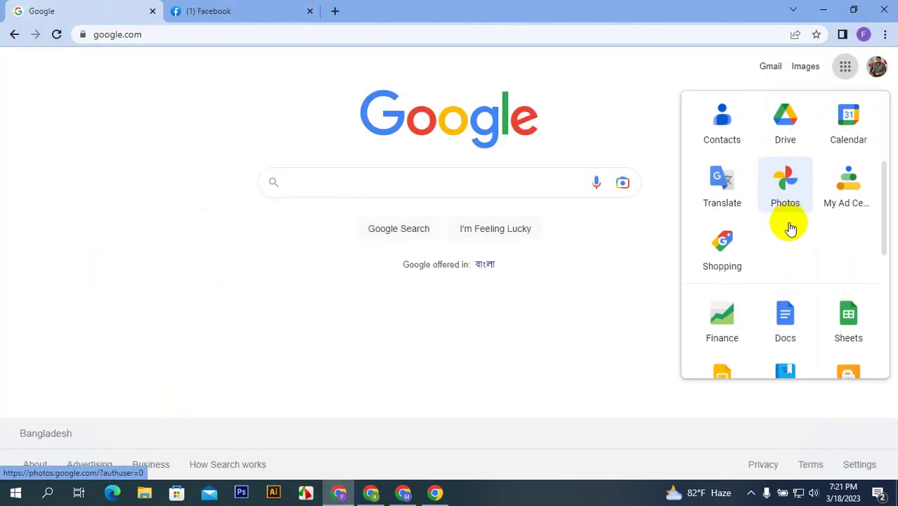
left_click(792, 314)
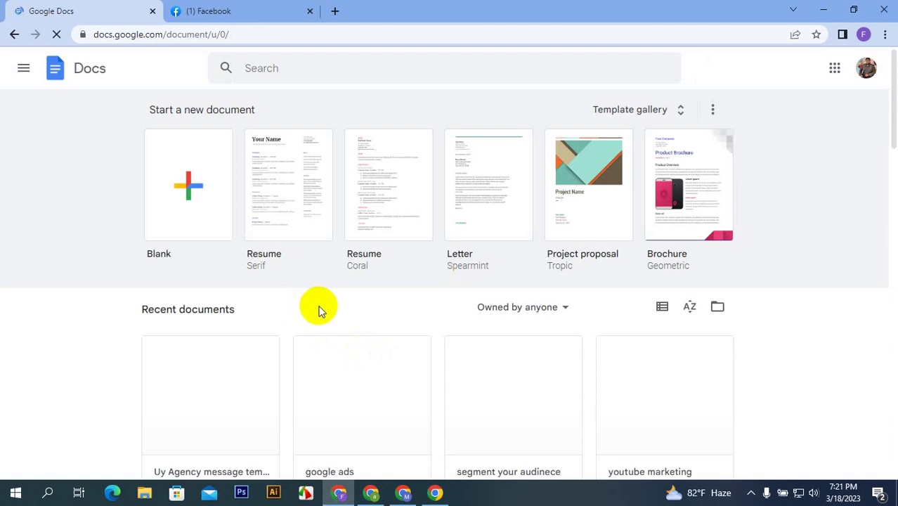
scroll(319, 310, "down", 2)
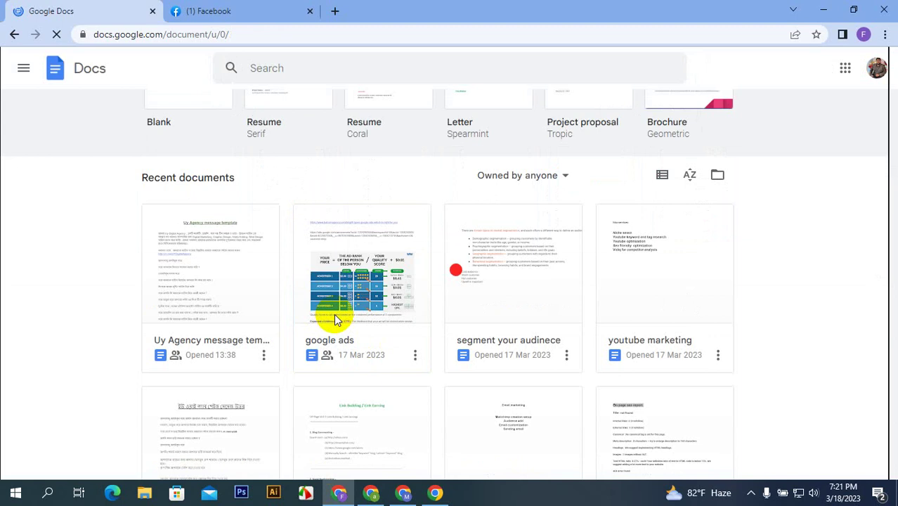
left_click(333, 314)
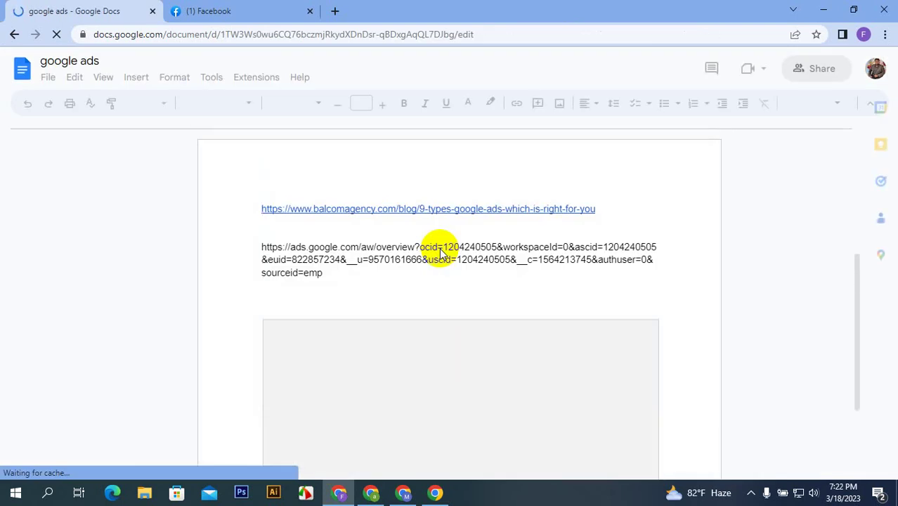
- Find the Video ads section in the document and review its notes on in-stream ad formats
scroll(434, 427, "down", 3)
scroll(434, 427, "down", 15)
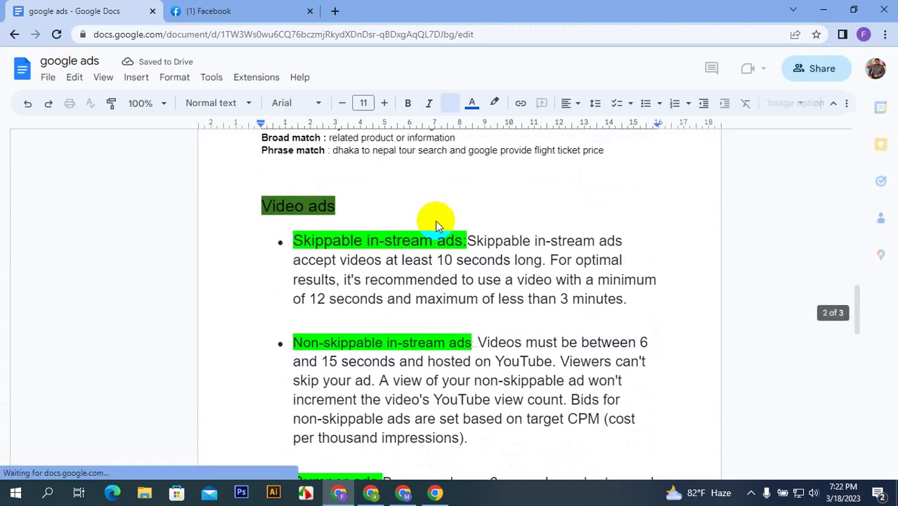
scroll(435, 220, "up", 5)
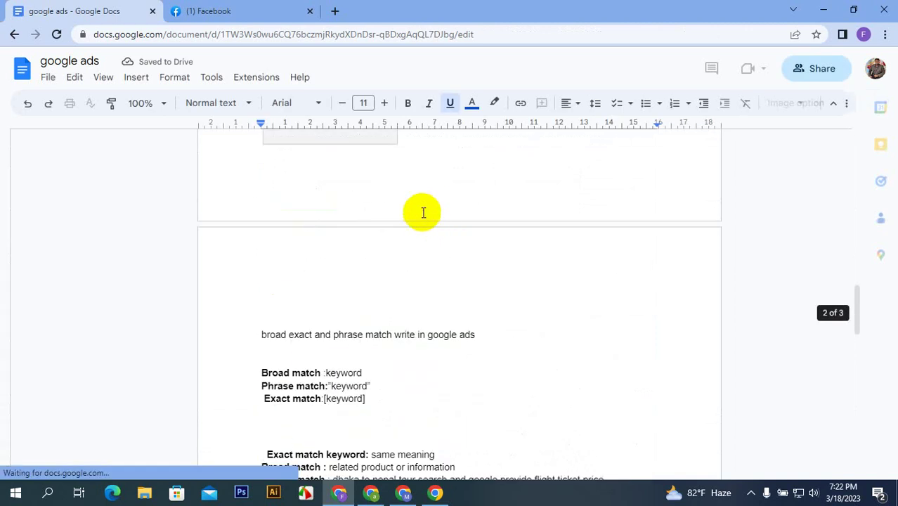
scroll(420, 210, "down", 5)
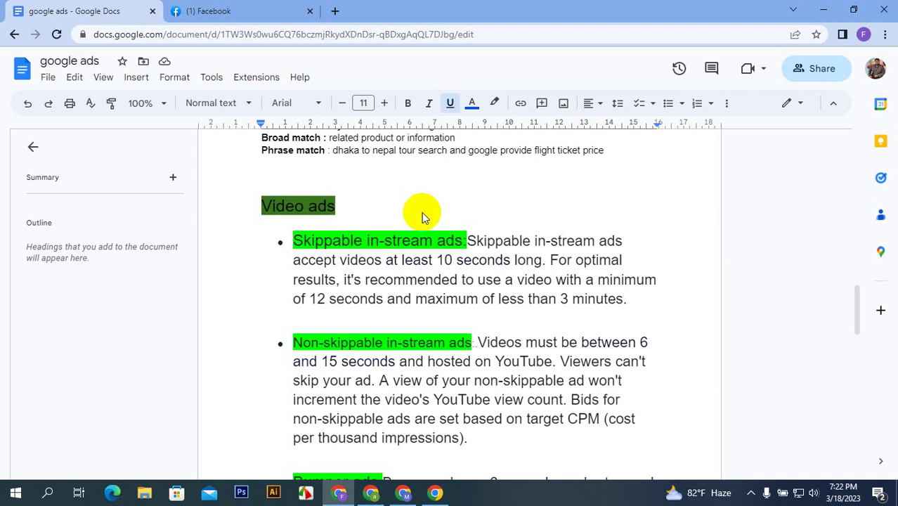
scroll(292, 257, "up", 2)
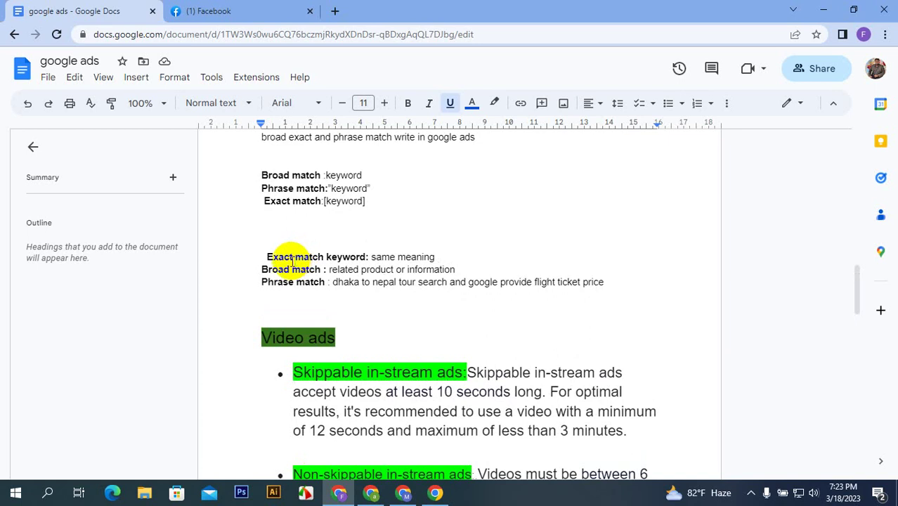
scroll(422, 331, "down", 4)
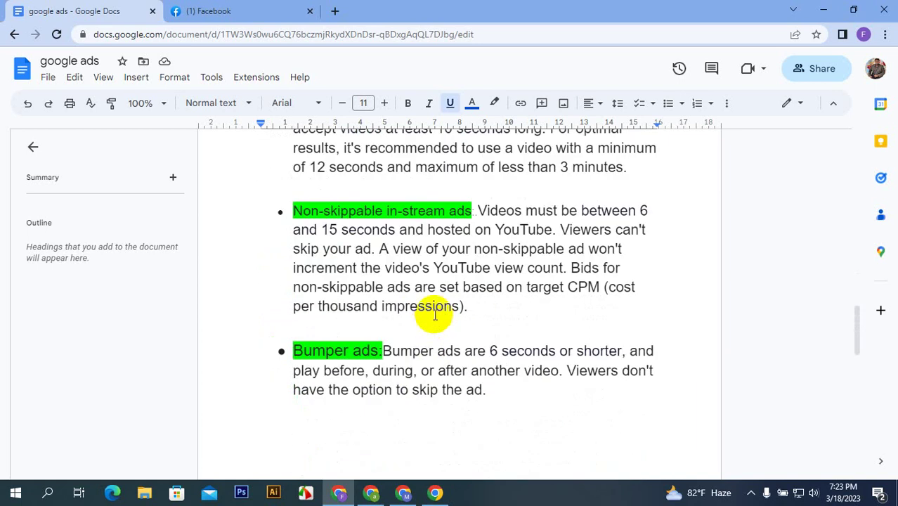
- Select the CPM (cost per thousand impressions) phrase in the non-skippable ads notes, and compare the three video ad formats
left_click_drag(566, 286, 651, 301)
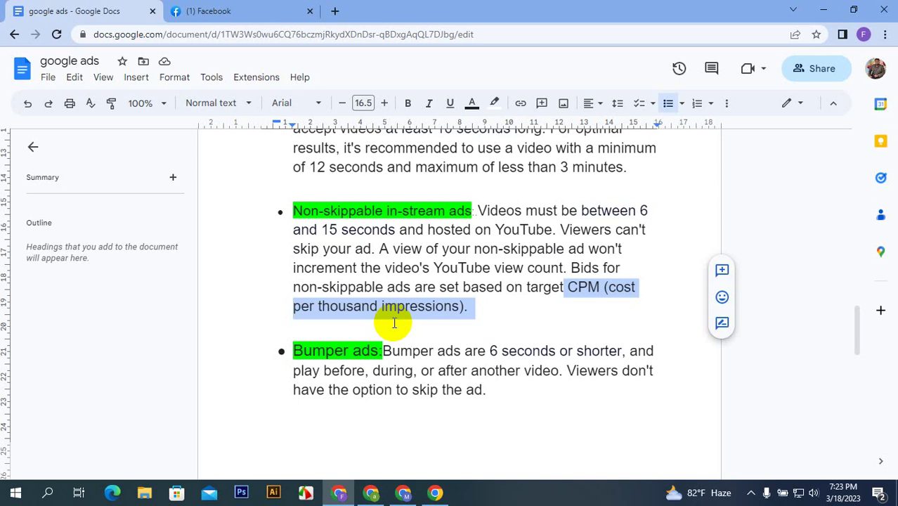
double_click(360, 350)
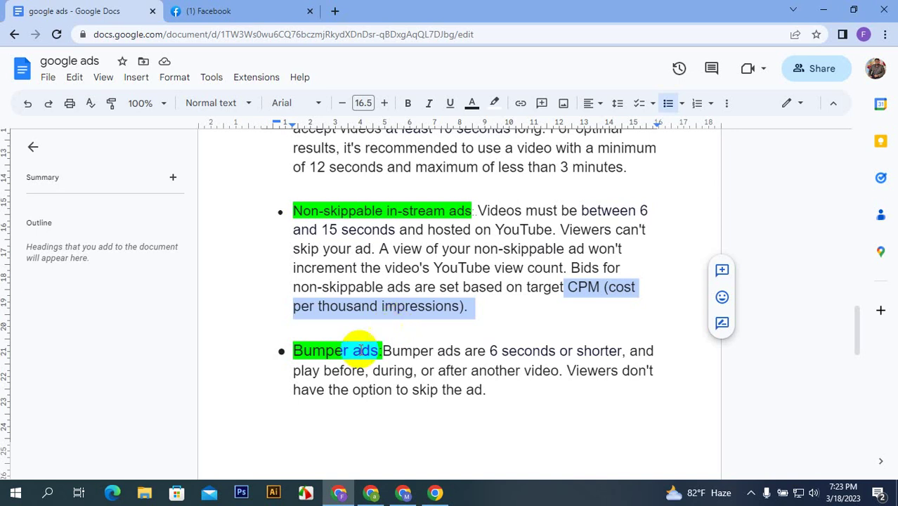
left_click(482, 310)
scroll(483, 312, "up", 2)
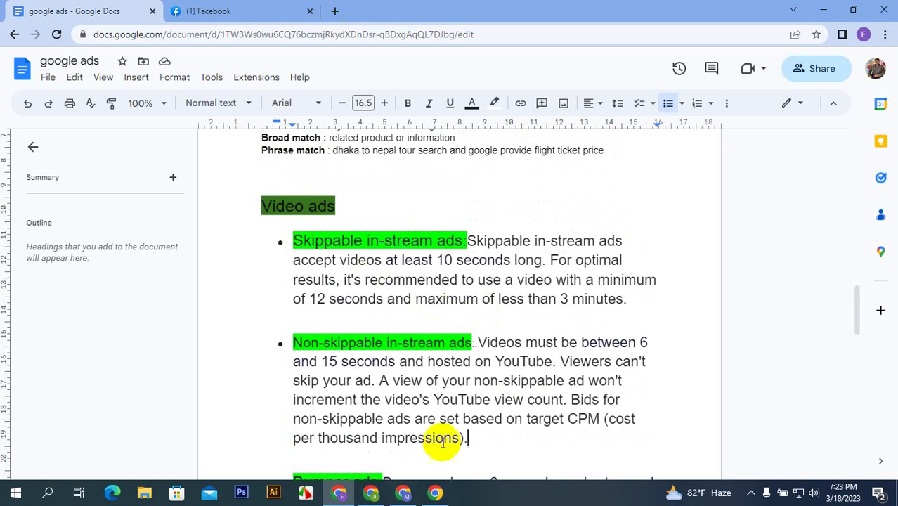
scroll(485, 337, "down", 2)
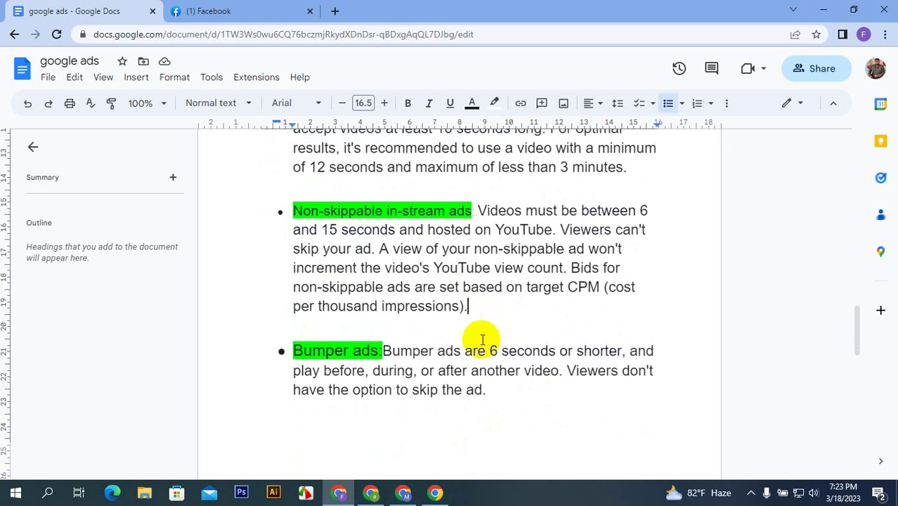
scroll(482, 341, "up", 2)
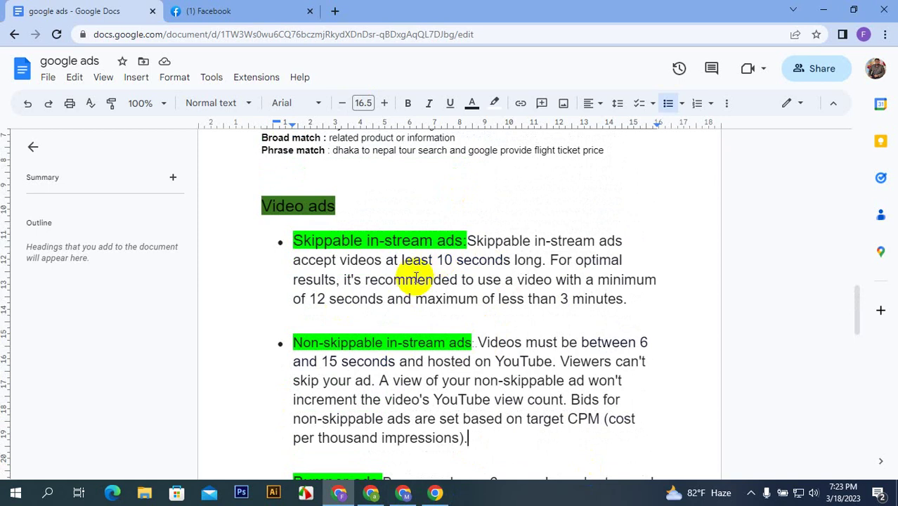
scroll(395, 305, "down", 2)
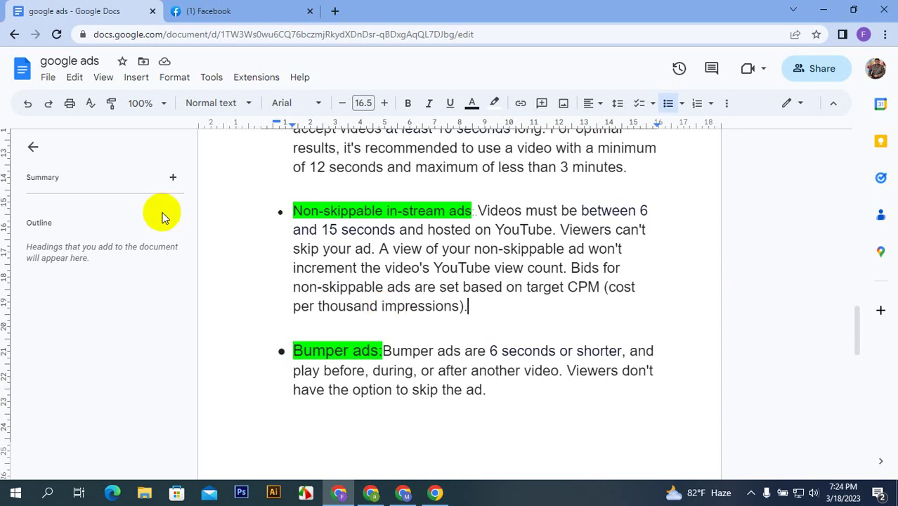
- Switch to the Google Meet call, check the list of participants, and close the list
left_click(403, 494)
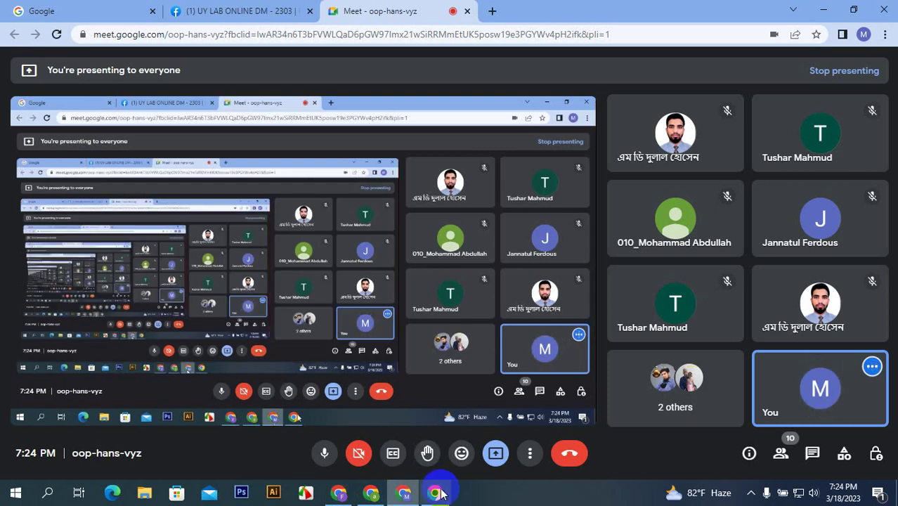
mouse_move(767, 409)
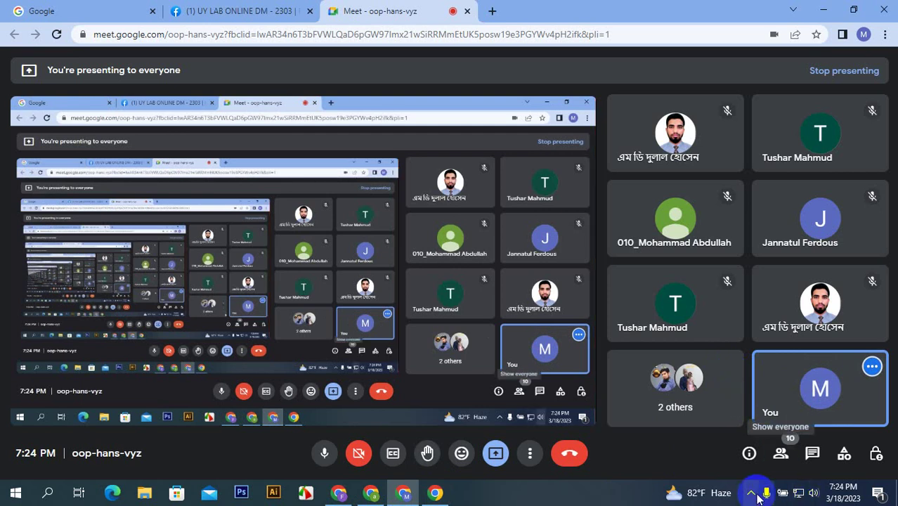
left_click(784, 456)
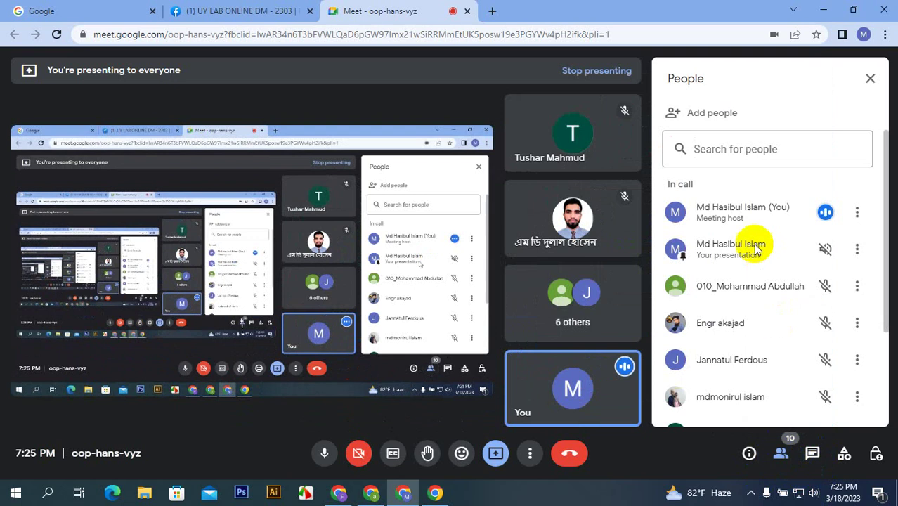
scroll(747, 241, "down", 3)
scroll(746, 241, "up", 3)
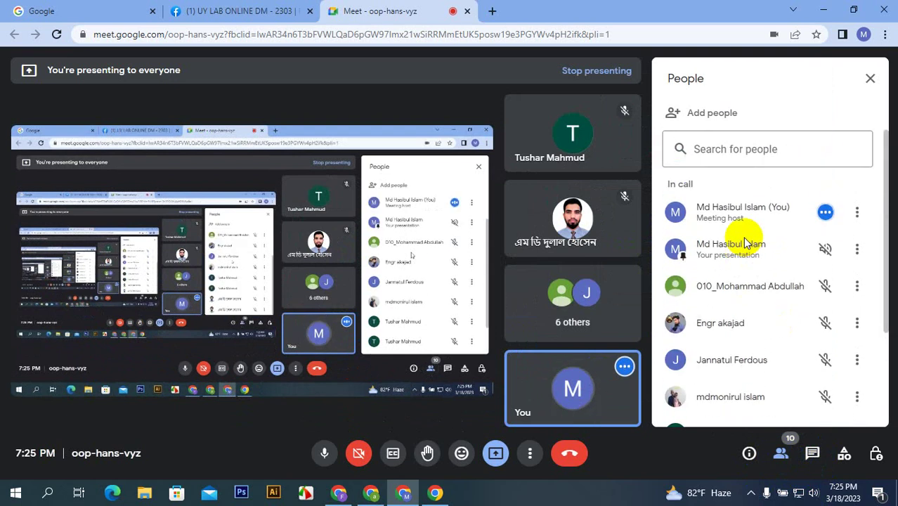
scroll(746, 241, "down", 3)
scroll(749, 241, "up", 3)
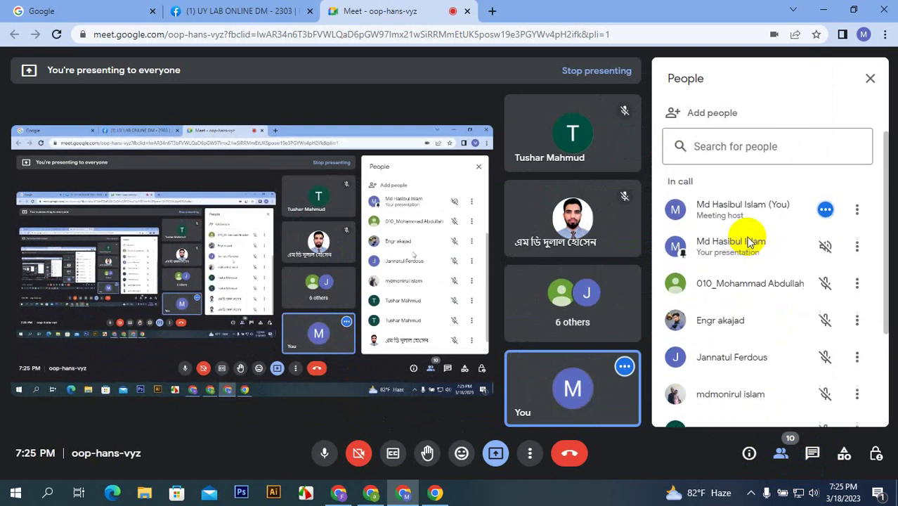
left_click(784, 457)
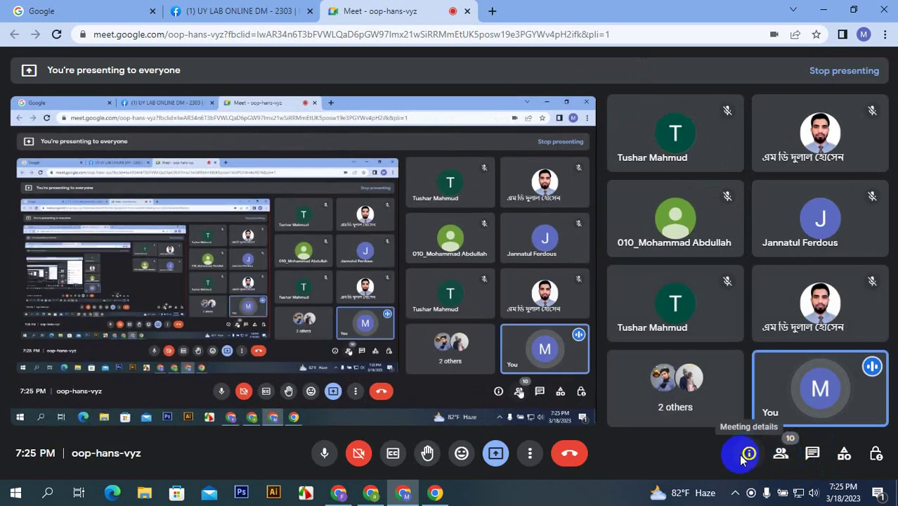
- Return to the "google ads" document, dismiss the presenting notification, and review the non-skippable in-stream ads notes
left_click(339, 493)
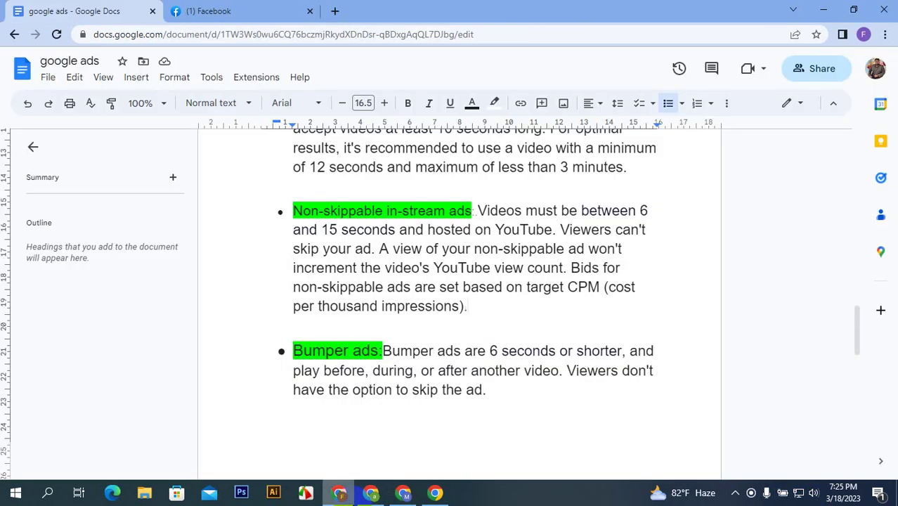
scroll(370, 395, "up", 3)
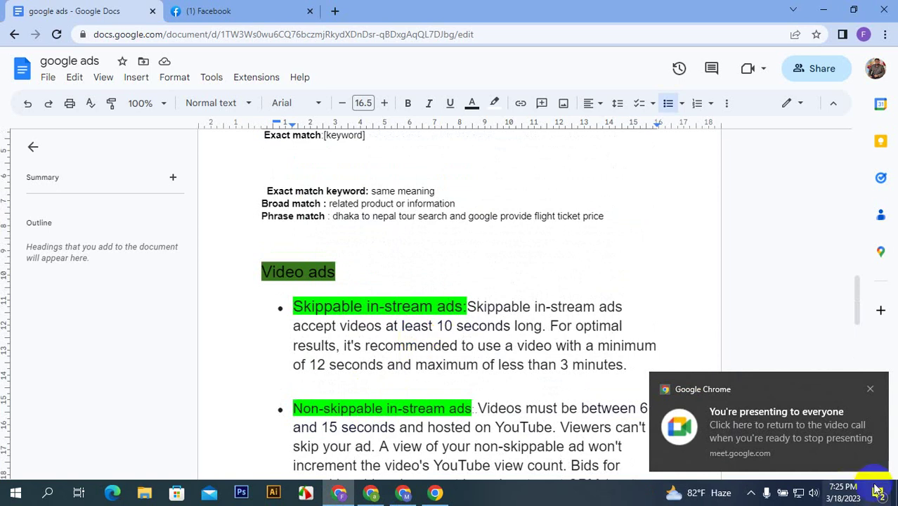
left_click(870, 388)
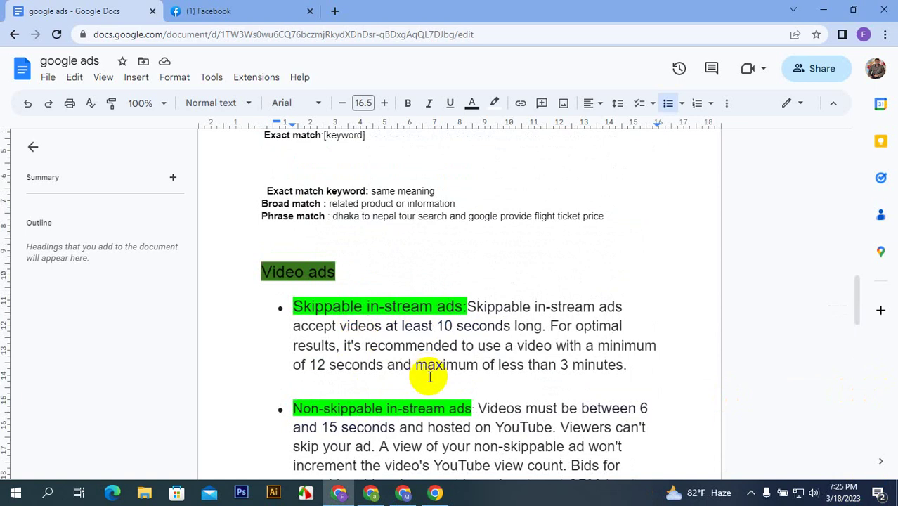
scroll(430, 378, "down", 1)
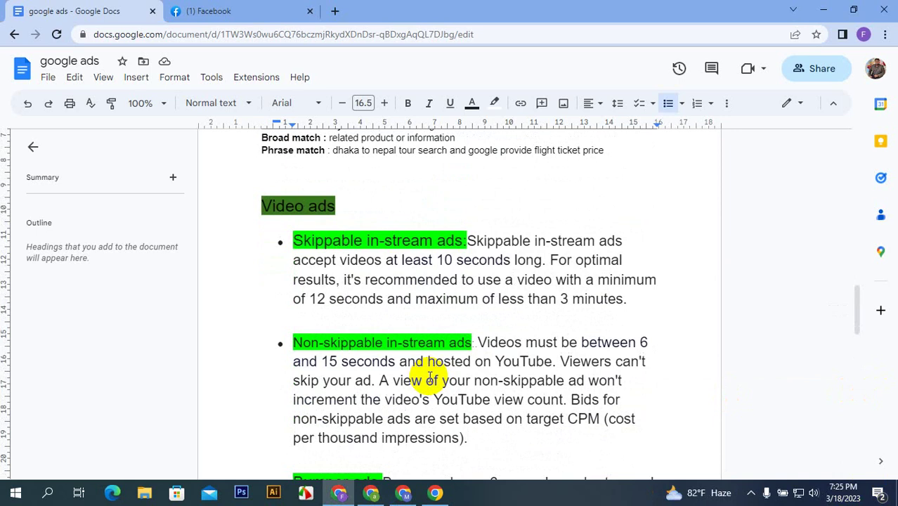
double_click(401, 339)
scroll(401, 330, "down", 1)
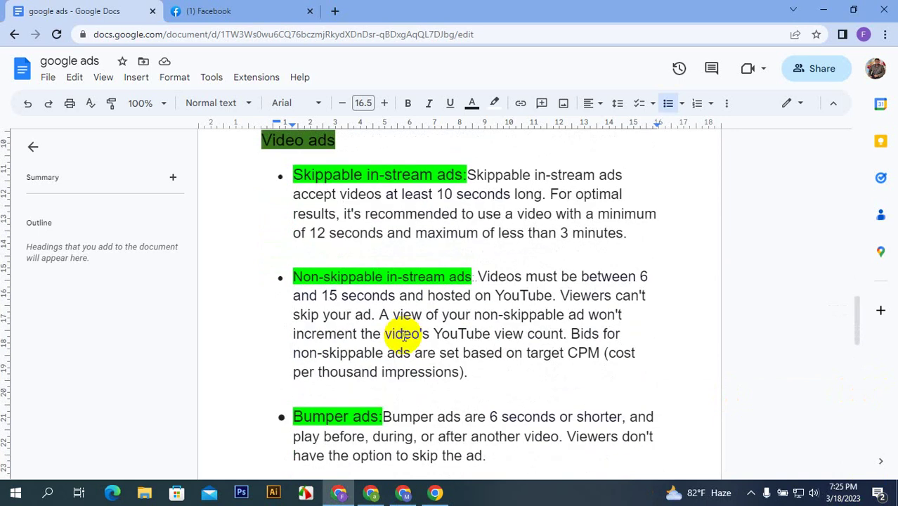
scroll(404, 336, "up", 1)
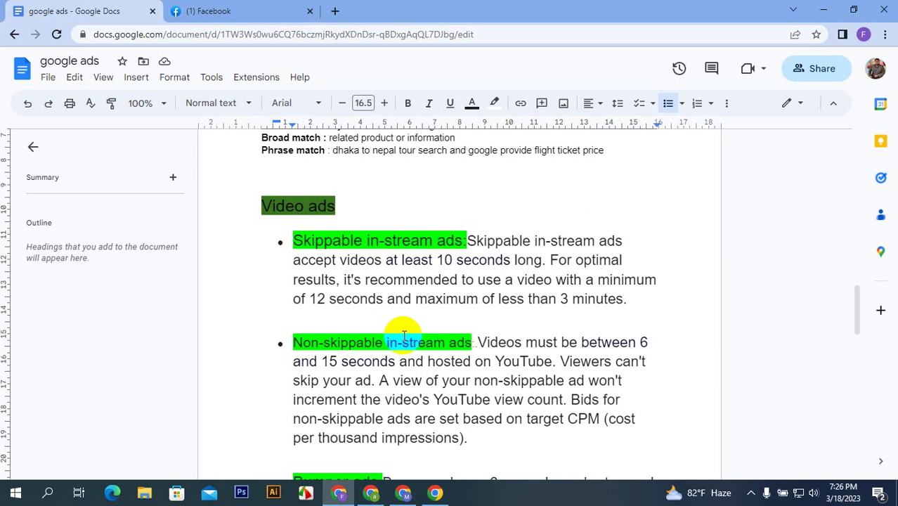
- Select part of the Bumper ads description to point it out, clear the selection, and review the Video ads notes again
scroll(404, 336, "down", 2)
left_click(412, 345)
scroll(411, 342, "down", 1)
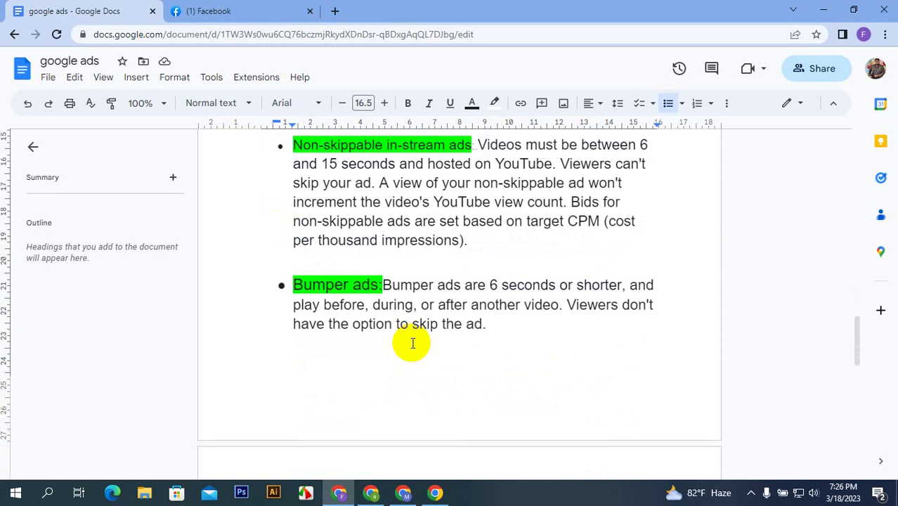
left_click_drag(479, 285, 668, 305)
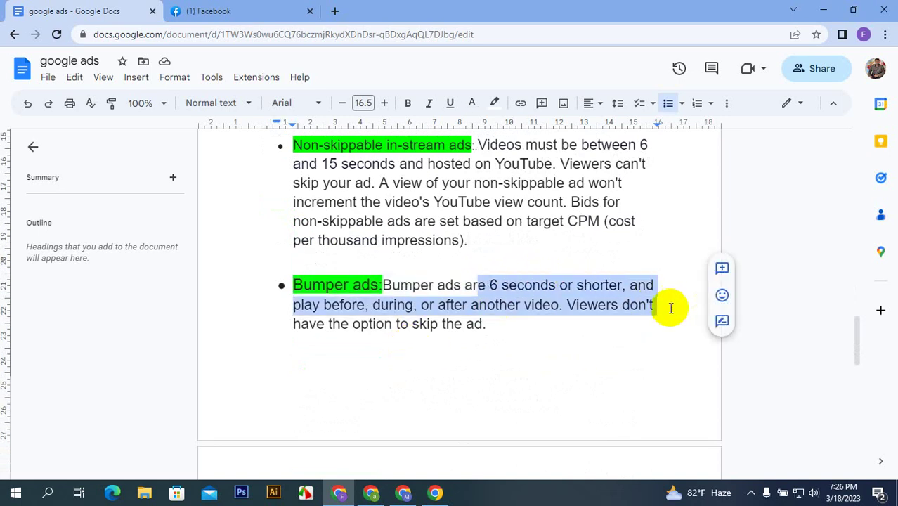
left_click(515, 330)
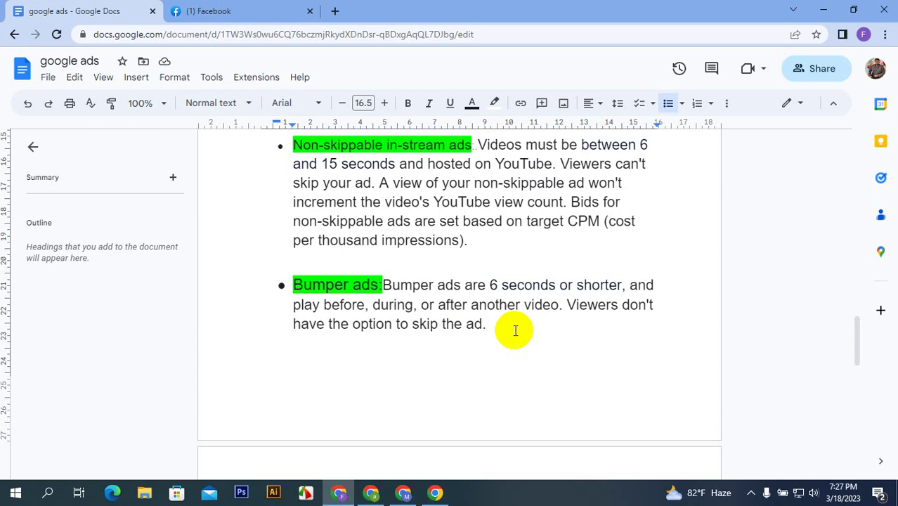
scroll(516, 329, "up", 3)
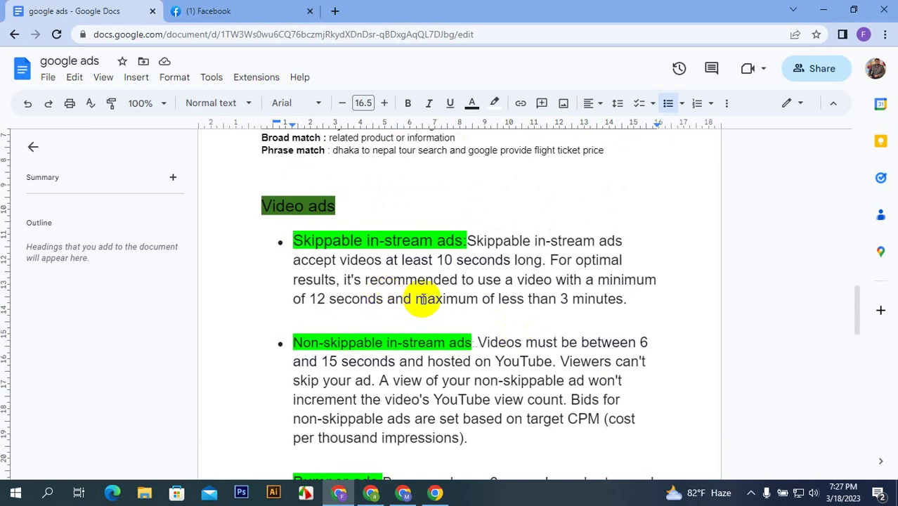
scroll(436, 298, "down", 1)
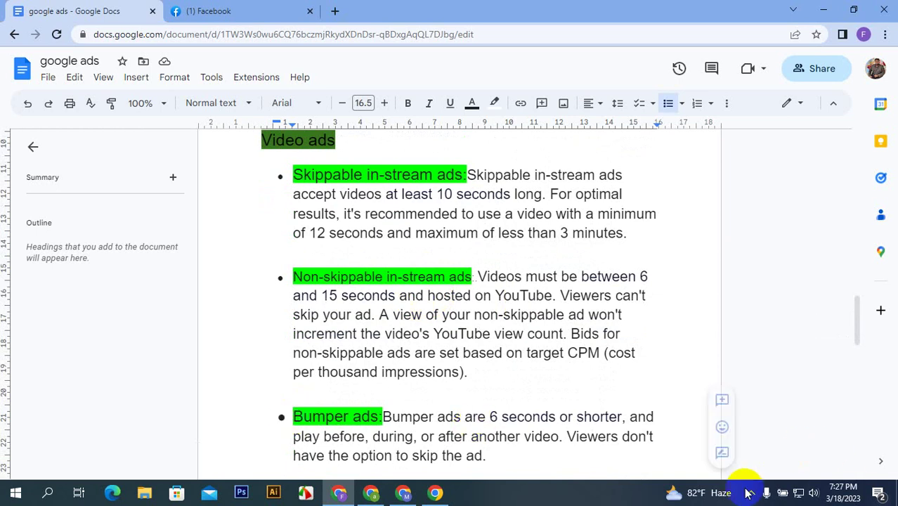
- Switch to the Google Ads new campaign window and choose Non-skippable in-stream as the way to reach the goal
mouse_move(370, 494)
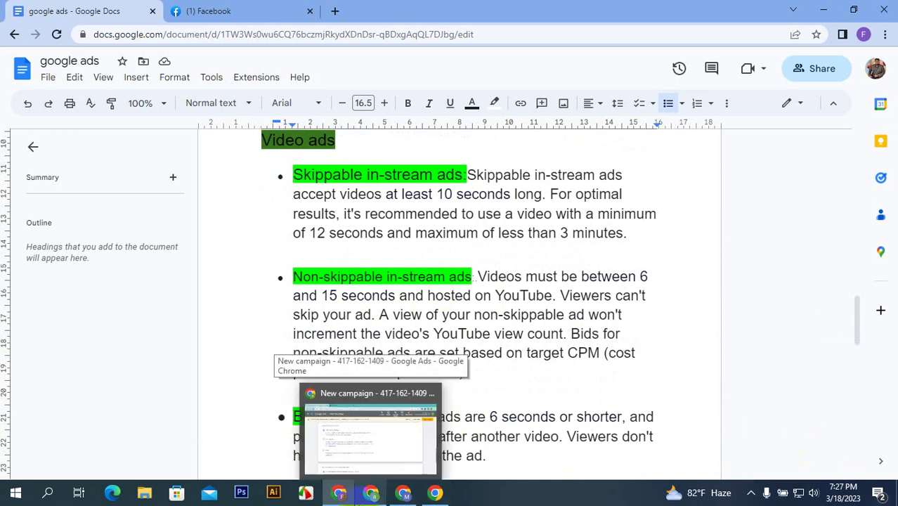
left_click(371, 436)
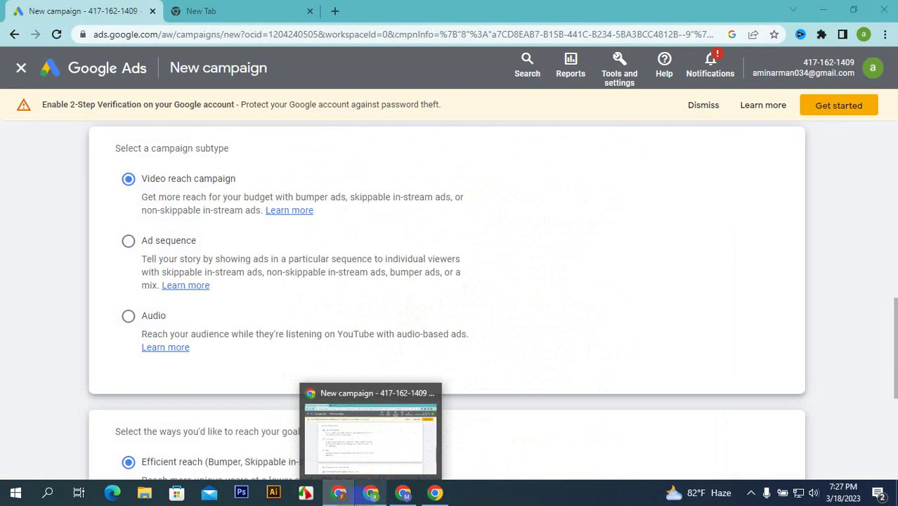
scroll(277, 225, "up", 4)
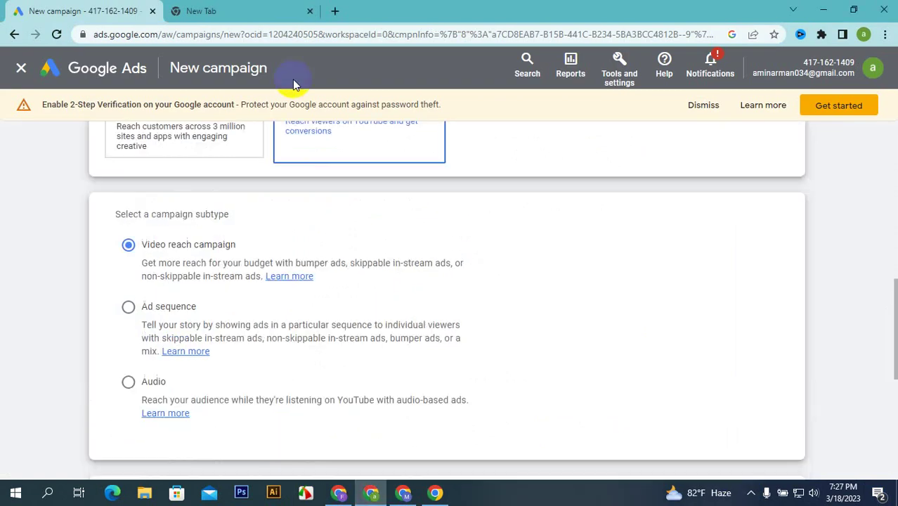
scroll(277, 225, "down", 3)
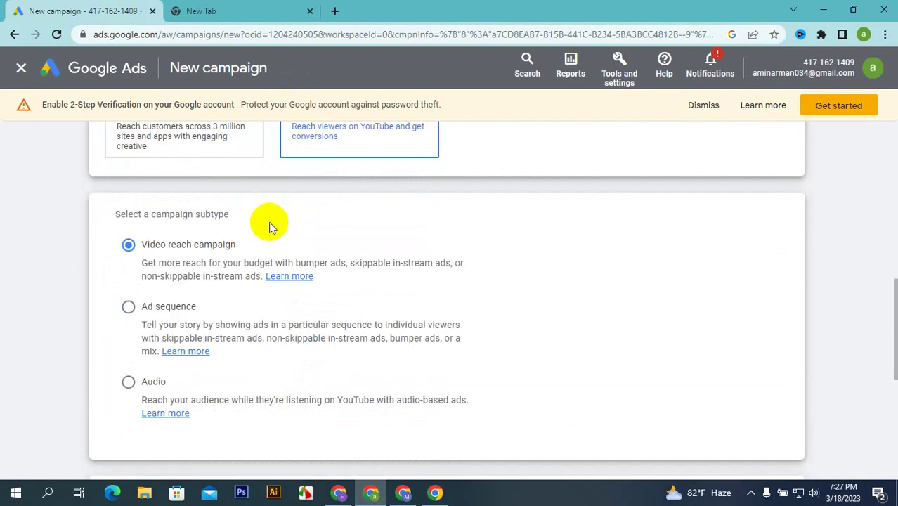
scroll(264, 229, "down", 3)
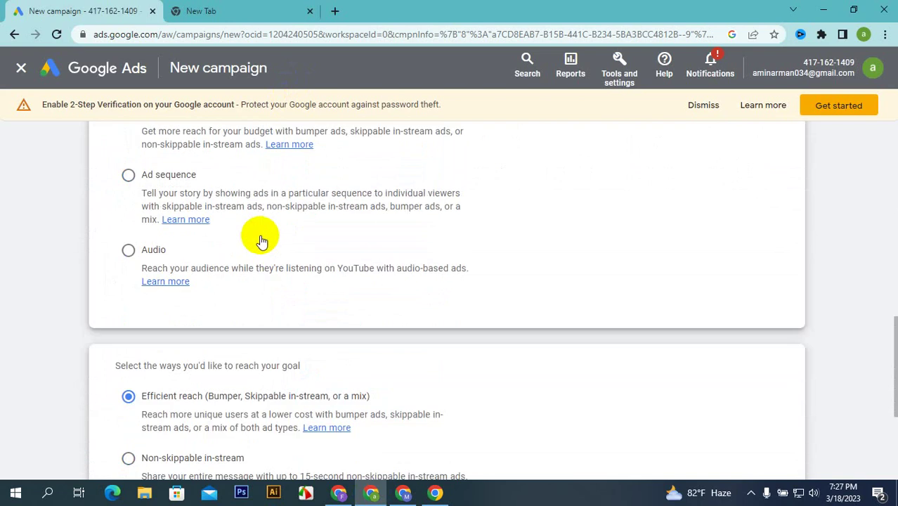
scroll(253, 228, "down", 1)
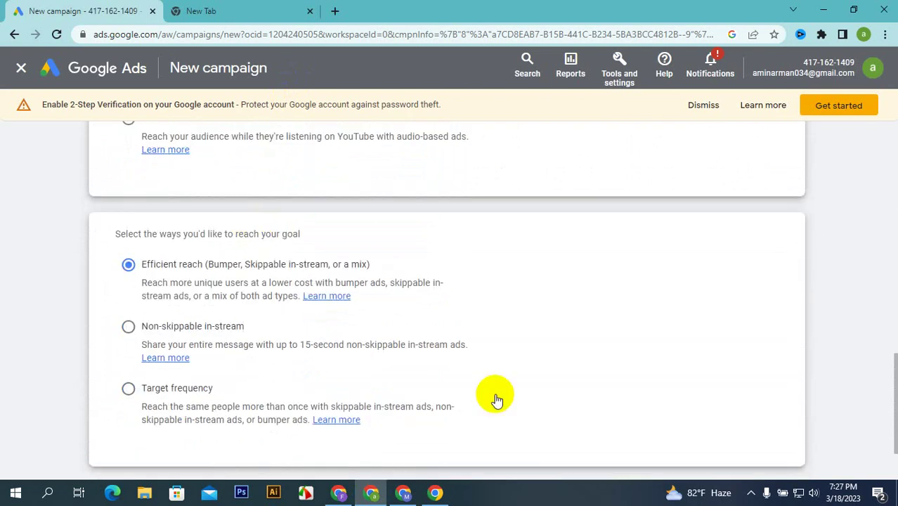
left_click(129, 328)
scroll(211, 316, "down", 2)
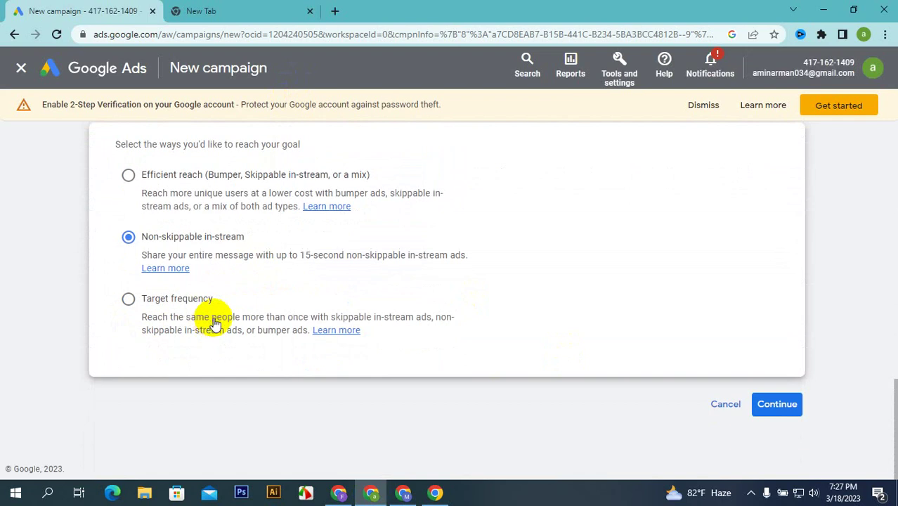
- Review the Video reach campaign subtype and the ways to reach the goal, and try the Audio campaign subtype
scroll(320, 281, "up", 5)
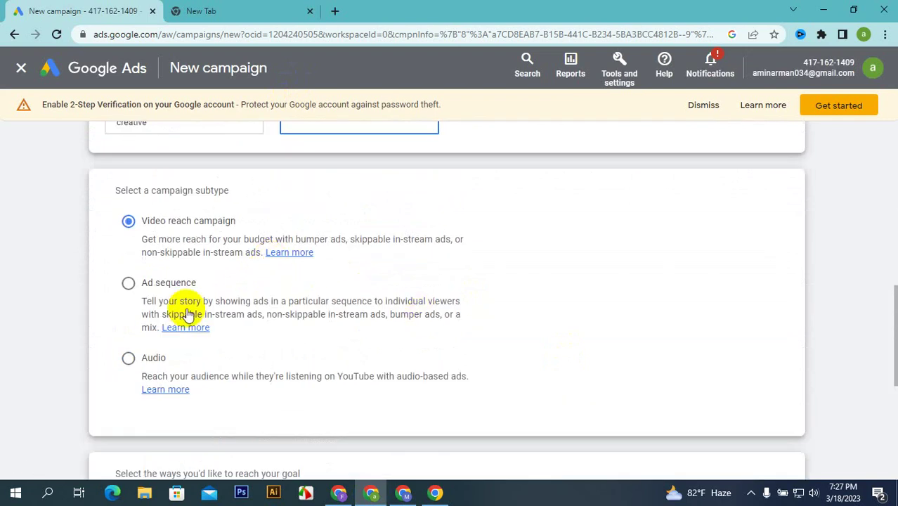
left_click_drag(130, 234, 362, 267)
left_click(362, 267)
scroll(367, 321, "down", 4)
scroll(367, 321, "up", 6)
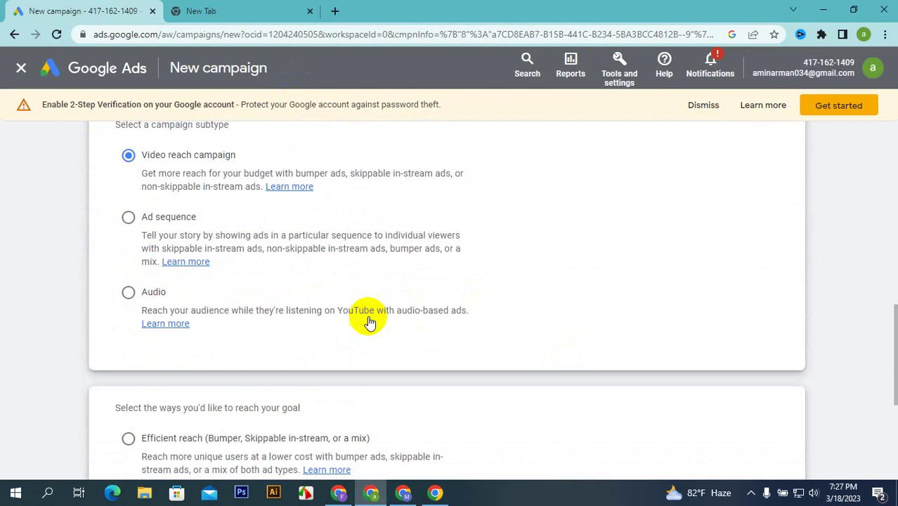
scroll(367, 319, "down", 6)
scroll(367, 320, "up", 4)
left_click_drag(131, 301, 545, 321)
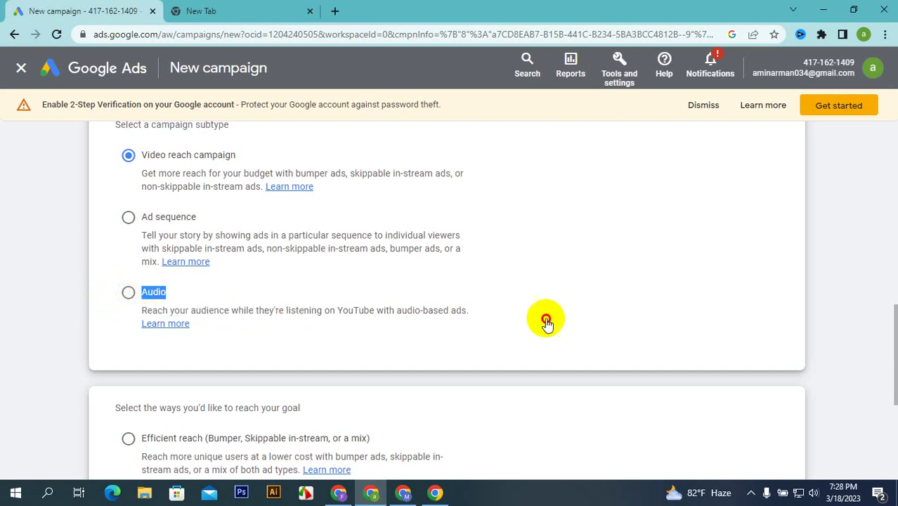
left_click_drag(475, 305, 480, 308)
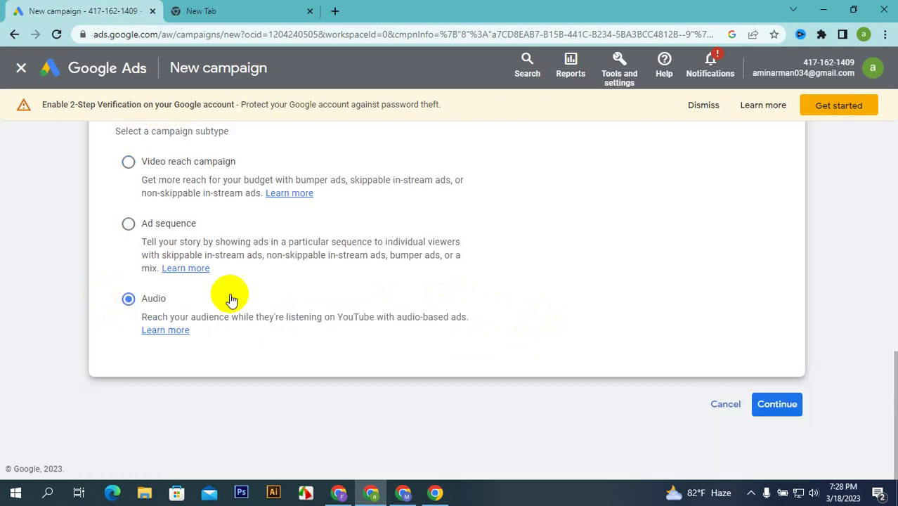
- Choose the Video reach campaign subtype with Non-skippable in-stream ads and continue to the campaign settings
left_click(130, 164)
scroll(133, 197, "down", 3)
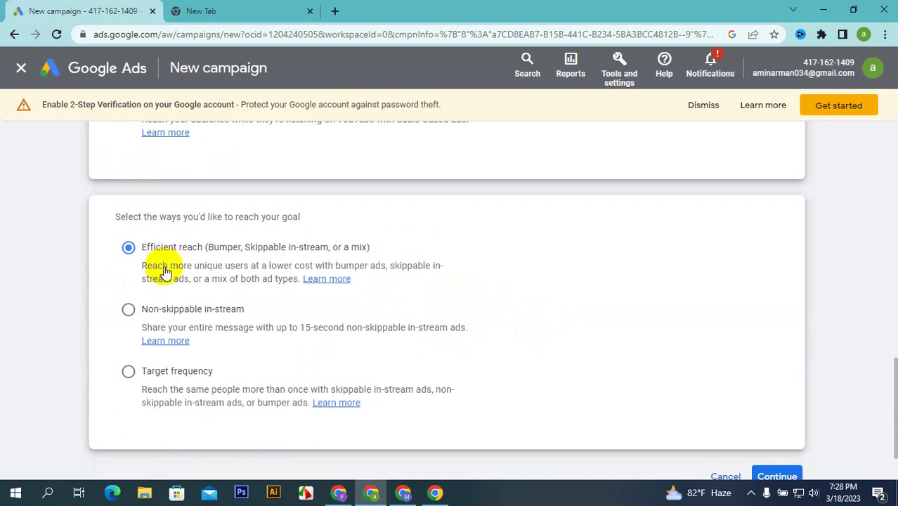
left_click(126, 310)
scroll(128, 306, "up", 1)
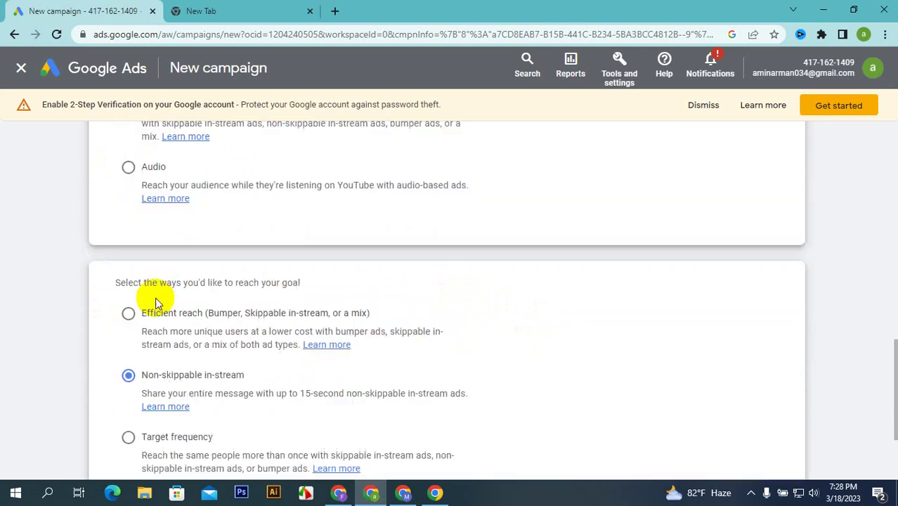
scroll(163, 301, "down", 2)
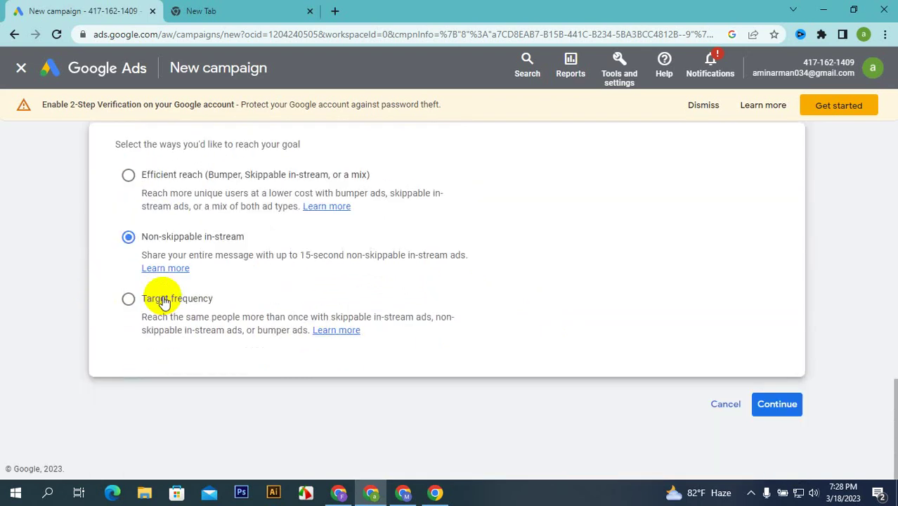
scroll(162, 301, "up", 3)
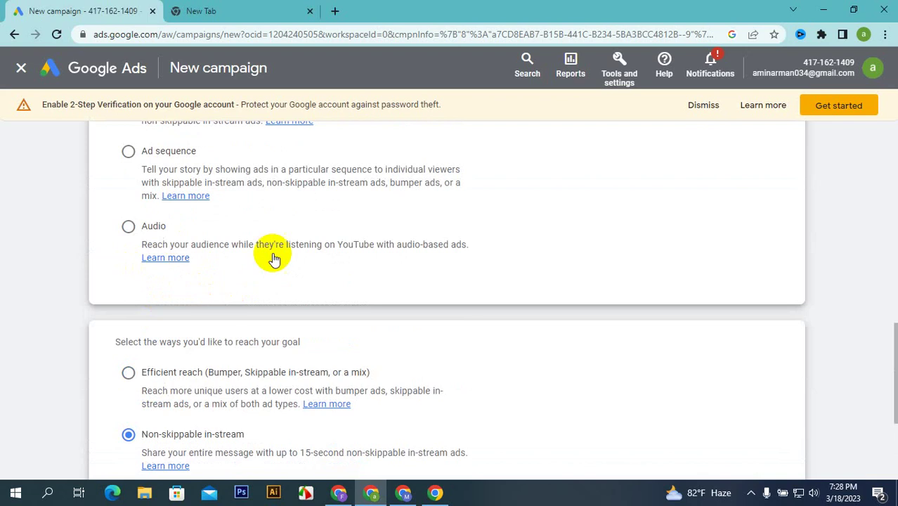
scroll(232, 295, "down", 3)
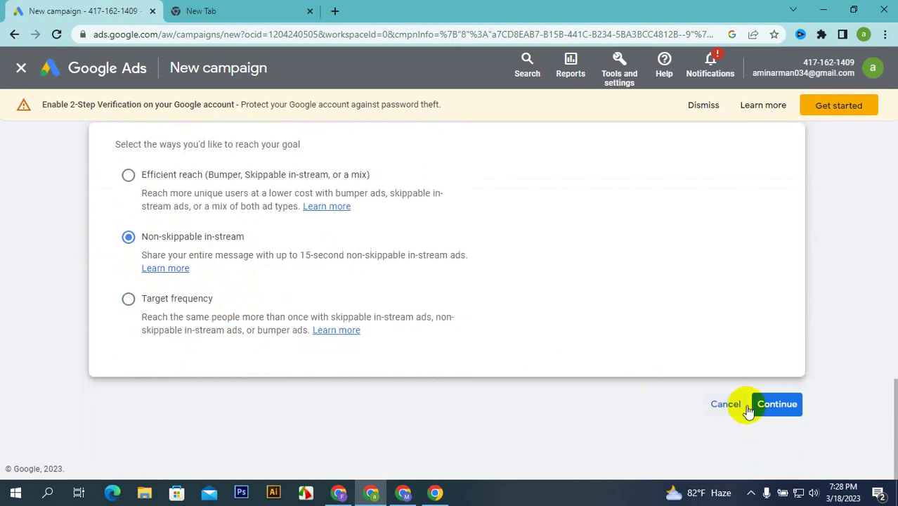
left_click(774, 406)
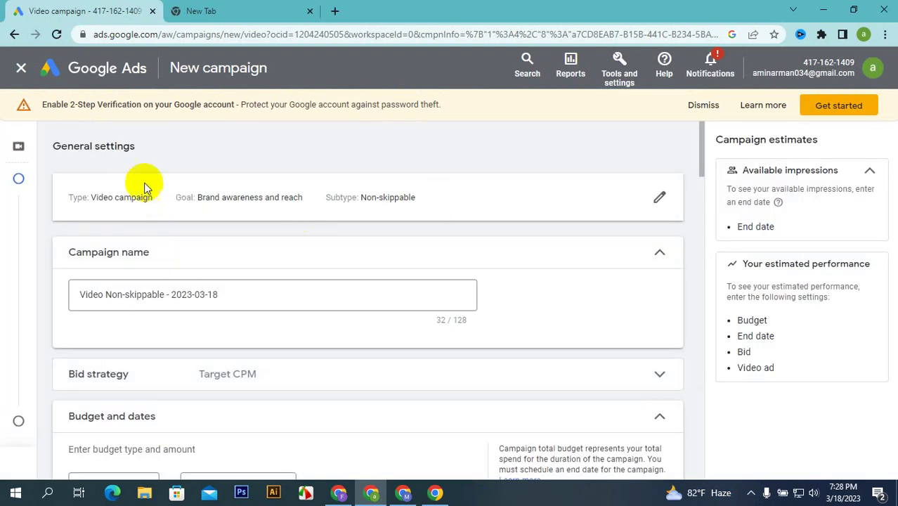
- Expand the Bid strategy section, highlight its selection label, and examine the Target CPM strategy
scroll(144, 175, "down", 1)
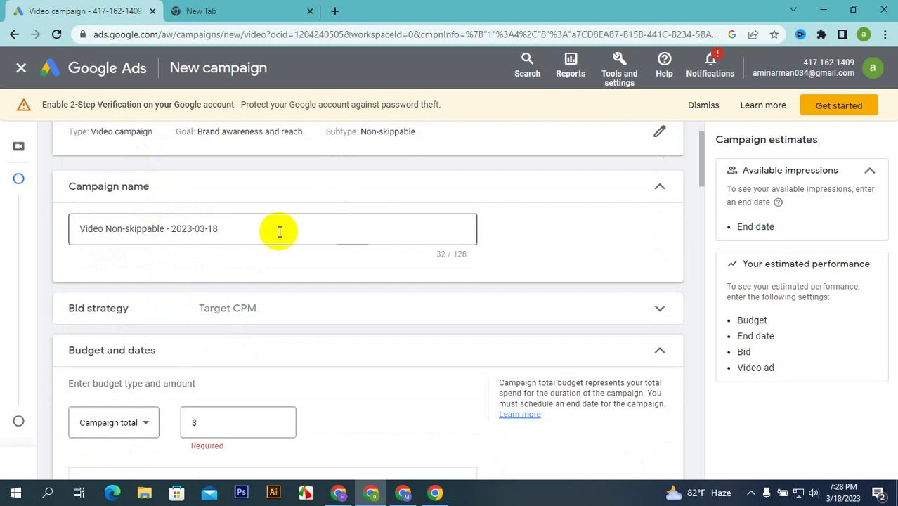
scroll(268, 211, "down", 1)
left_click(496, 239)
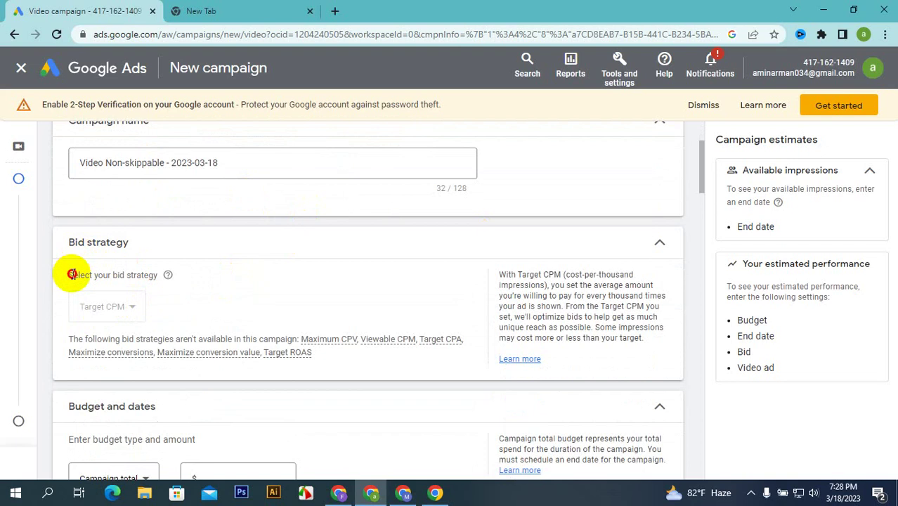
left_click_drag(73, 275, 172, 284)
mouse_move(172, 285)
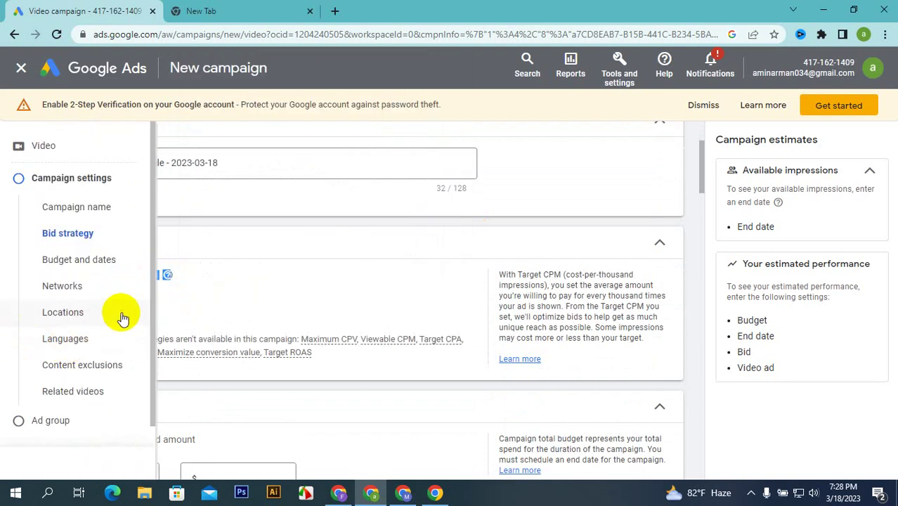
left_click(134, 313)
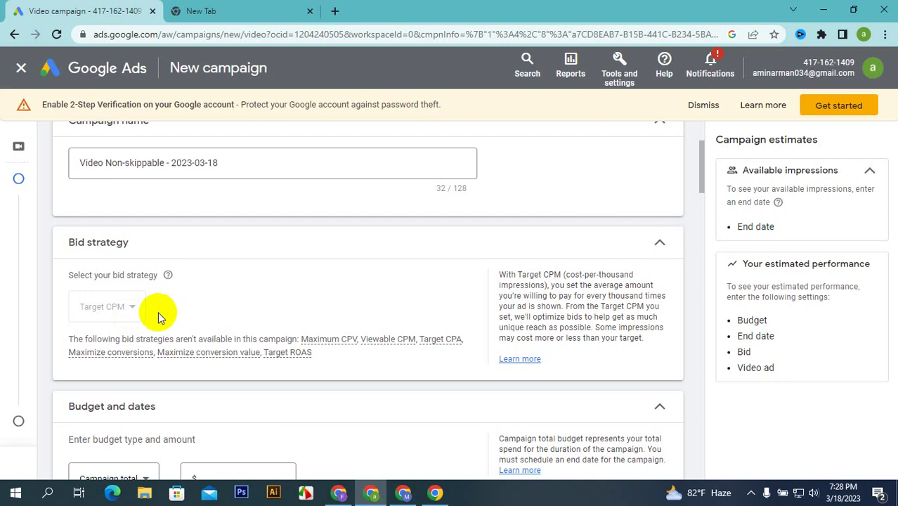
- Switch the campaign's budget type to Daily and back to Campaign total to compare the two options
scroll(159, 312, "down", 3)
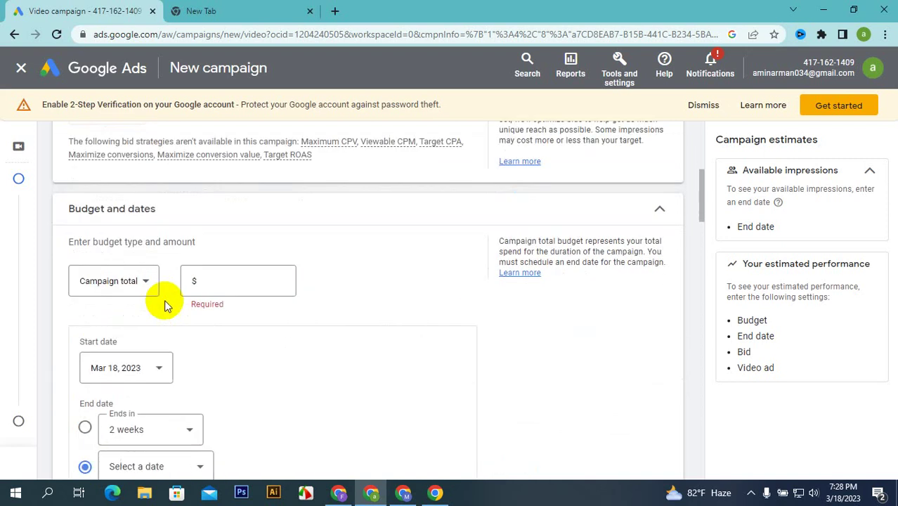
left_click(133, 285)
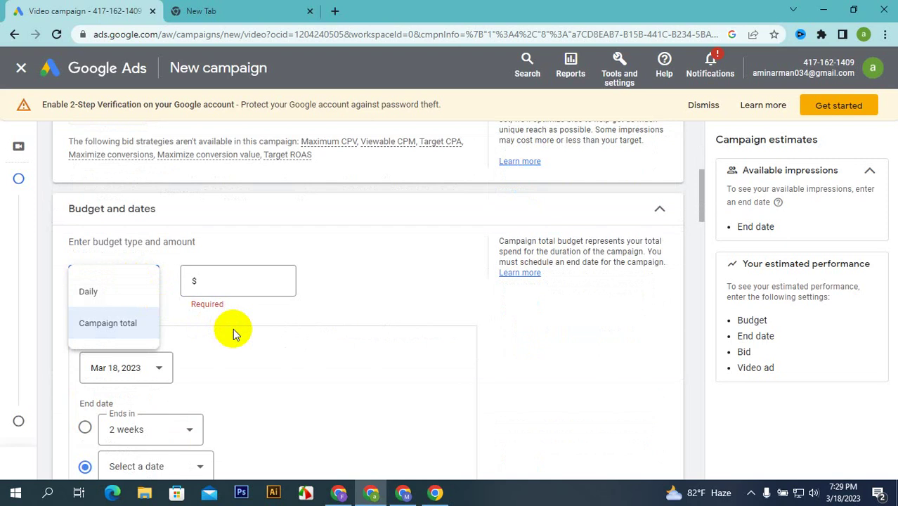
left_click(105, 293)
left_click(90, 283)
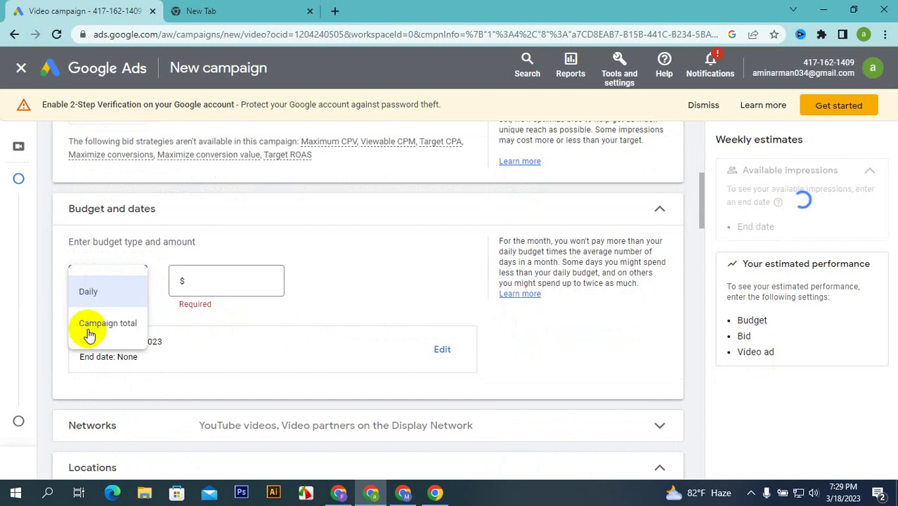
left_click(92, 325)
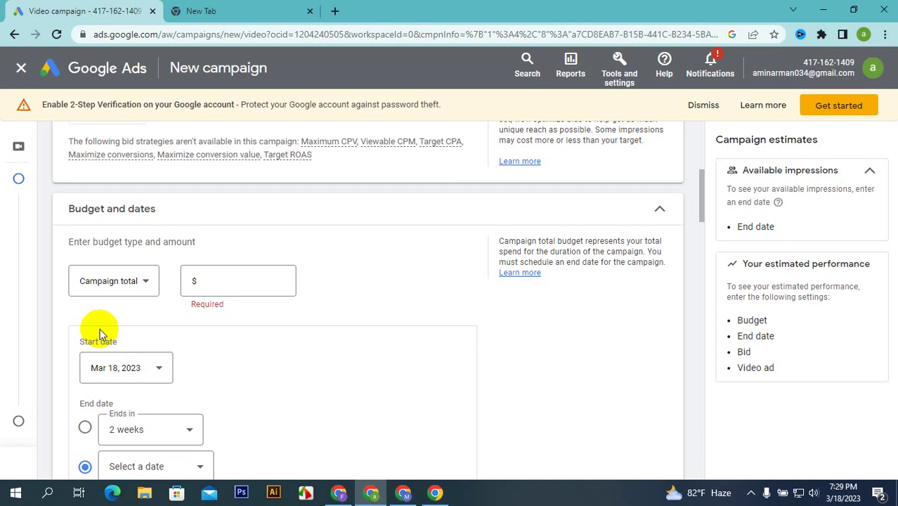
- Set the campaign's end date to end in 2 weeks under Budget and dates
scroll(137, 258, "up", 4)
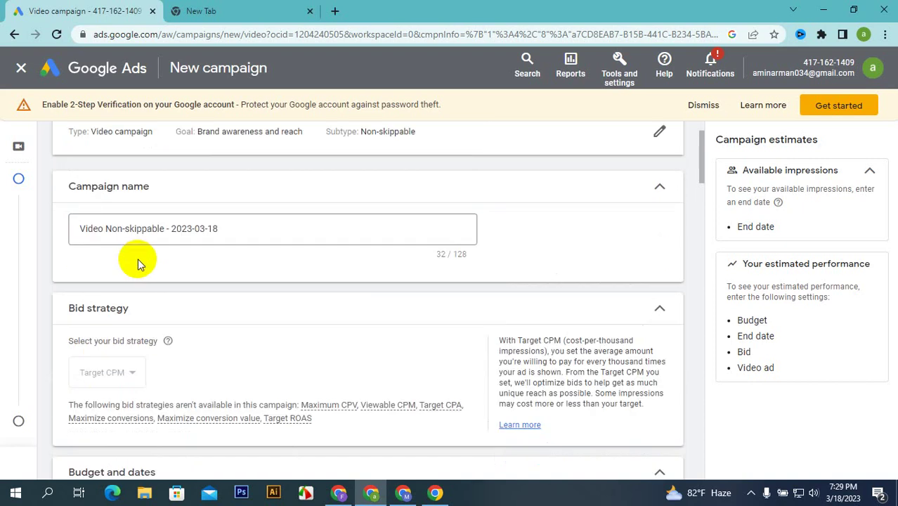
scroll(138, 259, "up", 1)
scroll(141, 255, "down", 10)
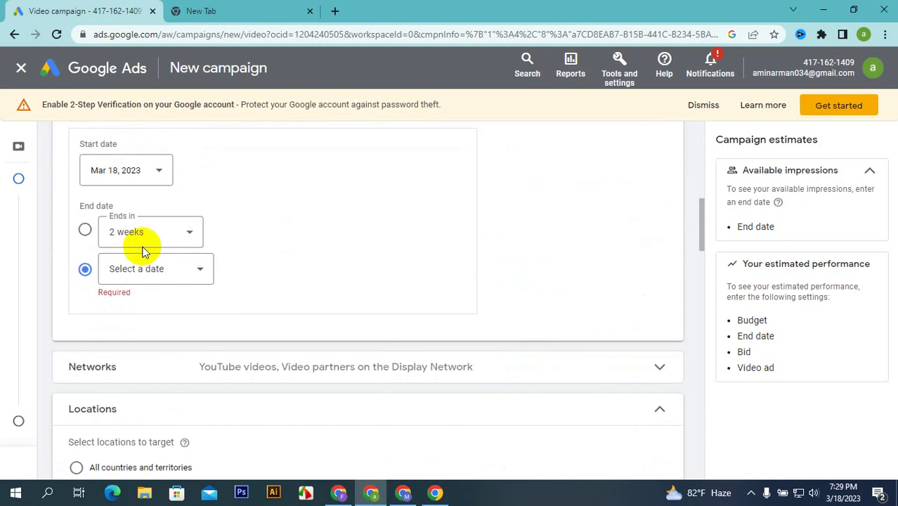
left_click(160, 237)
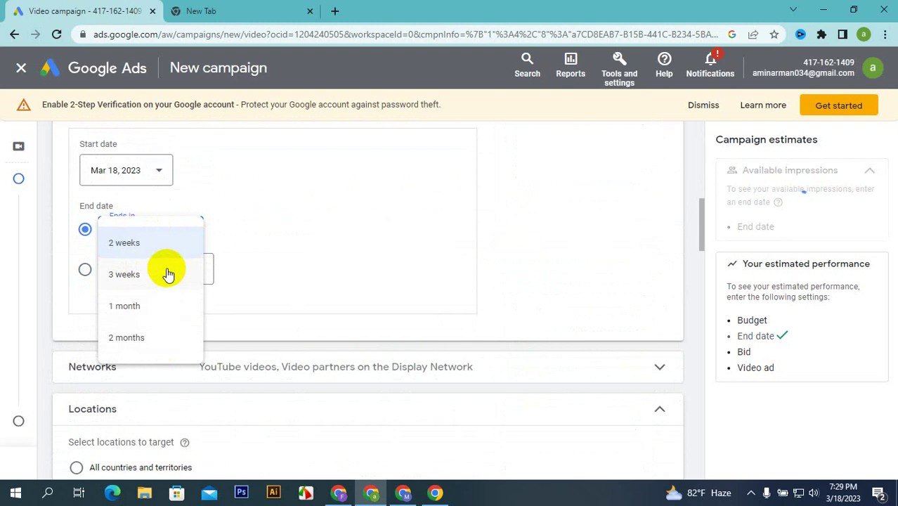
left_click(305, 265)
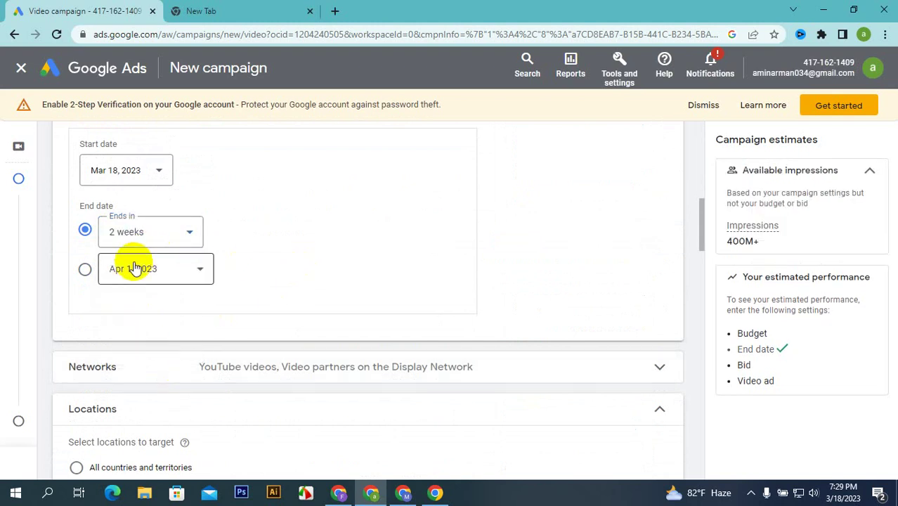
- Open the start date calendar to view the available dates, and close it without picking one
scroll(95, 230, "up", 1)
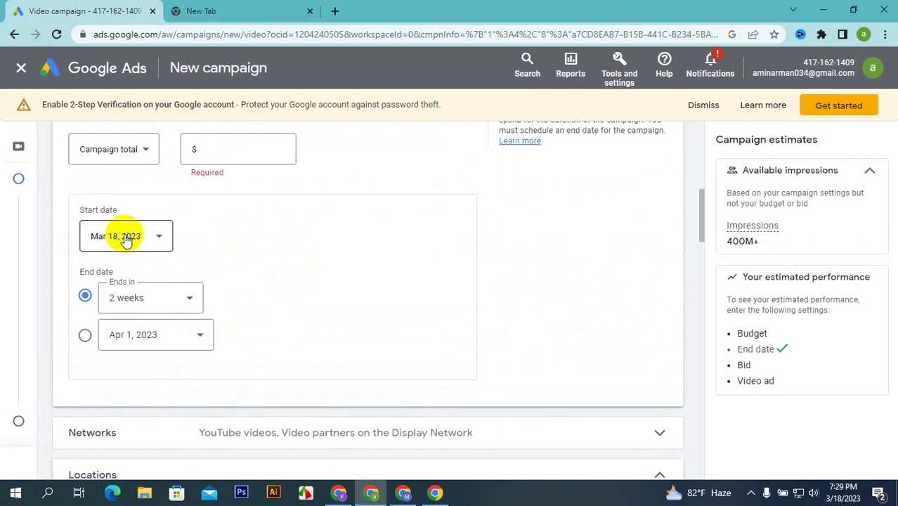
left_click(117, 236)
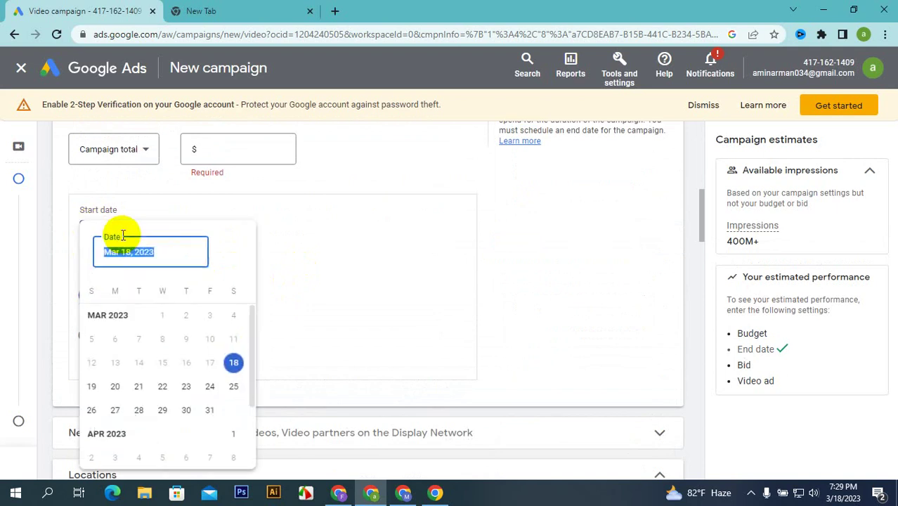
left_click(311, 243)
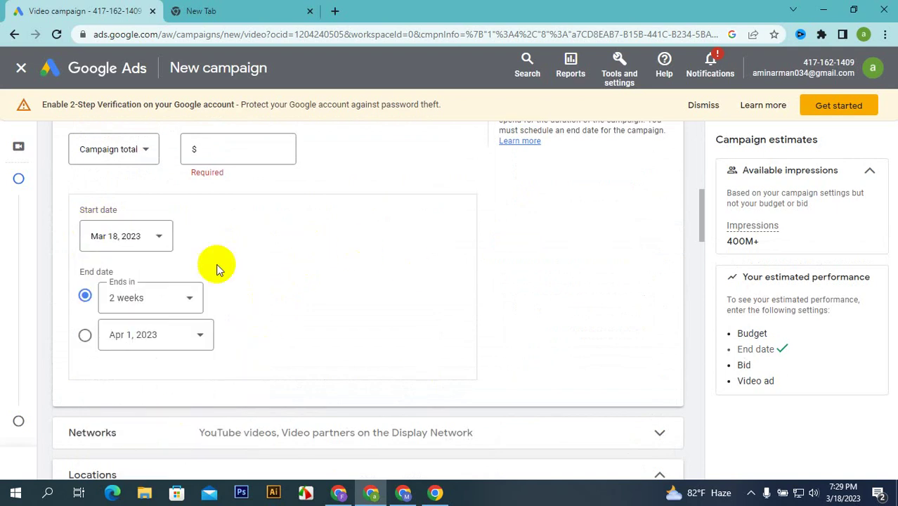
- Try the specific-date option for the end date, close its calendar, and return to ending in 2 weeks
left_click(84, 337)
left_click(288, 315)
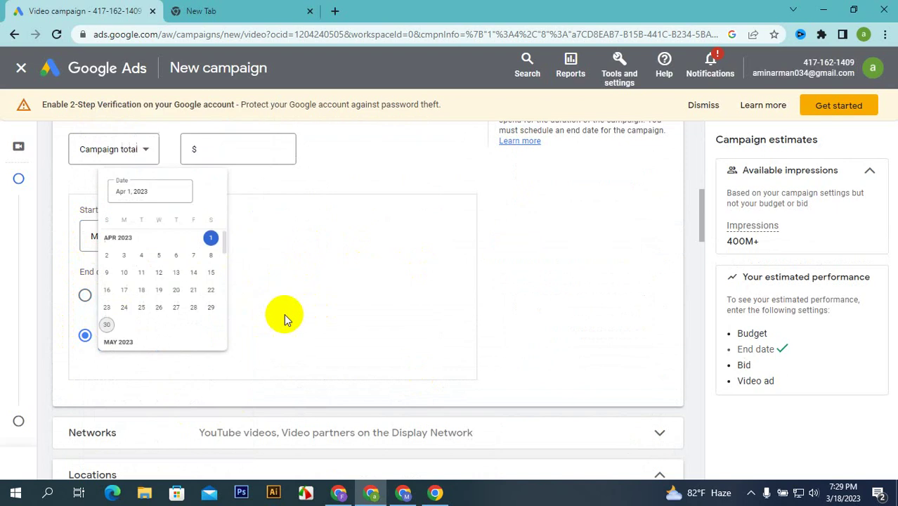
left_click(83, 298)
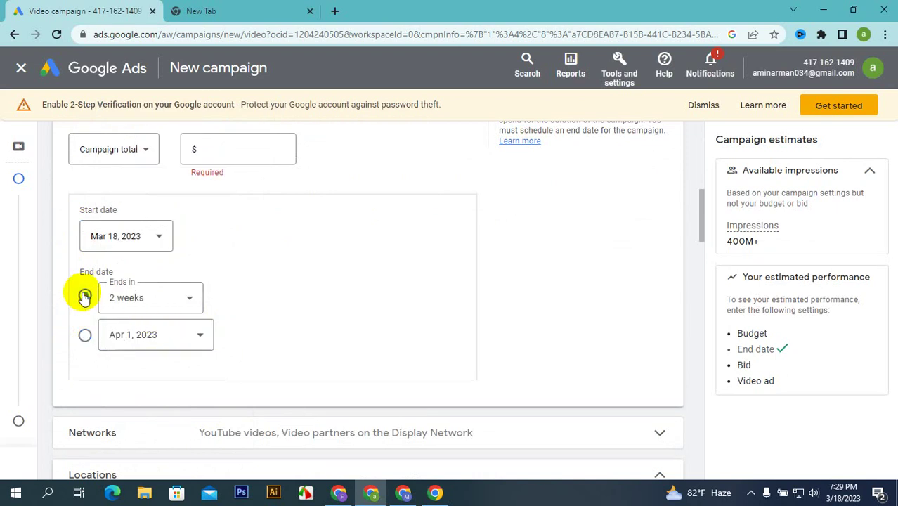
scroll(226, 367, "up", 2)
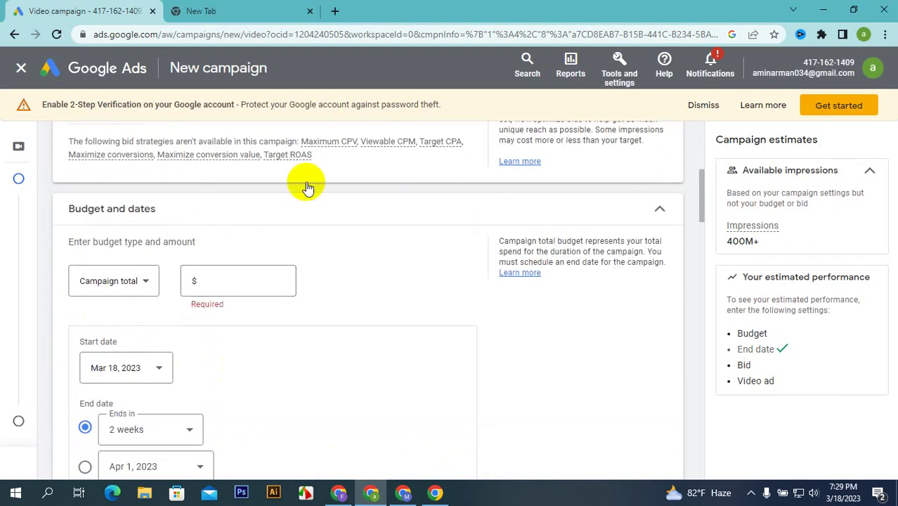
- Expand the campaign's Networks settings and exclude Video partners on the Display Network
scroll(222, 154, "down", 5)
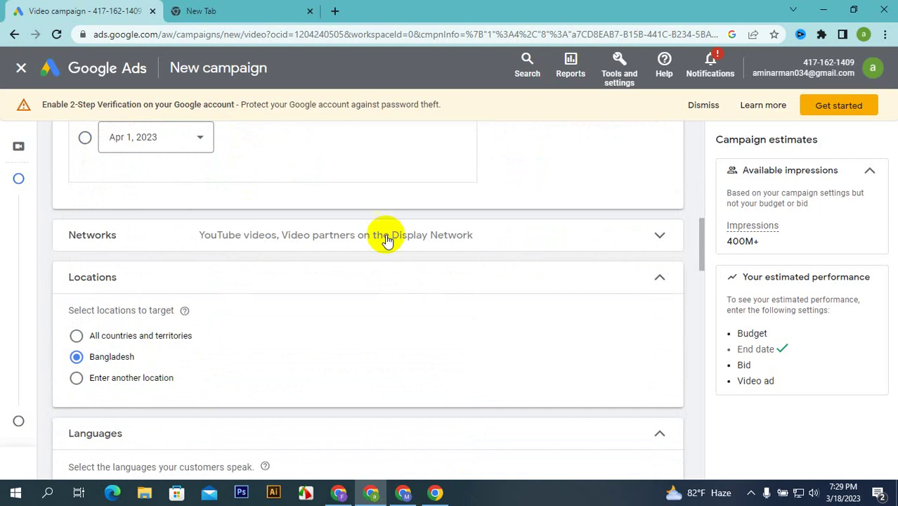
left_click(654, 237)
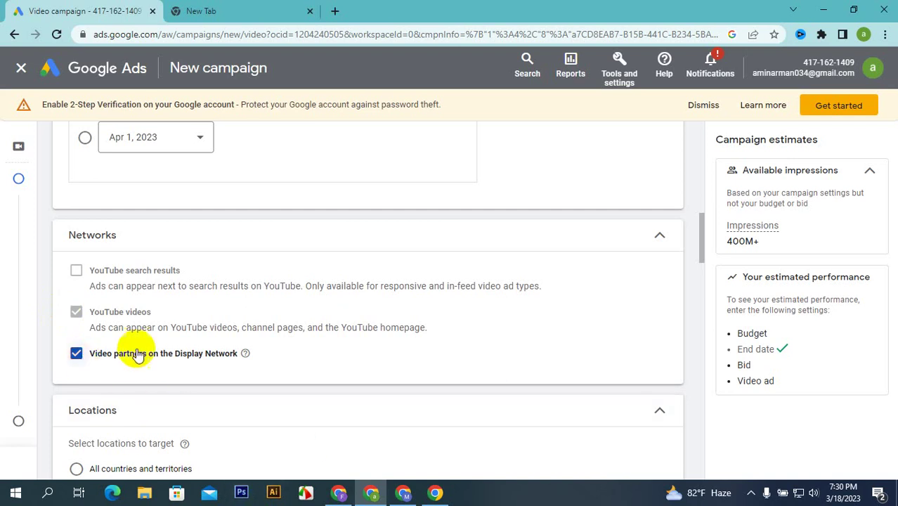
left_click(402, 493)
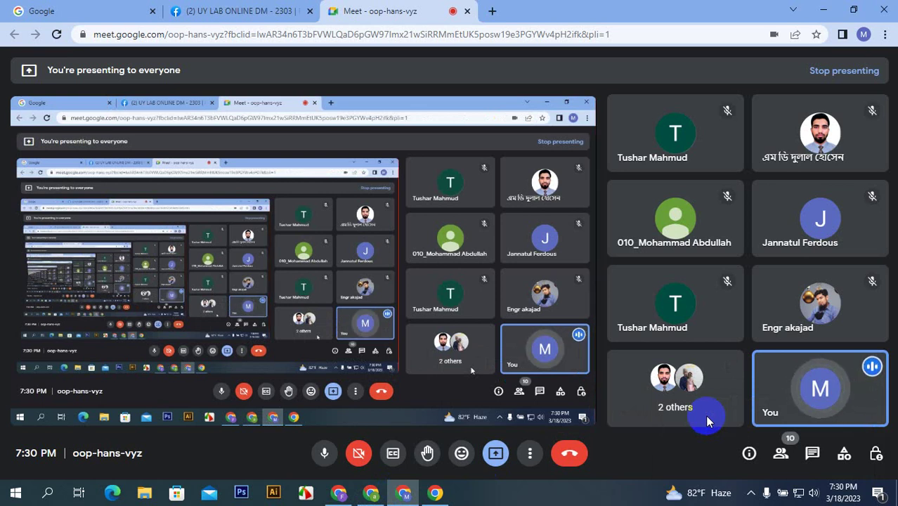
left_click(373, 493)
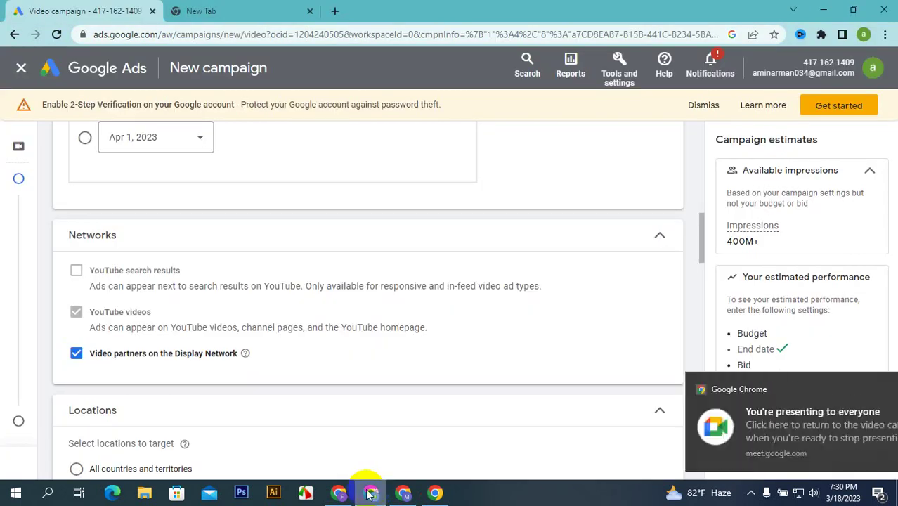
left_click(76, 354)
- Switch to the Google Meet call, admit the waiting participant, and return to the Google Ads campaign setup
left_click(403, 495)
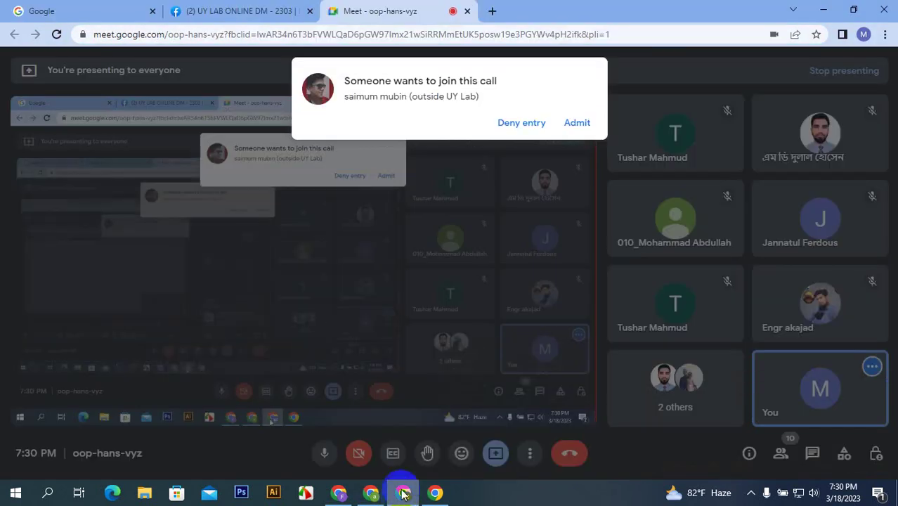
left_click(575, 124)
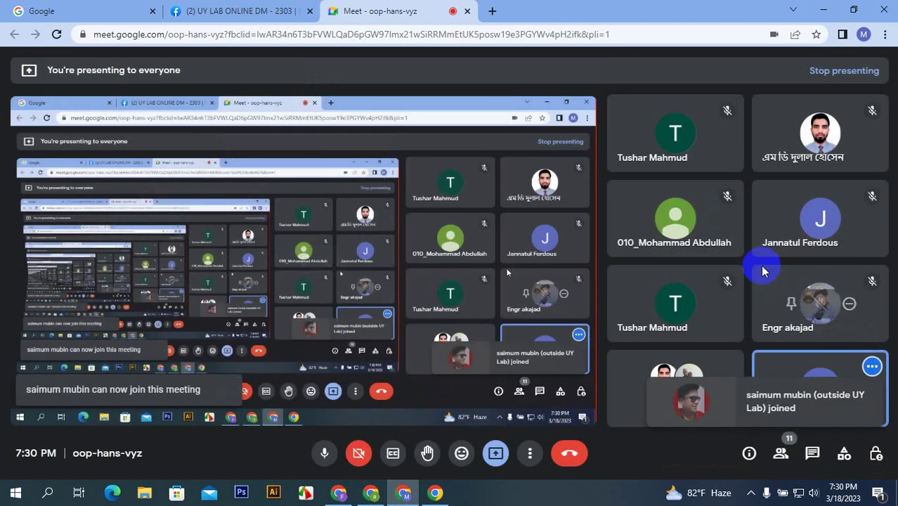
left_click(371, 492)
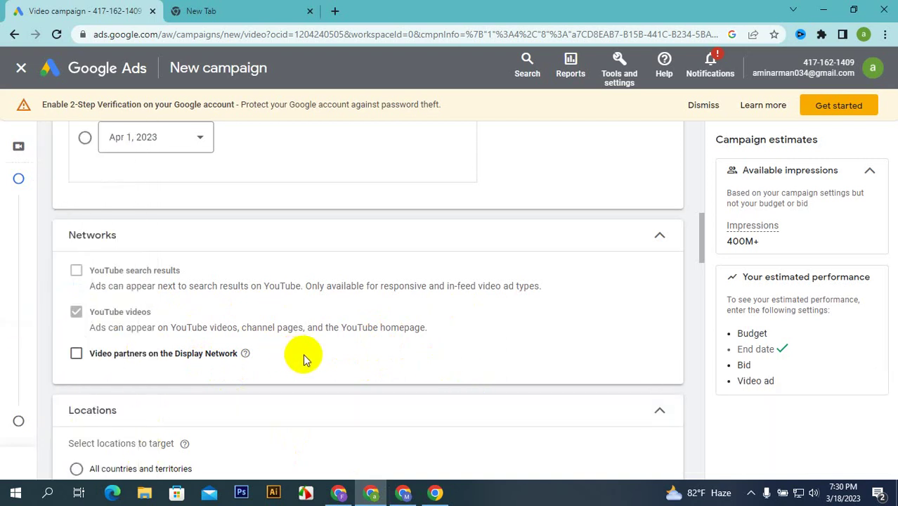
- Set the location targeting to Enter another location, and open the advanced location search and cancel it without adding a place
scroll(304, 355, "down", 2)
scroll(306, 357, "down", 2)
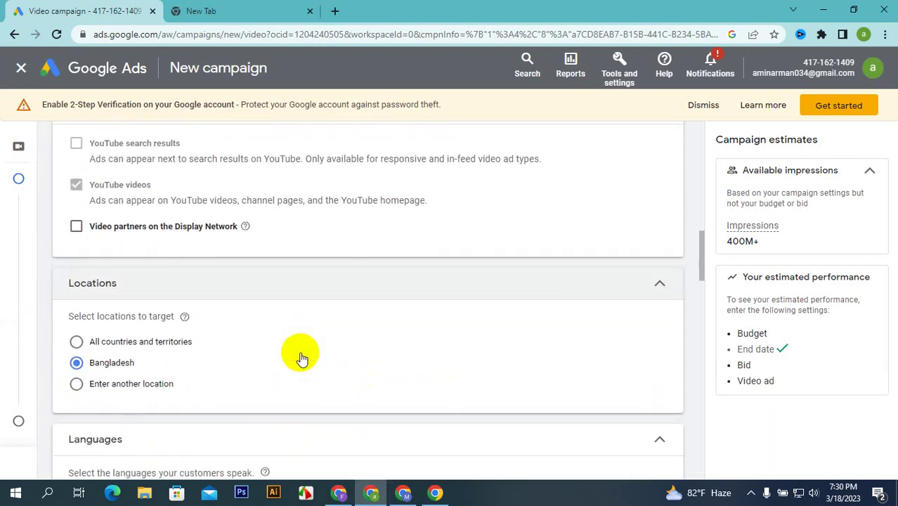
scroll(242, 332, "down", 2)
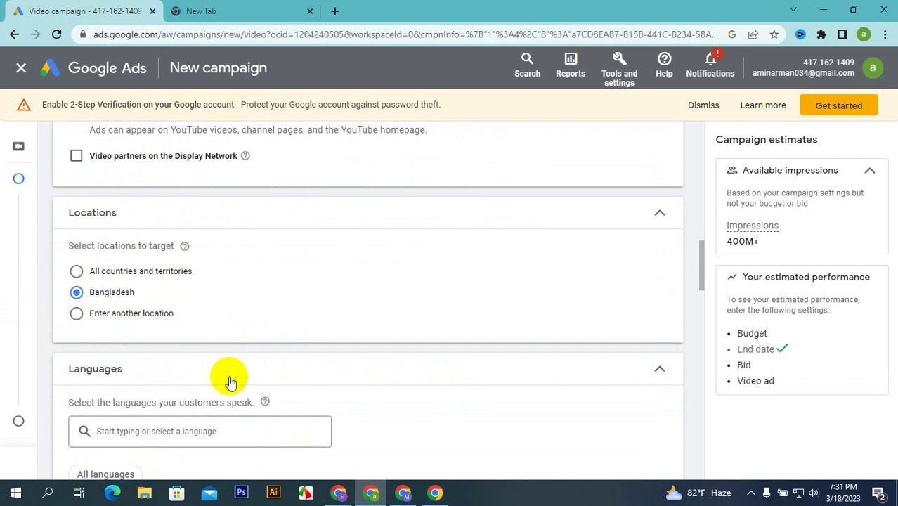
left_click(74, 314)
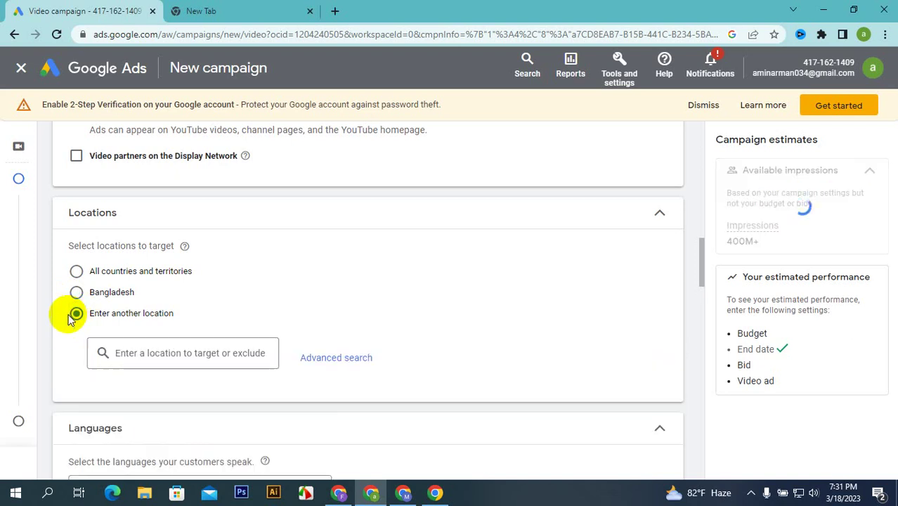
left_click(333, 359)
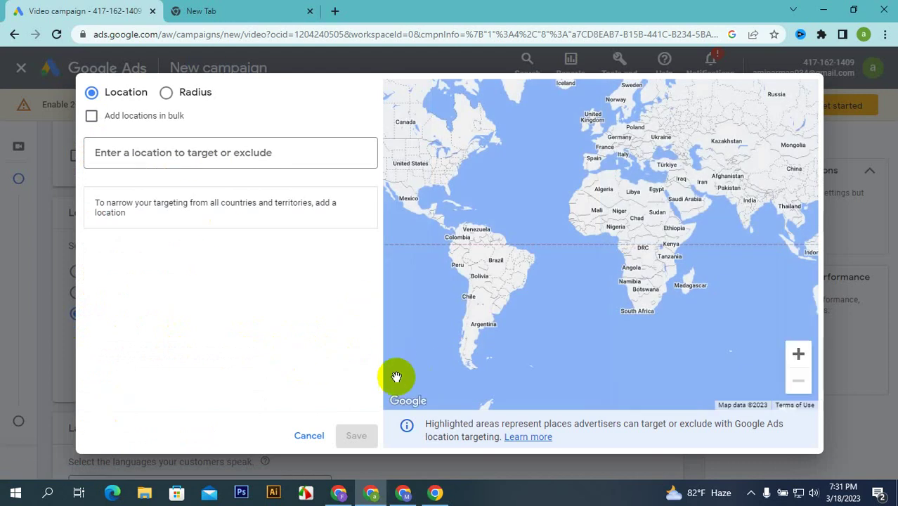
left_click(304, 435)
- View the list of available customer languages under Languages and close it without choosing one
scroll(260, 345, "down", 2)
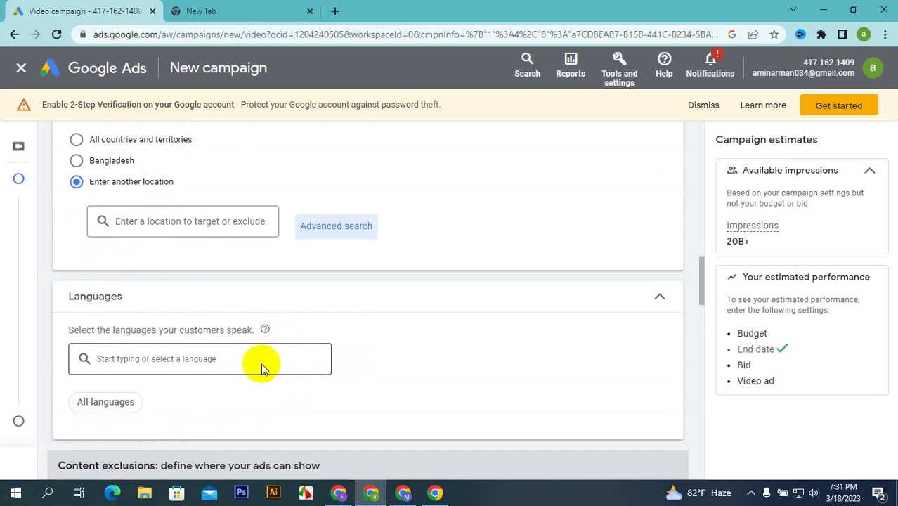
left_click(260, 363)
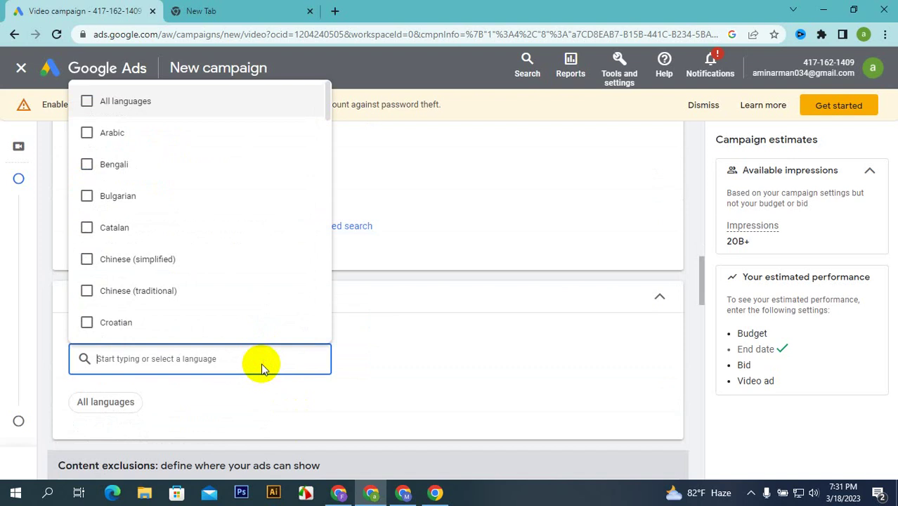
left_click(405, 391)
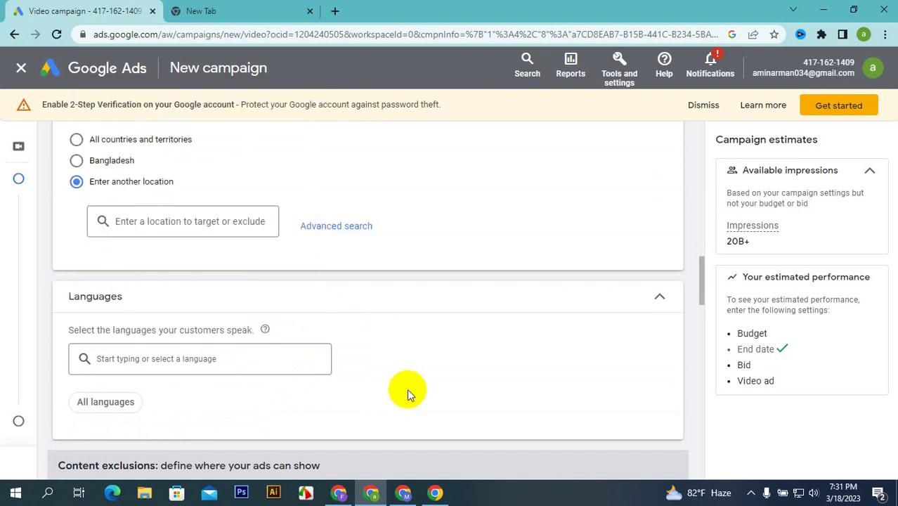
- Expand the Related videos section and open its dialog for adding videos, ready to enter a YouTube video
scroll(411, 365, "down", 1)
scroll(412, 362, "down", 2)
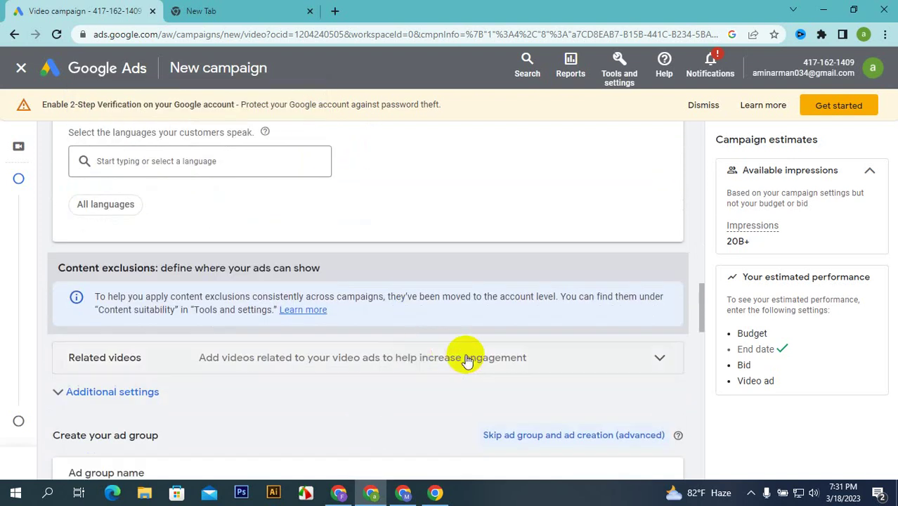
left_click(653, 357)
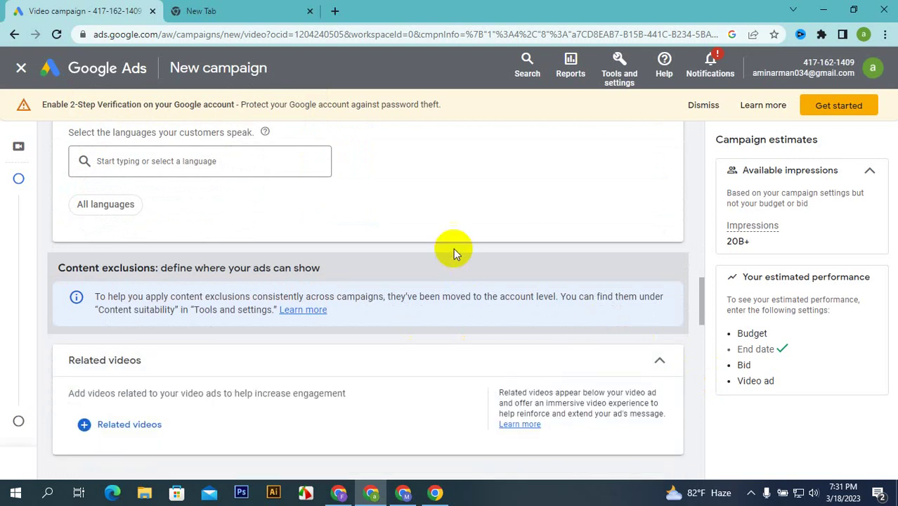
scroll(421, 239, "down", 2)
scroll(413, 235, "down", 1)
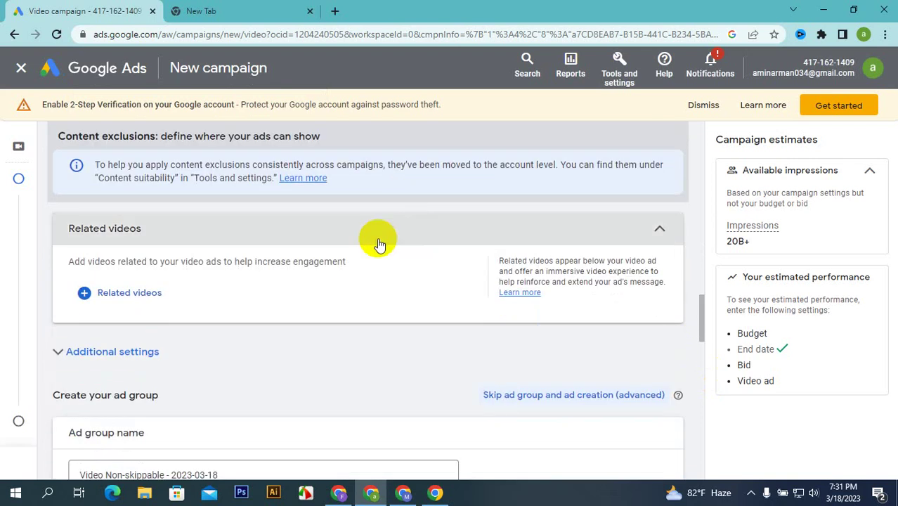
left_click(152, 296)
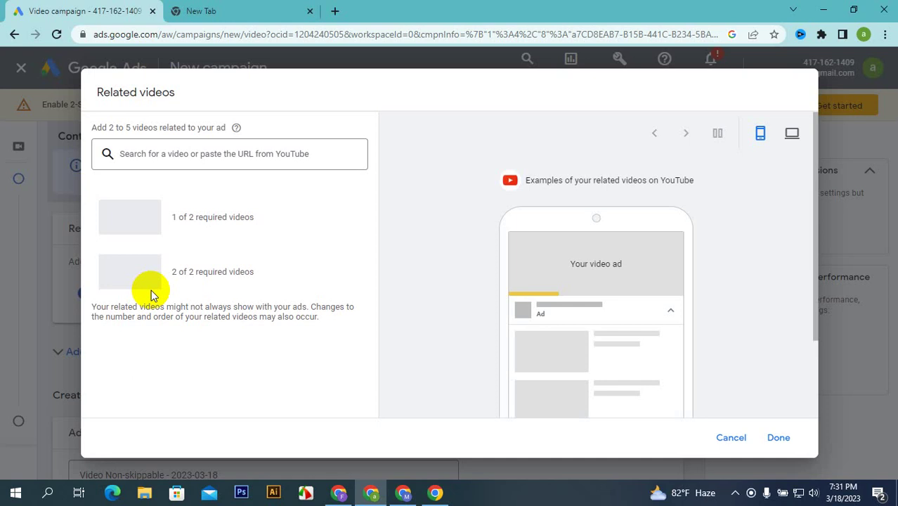
scroll(516, 295, "down", 3)
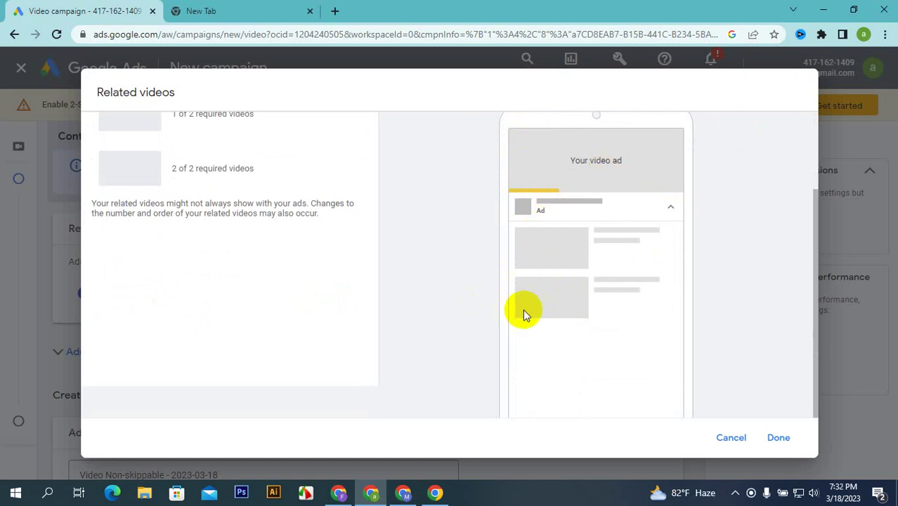
scroll(523, 314, "up", 3)
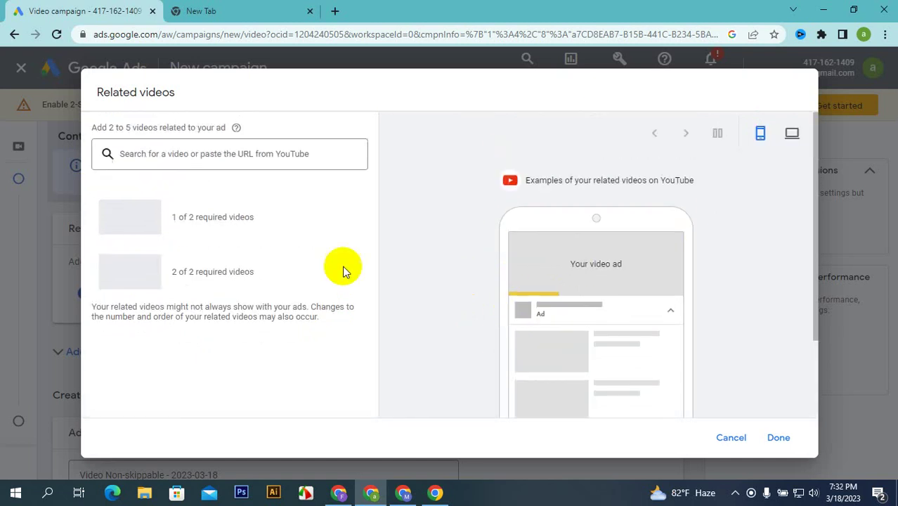
left_click(225, 158)
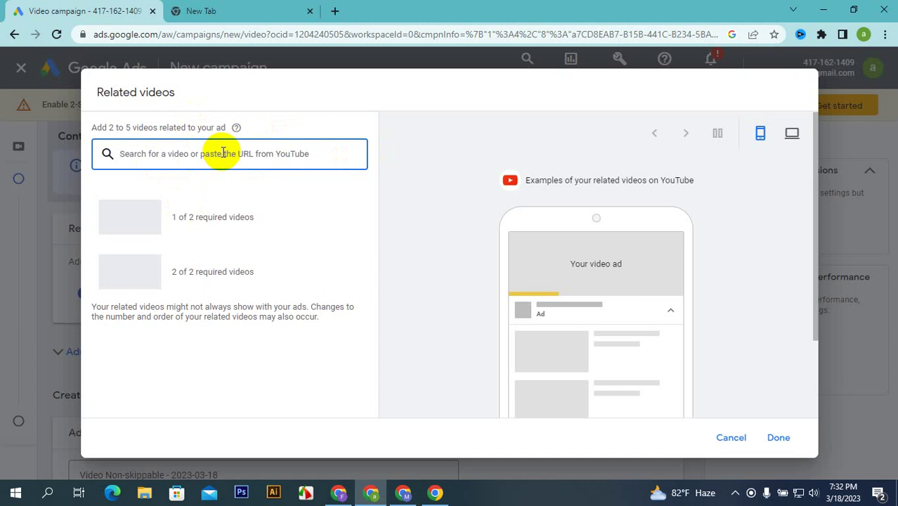
- Open YouTube in the other browser tab, search for "uy lab", and dismiss the queue tip over the results
left_click(218, 8)
left_click(226, 29)
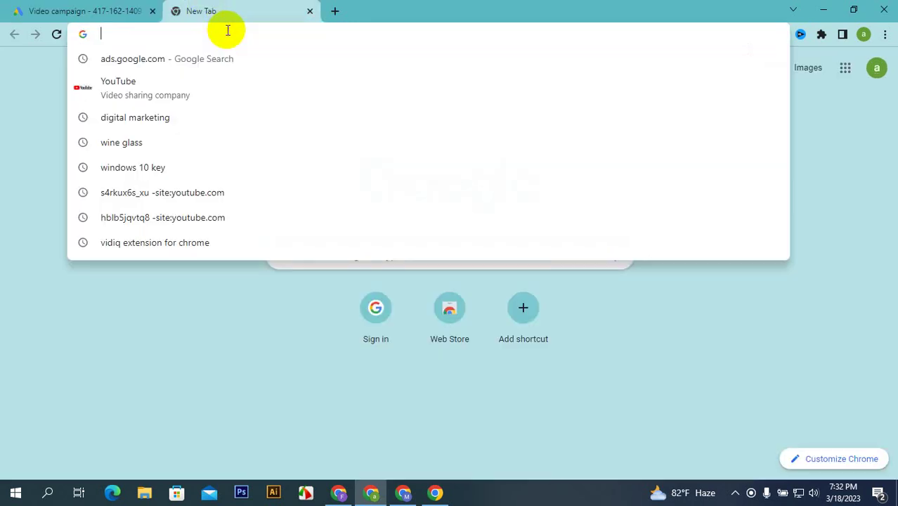
left_click(219, 83)
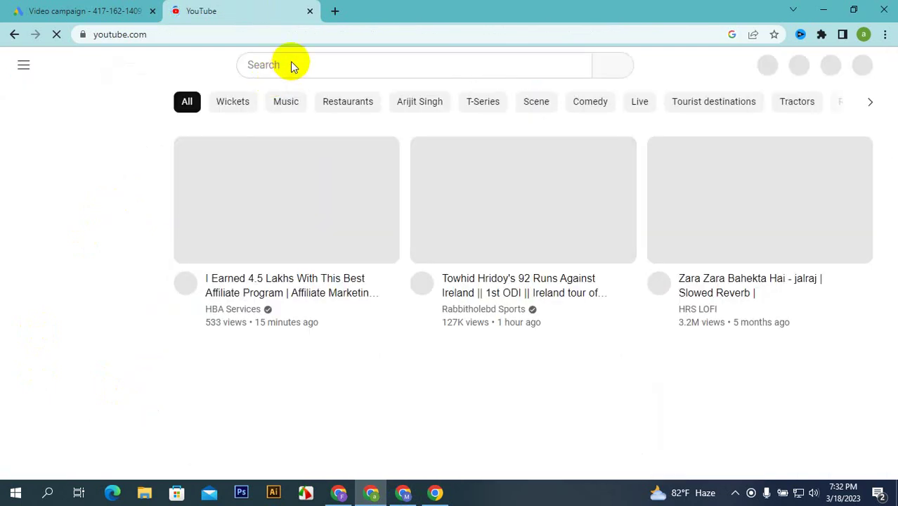
left_click(323, 65)
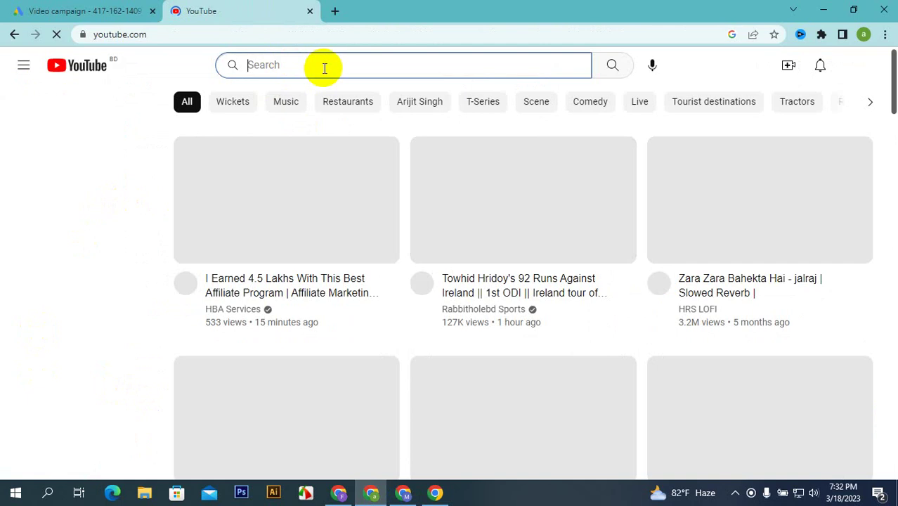
type("uy")
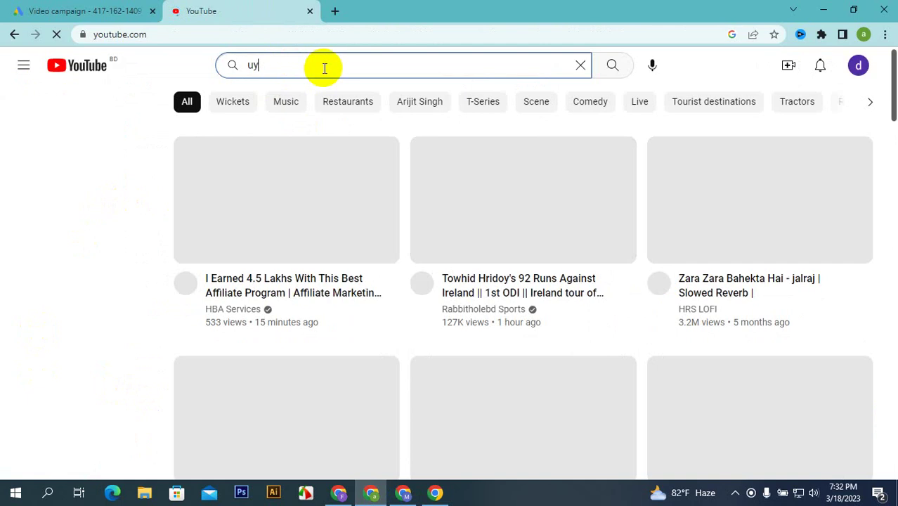
type(" la")
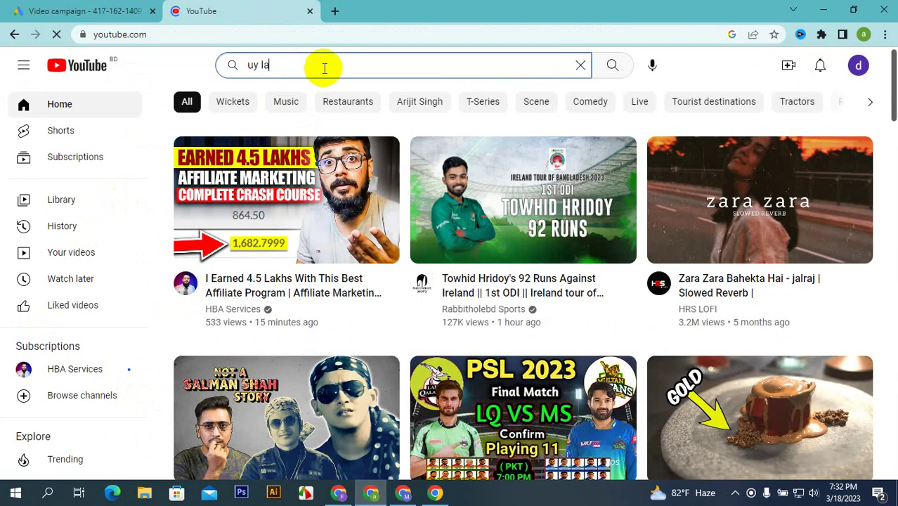
type("b")
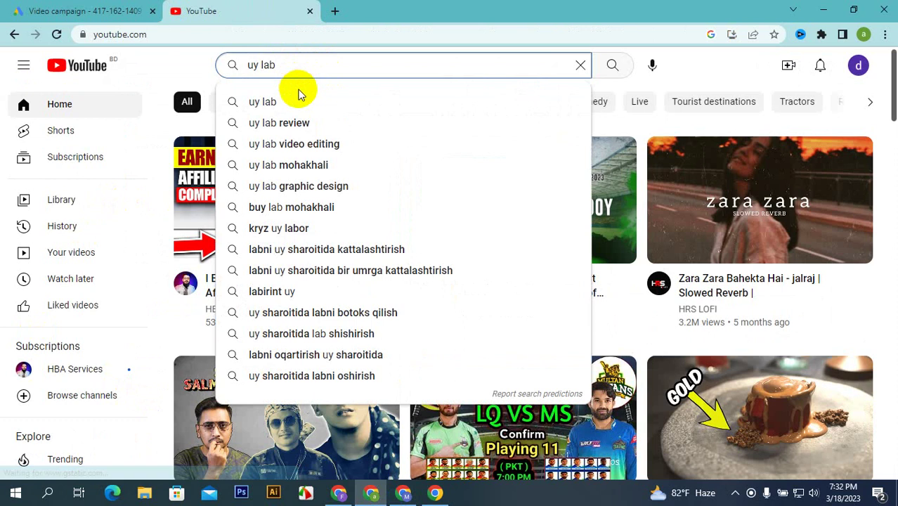
left_click(297, 99)
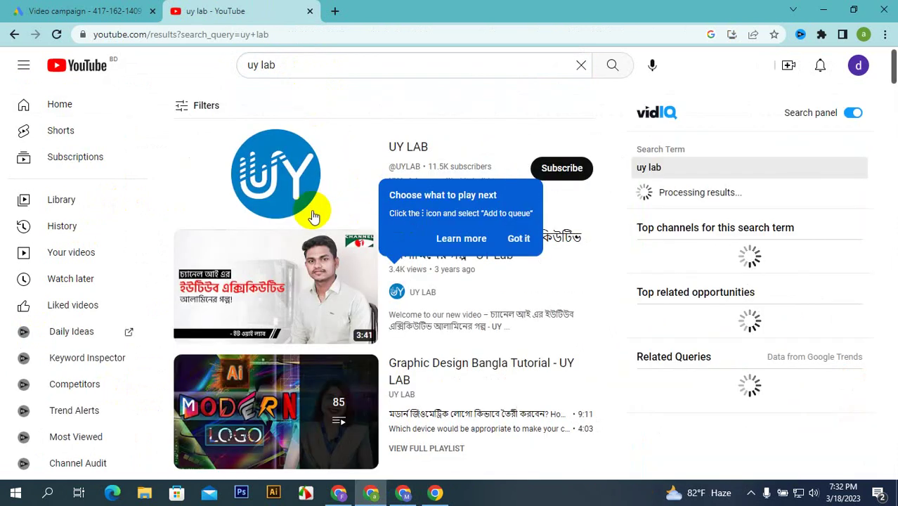
left_click(519, 238)
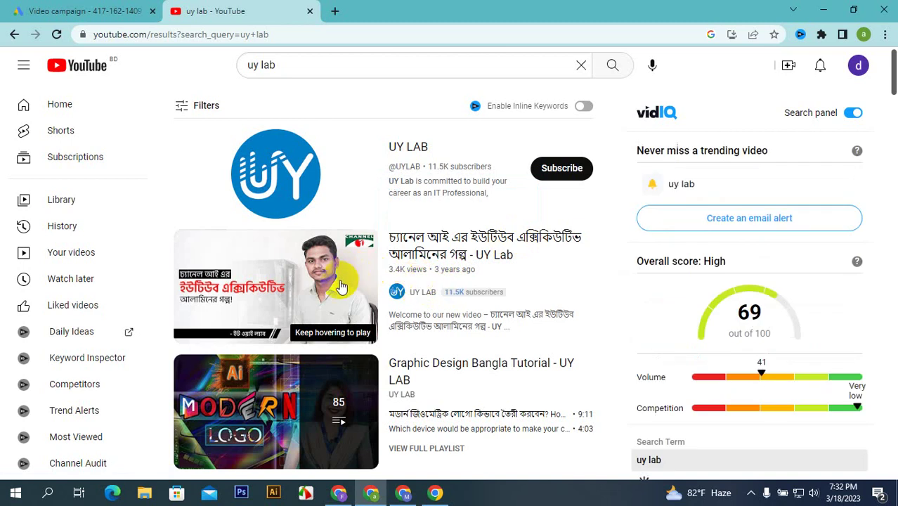
- Open the first UY LAB video in the search results and pause its playback
right_click(414, 286)
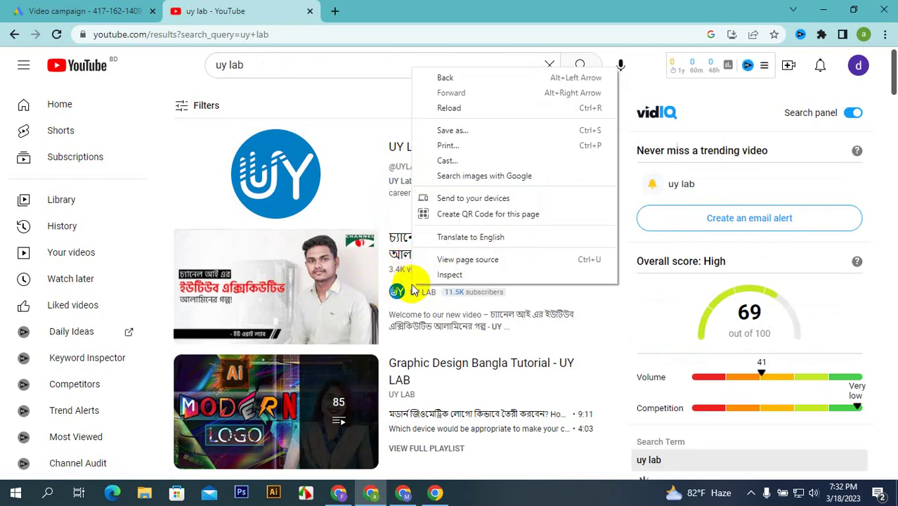
left_click(301, 287)
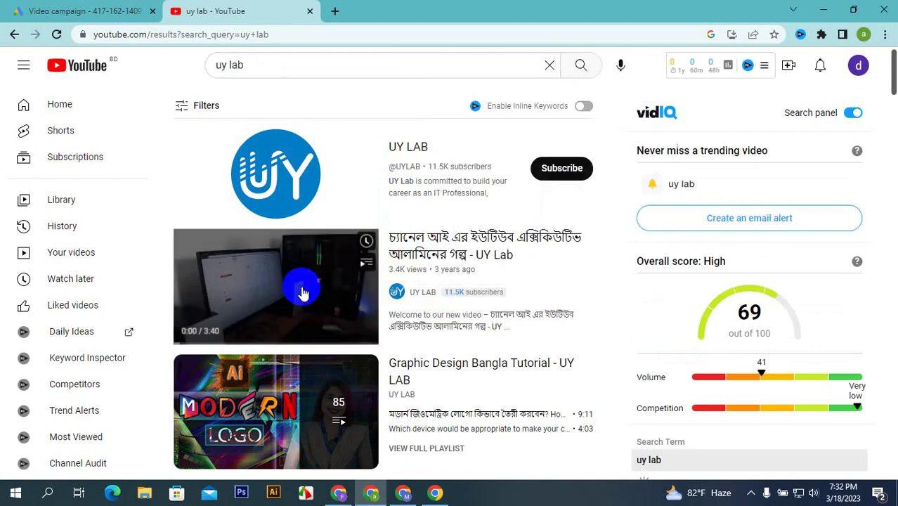
left_click(301, 287)
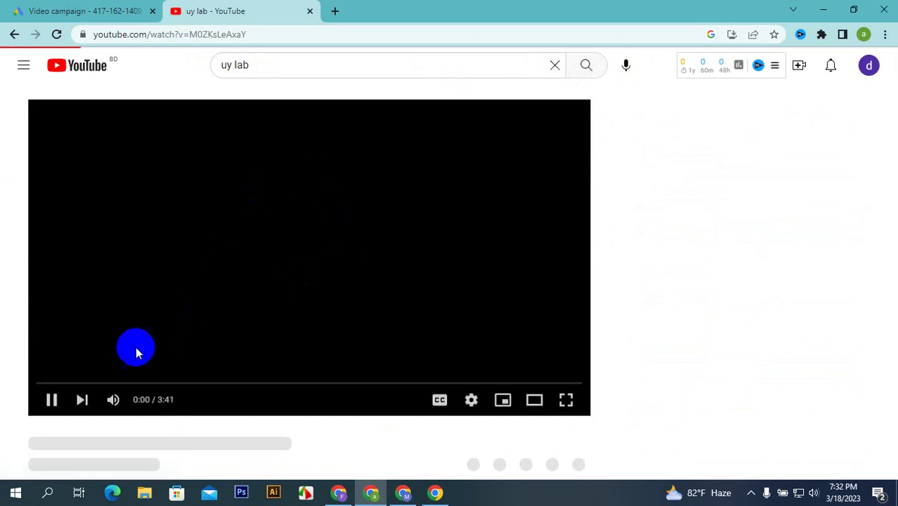
left_click(55, 405)
left_click(55, 406)
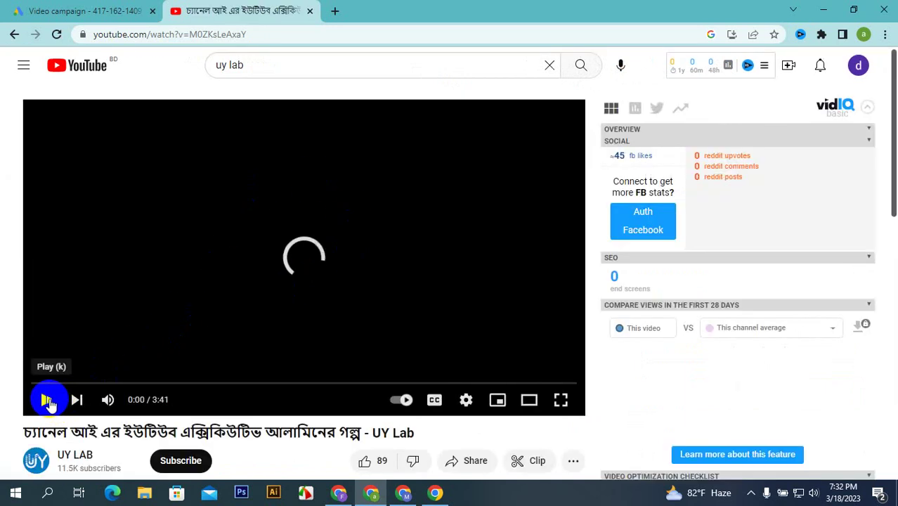
- Copy the open UY LAB video's URL and add it as the first related video in the Google Ads tab
left_click(261, 34)
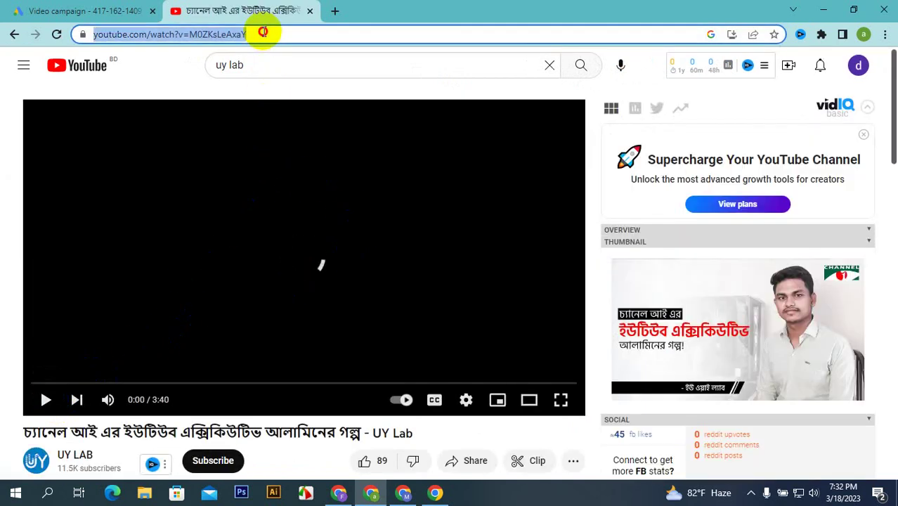
double_click(271, 35)
key("ctrl+a")
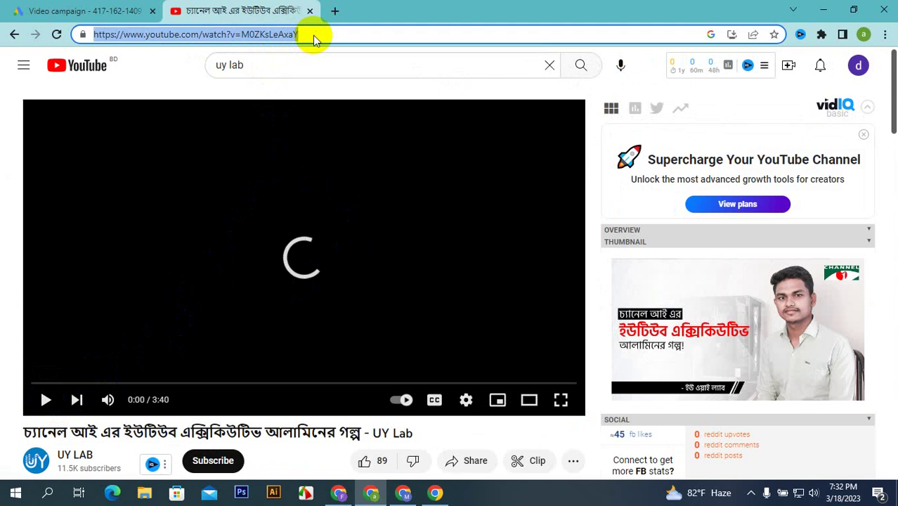
right_click(313, 36)
left_click(347, 129)
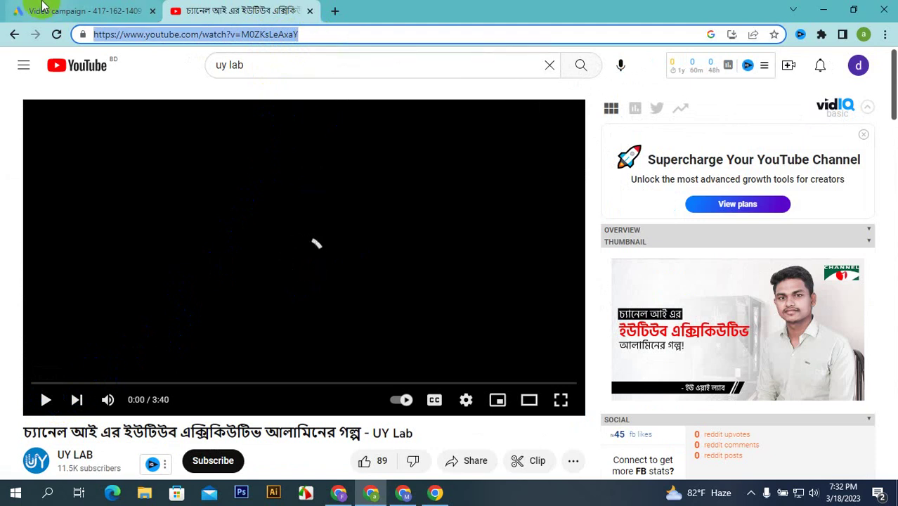
left_click(40, 8)
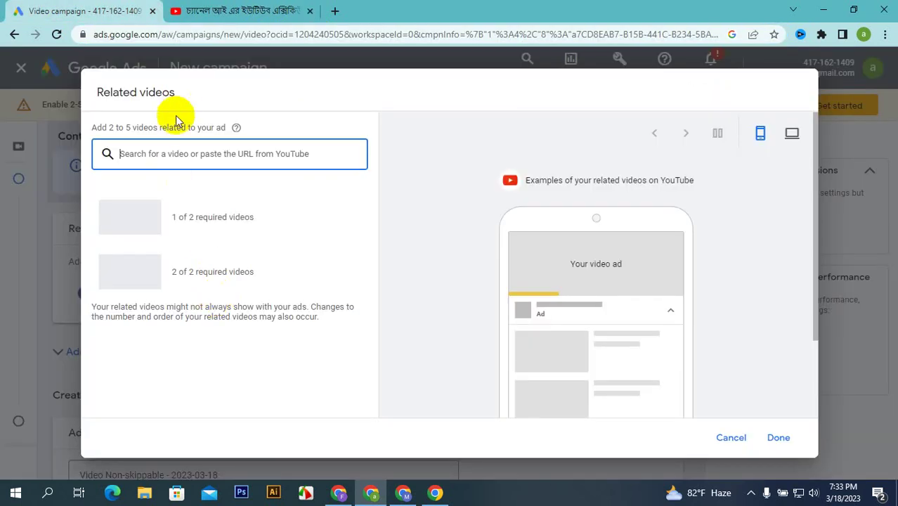
right_click(173, 153)
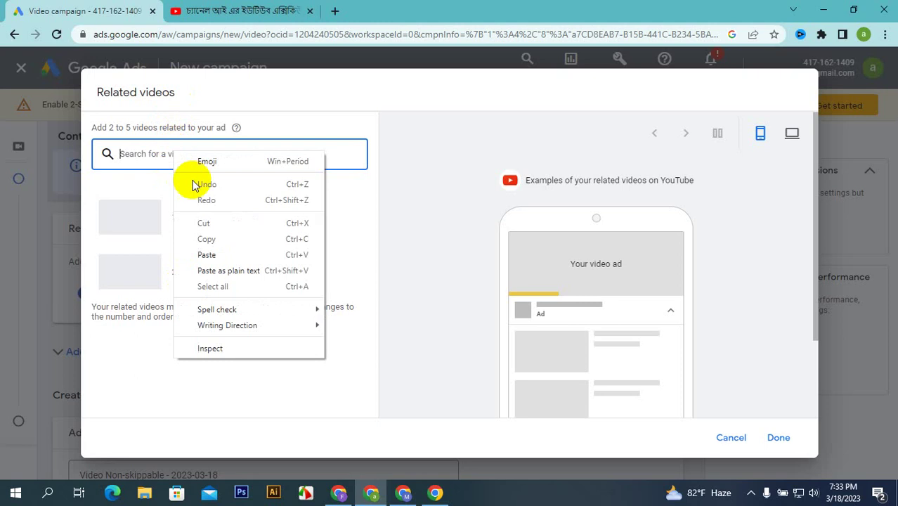
left_click(204, 253)
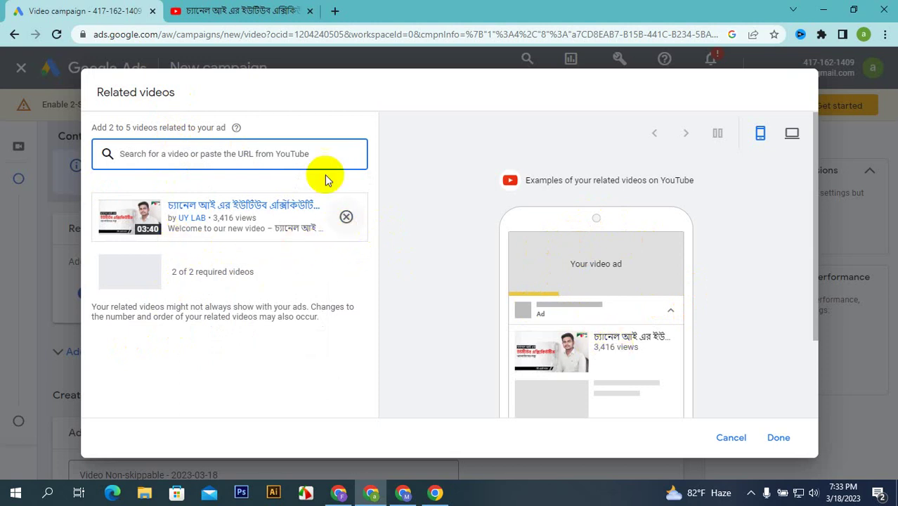
- Return to the "uy lab" results on YouTube, open the 5:02 UY LAB graphic designer story video, and pause it
left_click(270, 10)
scroll(652, 357, "down", 10)
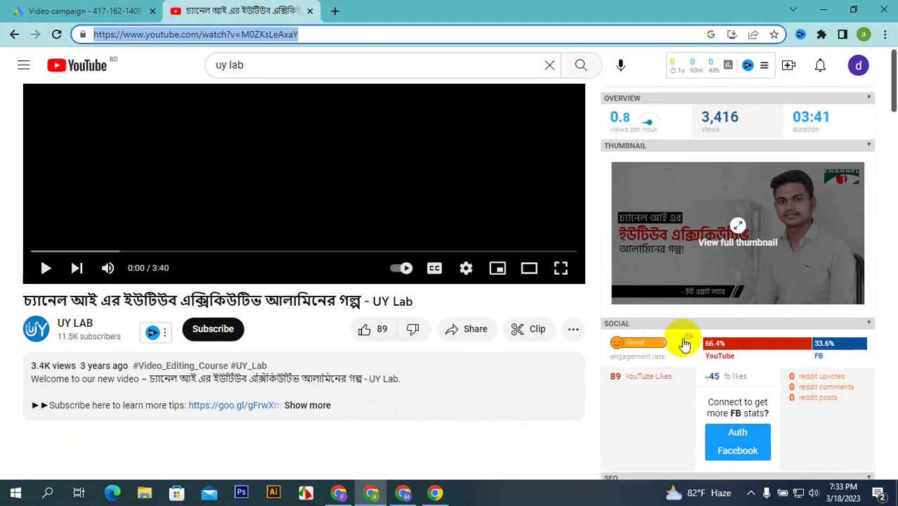
scroll(665, 333, "up", 10)
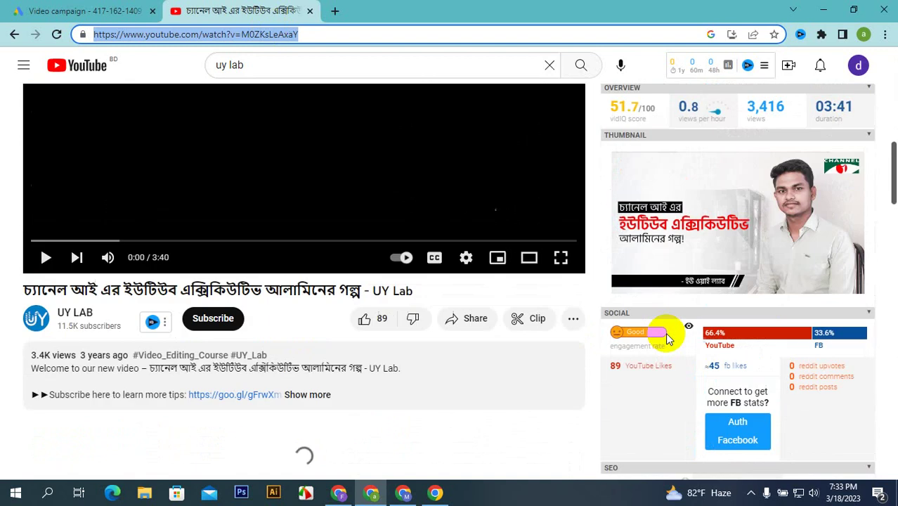
left_click(14, 35)
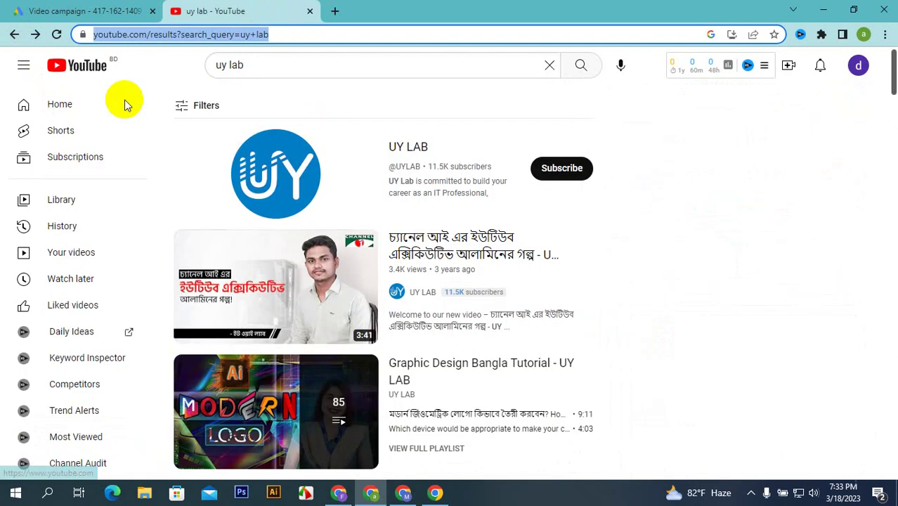
scroll(382, 296, "down", 3)
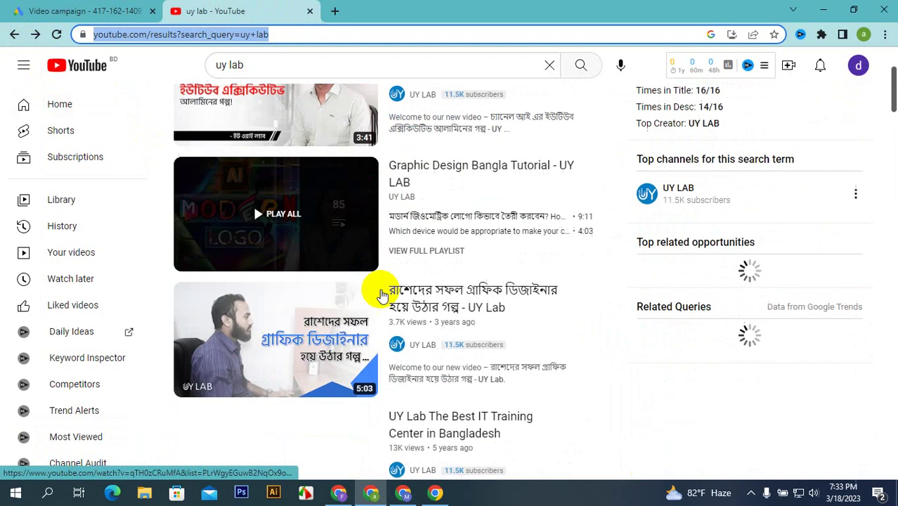
left_click(277, 357)
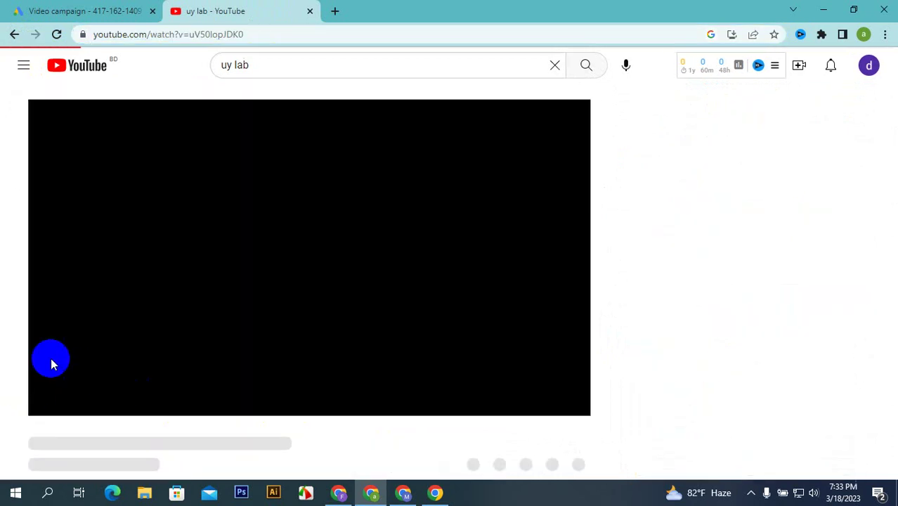
left_click(46, 399)
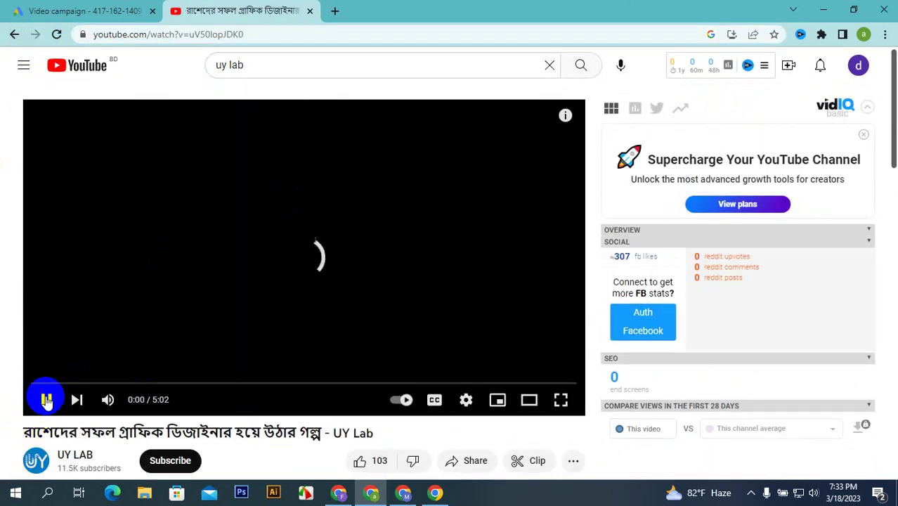
left_click(156, 173)
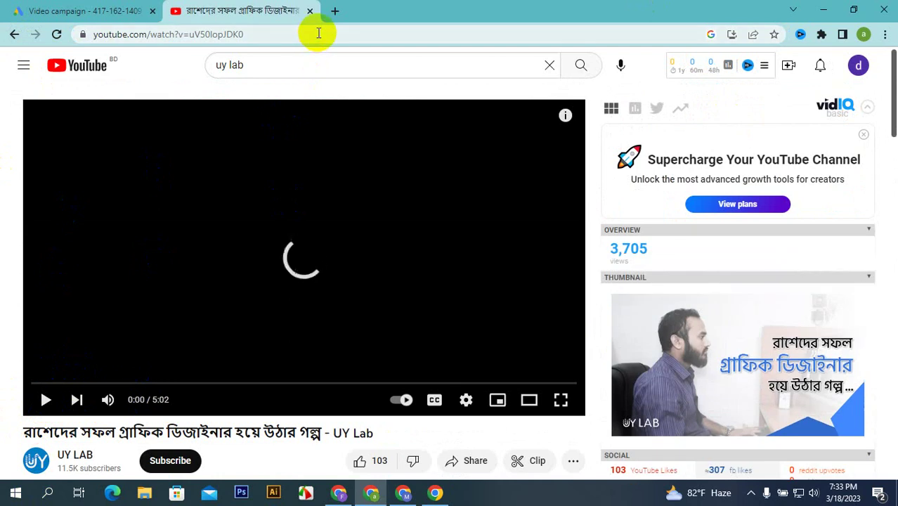
- Copy the graphic designer video's URL and add it as the second related video in the Google Ads tab
left_click(319, 33)
right_click(318, 33)
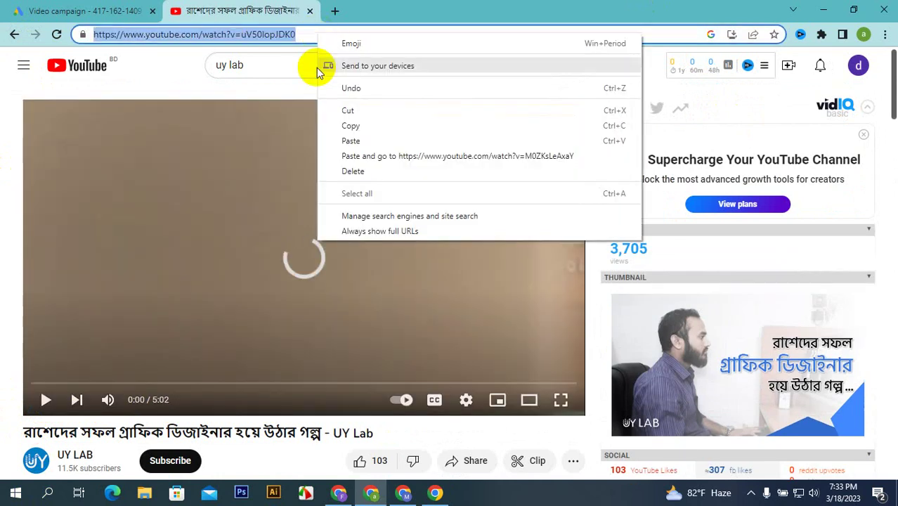
left_click(344, 128)
left_click(39, 10)
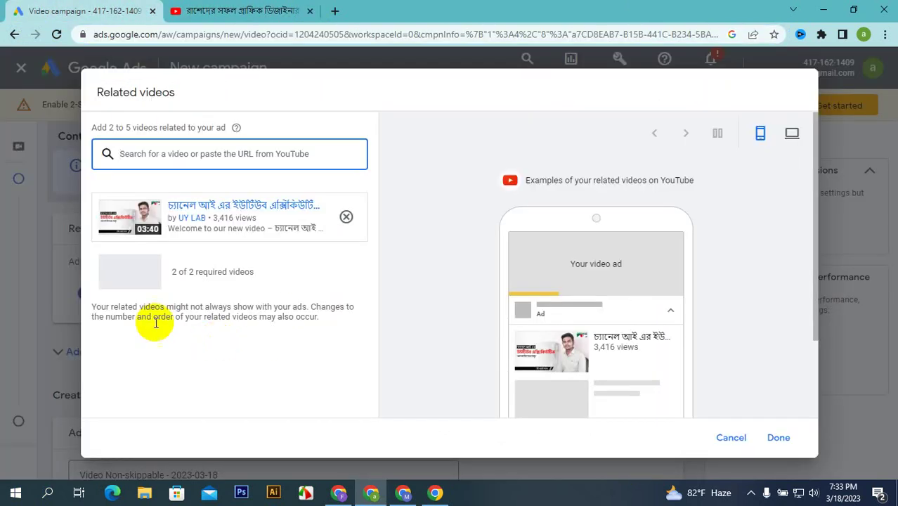
left_click(166, 150)
right_click(166, 150)
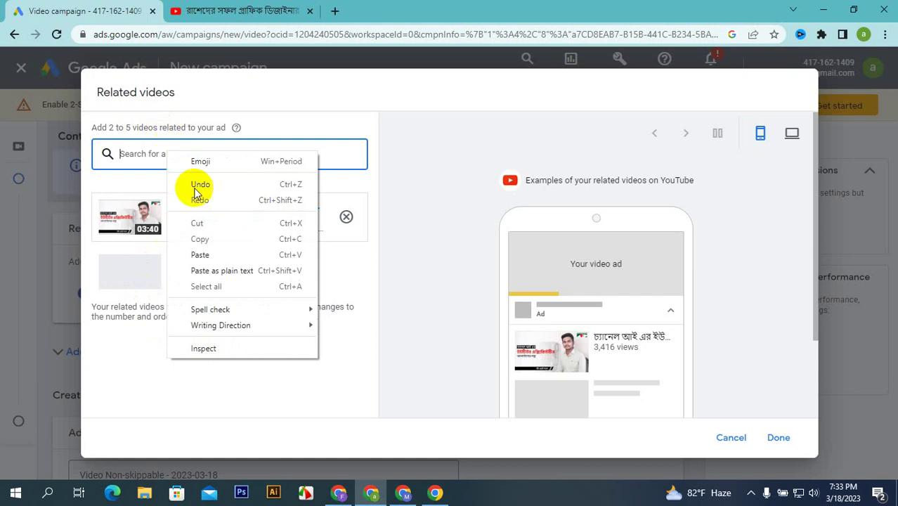
left_click(199, 253)
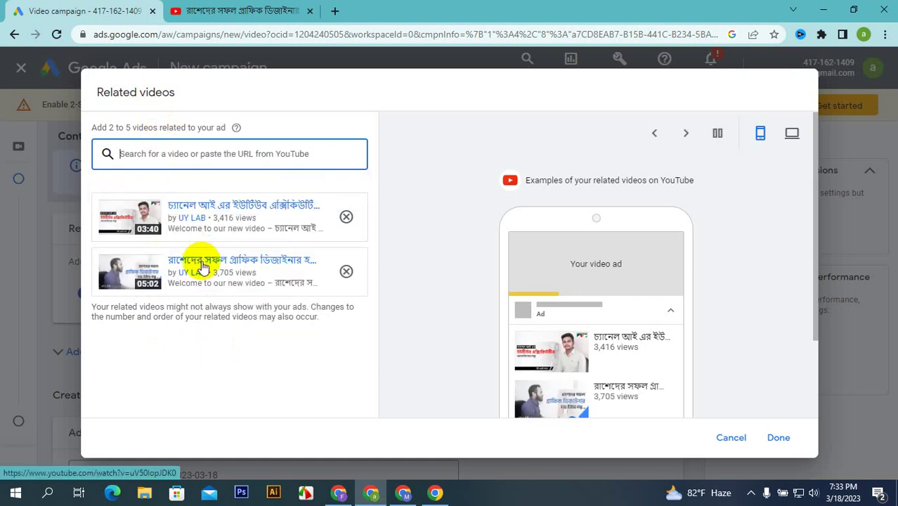
- Review the mobile preview of the two related videos and confirm the selection
scroll(232, 265, "down", 2)
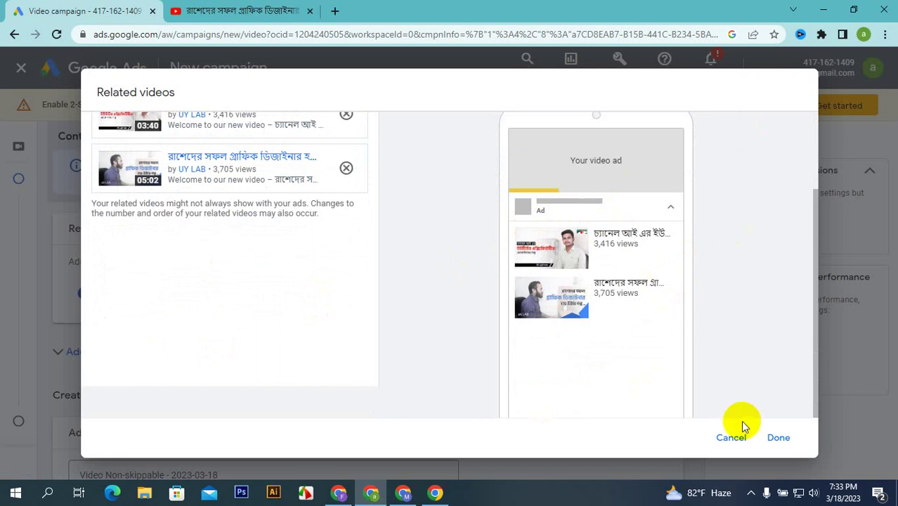
scroll(582, 331, "up", 1)
scroll(582, 331, "up", 1)
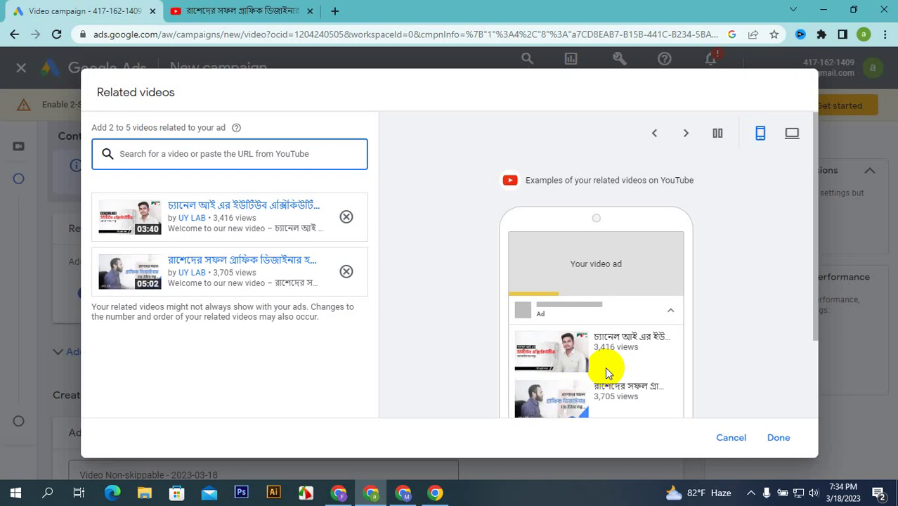
left_click(779, 441)
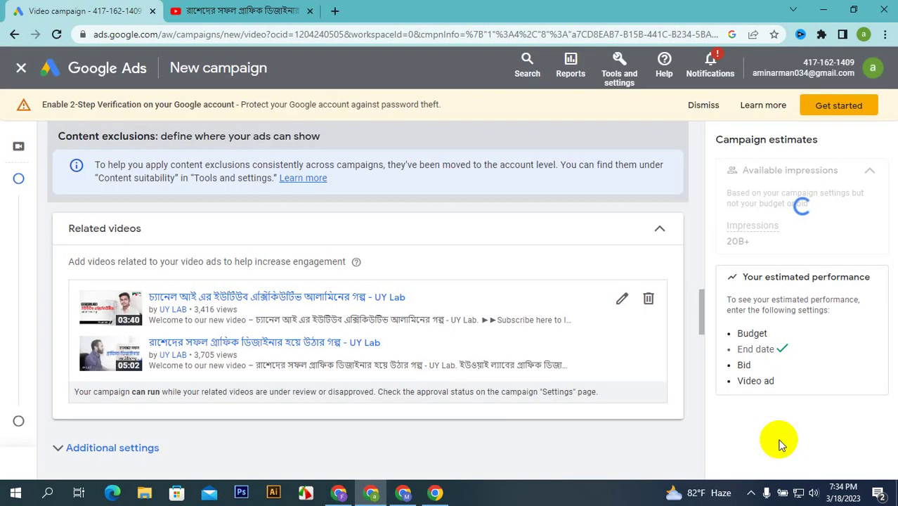
- Under Additional settings, set specific targeting for devices and exclude TV screens and tablets, keeping computers and mobile phones
scroll(207, 213, "down", 2)
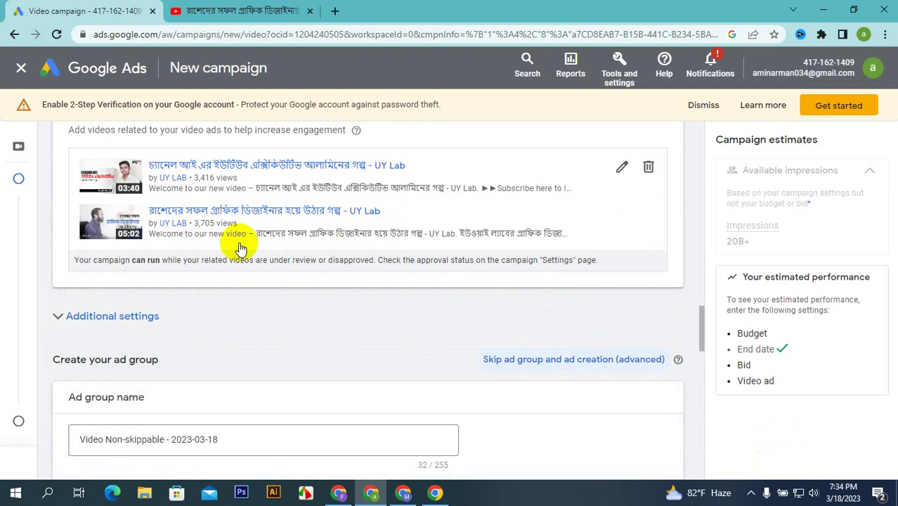
left_click(83, 317)
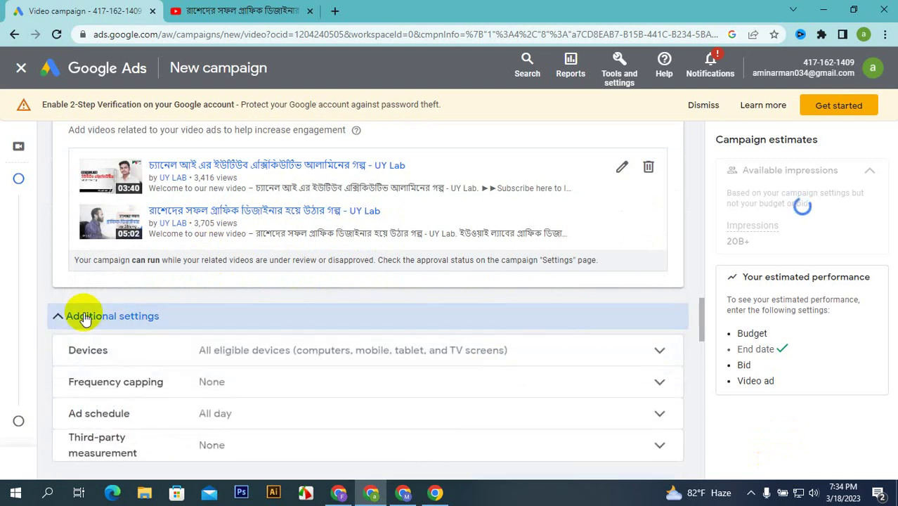
left_click(339, 350)
scroll(313, 244, "down", 1)
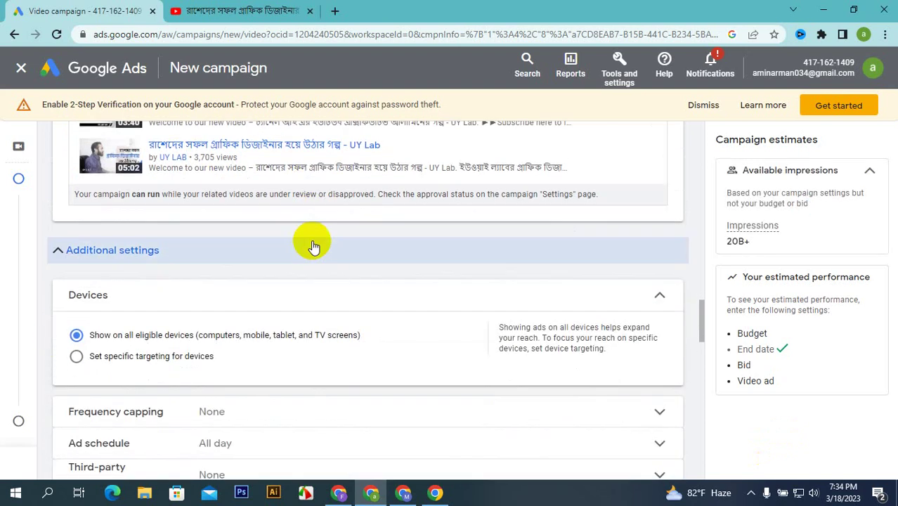
scroll(303, 245, "down", 1)
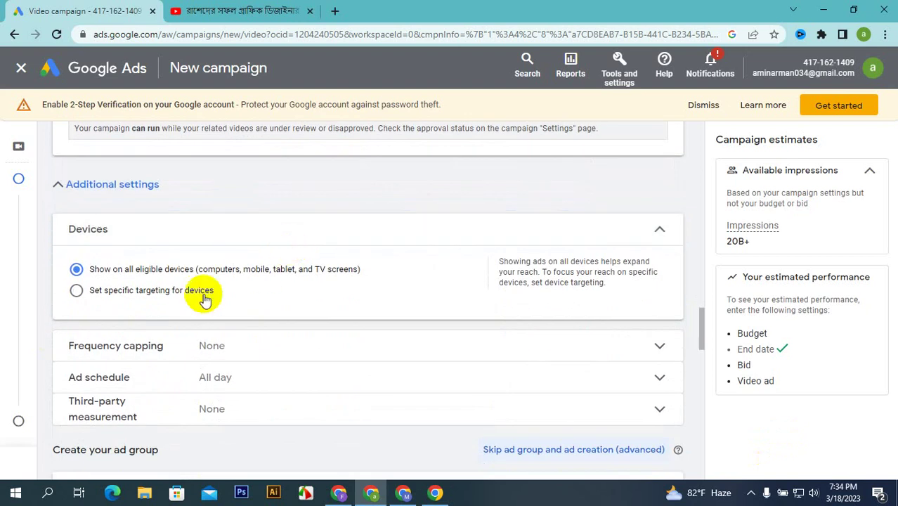
left_click(77, 290)
scroll(87, 304, "down", 1)
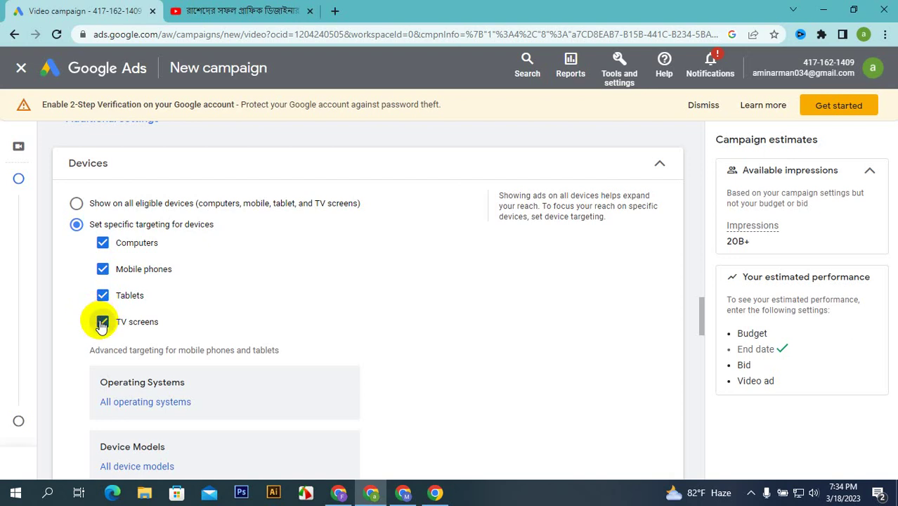
left_click(103, 322)
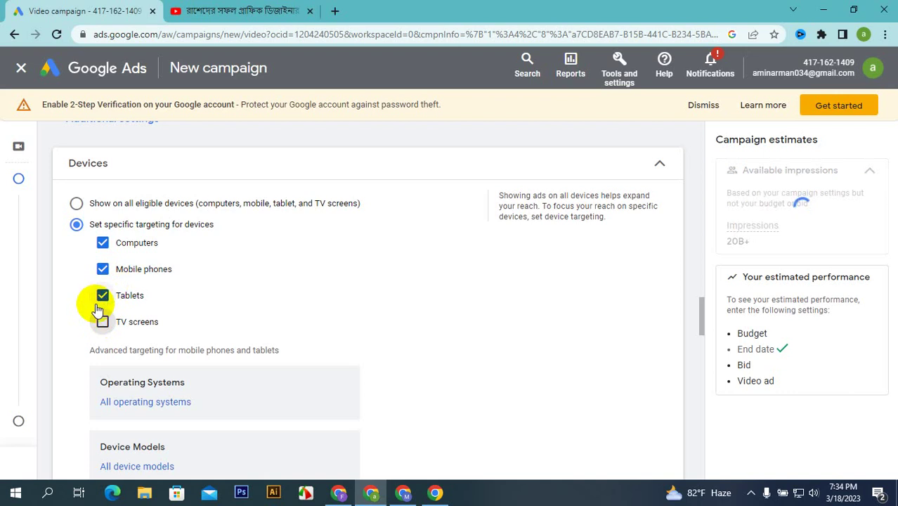
left_click(102, 298)
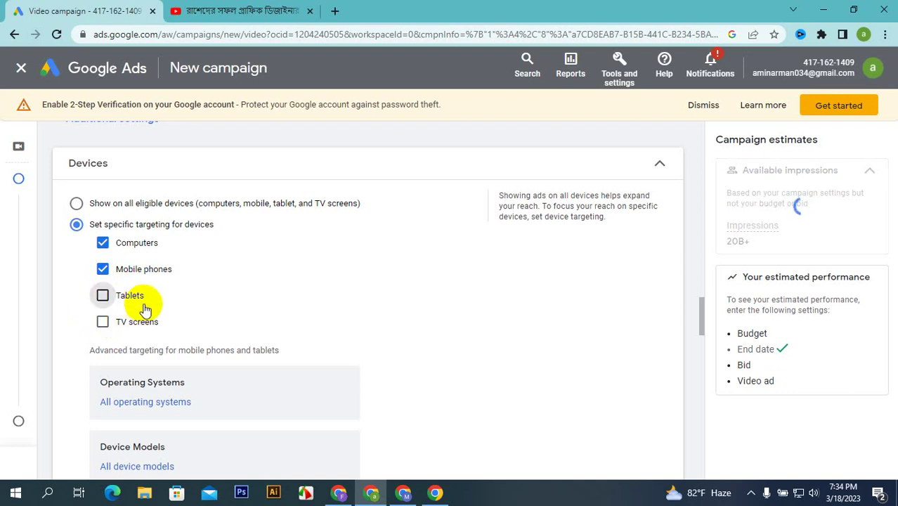
- Restrict the mobile operating systems to Android, BlackBerry, iOS and webOS, leaving out Windows Phone, and confirm the choice
scroll(131, 300, "down", 1)
scroll(131, 297, "up", 1)
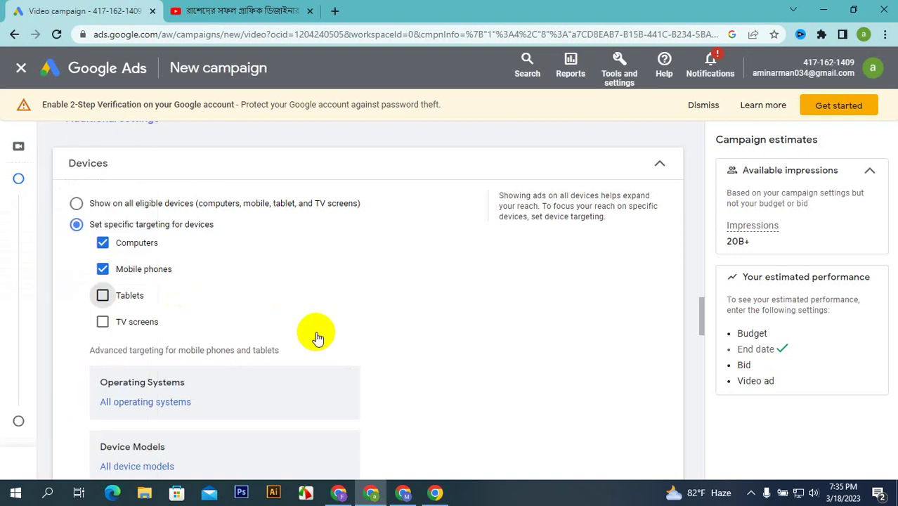
scroll(302, 334, "down", 1)
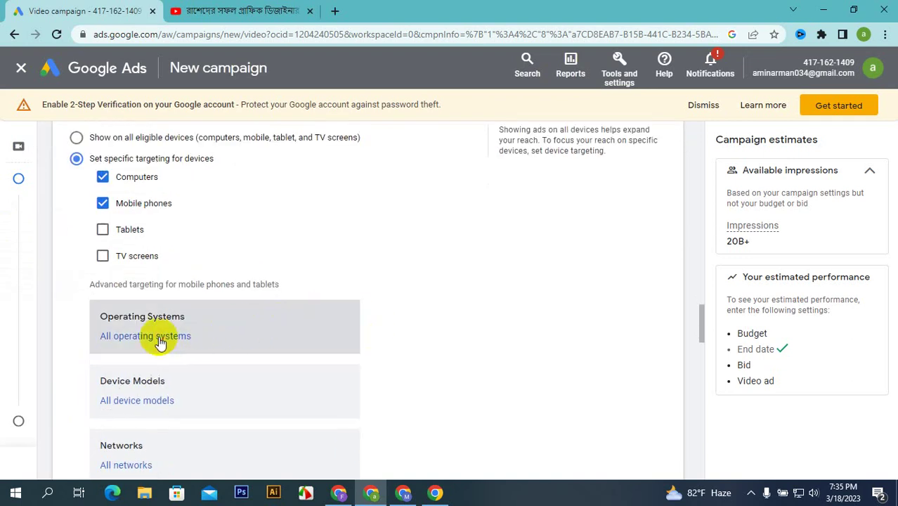
left_click(159, 337)
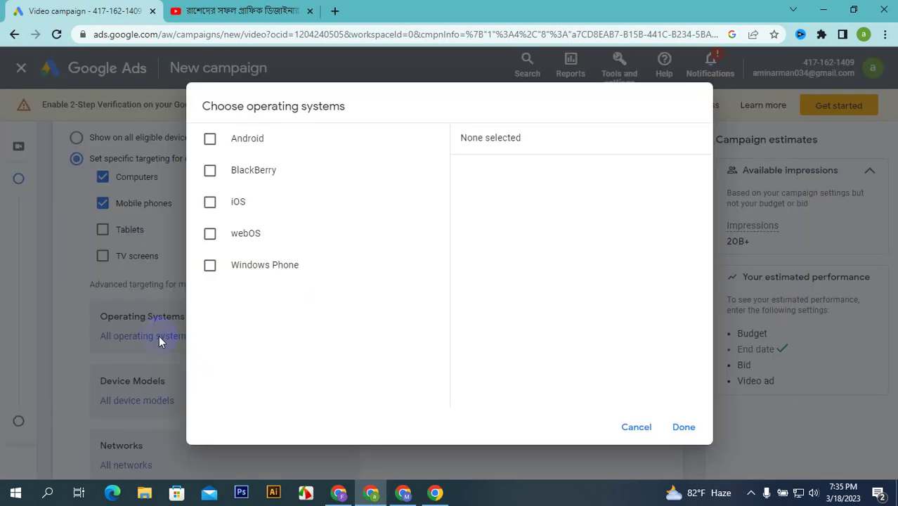
left_click(208, 143)
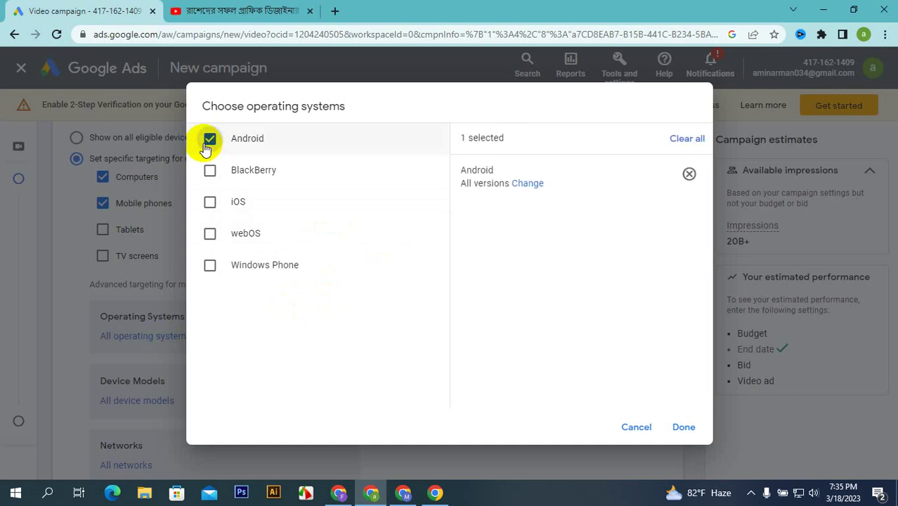
left_click(213, 173)
left_click(213, 204)
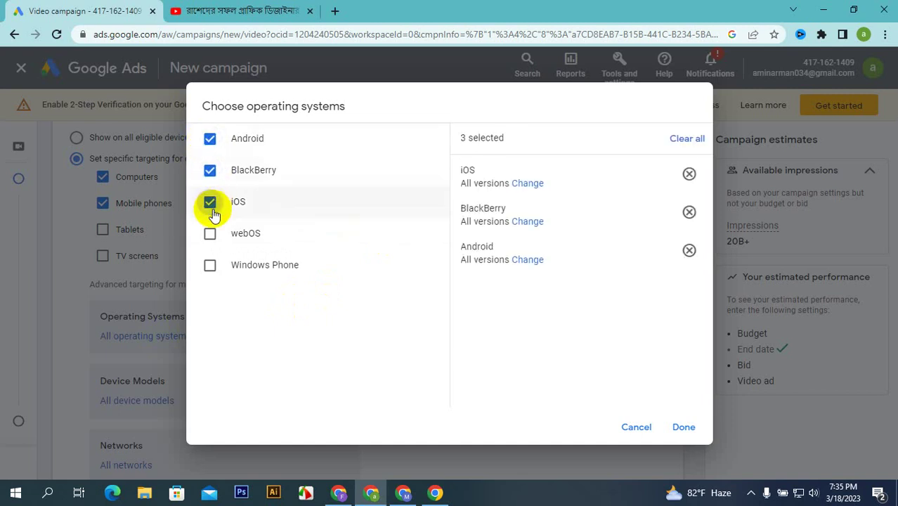
left_click(209, 235)
left_click(210, 266)
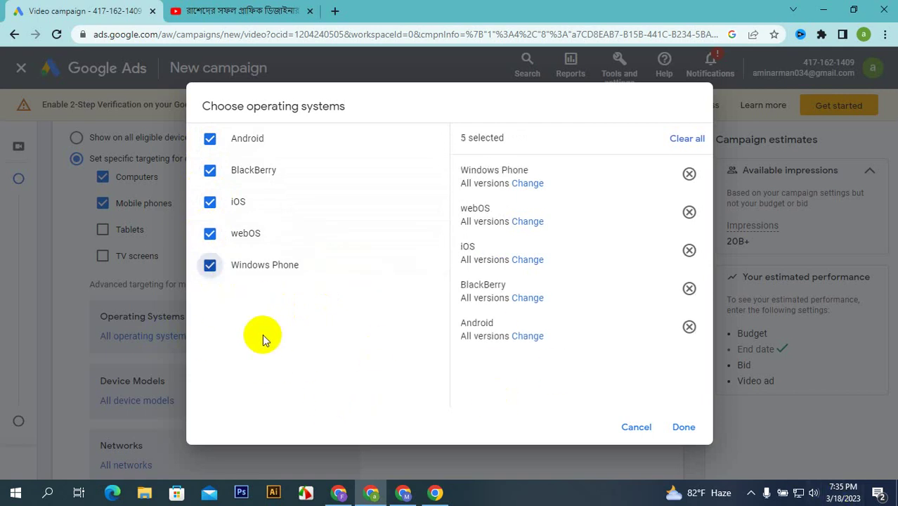
left_click(204, 279)
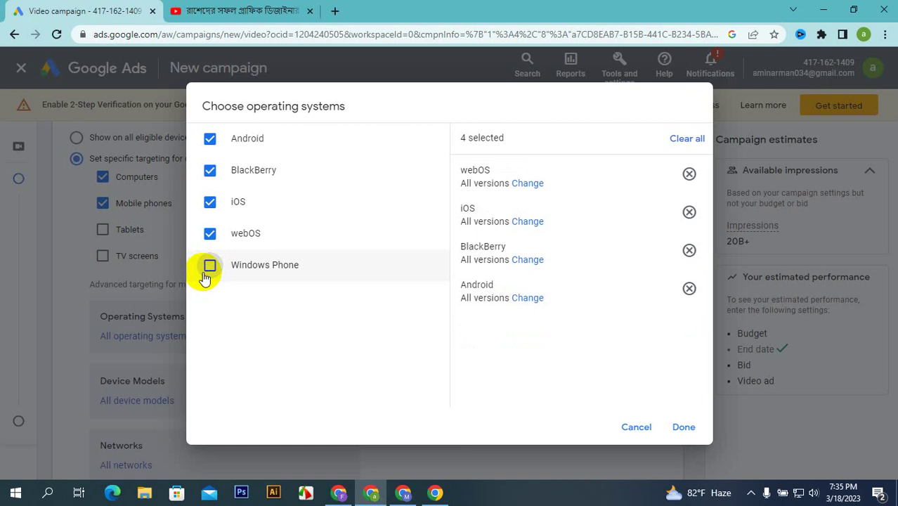
left_click(683, 427)
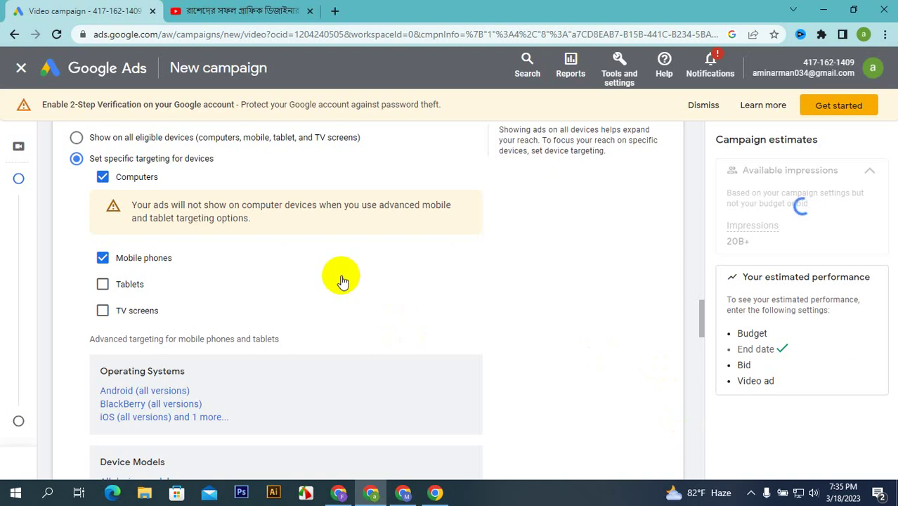
- Limit the advanced mobile device models to all Amazon and all Google Android models, and confirm the choice
scroll(337, 279, "down", 1)
scroll(337, 279, "down", 1)
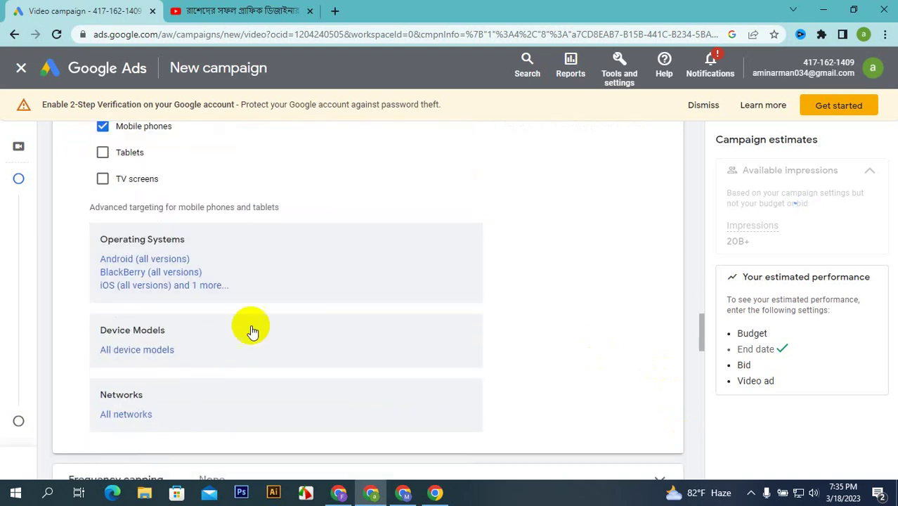
left_click(138, 350)
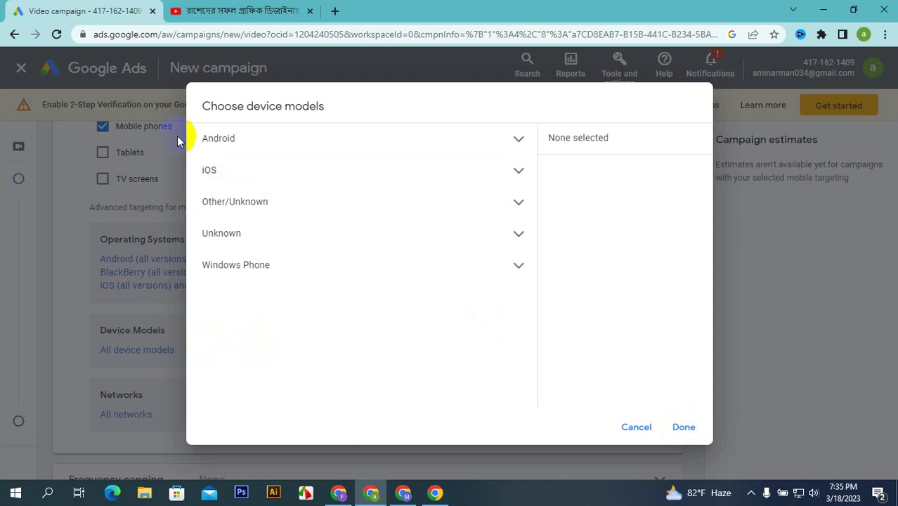
left_click(212, 147)
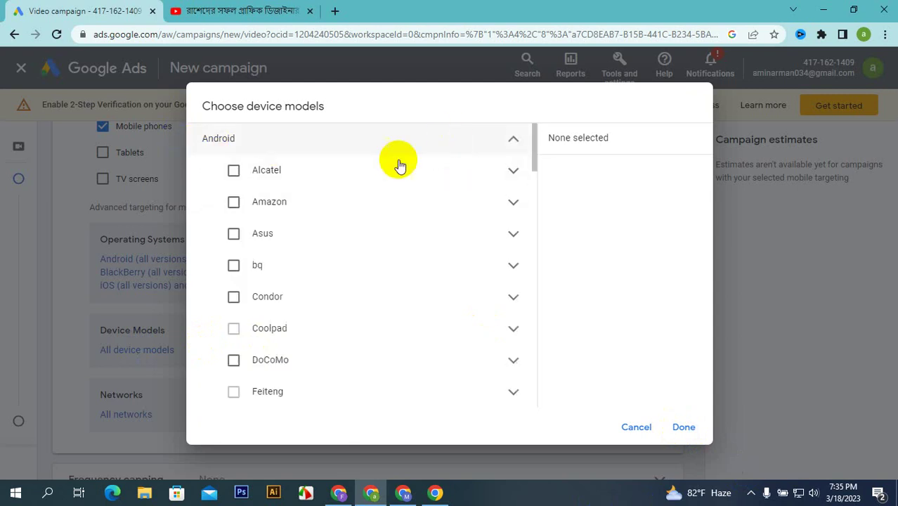
scroll(270, 211, "down", 4)
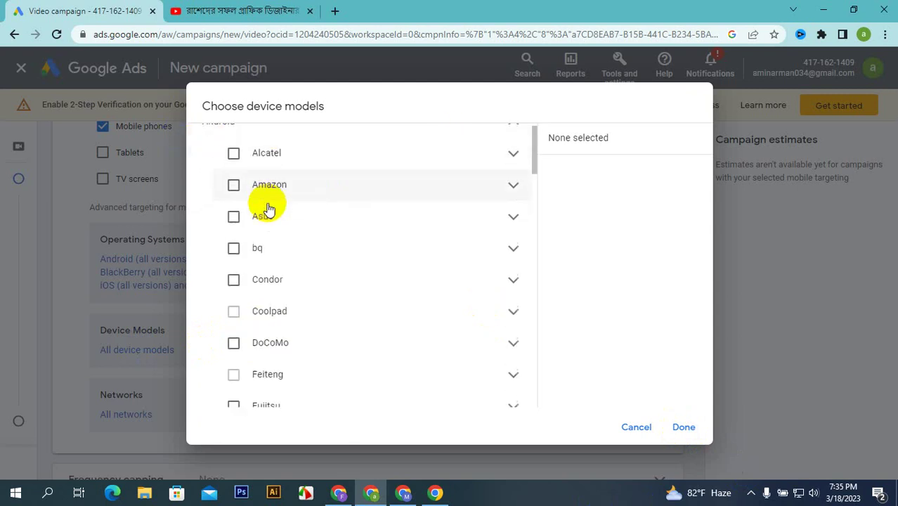
scroll(278, 234, "down", 2)
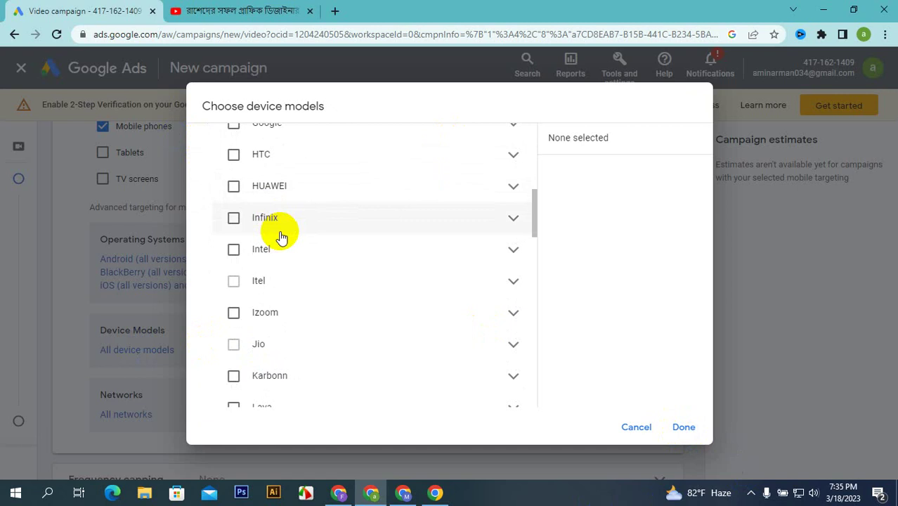
scroll(280, 235, "up", 6)
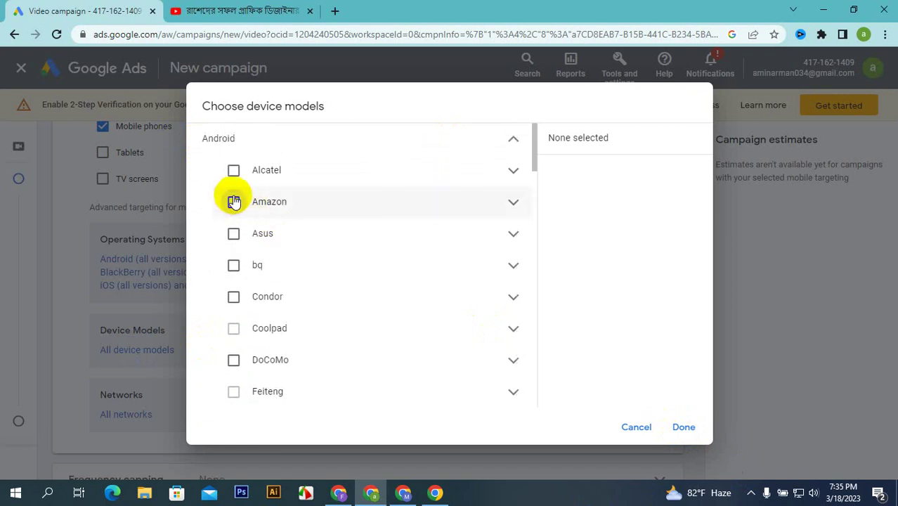
left_click(234, 208)
scroll(253, 228, "down", 2)
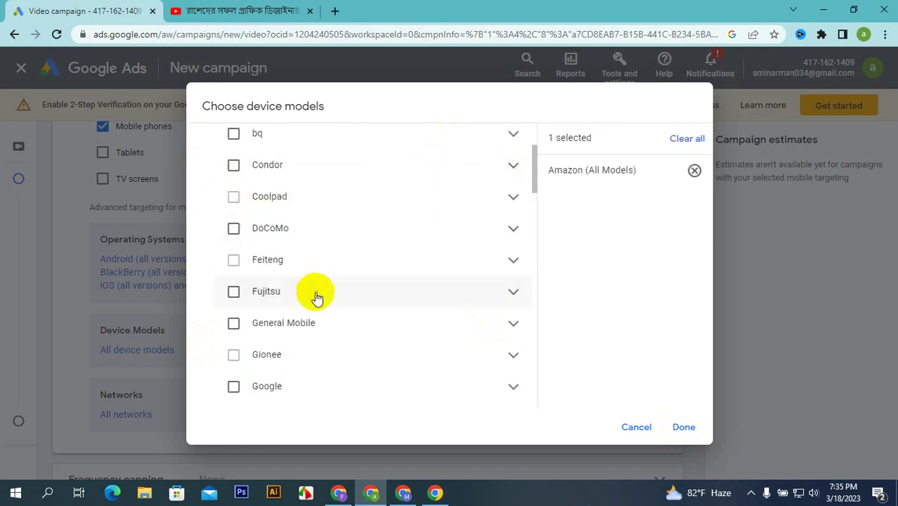
left_click(234, 386)
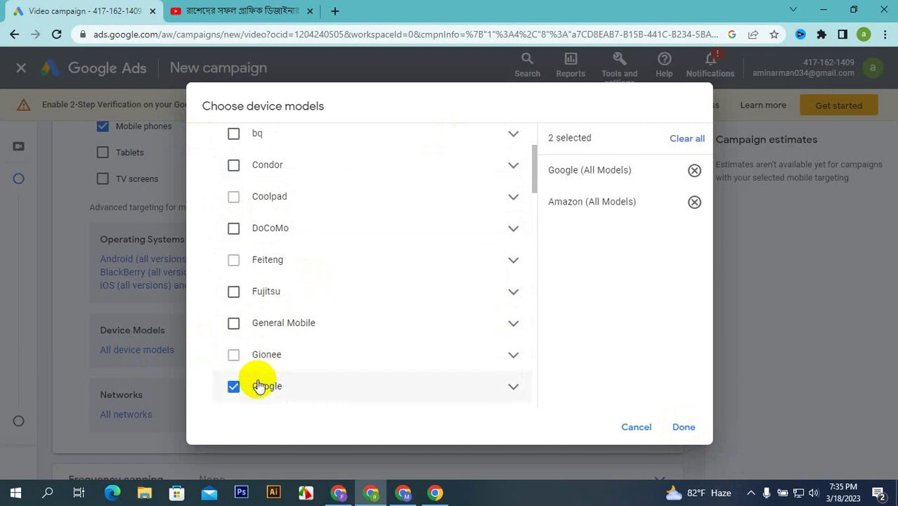
left_click(682, 429)
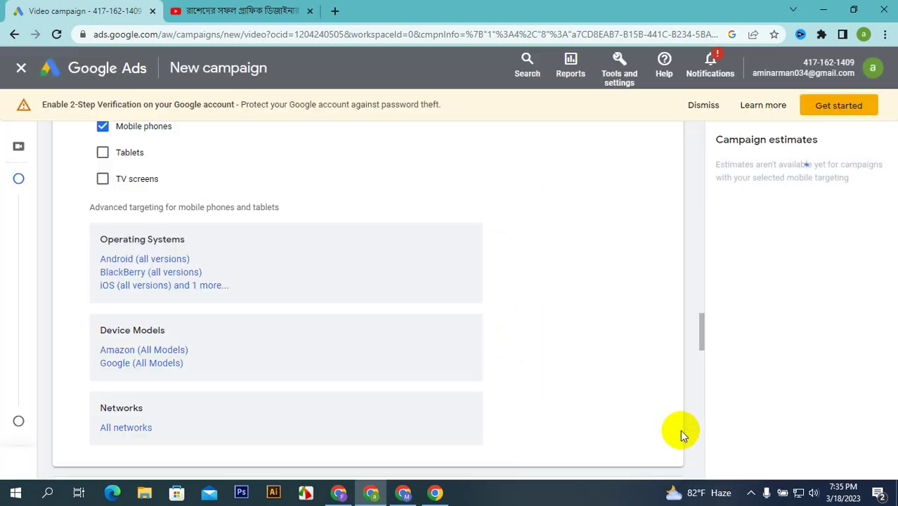
- Open the network targeting for mobile devices, expand Afghanistan's carriers and select Wifi
scroll(176, 344, "down", 2)
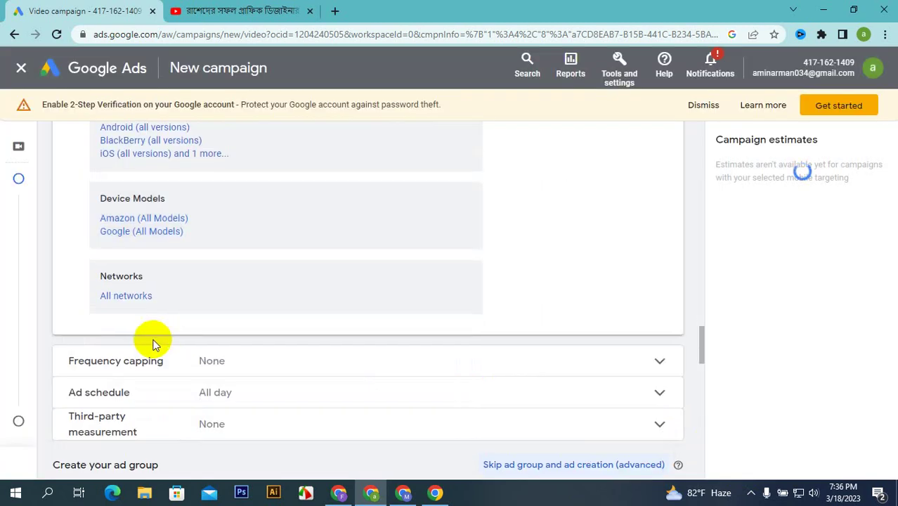
left_click(134, 296)
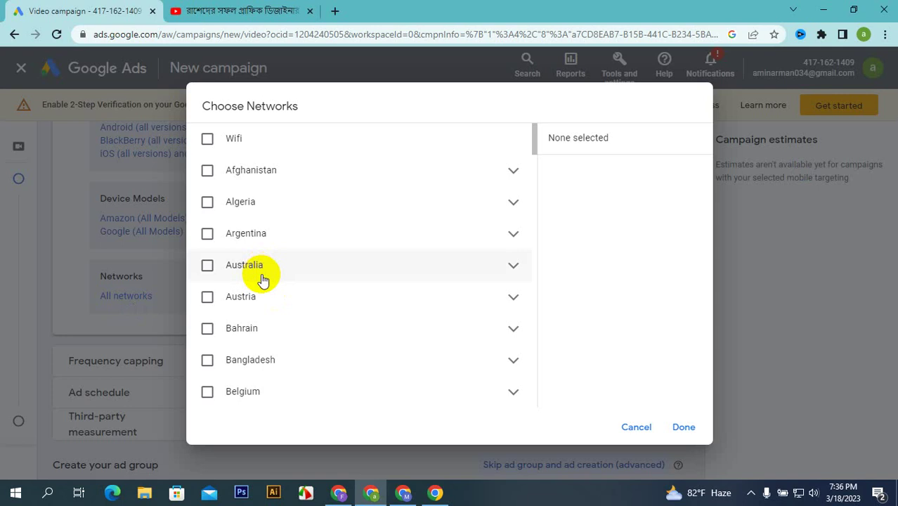
left_click(511, 171)
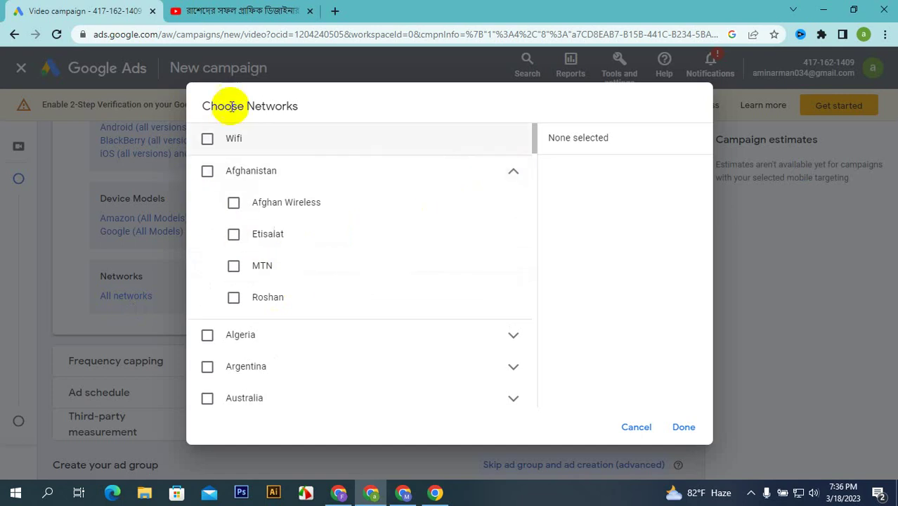
left_click(206, 140)
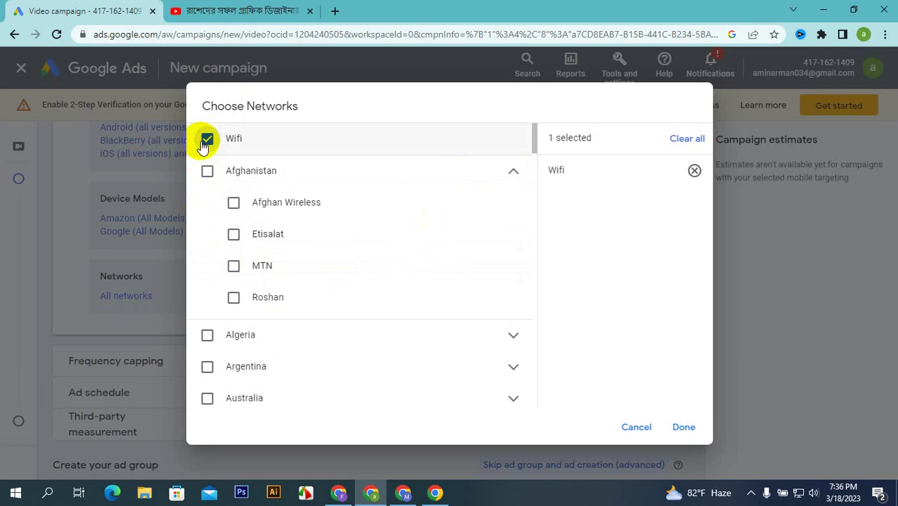
- Try adding all Bangladesh carriers, remove Banglalink, Grameenphone and Robi again, and confirm the network selection with only Wifi
scroll(279, 297, "down", 5)
scroll(278, 298, "down", 2)
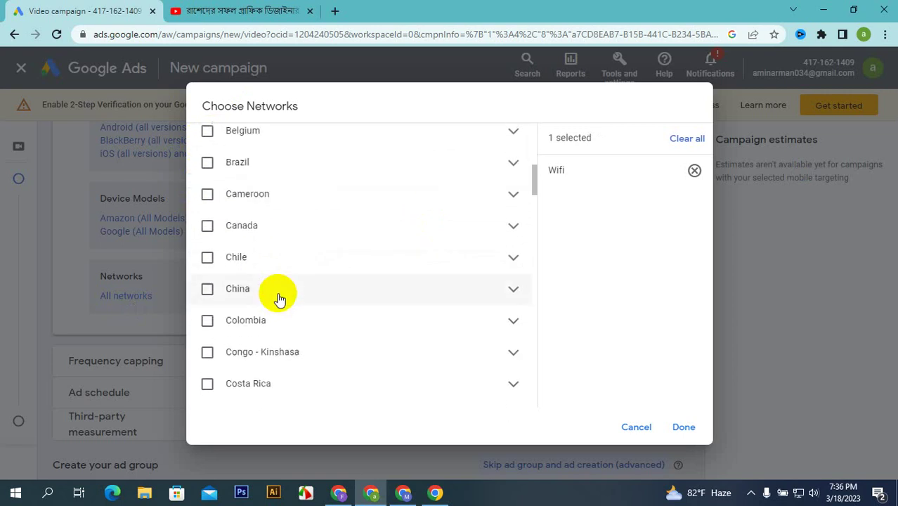
scroll(277, 297, "up", 2)
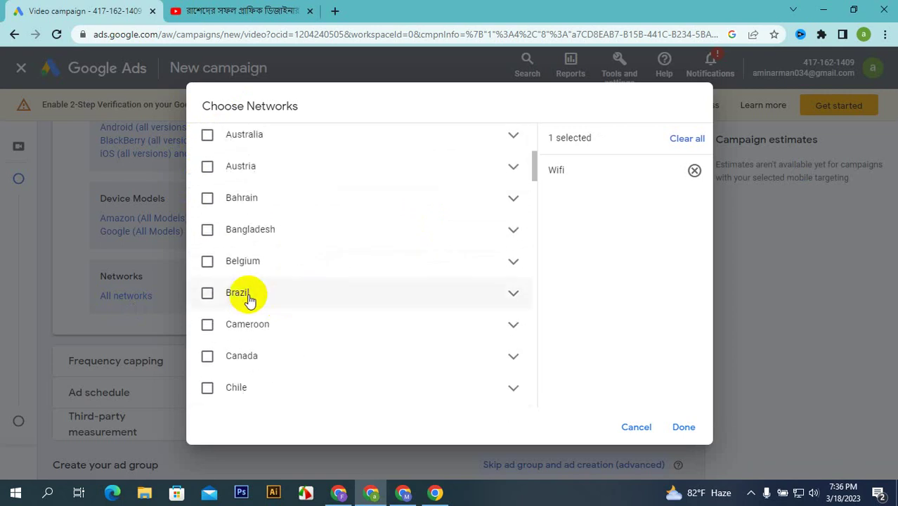
left_click(207, 231)
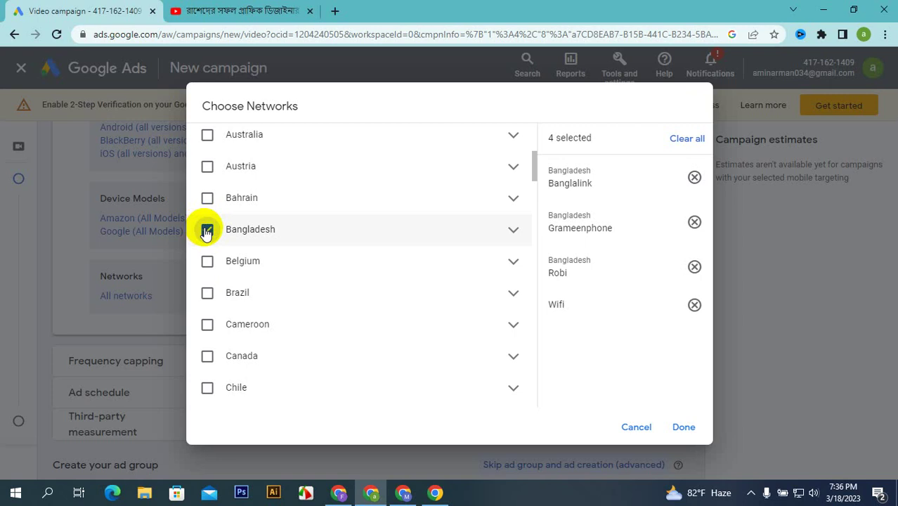
left_click(695, 178)
left_click(694, 177)
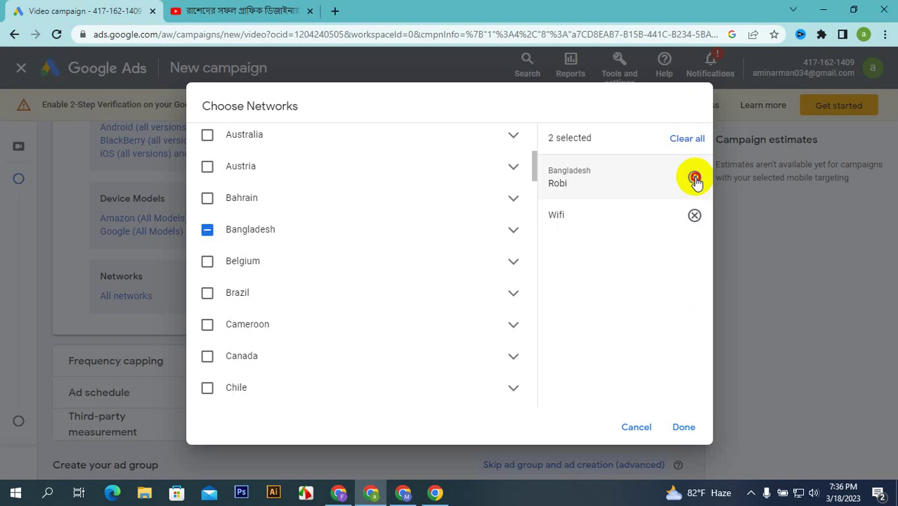
left_click(694, 178)
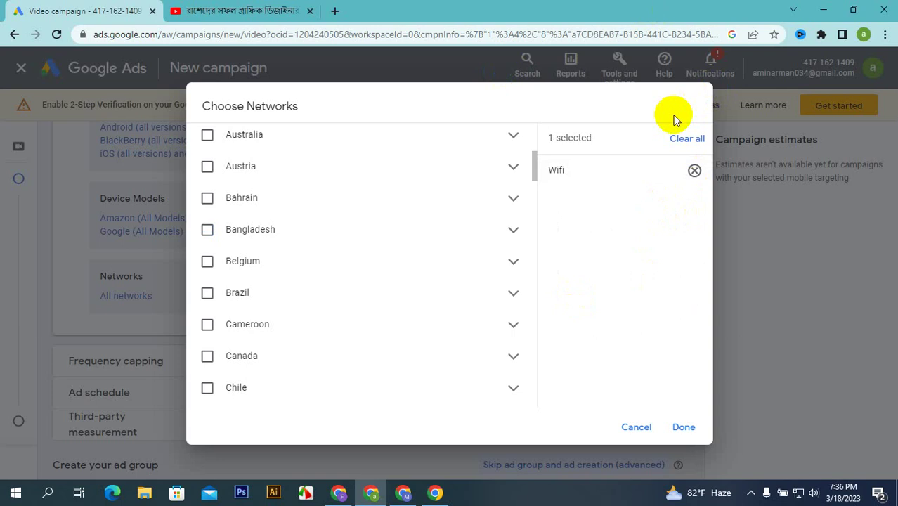
left_click(684, 426)
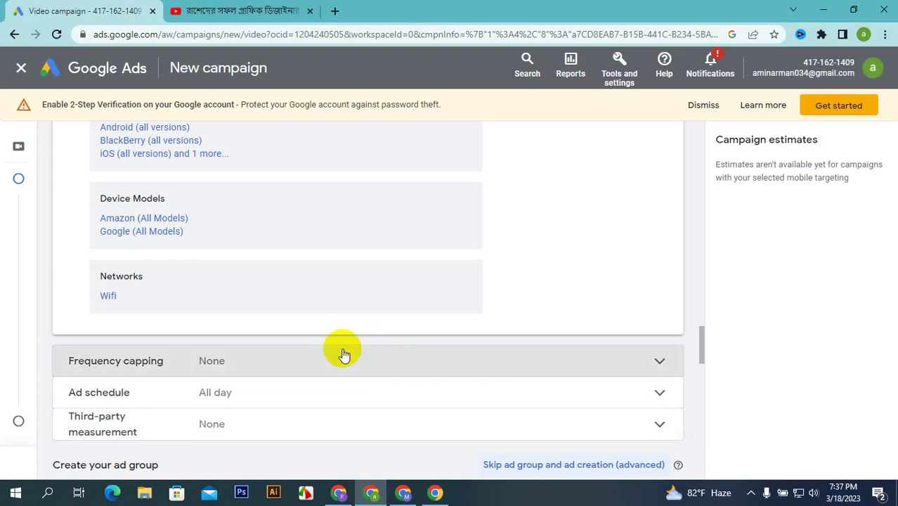
- Enable the impression frequency cap under Frequency capping and set it to 5 impressions
left_click(341, 354)
scroll(290, 159, "down", 3)
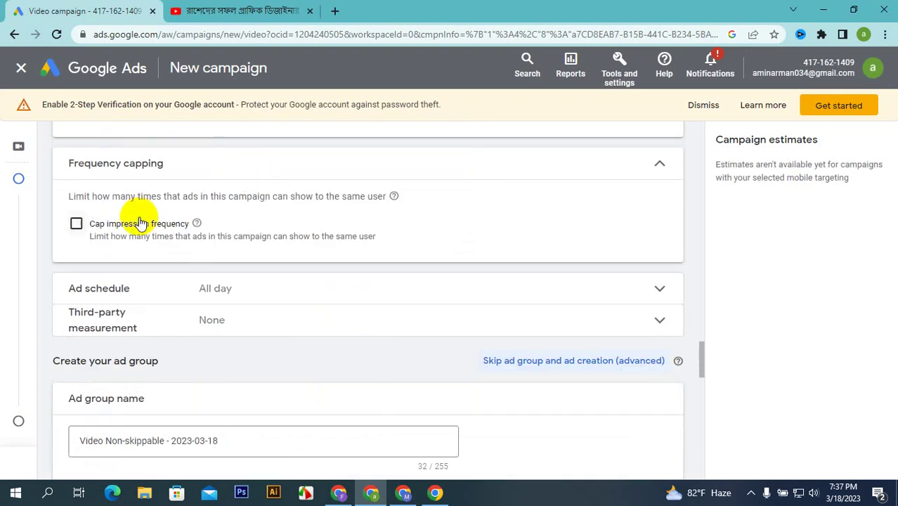
left_click(76, 225)
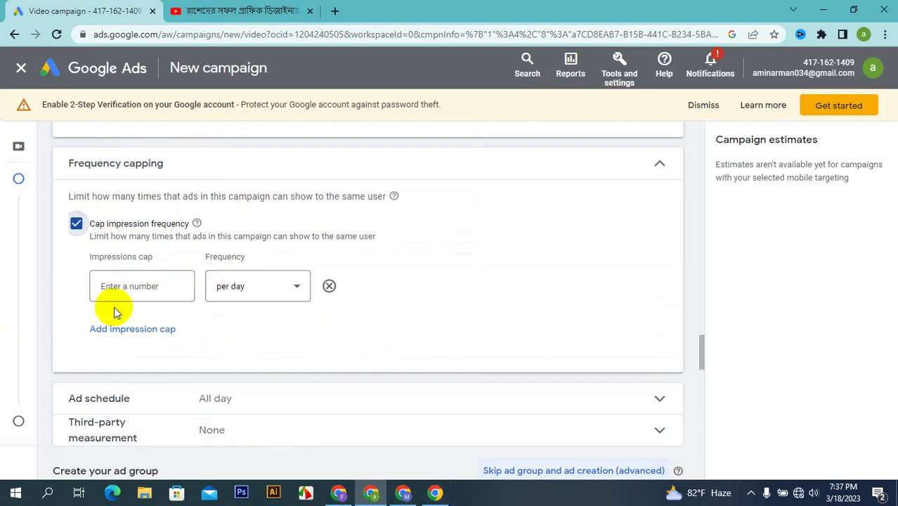
left_click(169, 291)
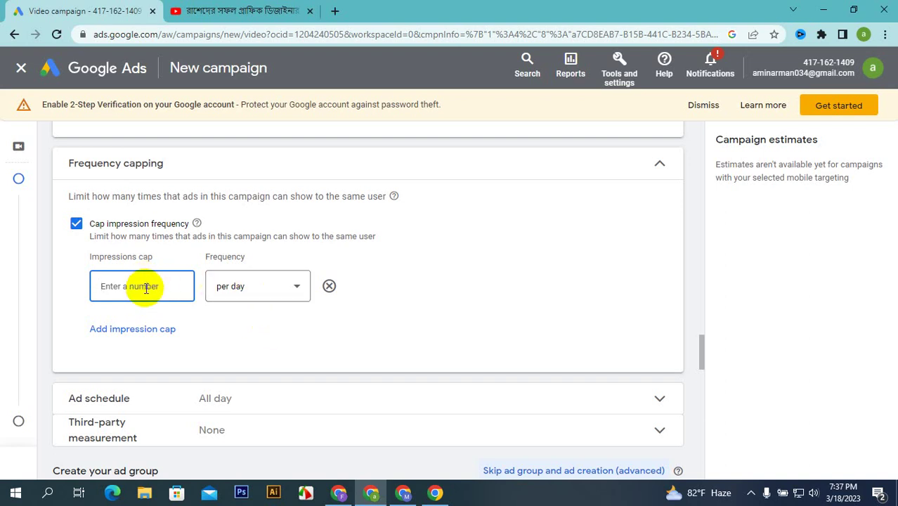
type("5")
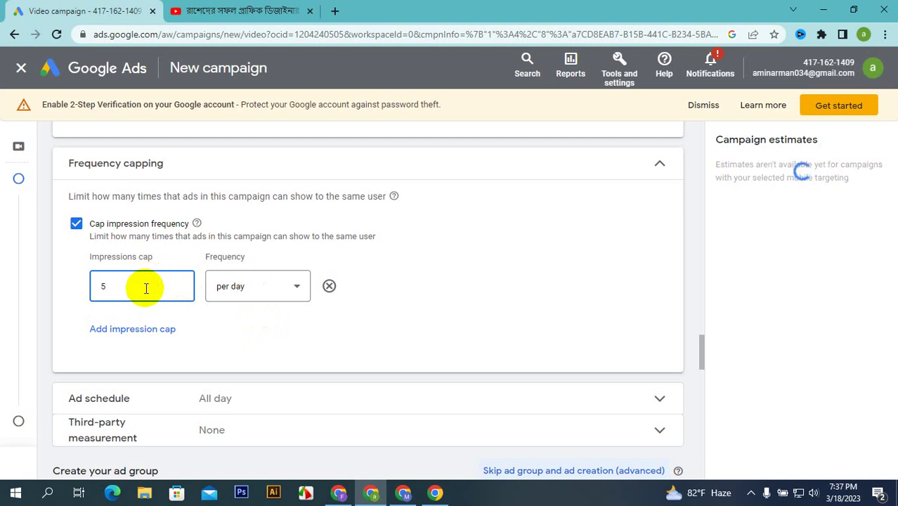
- Try the per week and per month frequencies for the first impression cap and return it to per day
left_click(258, 290)
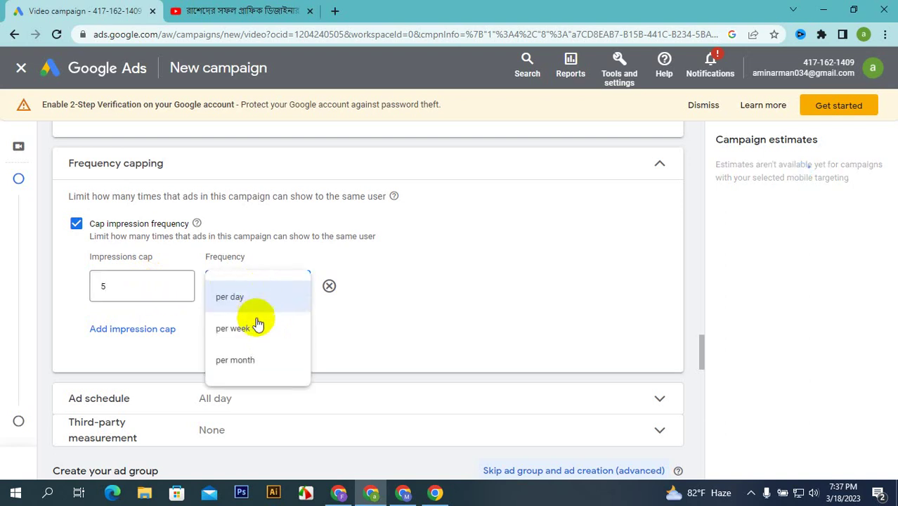
left_click(258, 326)
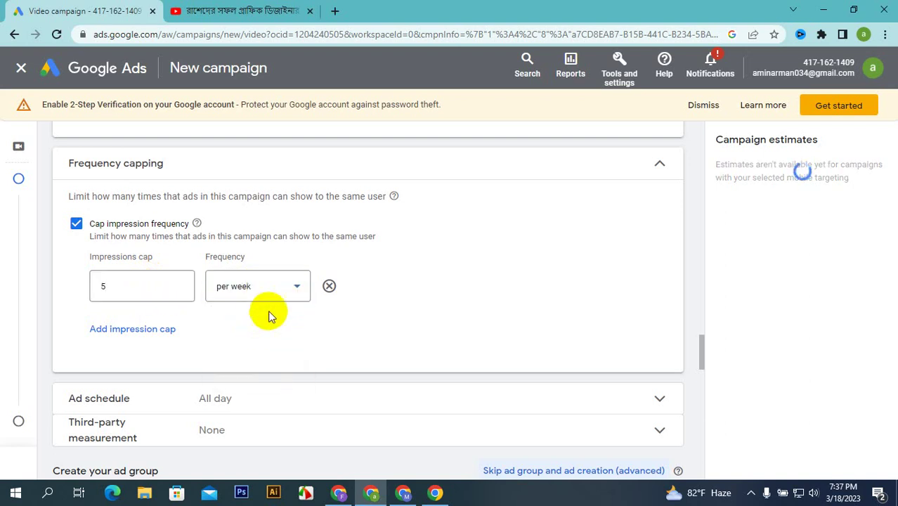
left_click(290, 288)
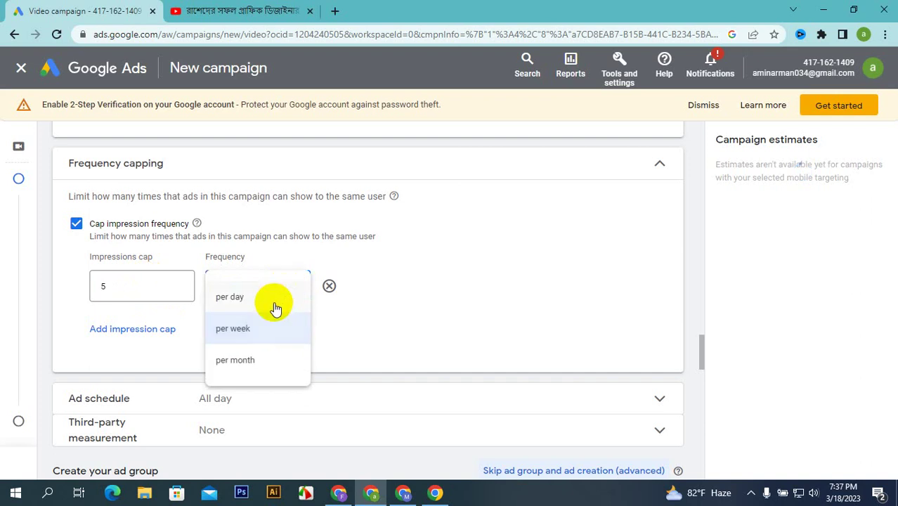
left_click(244, 360)
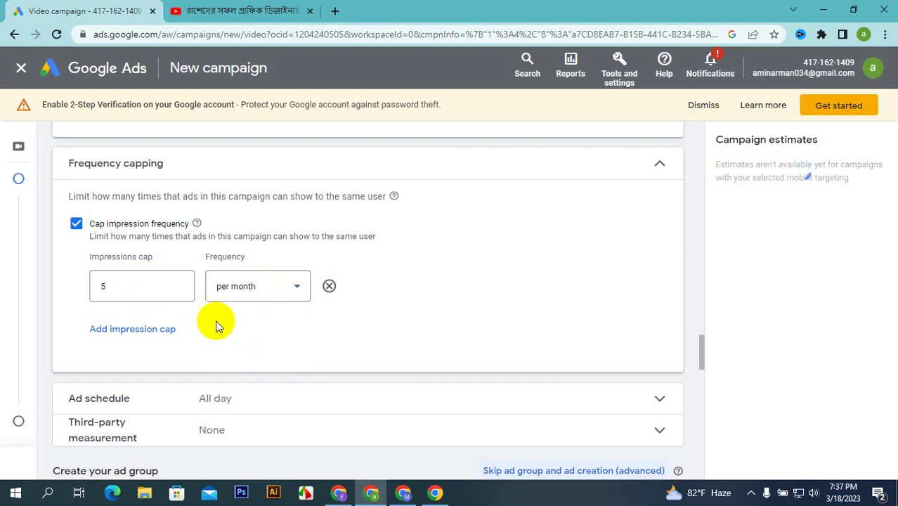
left_click(256, 294)
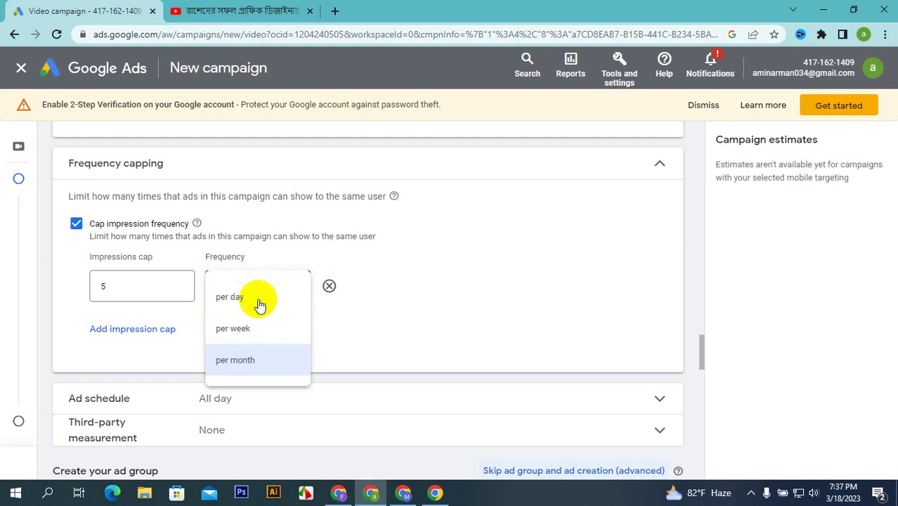
left_click(259, 299)
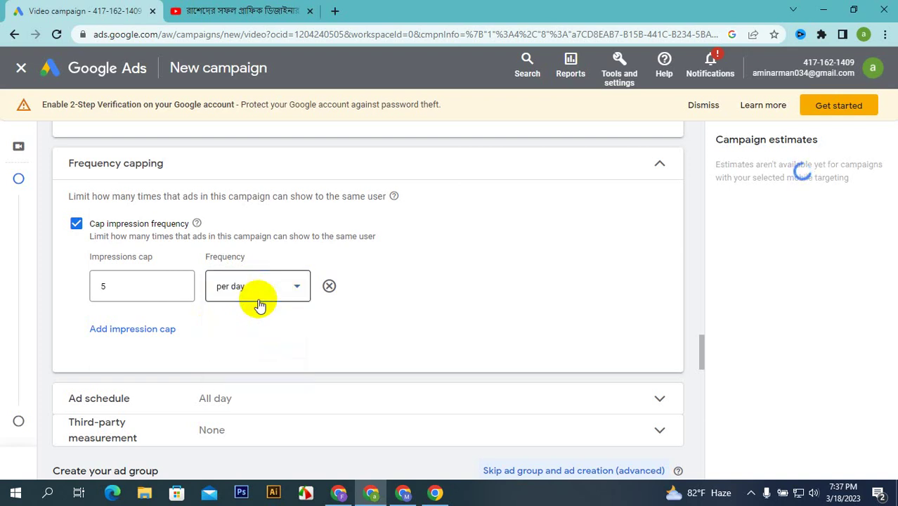
- Add a second impression cap, view its frequency options, and set it to 4 impressions per day
left_click(116, 330)
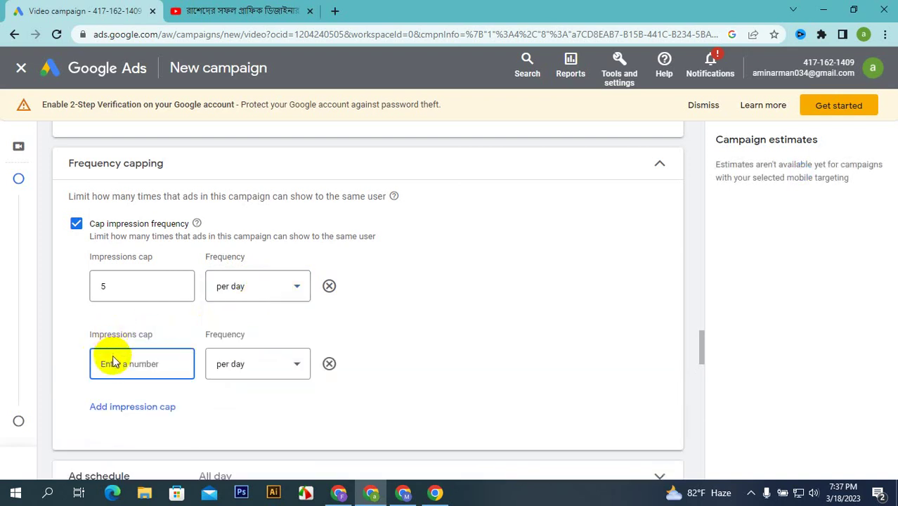
scroll(116, 356, "down", 1)
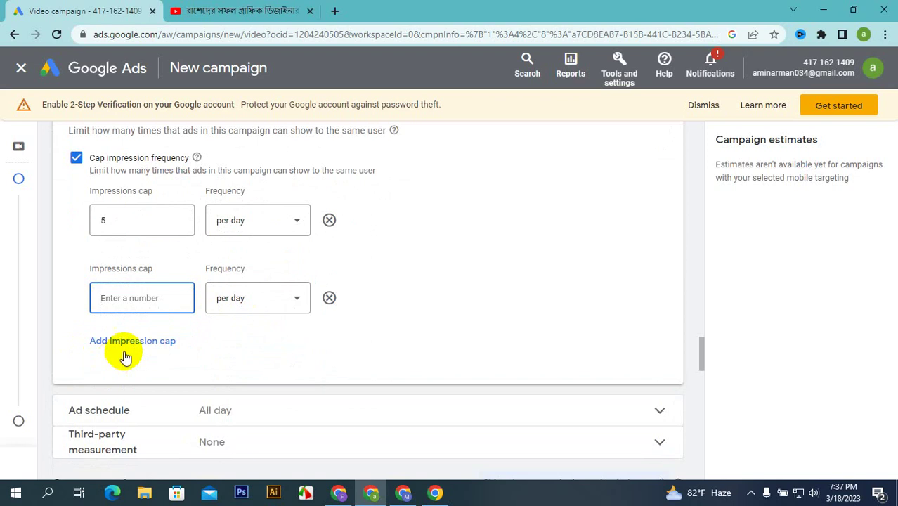
left_click(270, 296)
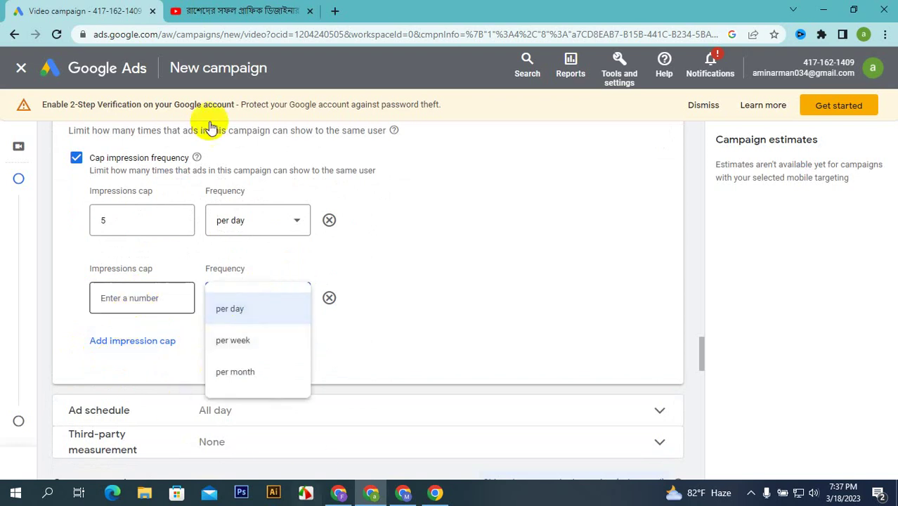
left_click(385, 357)
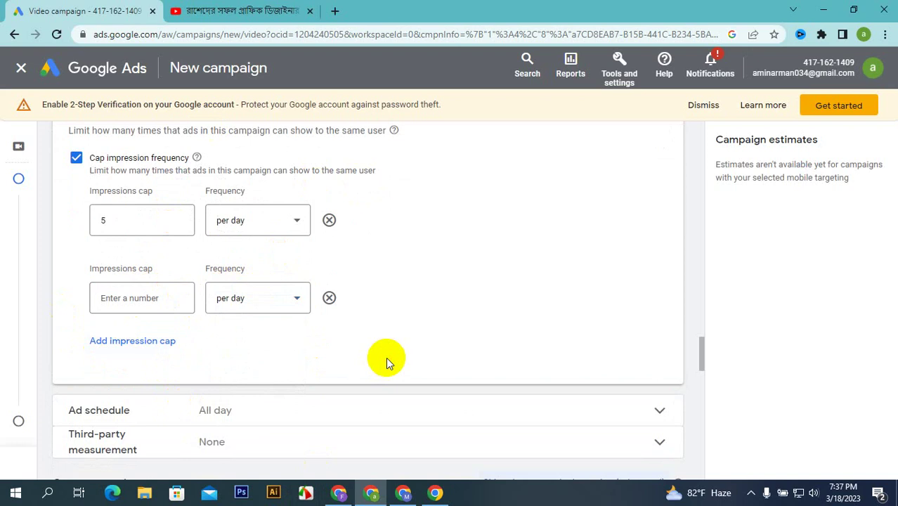
left_click(156, 299)
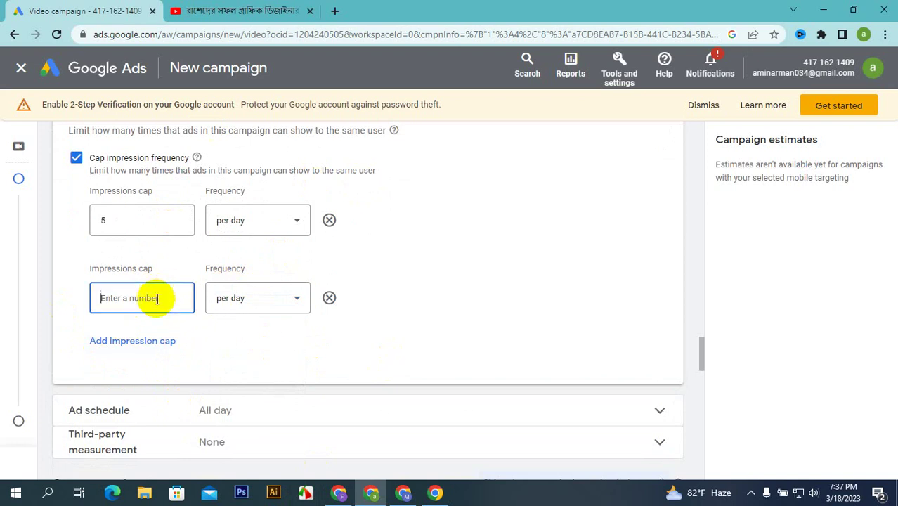
type("4")
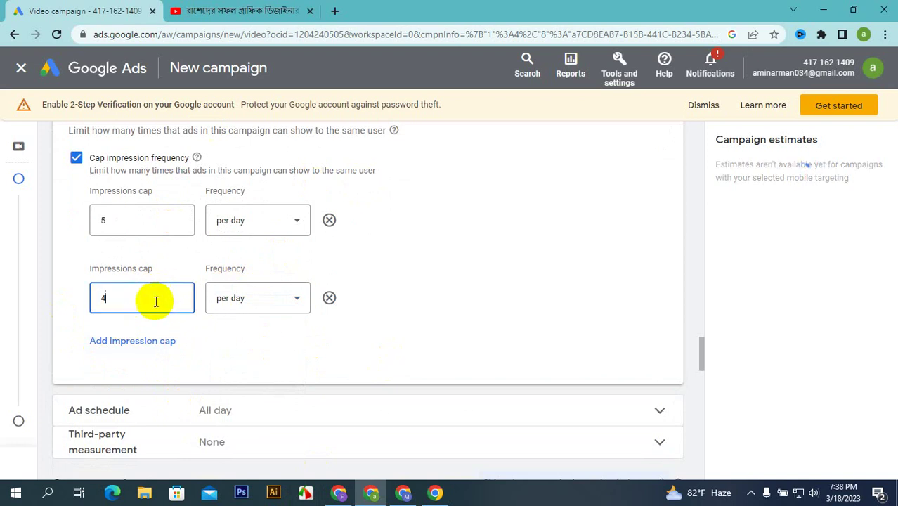
- Try 5 impressions and a per week frequency for the second impression cap, and set it to 2 impressions per month
key("BackSpace")
type("5")
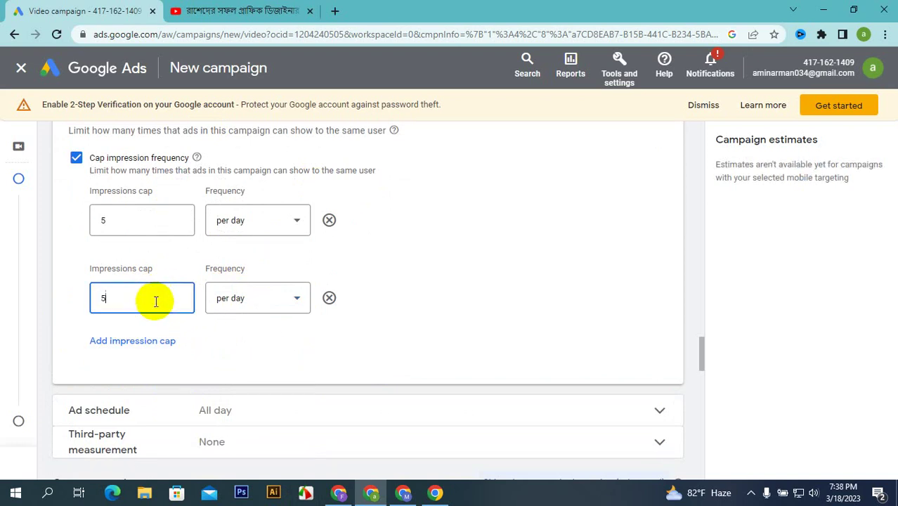
key("BackSpace")
type("2")
left_click(237, 296)
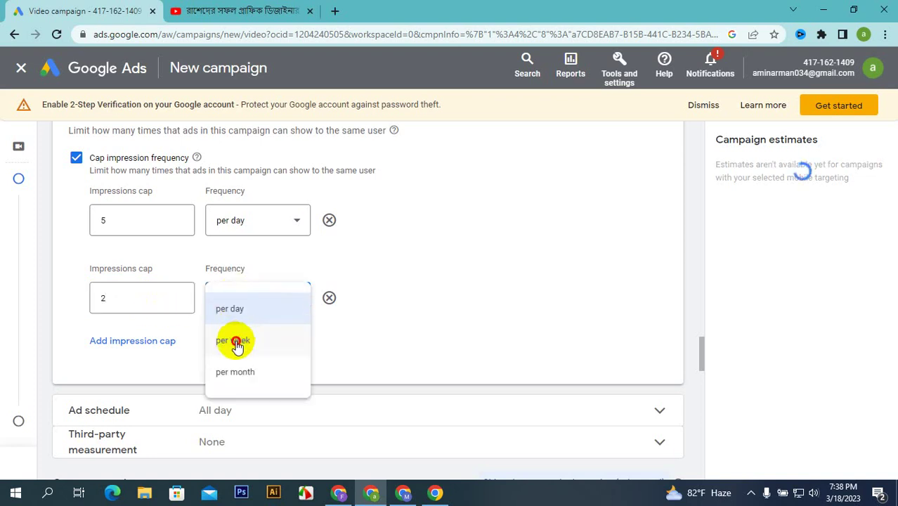
left_click(237, 343)
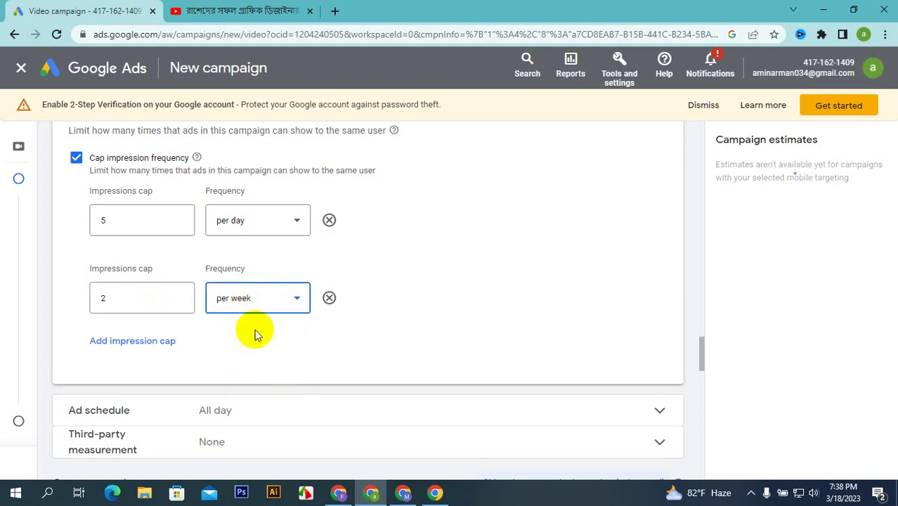
left_click(256, 301)
left_click(241, 371)
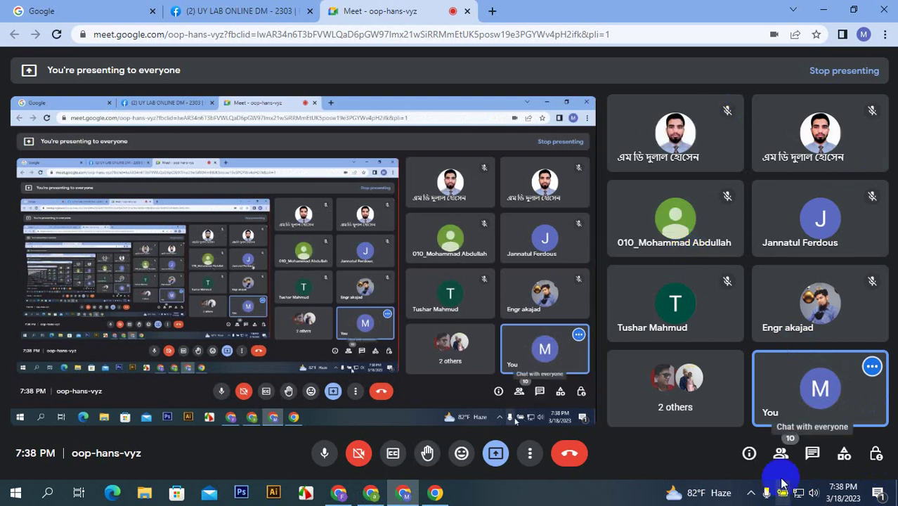
- Check the participant list of the Google Meet call and return to the campaign in Google Ads
left_click(780, 455)
scroll(714, 278, "down", 3)
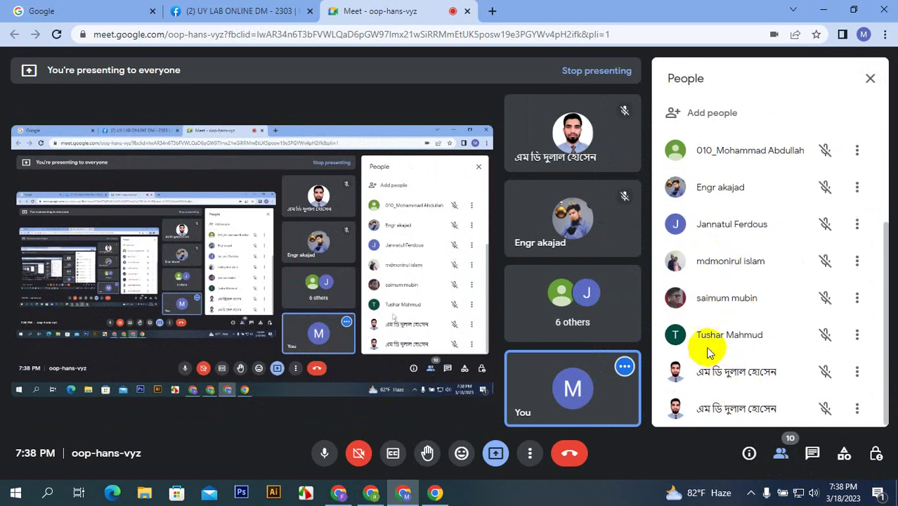
scroll(698, 299, "up", 5)
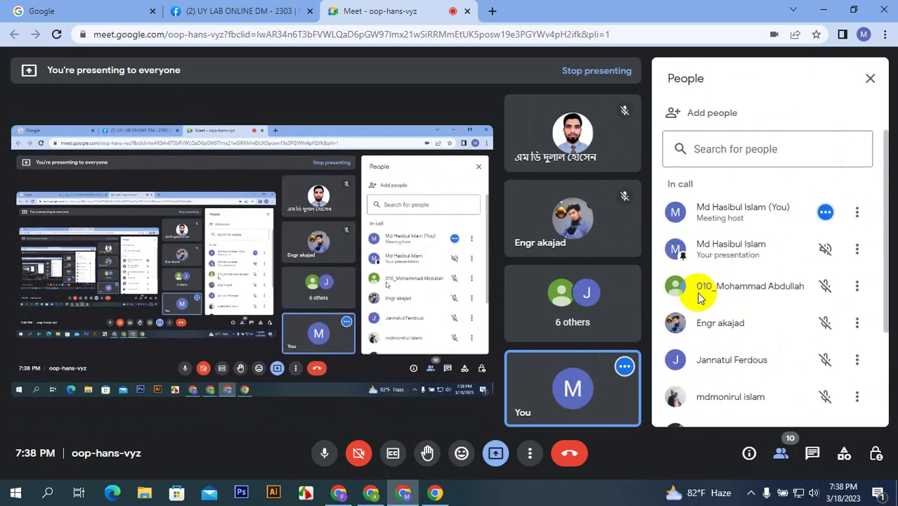
left_click(781, 453)
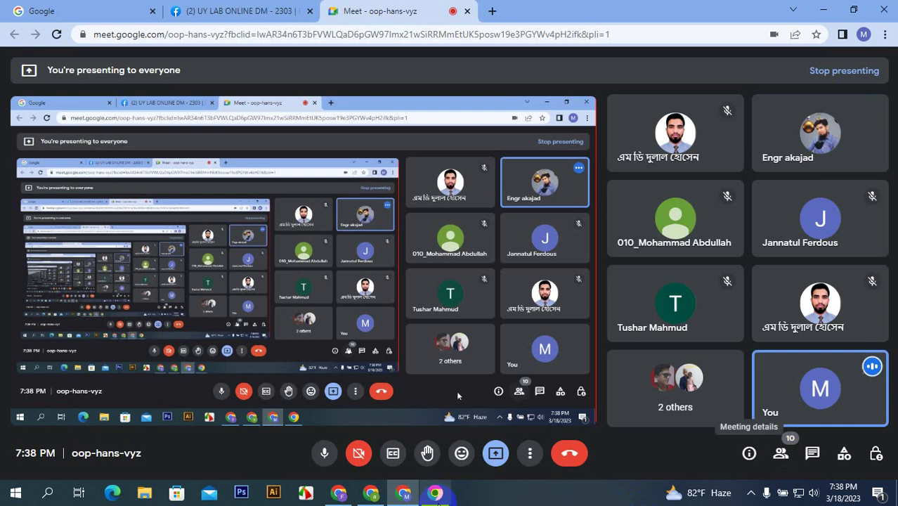
left_click(372, 492)
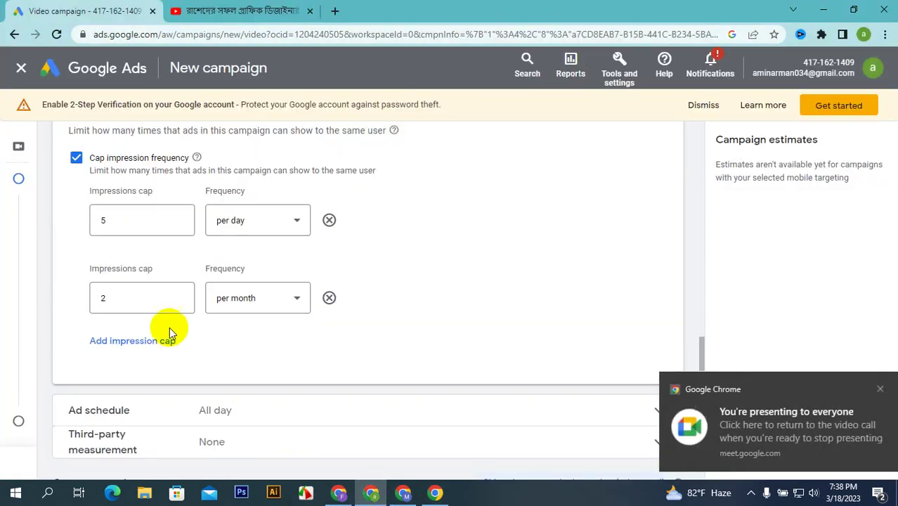
left_click(398, 493)
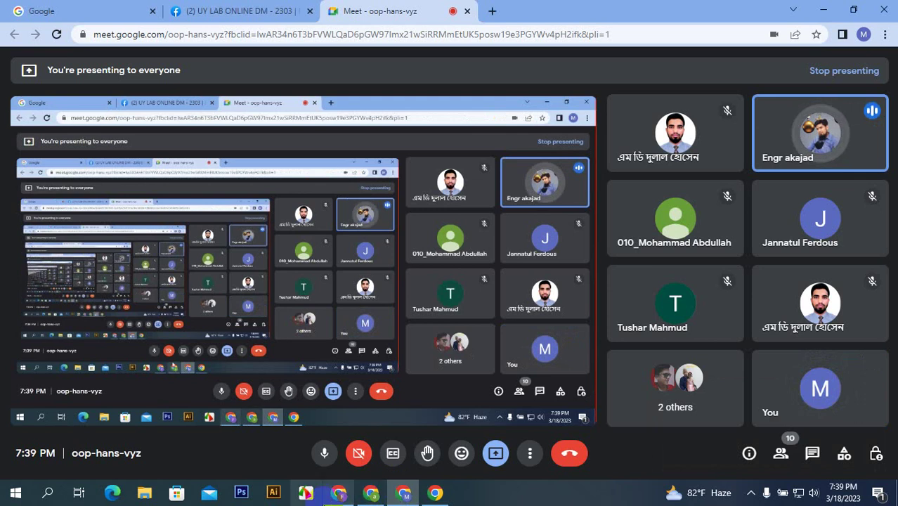
left_click(371, 493)
- Reopen the network selection under advanced mobile targeting, review the country list, and confirm it with only Wifi
scroll(255, 280, "up", 2)
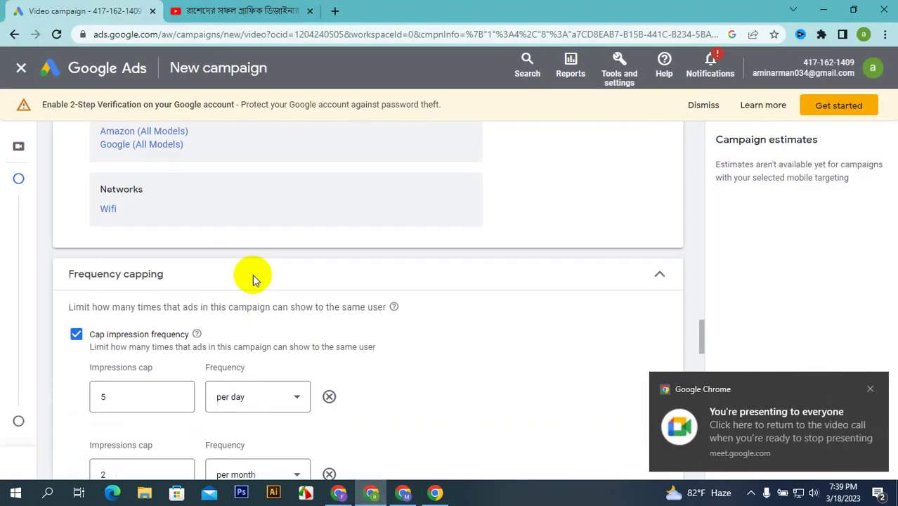
scroll(255, 280, "up", 1)
scroll(255, 279, "up", 1)
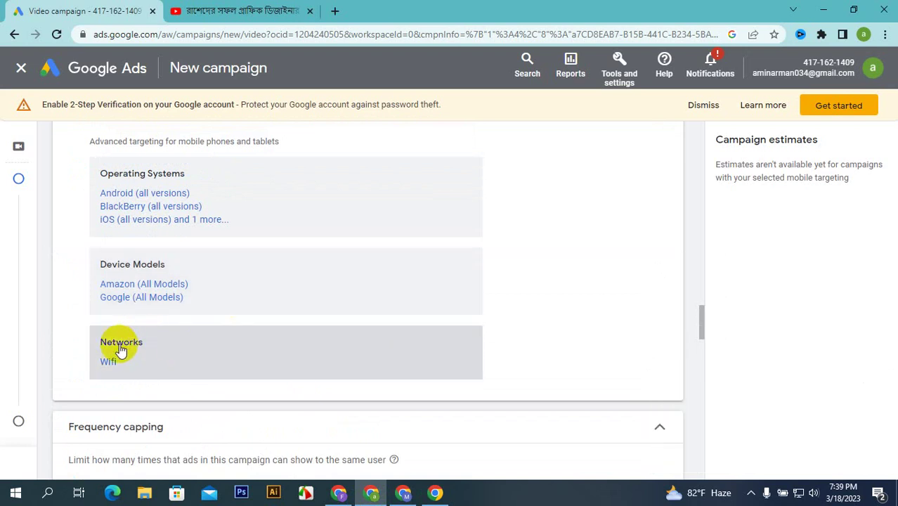
left_click(107, 361)
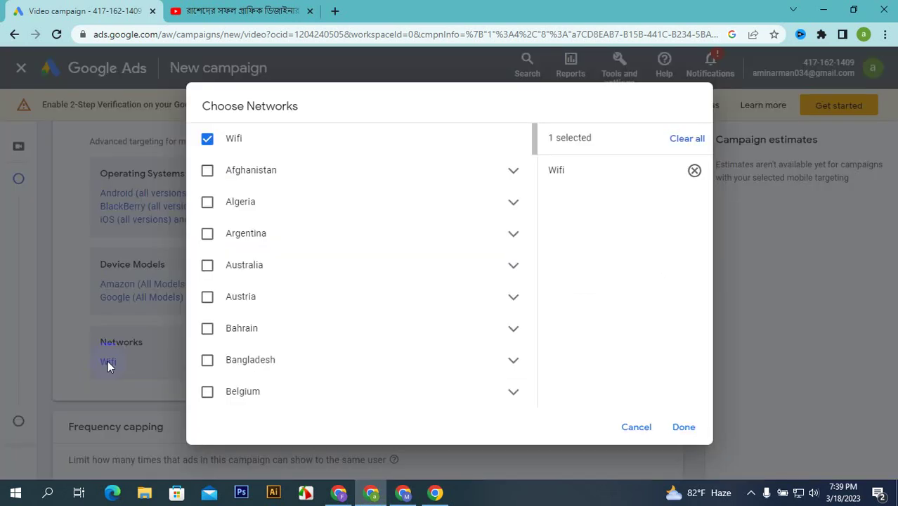
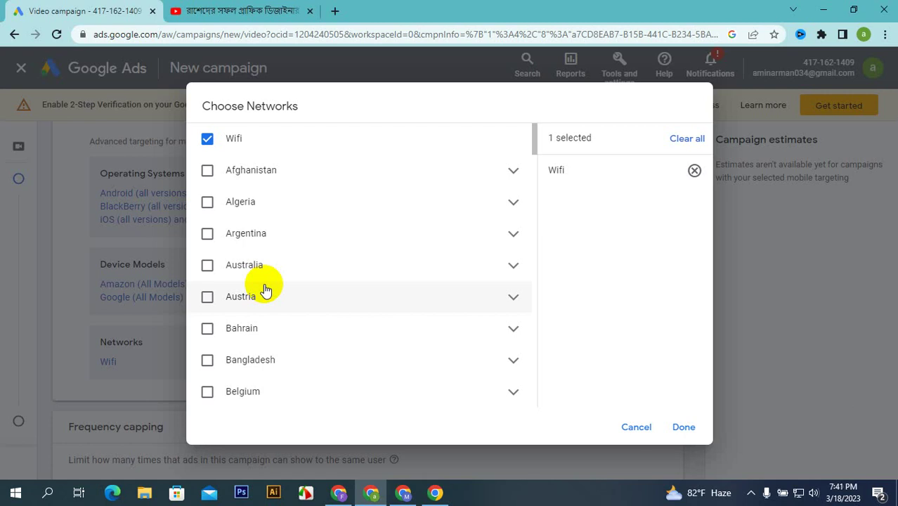
left_click(685, 427)
- Switch to Google Meet, admit the person waiting to join the call, and return to Google Ads
left_click(399, 492)
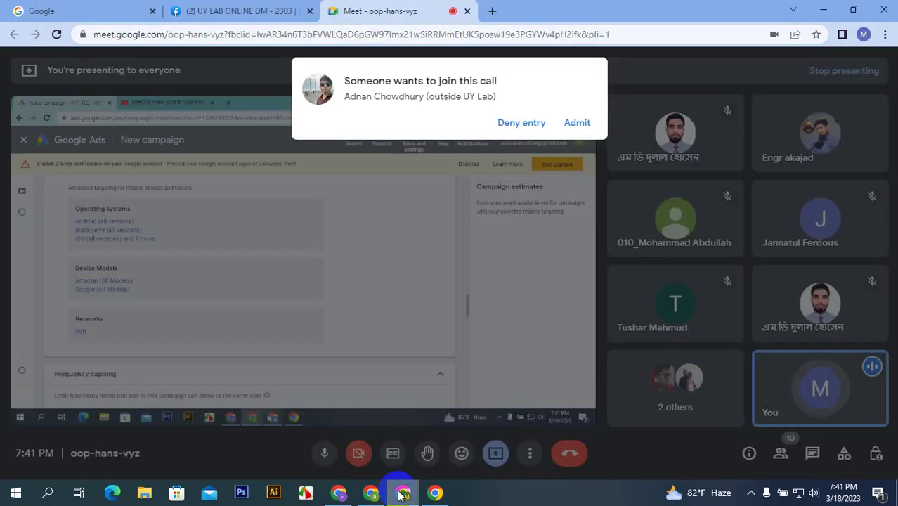
left_click(579, 124)
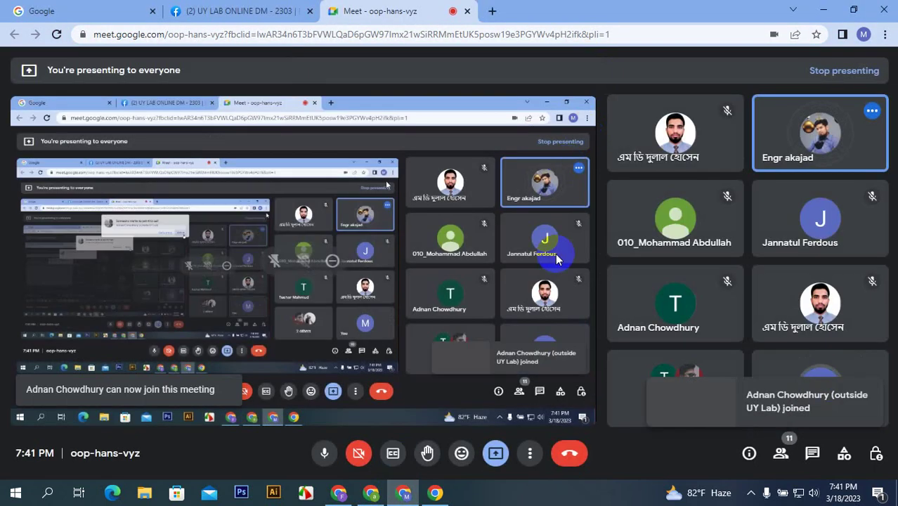
left_click(372, 493)
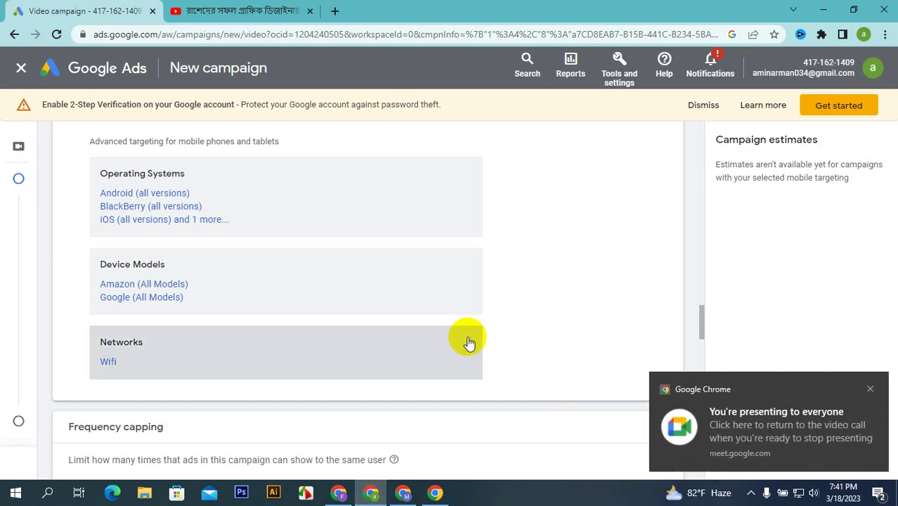
- Expand the Ad schedule section, view its day options, and add two more schedule rows
scroll(460, 330, "down", 1)
scroll(457, 317, "down", 1)
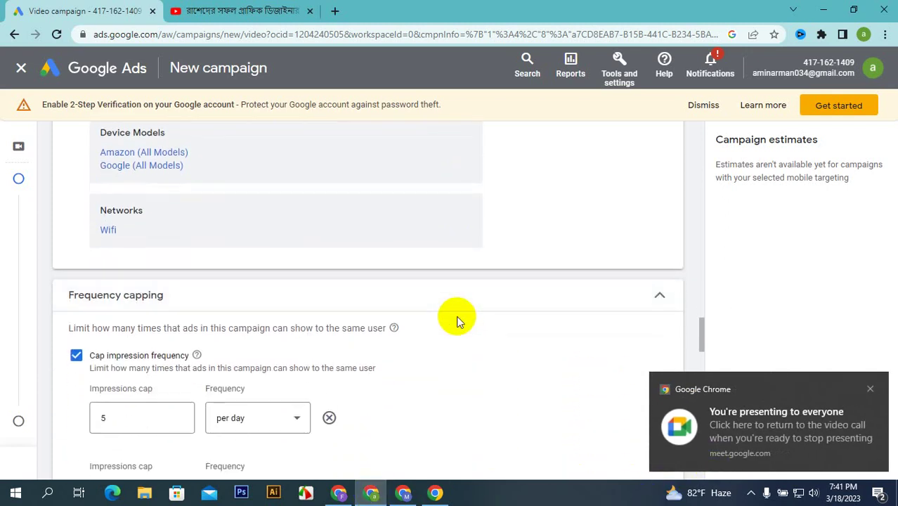
scroll(456, 315, "down", 2)
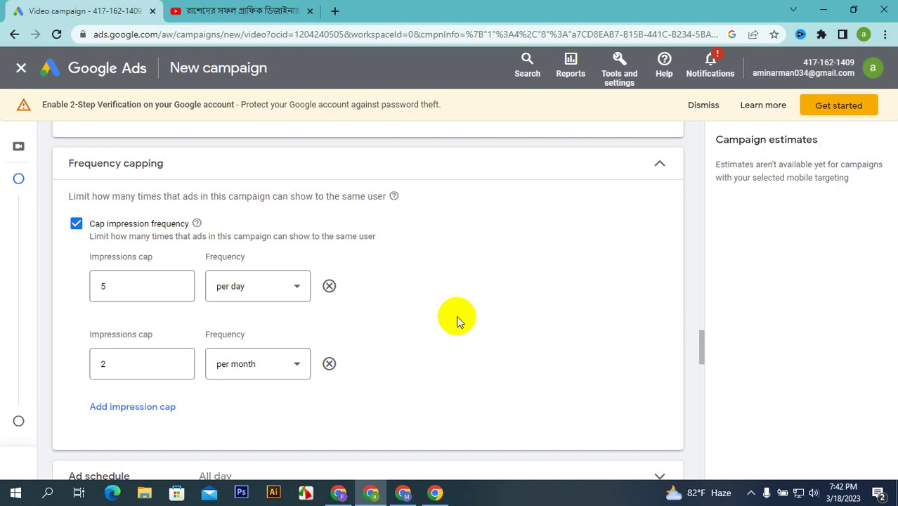
scroll(352, 255, "down", 3)
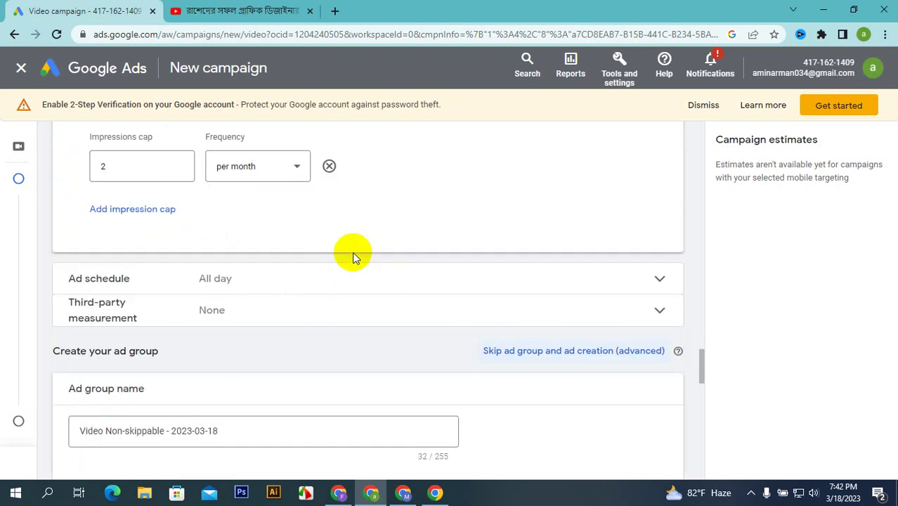
left_click(295, 278)
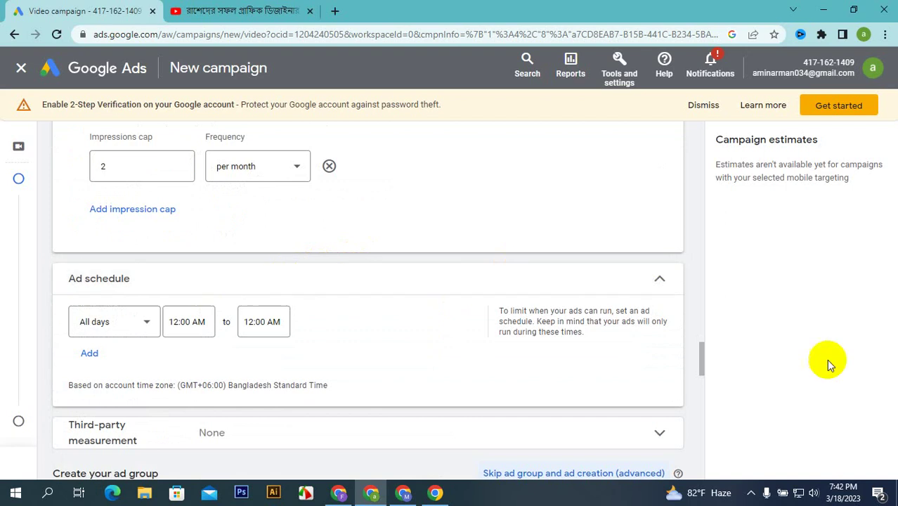
left_click(120, 327)
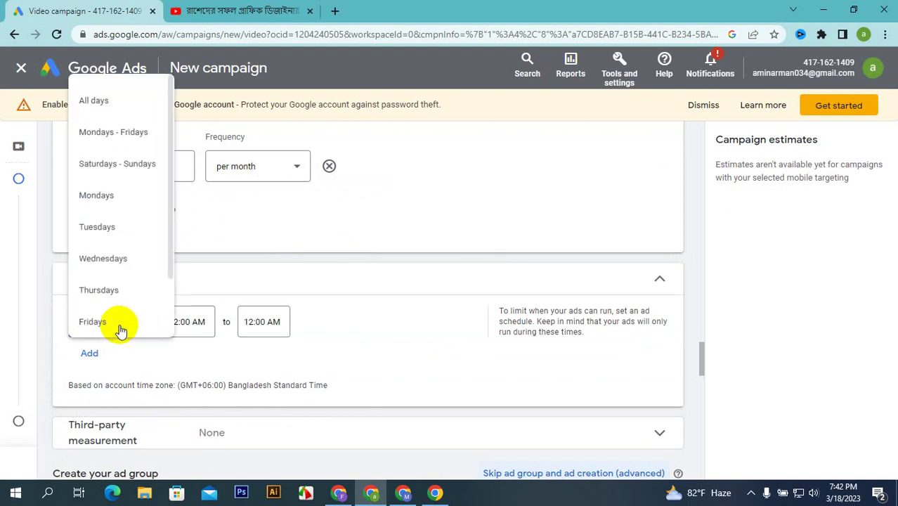
left_click(304, 345)
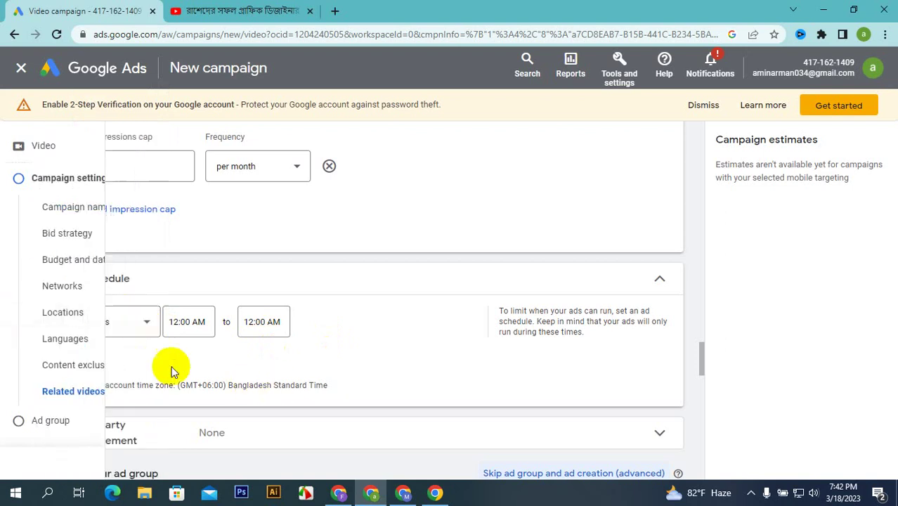
left_click(77, 353)
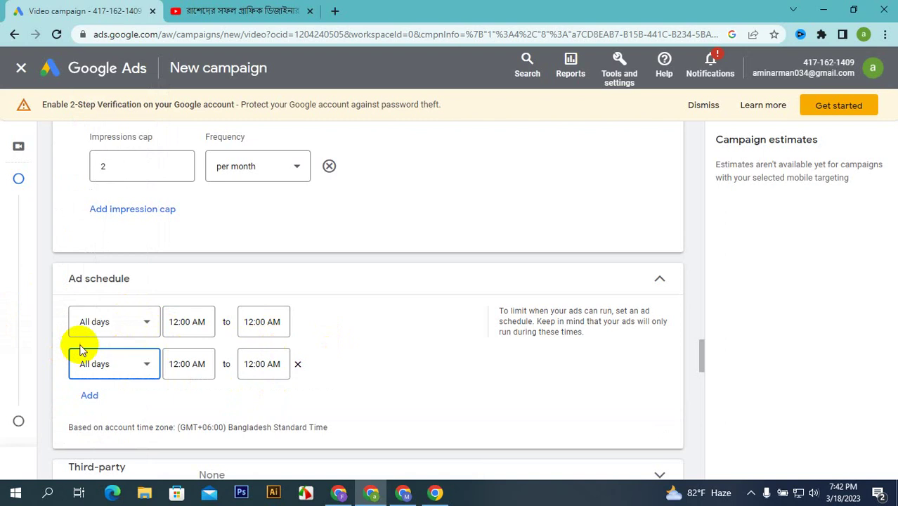
left_click(93, 395)
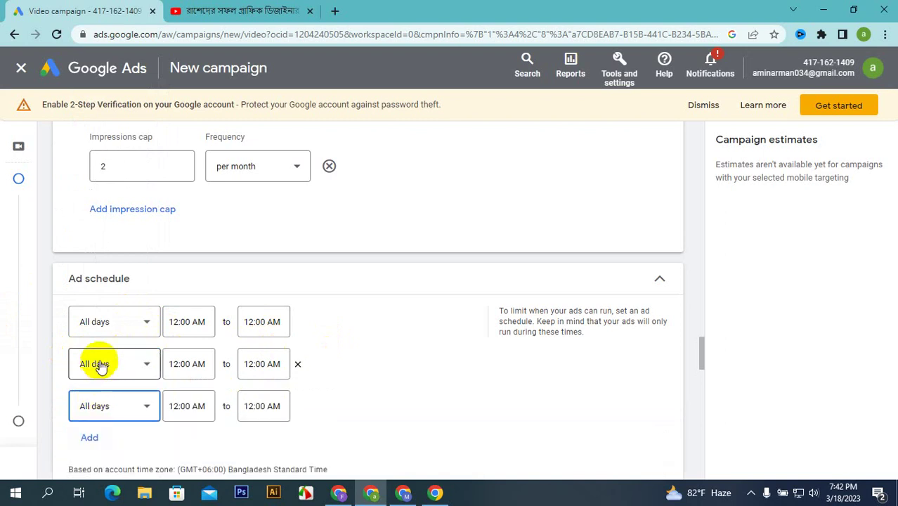
- Admit the waiting participant to the Google Meet call and set the first ad schedule row to Saturdays in Google Ads
left_click(118, 323)
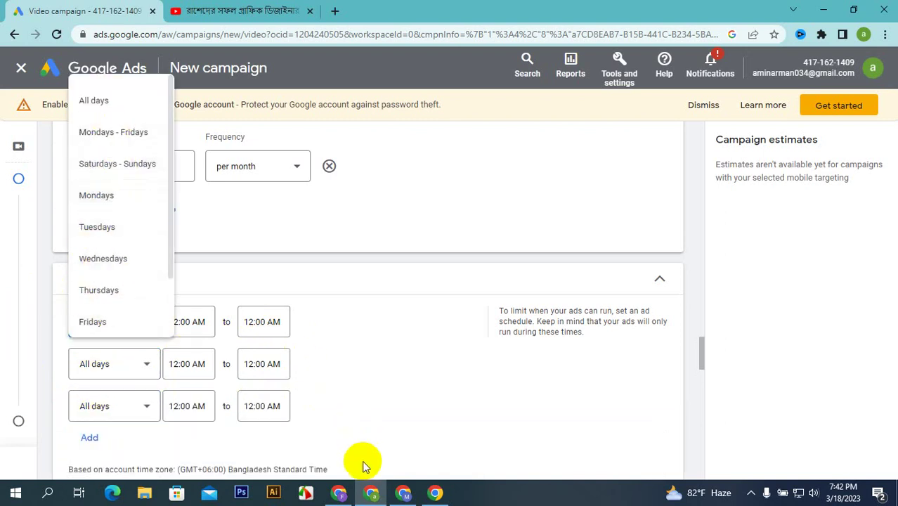
left_click(402, 492)
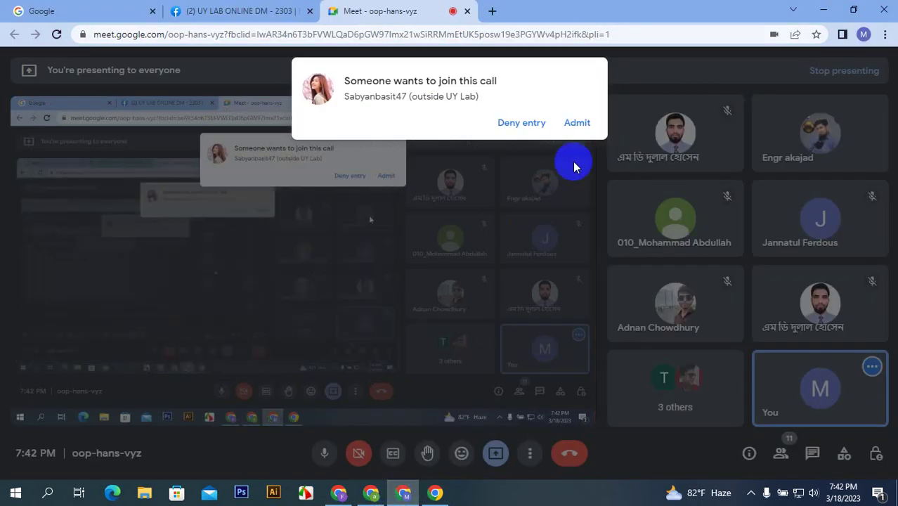
left_click(577, 124)
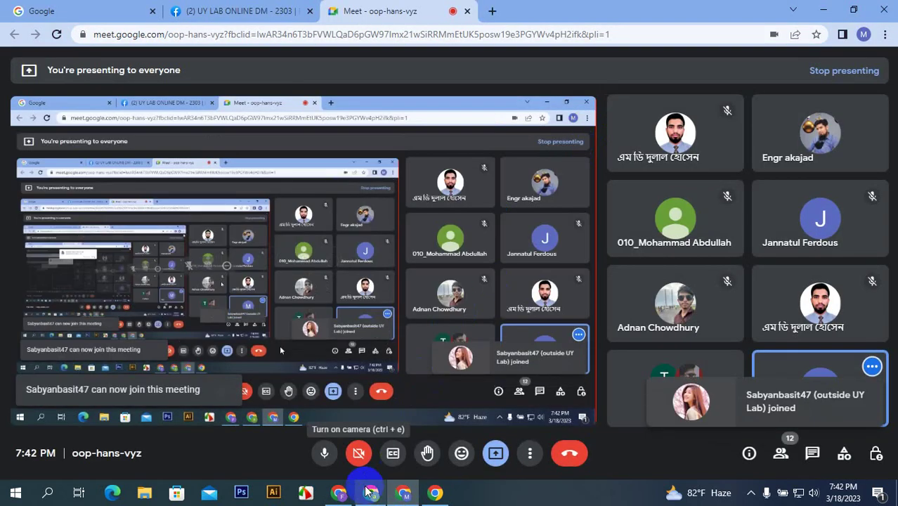
left_click(368, 493)
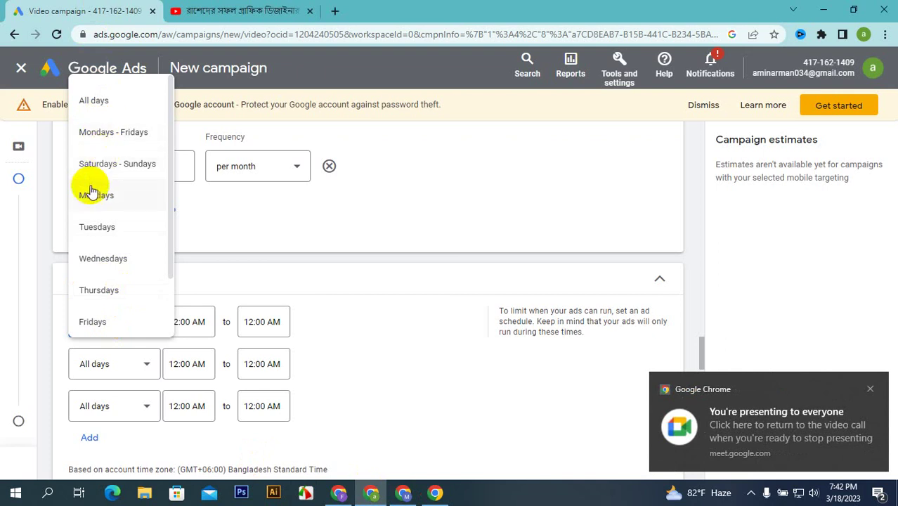
scroll(97, 210, "down", 1)
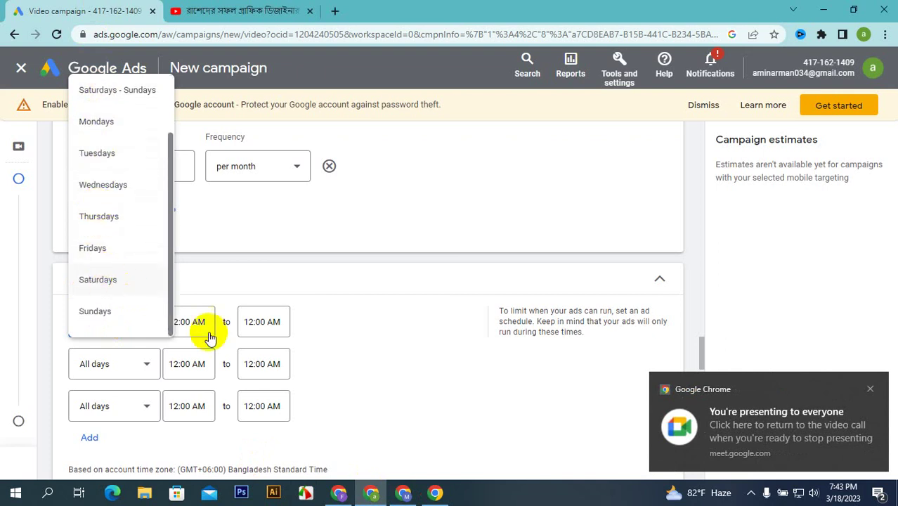
left_click(381, 432)
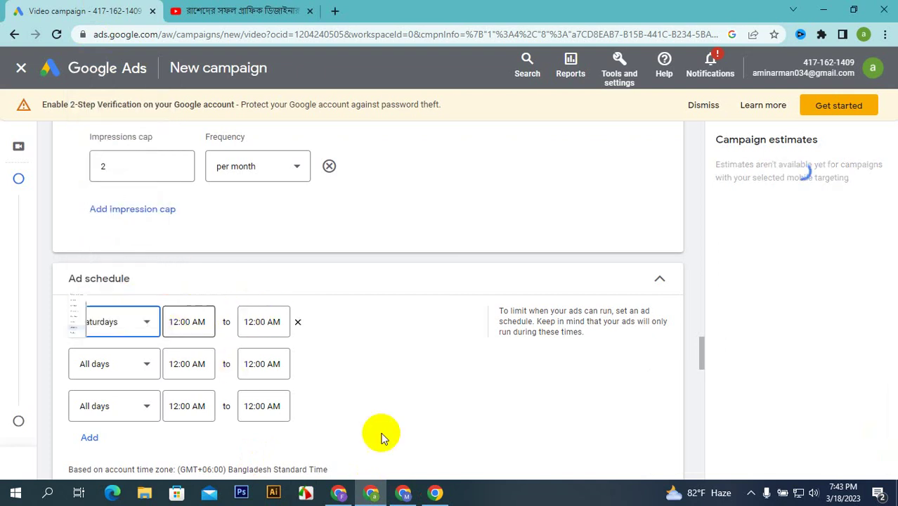
- Admit another waiting participant to the Google Meet call and switch back to the Google Ads campaign
left_click(402, 493)
left_click(577, 123)
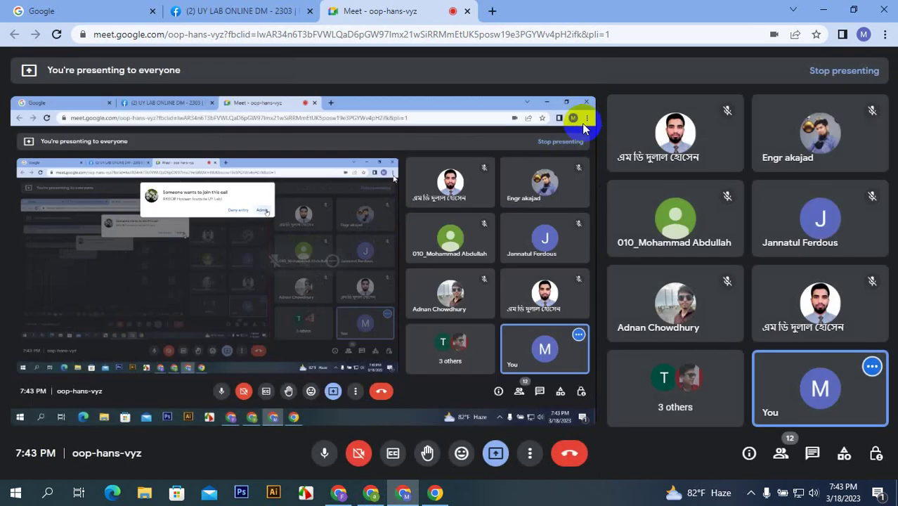
left_click(370, 494)
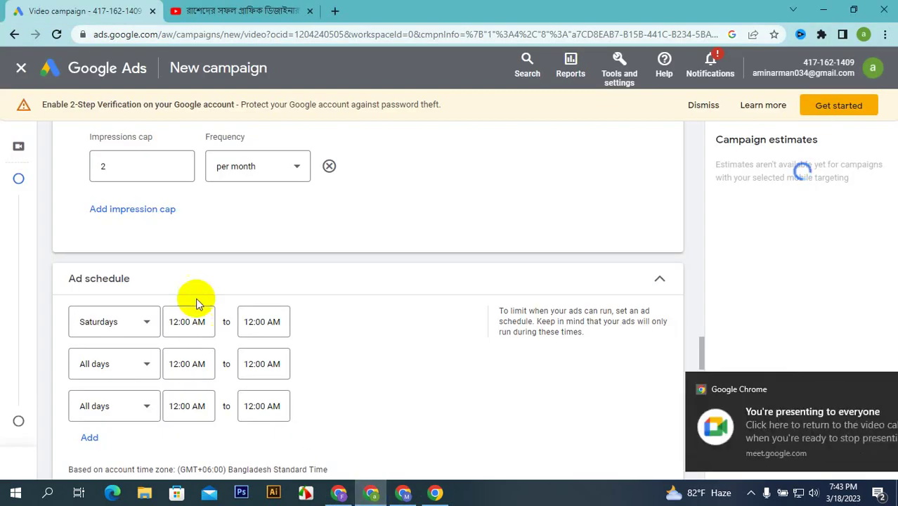
- Expand the ad group's Demographics section and examine its gender, age, parental status and household income options
scroll(195, 295, "down", 3)
scroll(192, 290, "down", 1)
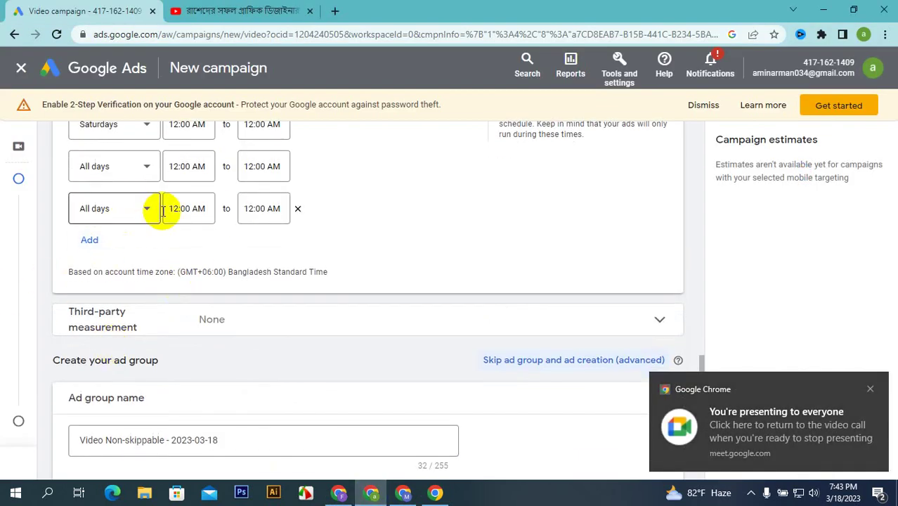
mouse_move(295, 180)
scroll(295, 180, "down", 2)
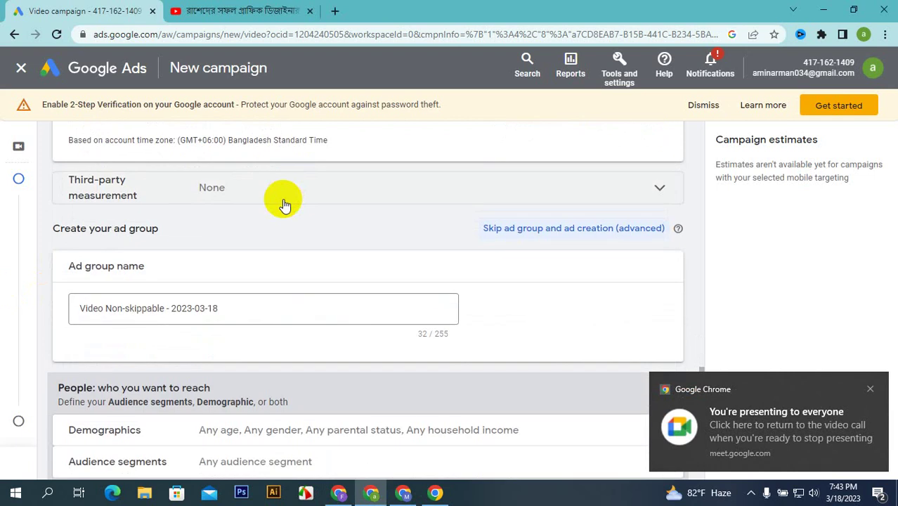
scroll(283, 291, "down", 2)
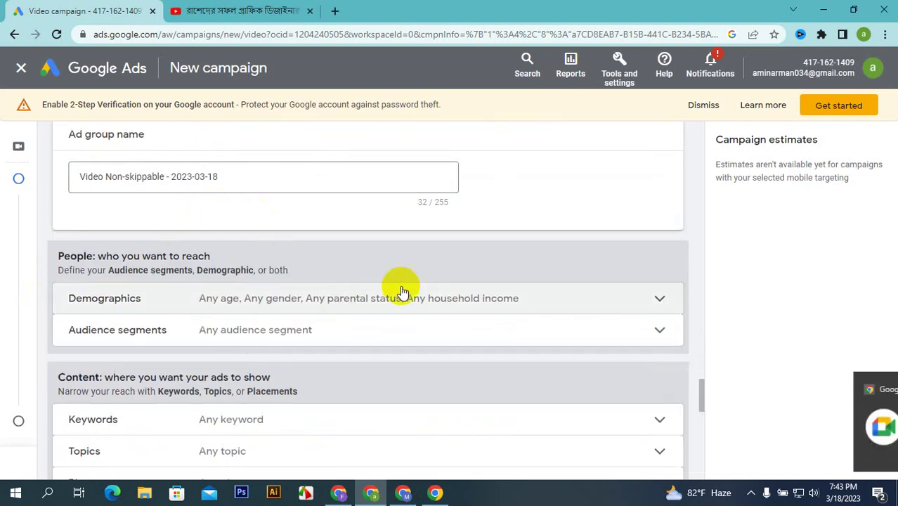
left_click(648, 301)
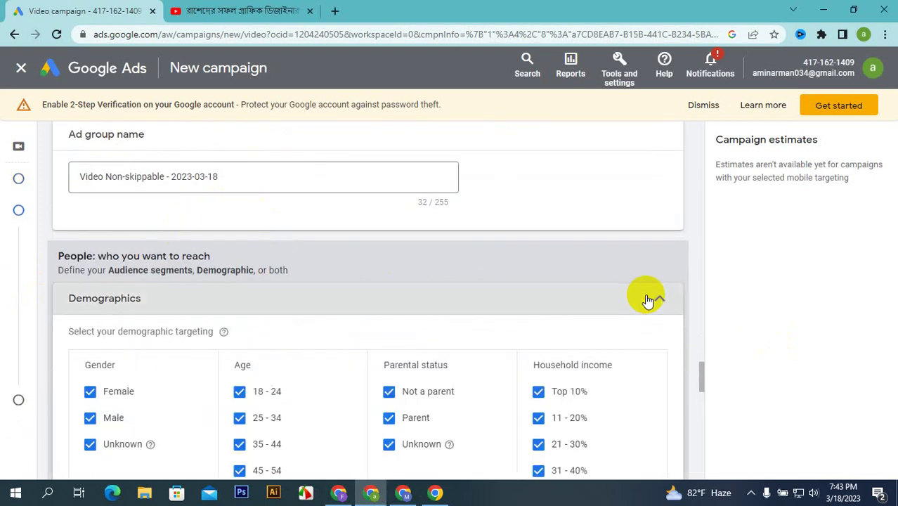
scroll(220, 215, "down", 4)
scroll(216, 223, "down", 1)
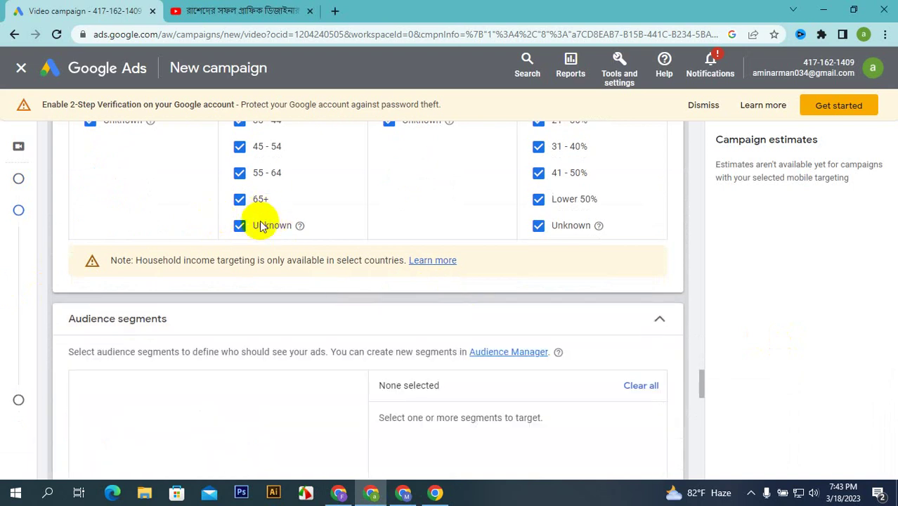
scroll(297, 245, "up", 3)
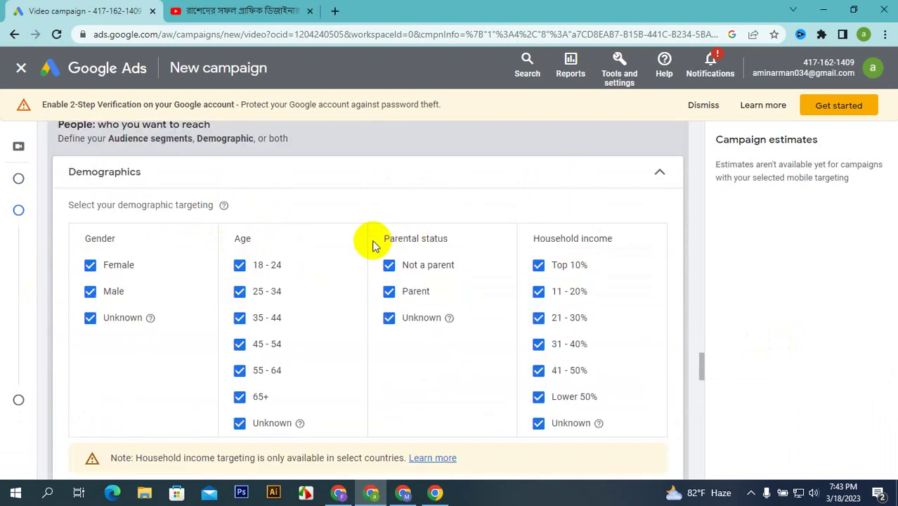
- Examine the Audience segments description and options, collapse that section, and look over the demographic options again
scroll(371, 243, "down", 4)
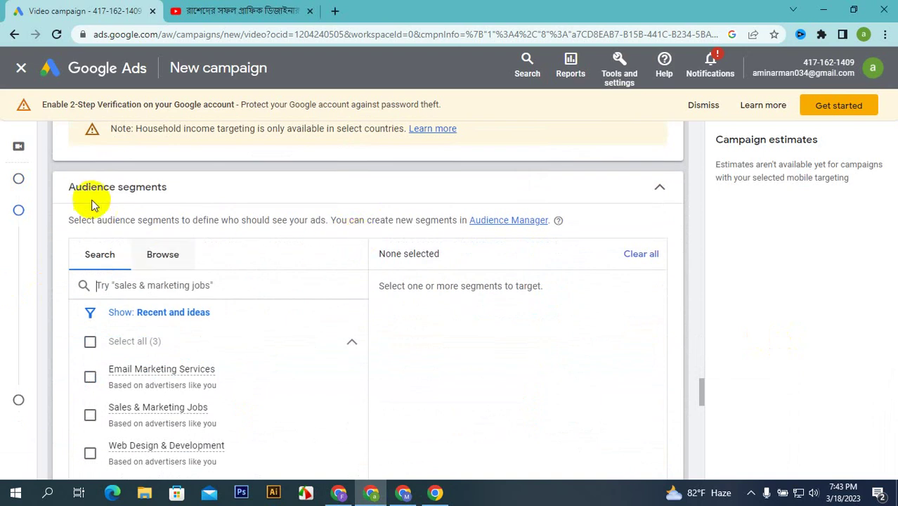
left_click_drag(62, 191, 629, 222)
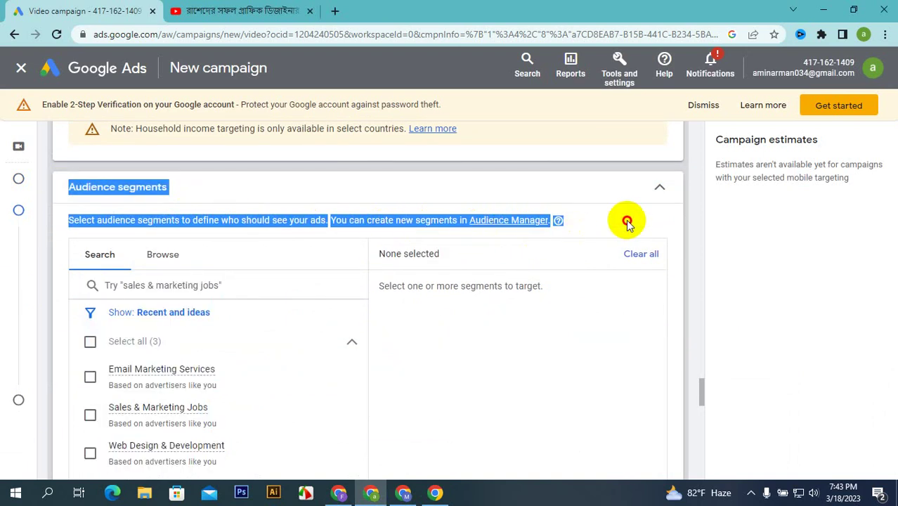
left_click(200, 185)
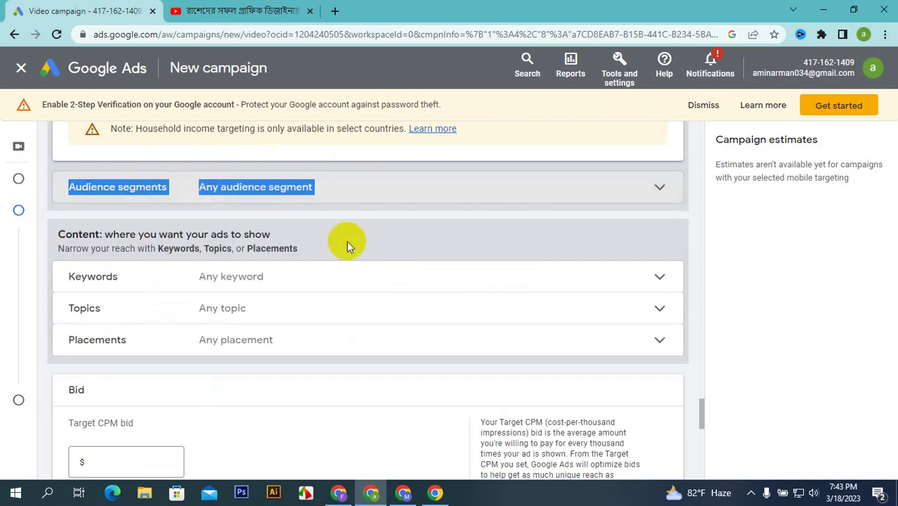
scroll(346, 241, "up", 5)
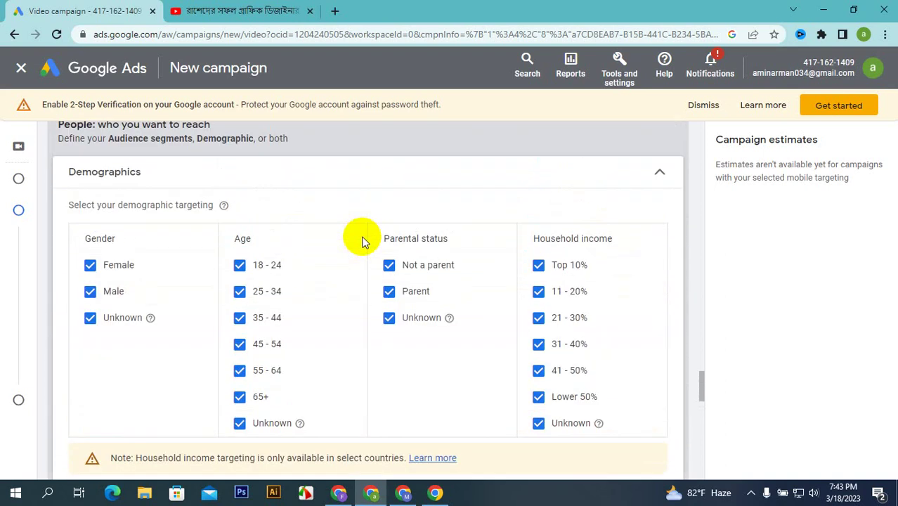
scroll(362, 240, "down", 3)
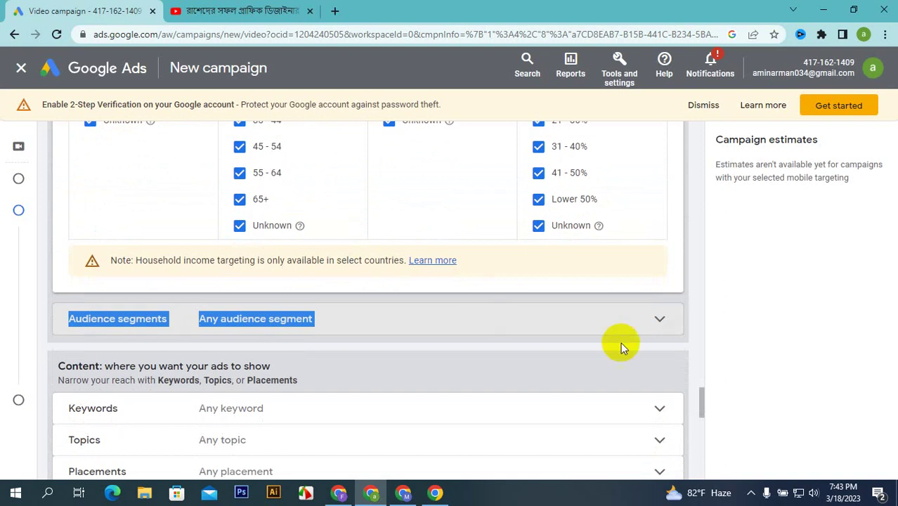
- Expand the Keywords section under Content and compare it with the Demographics settings under People
left_click(630, 408)
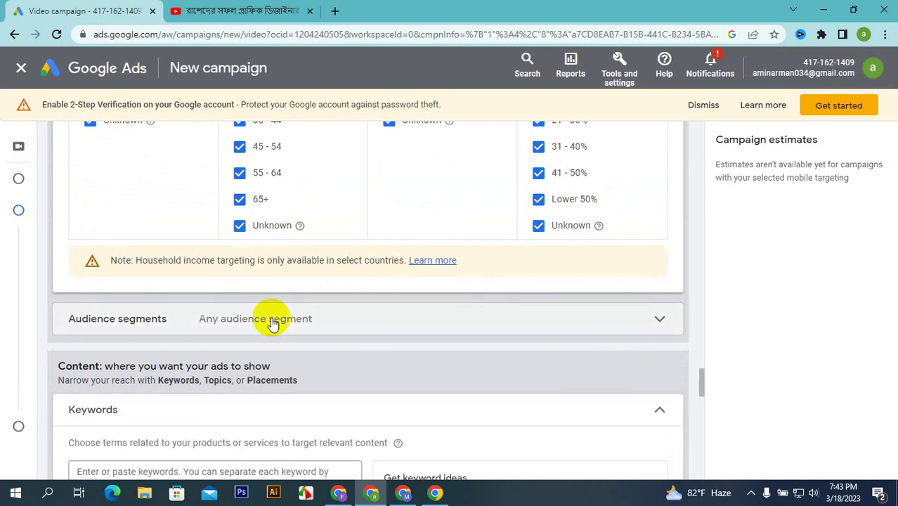
scroll(273, 323, "up", 3)
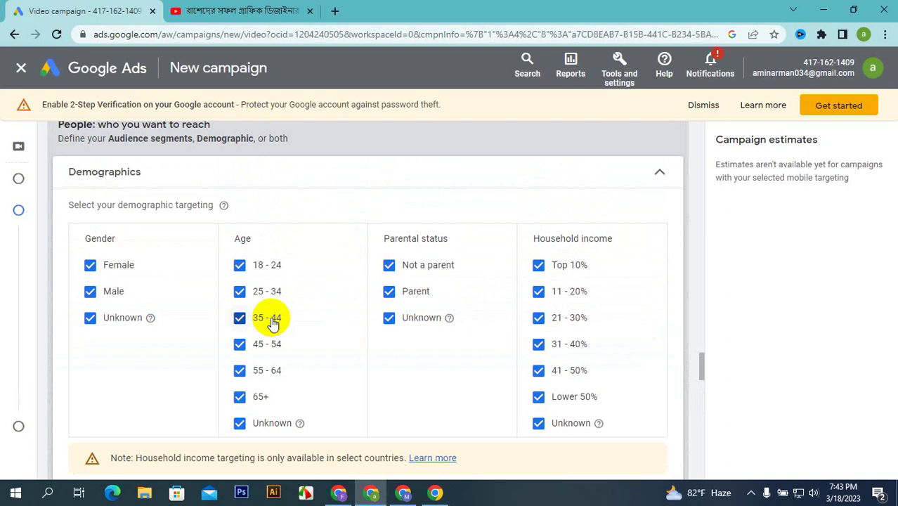
scroll(261, 294, "up", 3)
scroll(200, 327, "down", 2)
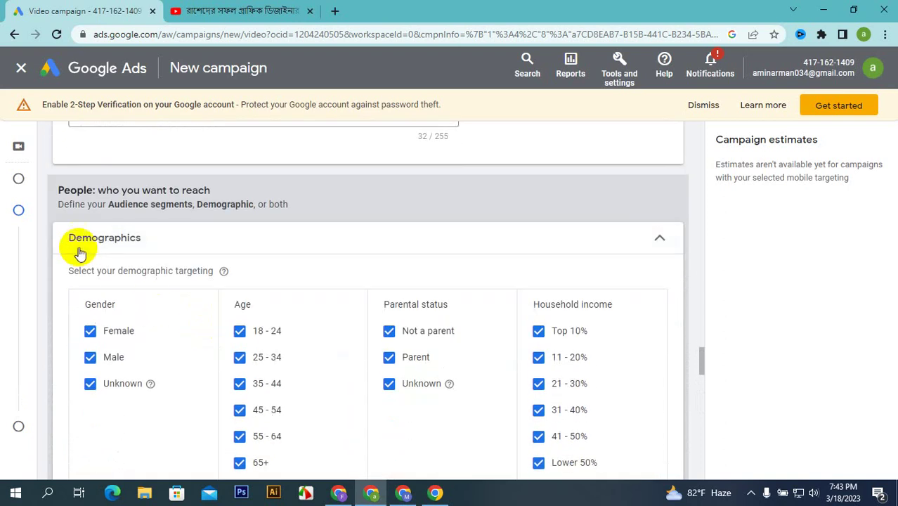
scroll(90, 245, "down", 5)
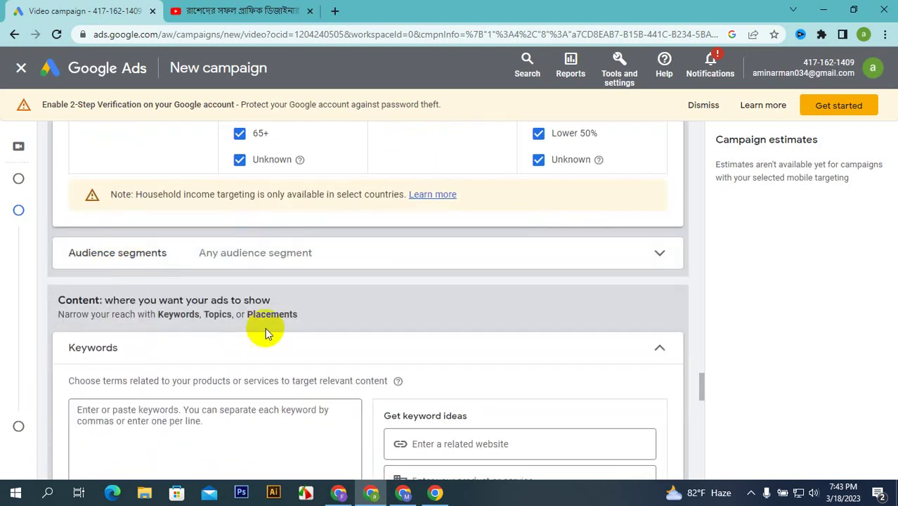
- Reopen the Audience segments section and expand the Topics section to view its categories
left_click(474, 259)
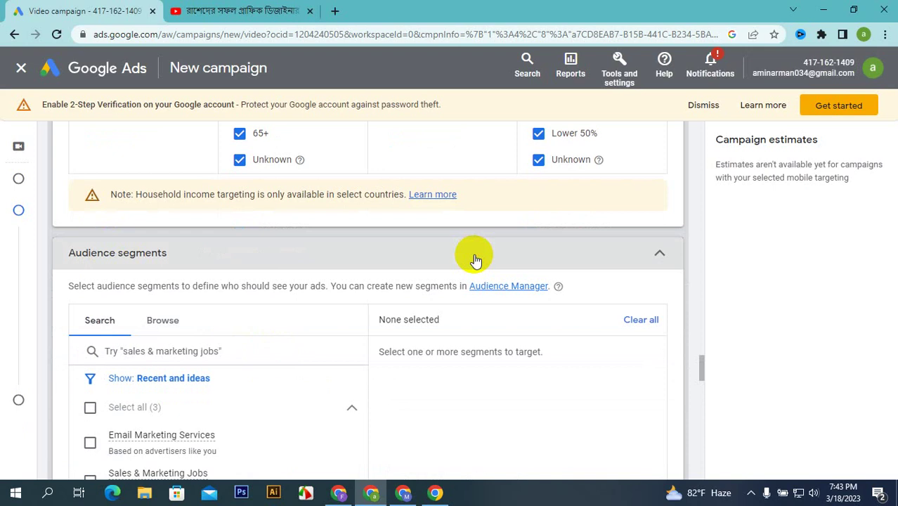
scroll(474, 259, "down", 10)
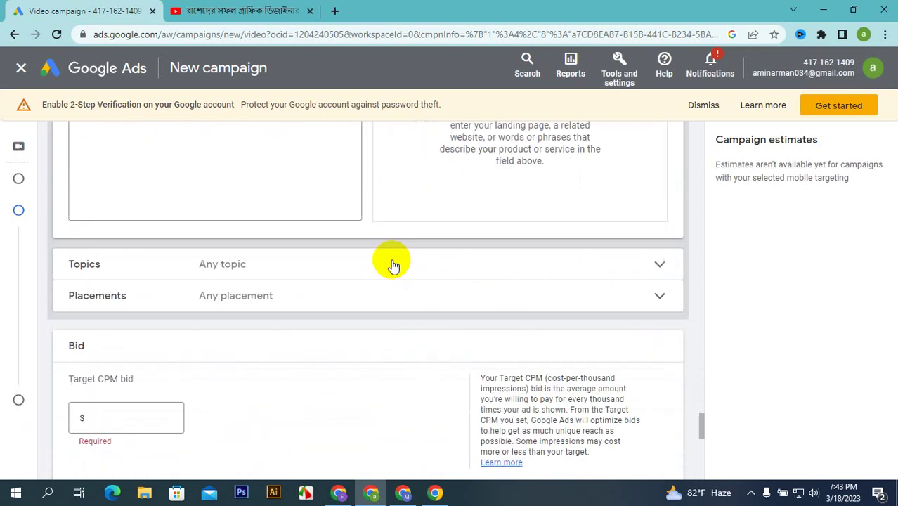
scroll(392, 265, "down", 1)
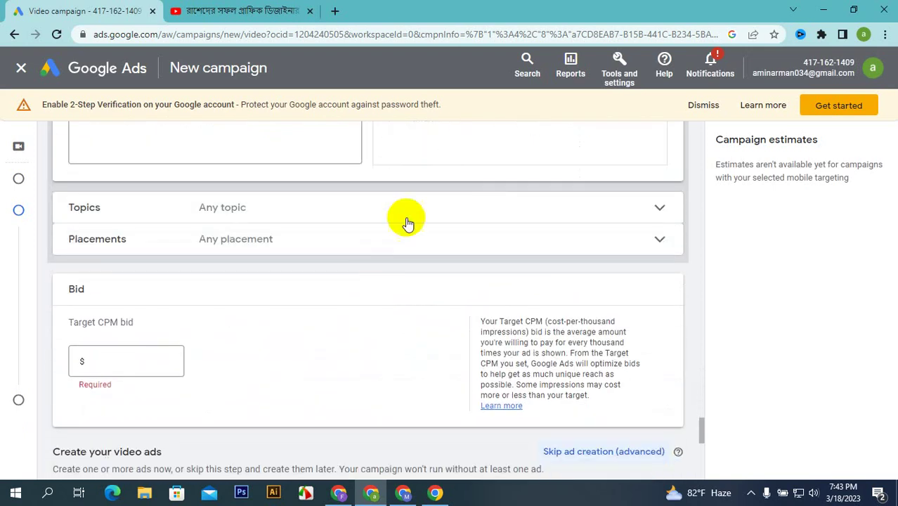
left_click(509, 214)
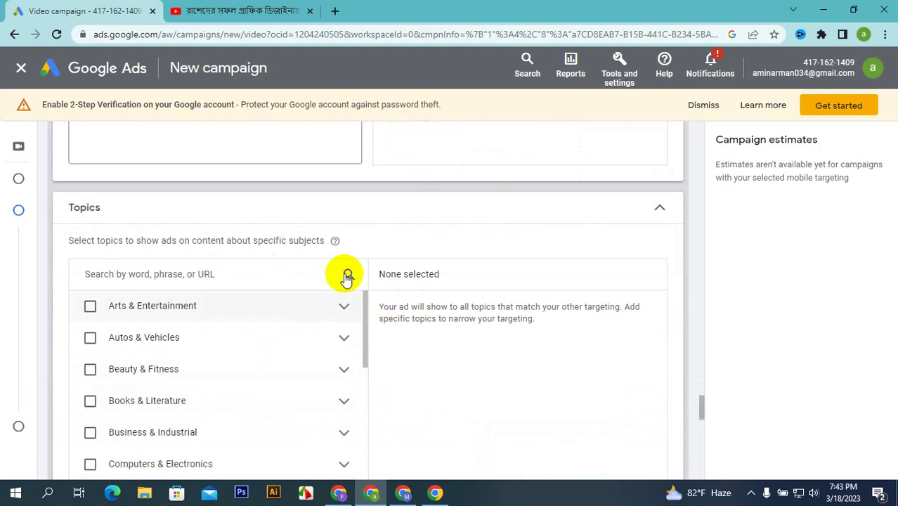
- Examine the expanded Demographics, Audience segments, Keywords and Topics targeting sections of the ad group
scroll(343, 249, "up", 12)
scroll(343, 254, "up", 4)
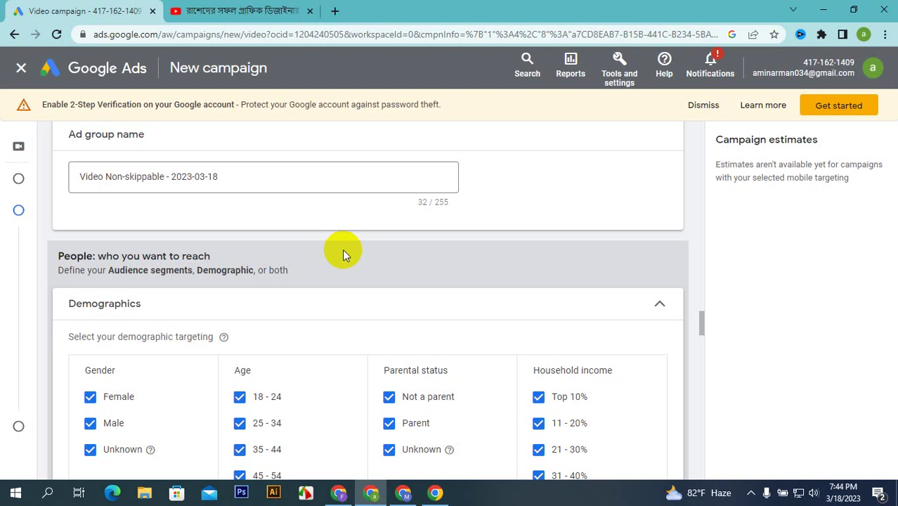
scroll(342, 260, "down", 2)
scroll(357, 321, "down", 3)
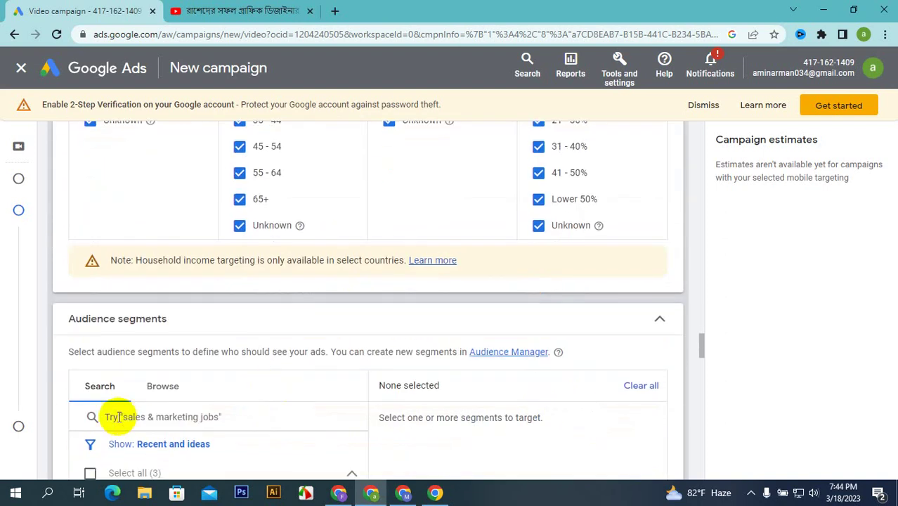
scroll(195, 331, "down", 2)
scroll(189, 353, "down", 4)
scroll(190, 355, "down", 1)
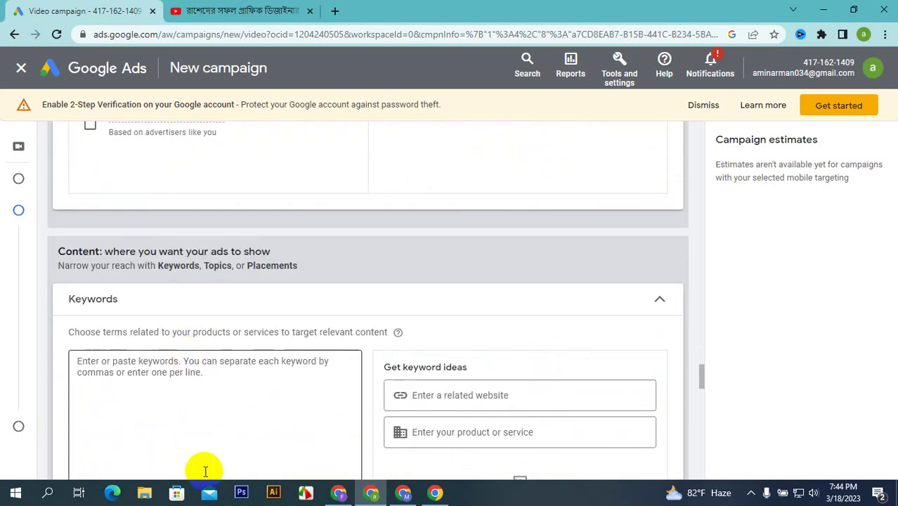
scroll(297, 383, "down", 12)
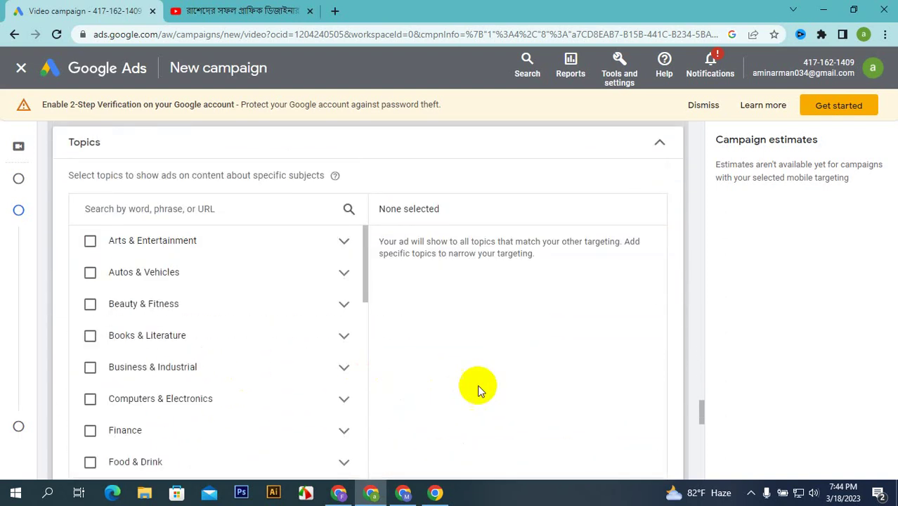
scroll(306, 234, "up", 3)
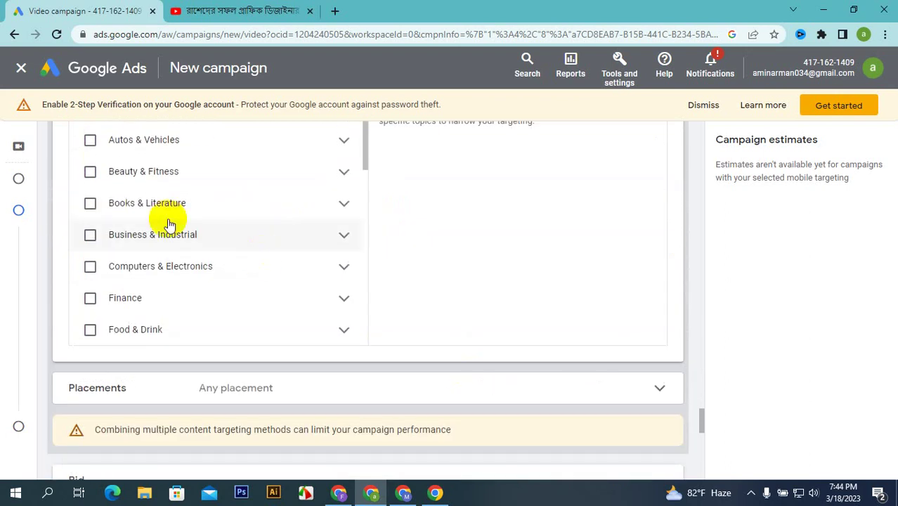
scroll(229, 255, "up", 6)
scroll(228, 254, "up", 10)
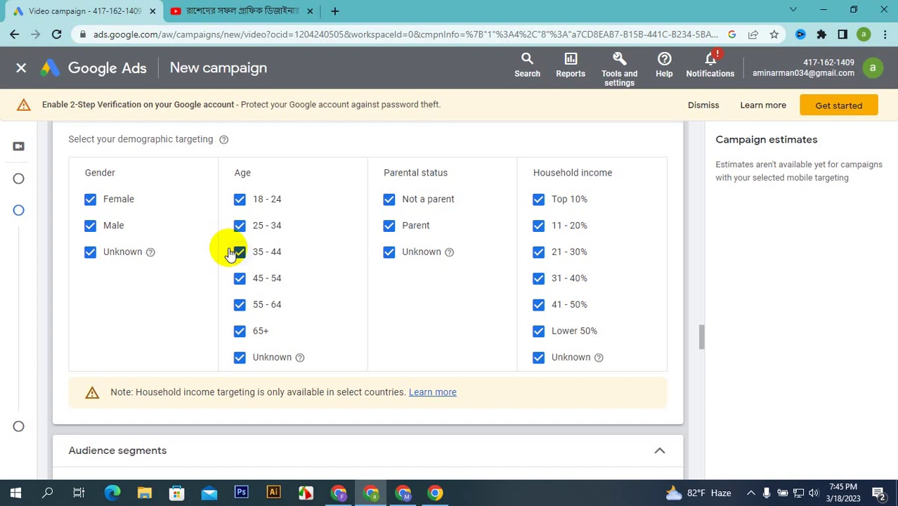
- Switch to Google Meet, admit the participant waiting to join, and return to the Google Ads campaign
left_click(404, 491)
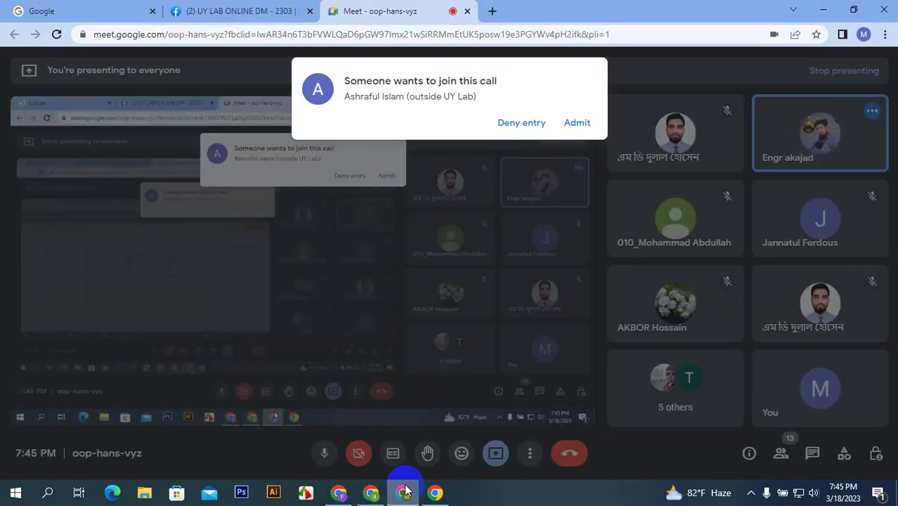
left_click(579, 123)
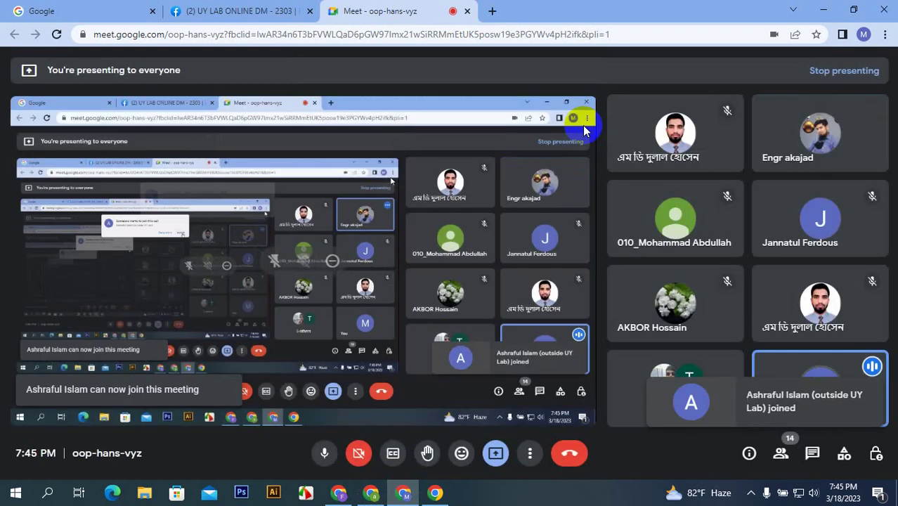
left_click(373, 493)
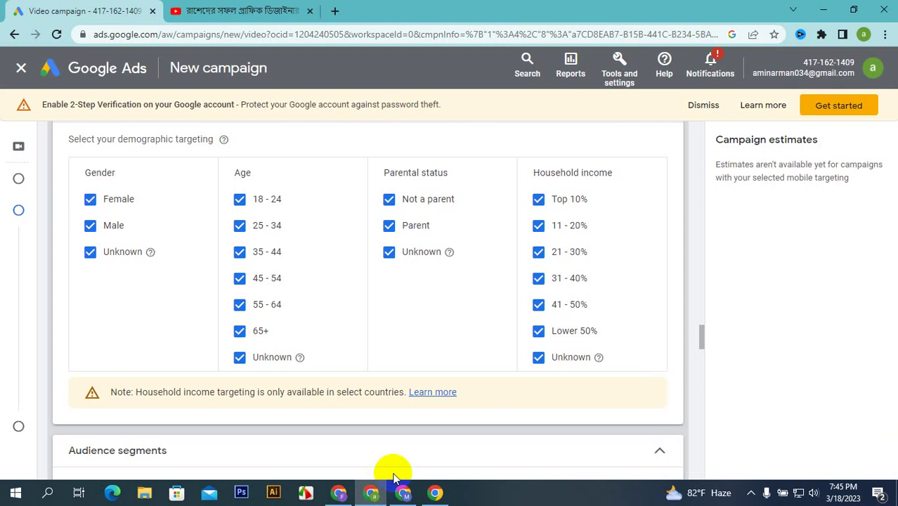
- Go over the suggested audience segments, keyword and topic options again, ending at the gender and age targeting choices
scroll(166, 327, "down", 5)
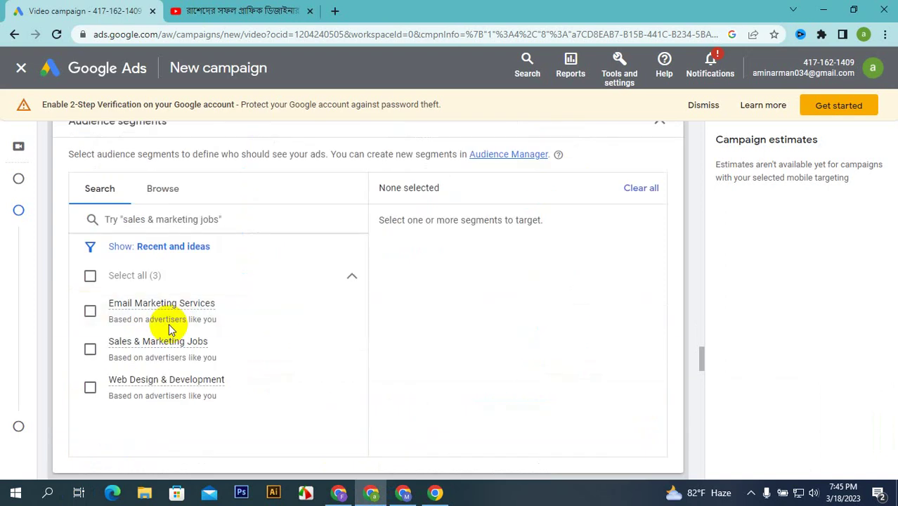
scroll(168, 327, "down", 10)
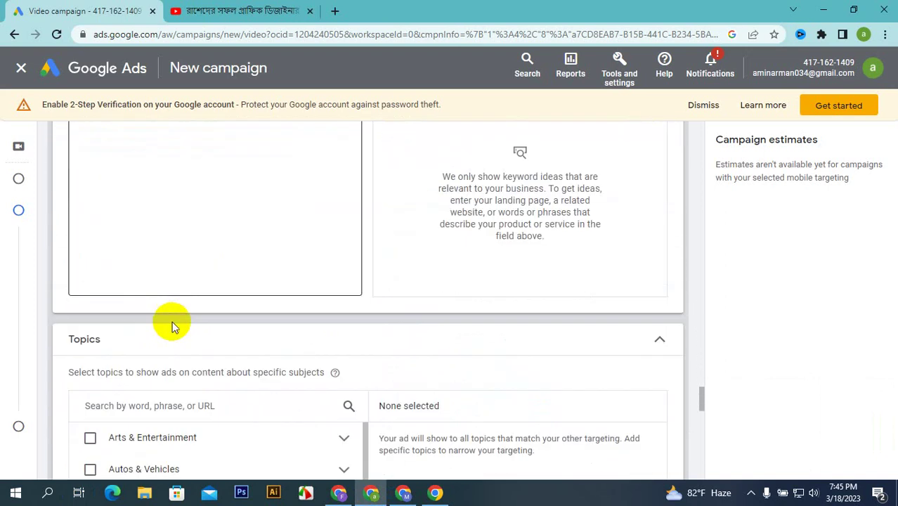
scroll(170, 322, "down", 4)
scroll(168, 322, "up", 3)
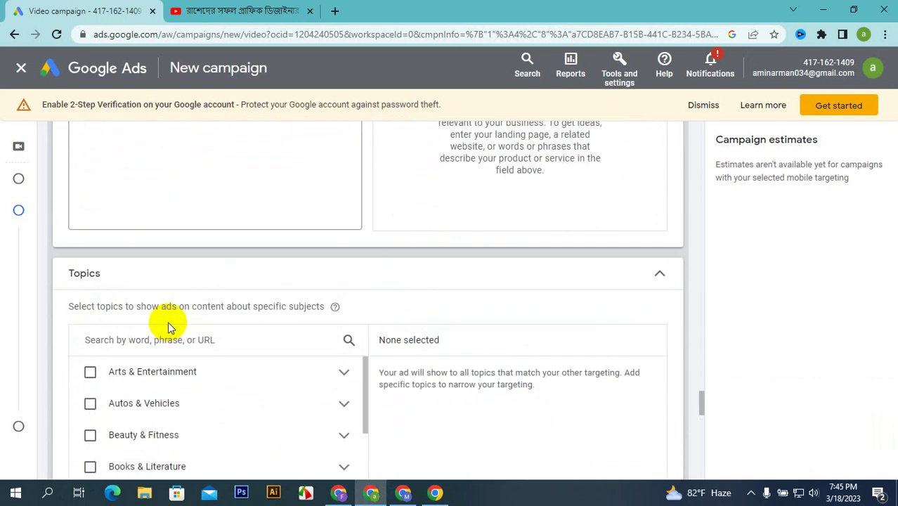
scroll(200, 412, "up", 8)
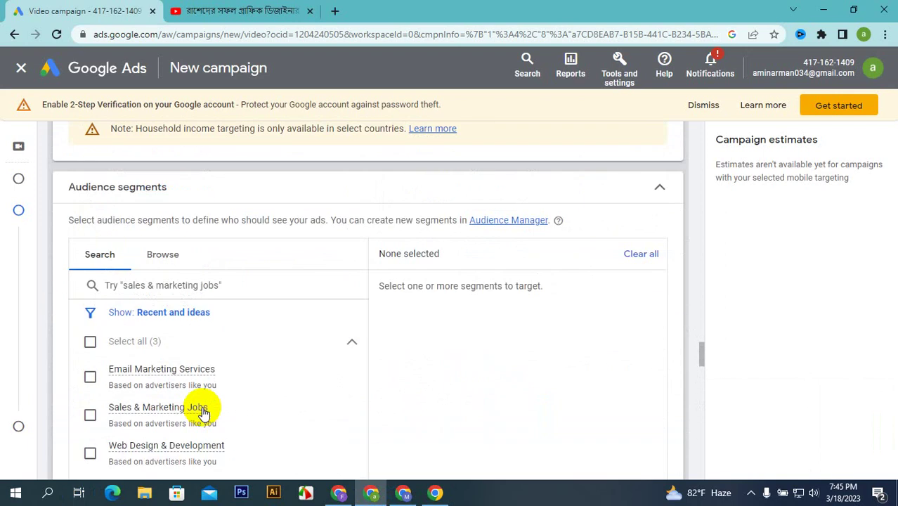
scroll(130, 202, "up", 2)
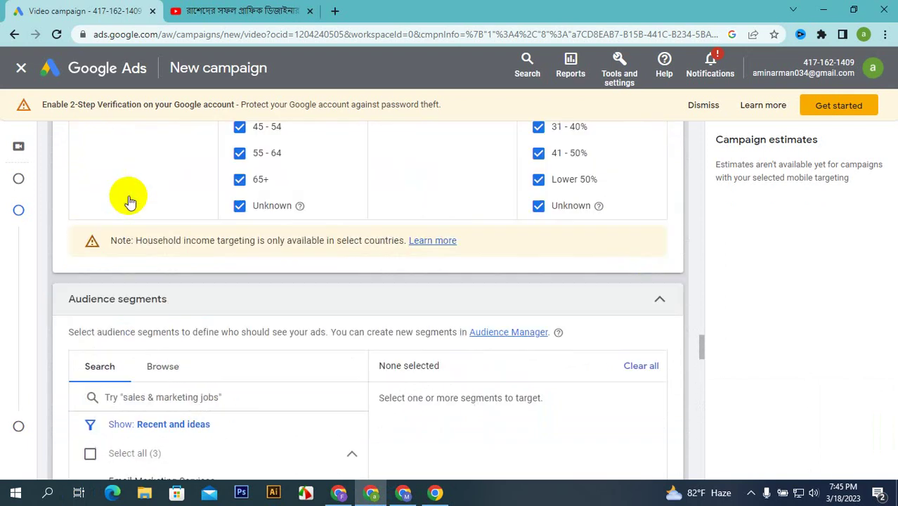
scroll(126, 200, "up", 4)
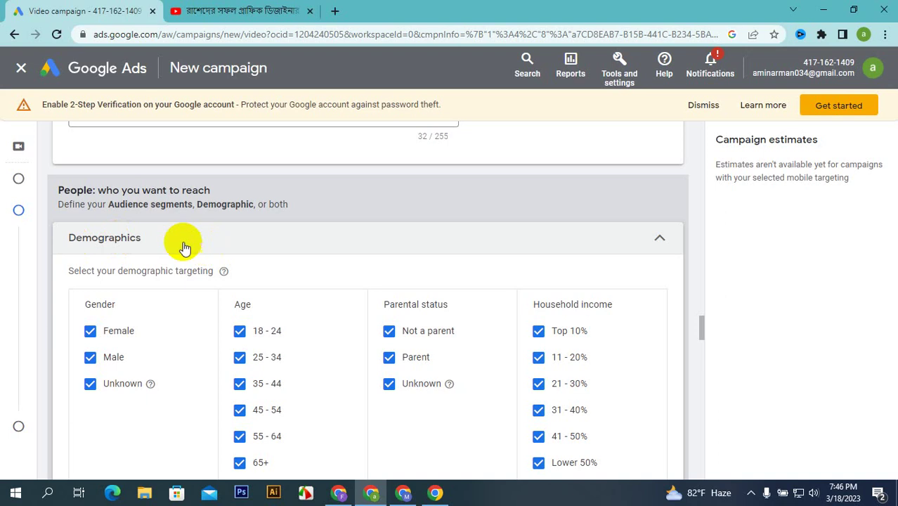
scroll(162, 228, "down", 1)
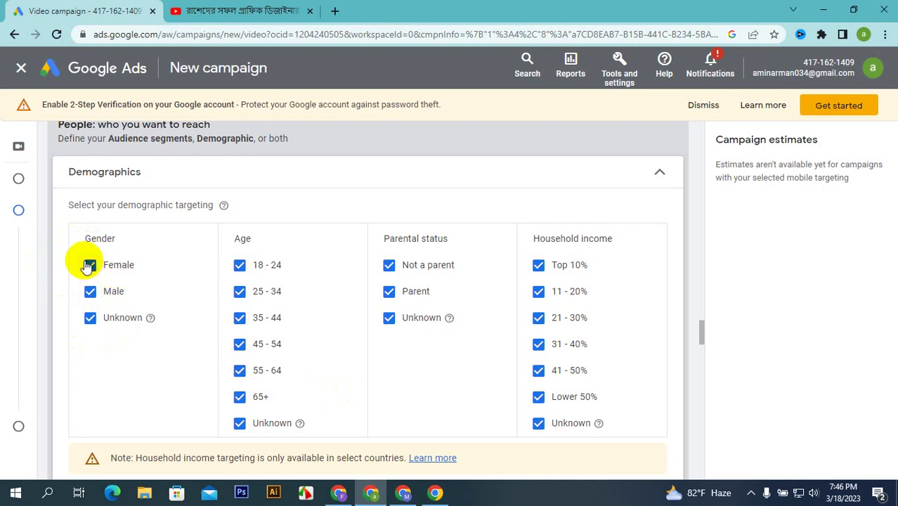
- Exclude the Unknown and Female genders from the demographic targeting, leaving only Male
left_click(88, 317)
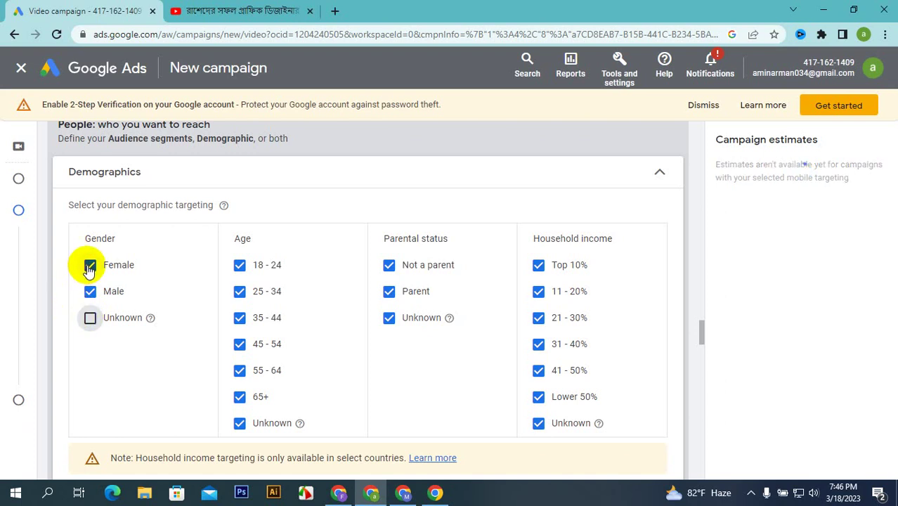
left_click(89, 268)
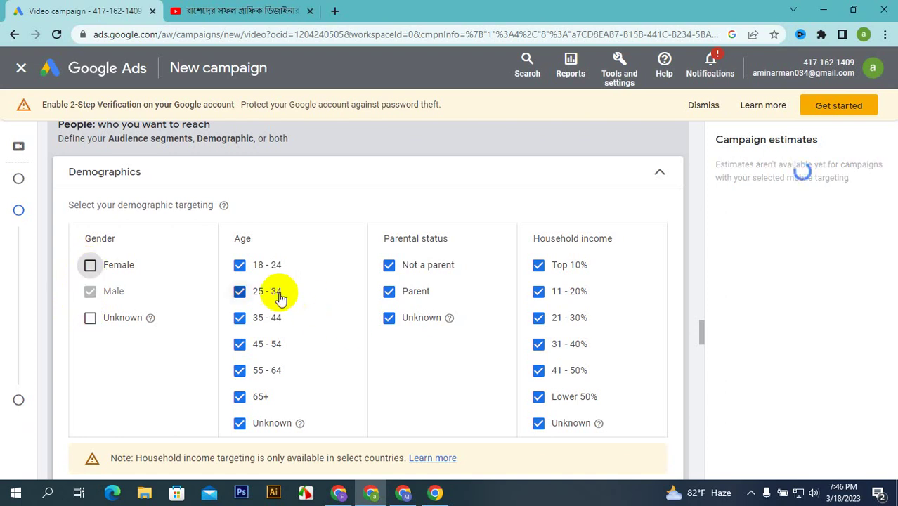
- Examine the age, parental status and household income options of the demographic targeting
scroll(281, 337, "down", 3)
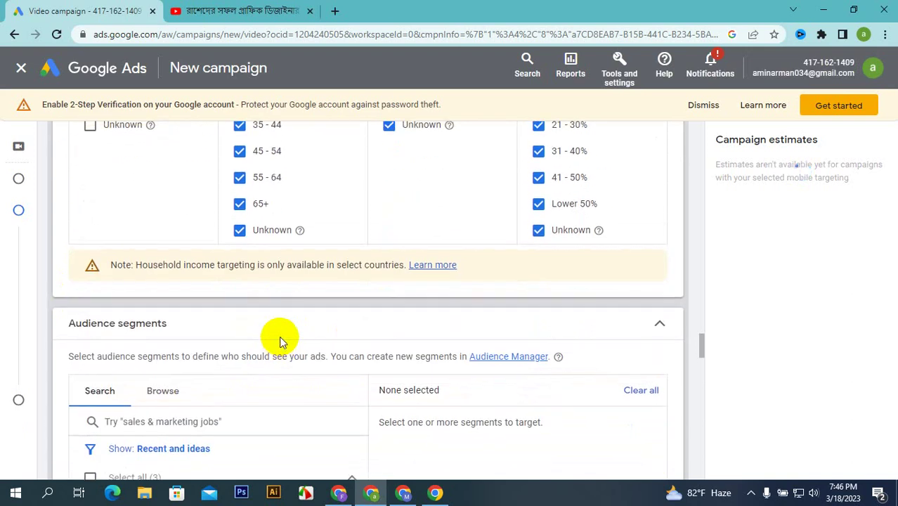
scroll(279, 336, "up", 4)
scroll(275, 336, "down", 2)
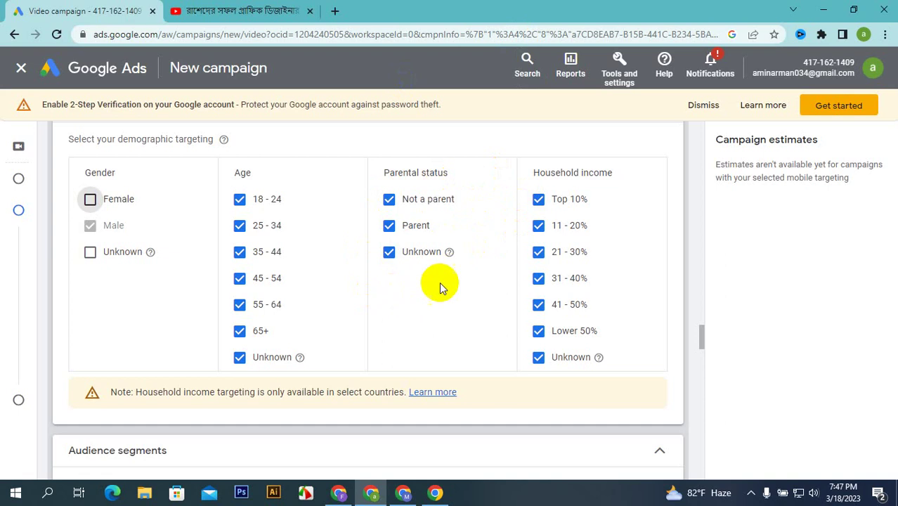
left_click(542, 173)
left_click_drag(541, 173, 629, 179)
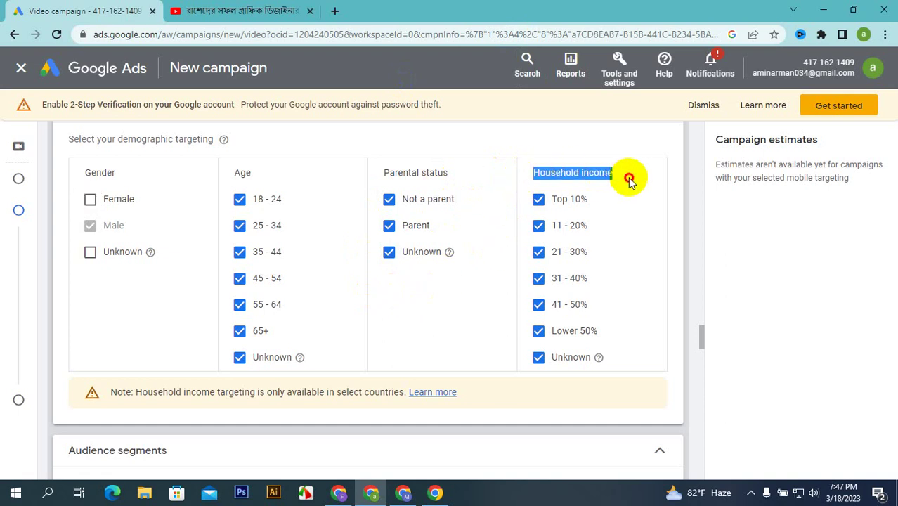
left_click(629, 179)
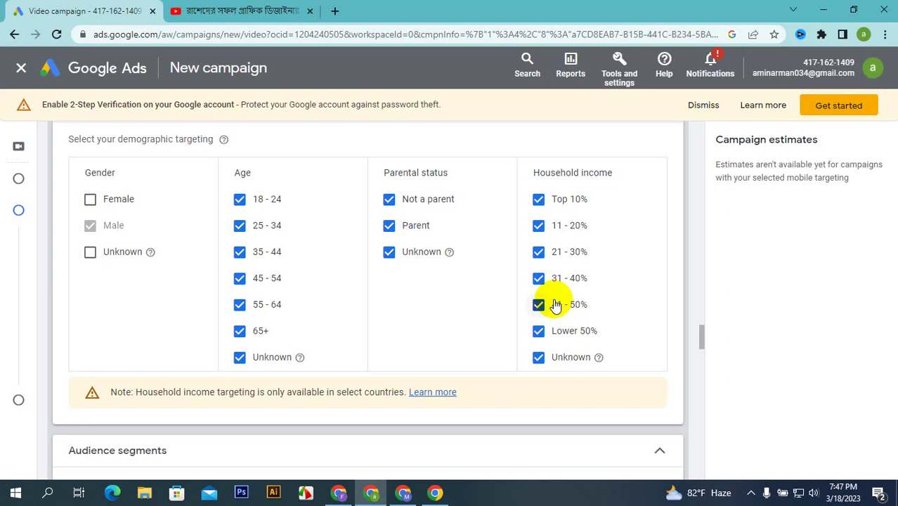
- Include Female and Unknown in the gender targeting again
left_click(90, 199)
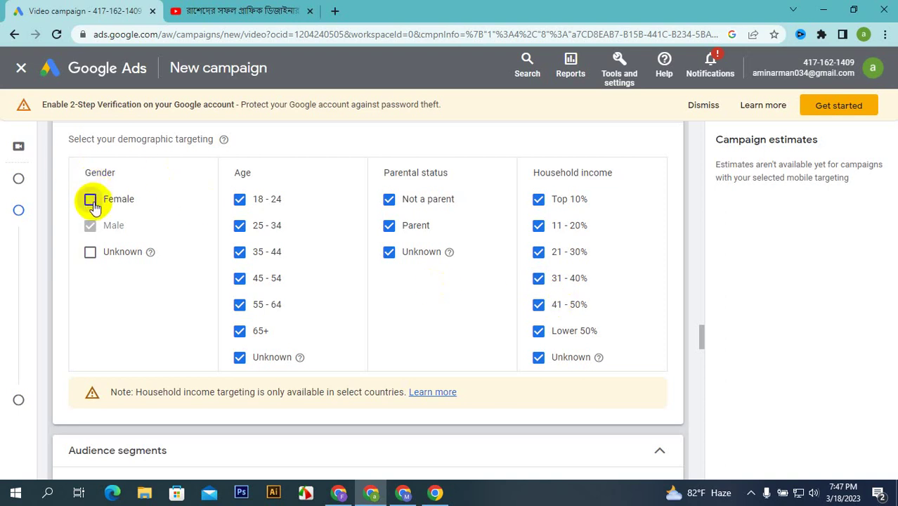
left_click(91, 252)
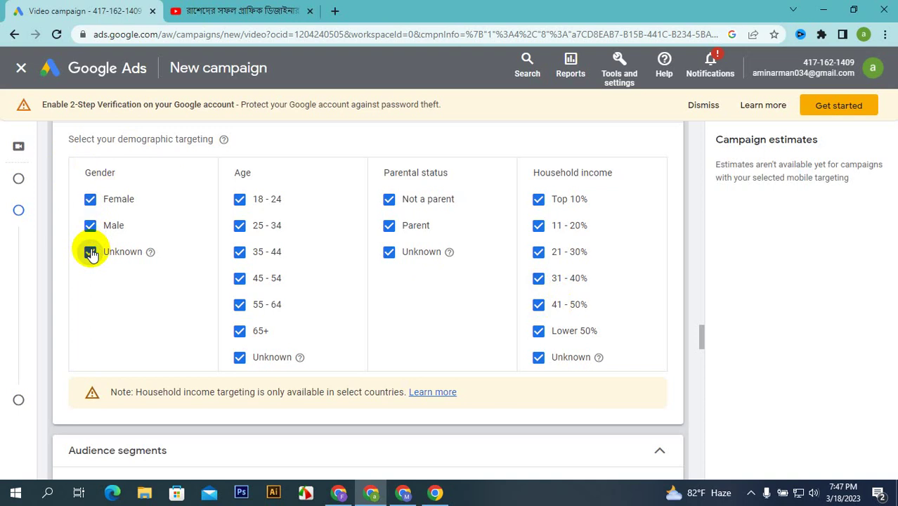
- Look over the Audience segments, Keywords and Topics sections down to Placements and Bid
scroll(259, 244, "down", 2)
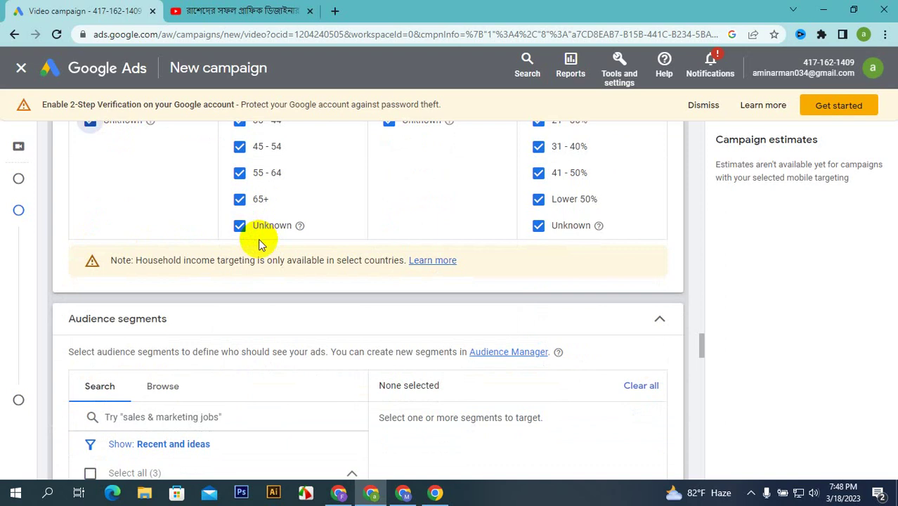
scroll(257, 239, "down", 5)
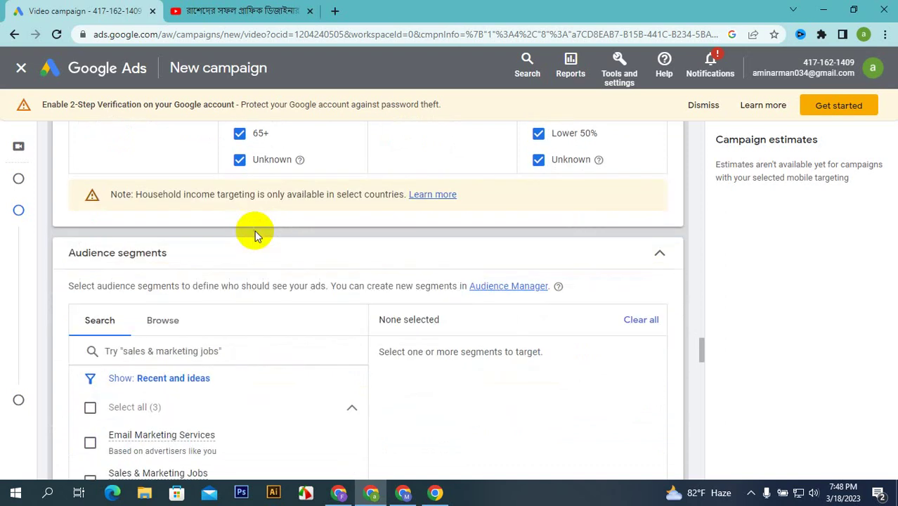
scroll(255, 232, "down", 4)
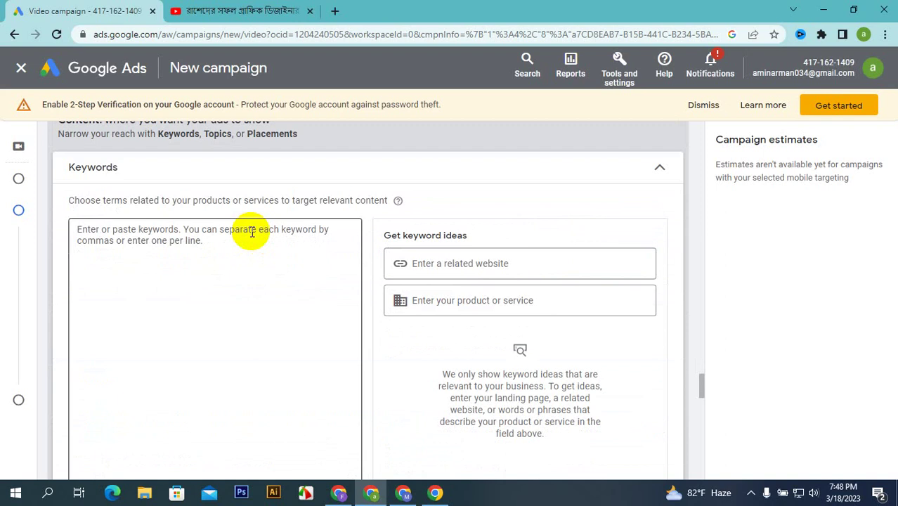
scroll(252, 232, "down", 8)
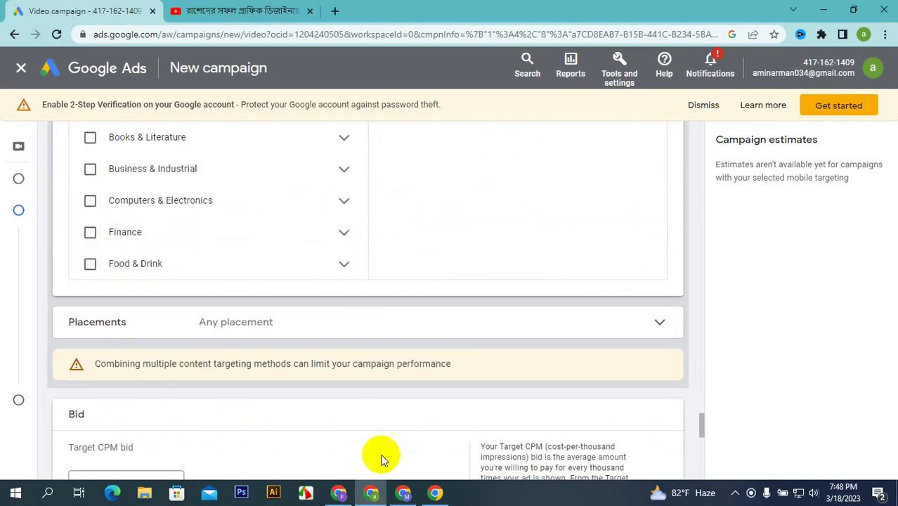
- Check the Google Meet call, return to the Google Ads campaign, and dismiss the presenting notification
left_click(403, 494)
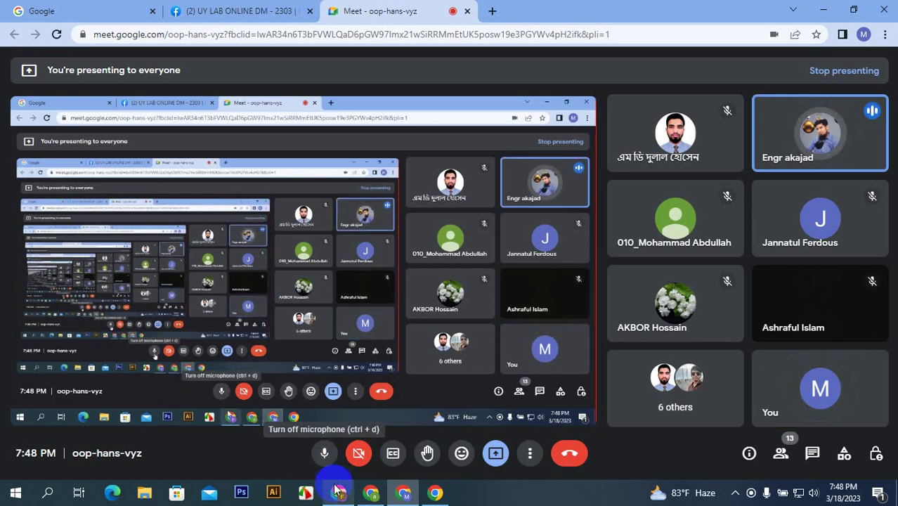
mouse_move(344, 497)
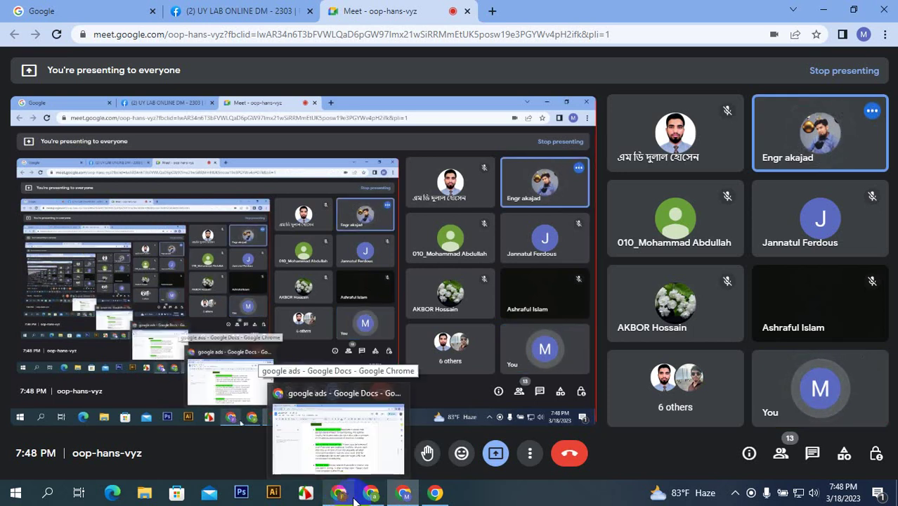
left_click(371, 494)
scroll(296, 316, "up", 10)
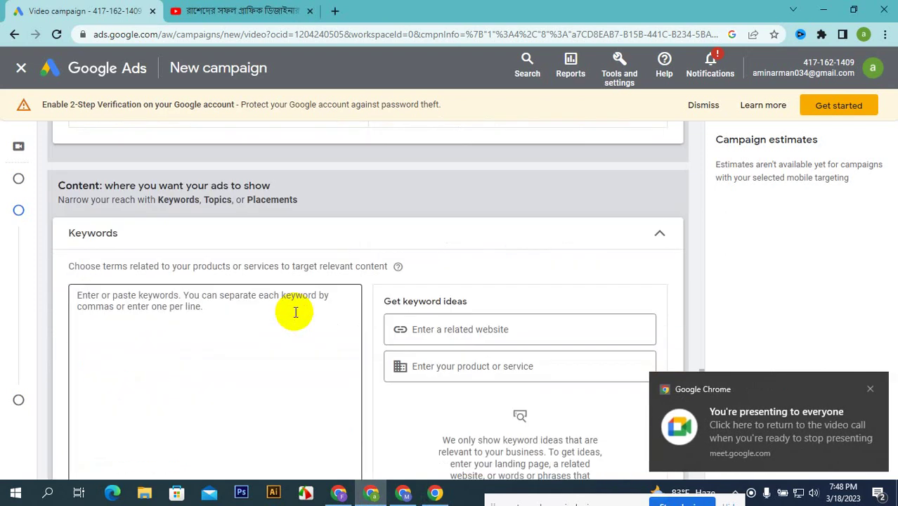
left_click(870, 391)
scroll(429, 325, "up", 5)
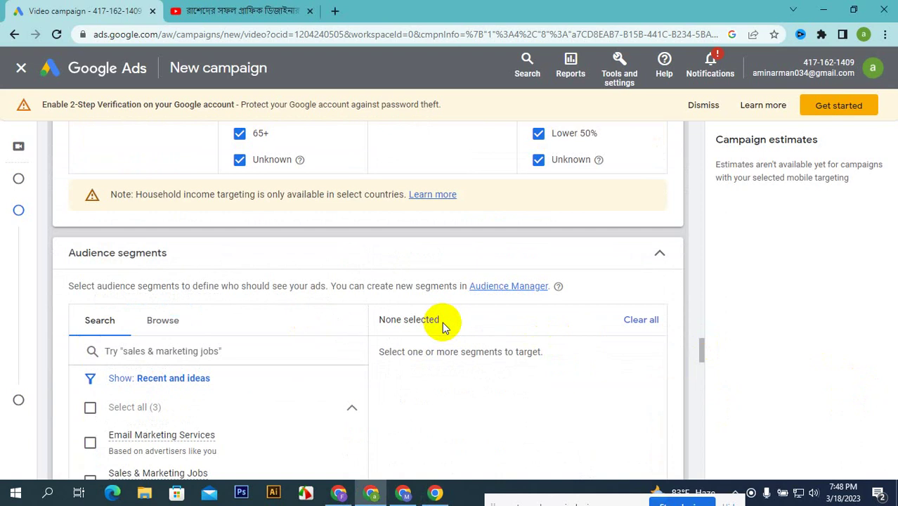
scroll(402, 291, "up", 5)
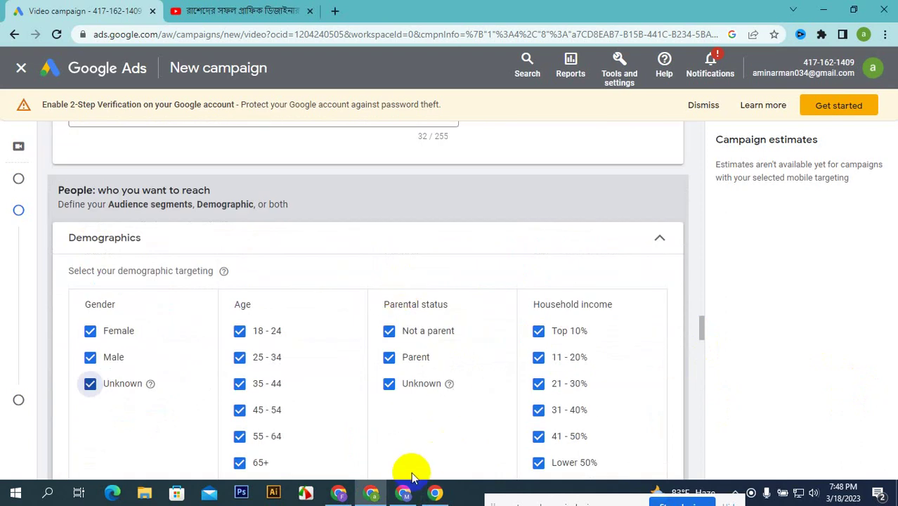
- Switch to Google Meet, admit the participant waiting to join, and return to the Google Ads campaign
left_click(413, 478)
left_click(577, 124)
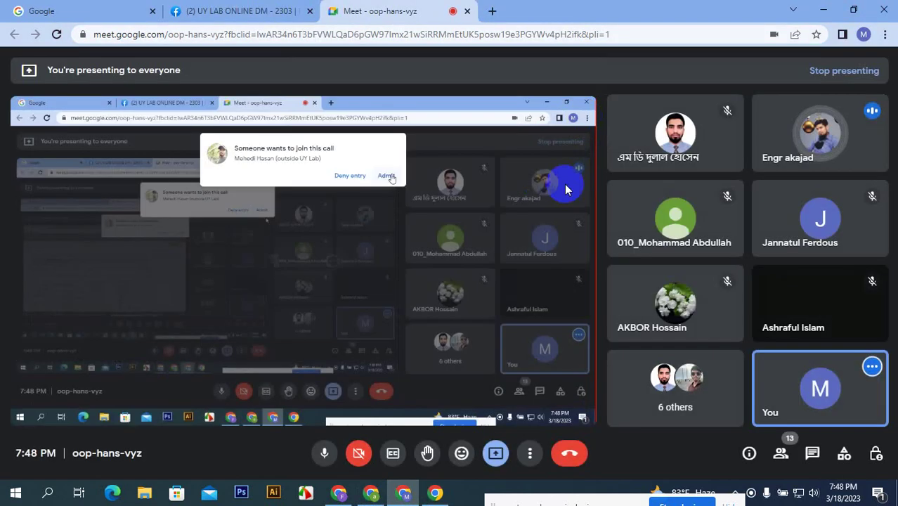
left_click(371, 492)
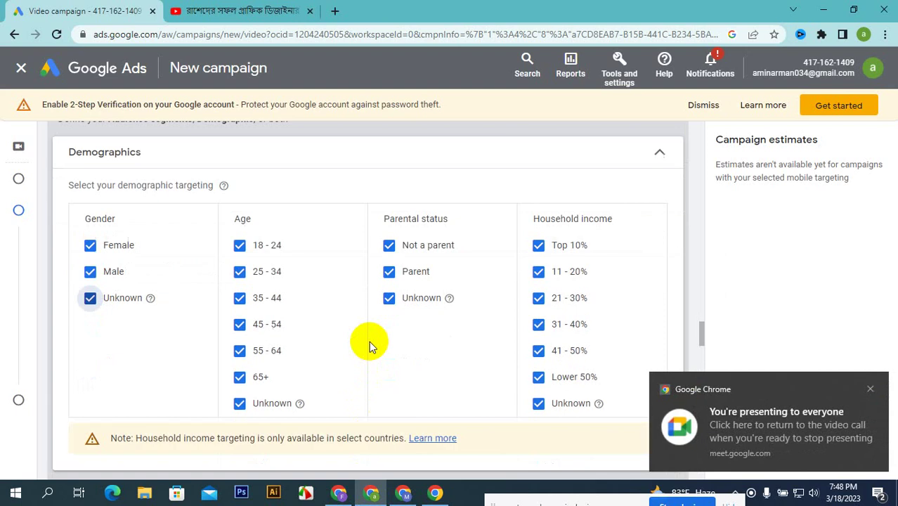
- Expand the Placements section of the ad group and activate its placement search
scroll(369, 341, "down", 10)
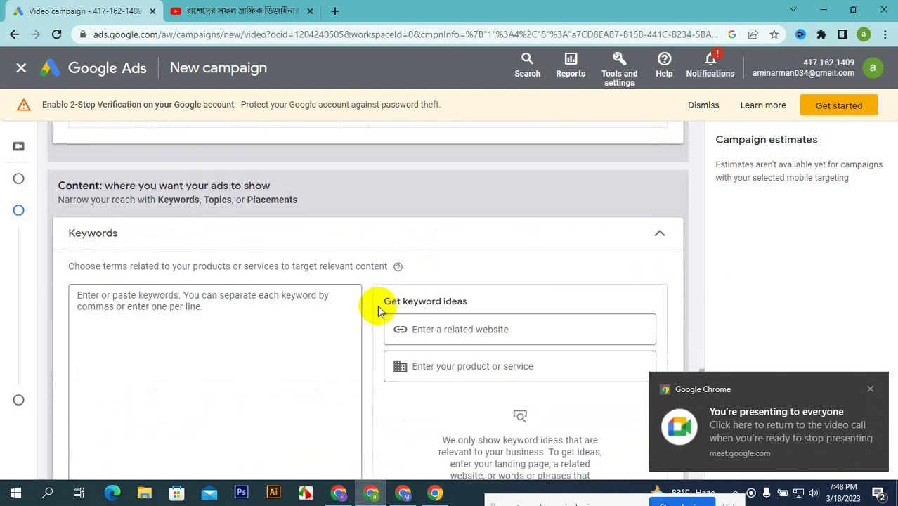
scroll(379, 310, "down", 10)
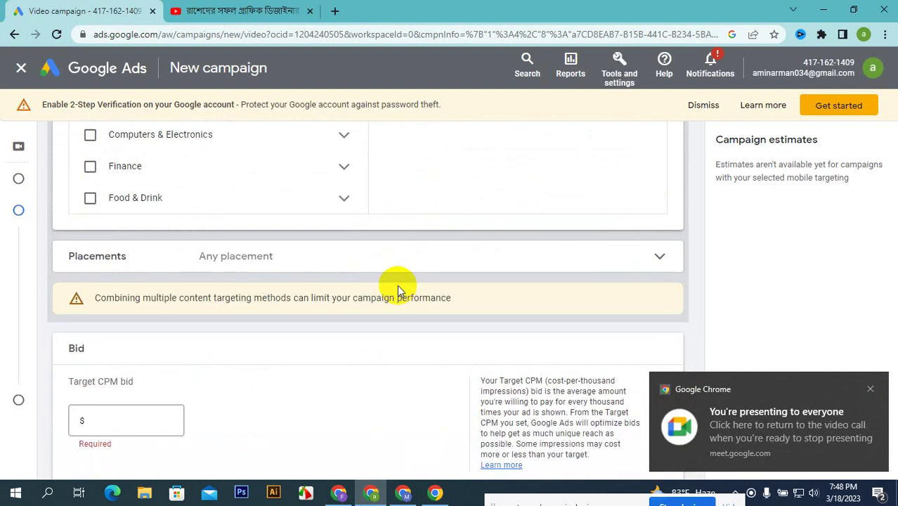
left_click(306, 263)
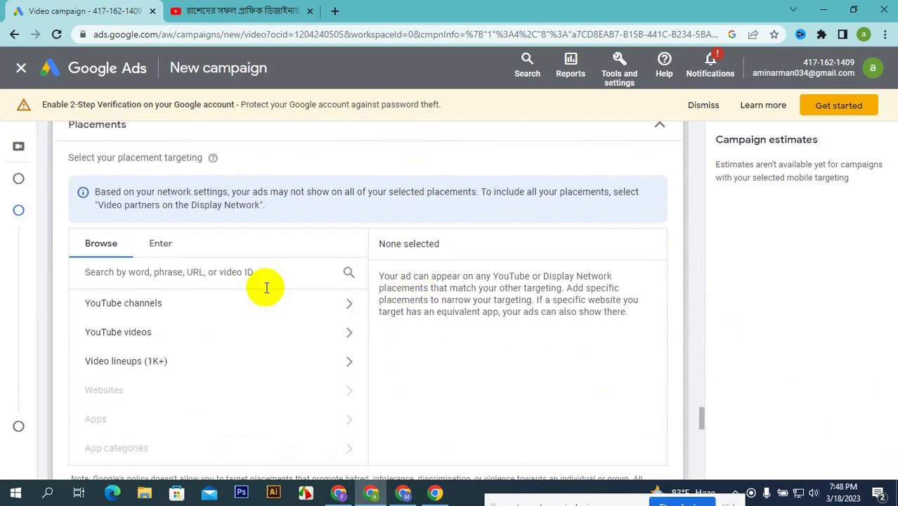
left_click(194, 273)
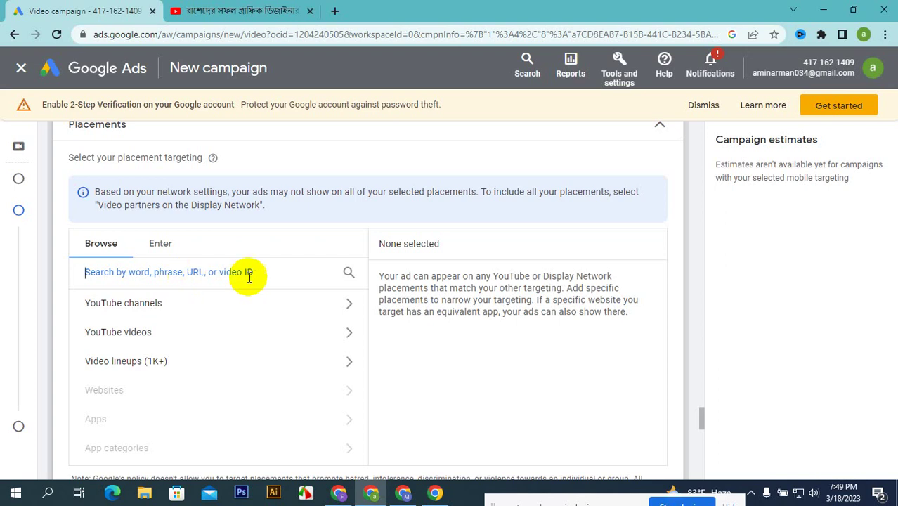
- Admit the newly waiting participant in Google Meet and return to the campaign's Placements section
left_click(404, 494)
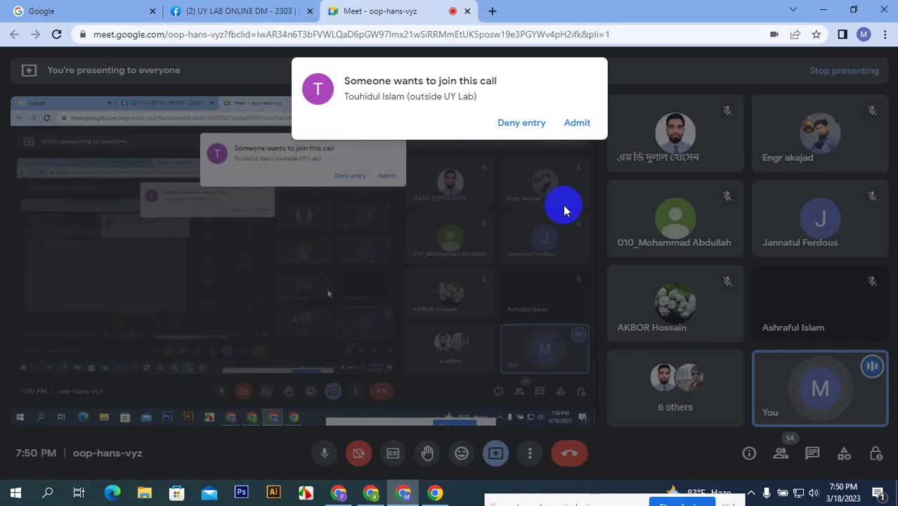
left_click(577, 123)
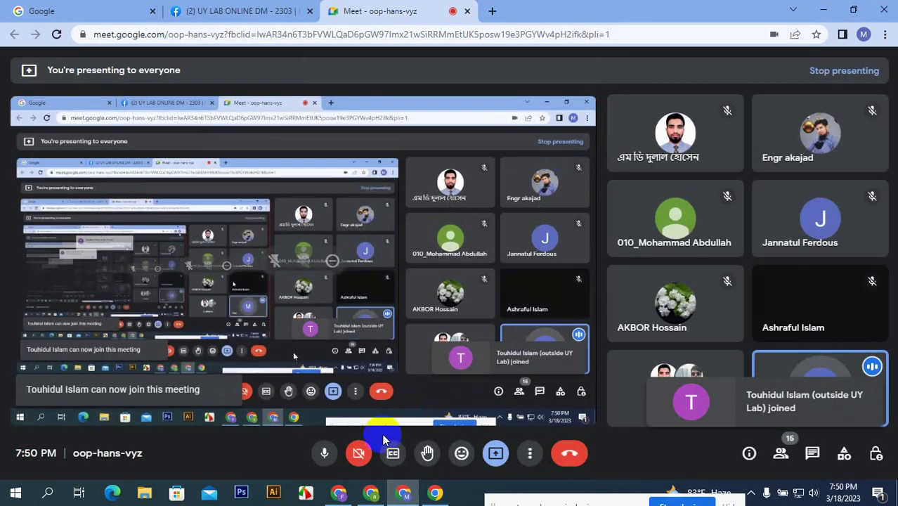
left_click(371, 494)
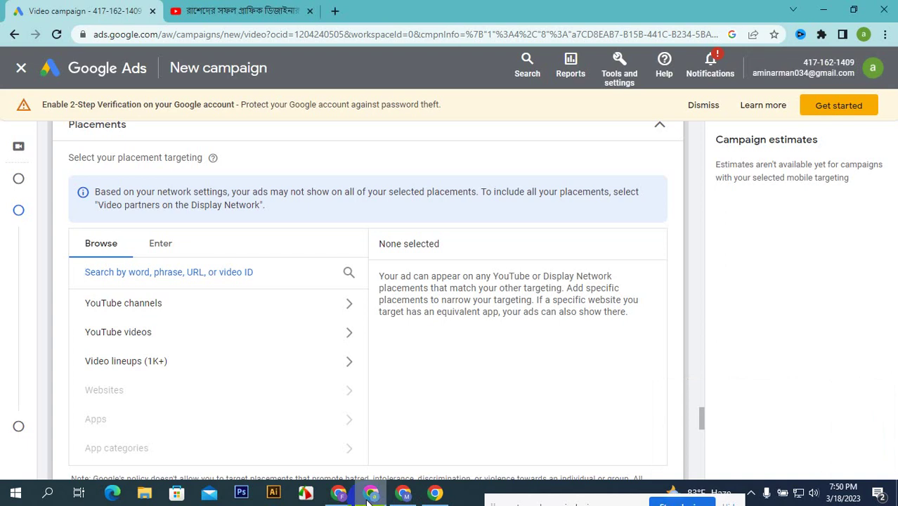
- Switch to the open YouTube video, go back to the "uy lab" search results, and open the UY LAB channel
left_click(218, 8)
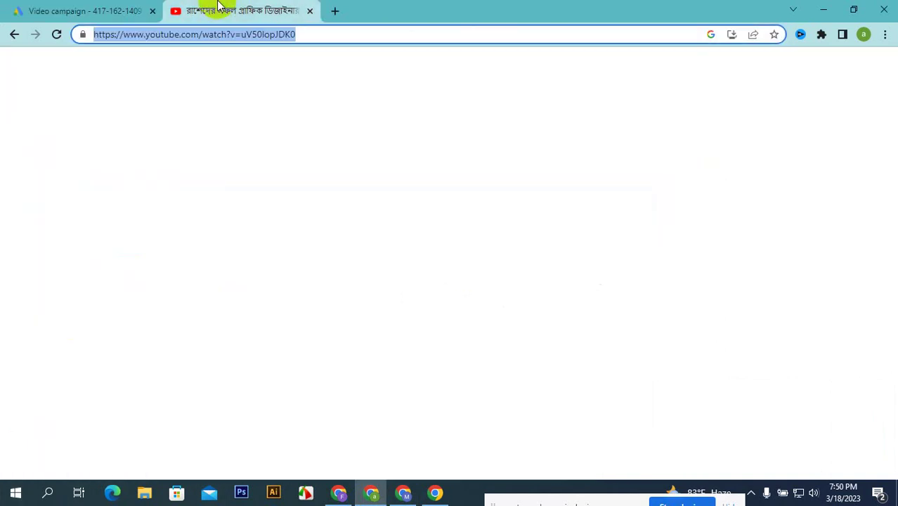
scroll(615, 249, "down", 4)
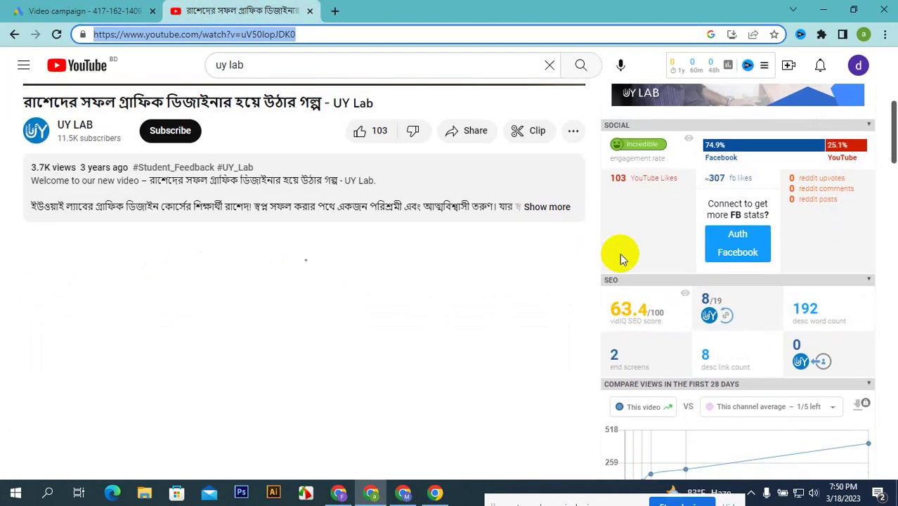
scroll(621, 254, "down", 2)
scroll(621, 255, "up", 7)
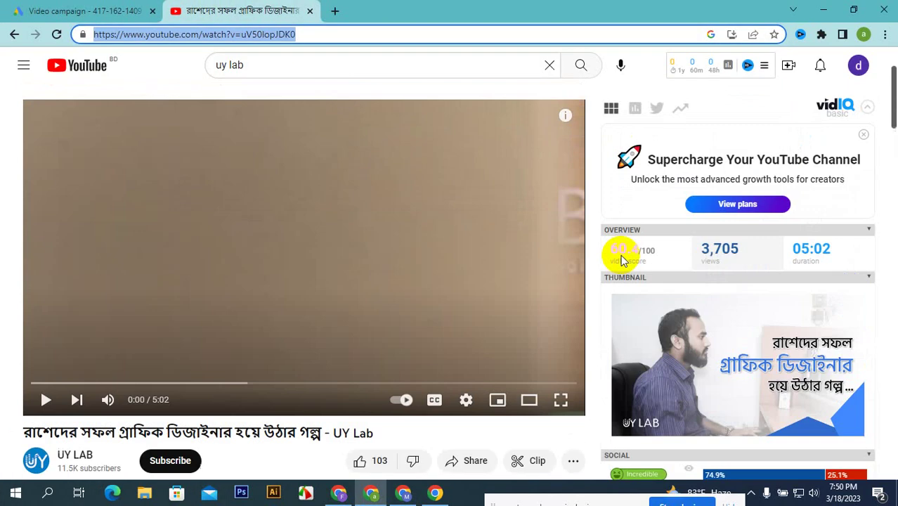
left_click(15, 33)
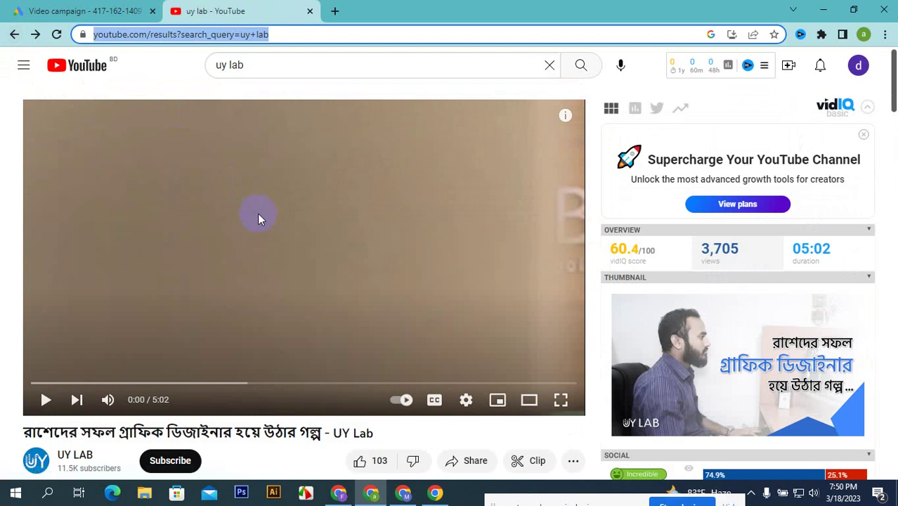
scroll(261, 206, "up", 4)
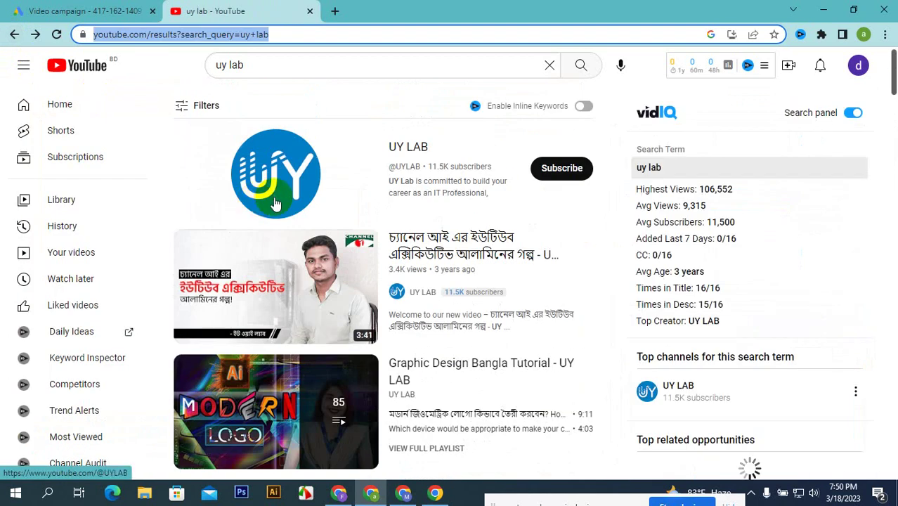
left_click(275, 204)
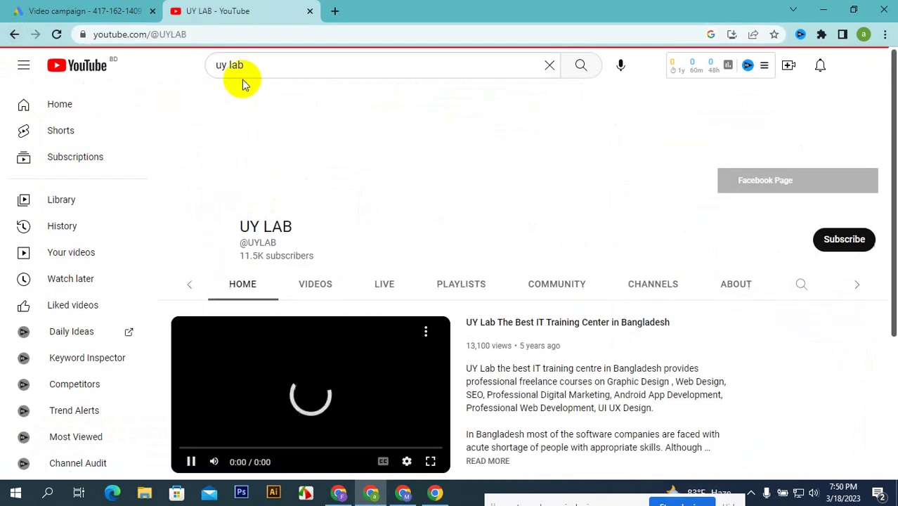
- Copy the UY LAB channel's URL and pause the channel's intro video
left_click(244, 31)
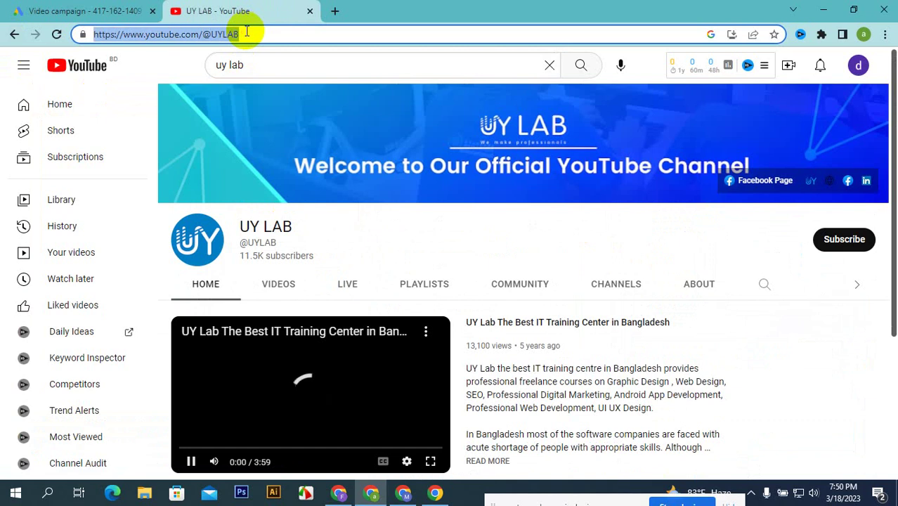
right_click(246, 32)
left_click(284, 124)
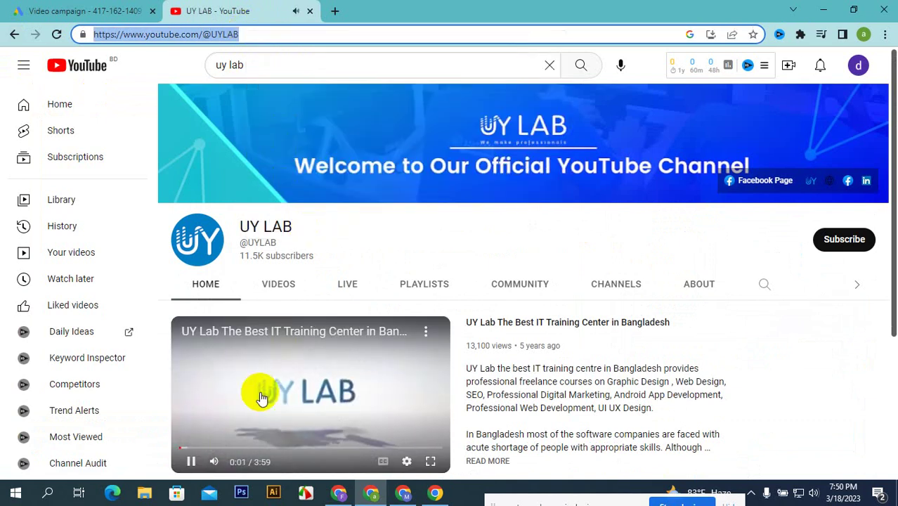
left_click(190, 462)
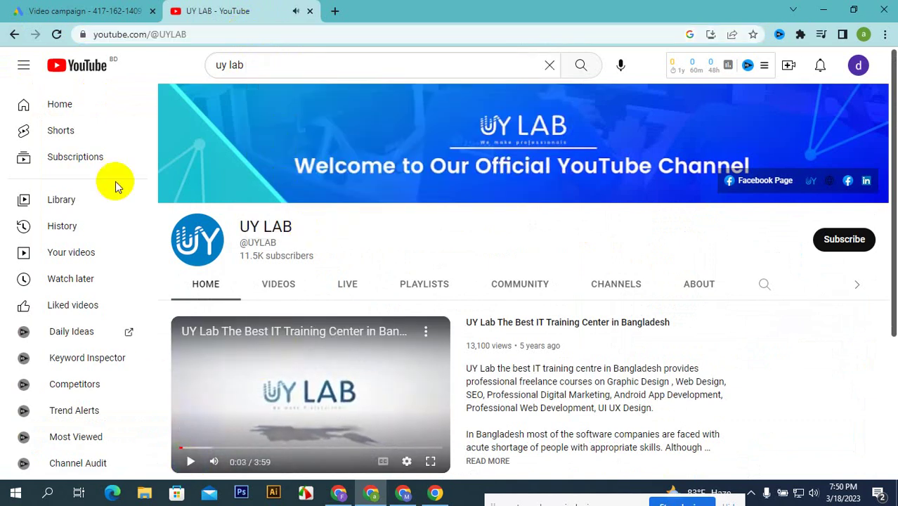
left_click(85, 11)
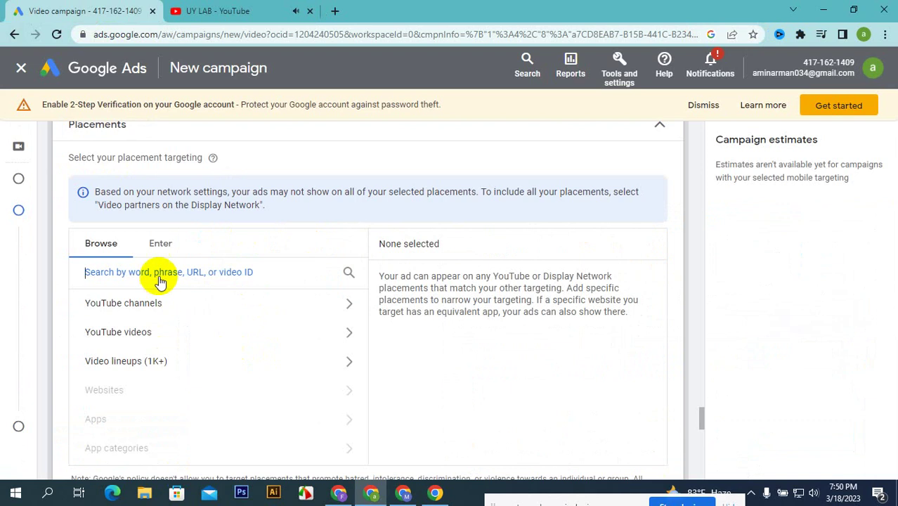
right_click(161, 273)
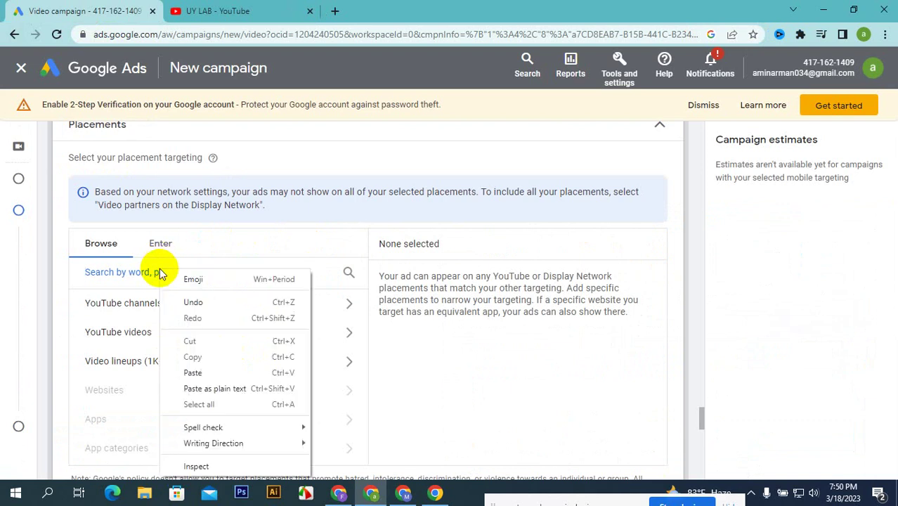
left_click(234, 374)
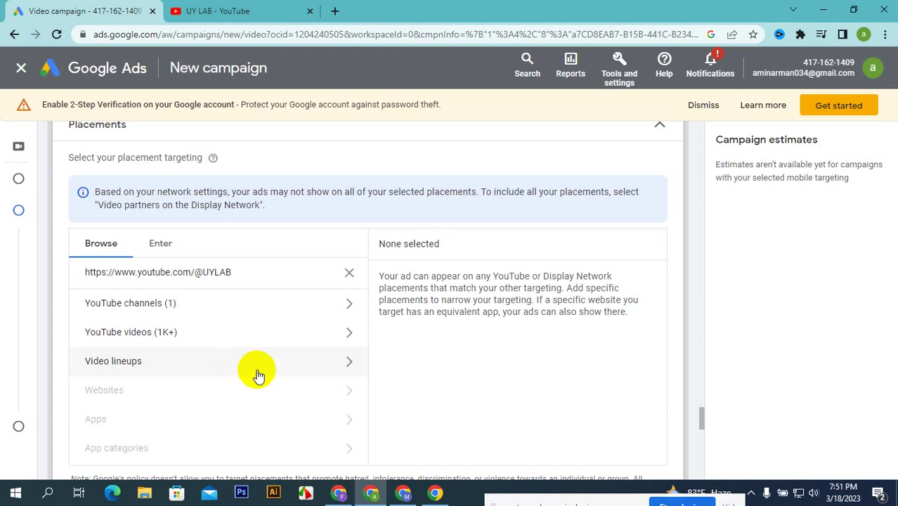
left_click(351, 272)
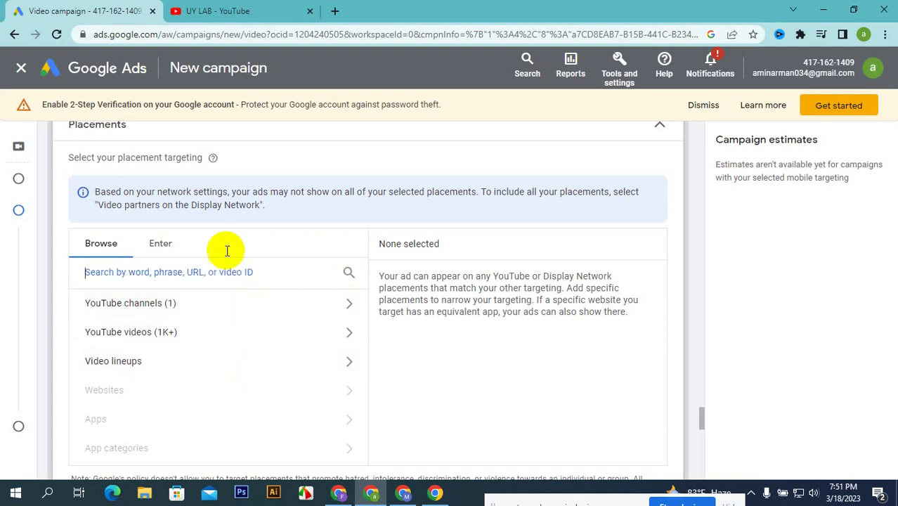
left_click(160, 247)
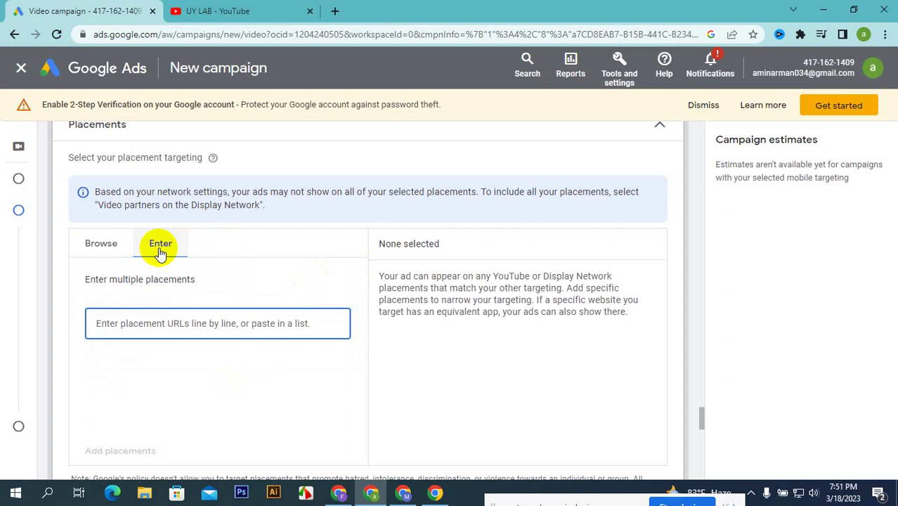
right_click(185, 324)
left_click(222, 223)
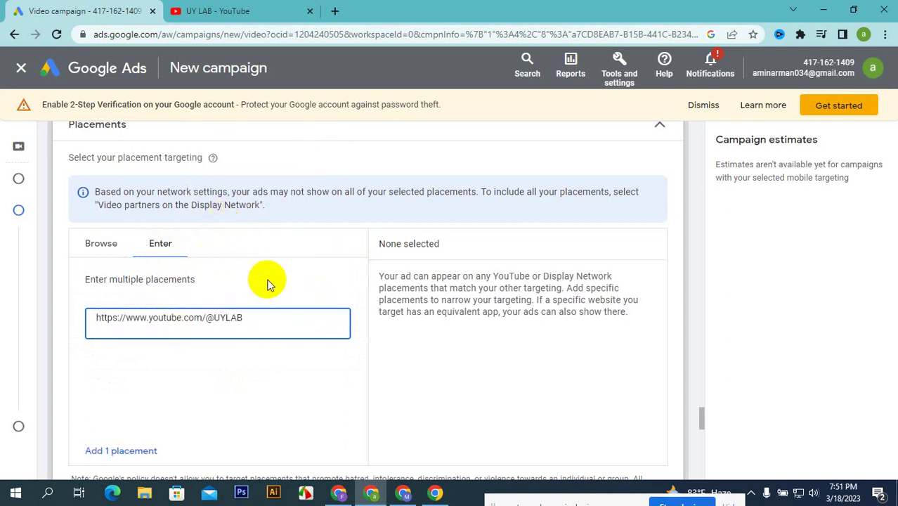
- Switch to Google Meet, admit the waiting participant, and return to the Google Ads campaign
left_click(402, 495)
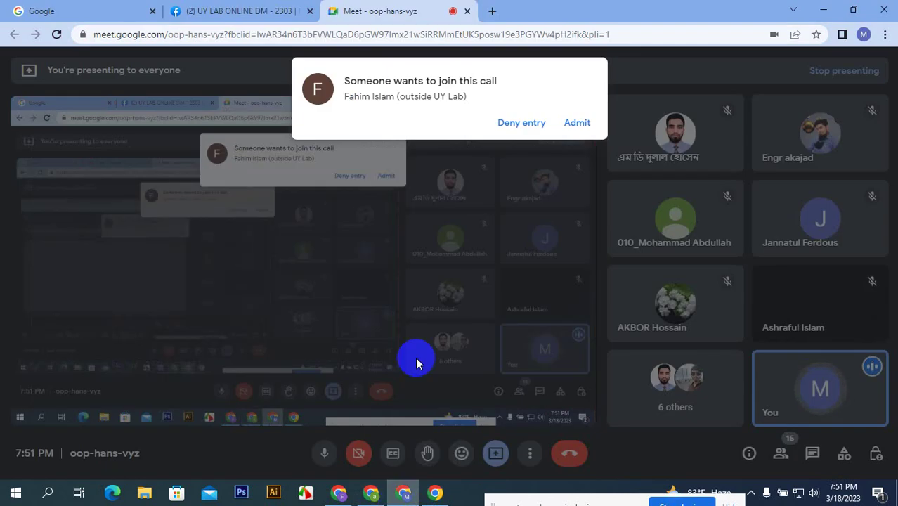
left_click(576, 124)
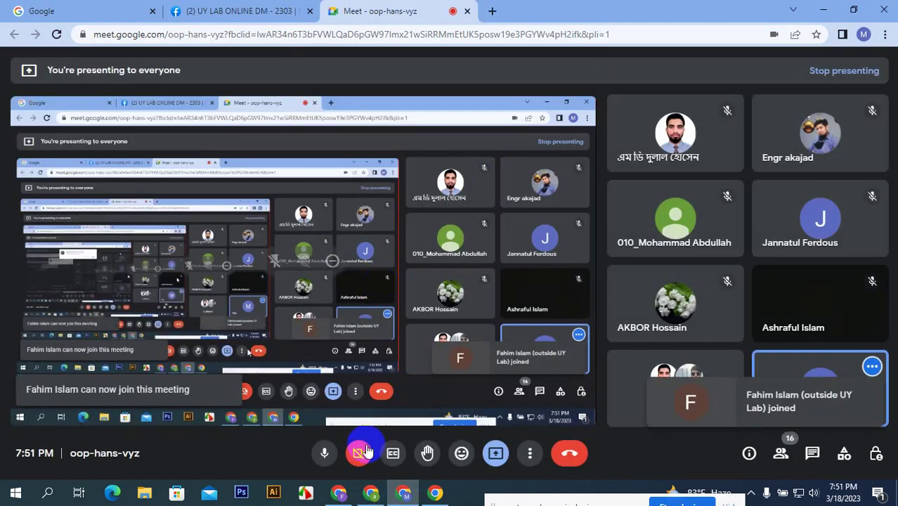
left_click(370, 494)
- Add the entered UY LAB channel URL as a placement of the ad group
scroll(231, 375, "down", 2)
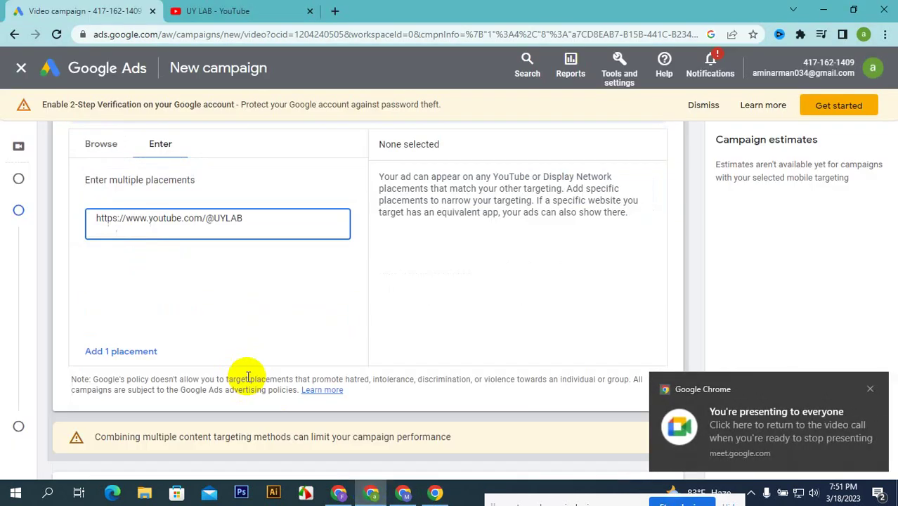
left_click(130, 320)
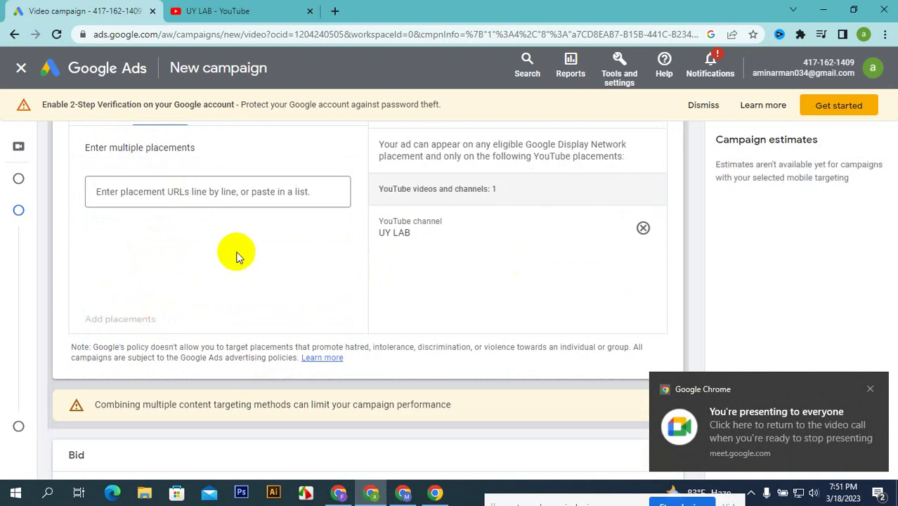
scroll(445, 246, "up", 1)
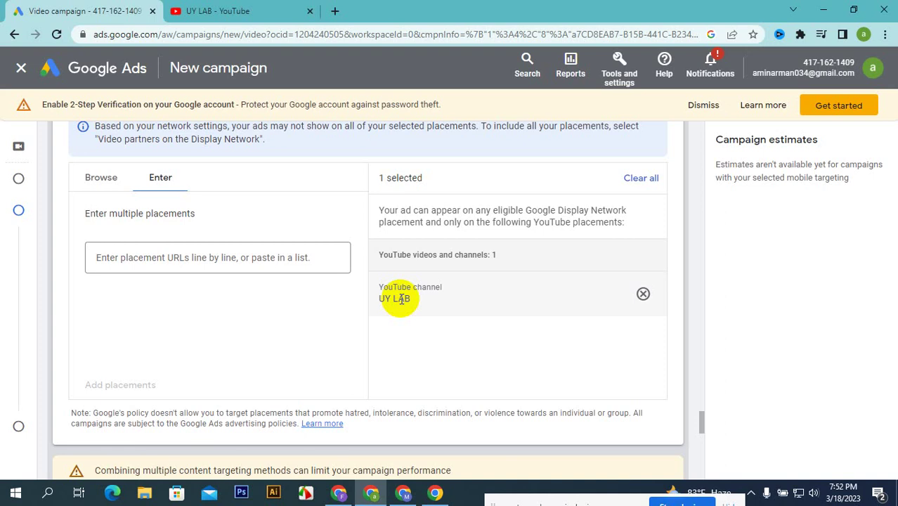
- Activate the Target CPM bid, examine the ad rank pricing chart in the "google ads" Google Docs document, and return to the bid
scroll(336, 228, "down", 4)
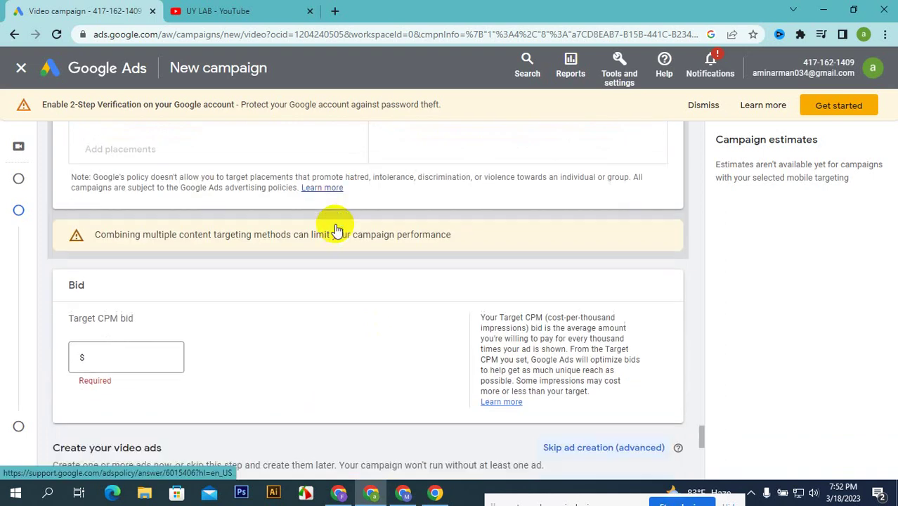
left_click(152, 331)
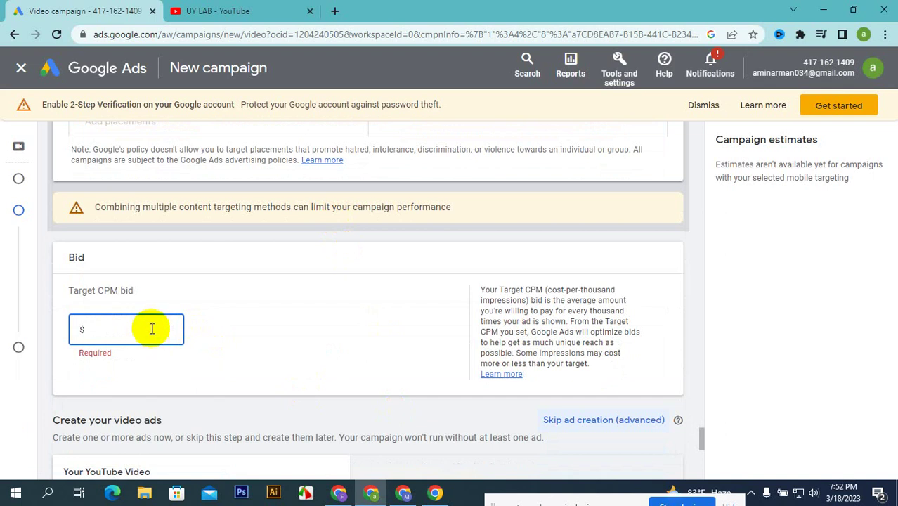
left_click(339, 493)
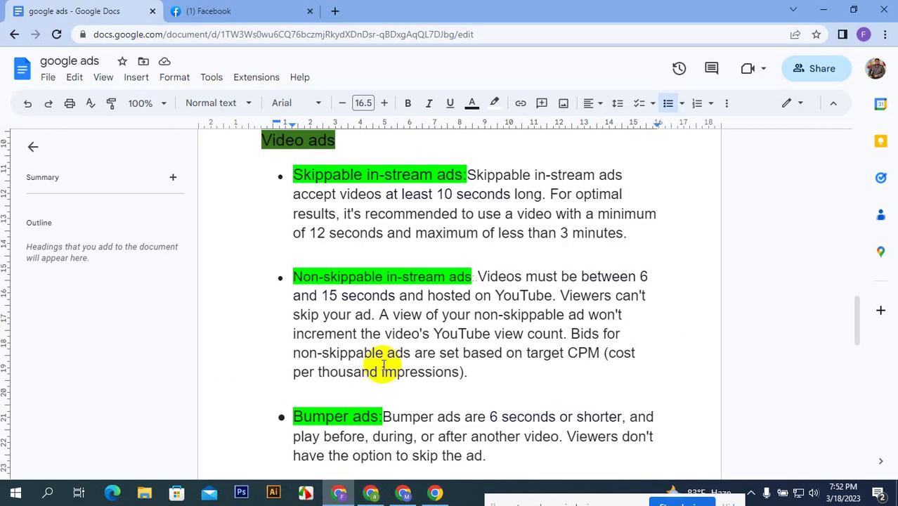
scroll(384, 364, "up", 15)
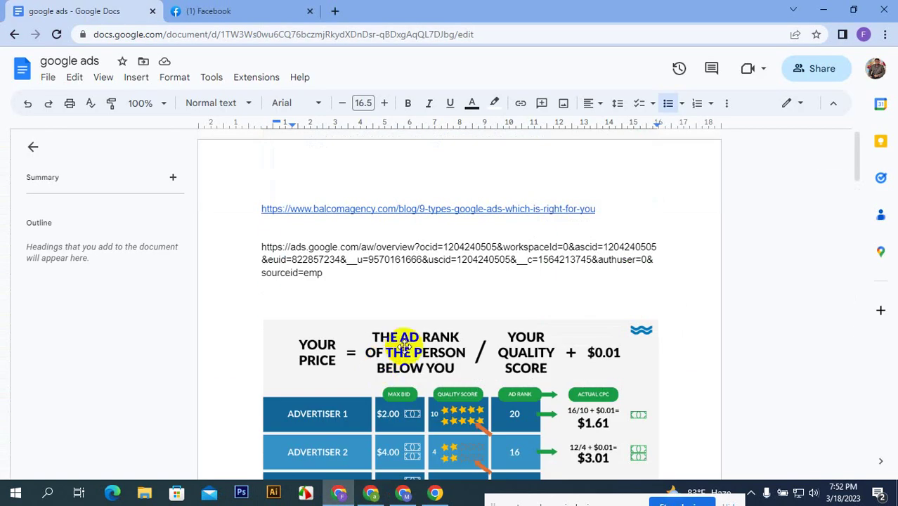
scroll(457, 341, "down", 2)
scroll(629, 316, "down", 1)
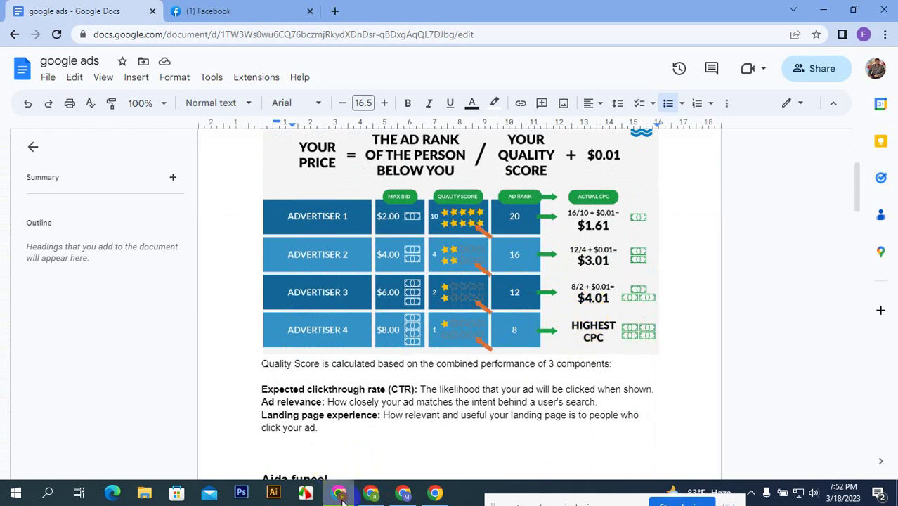
left_click(368, 495)
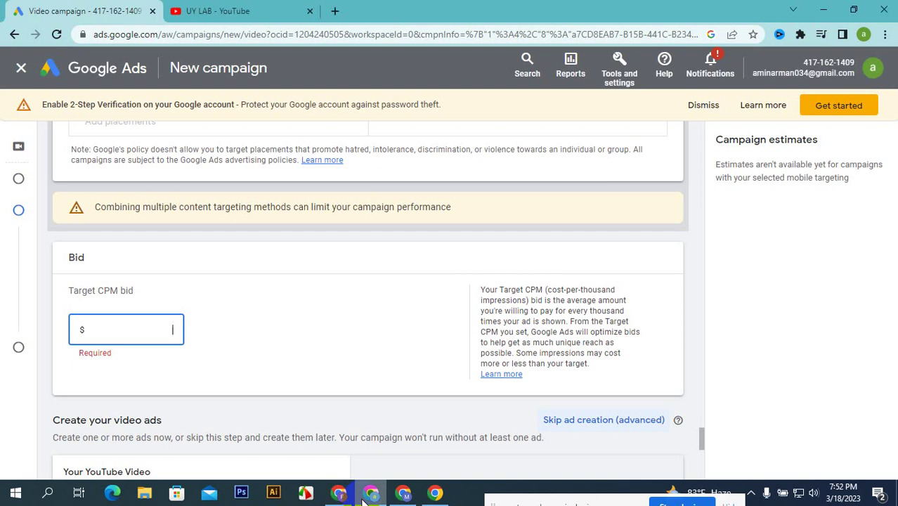
left_click(159, 331)
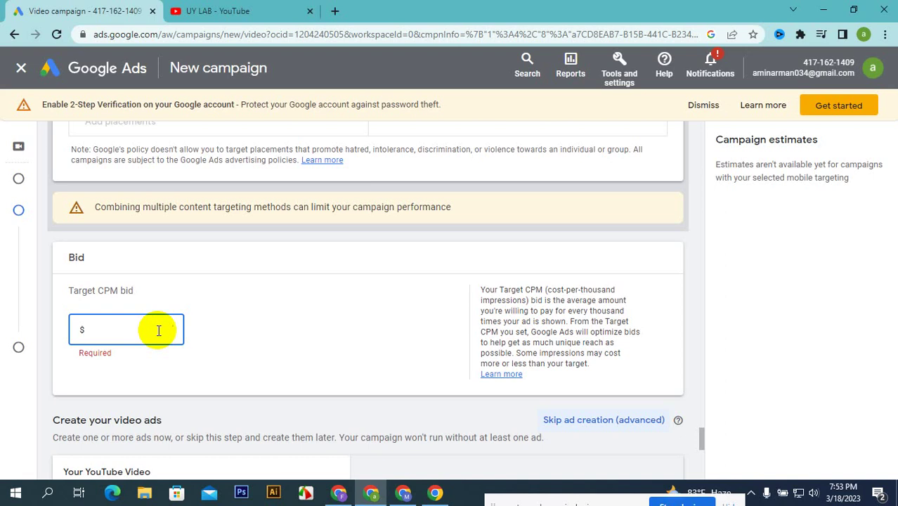
- Examine the video ad creation section through to the end of the campaign form, and activate its YouTube video search
scroll(243, 288, "down", 2)
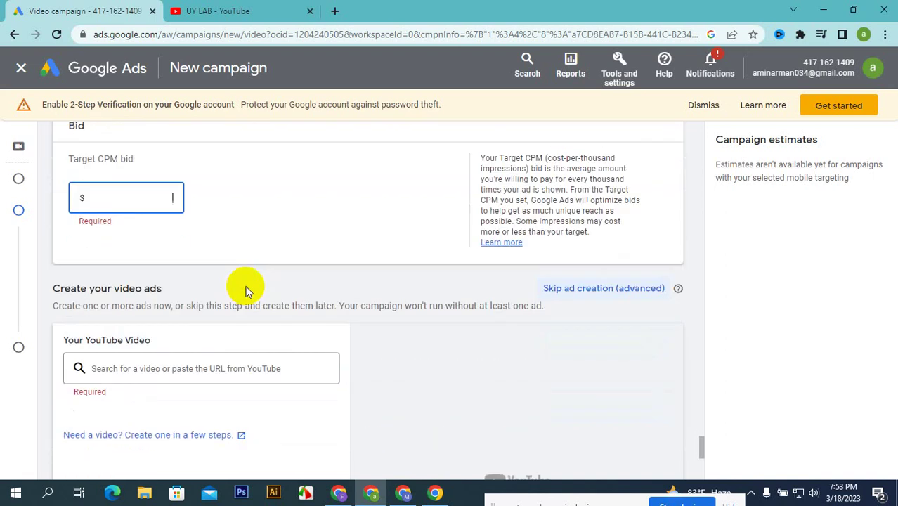
scroll(248, 302, "down", 2)
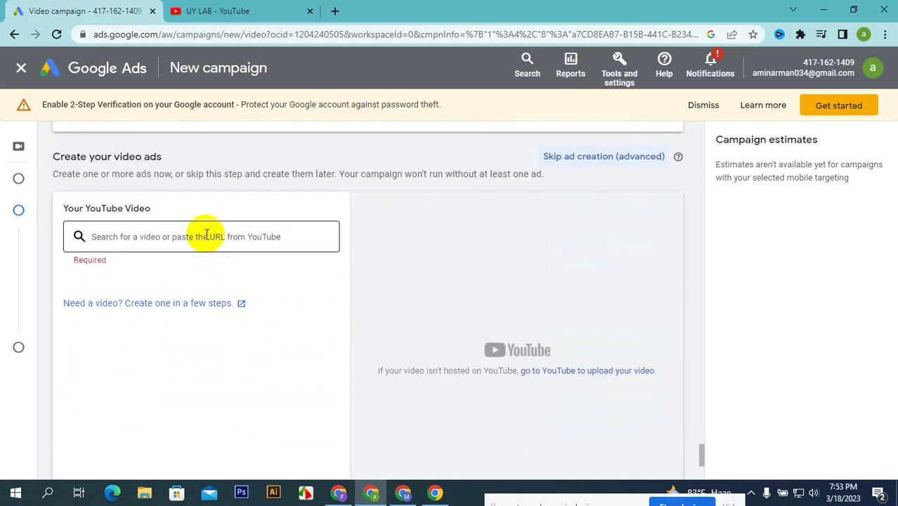
scroll(211, 246, "down", 3)
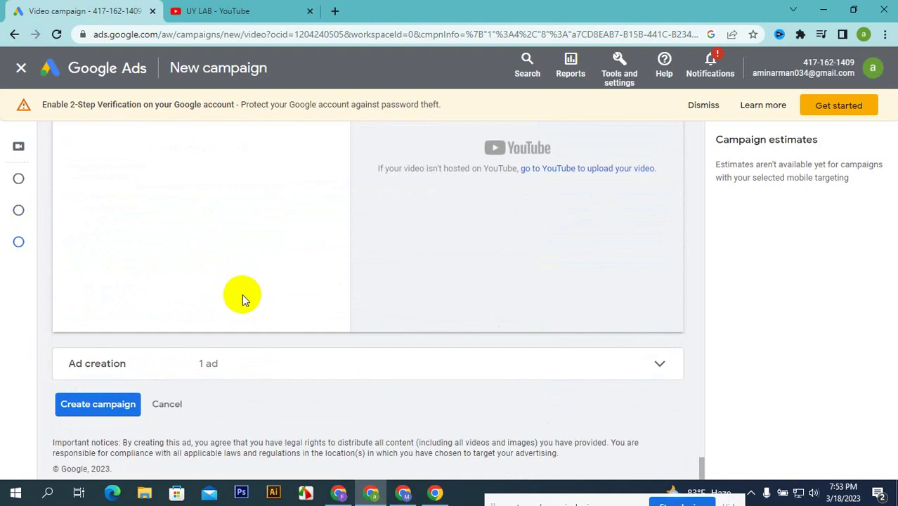
scroll(242, 294, "up", 5)
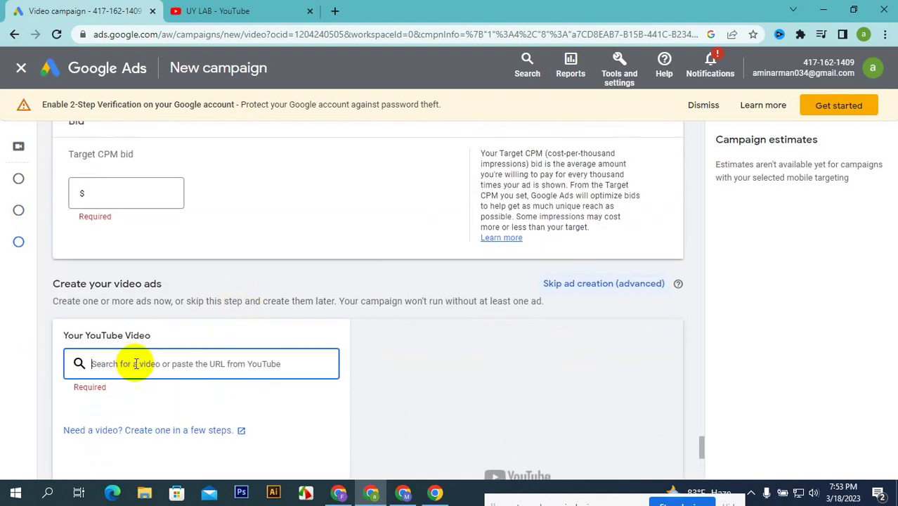
- Switch to the UY LAB channel on YouTube, open one of its videos, and pause playback
left_click(218, 11)
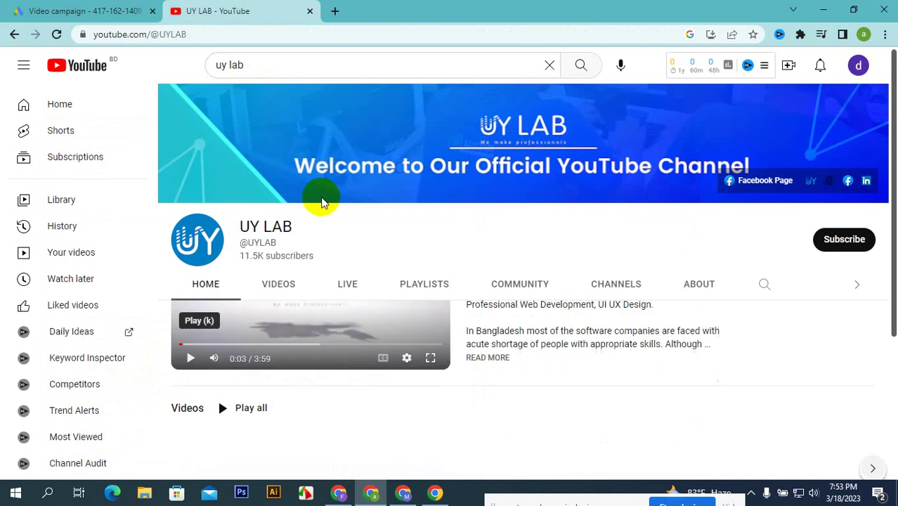
scroll(337, 267, "down", 3)
left_click(277, 375)
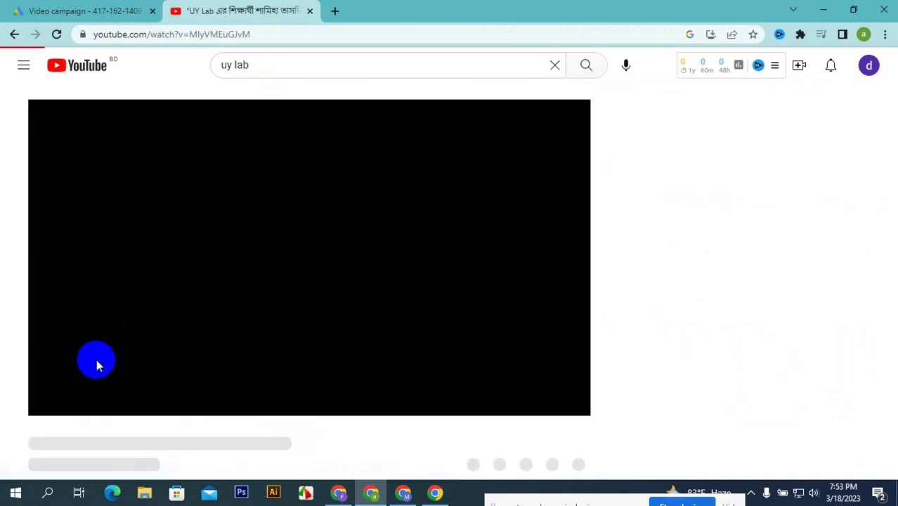
left_click(45, 399)
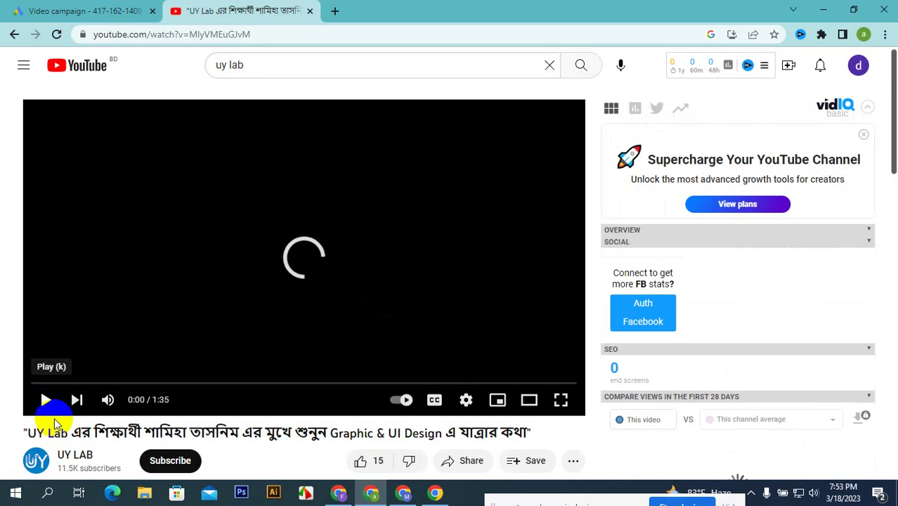
- Copy the full URL of the opened UY LAB video
left_click(263, 34)
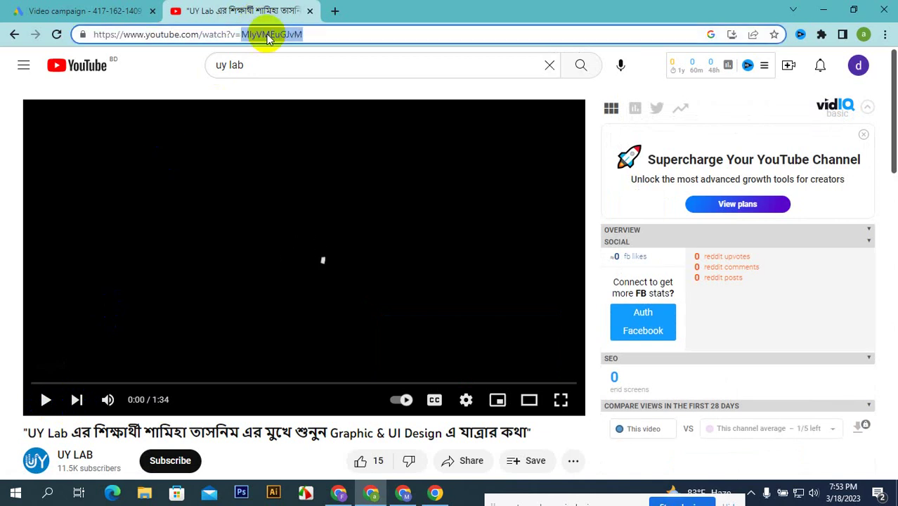
left_click(314, 34)
left_click_drag(313, 34, 145, 33)
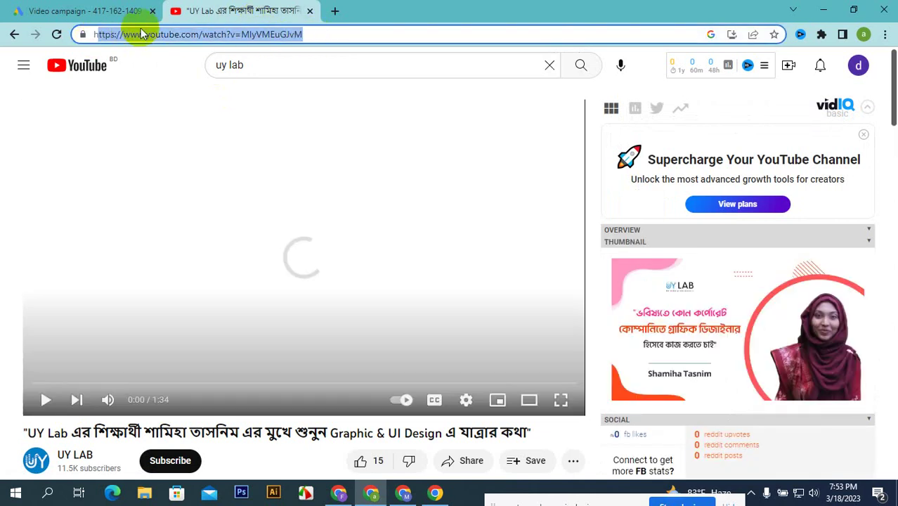
right_click(142, 34)
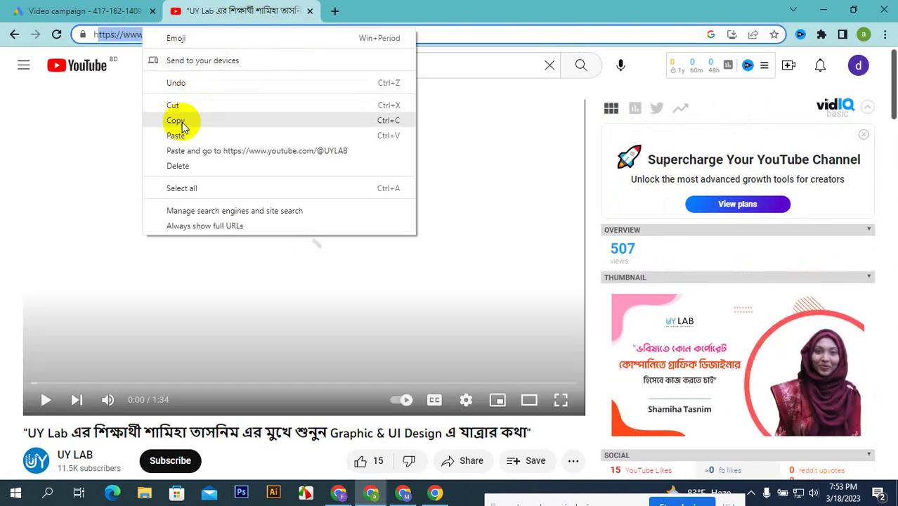
left_click(423, 30)
key("shift+Home")
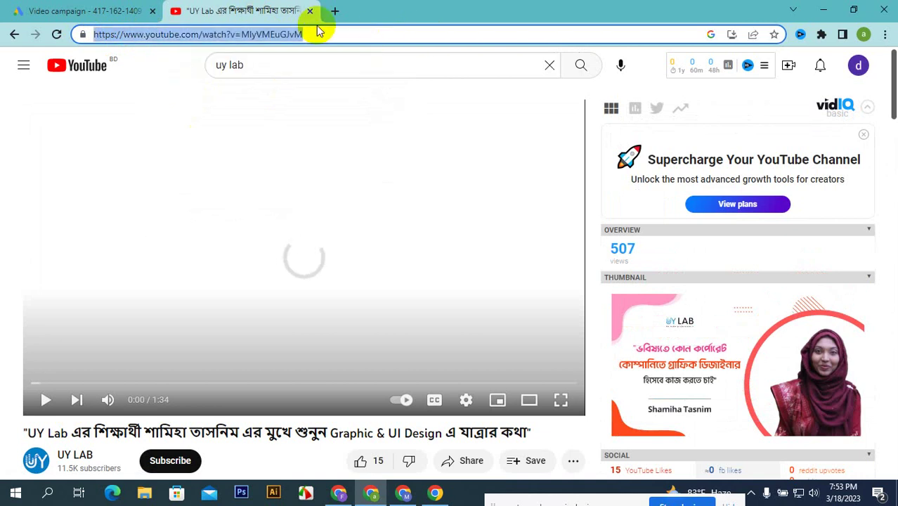
right_click(287, 34)
left_click(287, 121)
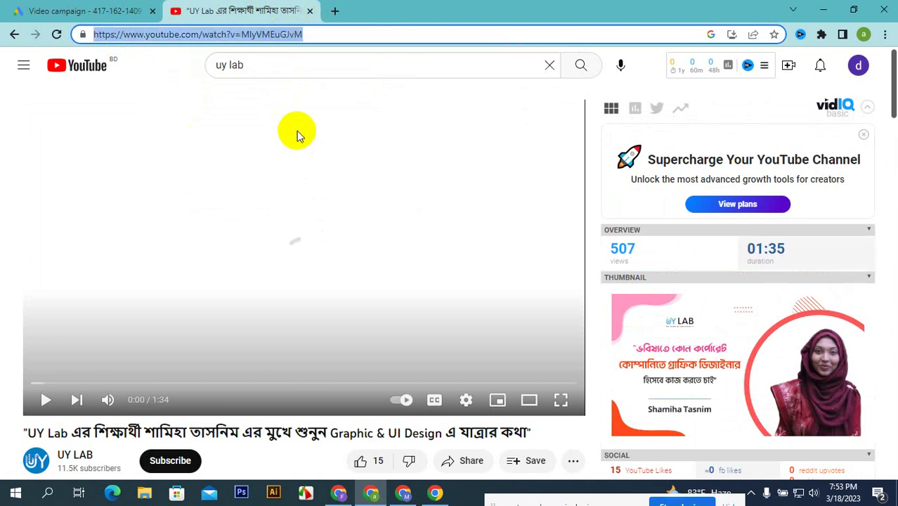
- Use the copied UY LAB video URL as the ad's YouTube video in the campaign, and review its ad format and URL settings
left_click(81, 7)
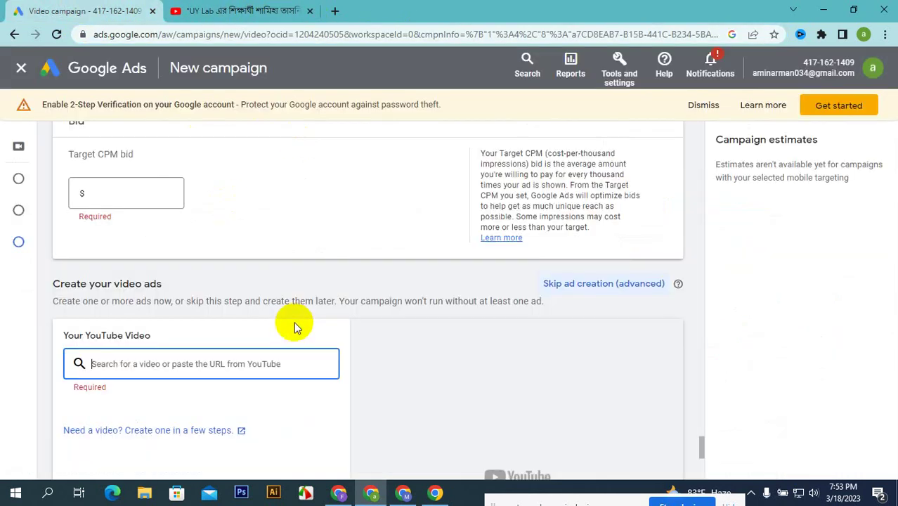
right_click(181, 365)
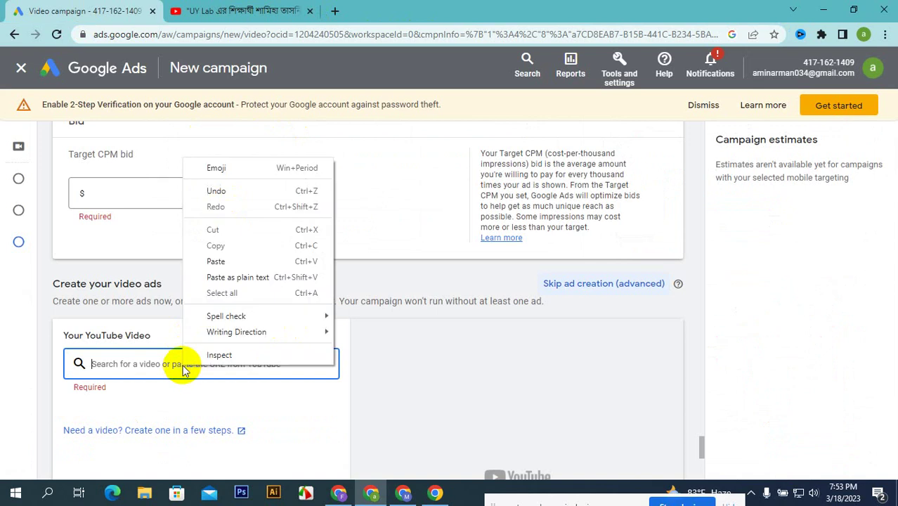
left_click(235, 261)
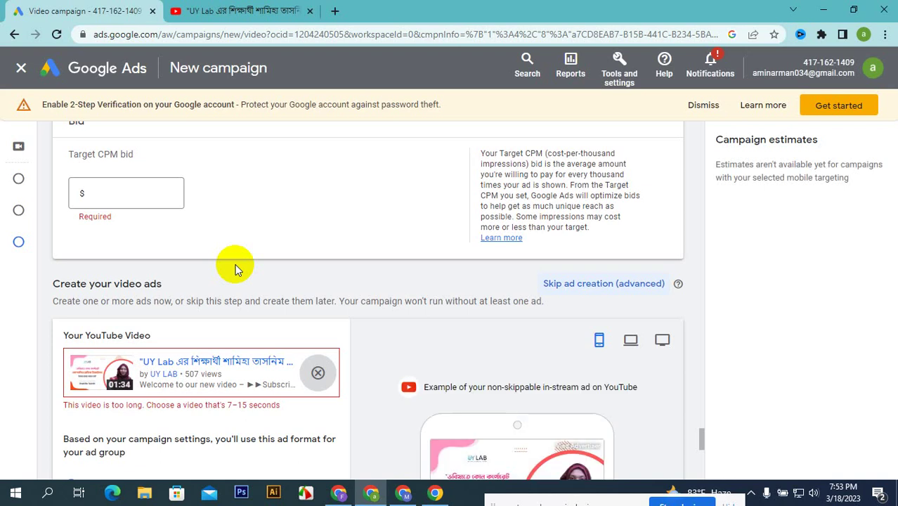
scroll(241, 266, "down", 1)
scroll(242, 266, "down", 1)
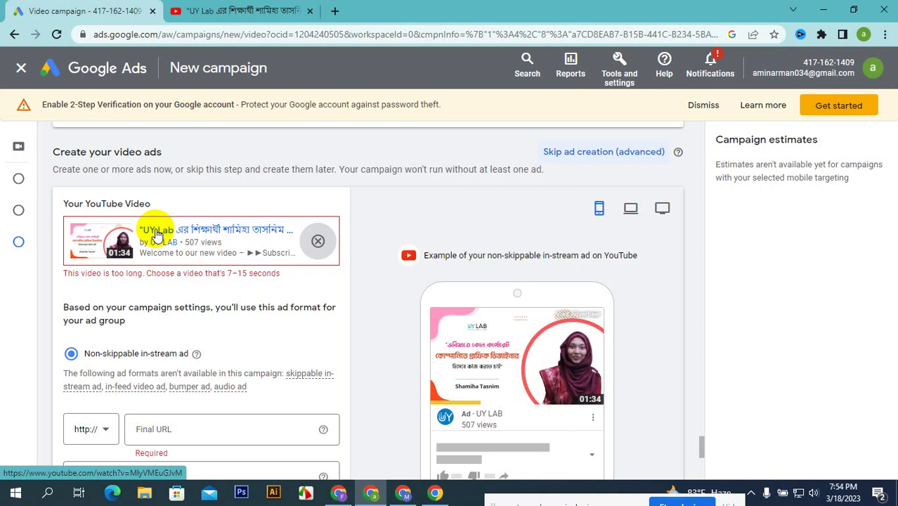
scroll(149, 321, "down", 1)
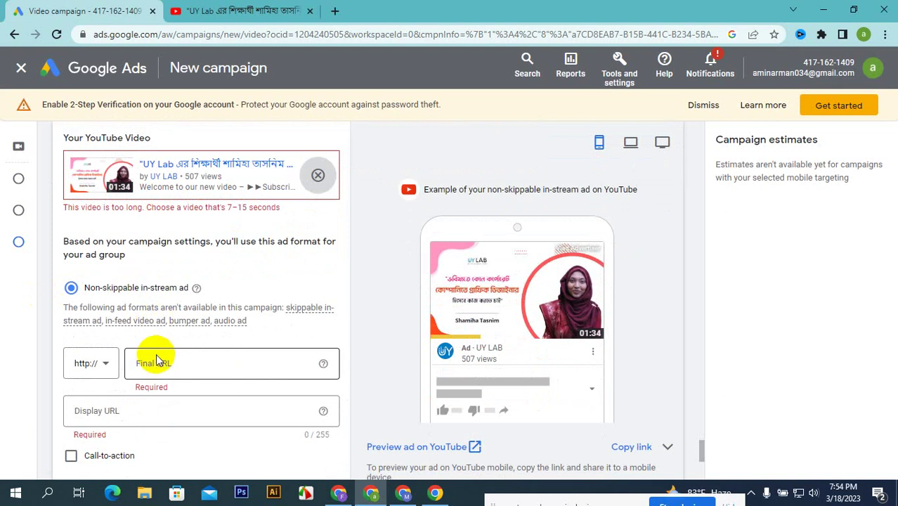
- Switch to YouTube, search for "uy lab", and open the UY LAB channel page
left_click(173, 360)
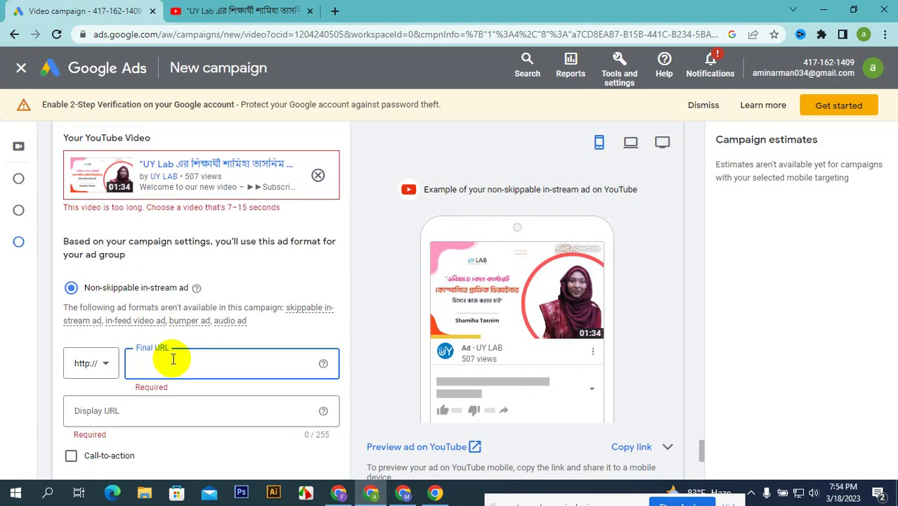
left_click(197, 10)
left_click(196, 34)
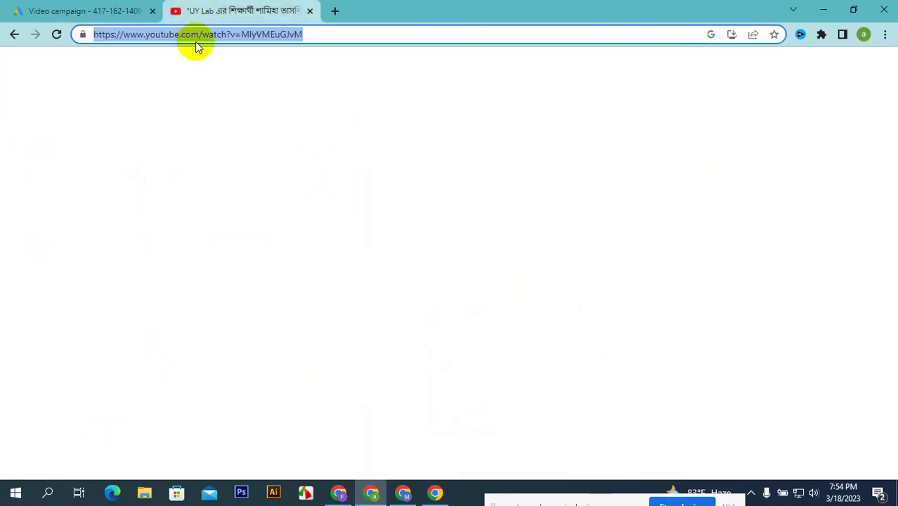
left_click(351, 66)
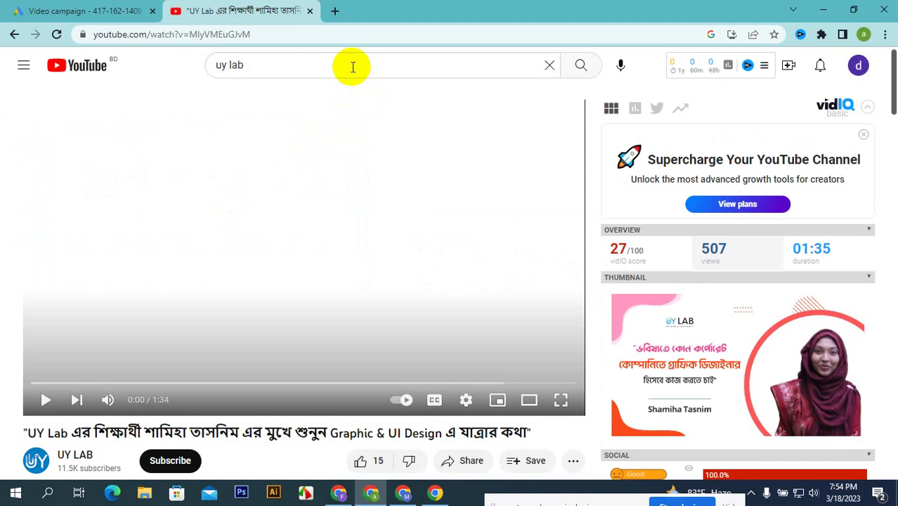
key("Return")
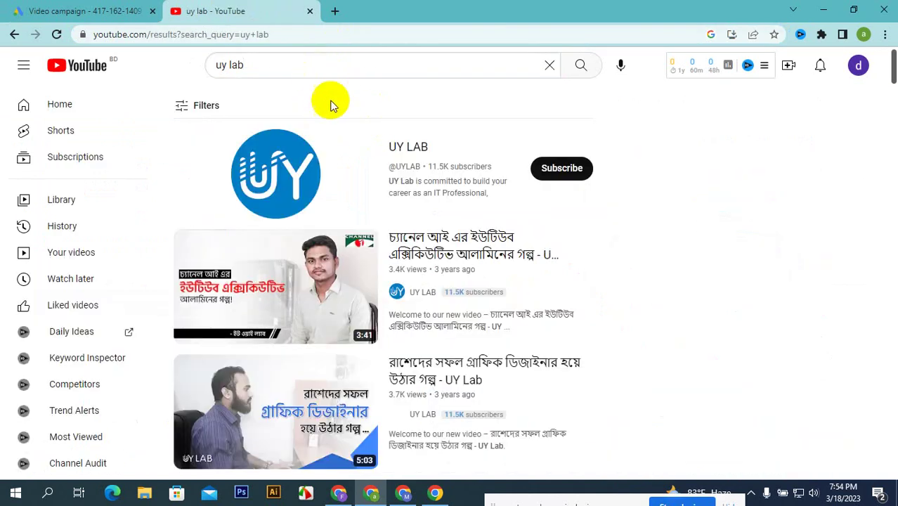
left_click(282, 172)
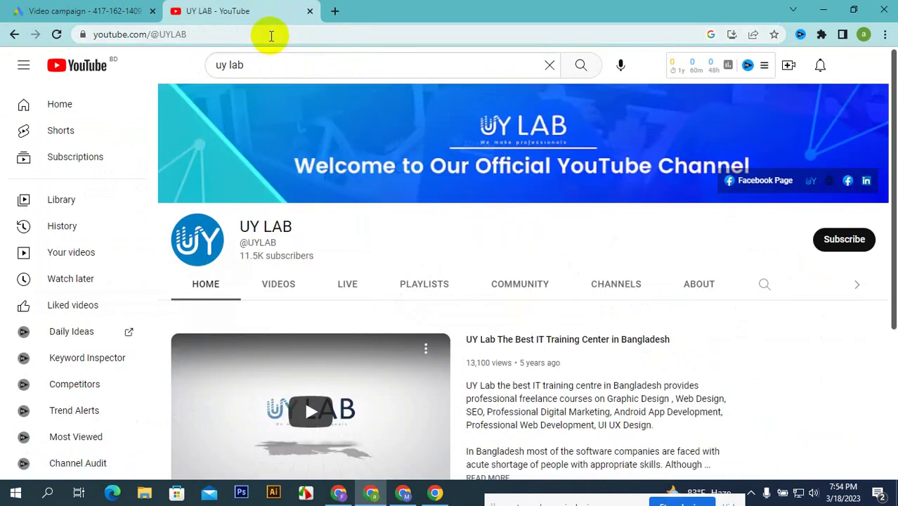
- Copy the UY LAB channel page's URL and use it as the ad's Final URL in the Google Ads campaign
left_click(268, 34)
right_click(269, 34)
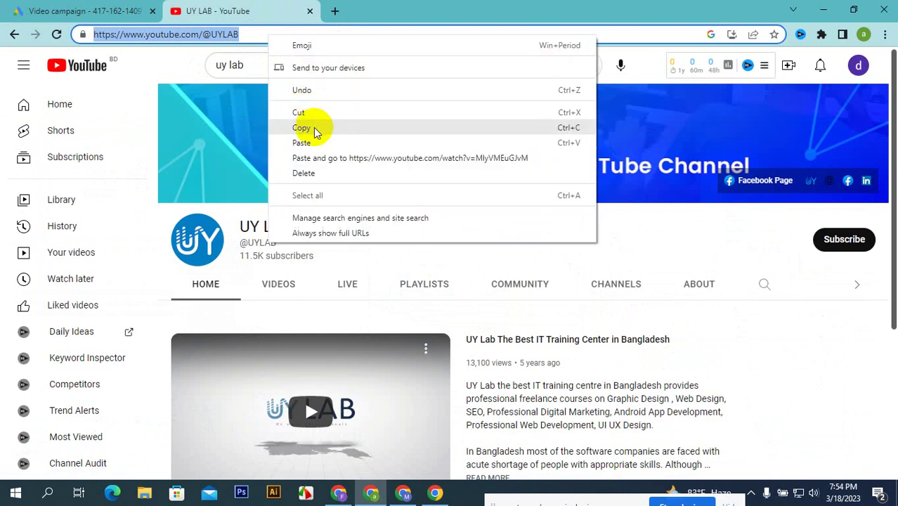
left_click(315, 128)
left_click(105, 12)
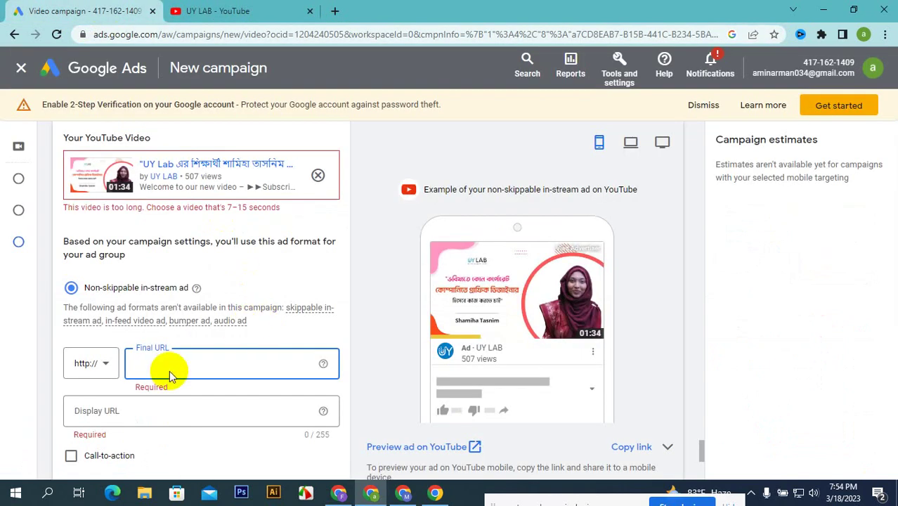
right_click(167, 364)
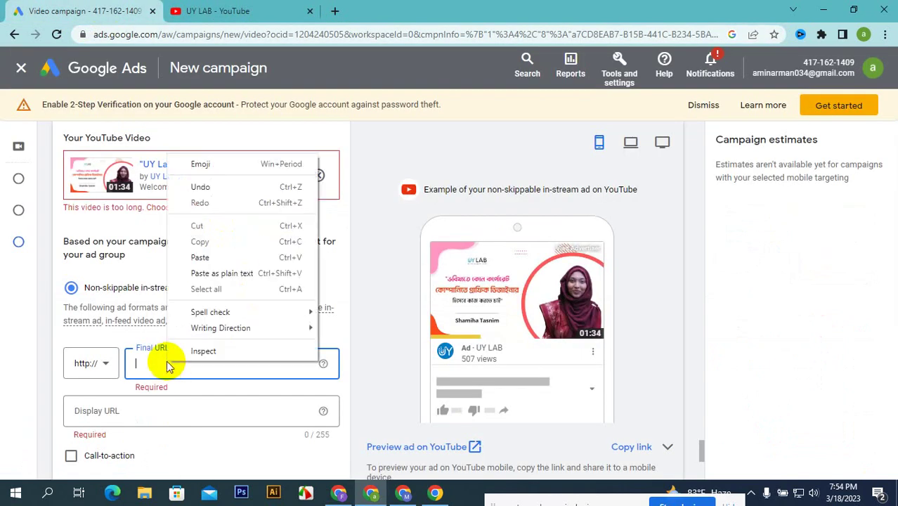
left_click(202, 257)
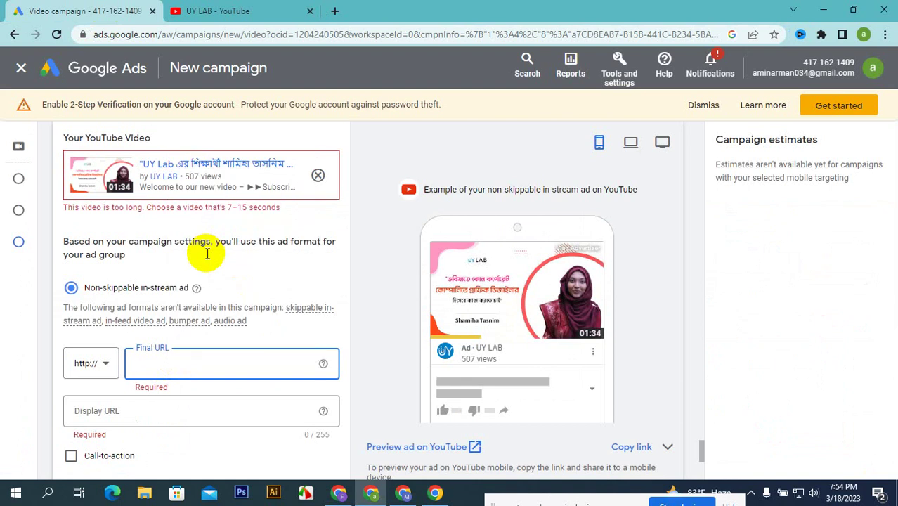
scroll(153, 314, "down", 1)
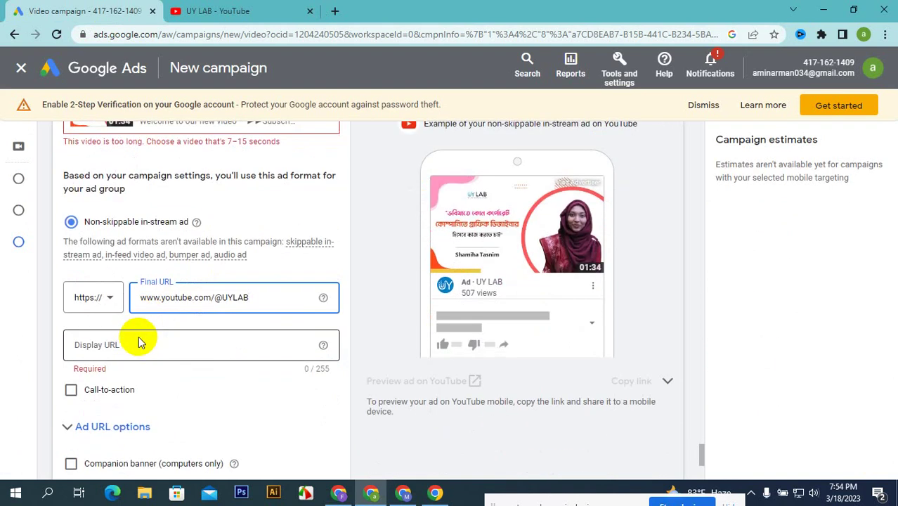
left_click(135, 344)
key("ctrl+v")
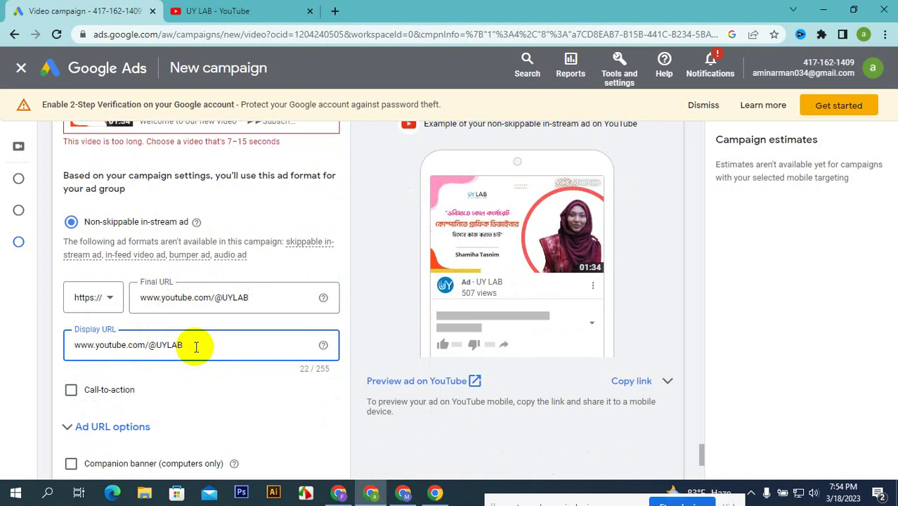
type("dl")
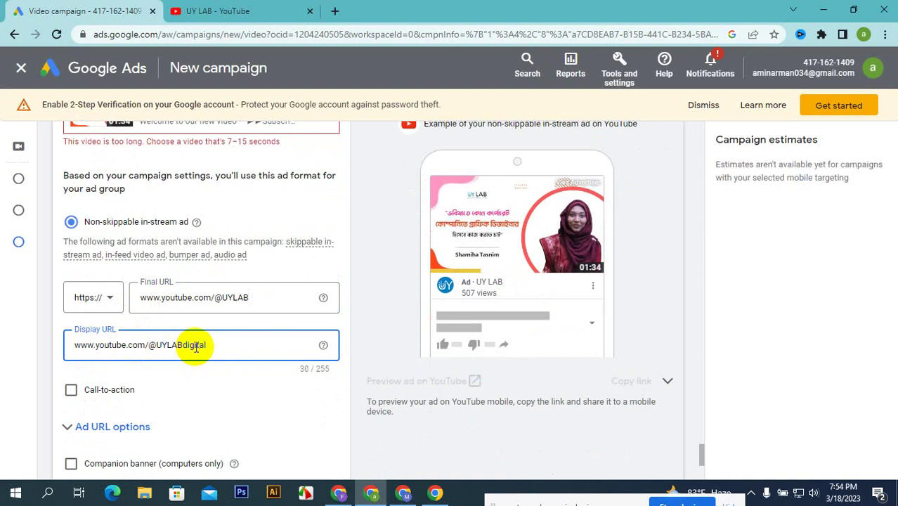
type("m")
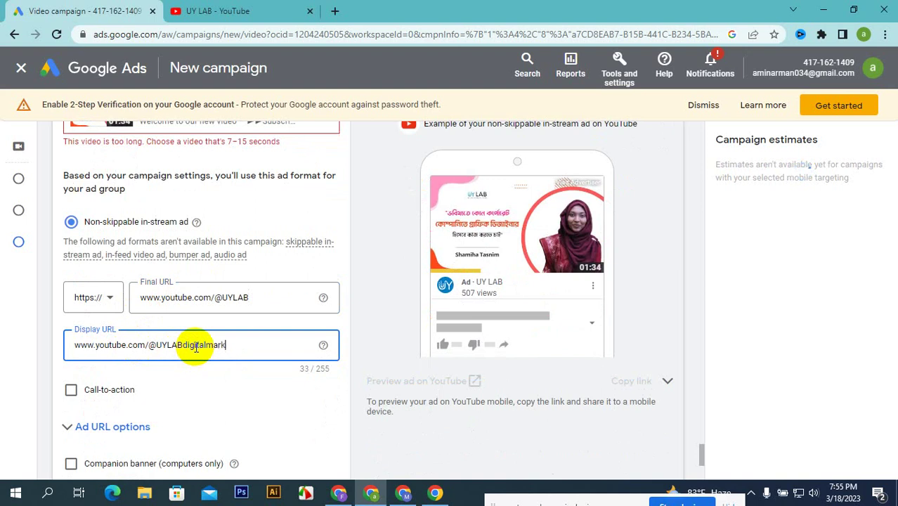
type("arketi")
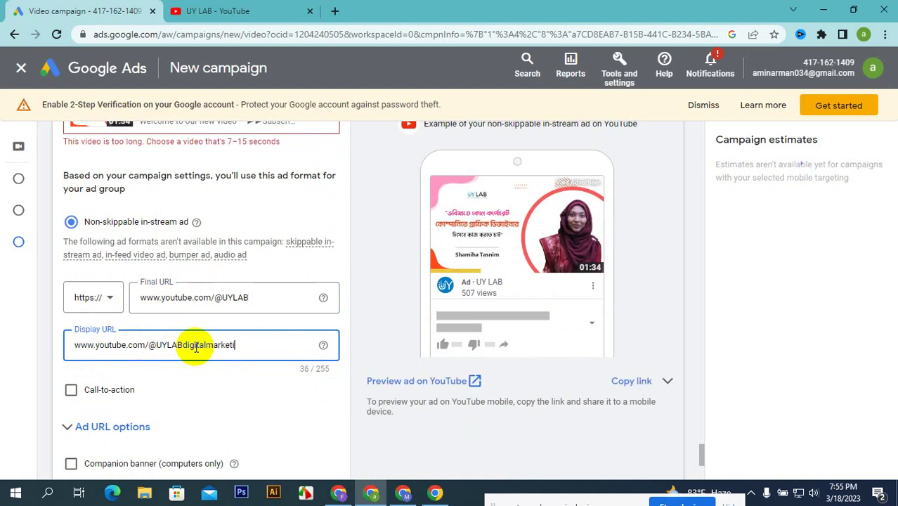
type("ng")
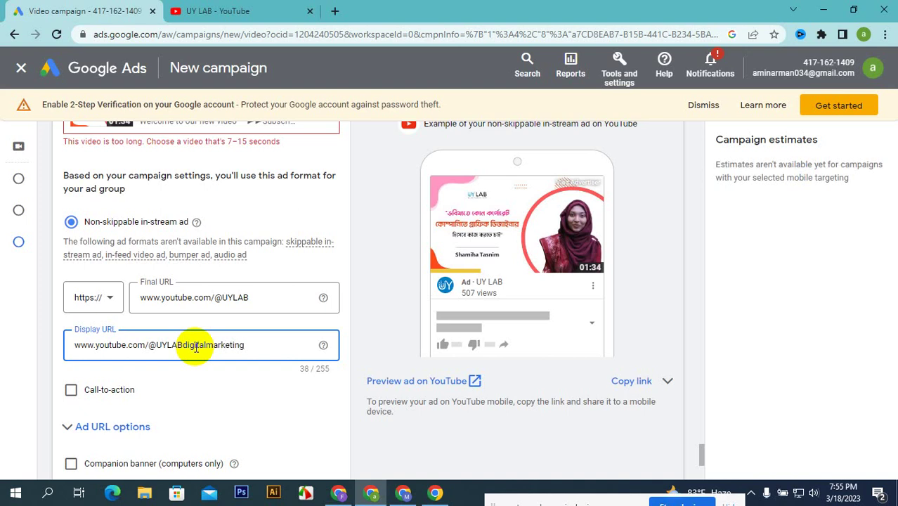
- Enable the ad's call-to-action and choose "Sign up" from the suggested texts
scroll(125, 285, "down", 2)
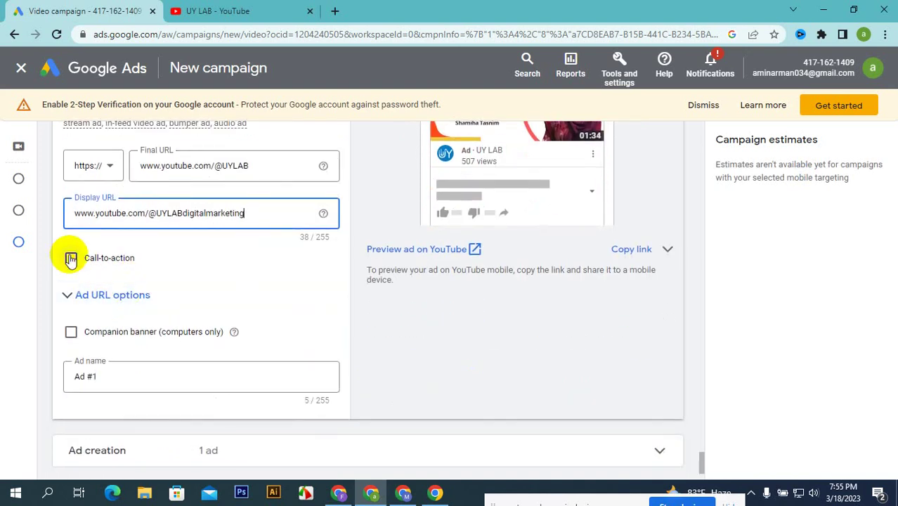
left_click(71, 259)
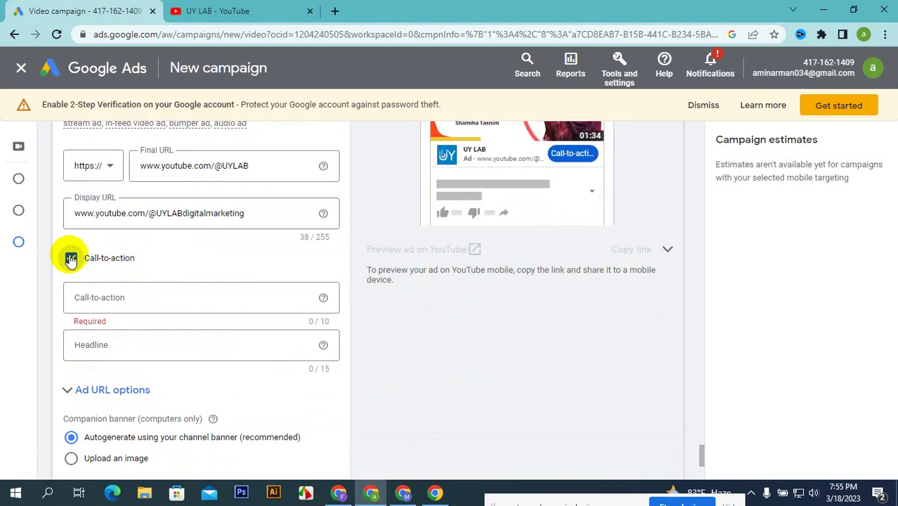
left_click(193, 298)
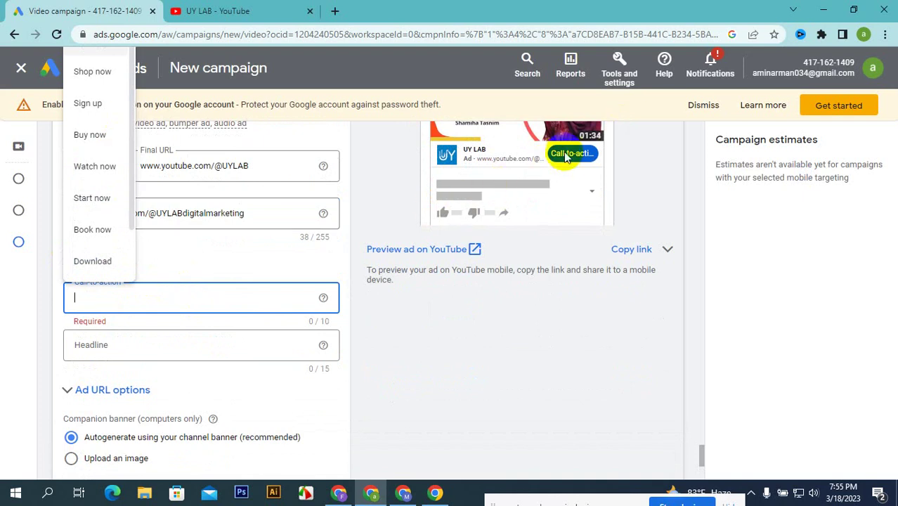
scroll(565, 159, "up", 2)
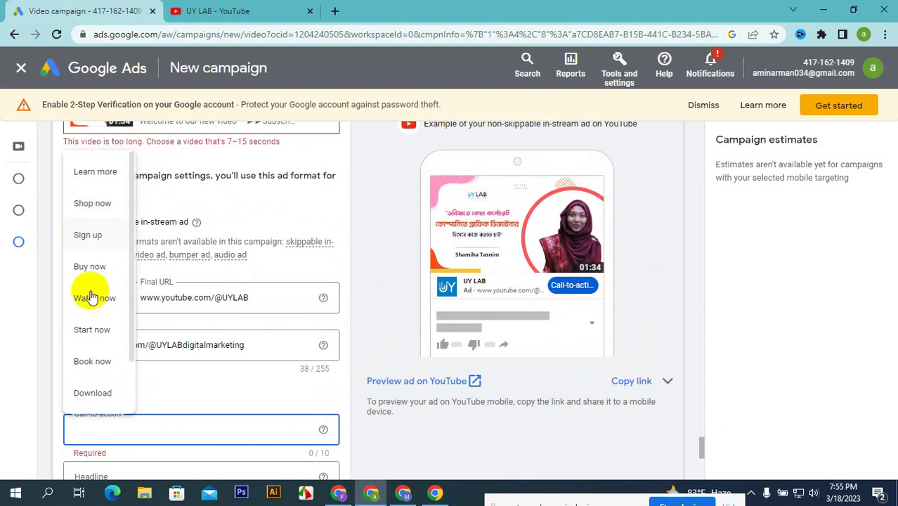
scroll(95, 309, "down", 1)
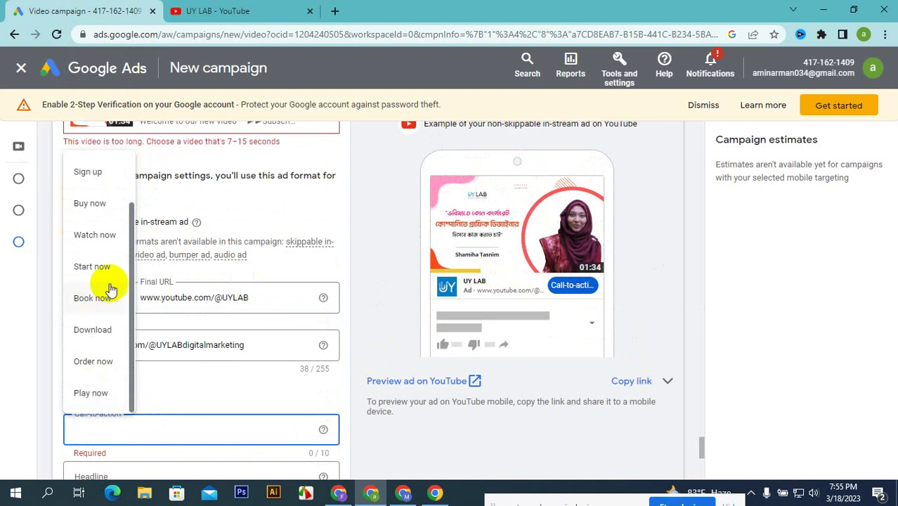
scroll(111, 288, "up", 1)
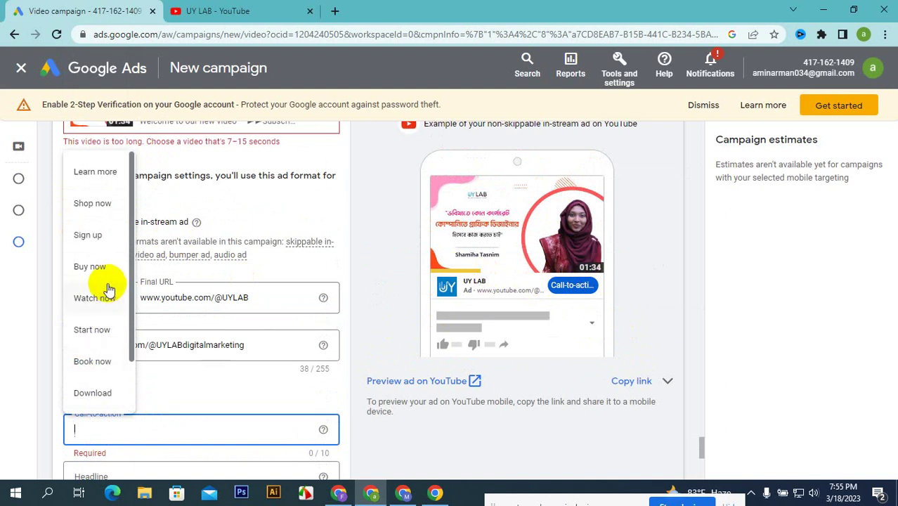
left_click(77, 236)
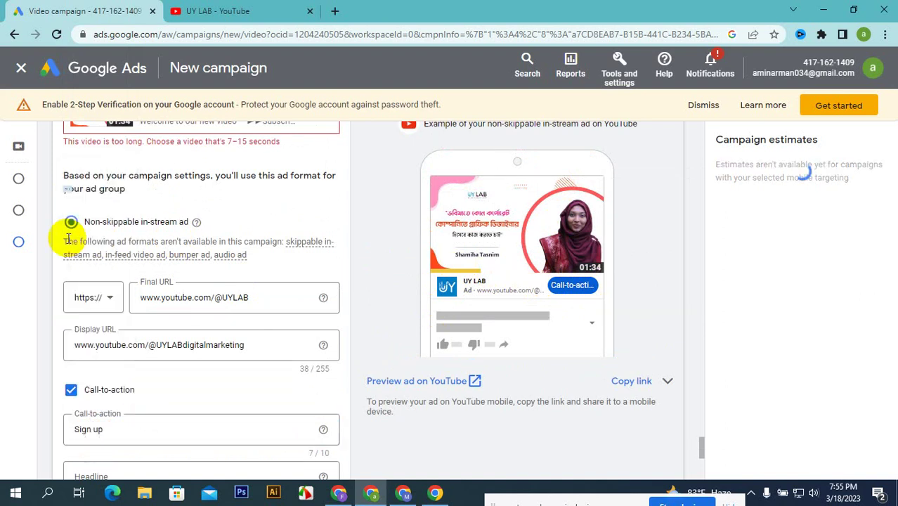
- Compare the non-skippable in-stream ad's mobile, desktop and TV previews, and return to the mobile preview
scroll(582, 326, "up", 1)
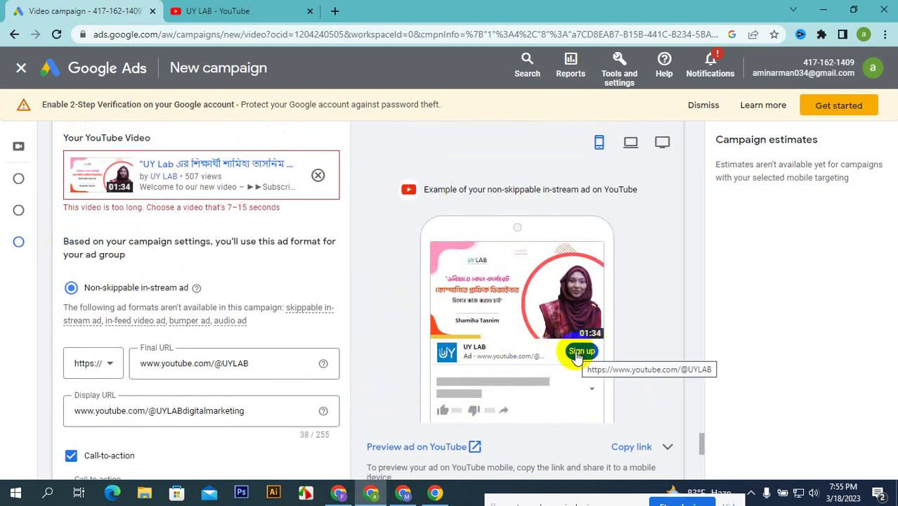
left_click(632, 145)
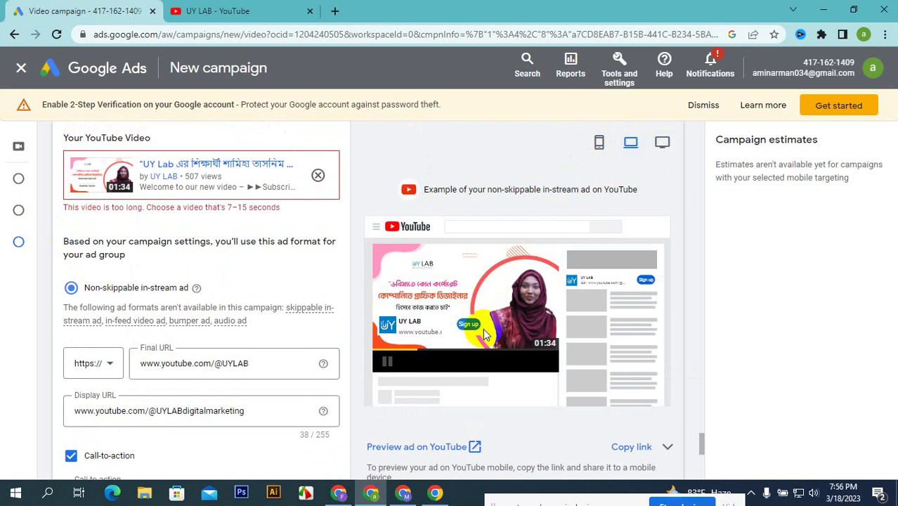
left_click(598, 146)
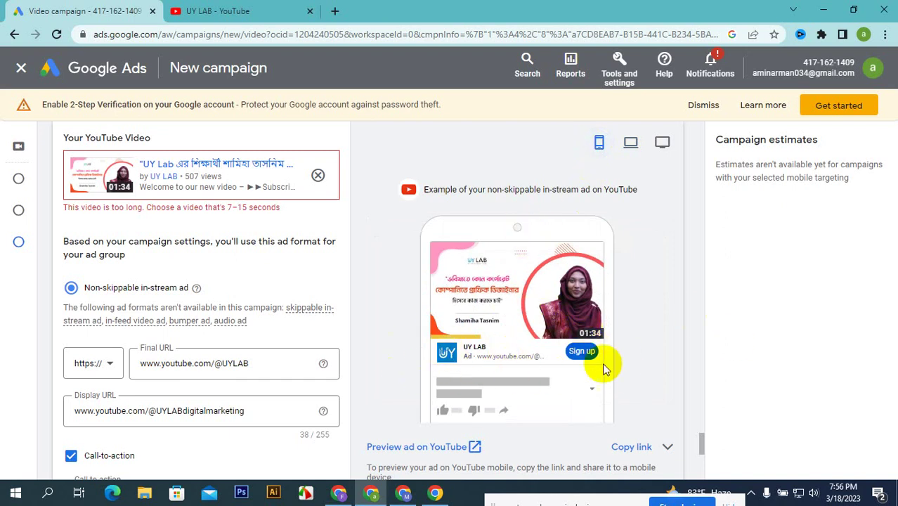
left_click(633, 145)
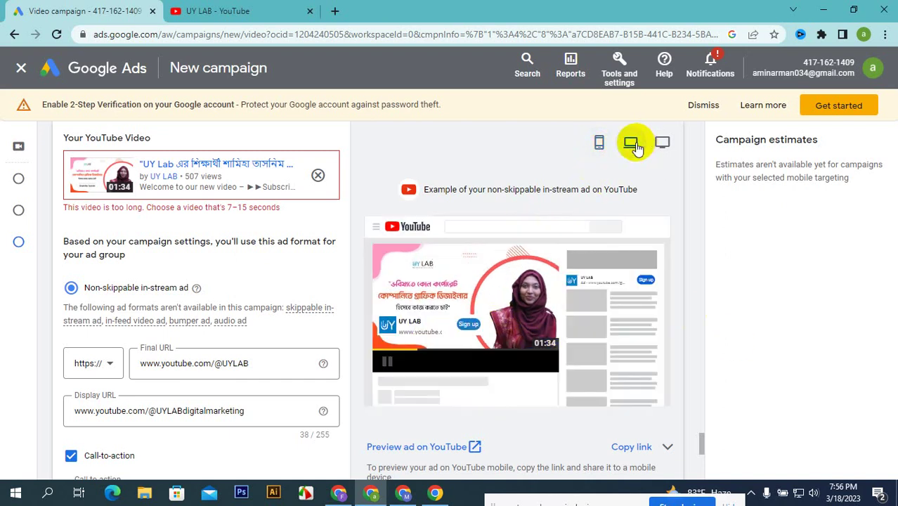
left_click(442, 357)
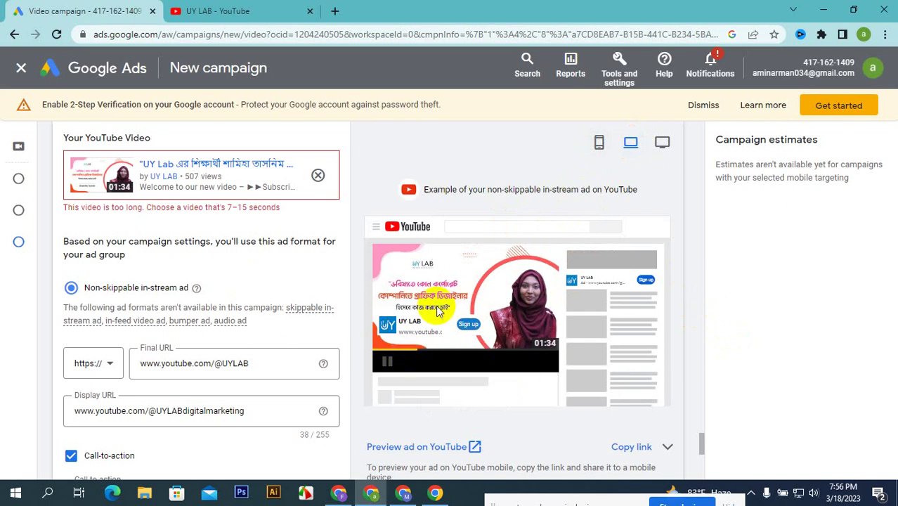
left_click(661, 145)
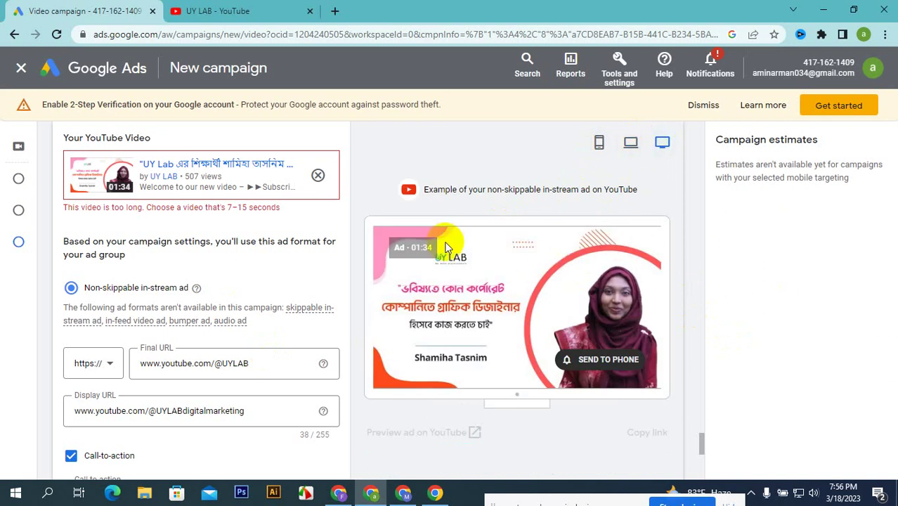
left_click(628, 144)
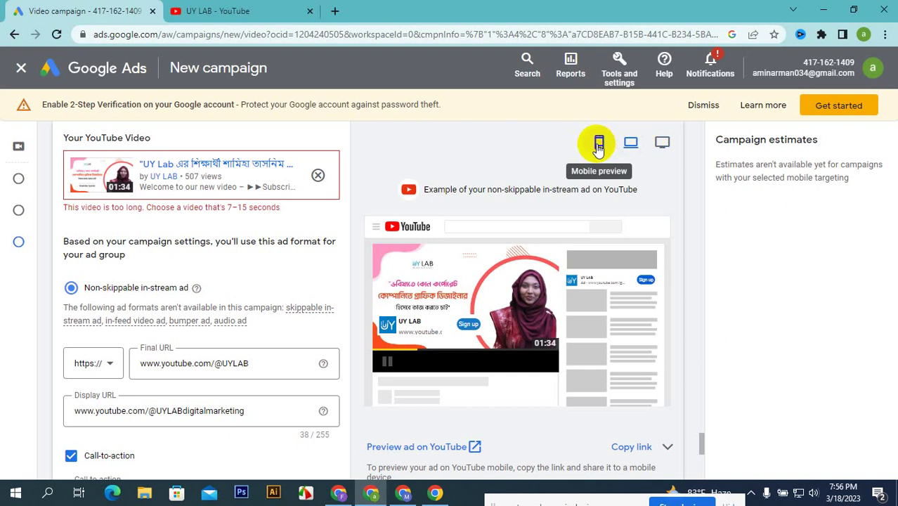
left_click(598, 145)
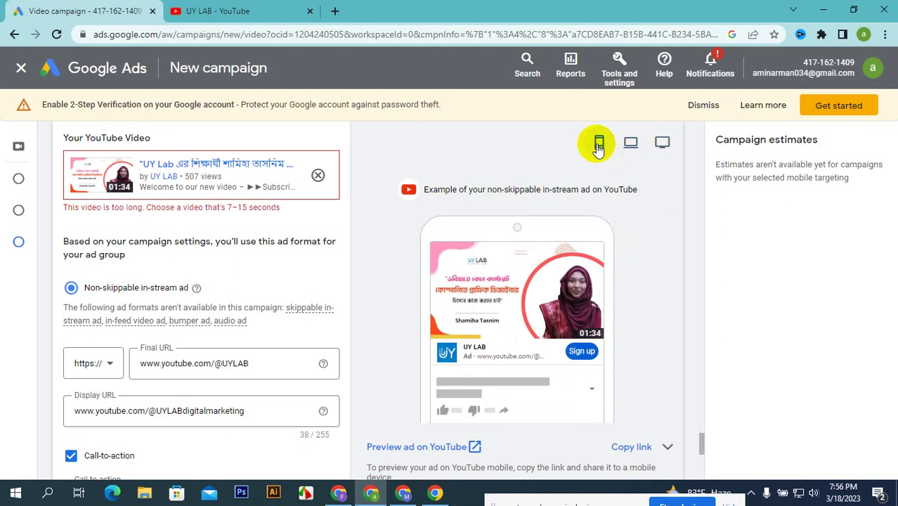
- Activate the ad's Headline field, review the companion banner and ad name settings, and expand the Ad creation section
scroll(231, 299, "down", 1)
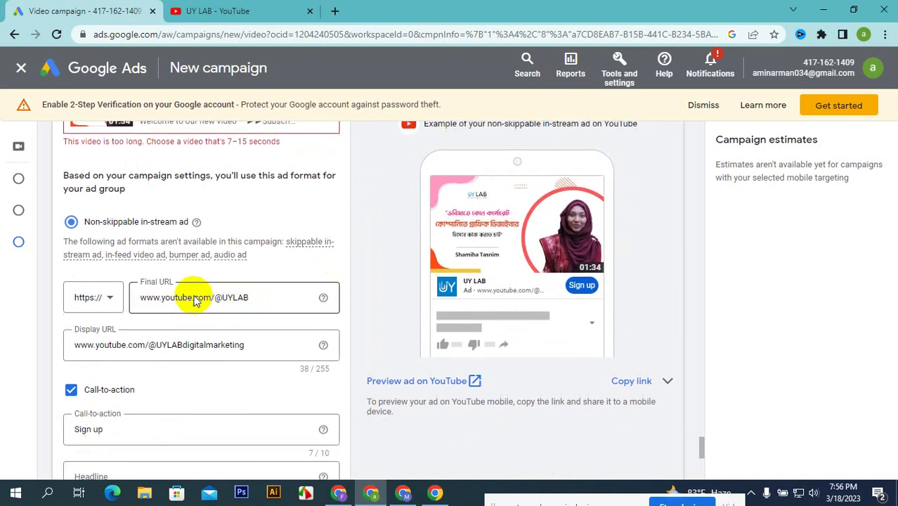
scroll(130, 267, "down", 3)
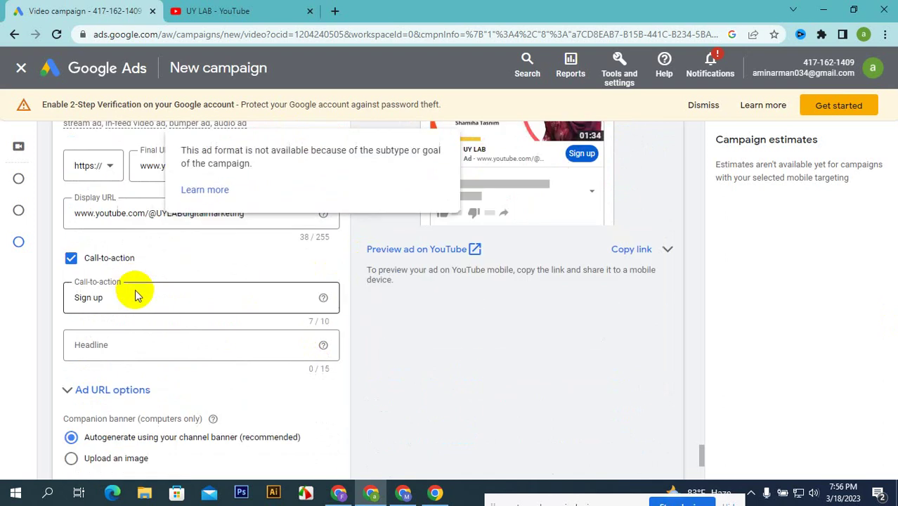
left_click(129, 283)
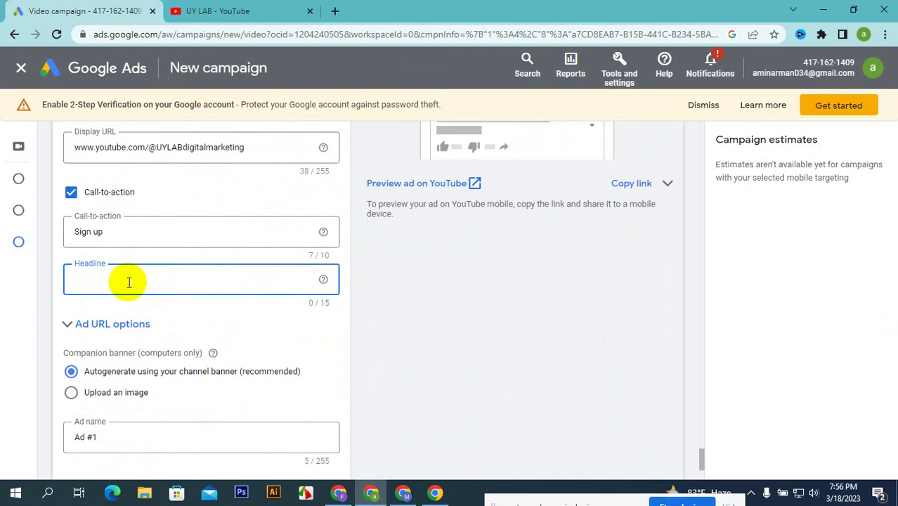
scroll(130, 282, "down", 3)
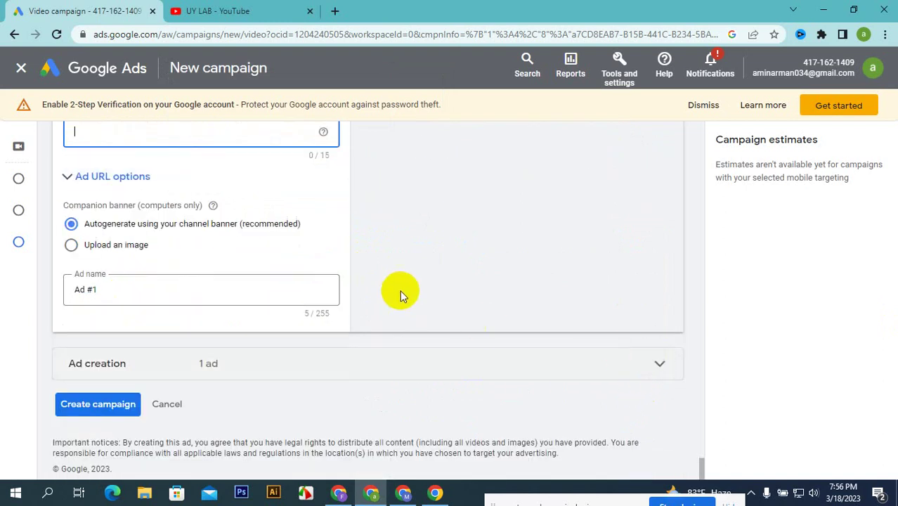
scroll(570, 371, "down", 1)
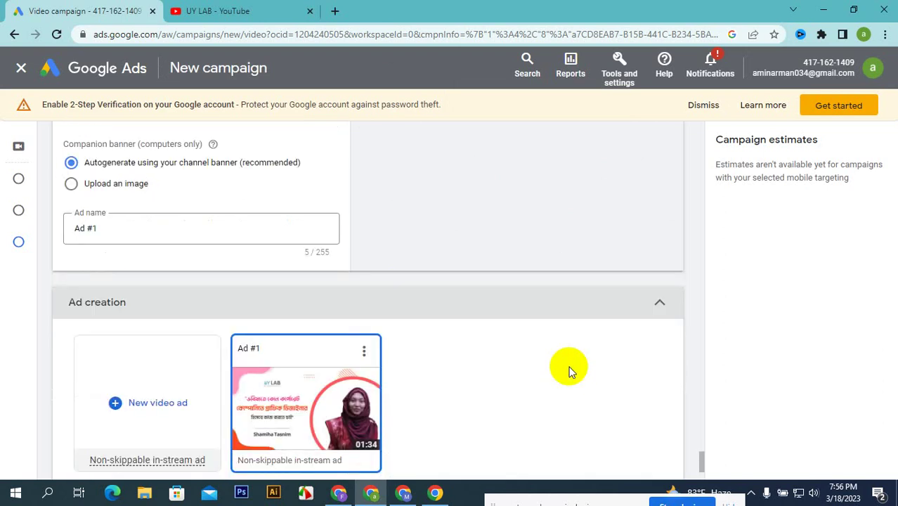
- Check the non-skippable in-stream ad under Ad creation and try to create the campaign
scroll(569, 371, "down", 2)
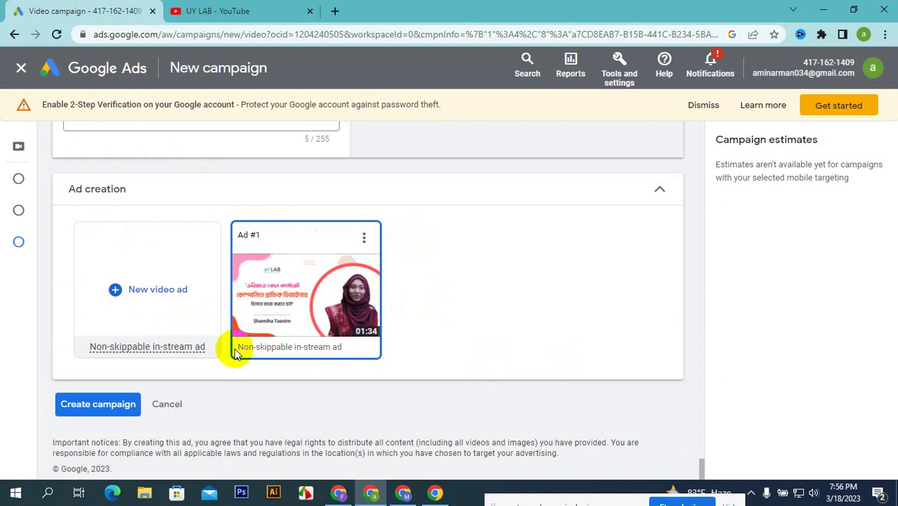
left_click_drag(236, 353, 347, 361)
left_click(412, 355)
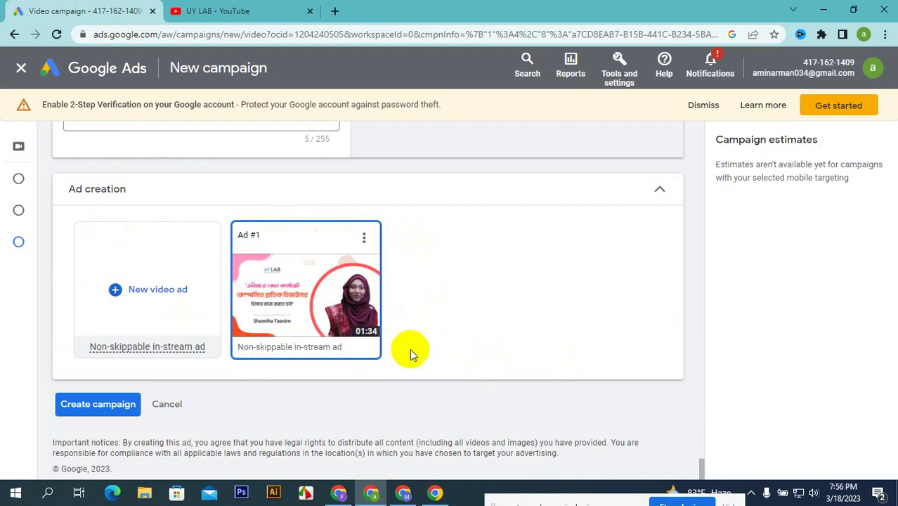
left_click(116, 403)
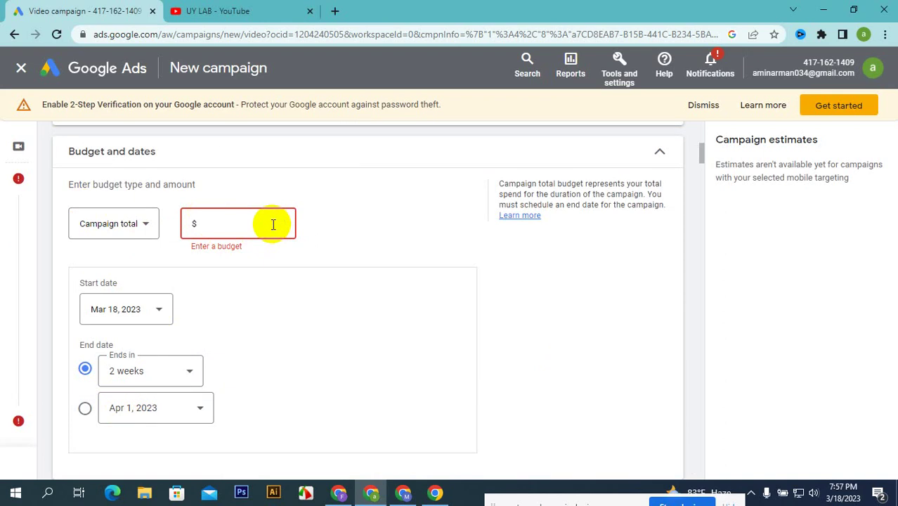
- Set the campaign total budget to $22.00 and add tablets and TV screens to the targeted devices
type("22.00")
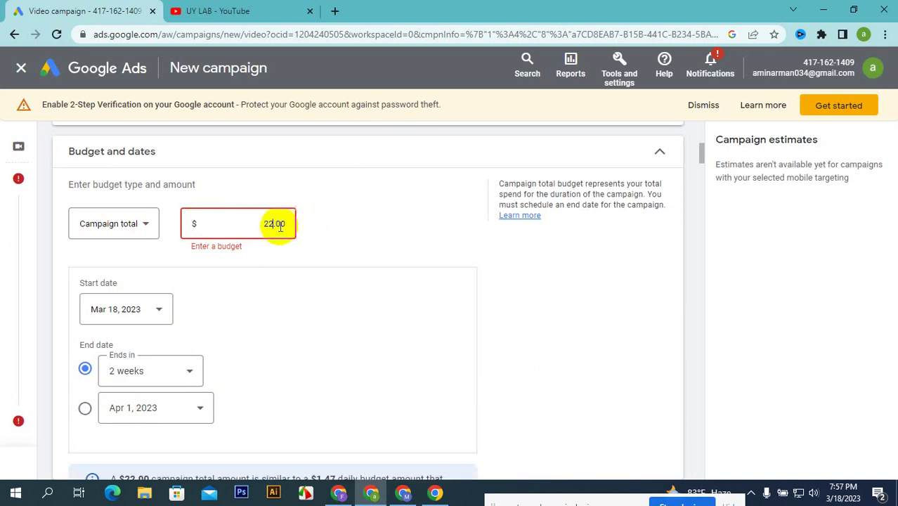
scroll(273, 225, "down", 4)
scroll(271, 223, "down", 12)
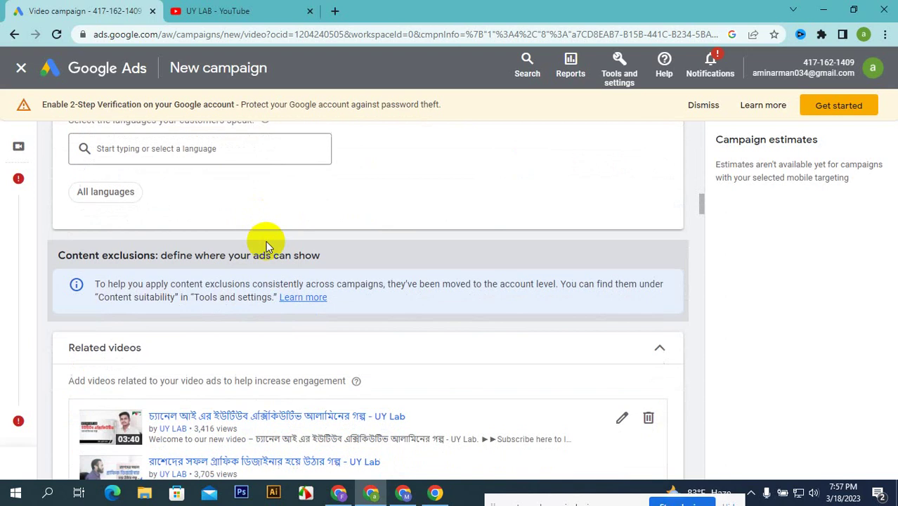
scroll(268, 250, "down", 1)
scroll(269, 251, "up", 2)
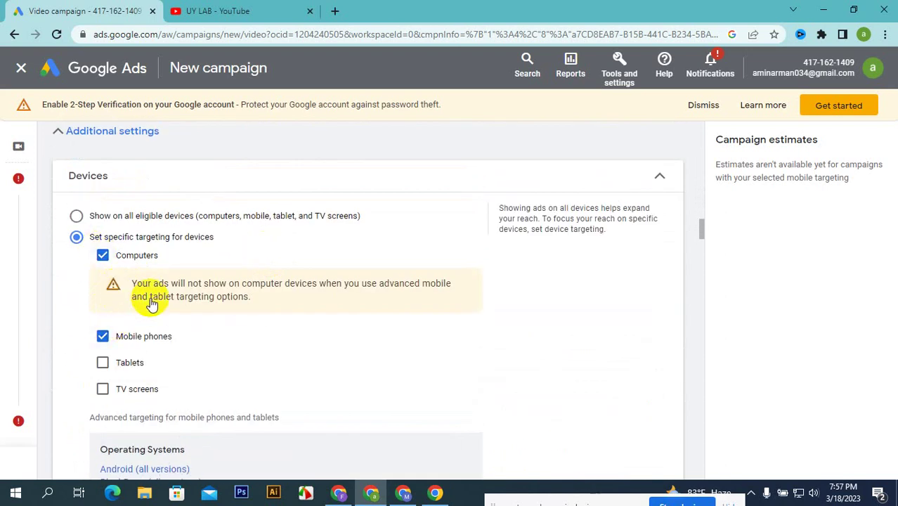
left_click(103, 362)
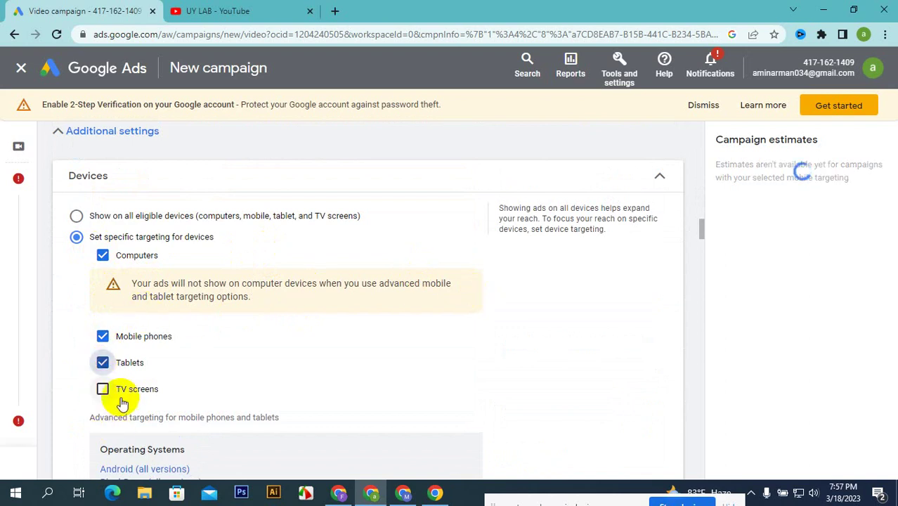
left_click(103, 390)
- Set the campaign's first impression cap, the per-day one, to 1
scroll(136, 374, "down", 4)
scroll(150, 347, "down", 8)
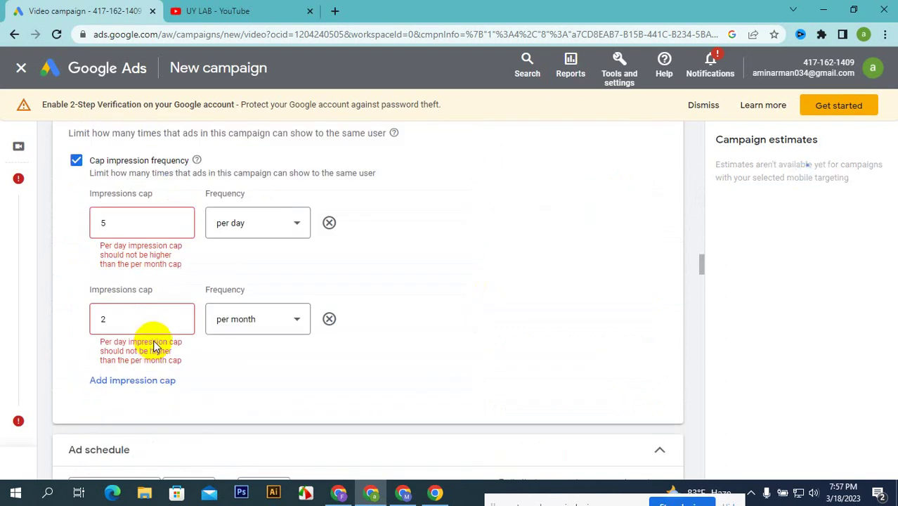
scroll(151, 345, "up", 3)
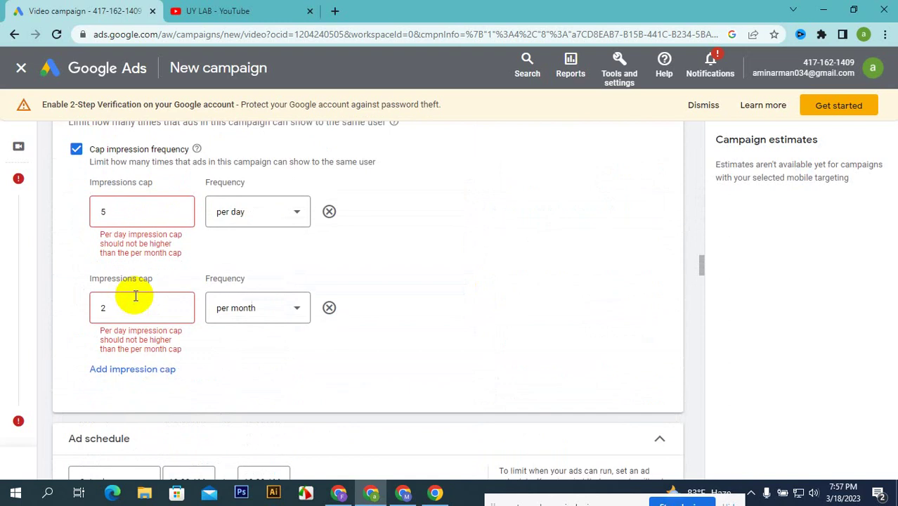
left_click(129, 212)
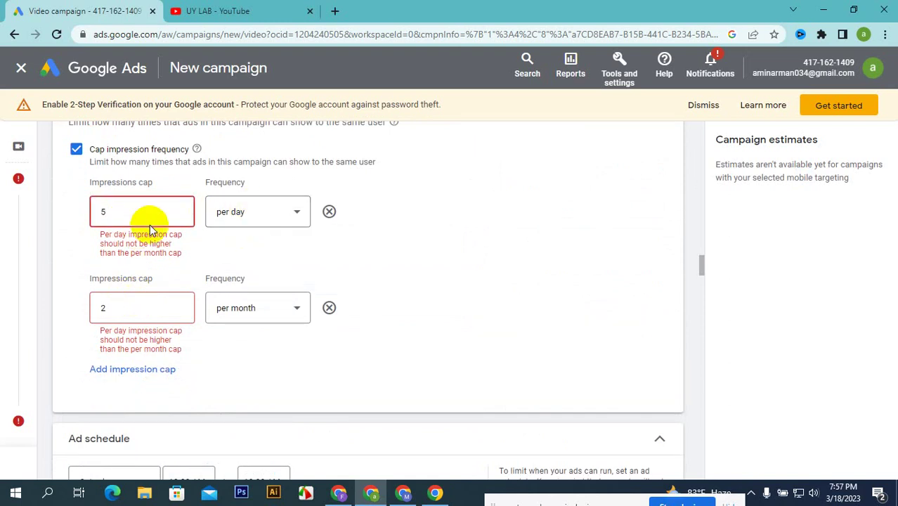
key("BackSpace")
type("1")
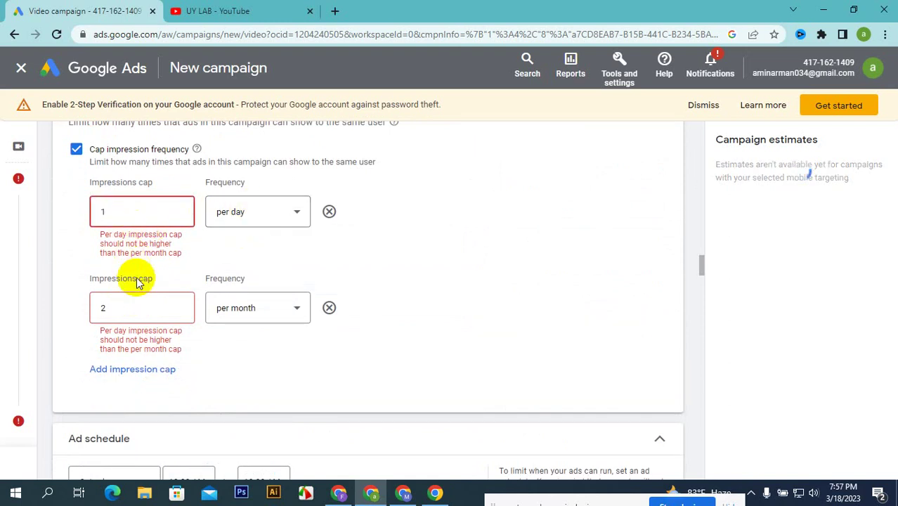
- Change the second impression cap's frequency from per month to per day and set its value to 1
left_click(143, 313)
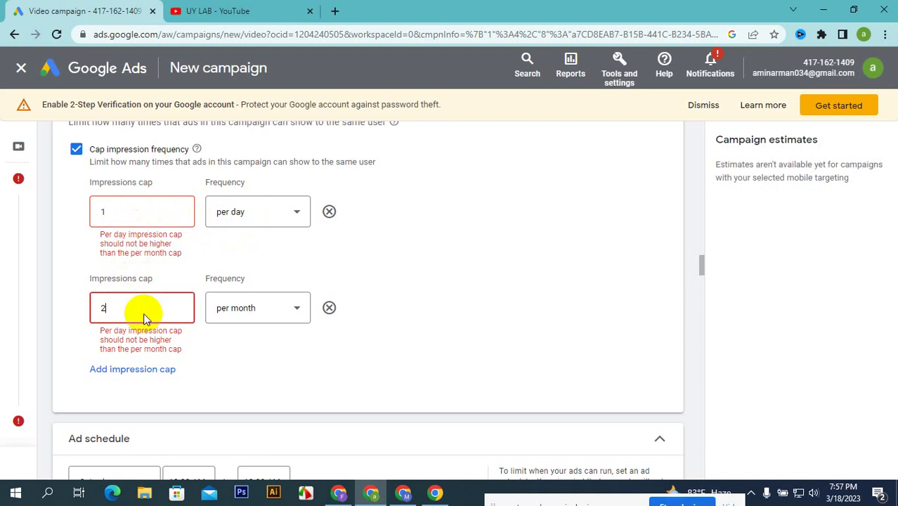
key("BackSpace")
left_click(279, 324)
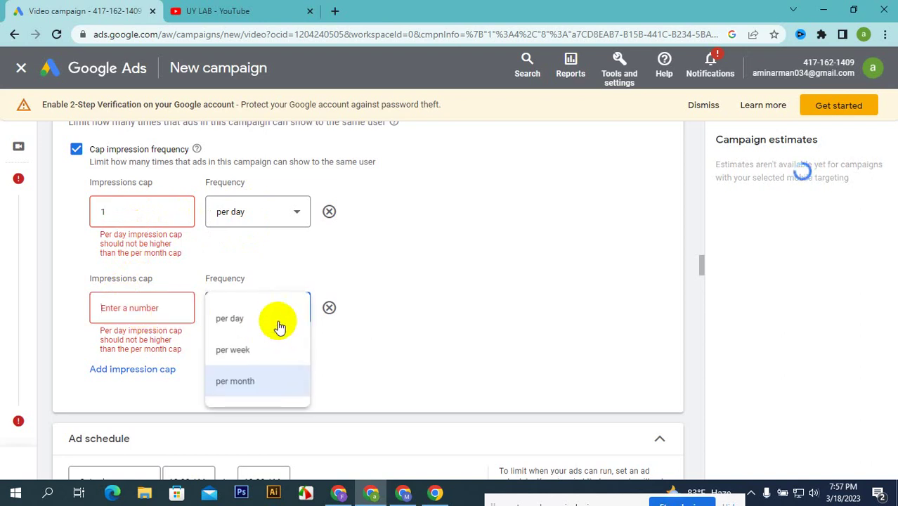
left_click(264, 323)
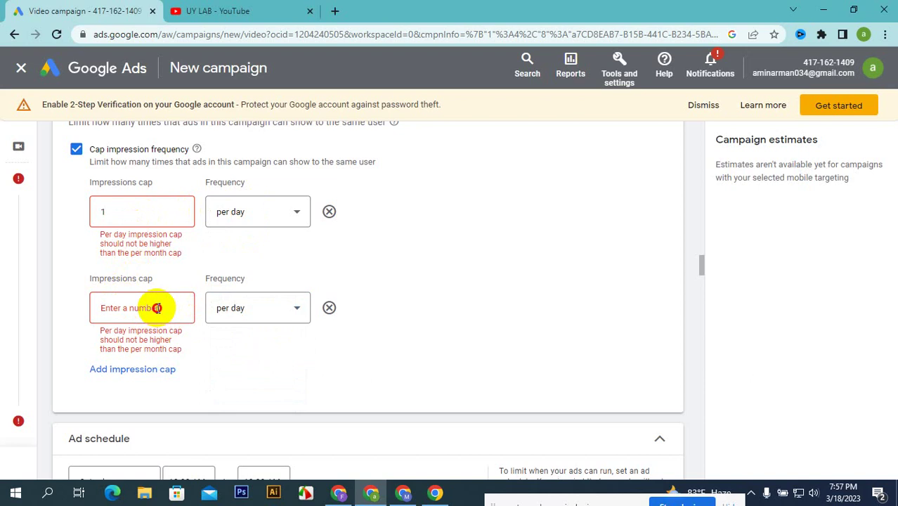
left_click(157, 308)
type("1")
- Set the ad group's Target CPM bid to $2.00
scroll(155, 316, "down", 12)
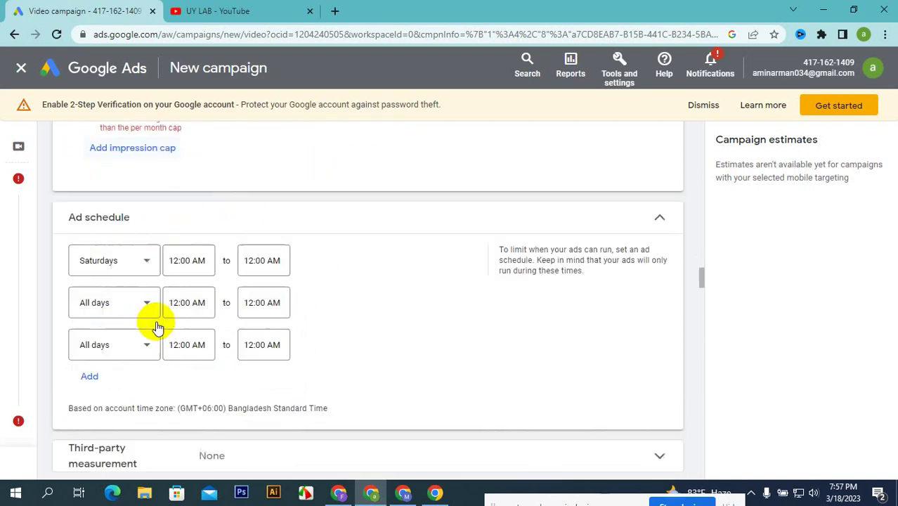
scroll(147, 311, "down", 10)
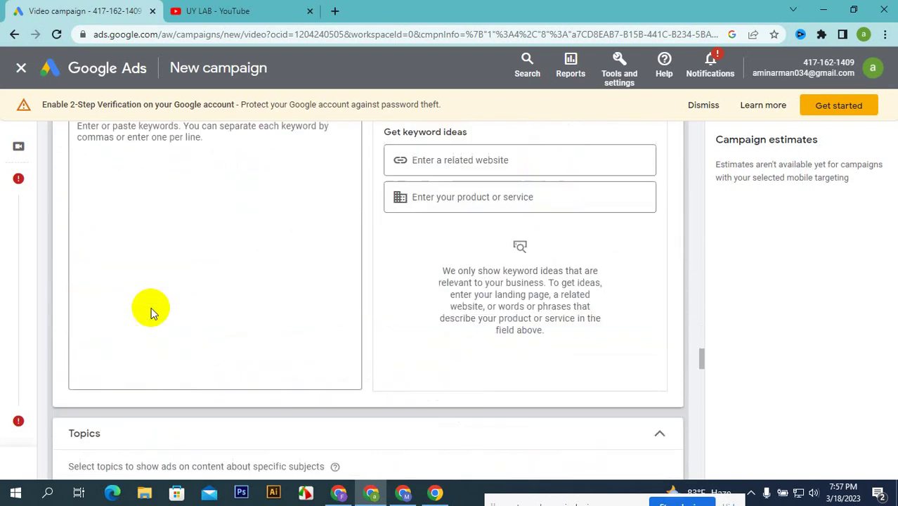
scroll(147, 399, "down", 5)
scroll(147, 399, "down", 2)
scroll(331, 379, "down", 10)
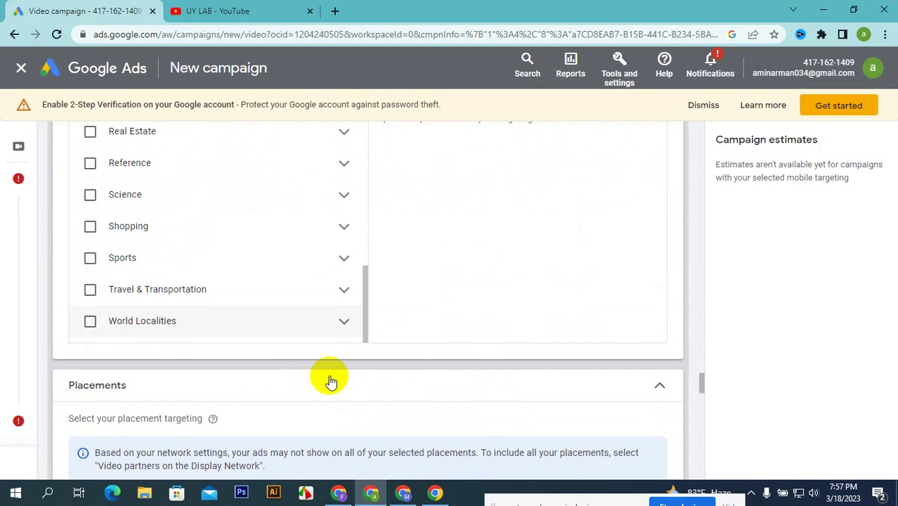
scroll(335, 379, "up", 2)
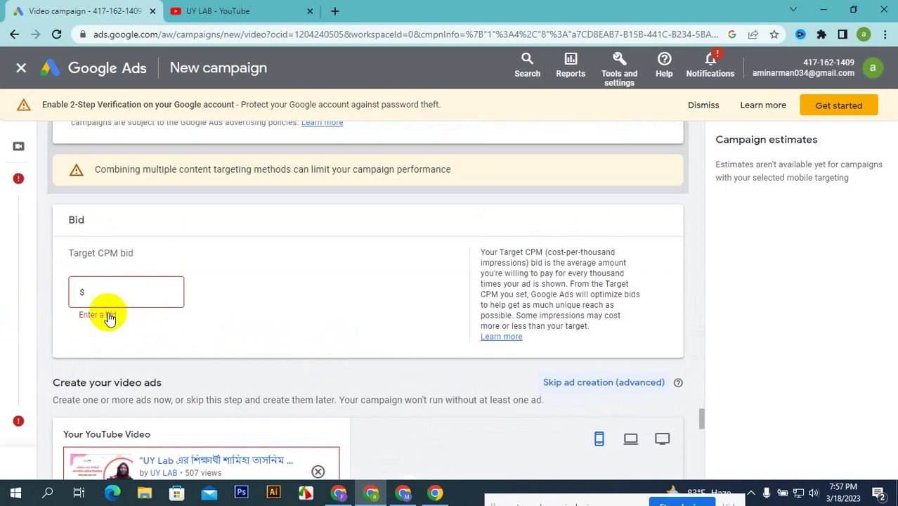
left_click(119, 294)
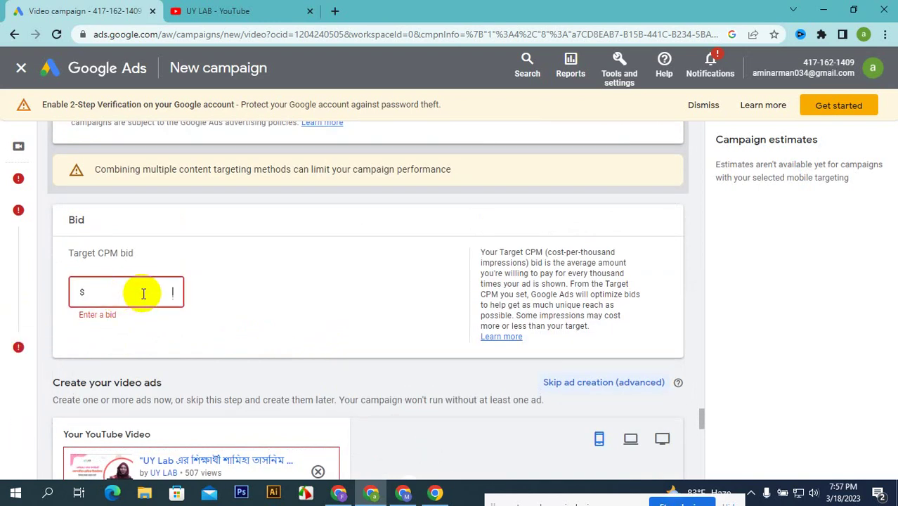
type("2.00")
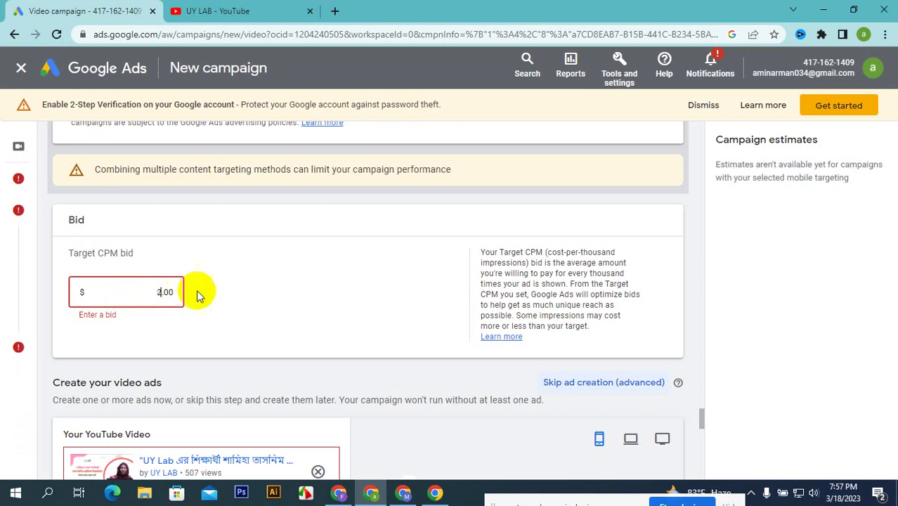
- Return to Ad #1 under Ad creation and view its issue details
scroll(201, 293, "down", 3)
scroll(249, 302, "down", 10)
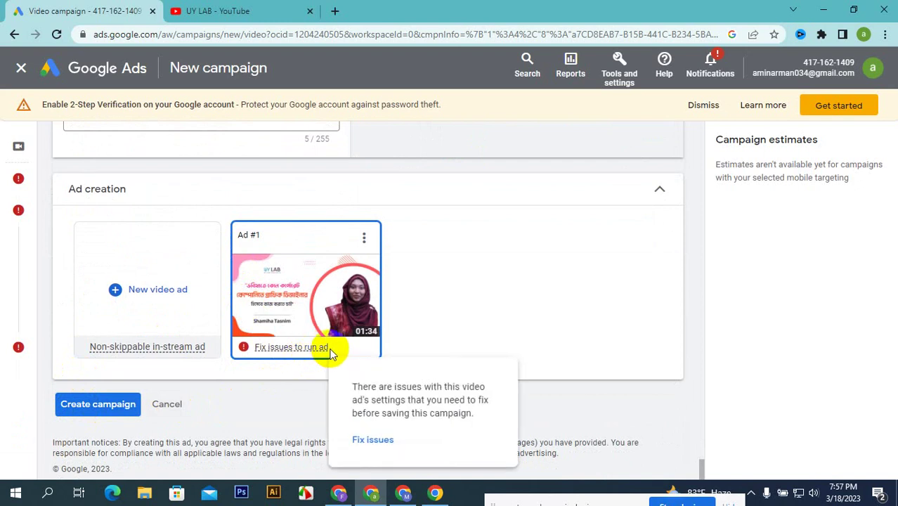
- Open the issues reported for Ad #1 and examine the error on its YouTube video
mouse_move(321, 346)
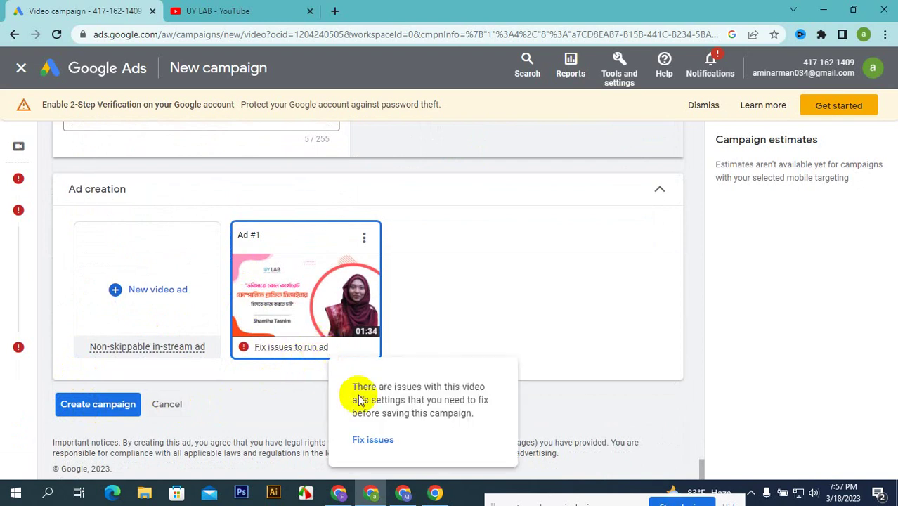
left_click(385, 441)
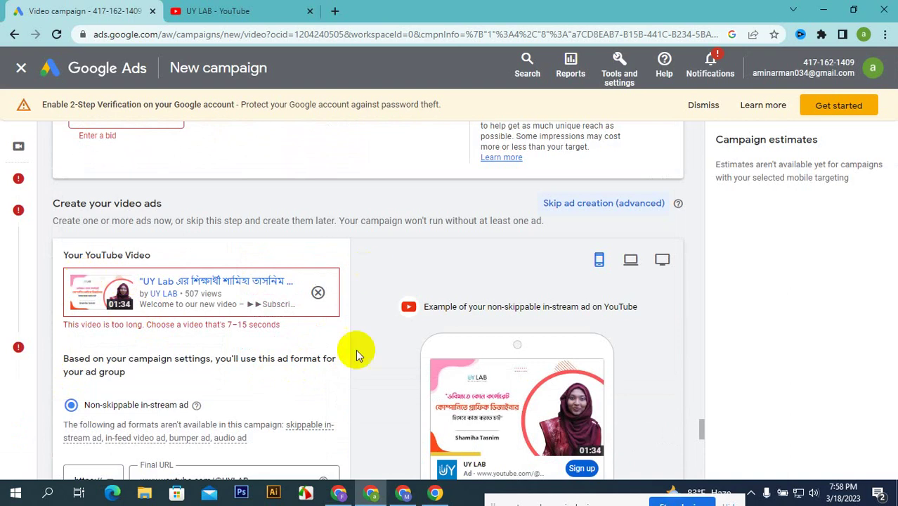
scroll(207, 267, "down", 1)
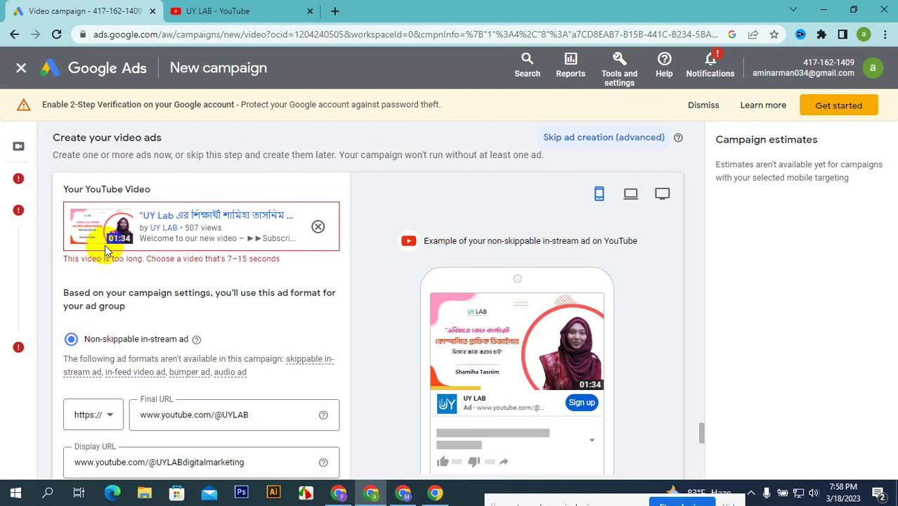
- Switch to the google ads document in Google Docs and read the Video ads section on skippable, non-skippable and bumper ads
left_click(339, 493)
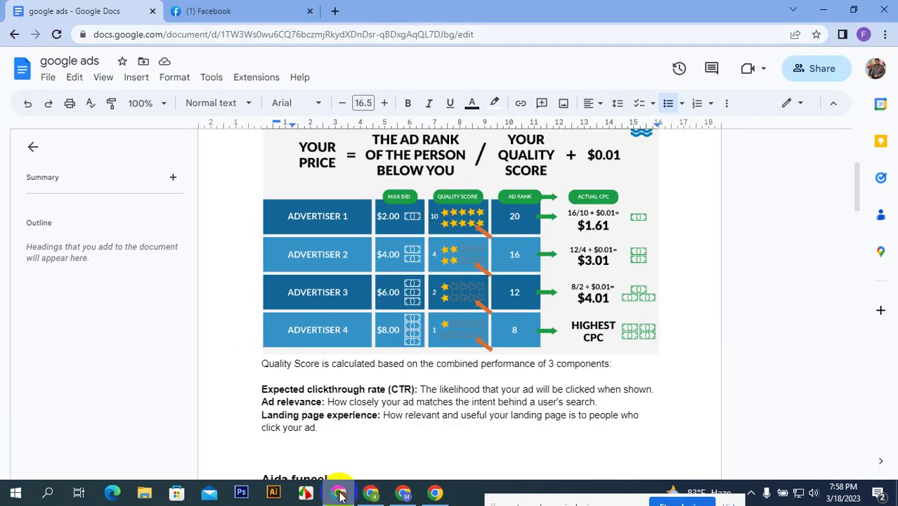
scroll(421, 312, "down", 15)
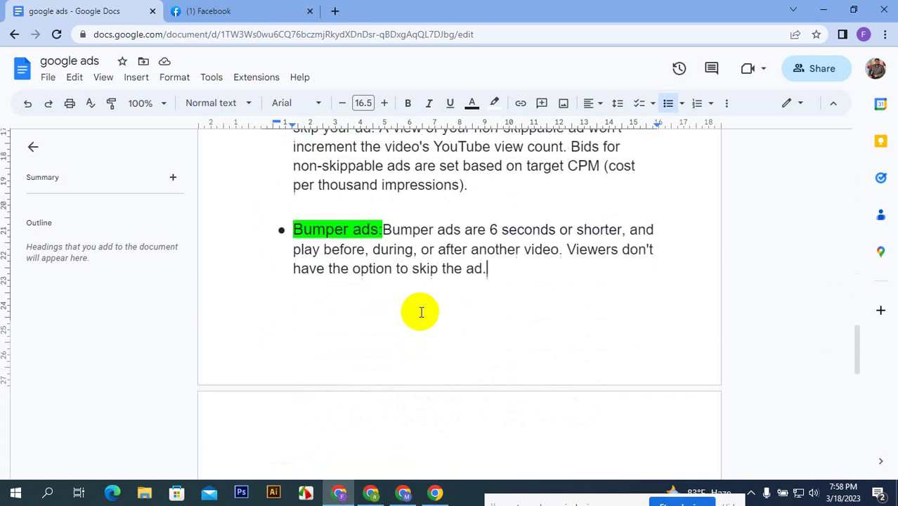
scroll(422, 312, "up", 5)
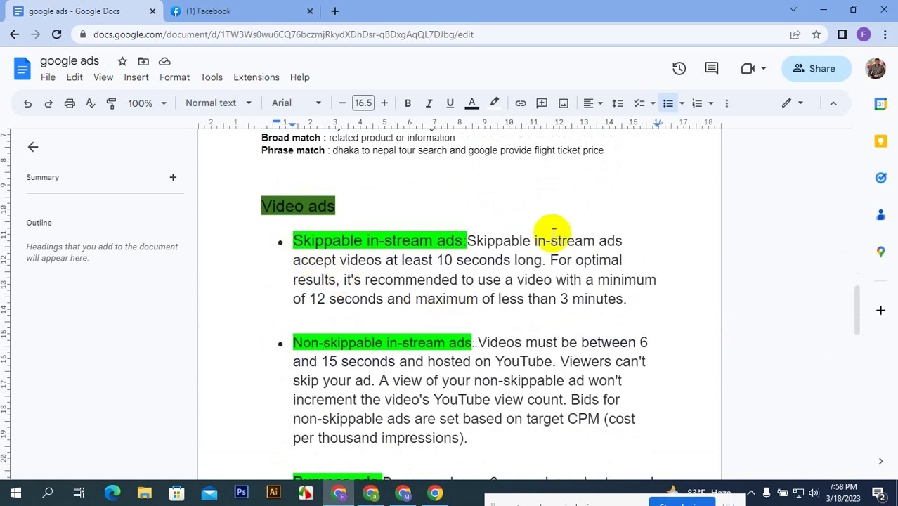
scroll(324, 295, "down", 1)
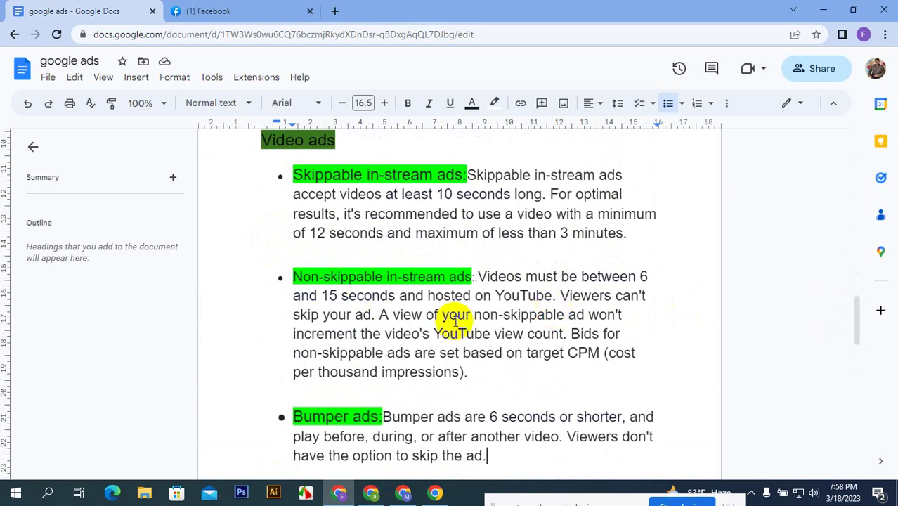
scroll(355, 288, "down", 2)
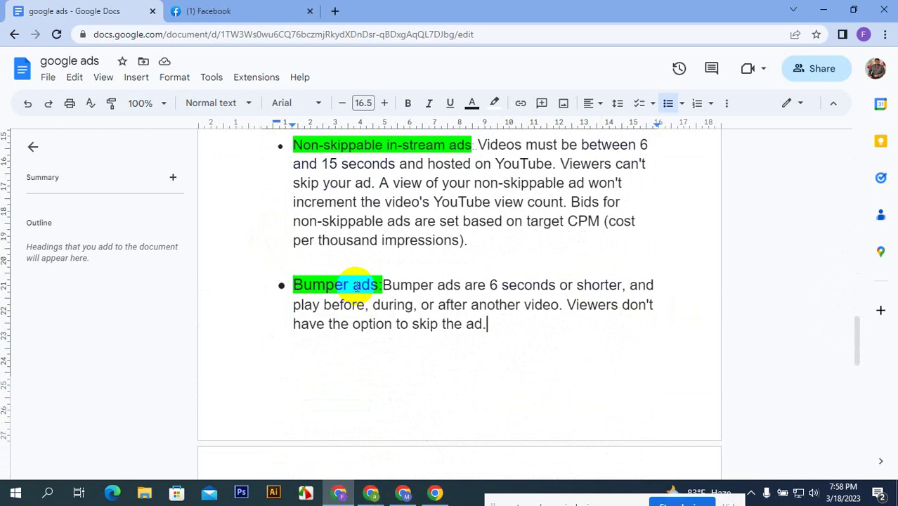
scroll(360, 280, "up", 3)
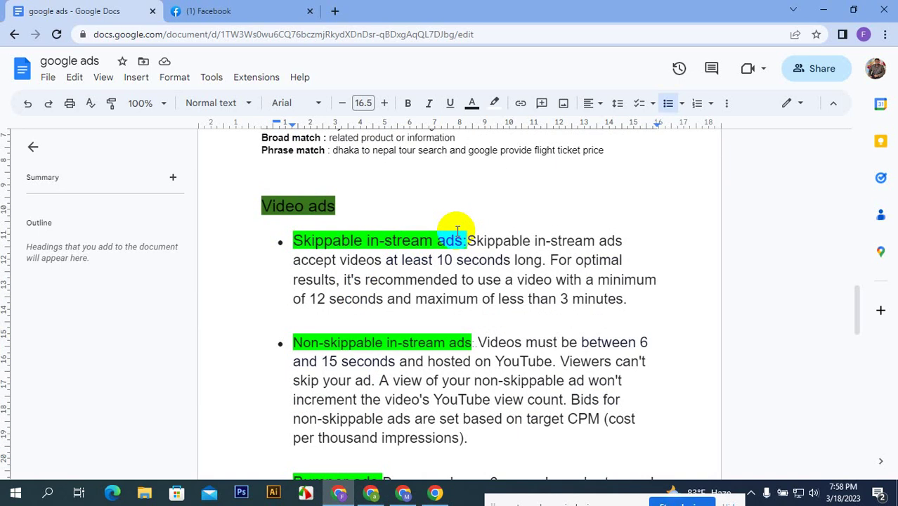
scroll(331, 263, "down", 2)
left_click(393, 411)
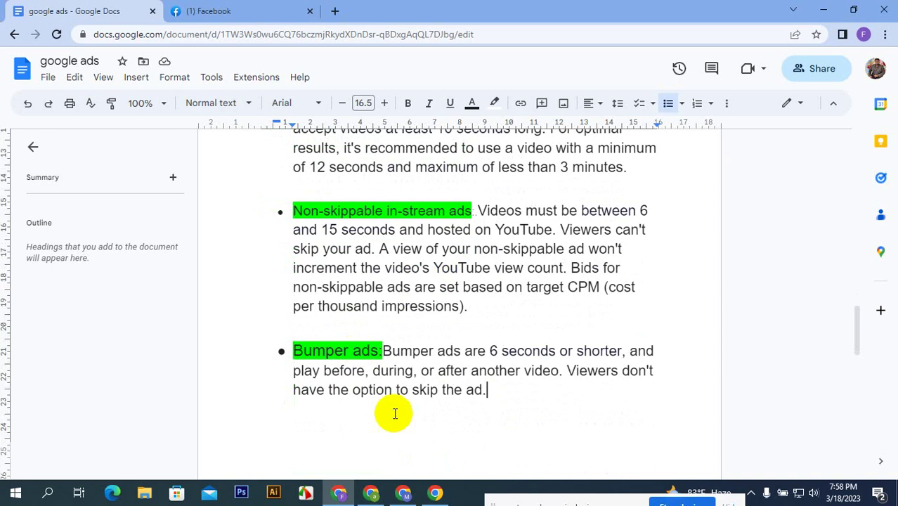
scroll(358, 247, "up", 2)
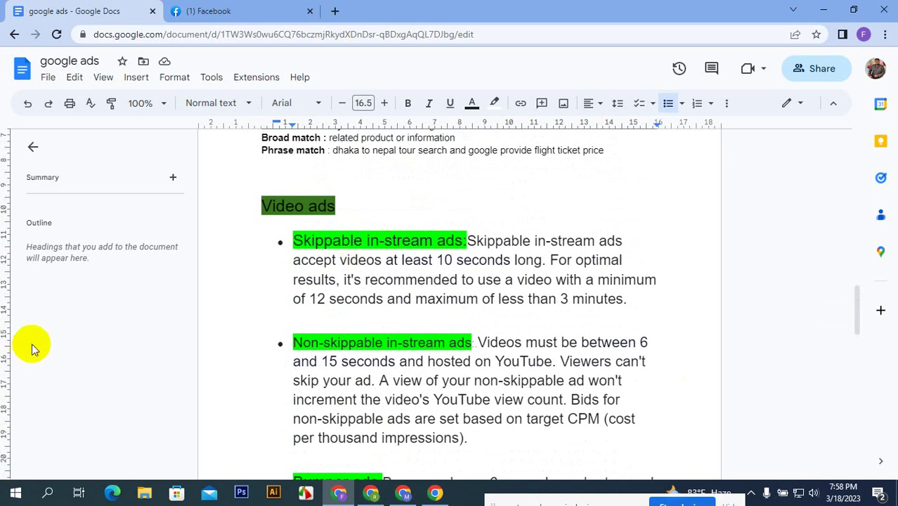
- Review the general access options in the google ads document's sharing dialog, choosing Restricted
scroll(346, 329, "up", 10)
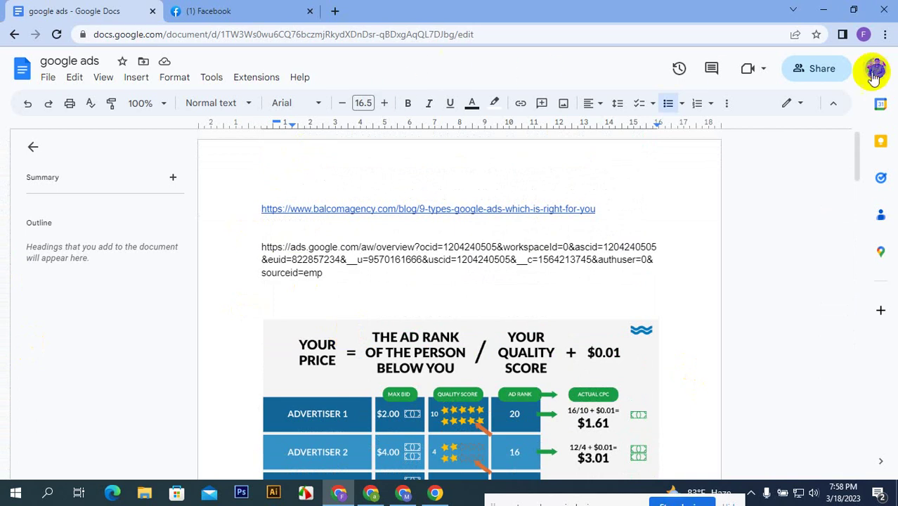
left_click(832, 68)
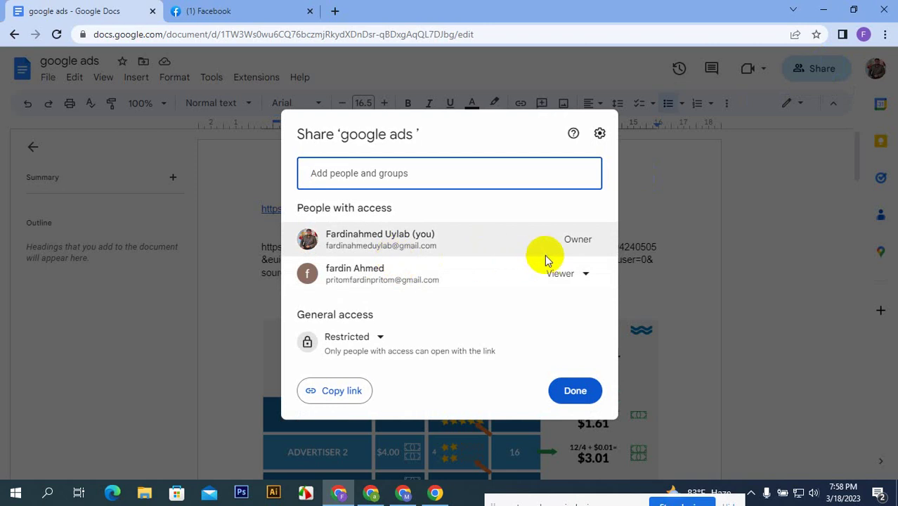
left_click(367, 345)
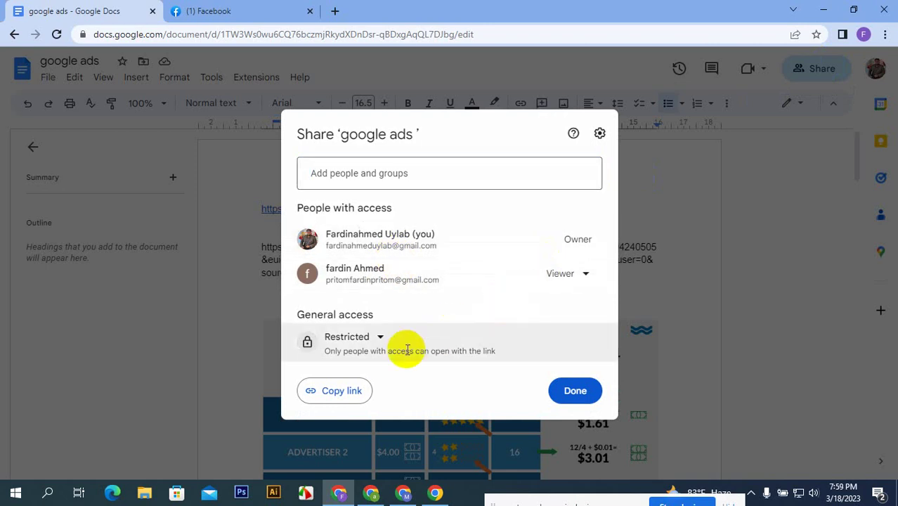
left_click(366, 340)
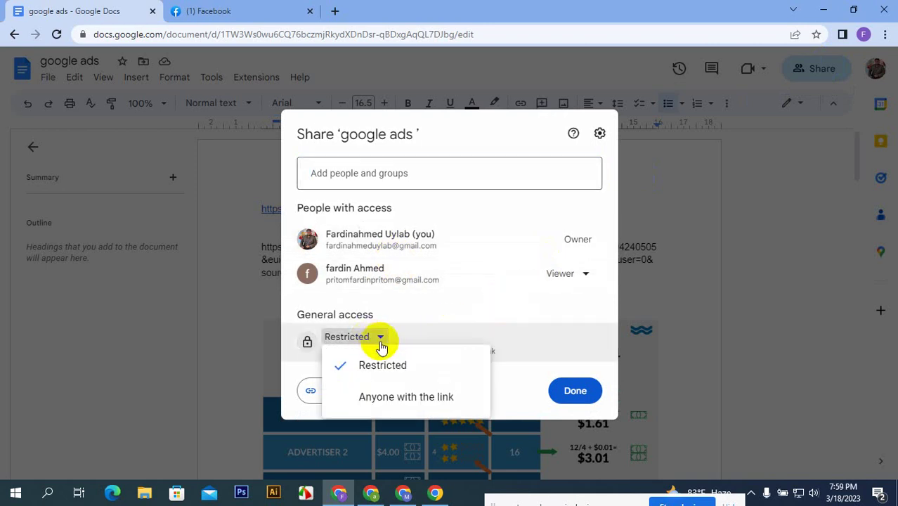
left_click(401, 359)
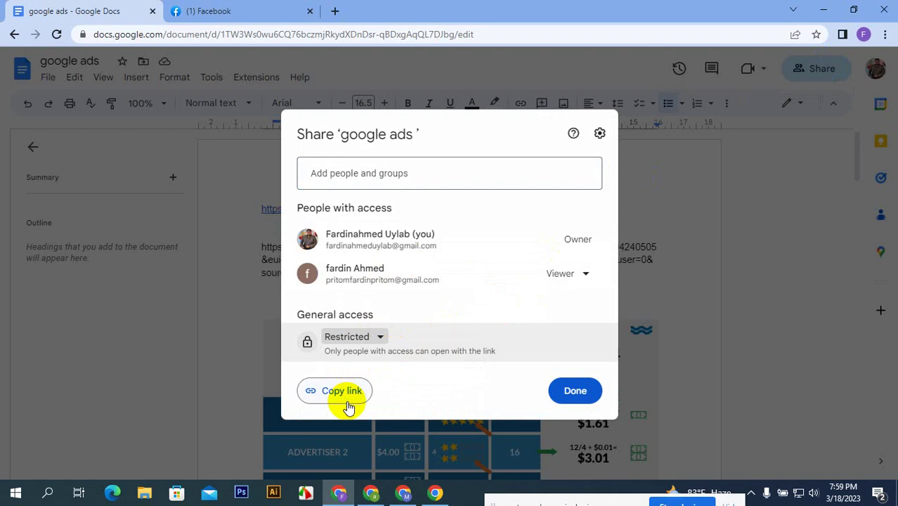
- Check the document's sharing permissions for editors, viewers and commenters, and close them without changes
left_click(602, 140)
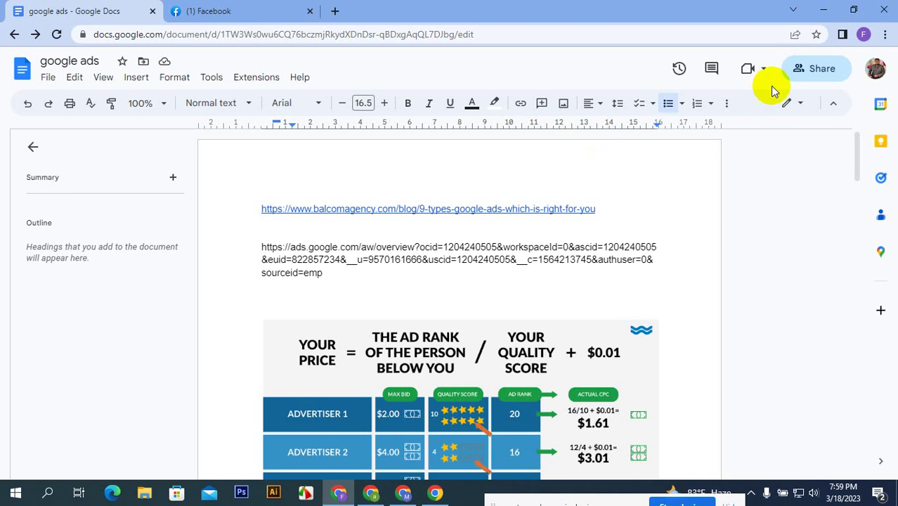
left_click(830, 71)
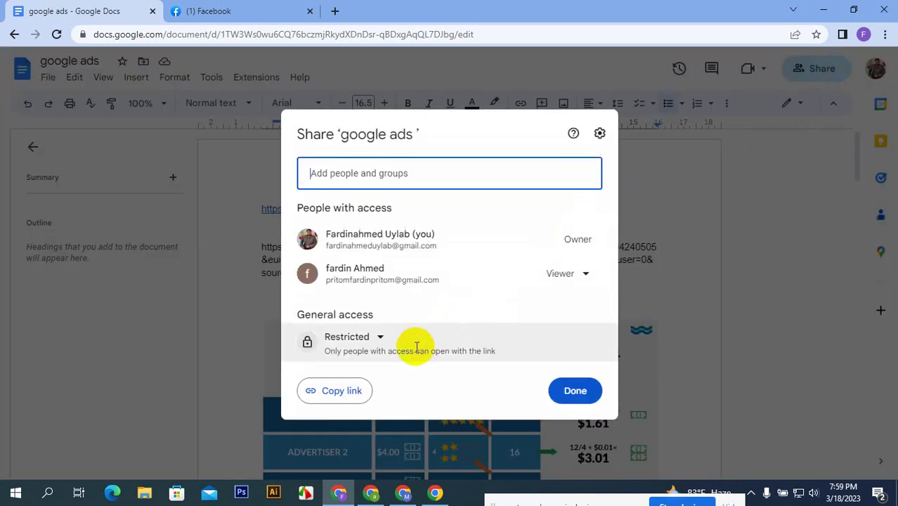
left_click(598, 134)
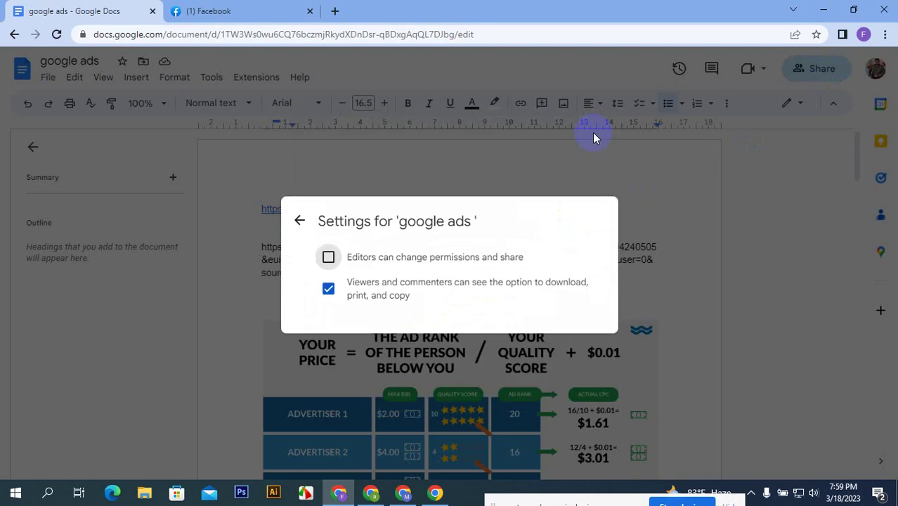
left_click(736, 292)
- Copy the google ads document's sharing link and close the sharing dialog
left_click(817, 73)
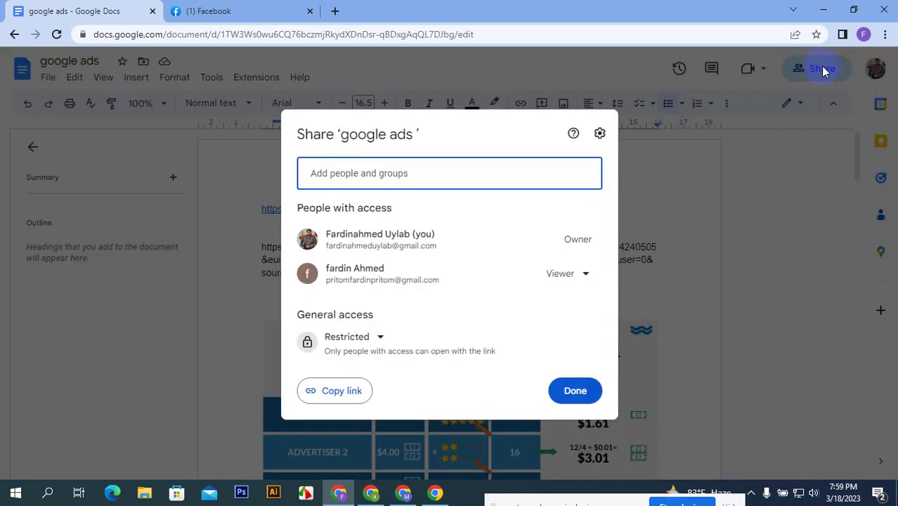
left_click(343, 394)
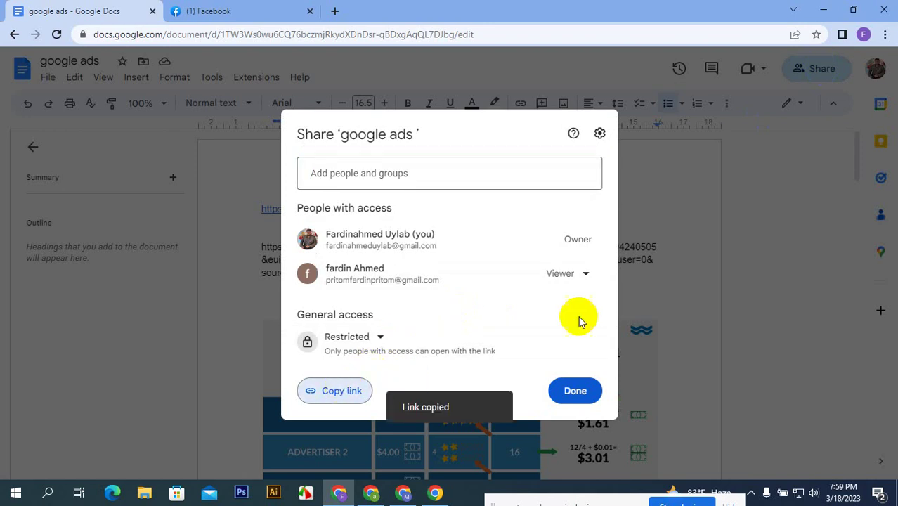
left_click(787, 303)
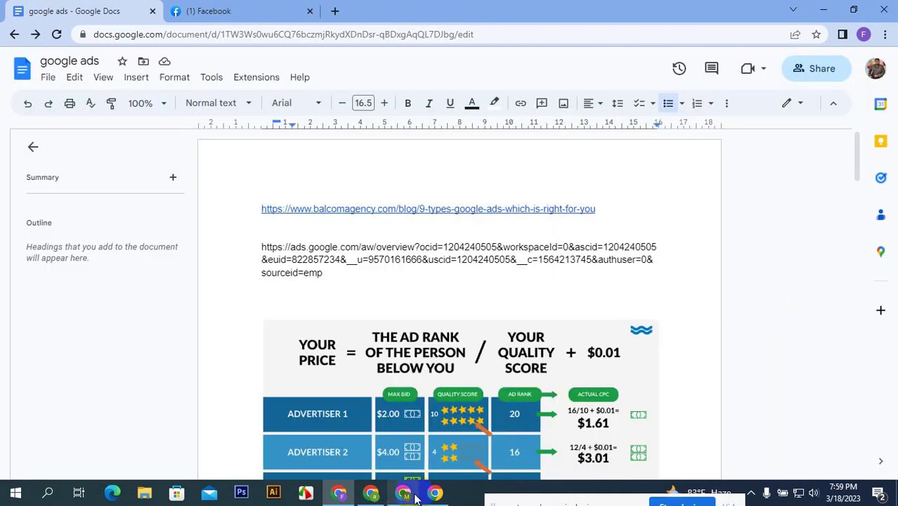
- Switch to the Google Meet call and send the copied document link to everyone in the in-call messages
left_click(408, 495)
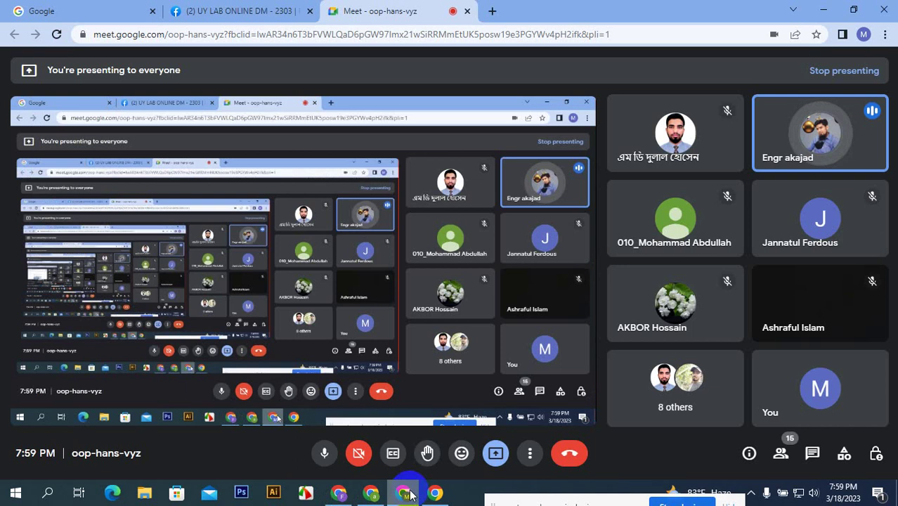
left_click(813, 455)
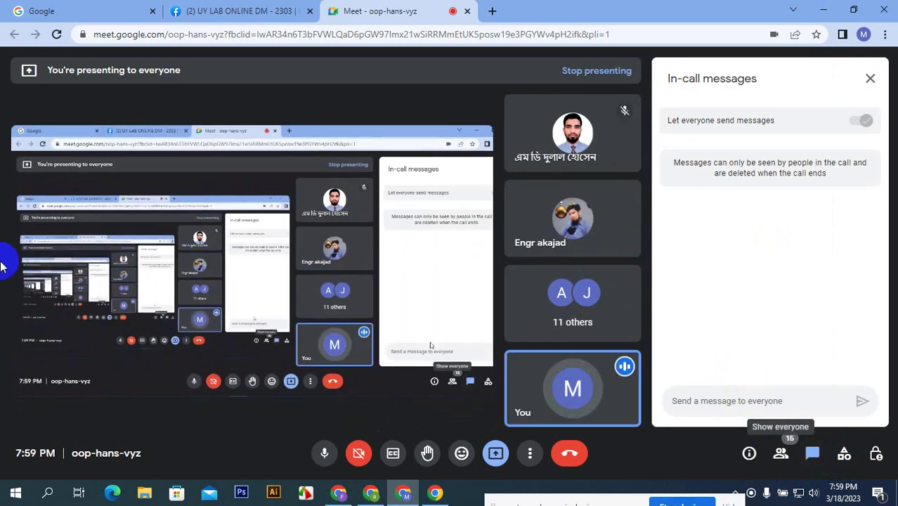
right_click(716, 400)
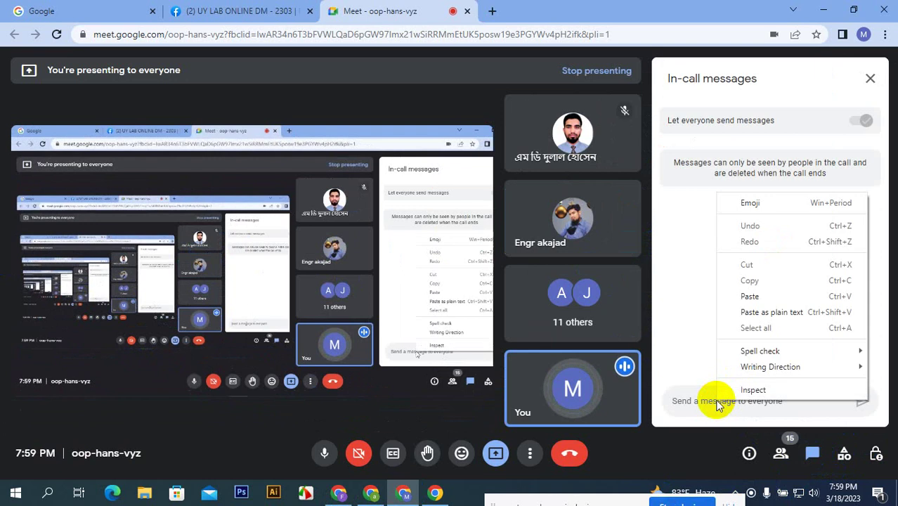
left_click(751, 296)
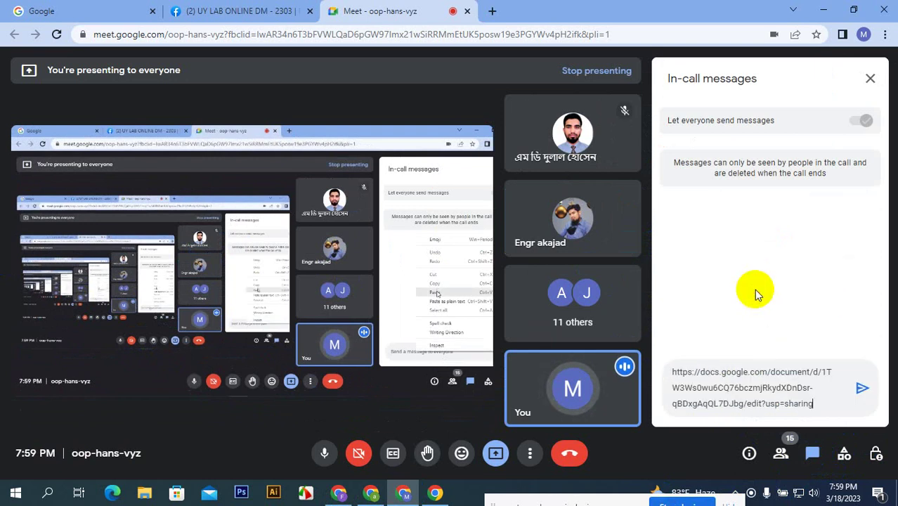
left_click(862, 389)
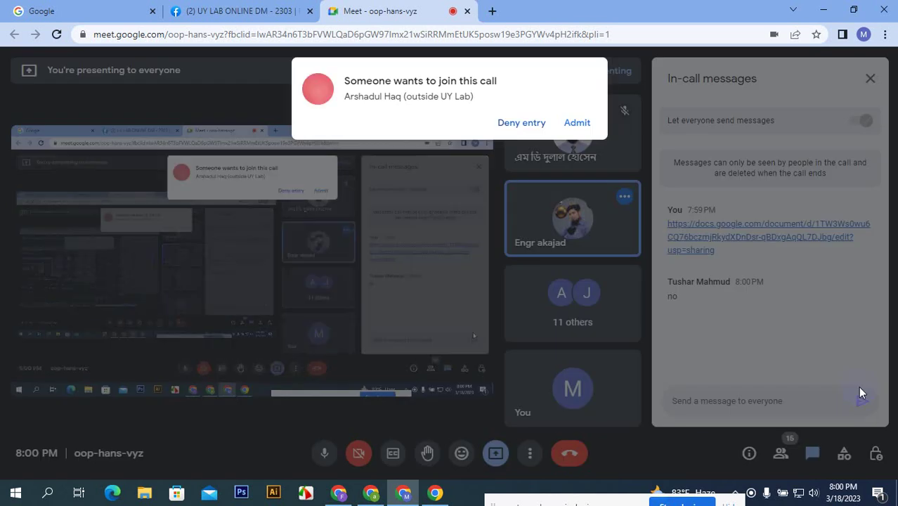
- Admit the waiting participant to the call and highlight the last "no" reply in the in-call messages
left_click(576, 124)
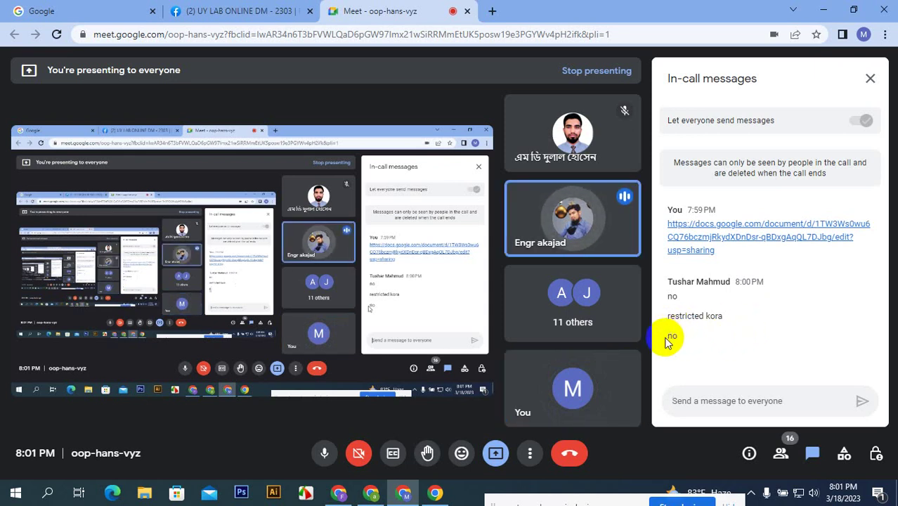
left_click_drag(668, 337, 686, 340)
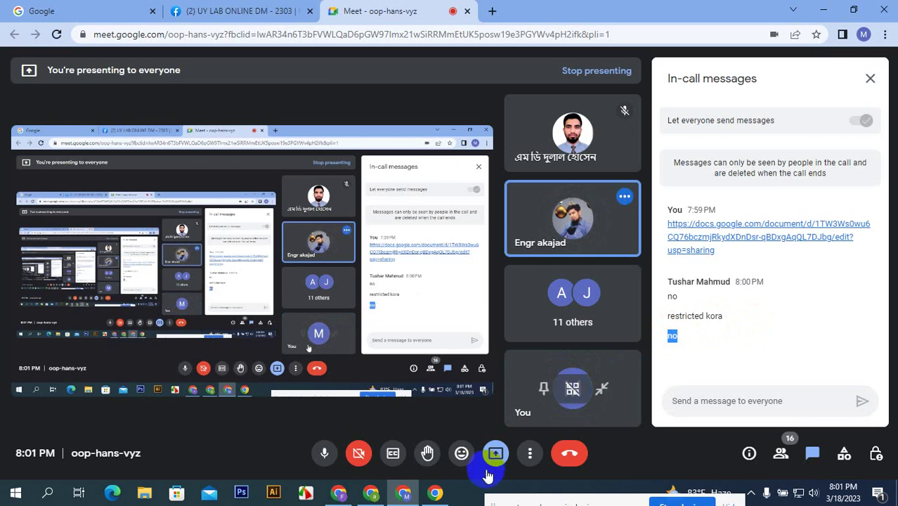
- Switch back to the google ads document and set its general access to Anyone with the link
left_click(335, 496)
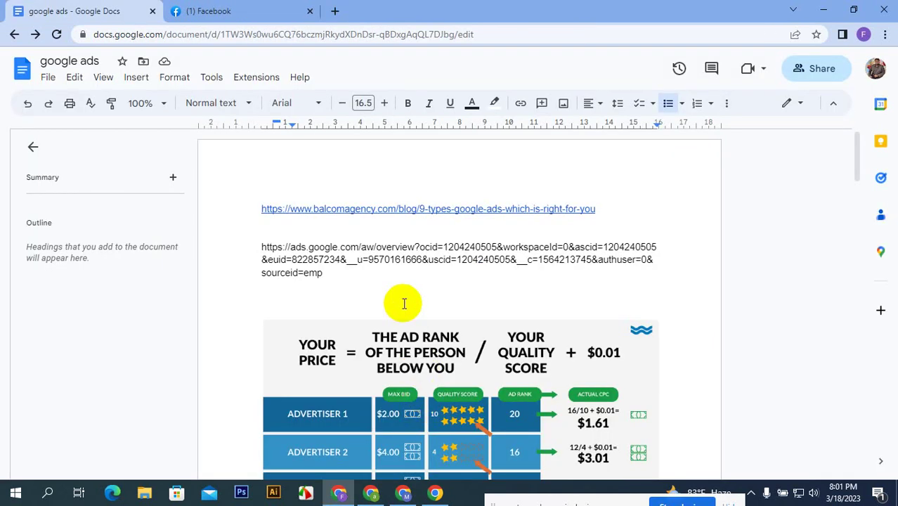
scroll(403, 300, "down", 3)
scroll(408, 301, "up", 3)
scroll(408, 300, "down", 4)
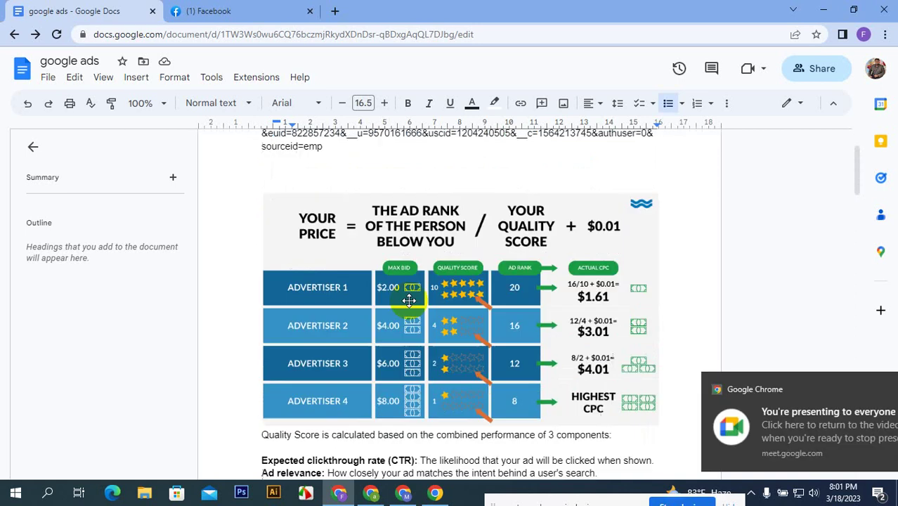
scroll(410, 299, "up", 3)
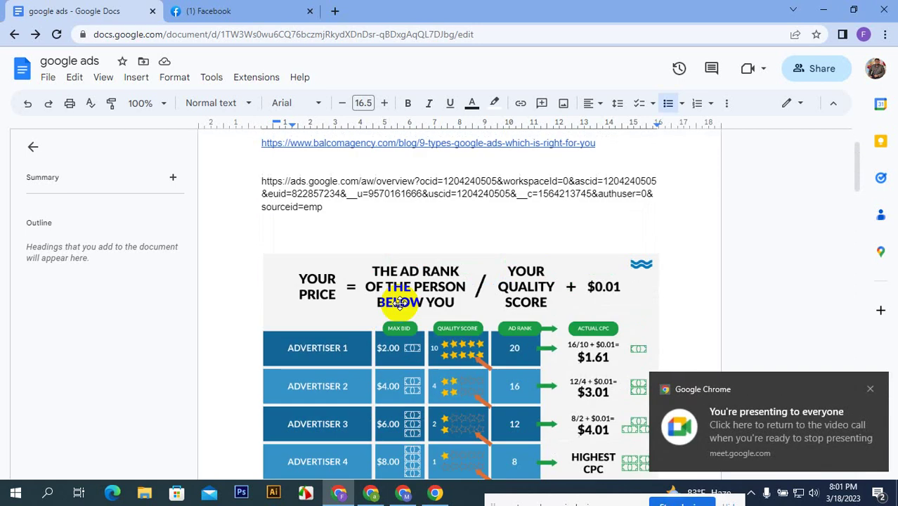
left_click(842, 70)
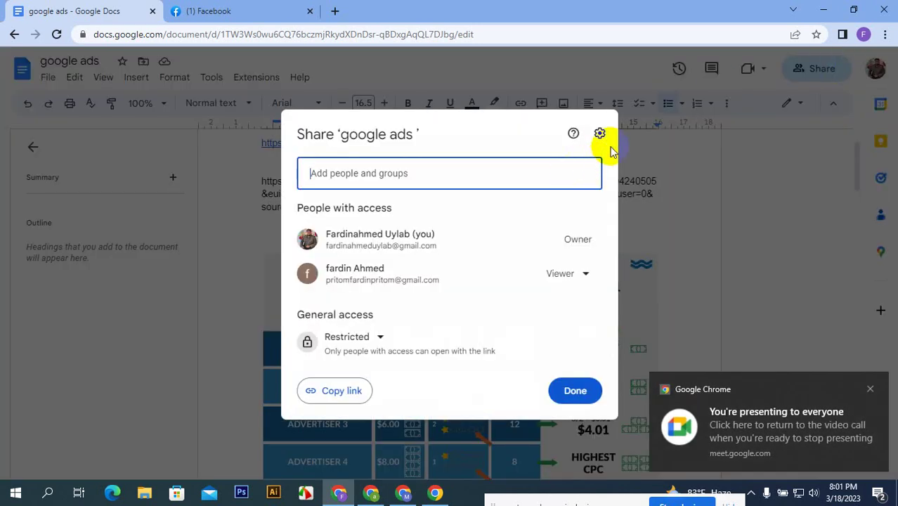
left_click(345, 348)
left_click(375, 341)
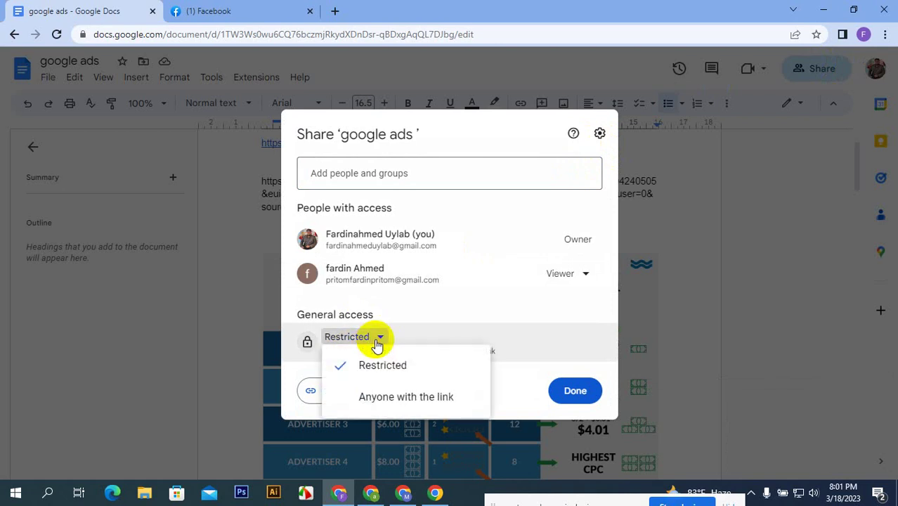
left_click(392, 395)
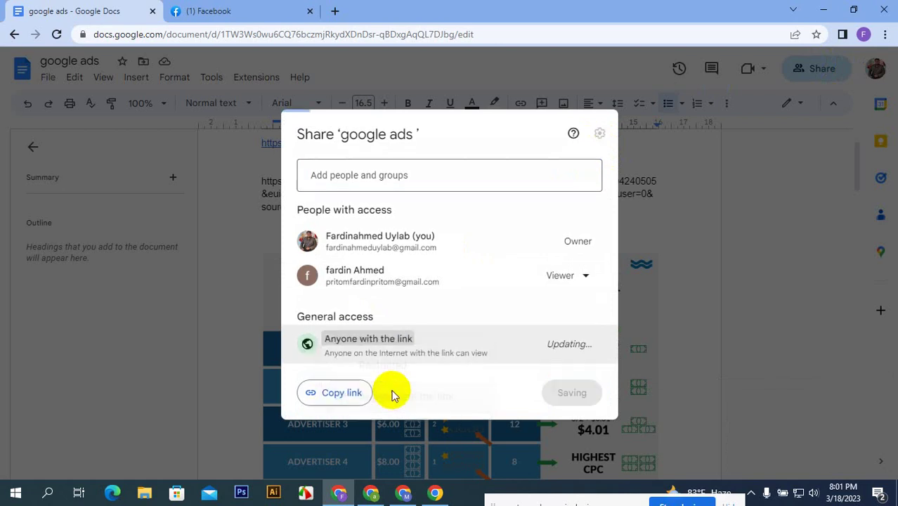
- Copy the google ads document's sharing link and send it to everyone in the Google Meet in-call messages
left_click(337, 391)
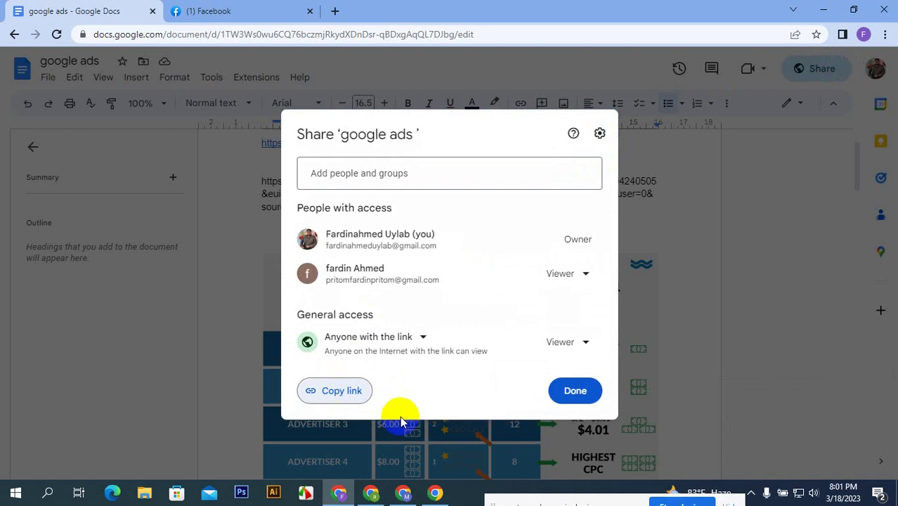
left_click(342, 392)
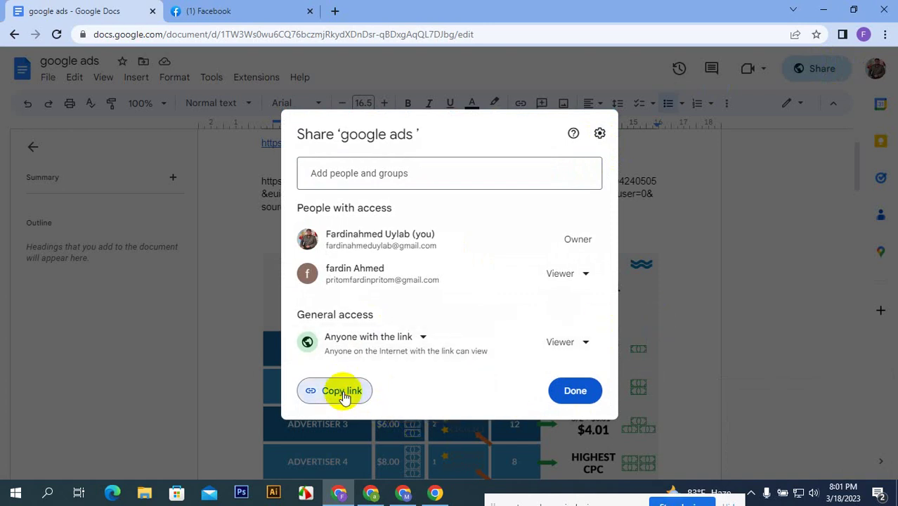
left_click(400, 494)
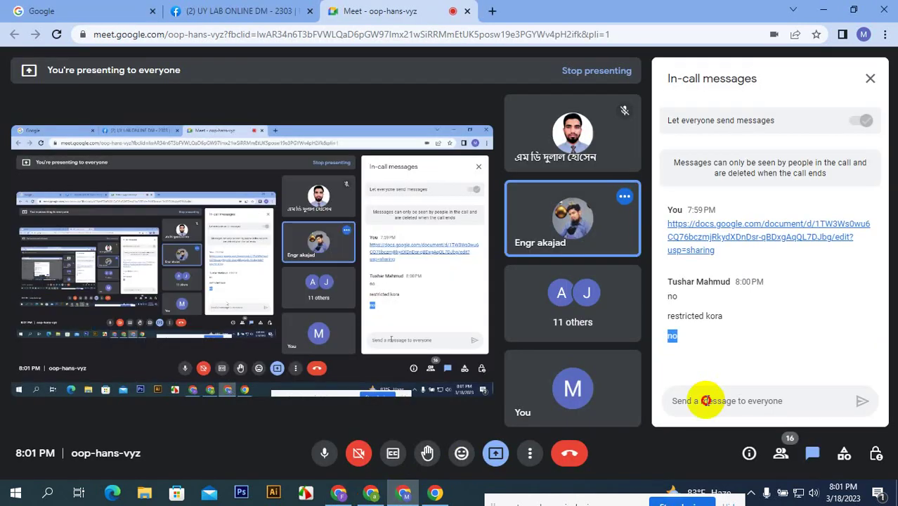
right_click(703, 398)
left_click(740, 296)
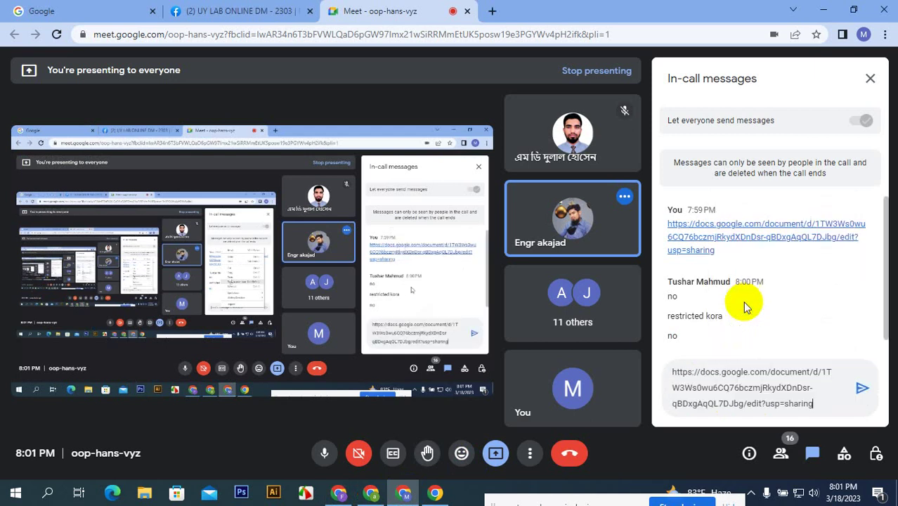
left_click(863, 398)
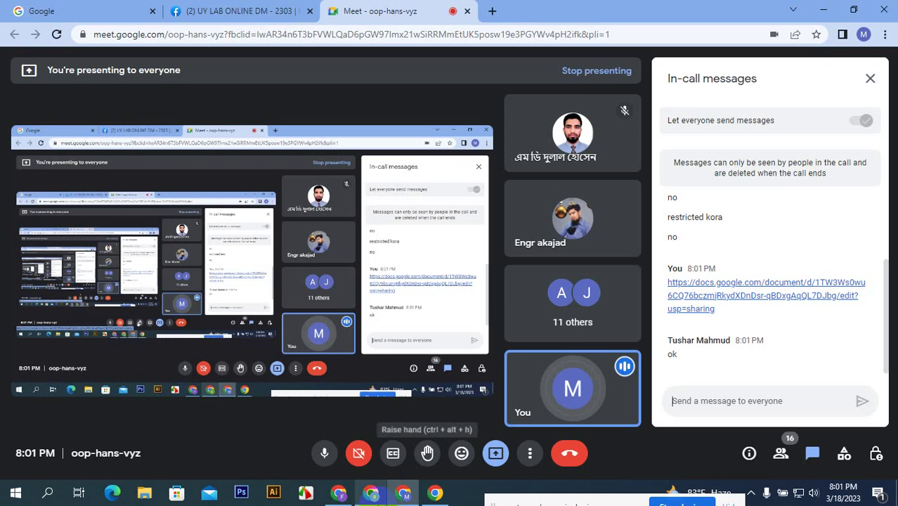
- Switch back to the google ads document and close its sharing dialog
left_click(360, 500)
left_click(340, 495)
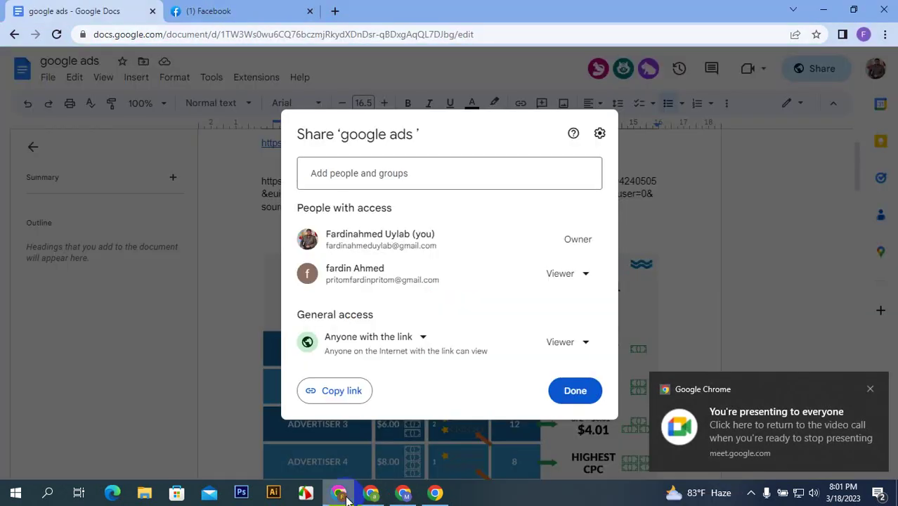
left_click(827, 185)
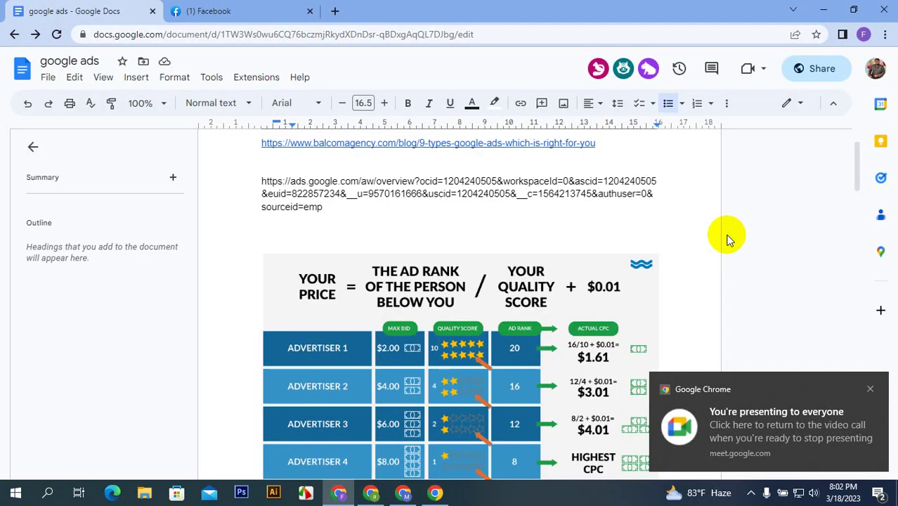
- Review the google ads notes from the reference links and ad rank chart through the Aida funnel, match types and Video ads section
scroll(522, 227, "up", 1)
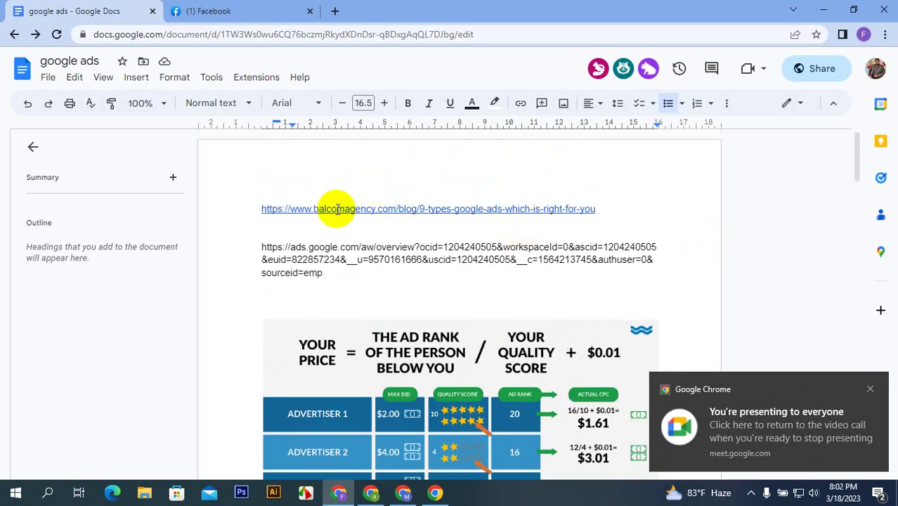
left_click_drag(240, 204, 632, 219)
left_click(635, 218)
scroll(621, 221, "down", 7)
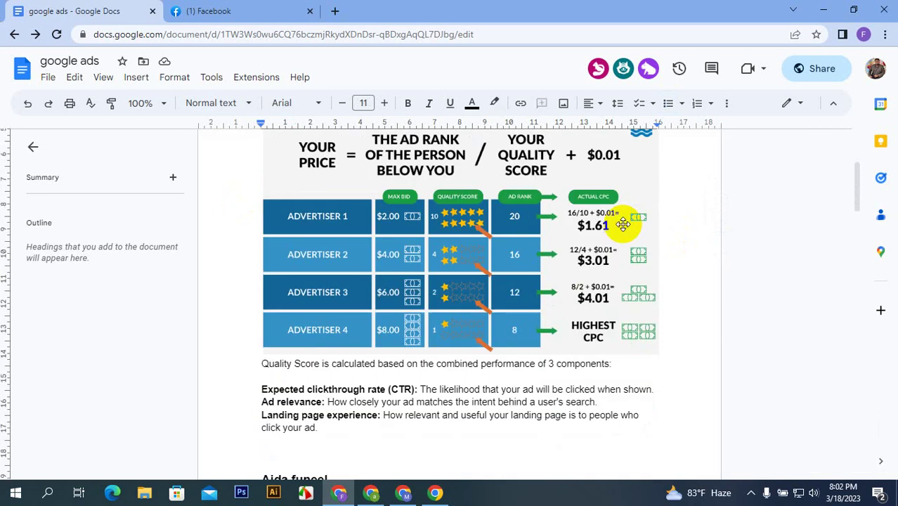
scroll(598, 232, "up", 3)
scroll(298, 302, "down", 3)
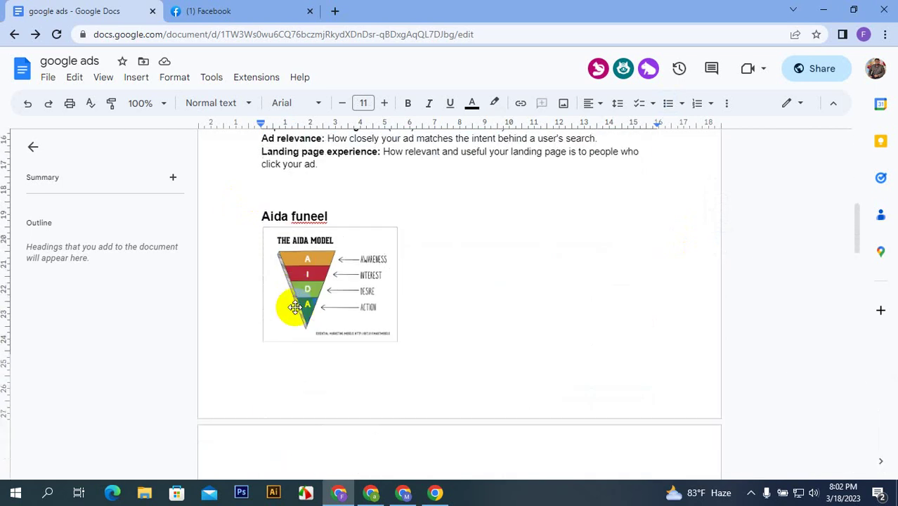
scroll(411, 289, "down", 6)
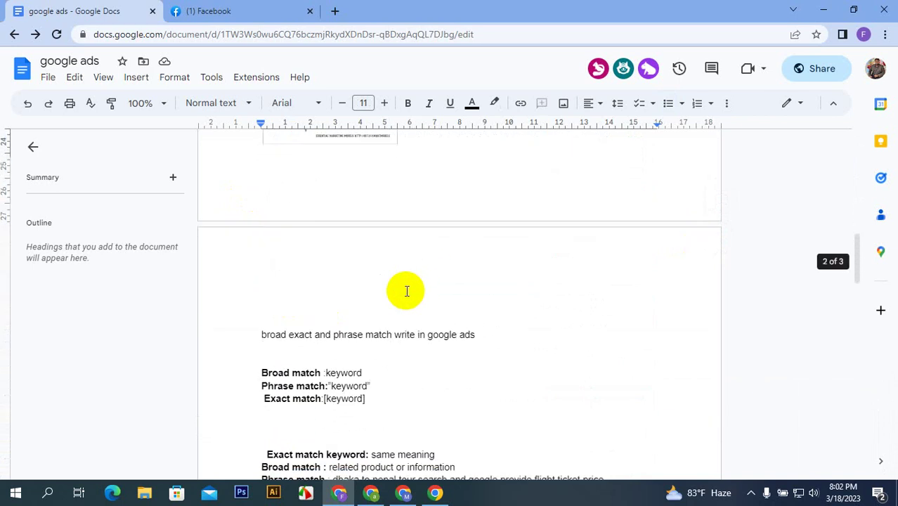
scroll(402, 292, "up", 2)
scroll(401, 289, "down", 6)
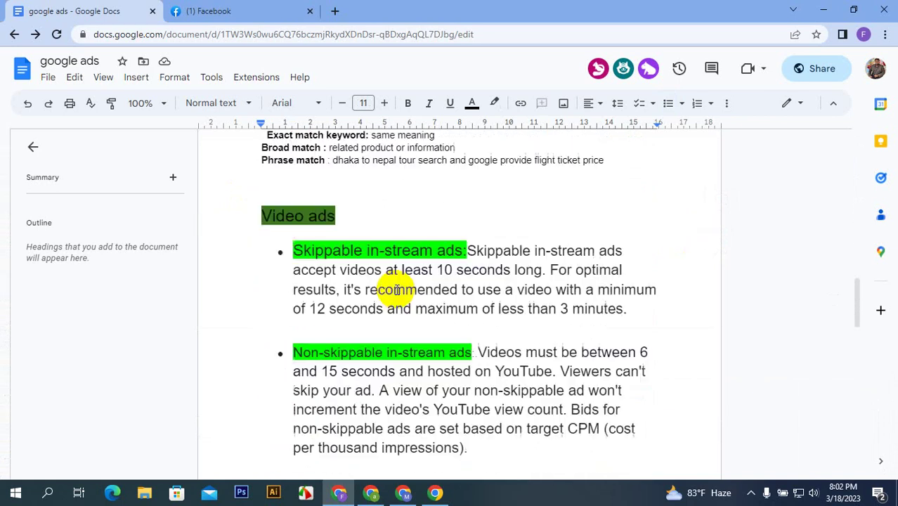
scroll(405, 287, "up", 12)
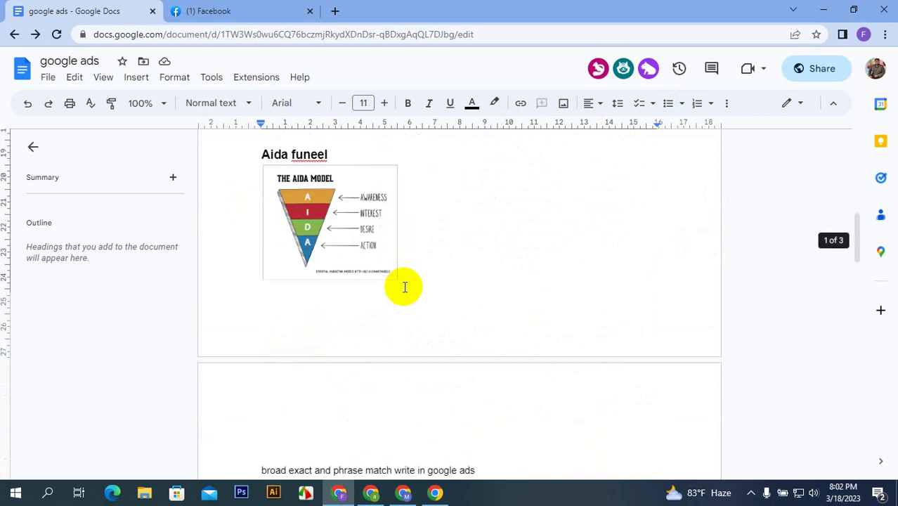
scroll(404, 285, "up", 3)
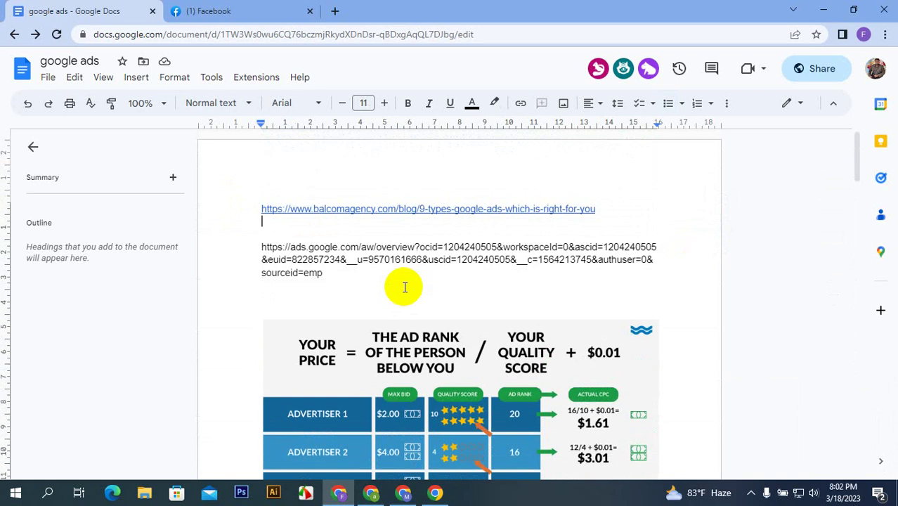
scroll(402, 281, "down", 10)
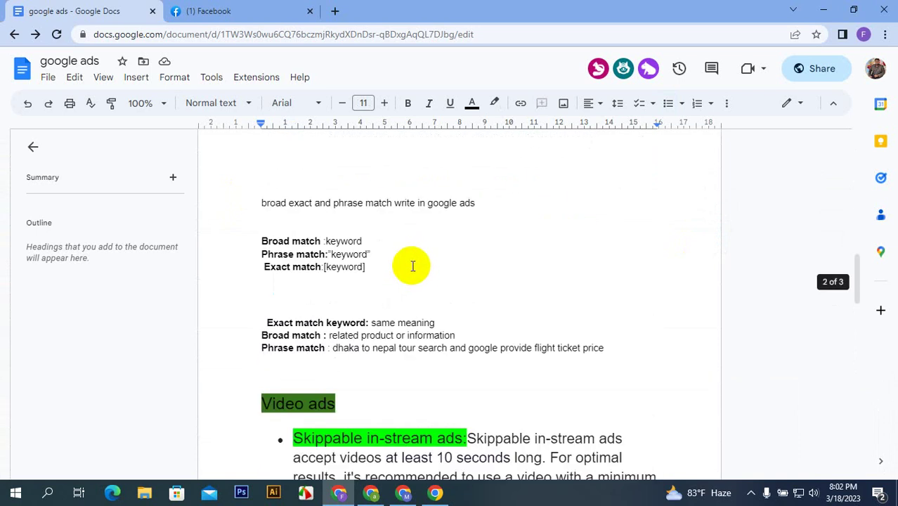
scroll(415, 277, "down", 1)
scroll(417, 282, "up", 3)
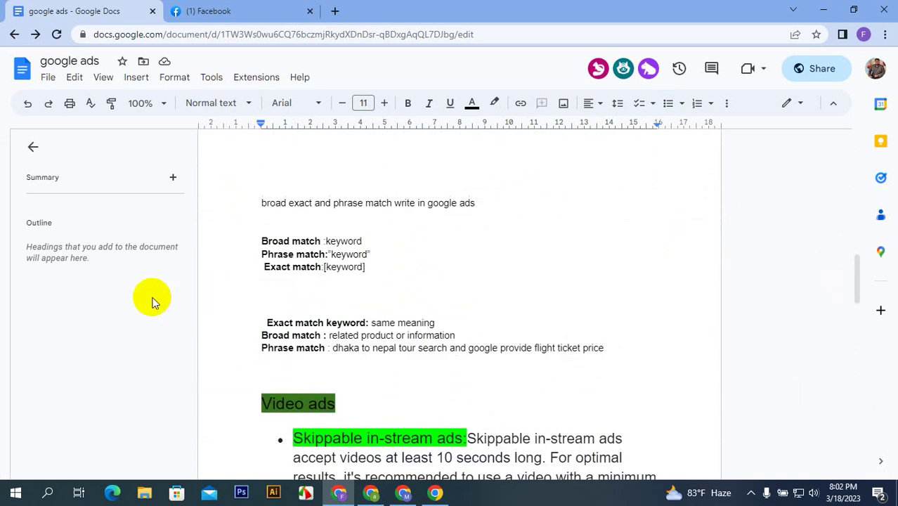
- Highlight the broad, phrase and exact match syntax lines and their definitions, and glance over the Video ads notes
left_click(274, 241)
left_click_drag(274, 241, 384, 276)
left_click(375, 285)
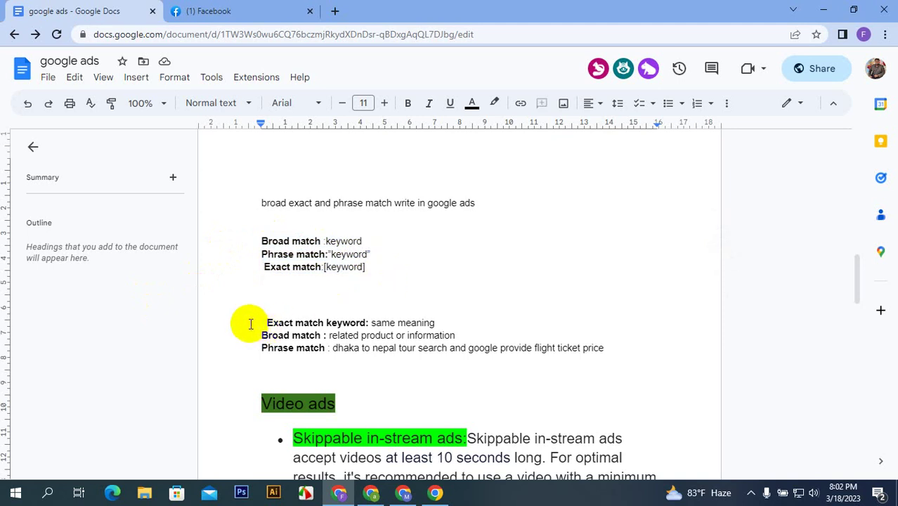
left_click_drag(249, 320, 627, 351)
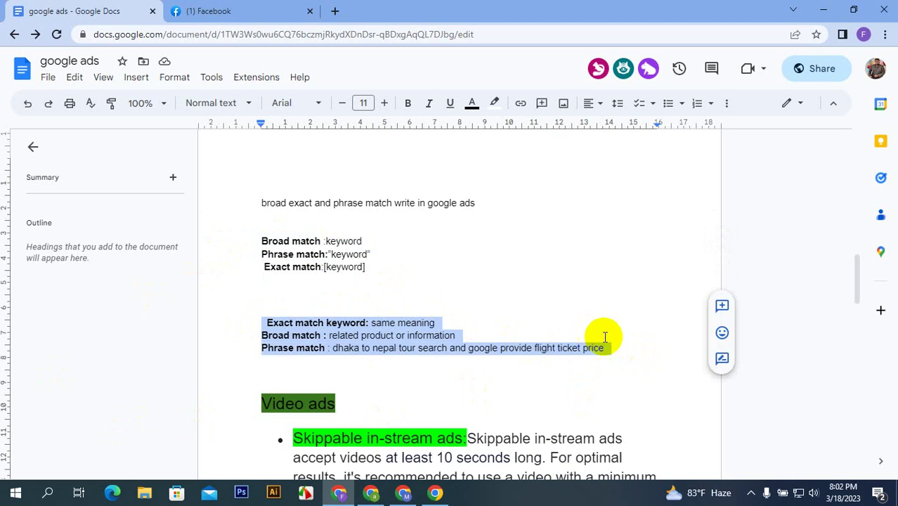
left_click(622, 352)
scroll(554, 329, "down", 3)
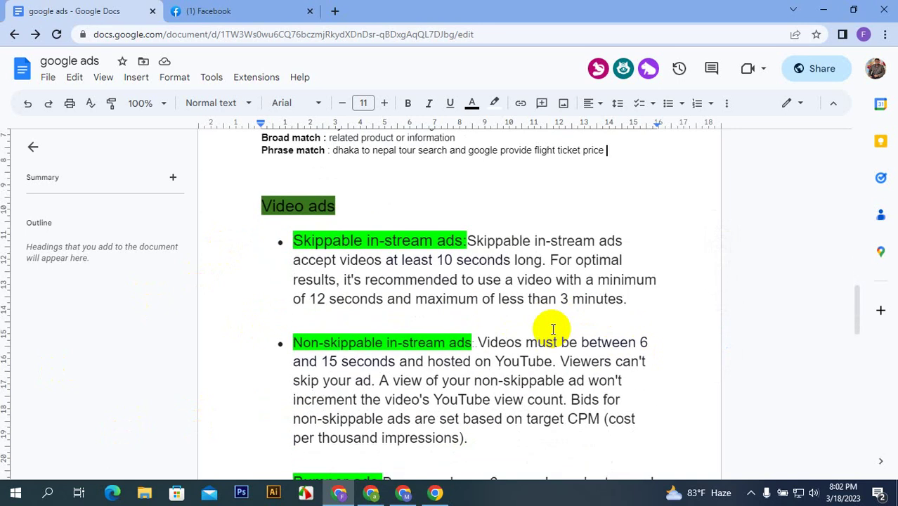
scroll(547, 326, "up", 3)
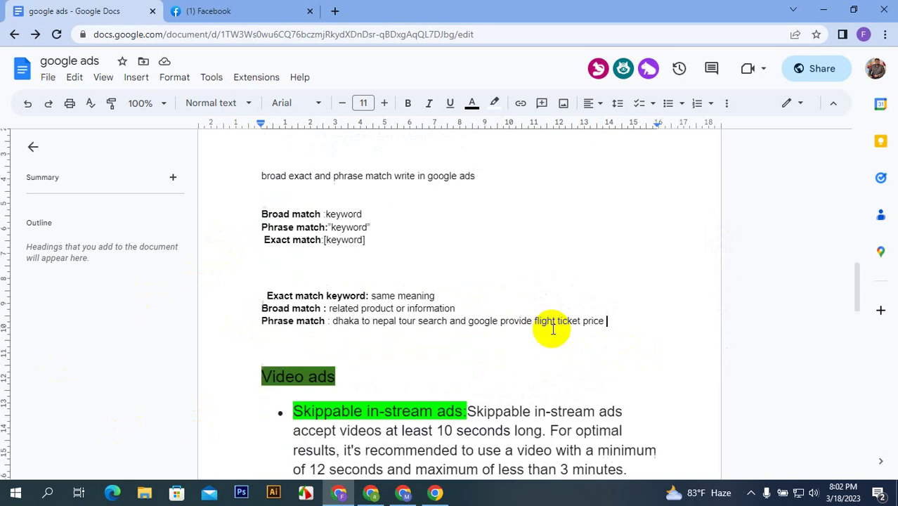
- Switch to Google Ads and leave the unfinished video campaign without saving it
left_click(371, 493)
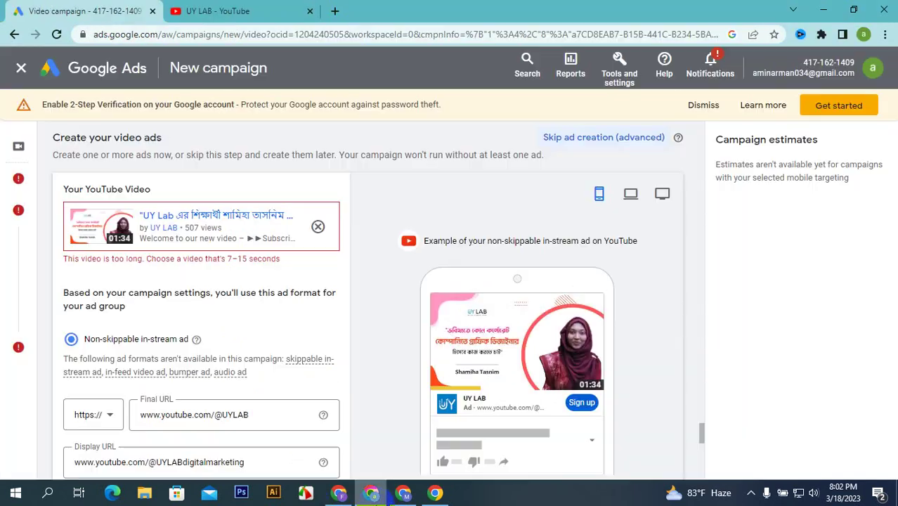
left_click(21, 69)
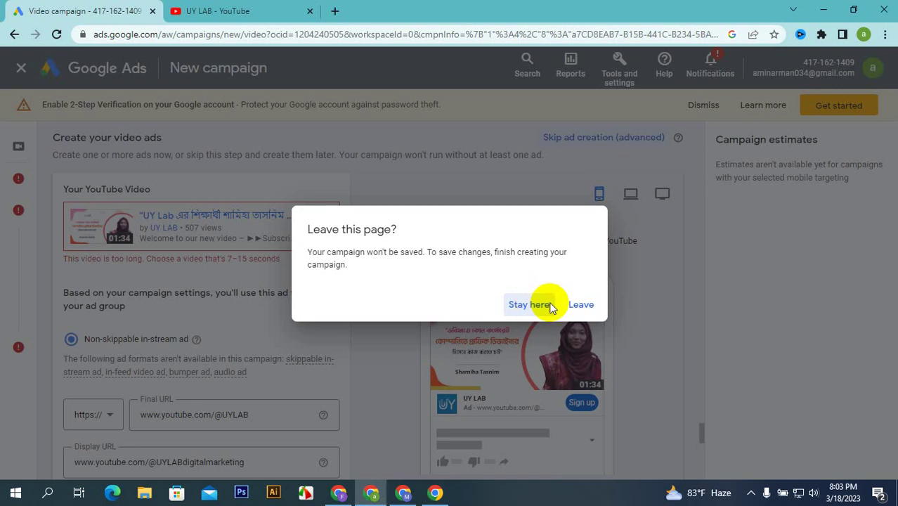
left_click(581, 309)
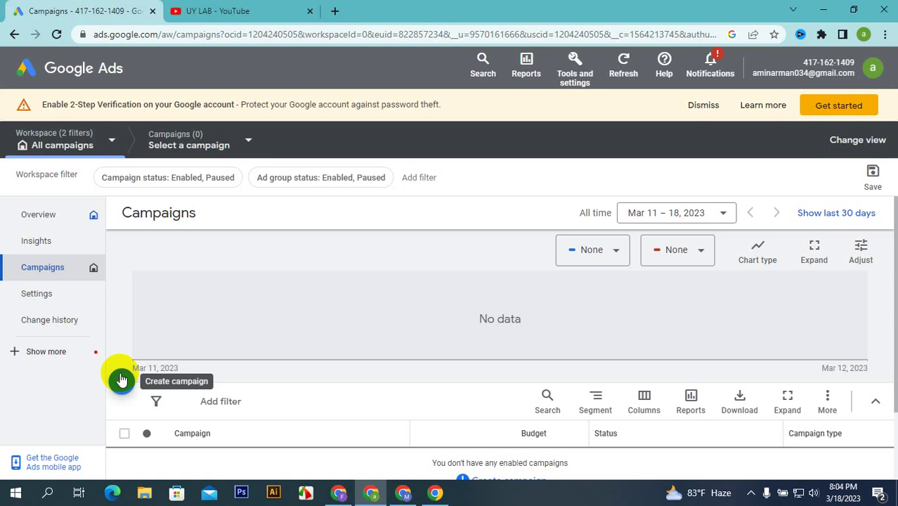
- Switch to the Google Meet call and admit the waiting participant
left_click(404, 492)
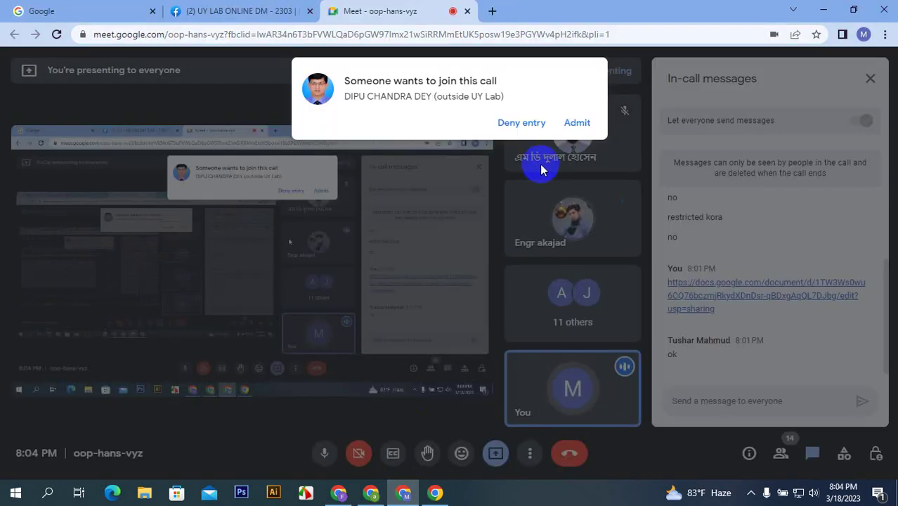
left_click(577, 123)
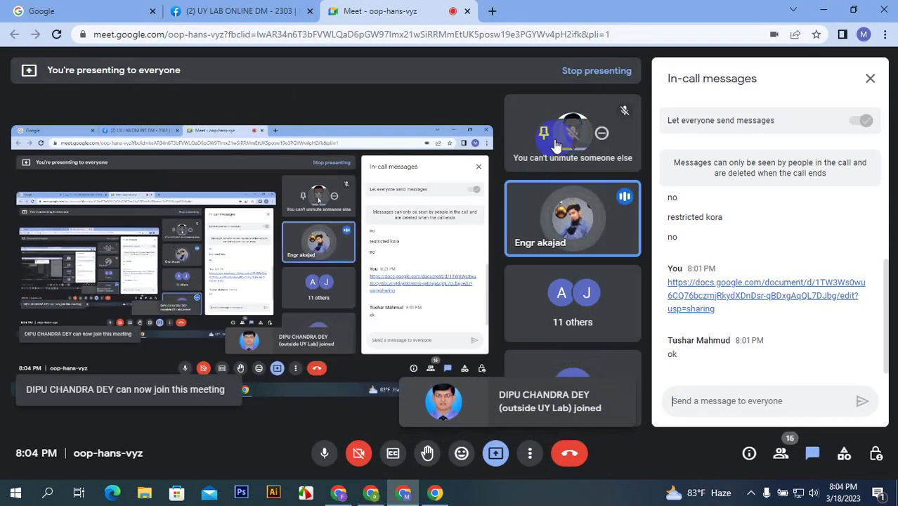
- Switch back to Google Ads and start a new campaign with the Brand awareness and reach objective and the Display campaign type
left_click(373, 495)
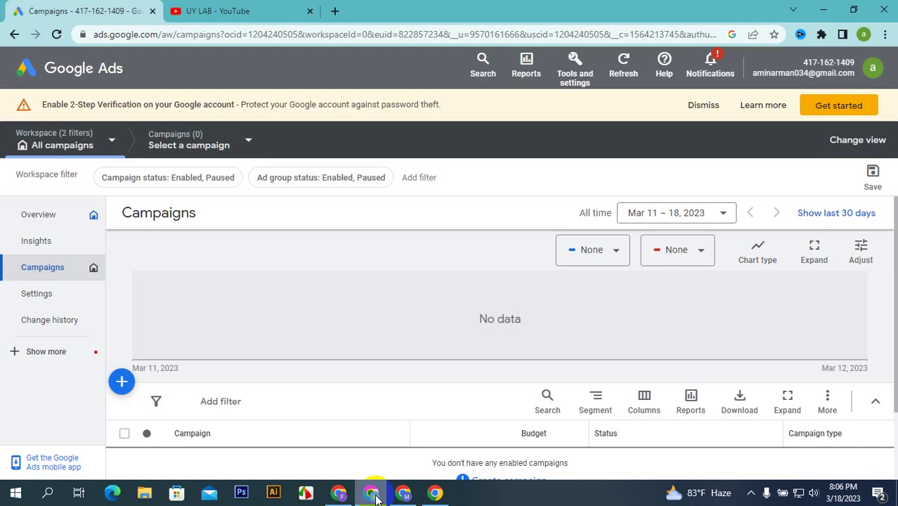
left_click(125, 381)
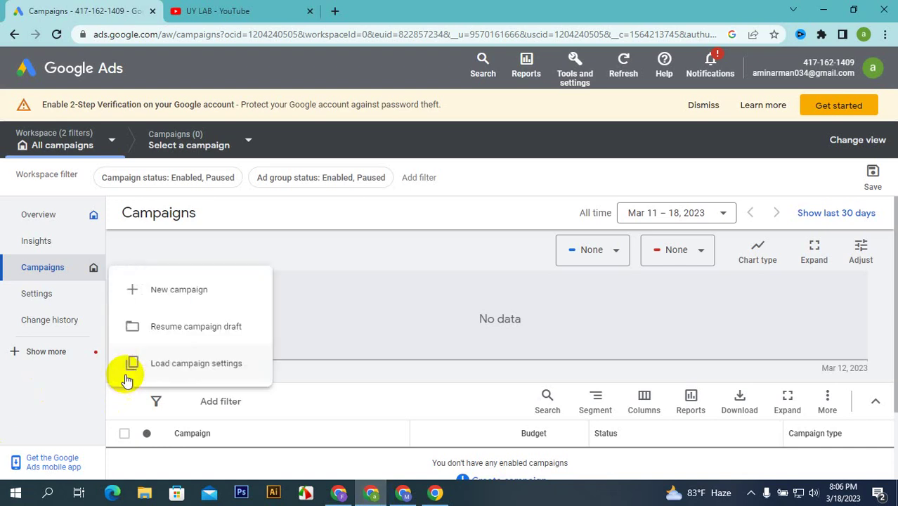
left_click(186, 296)
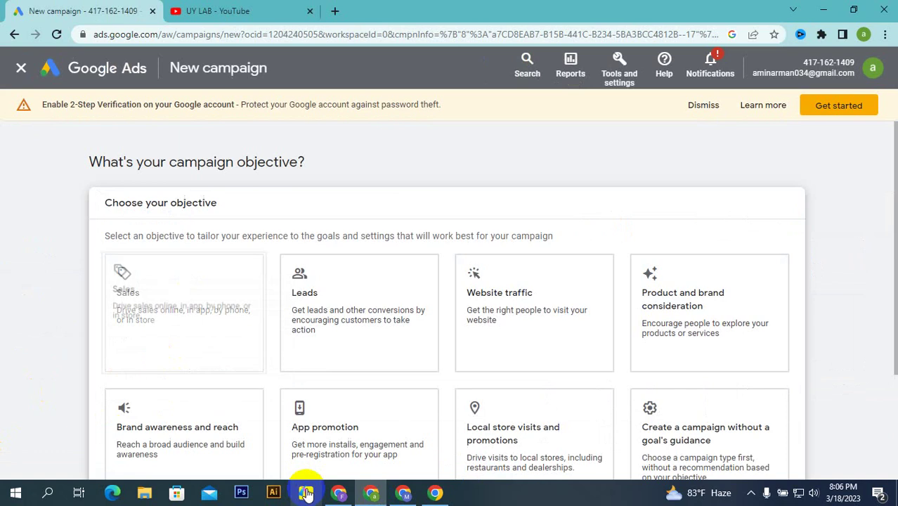
scroll(327, 227, "down", 2)
left_click(177, 303)
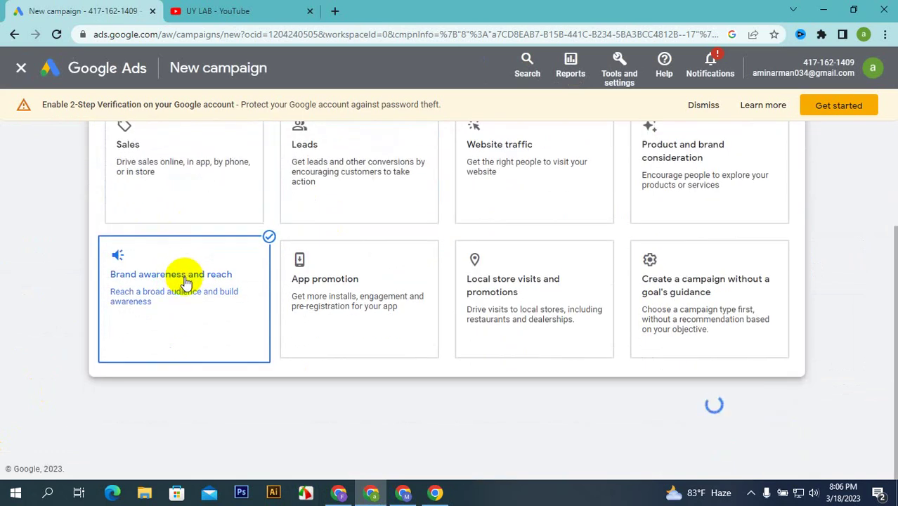
left_click(174, 308)
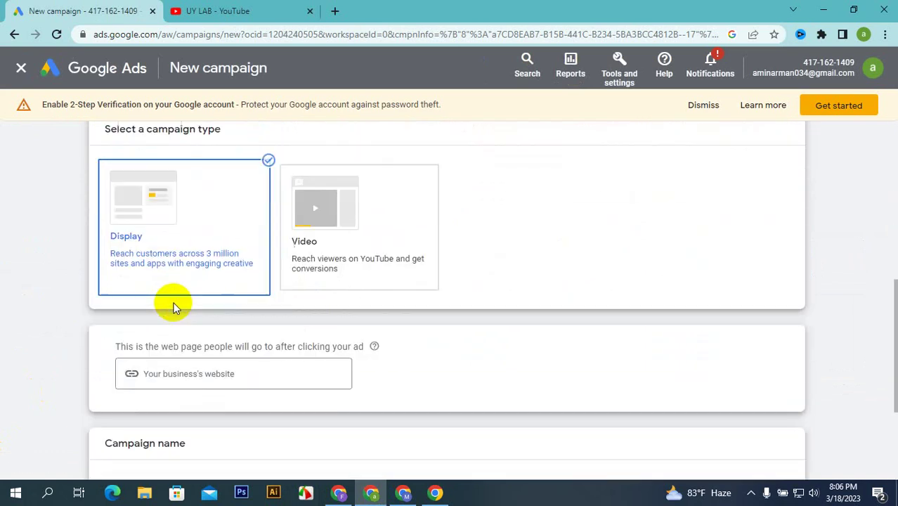
- Search for cricbuzz in a new browser tab and open the Cricbuzz website to view its display ads
left_click(335, 11)
left_click(312, 32)
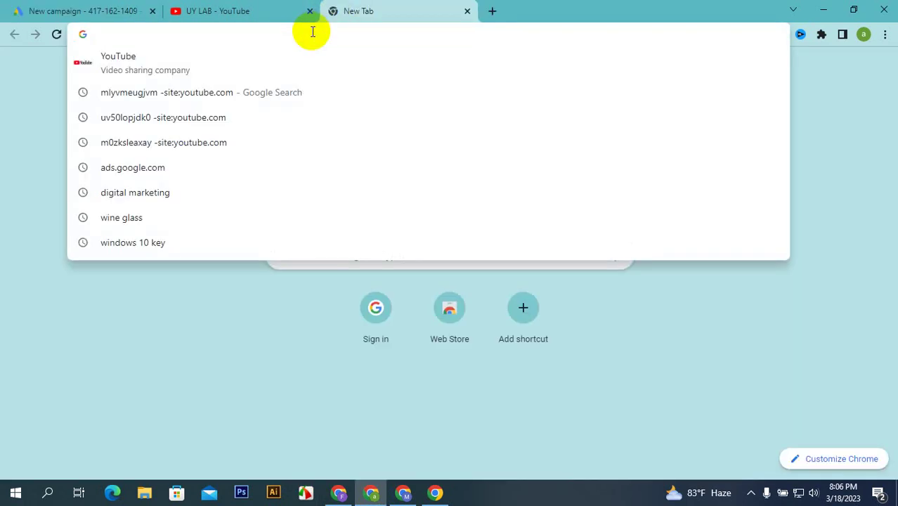
type("cri")
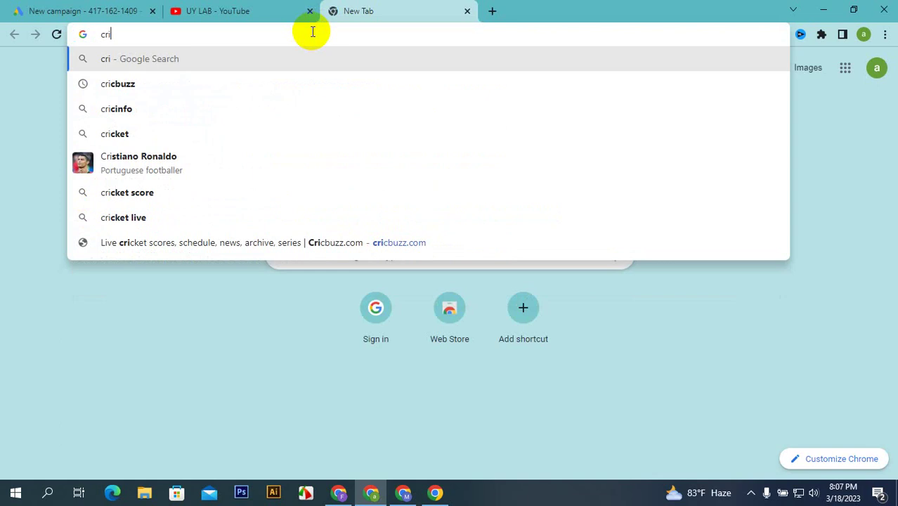
left_click(265, 84)
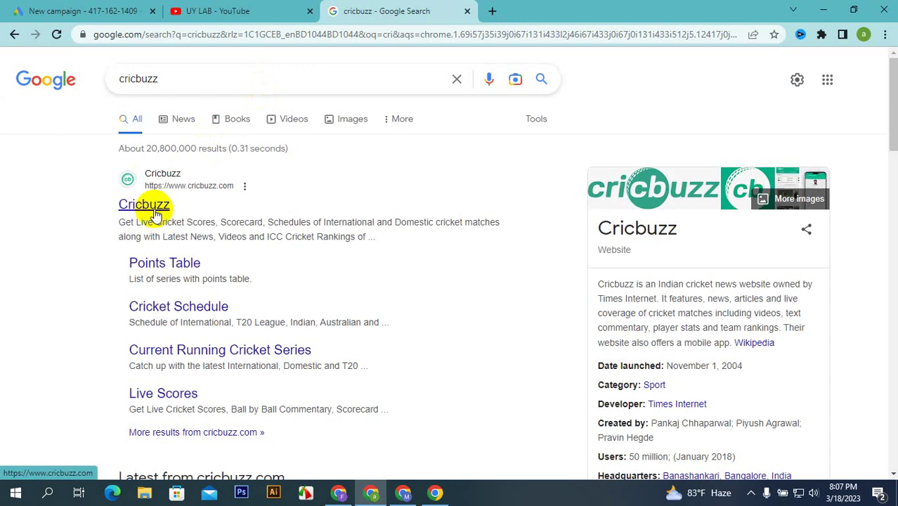
left_click(150, 207)
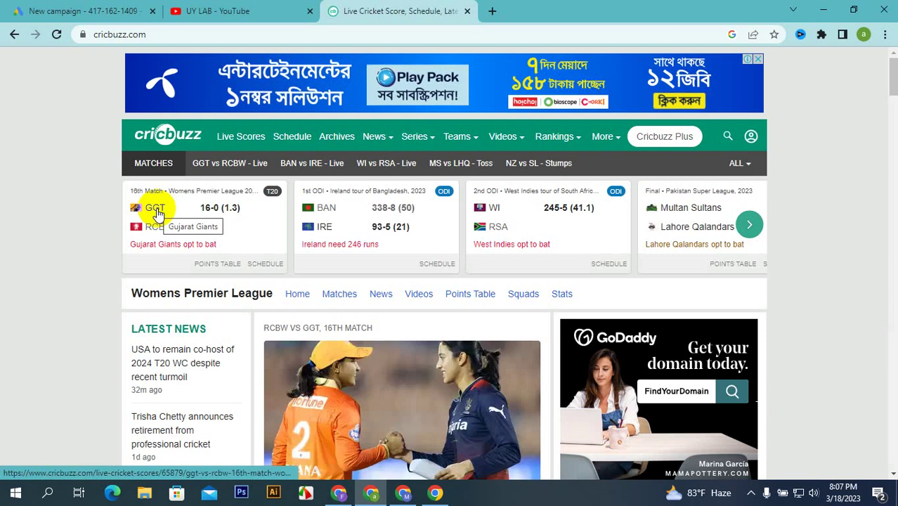
mouse_move(608, 141)
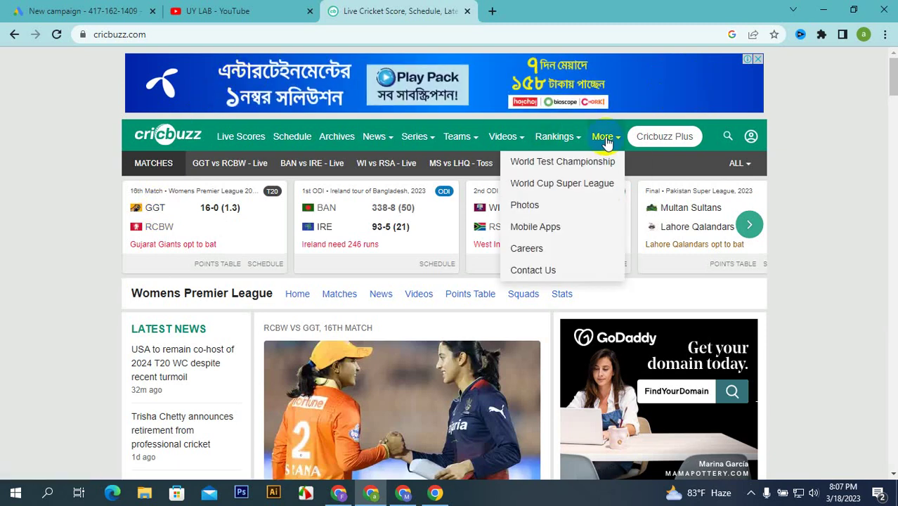
- Examine the banner ad and the sidebar ad on the Cricbuzz home page
scroll(668, 355, "down", 2)
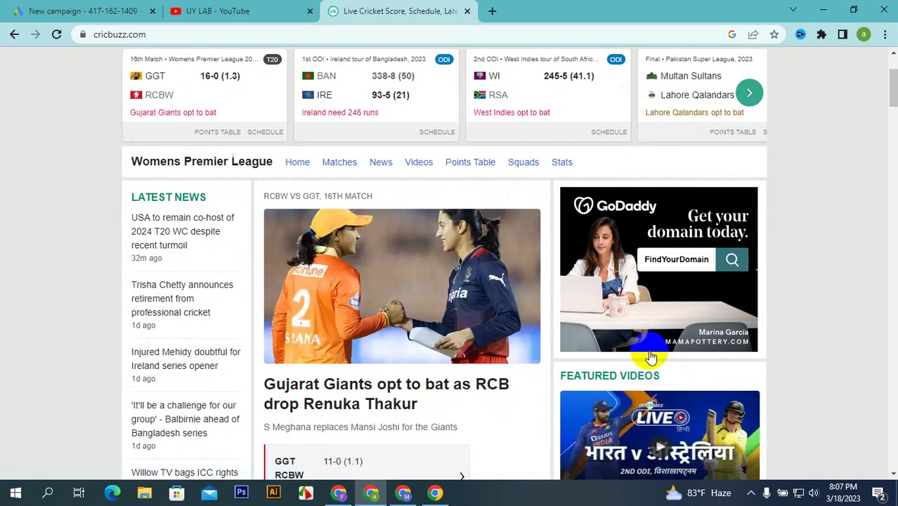
scroll(651, 358, "up", 2)
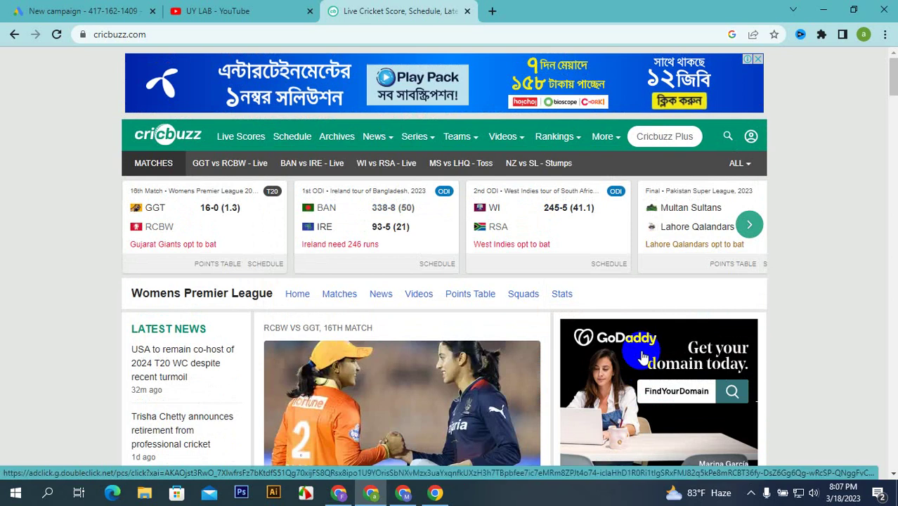
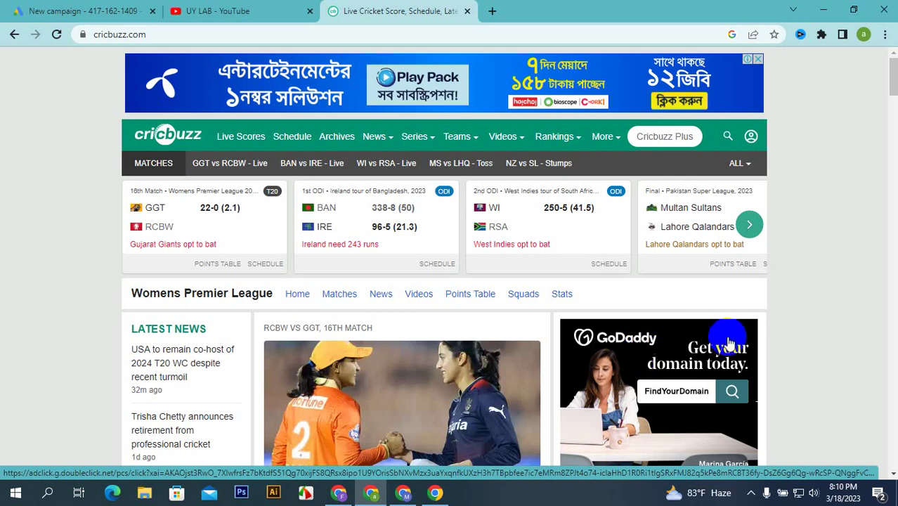
scroll(548, 332, "down", 3)
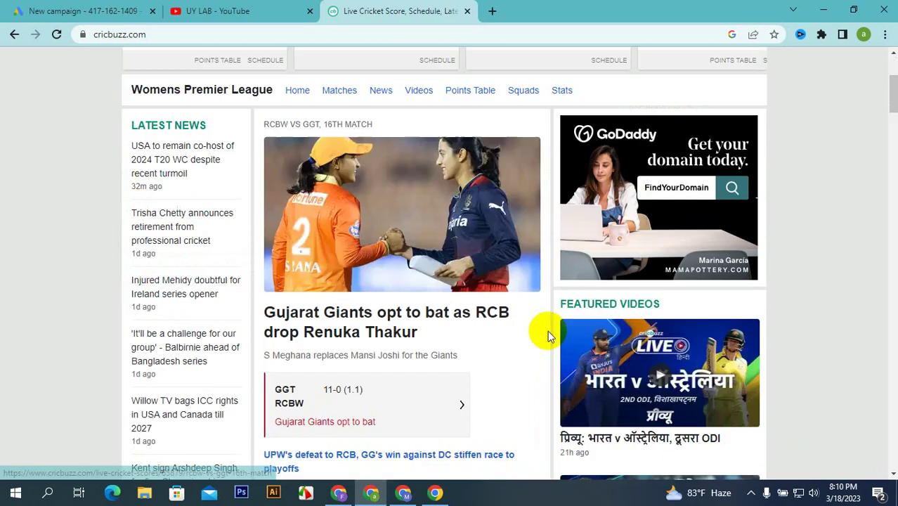
scroll(548, 332, "up", 3)
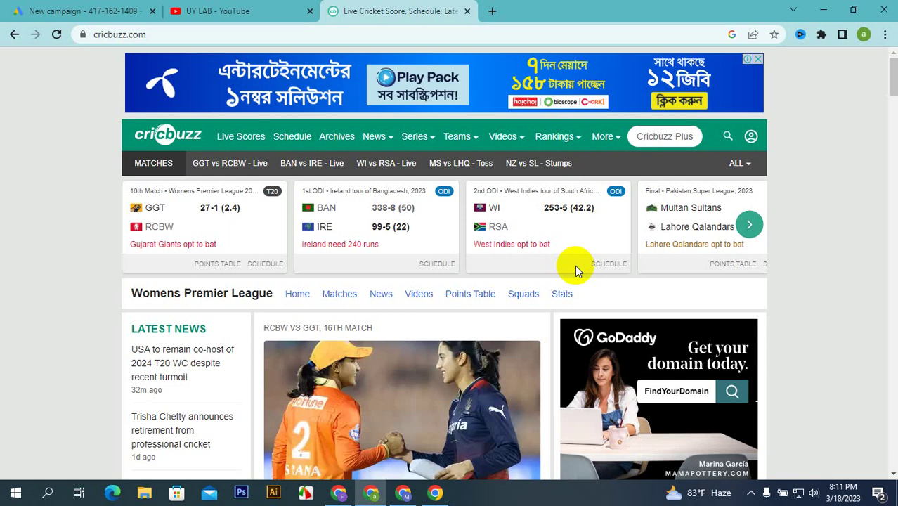
- Return to Google Ads, continue to the Display campaign's settings and expand the additional settings to review them
left_click(94, 11)
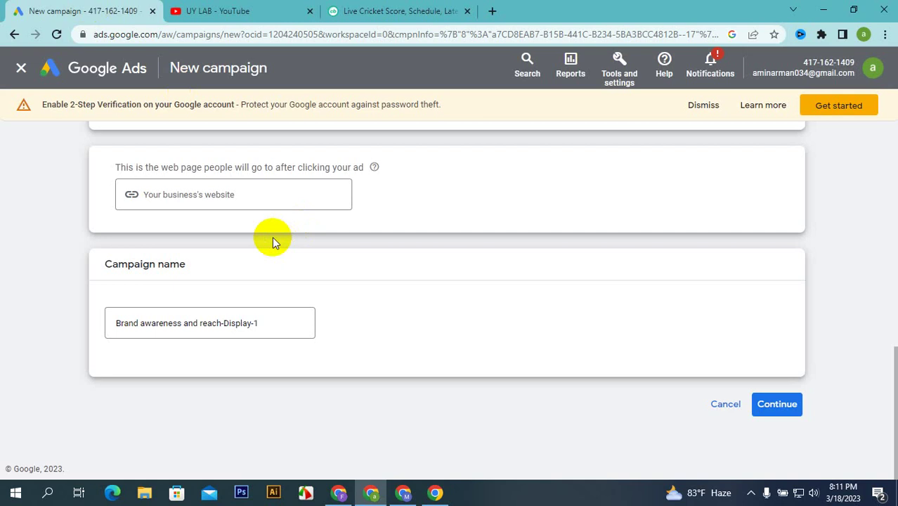
left_click(767, 406)
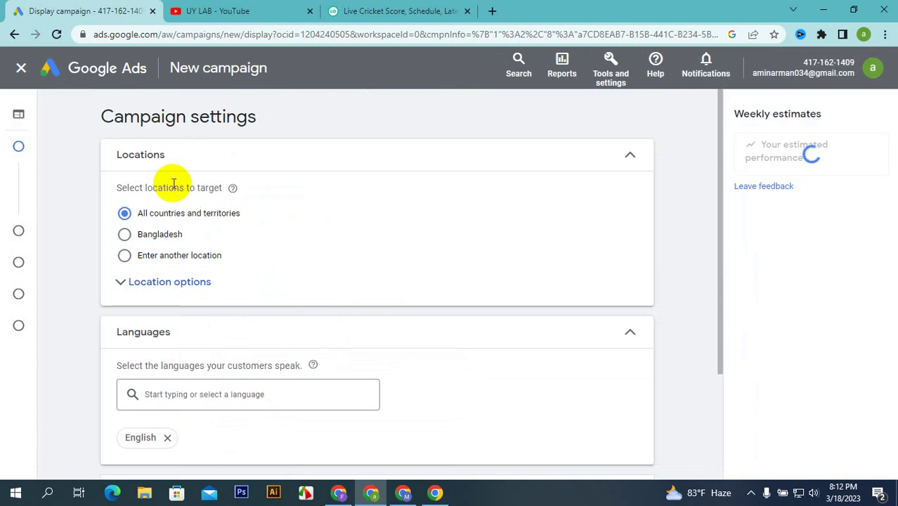
scroll(183, 187, "down", 2)
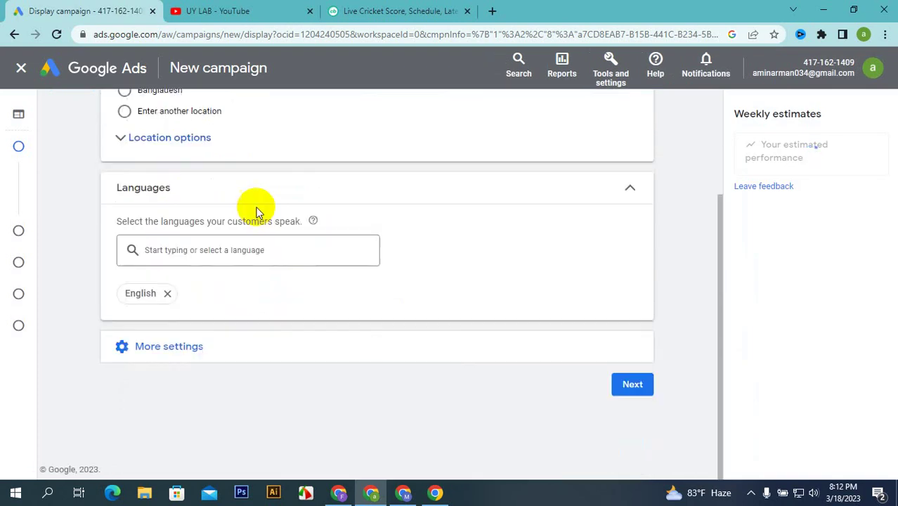
left_click(295, 344)
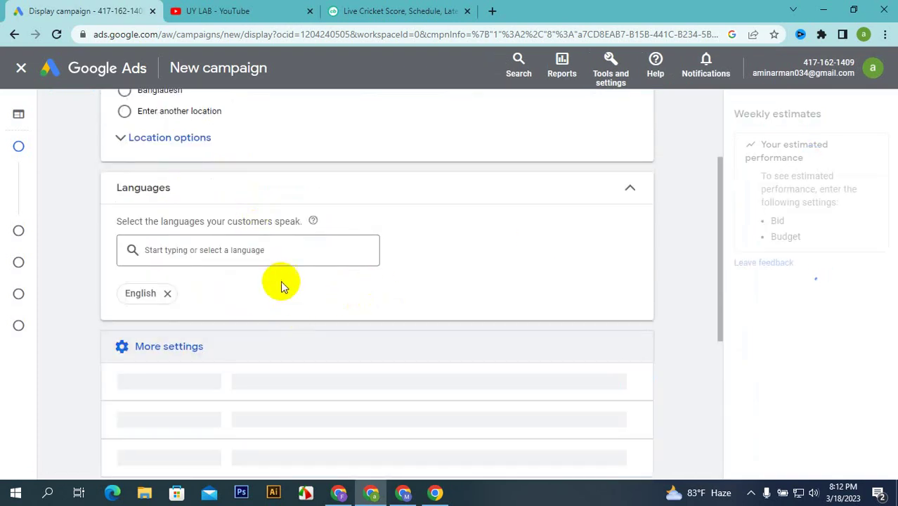
scroll(285, 275, "down", 3)
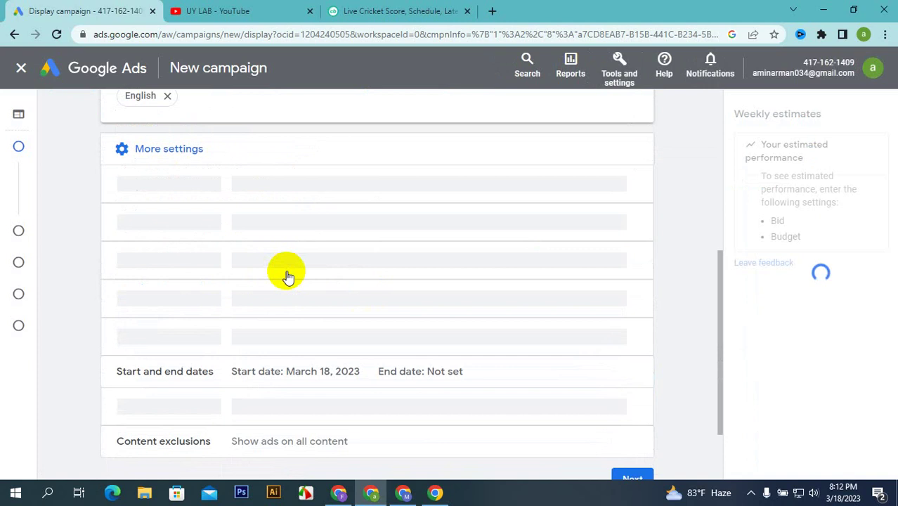
scroll(284, 263, "up", 1)
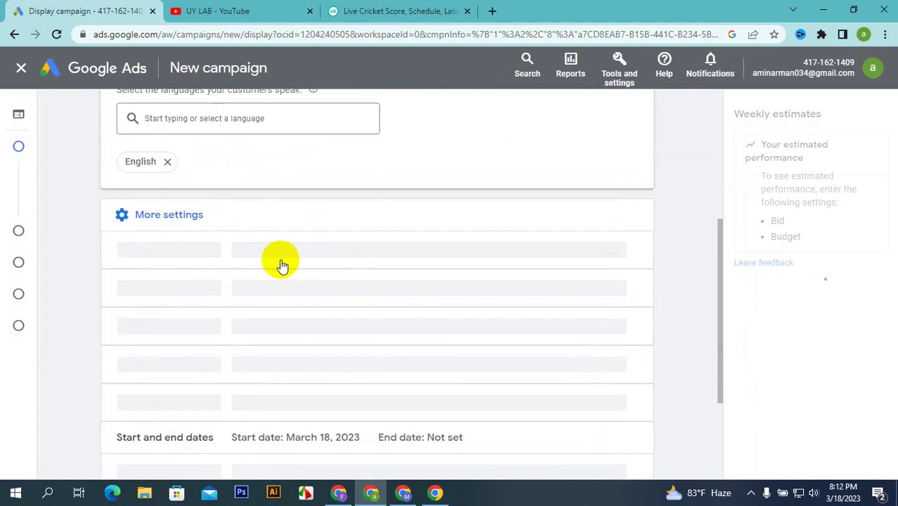
scroll(280, 266, "up", 4)
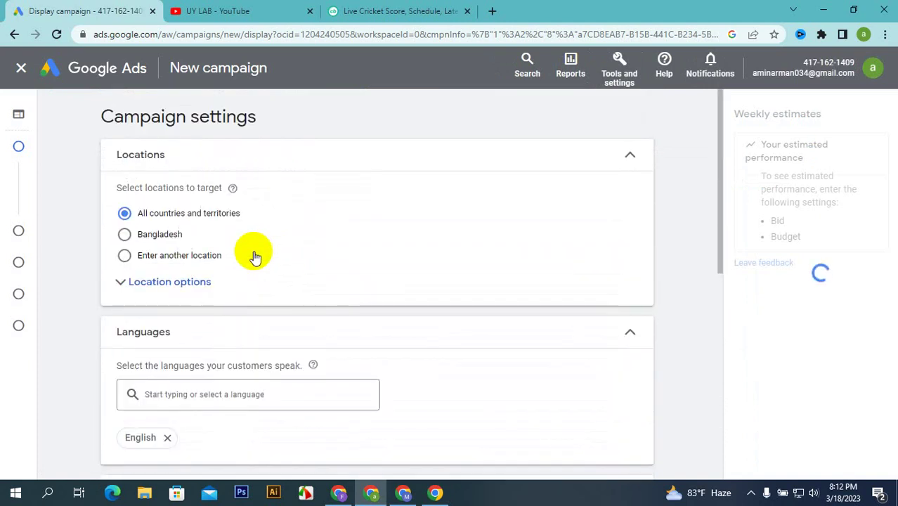
scroll(239, 204, "down", 5)
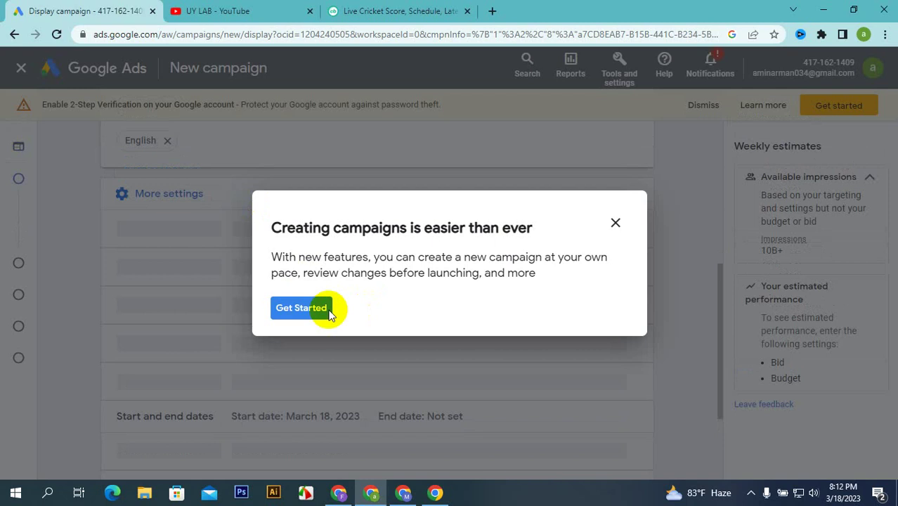
- Start the campaign creation guide and leave it at its first tip
left_click(295, 308)
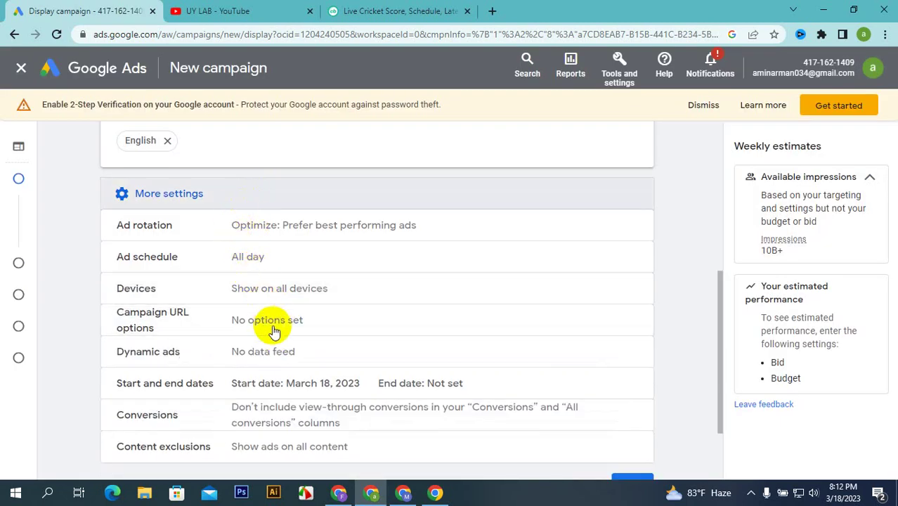
scroll(352, 397, "down", 2)
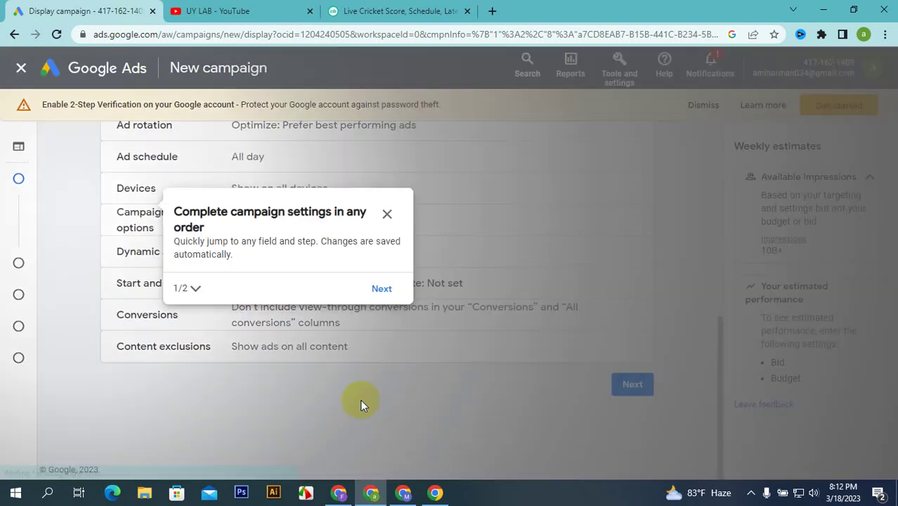
left_click(387, 217)
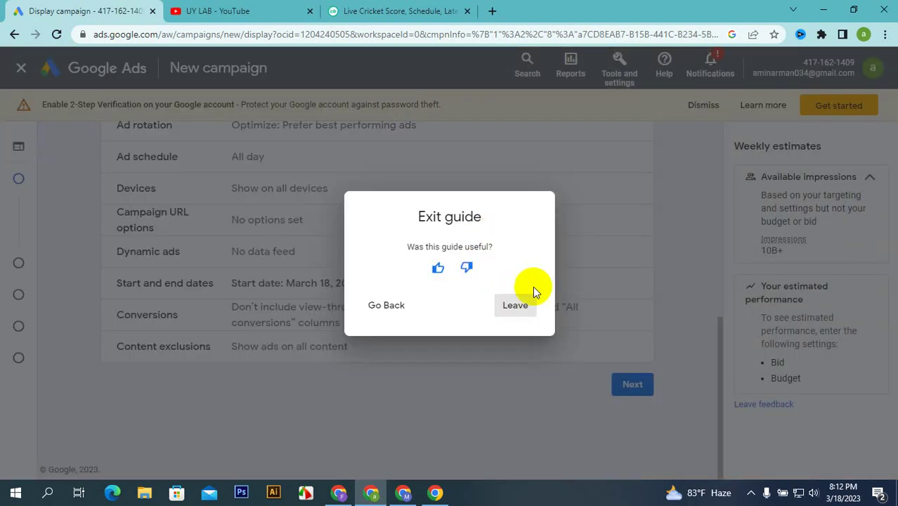
left_click(515, 305)
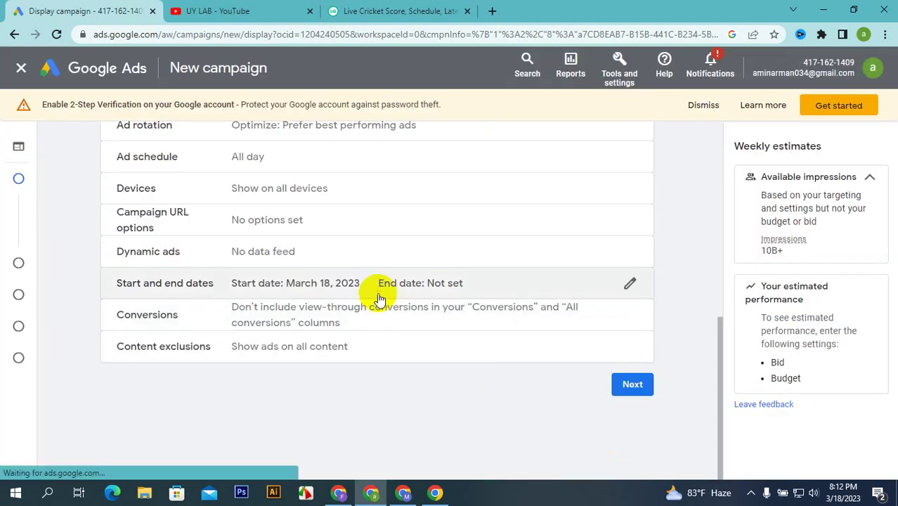
- Close the Display campaign setup and discard it without saving a draft
scroll(377, 297, "up", 2)
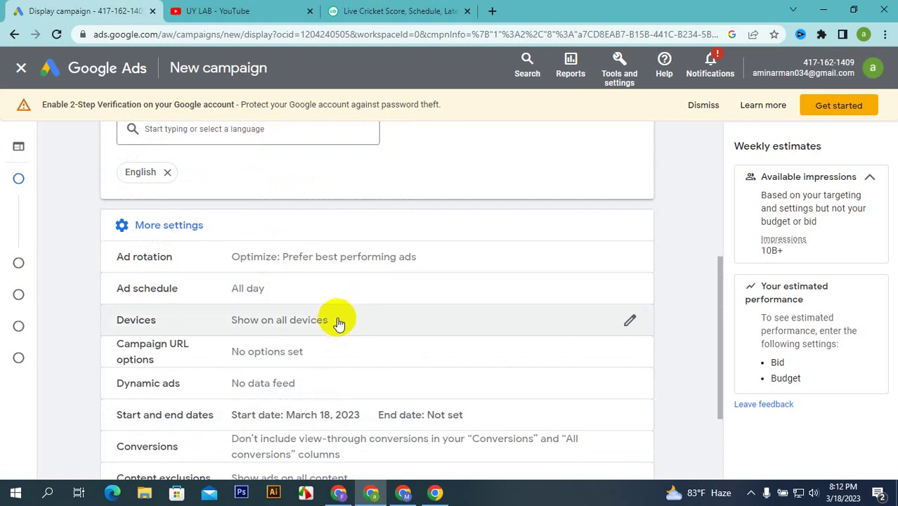
scroll(332, 336, "up", 1)
scroll(332, 348, "up", 4)
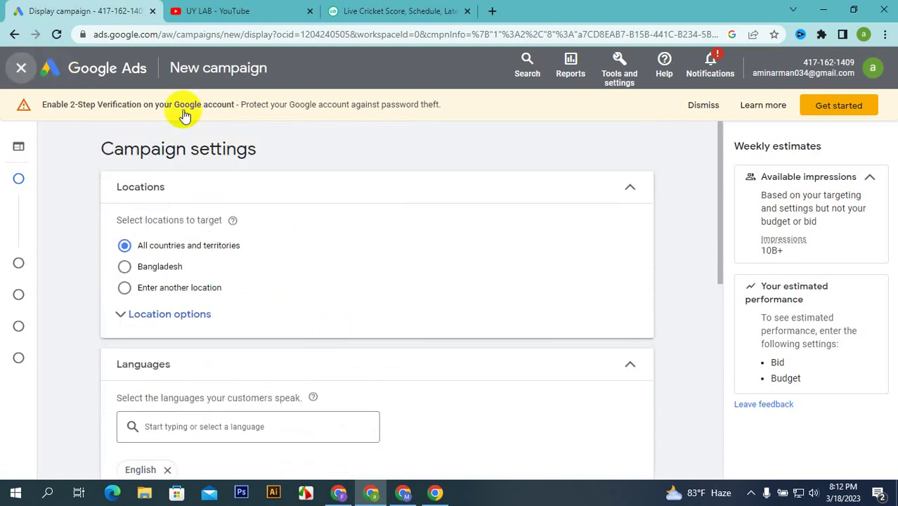
left_click(22, 68)
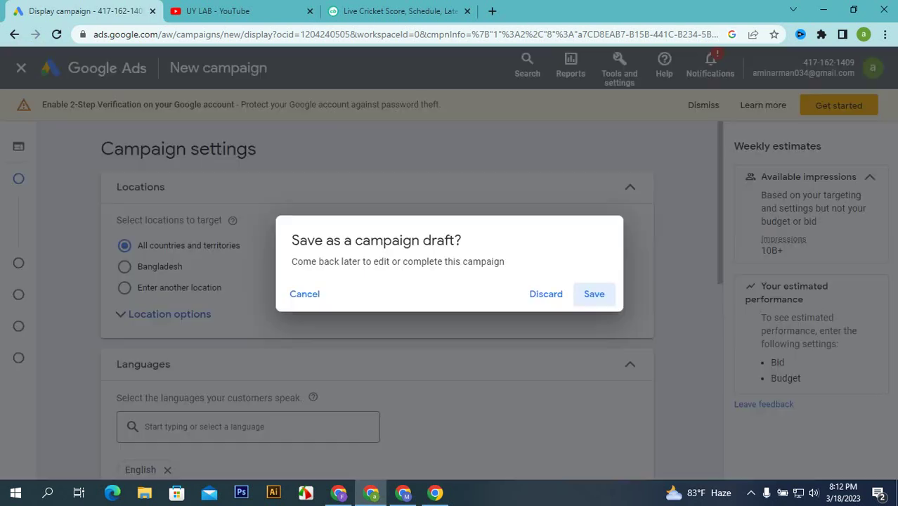
left_click(551, 298)
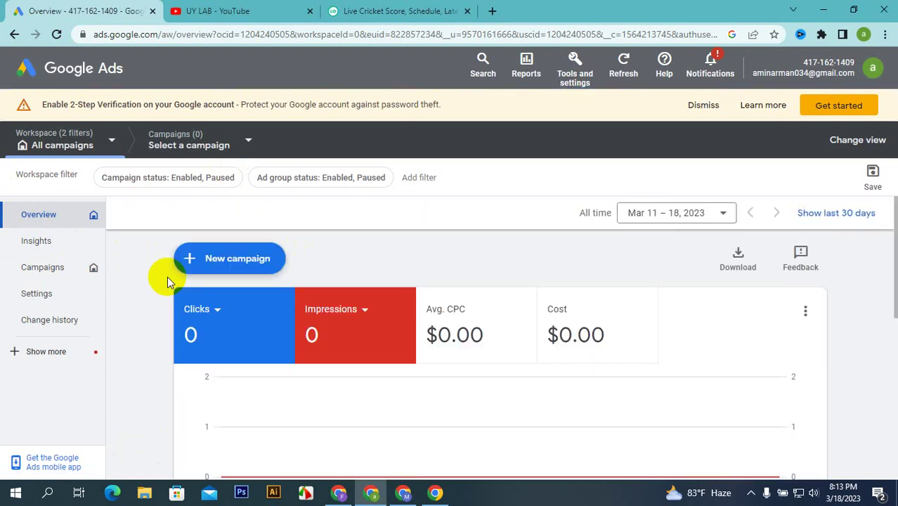
- Start a new campaign with the Website traffic objective and continue with the default Purchases conversion goal
left_click(215, 267)
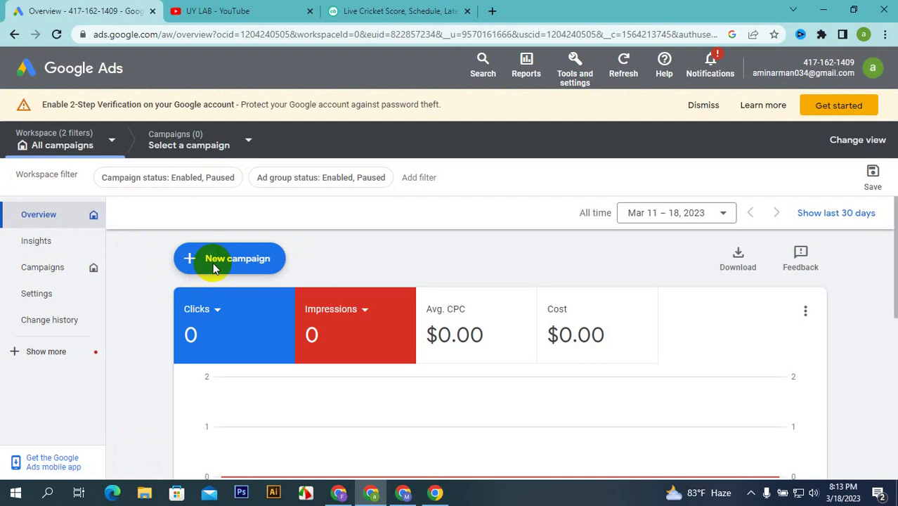
left_click(196, 271)
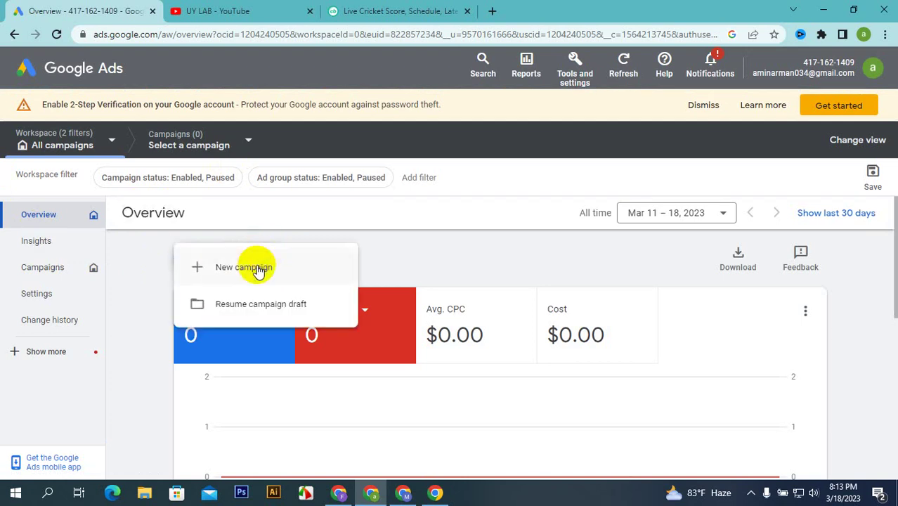
left_click(258, 269)
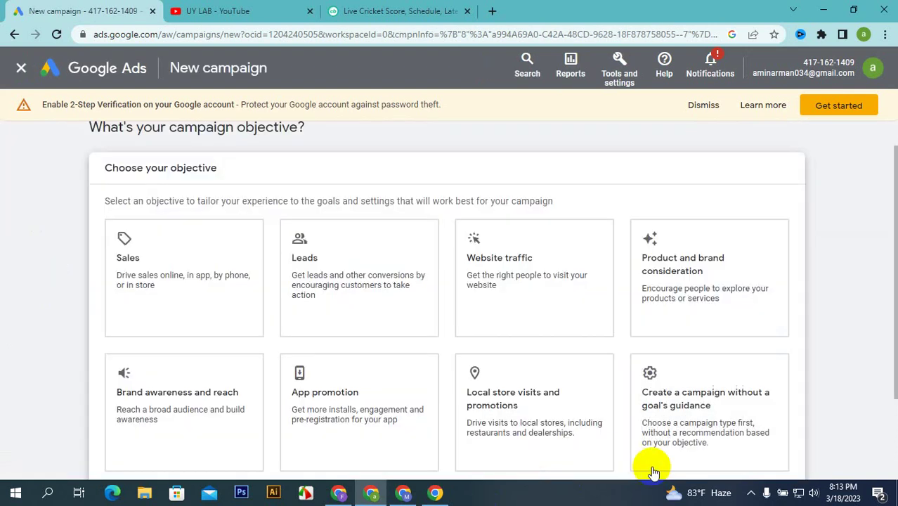
left_click(651, 281)
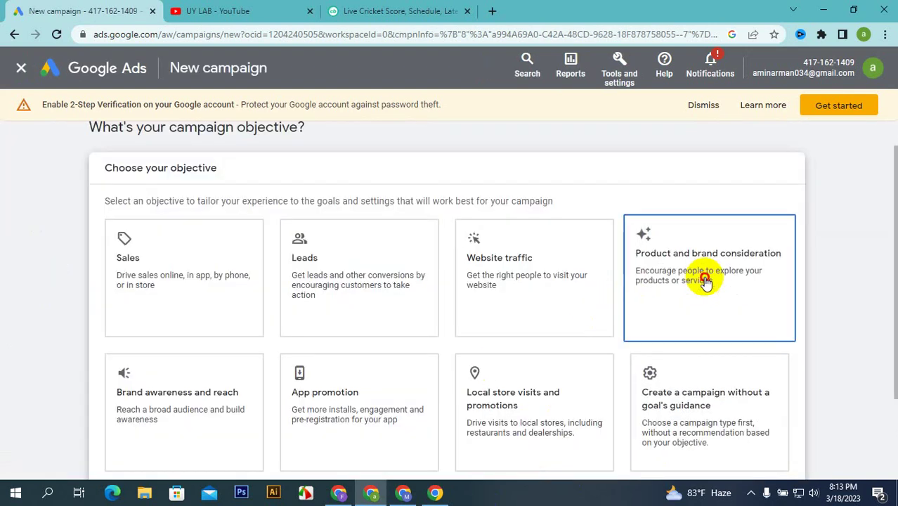
scroll(531, 252, "up", 4)
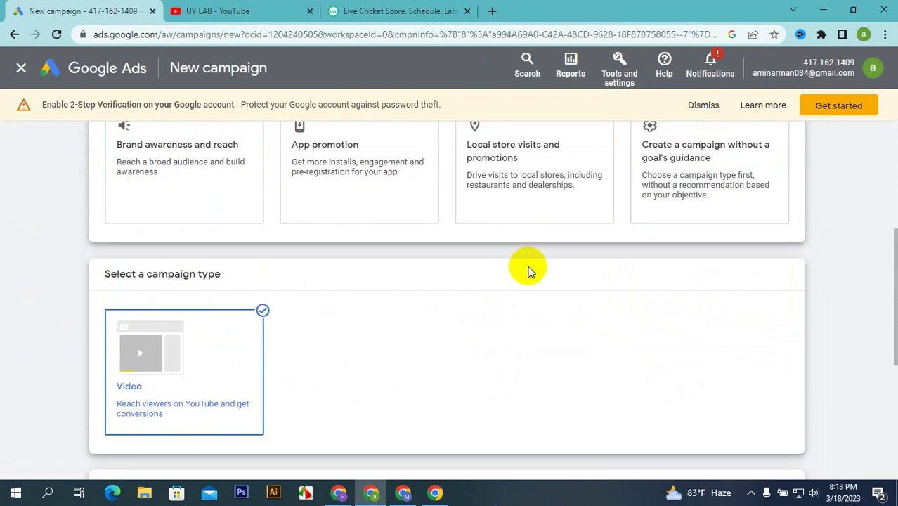
left_click(197, 202)
scroll(195, 195, "up", 4)
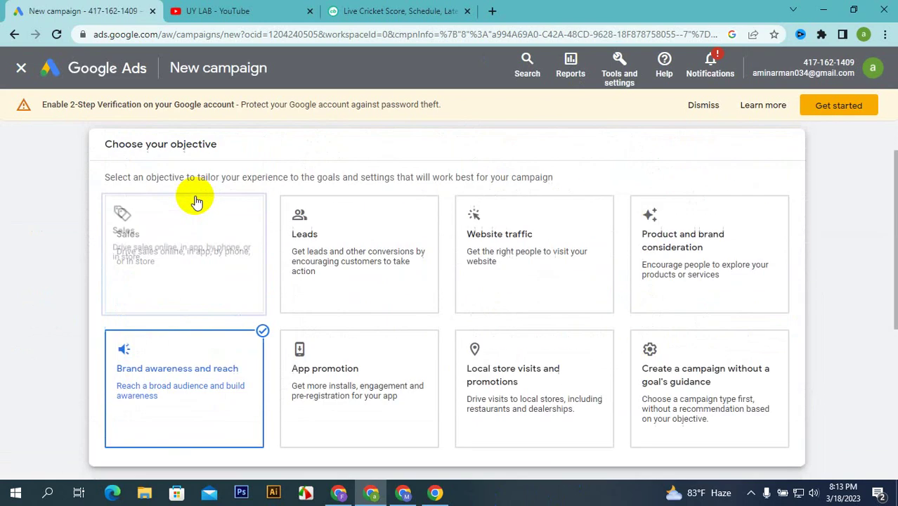
left_click(504, 260)
scroll(431, 255, "up", 3)
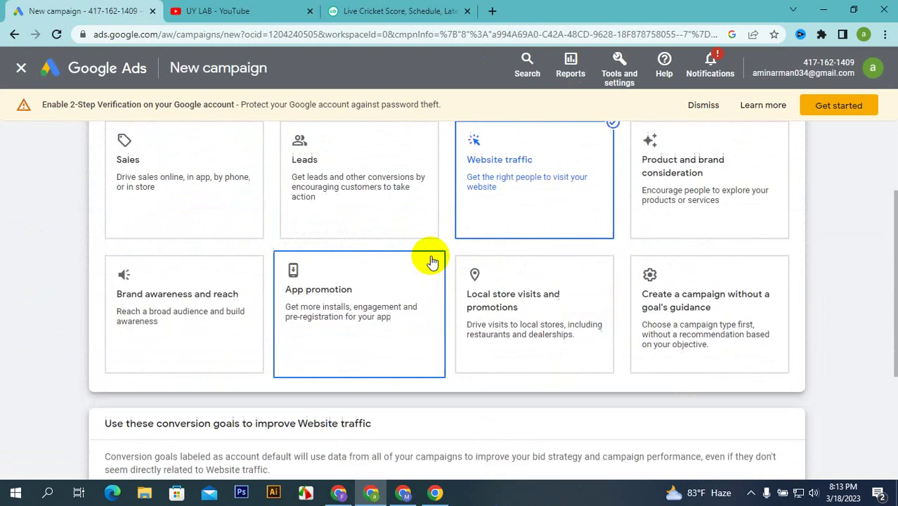
scroll(430, 261, "down", 3)
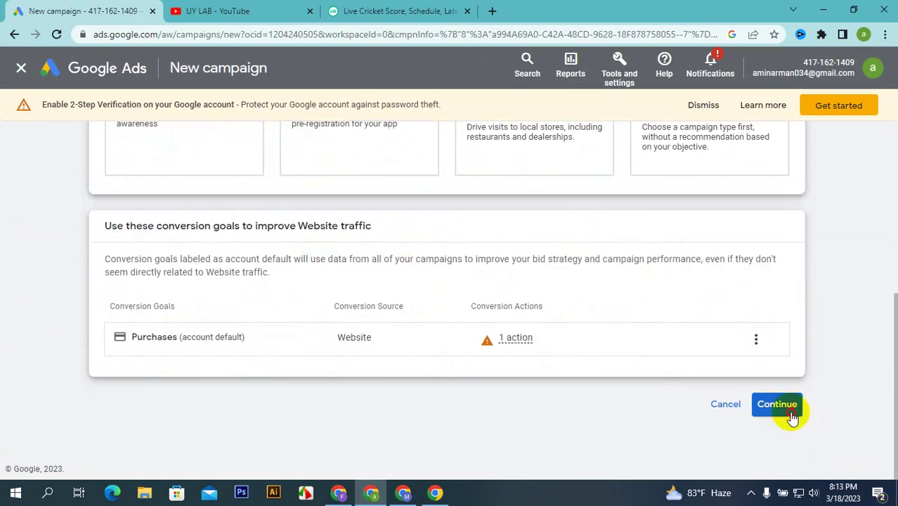
left_click(791, 413)
- Choose the Search campaign type and start a new campaign instead of finishing a saved draft
left_click(143, 241)
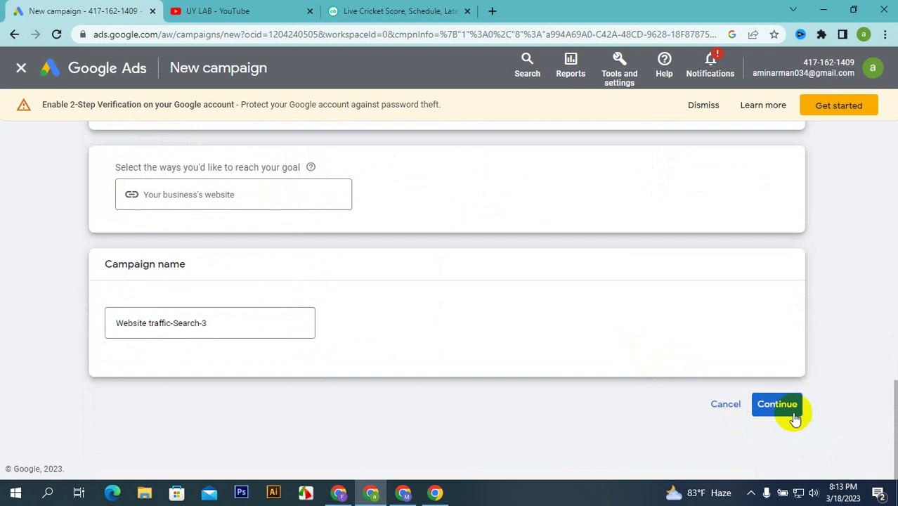
left_click(793, 415)
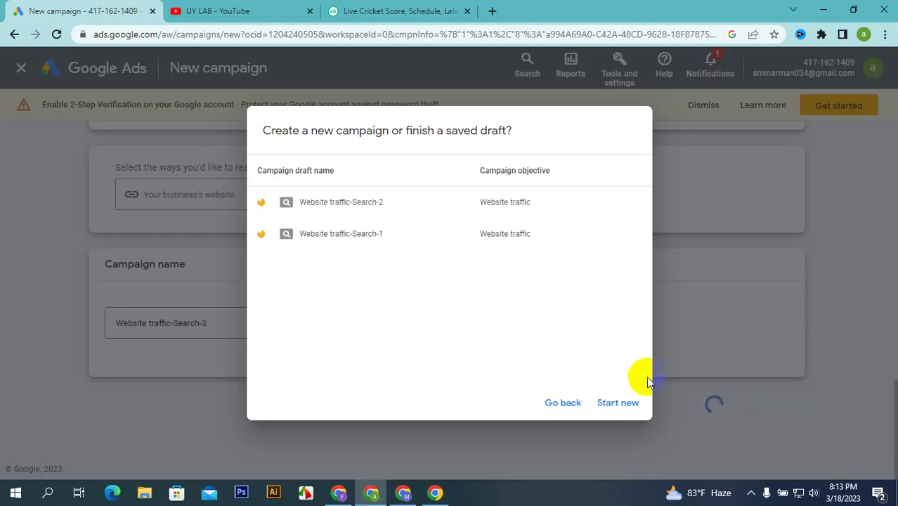
left_click(625, 412)
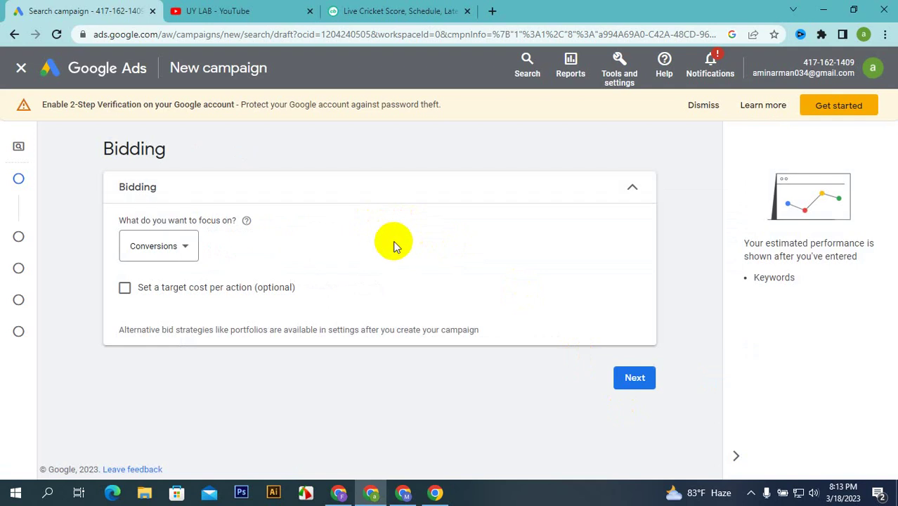
- Keep the bidding focus on Conversions and proceed to the campaign settings to review networks, locations and languages
left_click(637, 380)
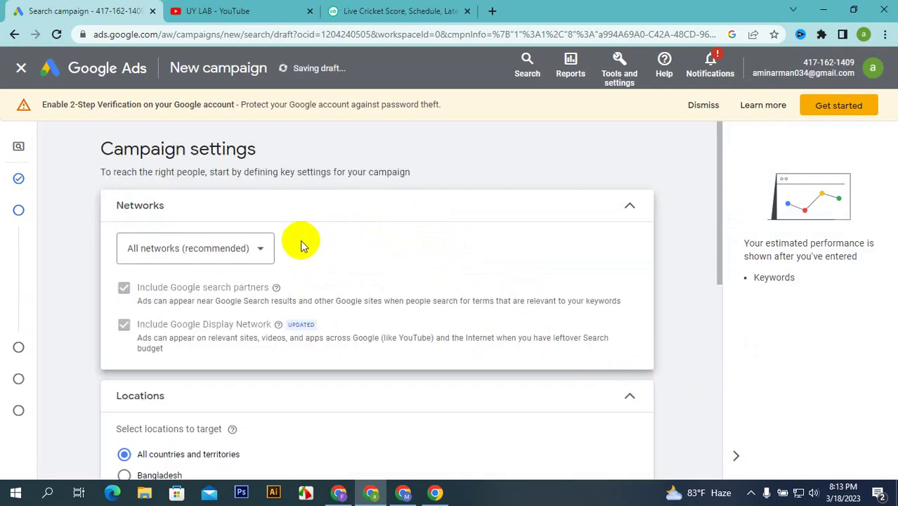
scroll(300, 265, "down", 5)
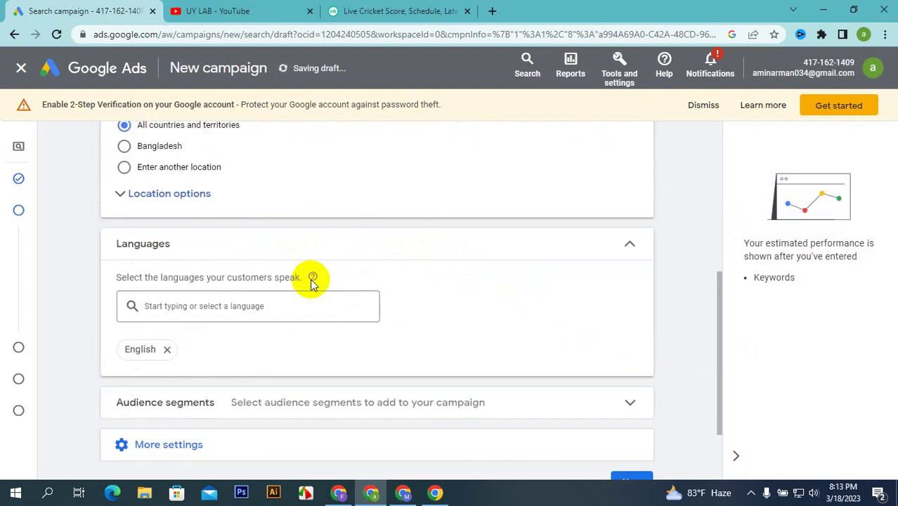
scroll(311, 277, "up", 5)
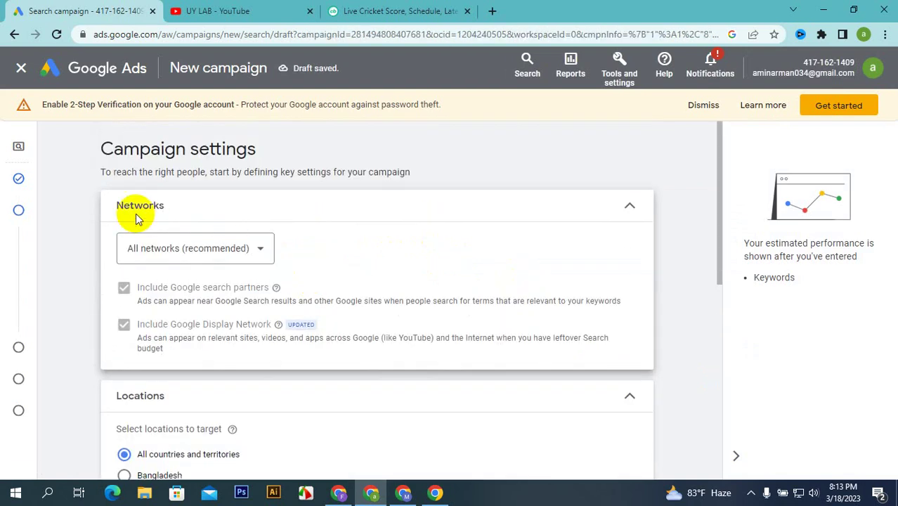
- Switch the campaign's Networks setting from all networks to Choose networks and review the search partners and Display Network options
left_click(236, 254)
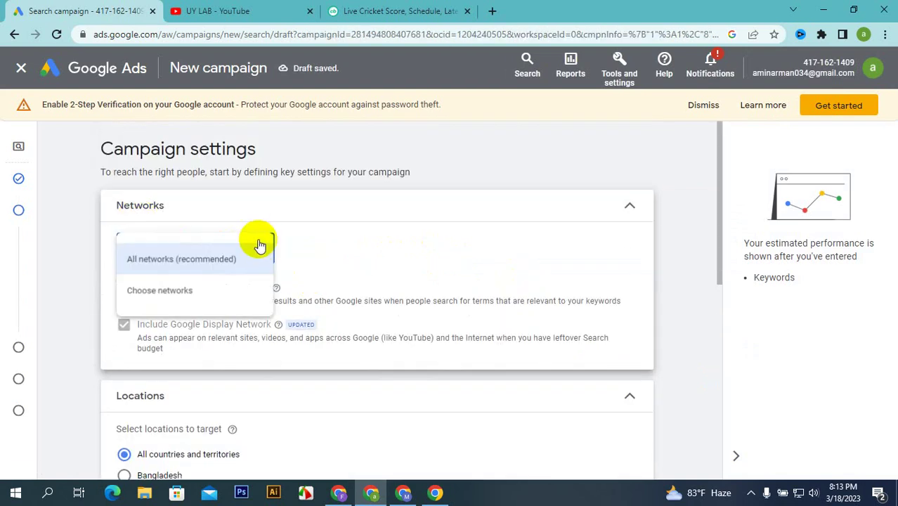
left_click(207, 301)
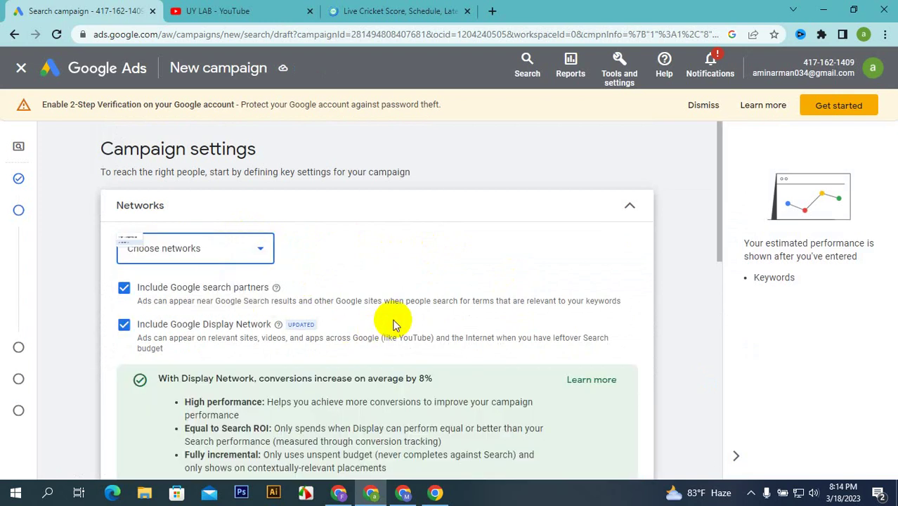
scroll(281, 281, "down", 3)
scroll(291, 275, "up", 2)
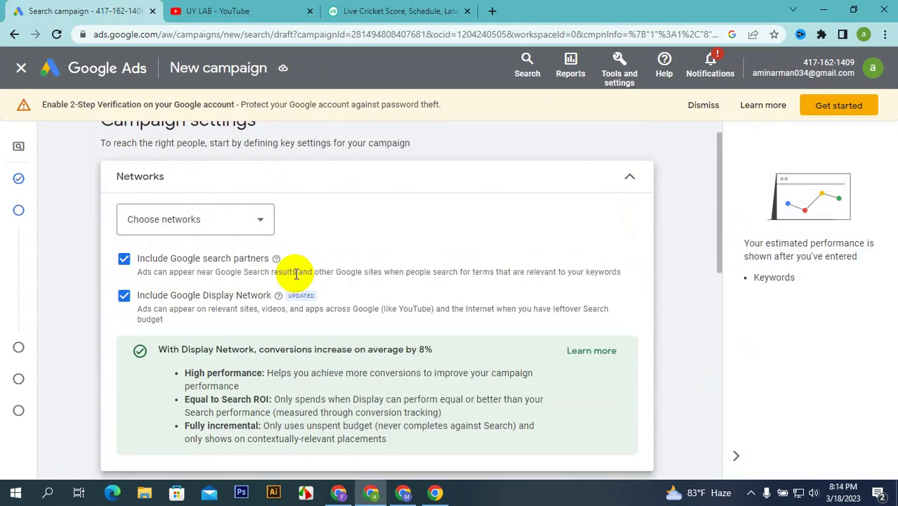
scroll(296, 275, "up", 1)
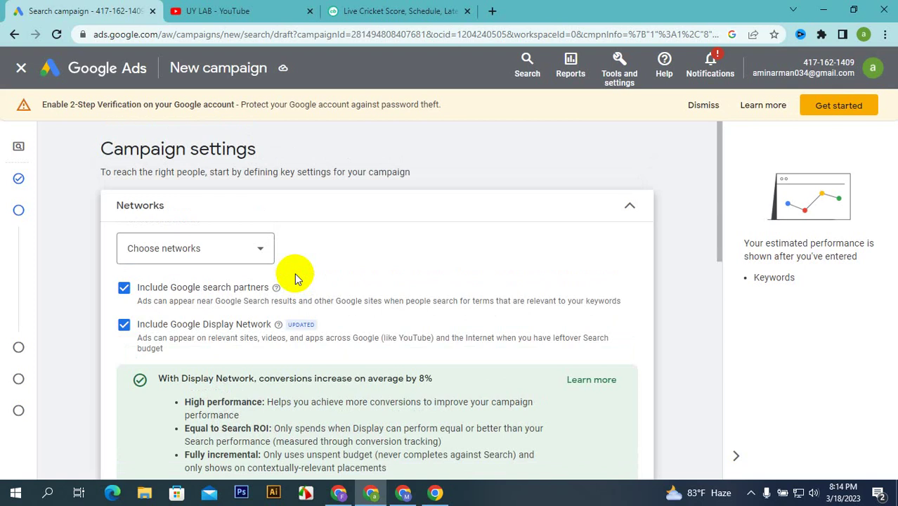
- Search Google for "search engine" in a new browser tab and look through the results
left_click(487, 8)
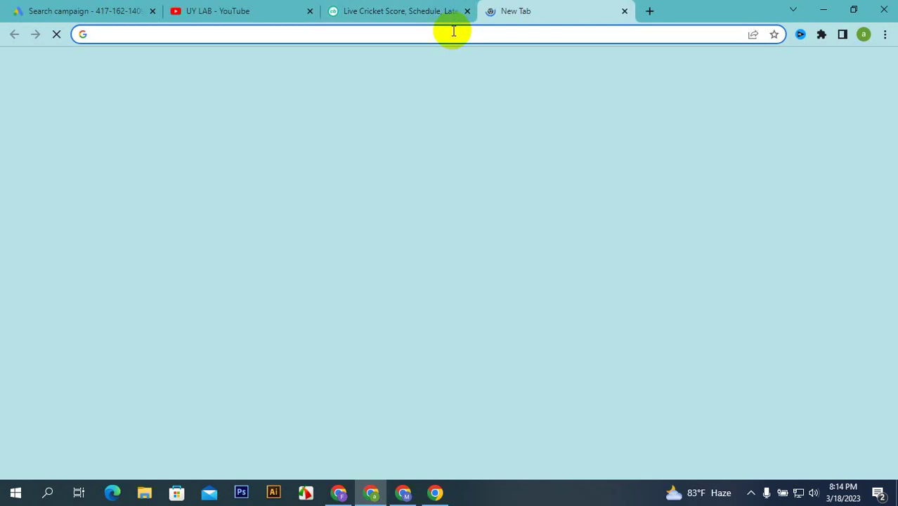
left_click(453, 31)
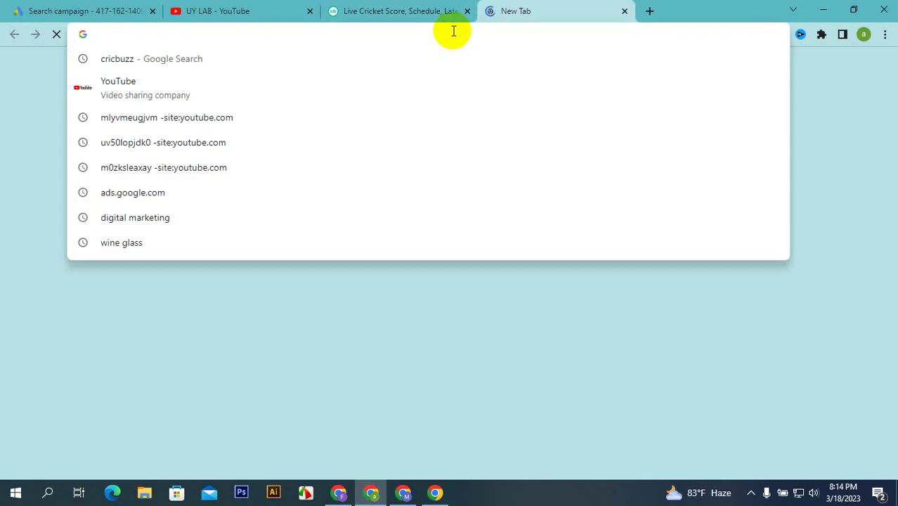
type("search ")
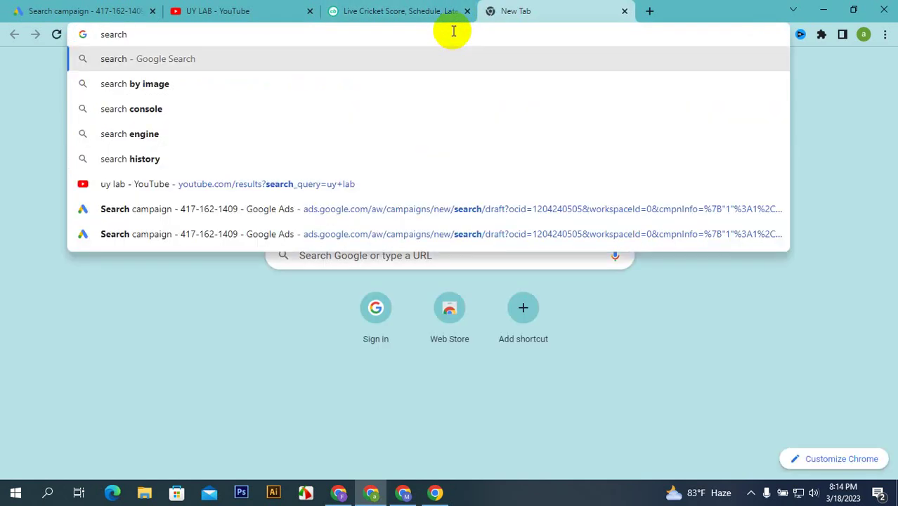
type("en")
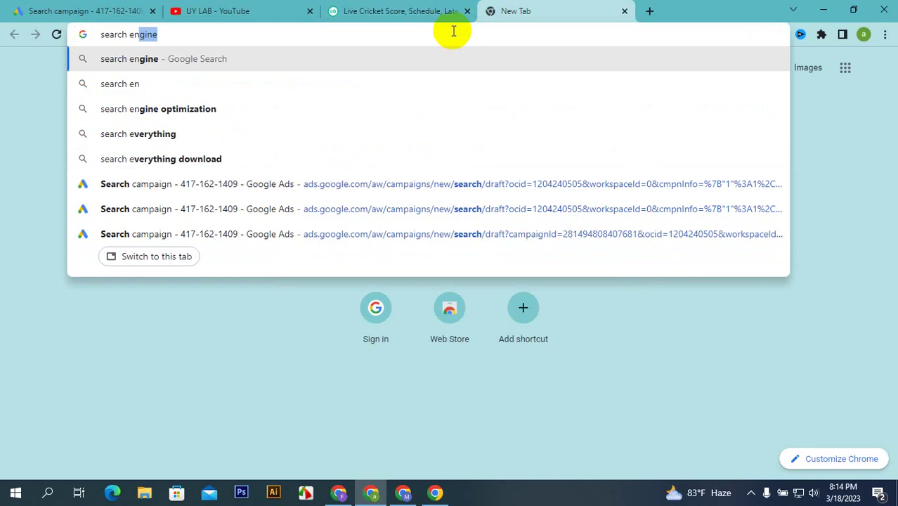
type("gine")
key("Return")
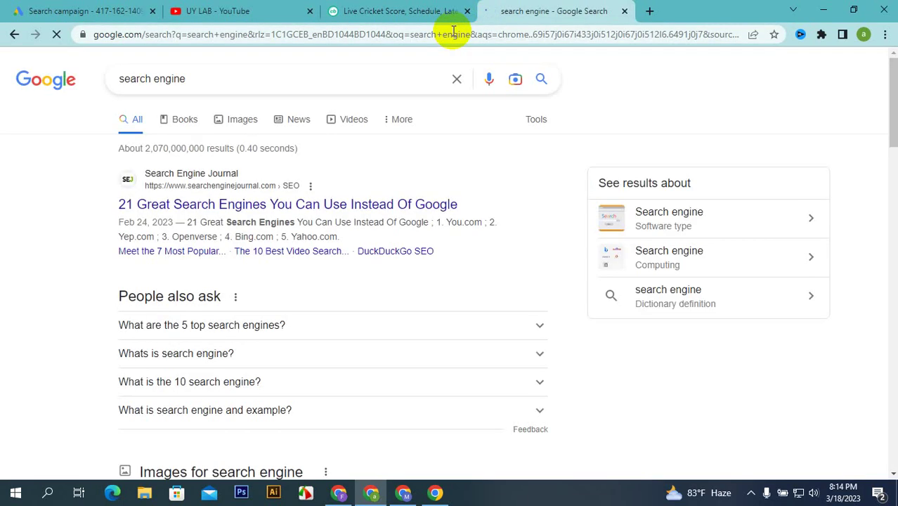
scroll(244, 277, "down", 4)
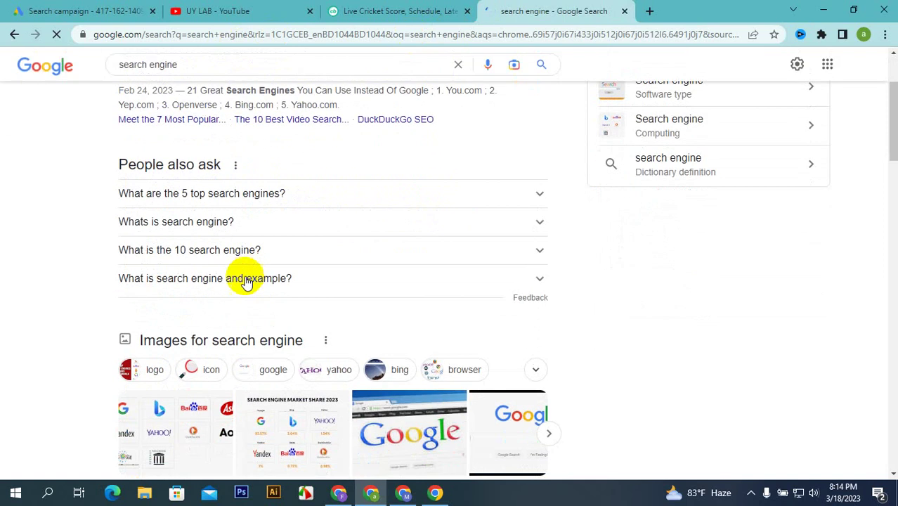
scroll(381, 215, "down", 4)
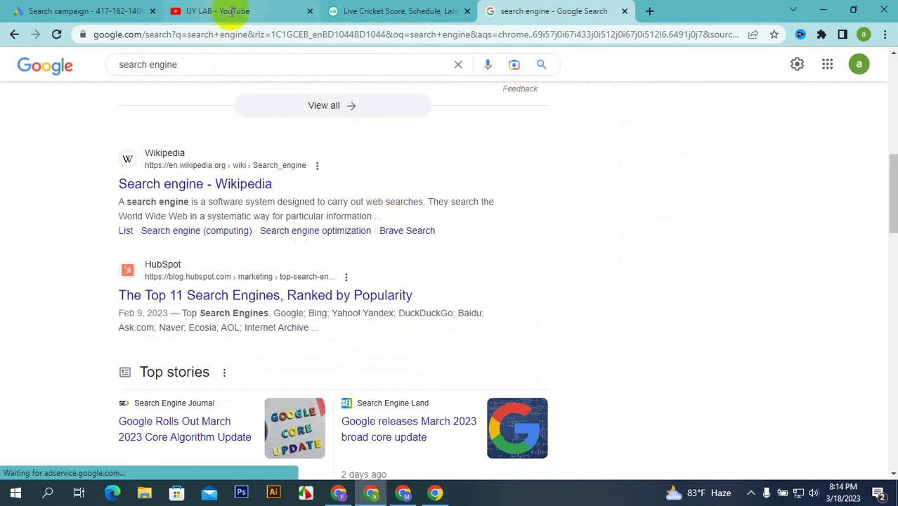
scroll(296, 206, "down", 5)
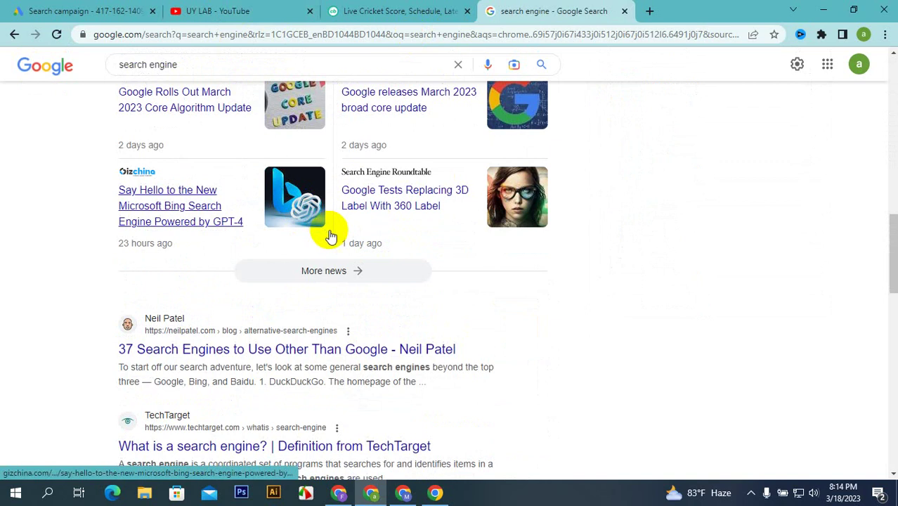
scroll(327, 238, "down", 4)
scroll(327, 238, "up", 15)
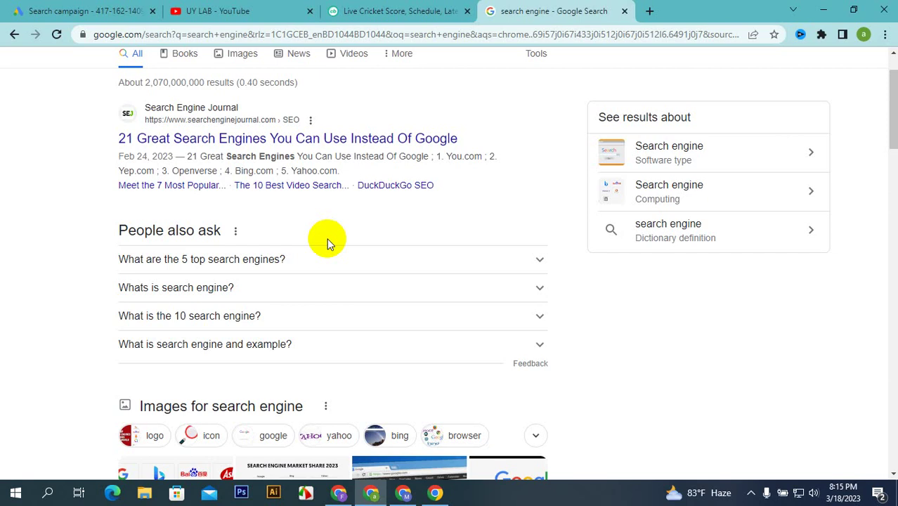
scroll(327, 239, "up", 1)
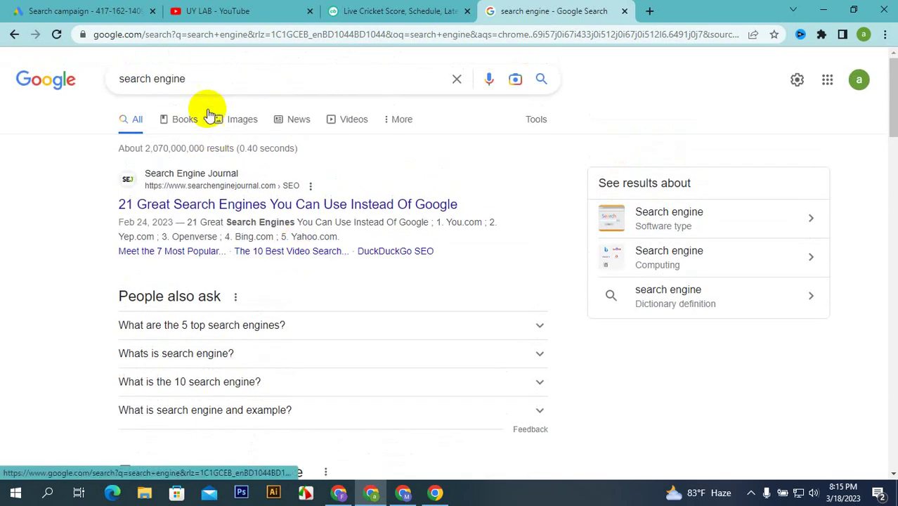
- Refine the Google search to "search engine top 10" and highlight DuckDuckGo in the list of top search engines
left_click(205, 79)
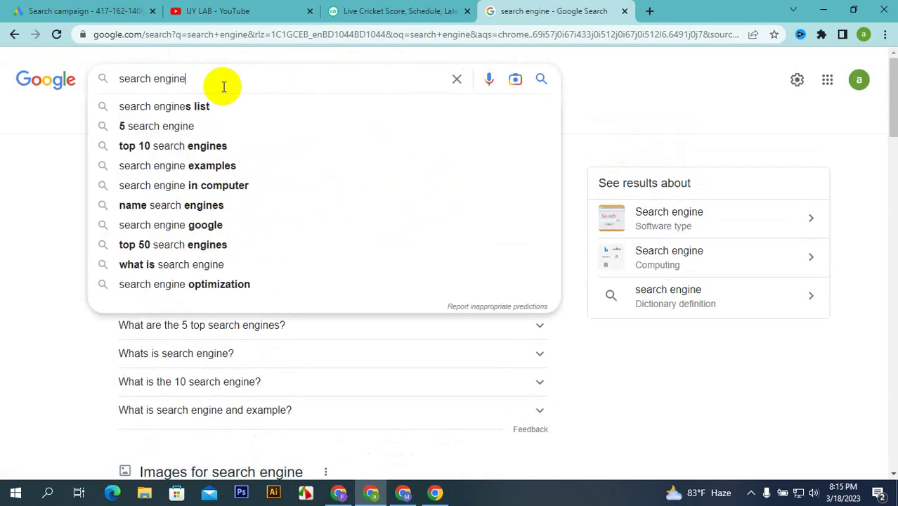
type("top")
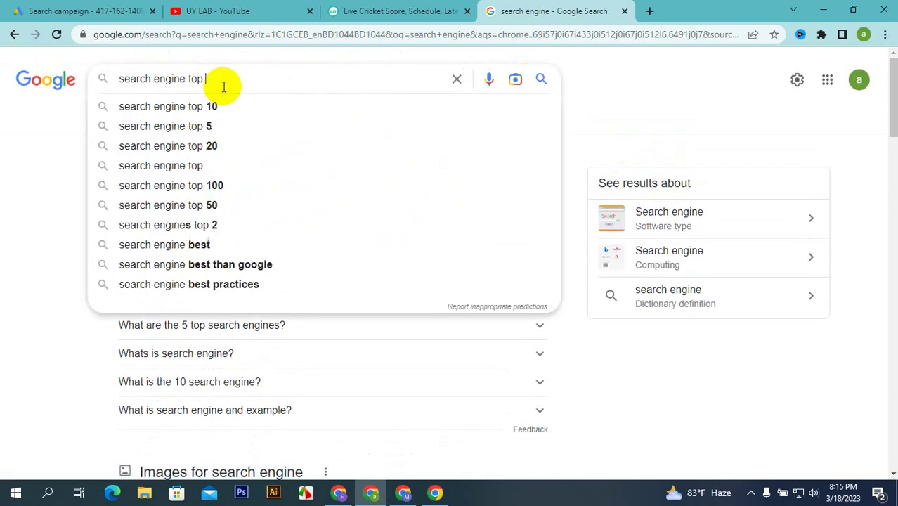
left_click(251, 108)
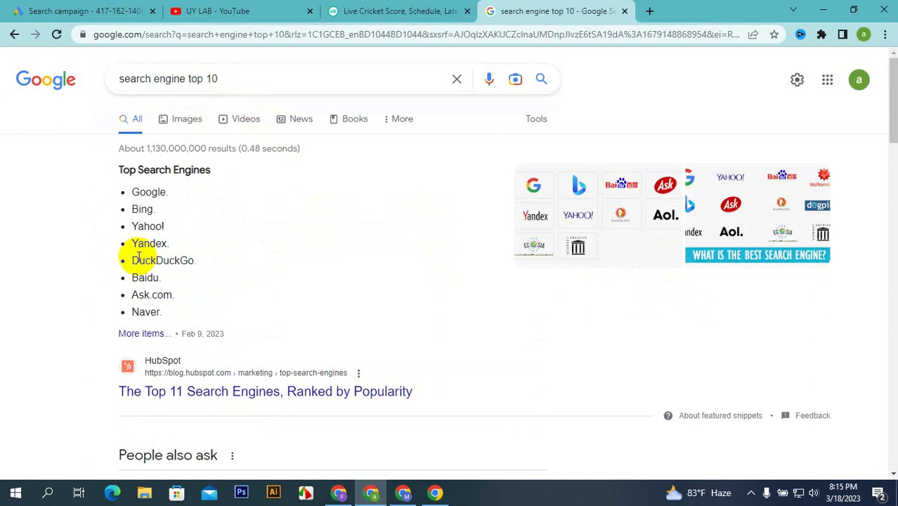
left_click_drag(129, 266, 195, 262)
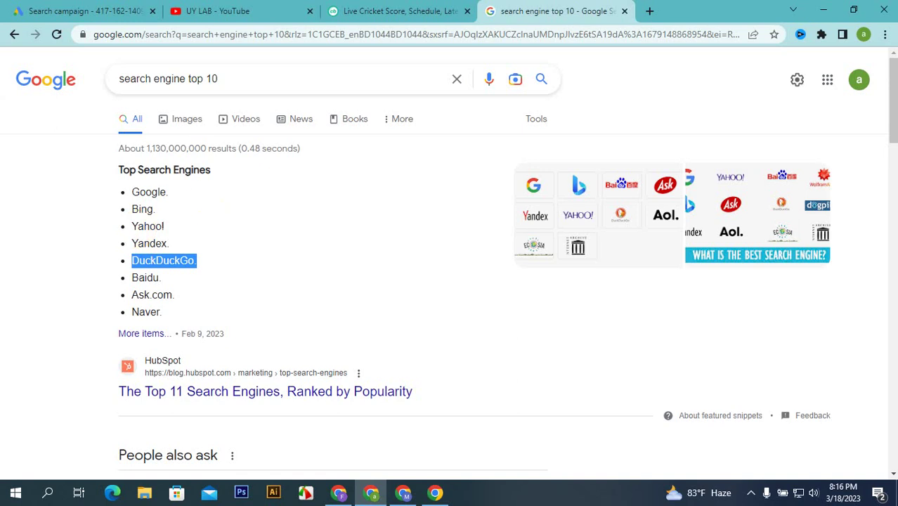
- Return to the Search campaign settings, exclude Google search partners and the Google Display Network, and close the campaign setup
left_click(71, 9)
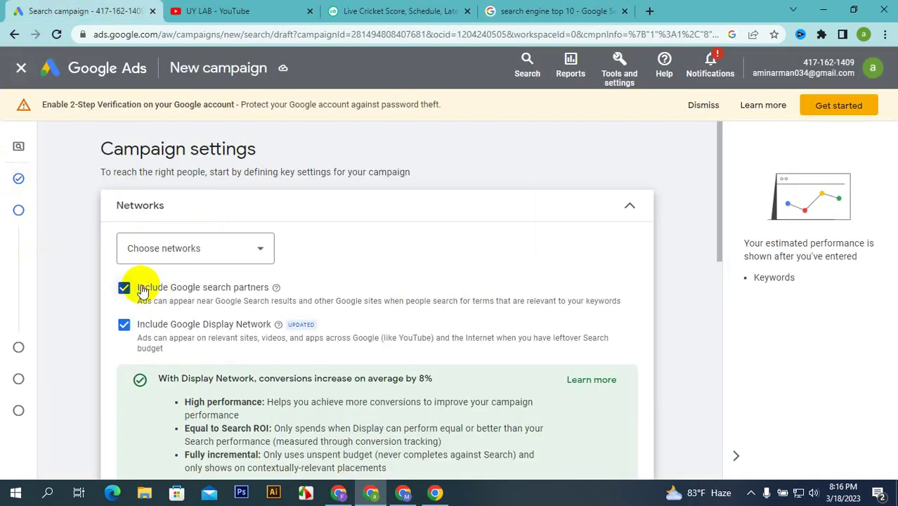
left_click(124, 325)
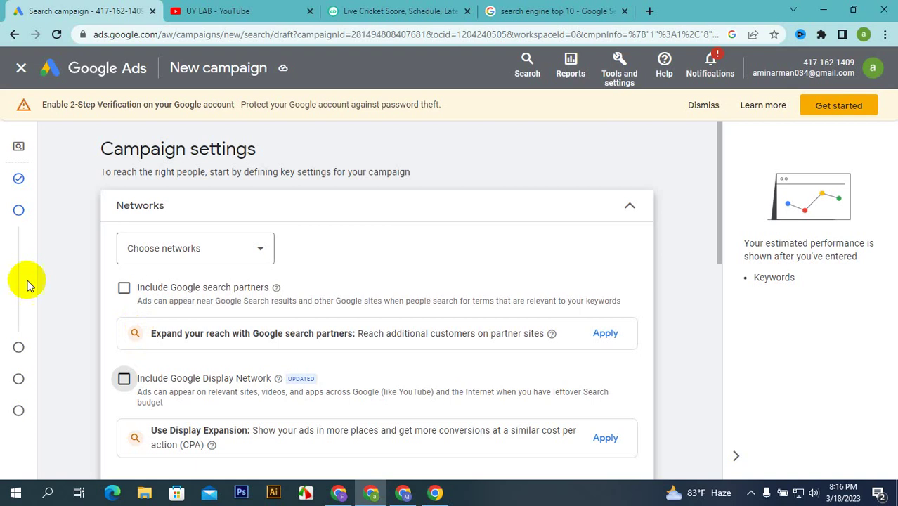
left_click(19, 69)
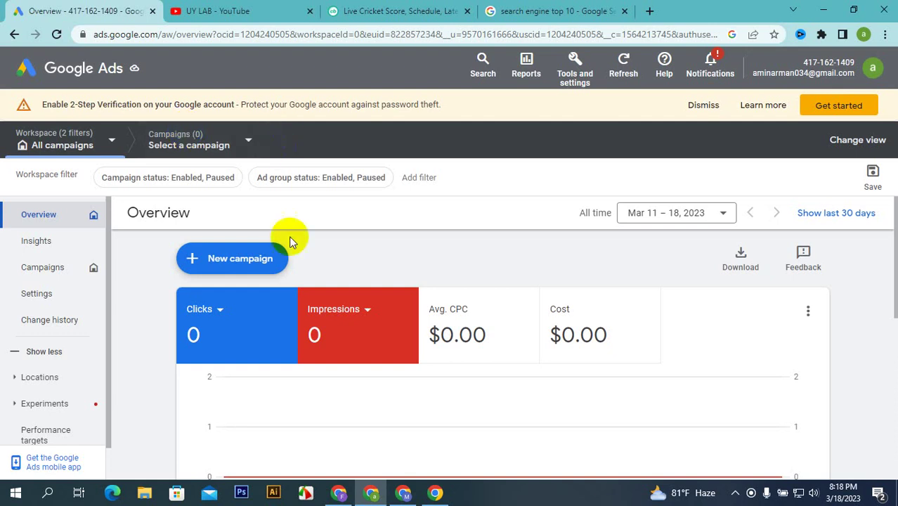
- Start a new campaign with the Brand awareness and reach objective and choose the Display campaign type
left_click(254, 258)
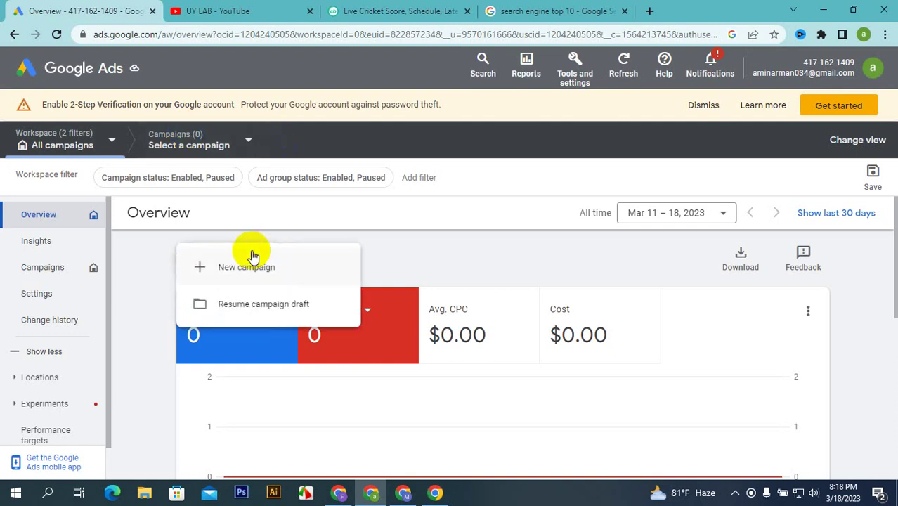
left_click(266, 264)
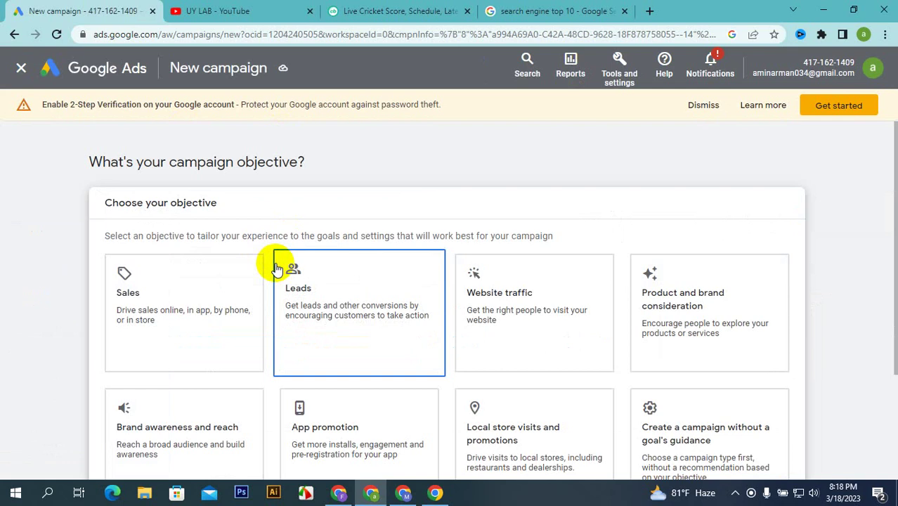
left_click(518, 312)
scroll(759, 377, "up", 3)
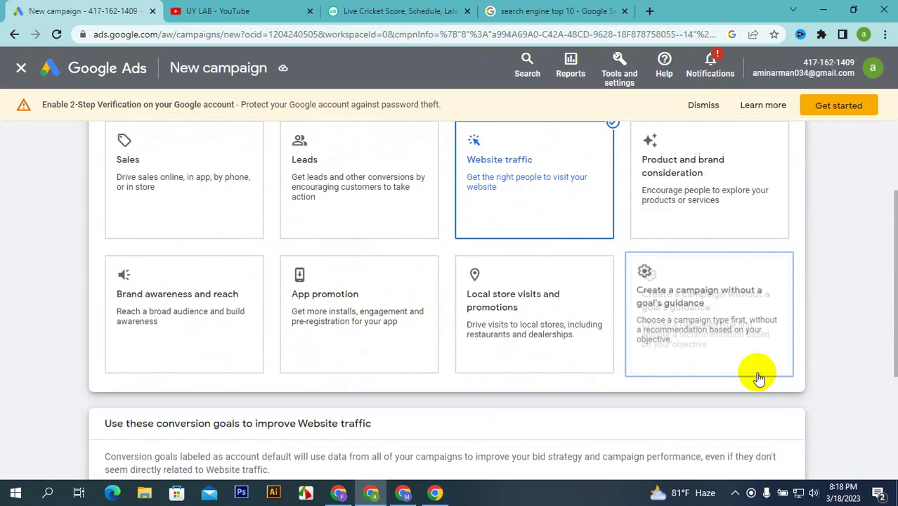
left_click(200, 309)
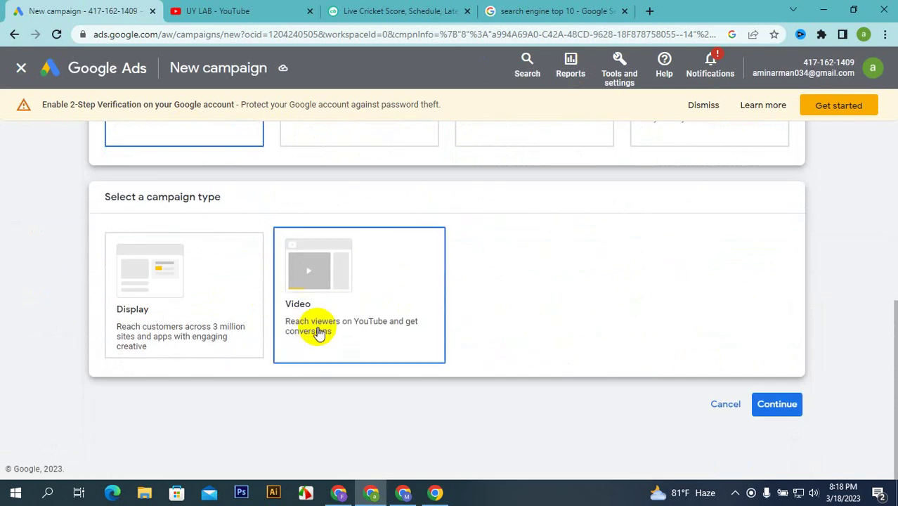
left_click(174, 333)
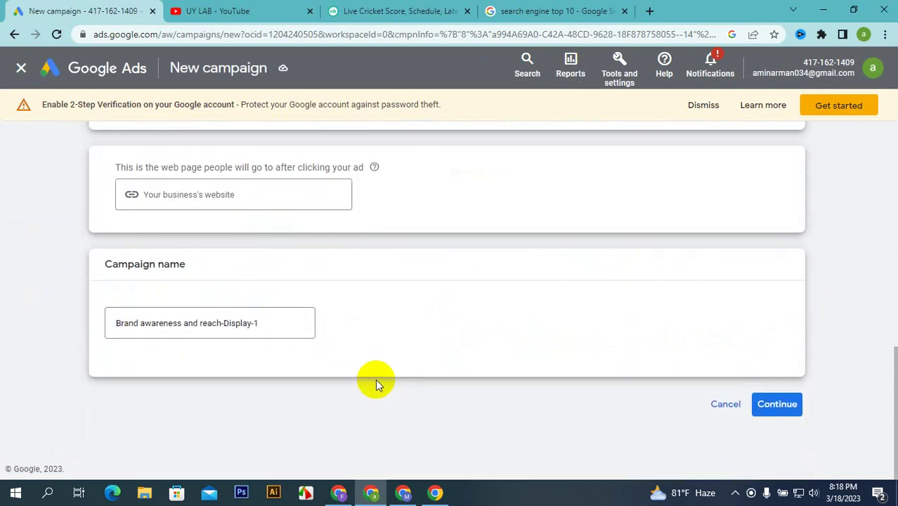
- Set the ad's landing website to uylab.org, keep the suggested campaign name and continue to the campaign settings
left_click(206, 196)
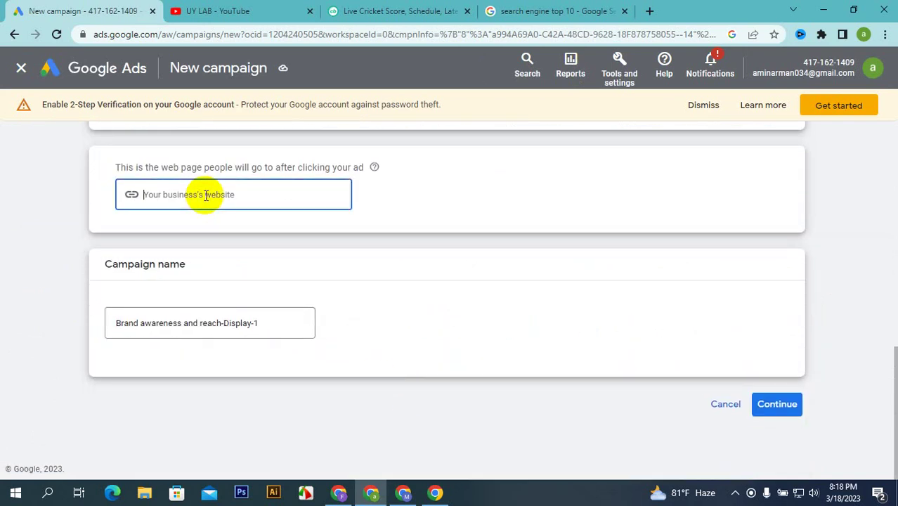
type("uylab.org")
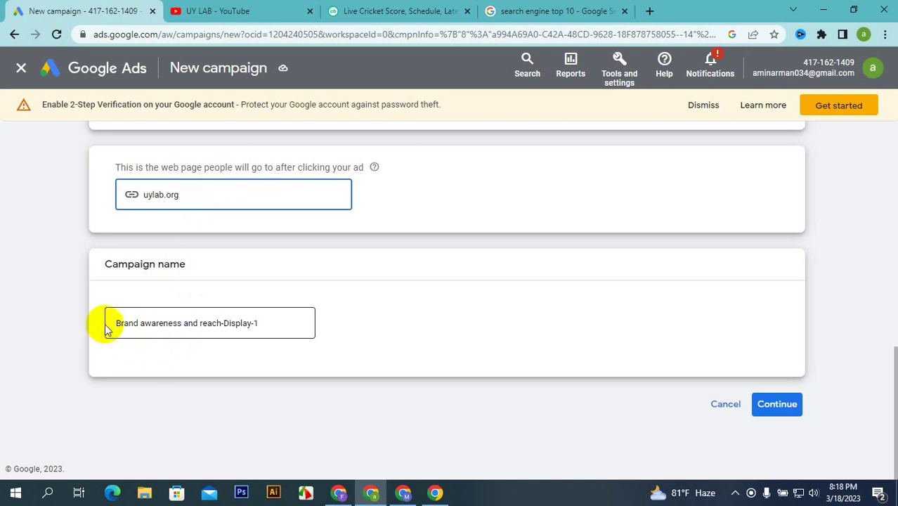
left_click_drag(114, 323, 271, 335)
left_click(271, 321)
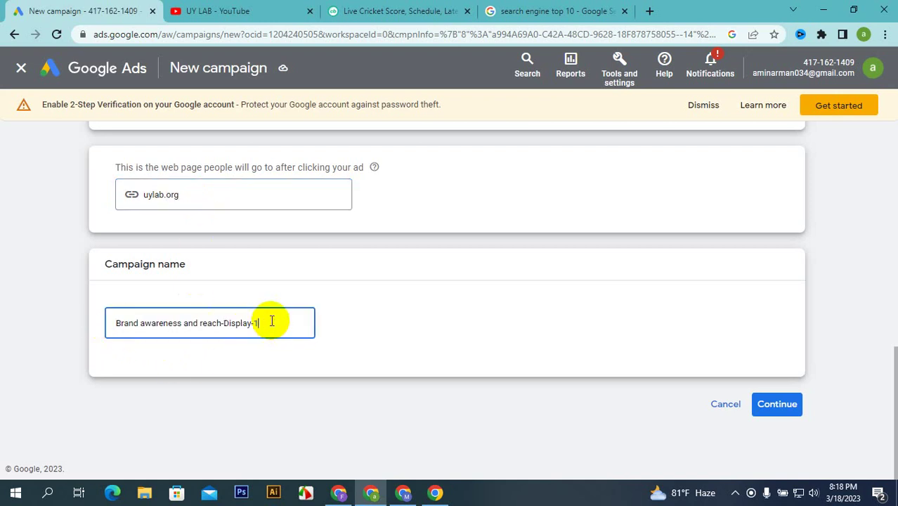
left_click(774, 413)
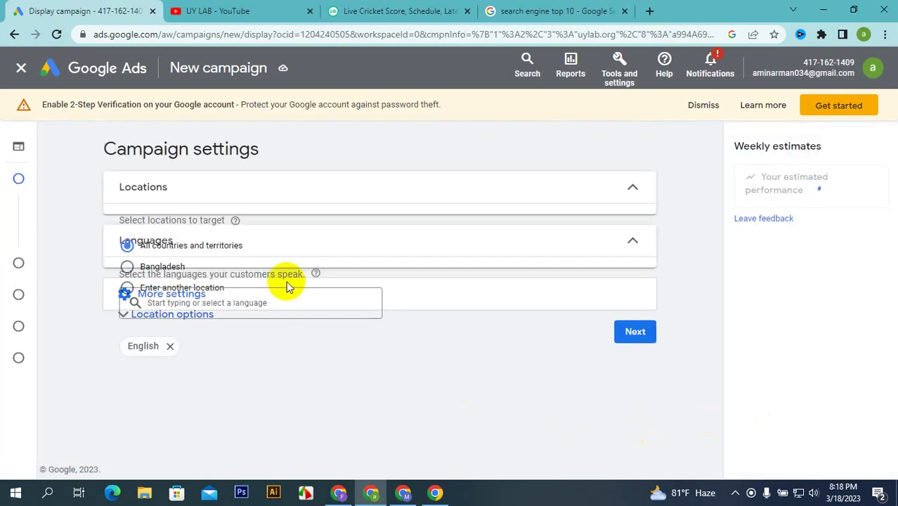
- Expand the location options and switch the campaign's location targeting to Enter another location
left_click(170, 318)
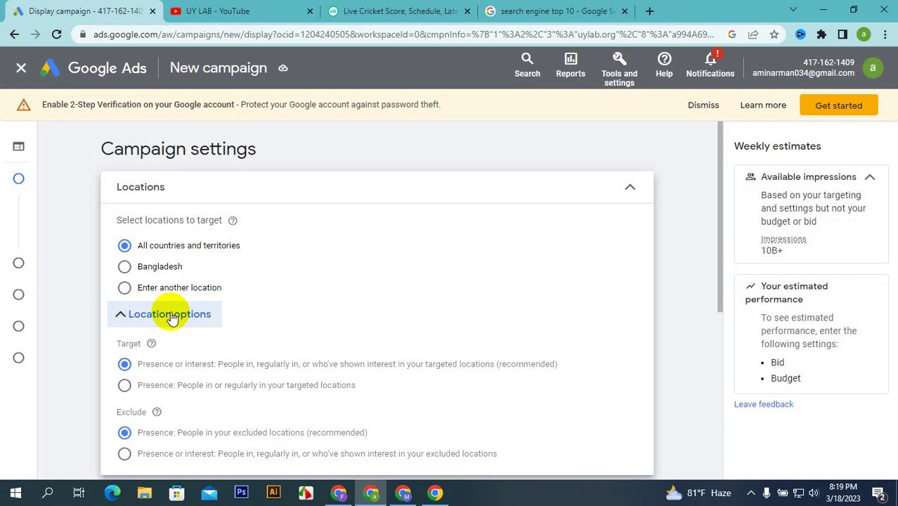
left_click(124, 268)
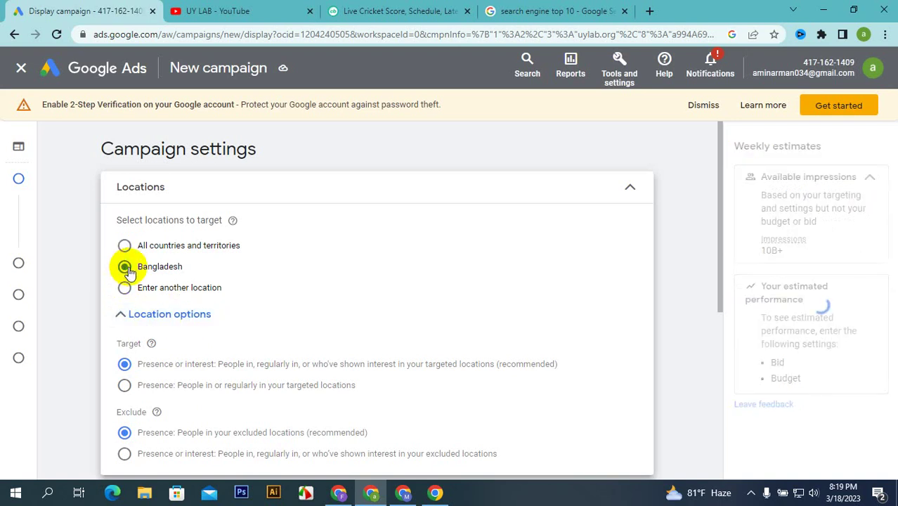
left_click(161, 309)
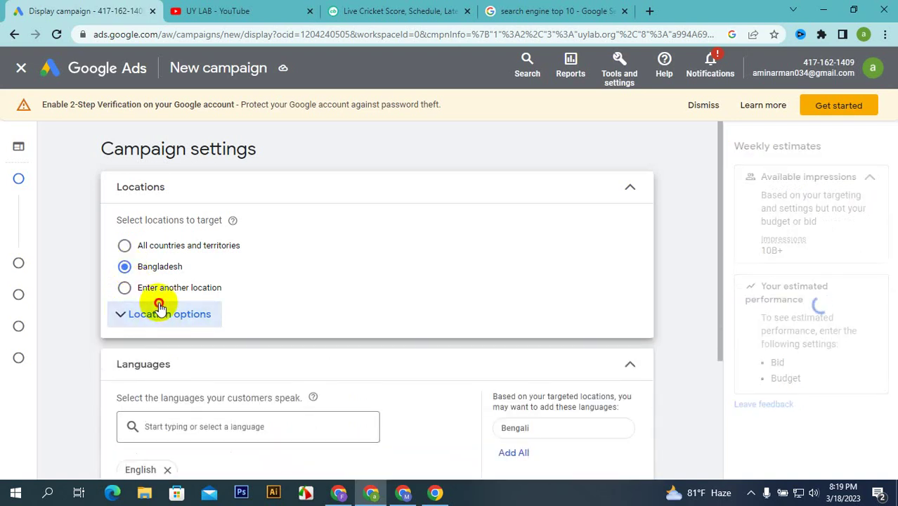
left_click(158, 309)
left_click(124, 288)
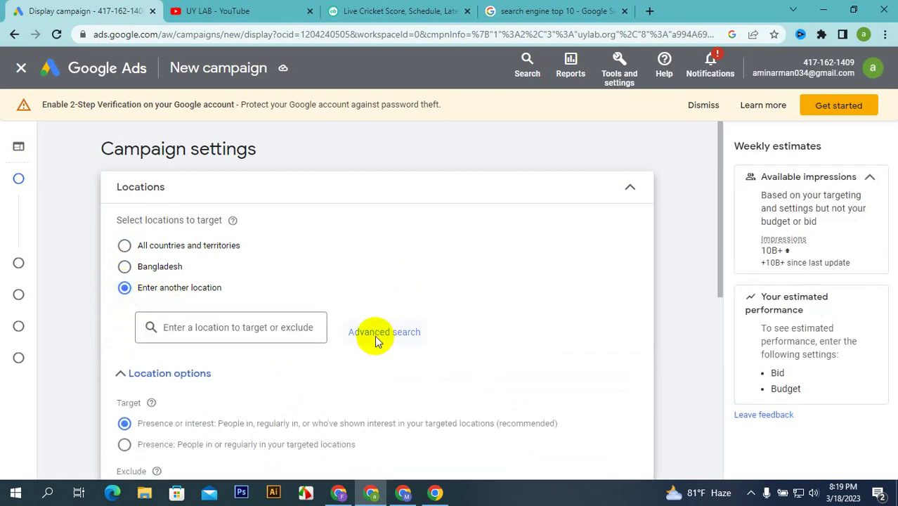
- Examine the Radius targeting mode in the advanced location search, including its distance field, and close it without saving
left_click(375, 335)
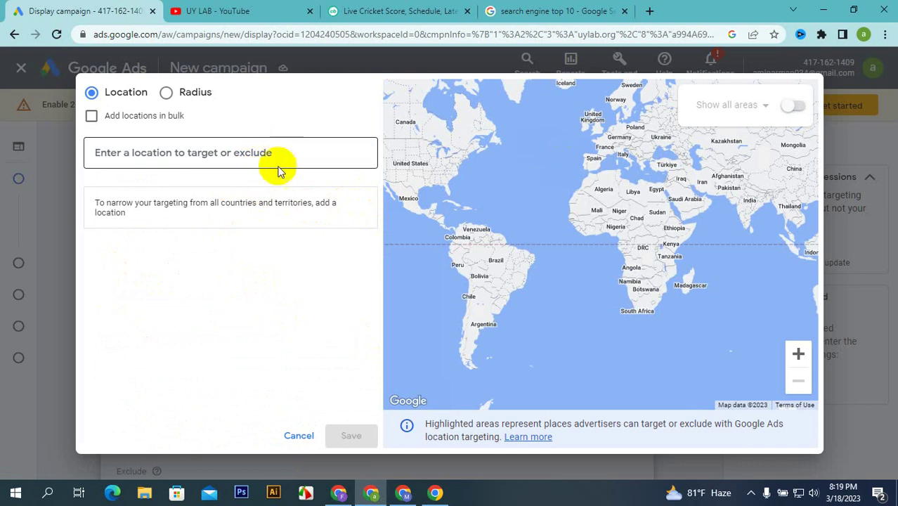
left_click(168, 94)
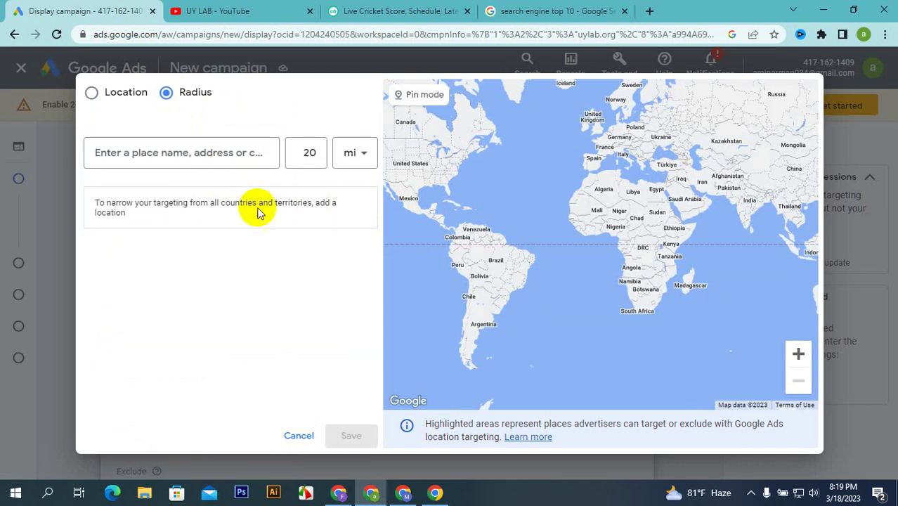
left_click(310, 152)
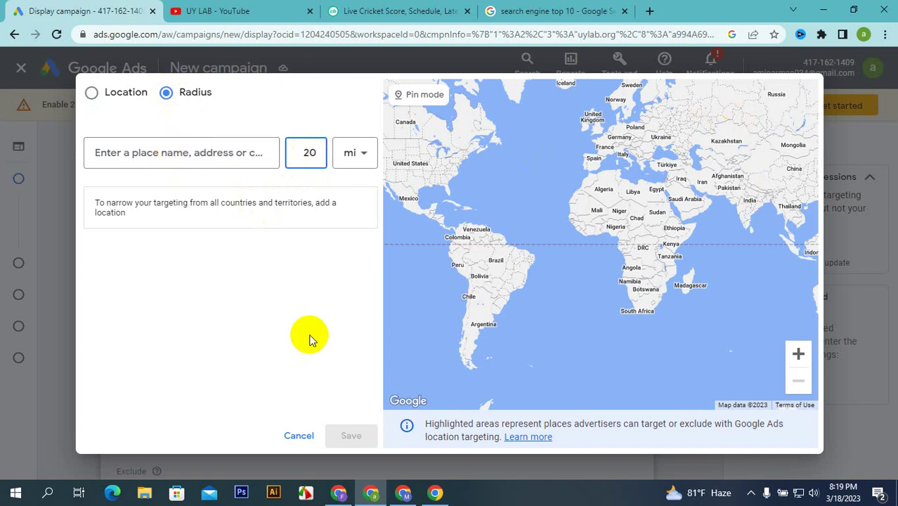
left_click(310, 433)
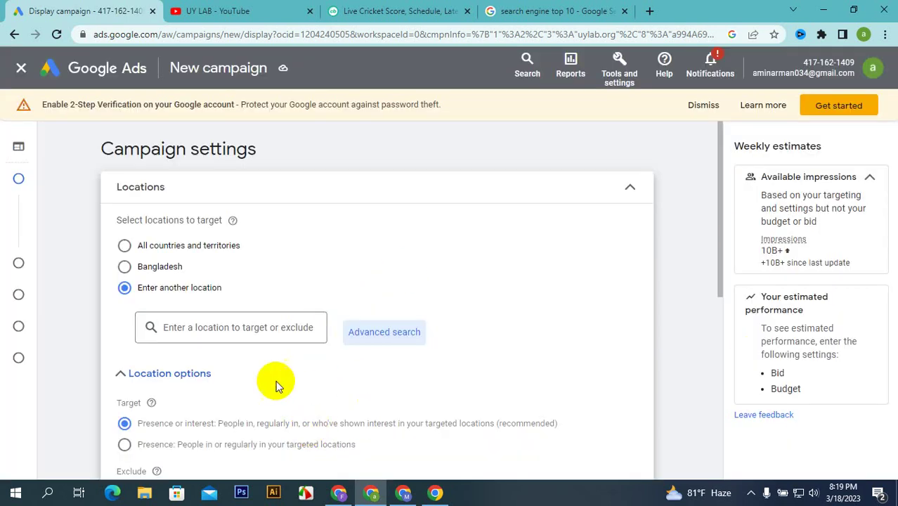
- Highlight the Target heading and the recommended Presence or interest option in the location options
scroll(209, 317, "down", 2)
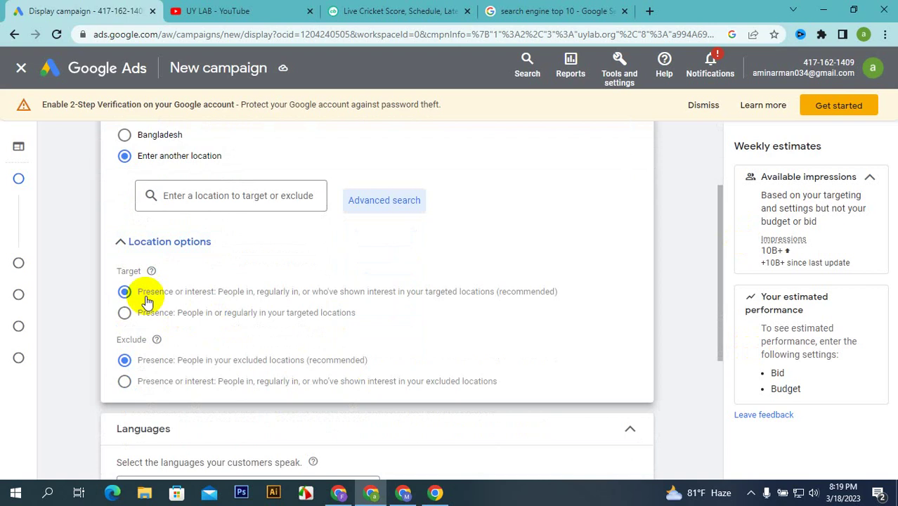
left_click_drag(114, 272, 166, 273)
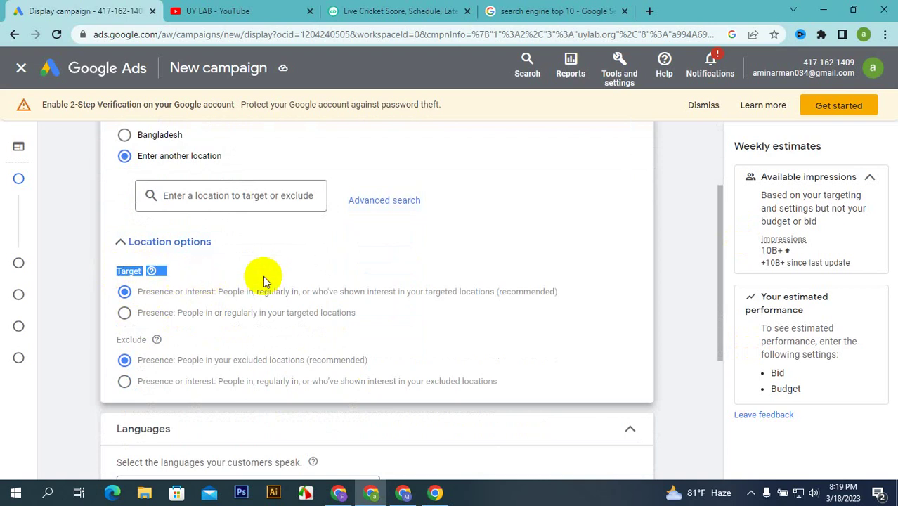
left_click(181, 283)
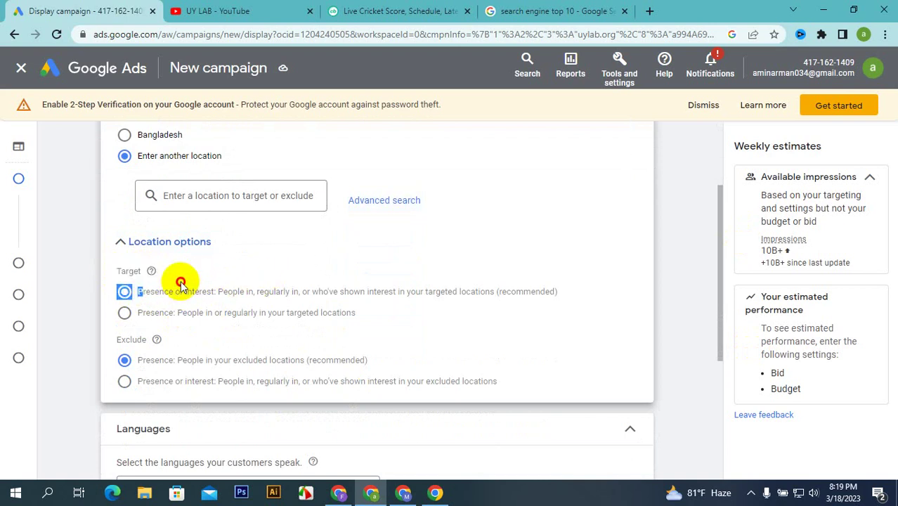
left_click_drag(181, 284, 492, 286)
triple_click(571, 284)
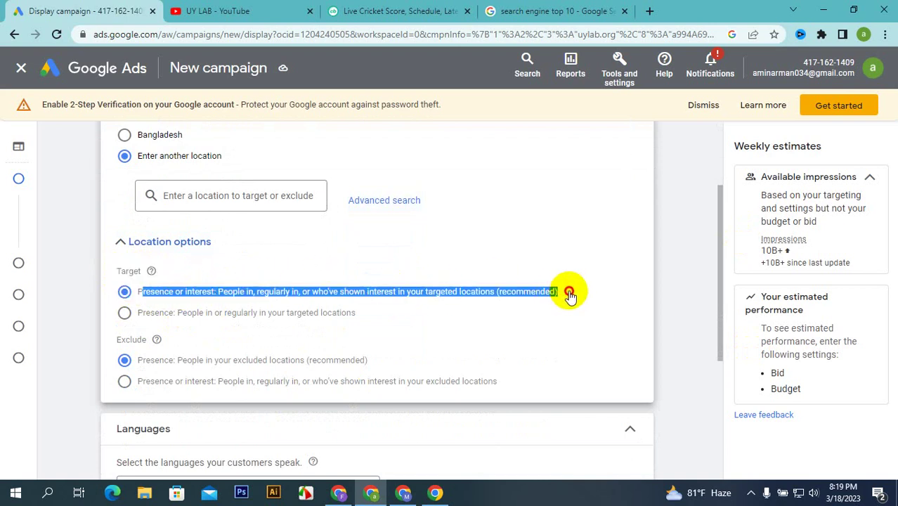
- Set the location Target option to Presence: People in or regularly in your targeted locations, and highlight the recommended Exclude option
left_click_drag(135, 314, 376, 318)
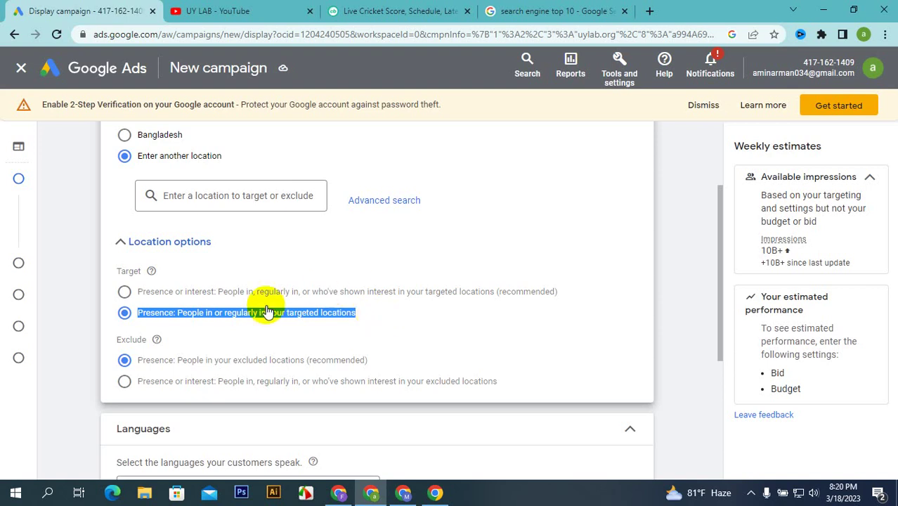
left_click(124, 293)
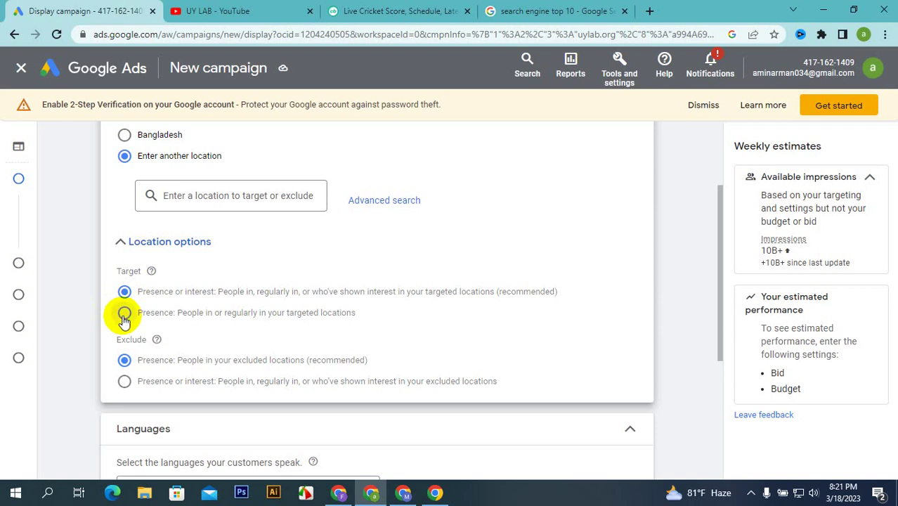
left_click(124, 314)
left_click_drag(182, 361, 538, 350)
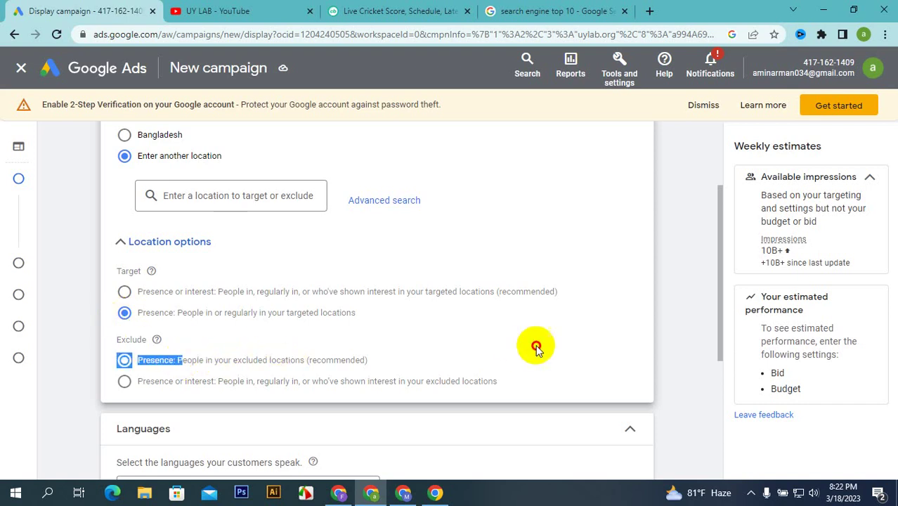
left_click_drag(373, 363, 137, 362)
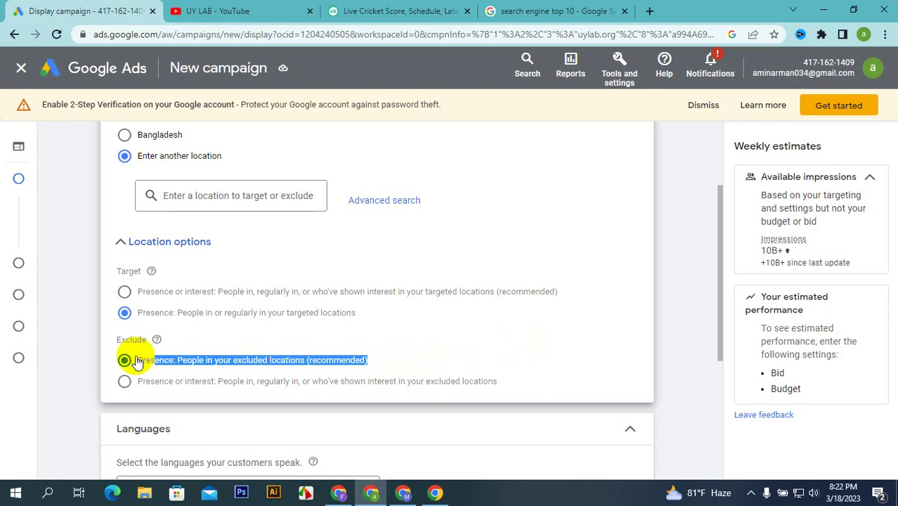
- Look through the list of customer languages offered in the Languages section and close it without changing the selection
scroll(446, 364, "down", 1)
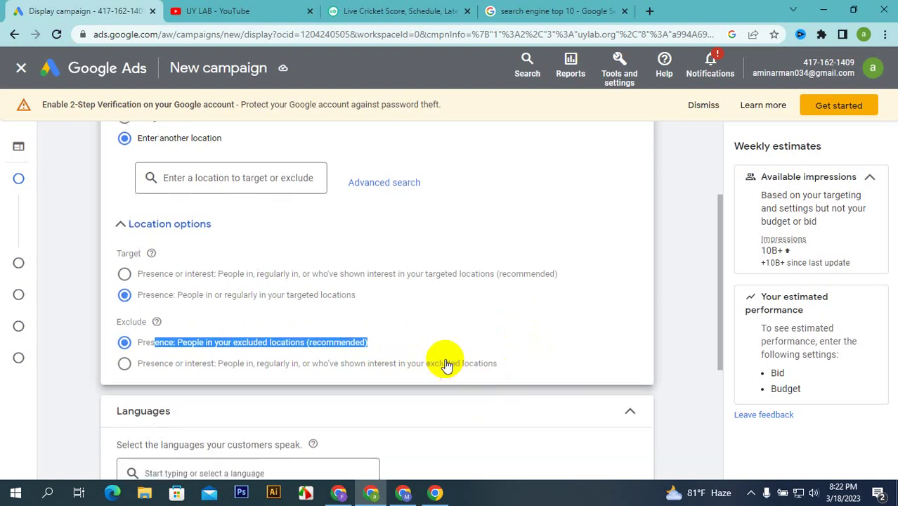
scroll(446, 365, "down", 3)
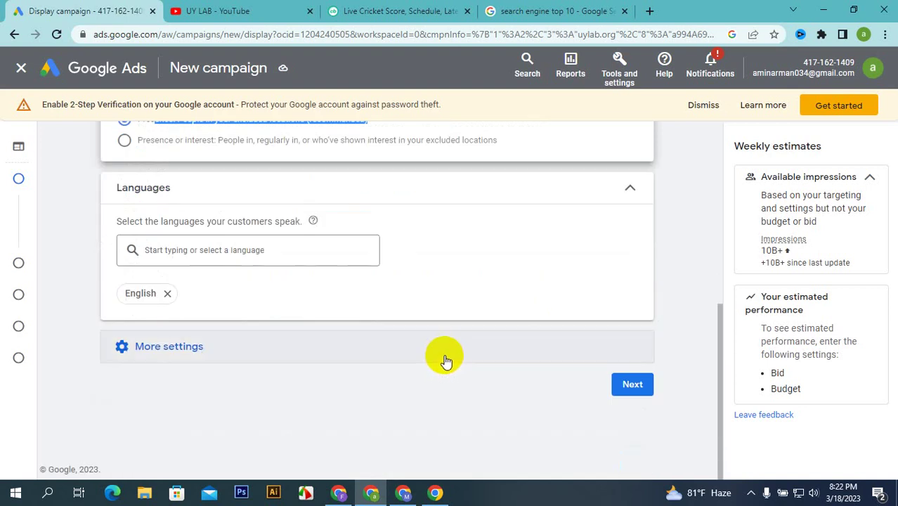
left_click(267, 250)
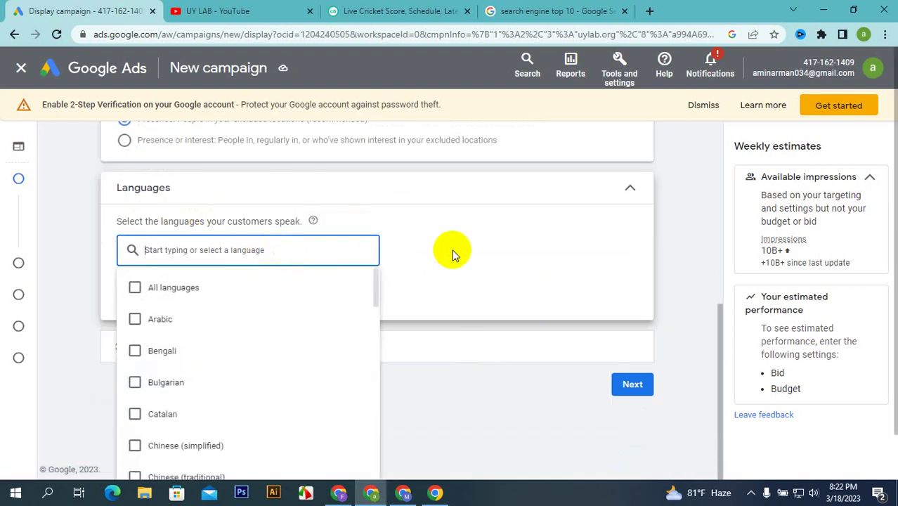
scroll(137, 301, "down", 3)
scroll(146, 311, "down", 5)
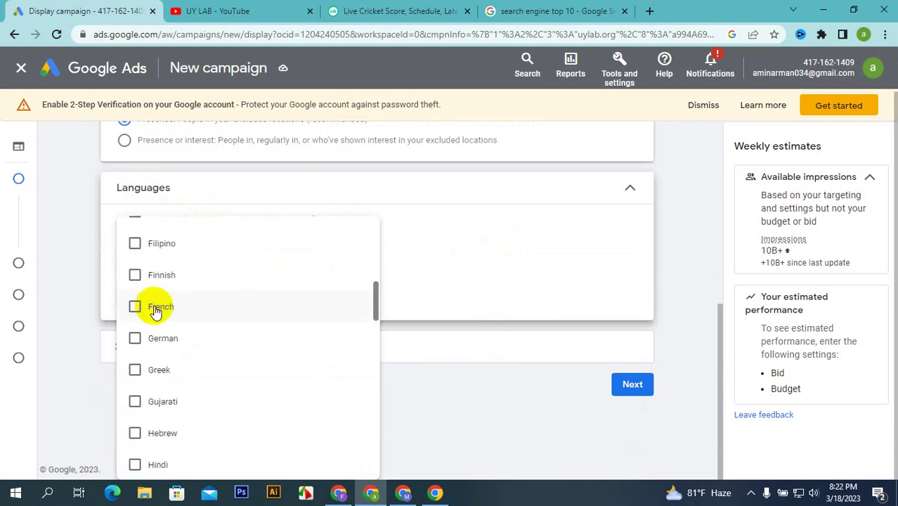
scroll(158, 316, "down", 4)
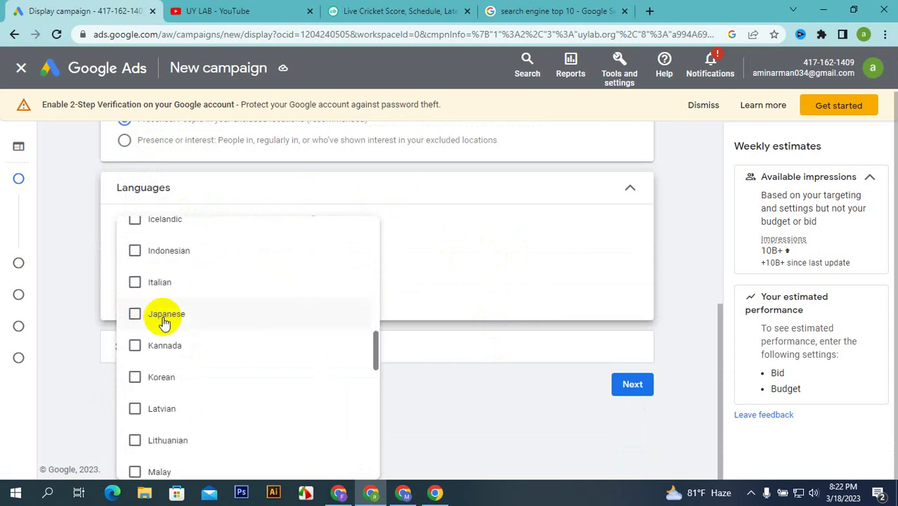
scroll(164, 322, "down", 7)
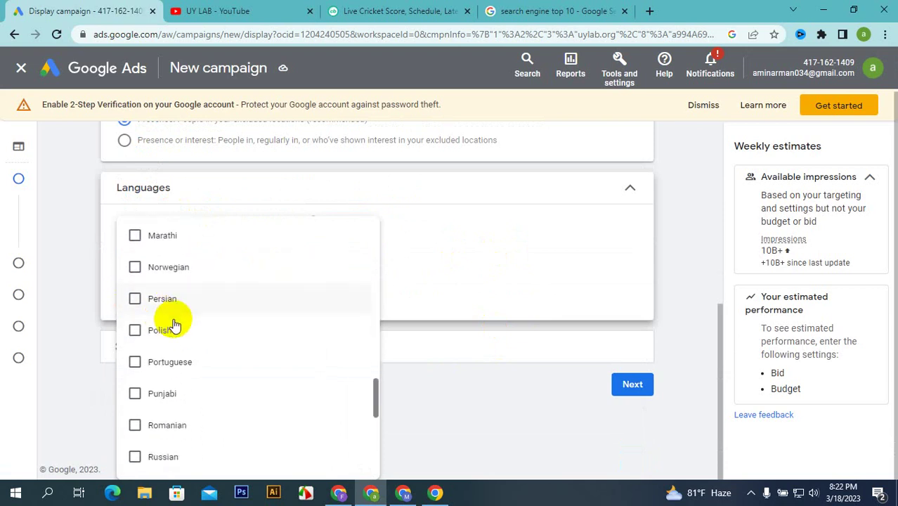
left_click(497, 417)
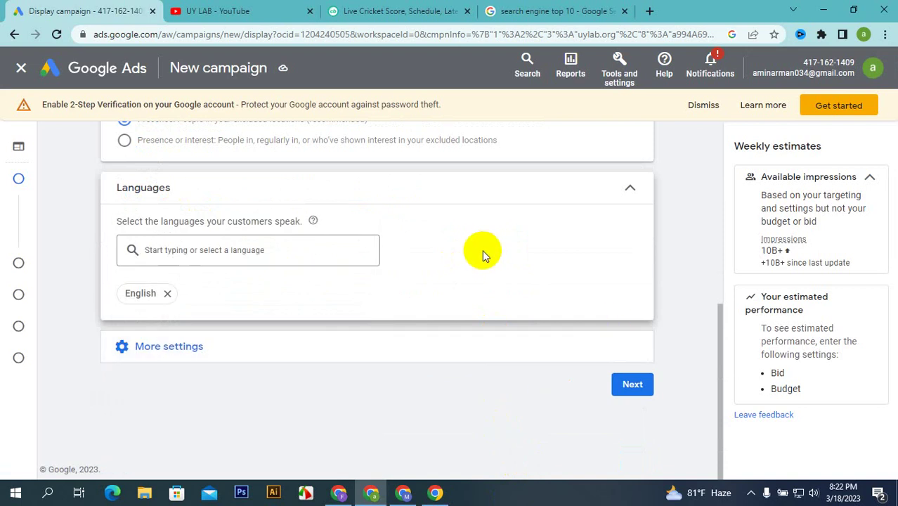
- Expand the additional campaign settings and raise the computer's speaker volume to 57
left_click(497, 341)
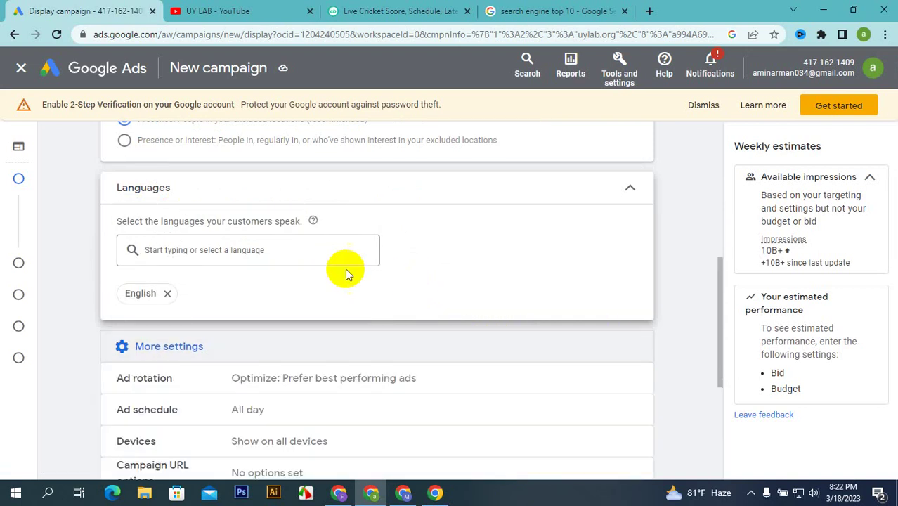
left_click(287, 250)
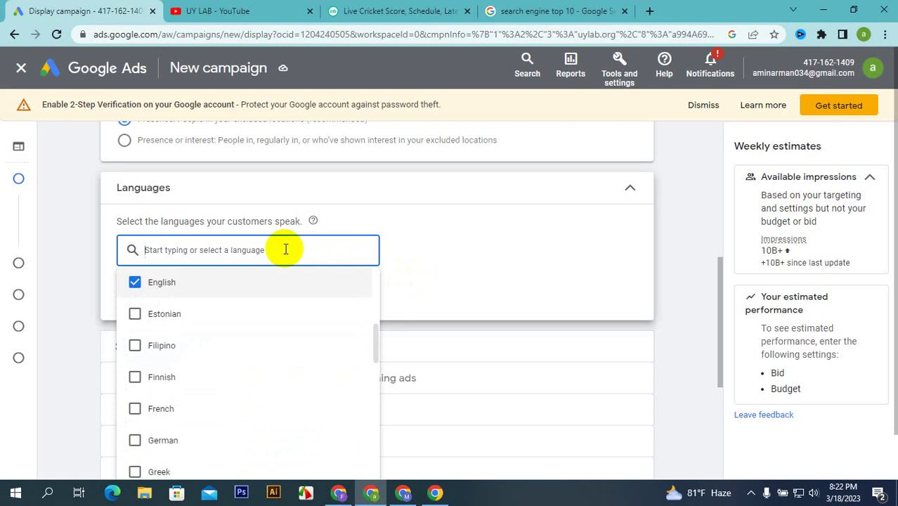
left_click(814, 495)
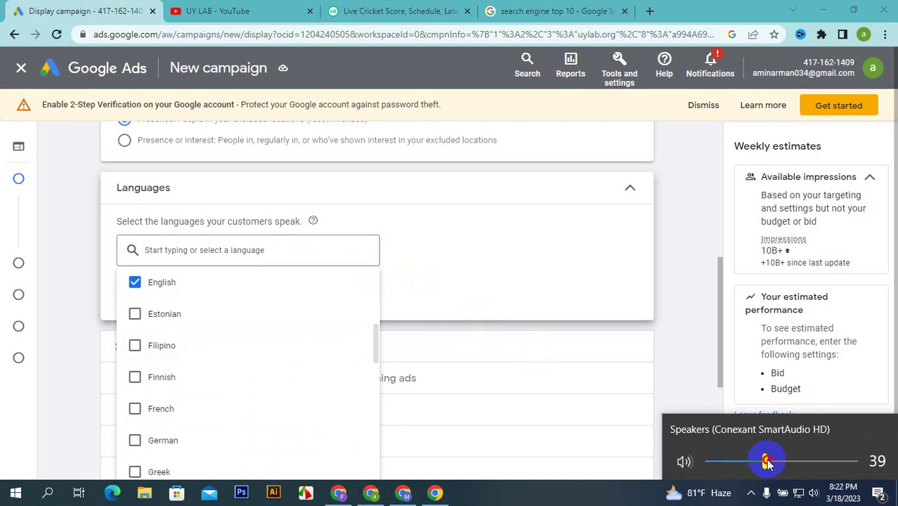
left_click_drag(766, 461, 792, 462)
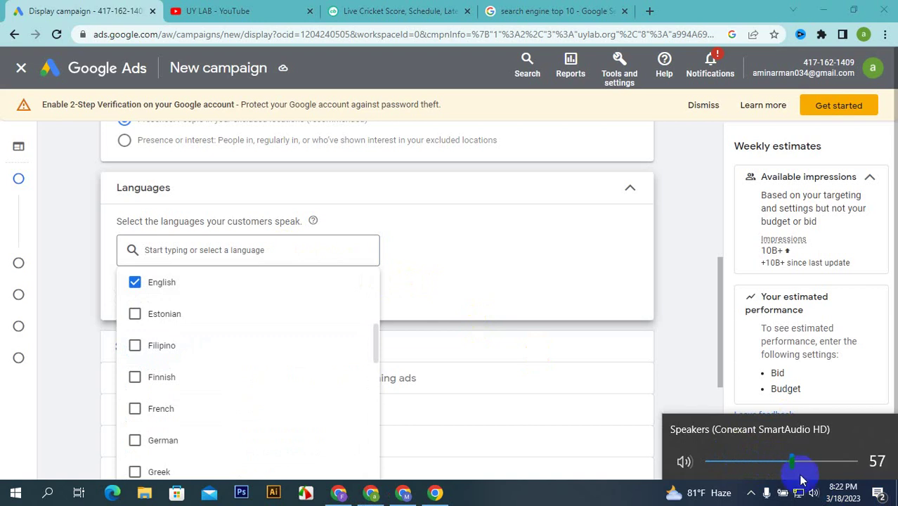
left_click(817, 495)
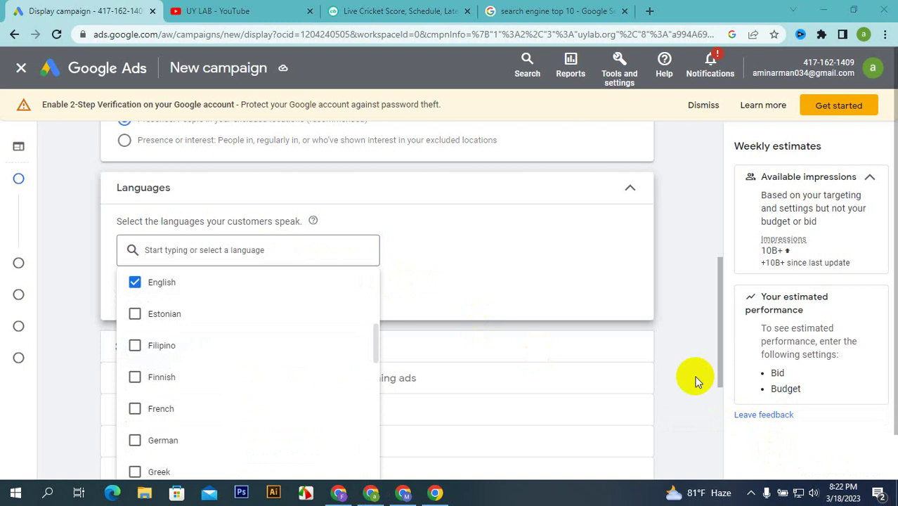
left_click_drag(713, 358, 713, 355)
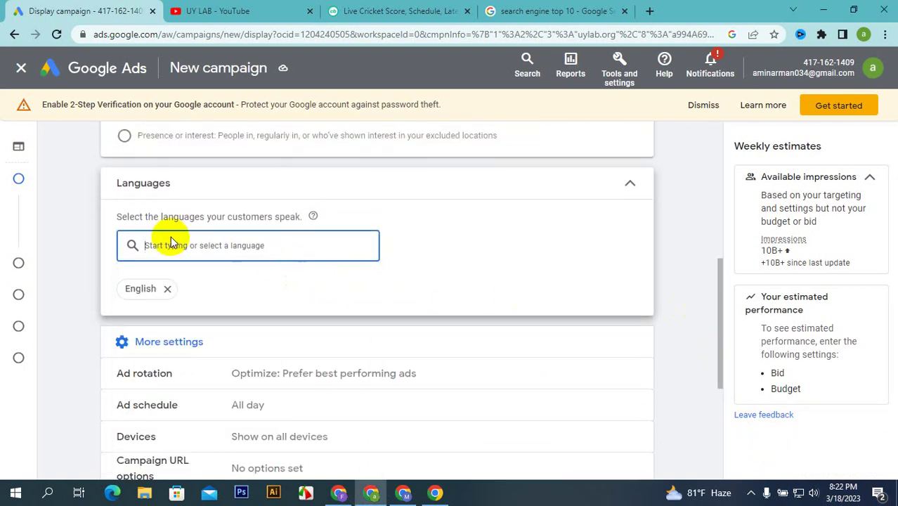
- Review the languages listed after English once more and close the list, keeping only English selected
left_click(224, 247)
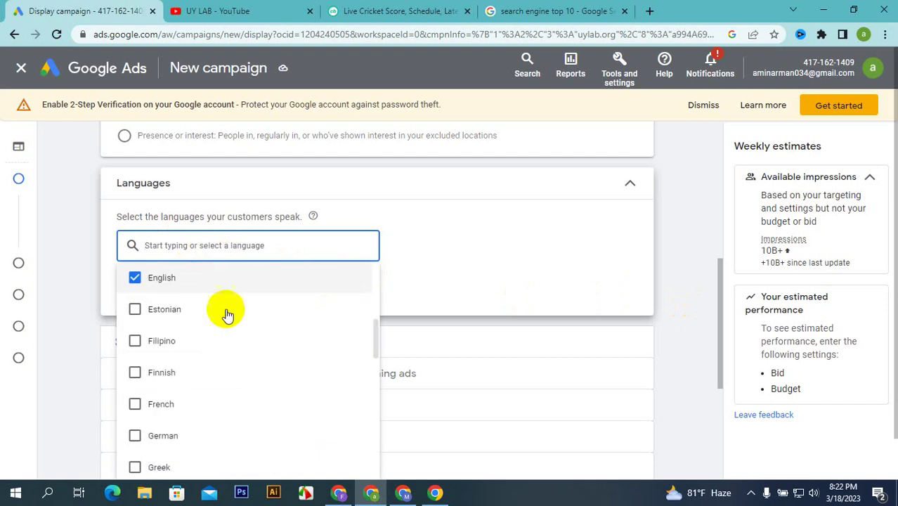
scroll(217, 378, "down", 2)
scroll(212, 378, "down", 2)
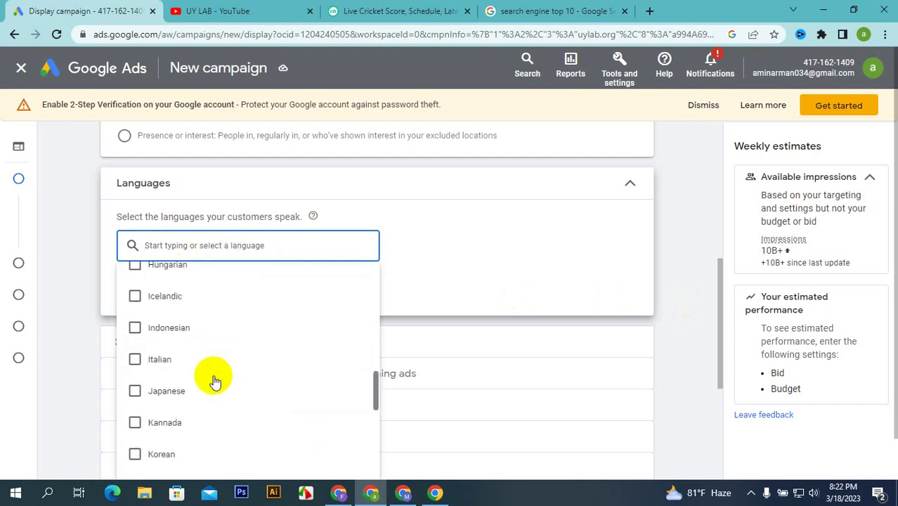
left_click(426, 264)
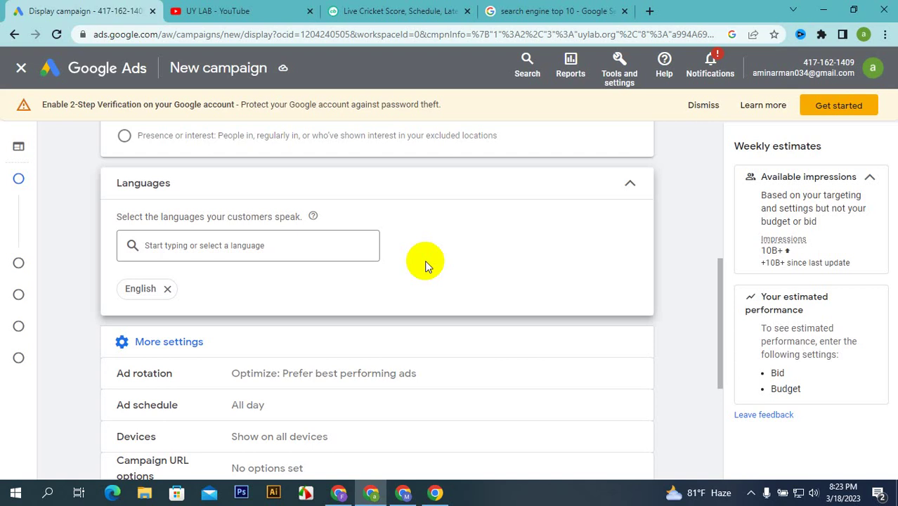
- Open the campaign's Ad rotation settings to show the available rotation options
scroll(394, 258, "down", 3)
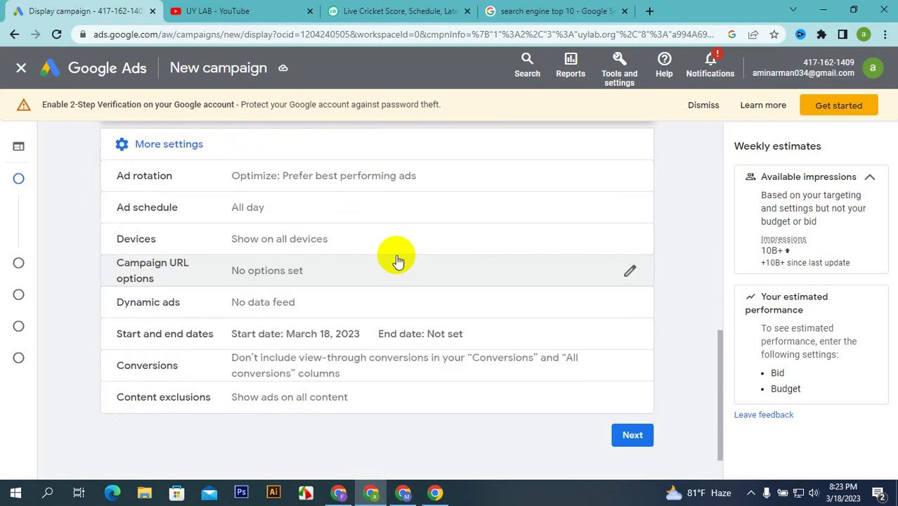
left_click(476, 181)
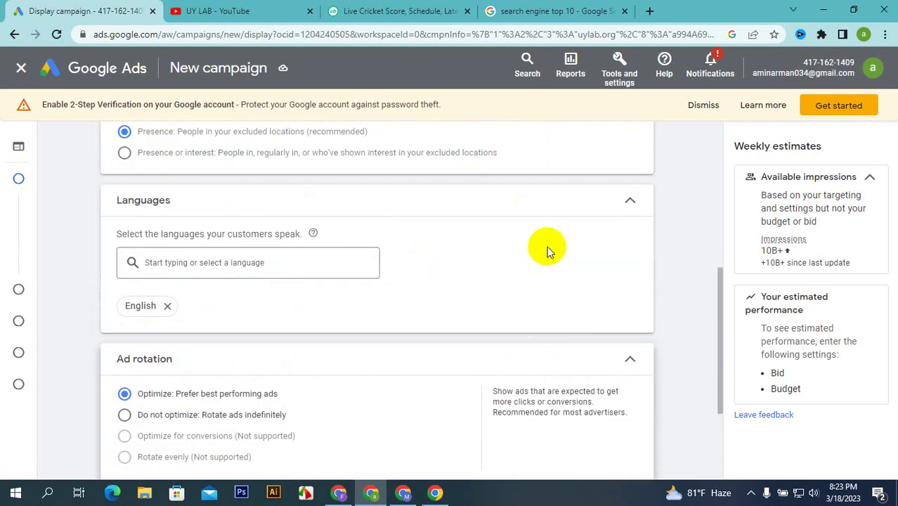
scroll(501, 275, "down", 3)
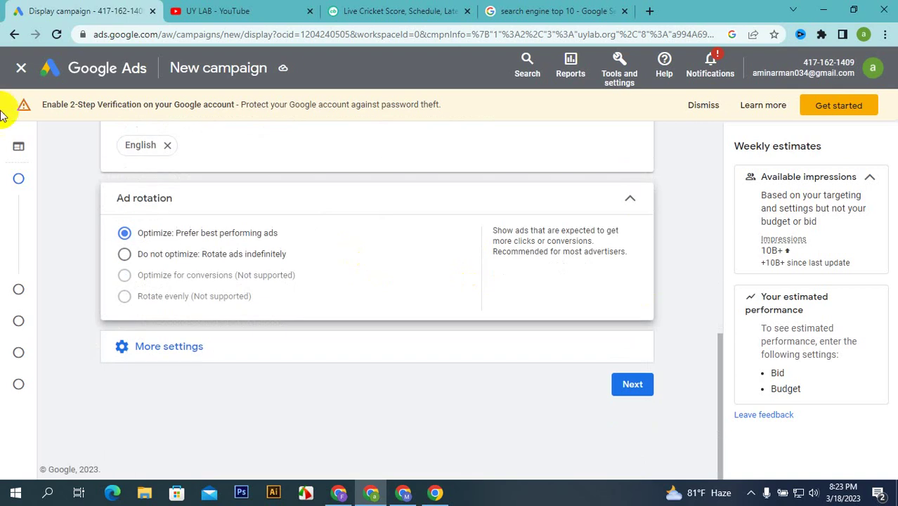
- Open the campaign's Ad schedule settings and add two more All days time rows, 00:00 to 00:00
left_click(239, 336)
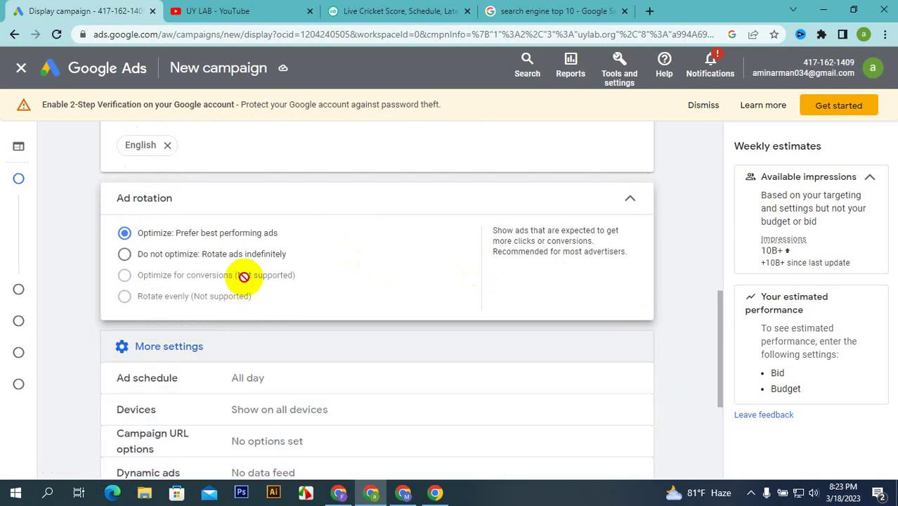
scroll(243, 276, "down", 1)
left_click(314, 317)
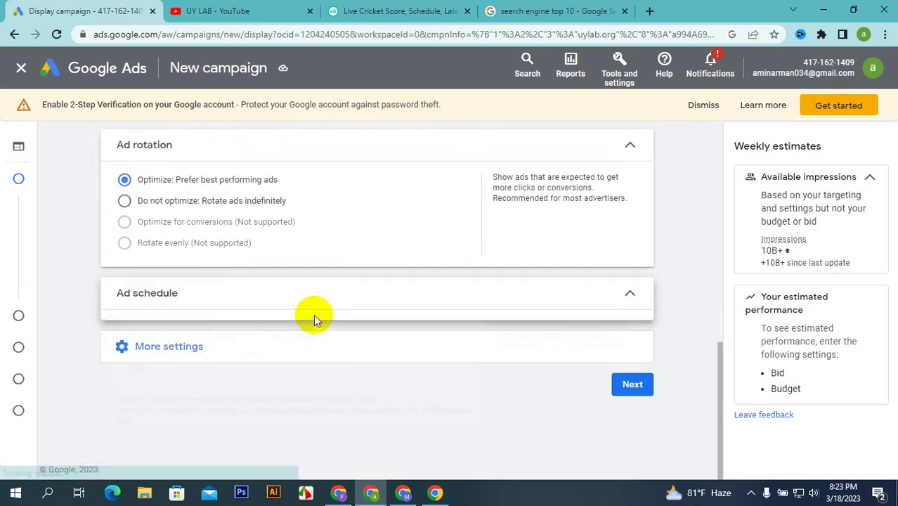
scroll(113, 235, "down", 2)
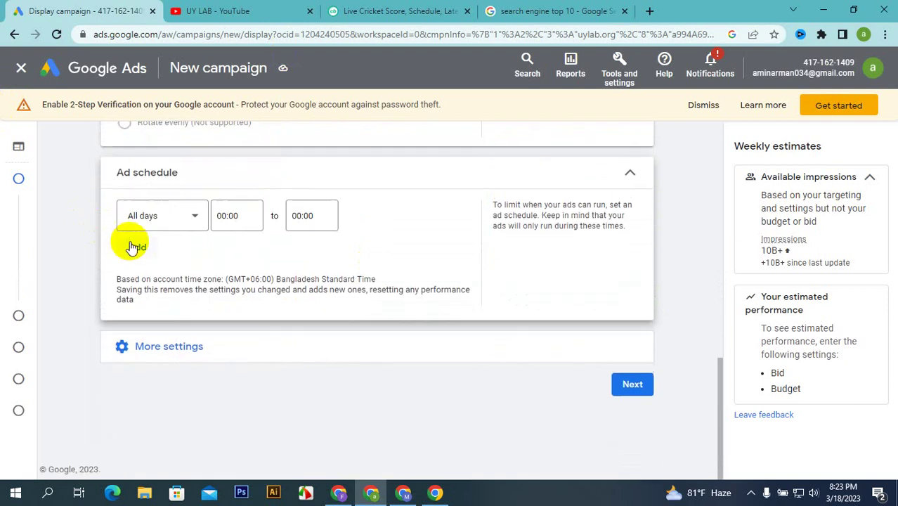
left_click(137, 249)
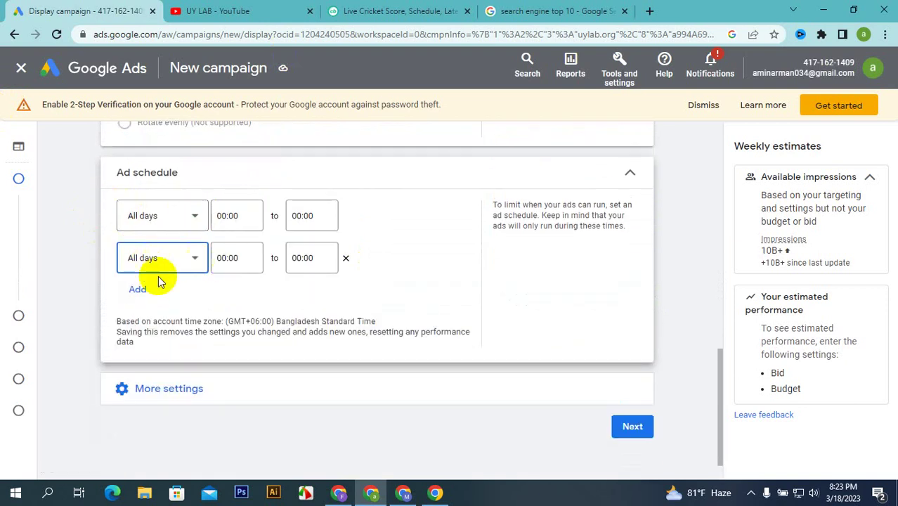
left_click(128, 289)
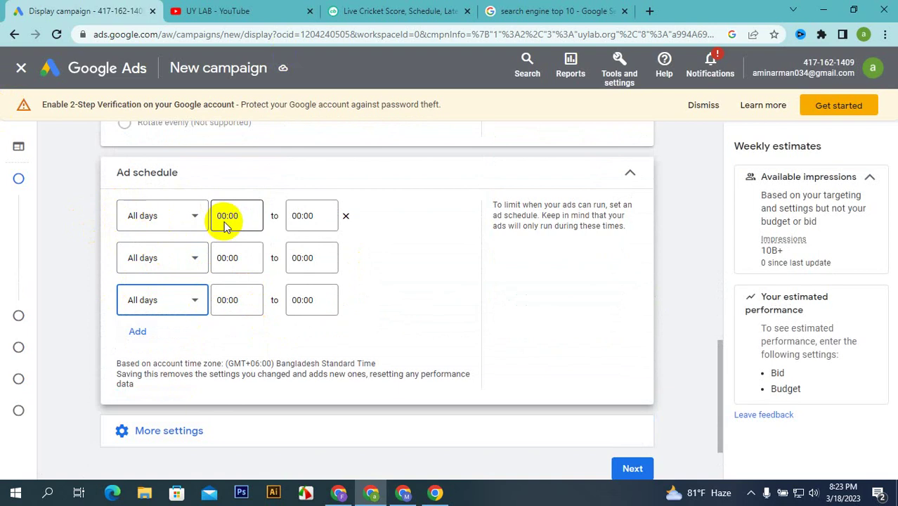
- Open the campaign's Devices settings and choose specific targeting for devices
scroll(281, 267, "down", 2)
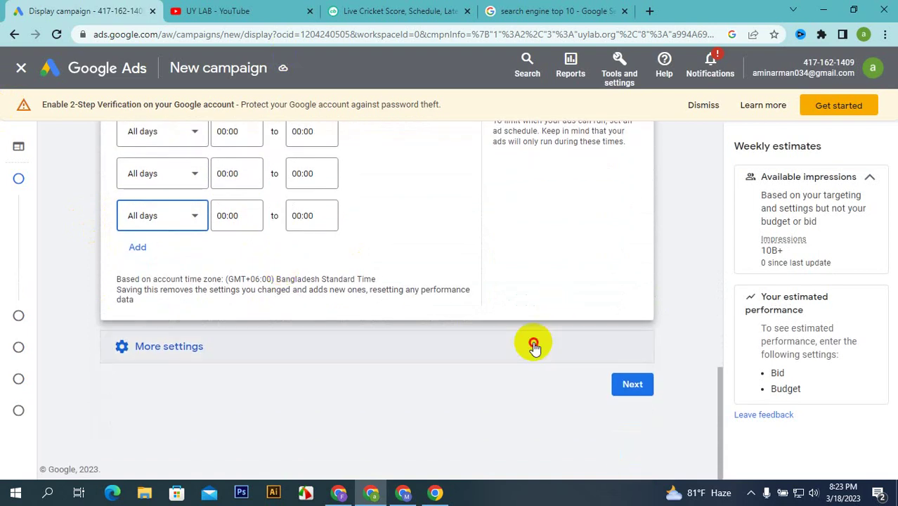
left_click(534, 345)
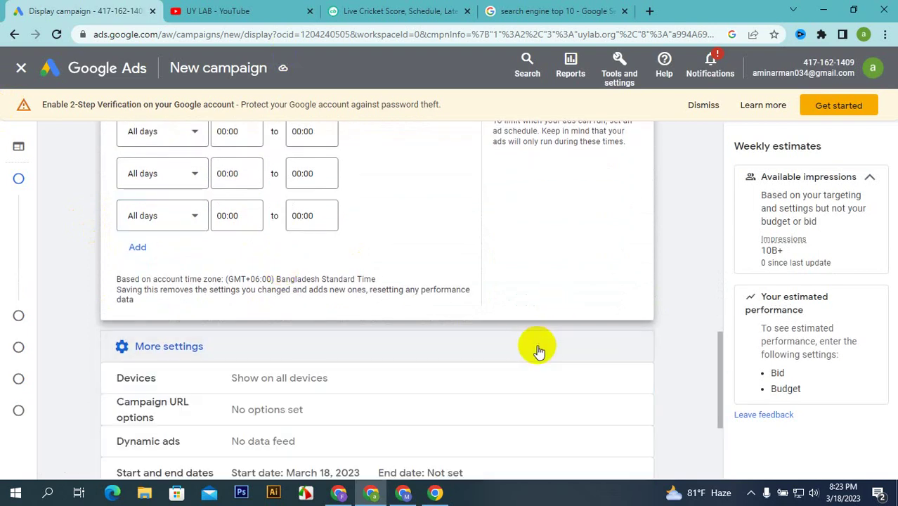
left_click(388, 381)
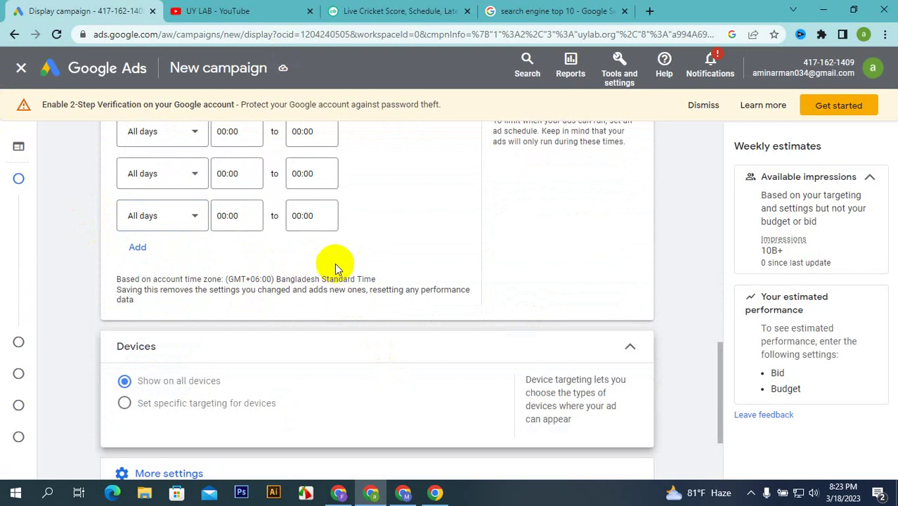
scroll(336, 266, "down", 2)
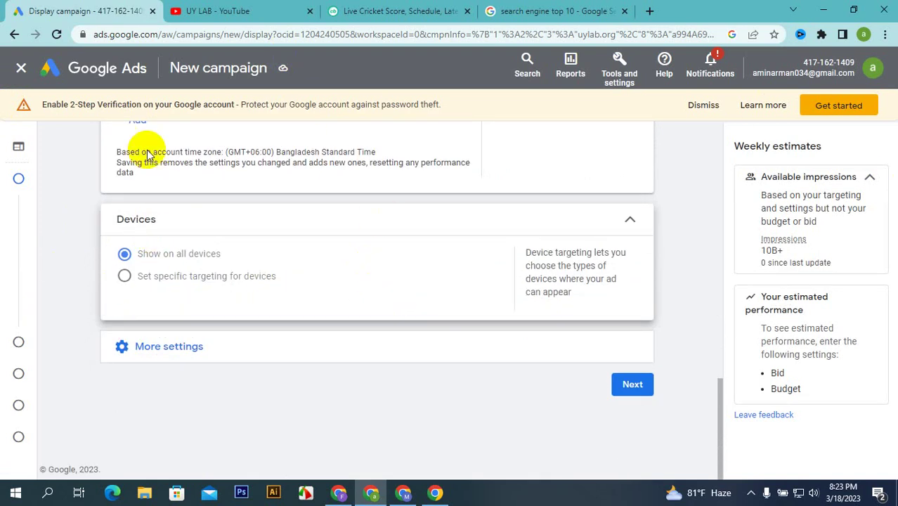
left_click(125, 276)
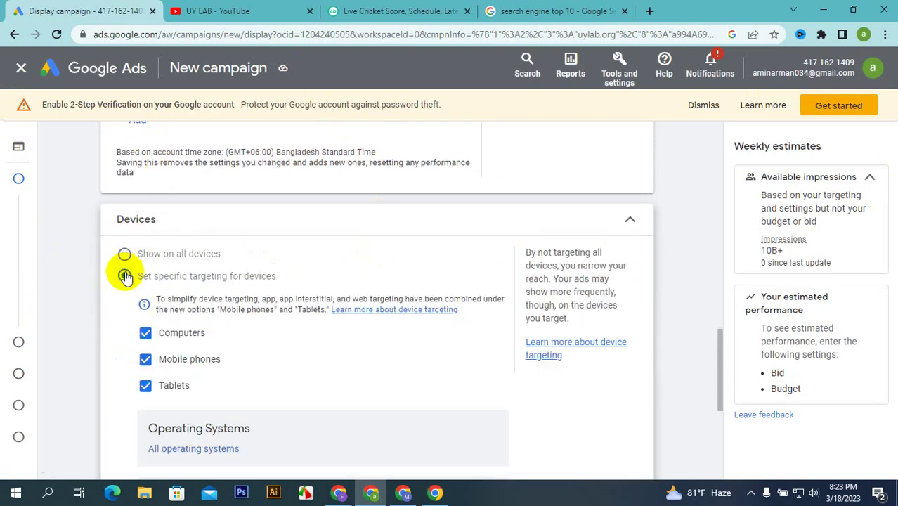
- Deselect Tablets among the targeted device types and select it again
scroll(177, 400, "down", 2)
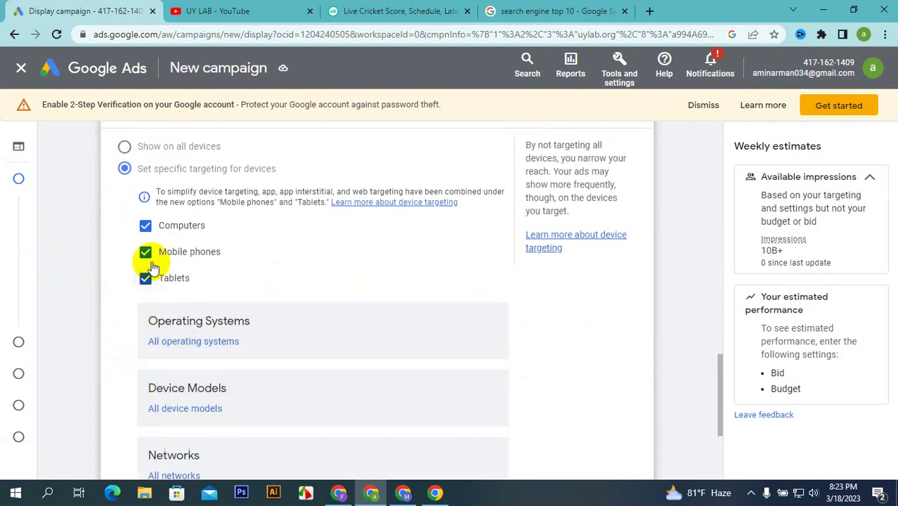
scroll(150, 250, "up", 2)
scroll(147, 244, "down", 2)
left_click(145, 253)
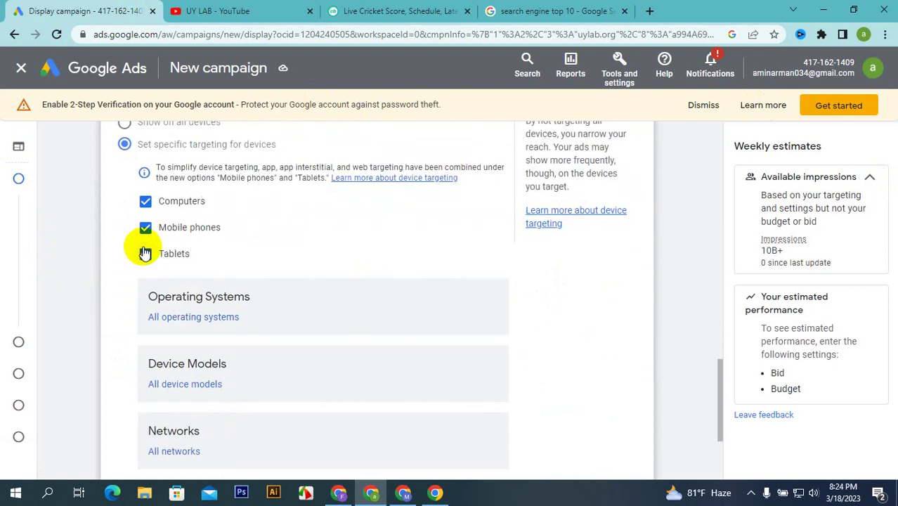
left_click(145, 253)
scroll(144, 251, "up", 2)
scroll(142, 247, "down", 1)
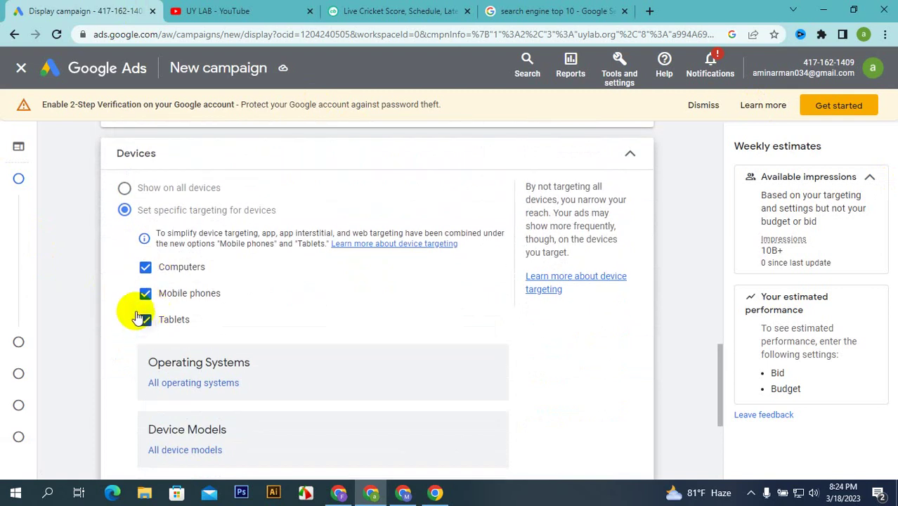
- Review the operating system and device model choices for device targeting, closing each list without selecting anything
scroll(144, 271, "down", 2)
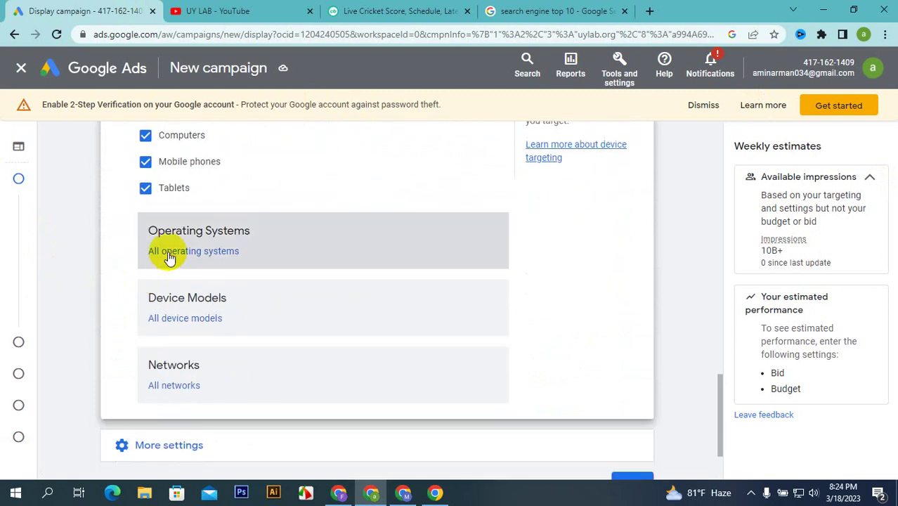
left_click(168, 252)
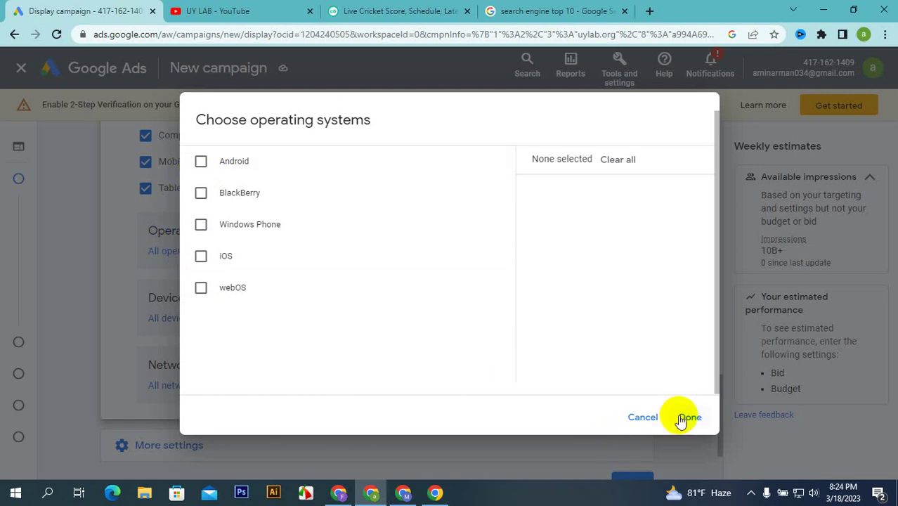
key("Escape")
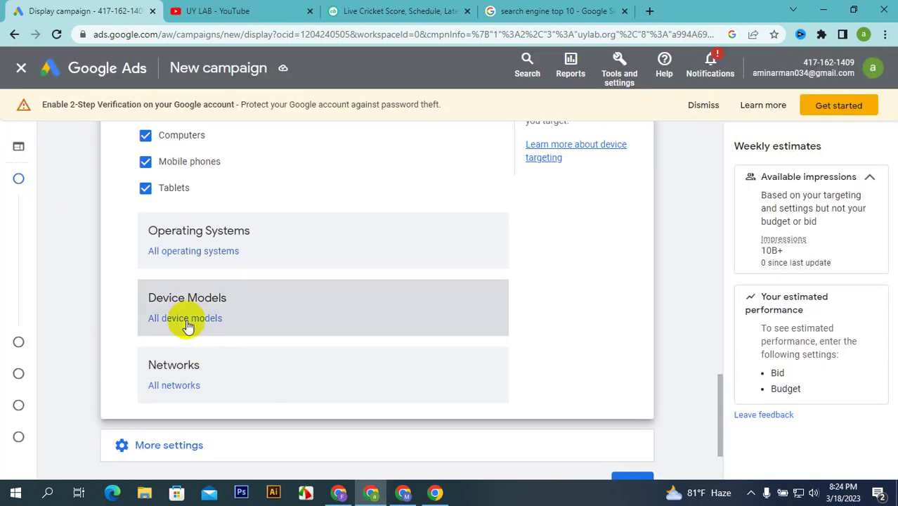
left_click(191, 318)
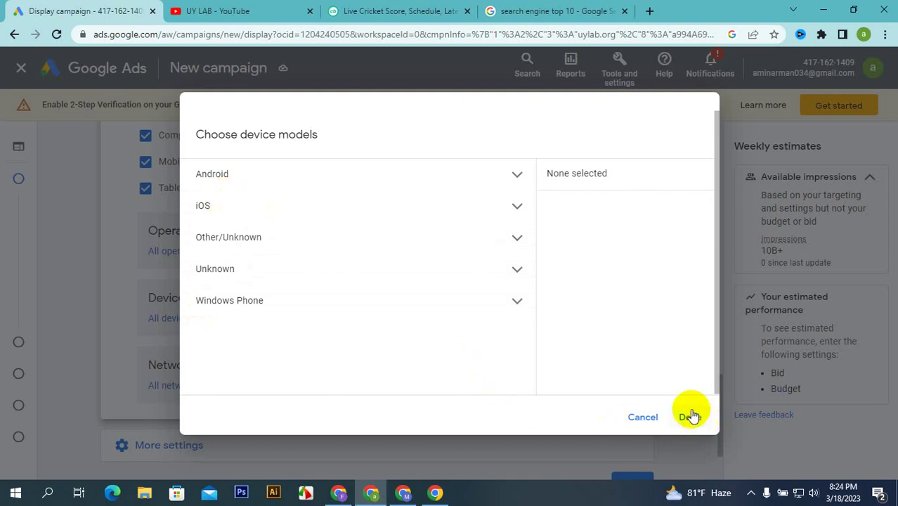
left_click(690, 416)
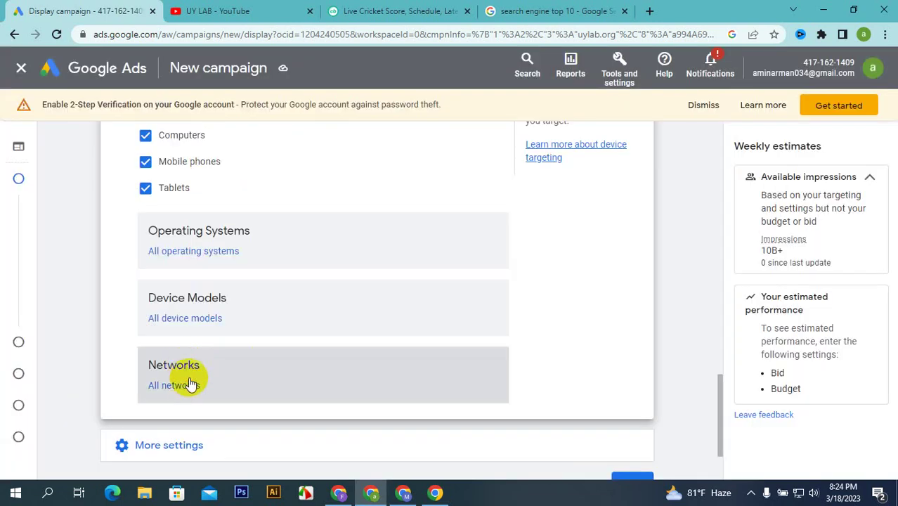
- Look through the Networks list for device targeting and close it without selecting any network
left_click(202, 384)
scroll(296, 226, "down", 3)
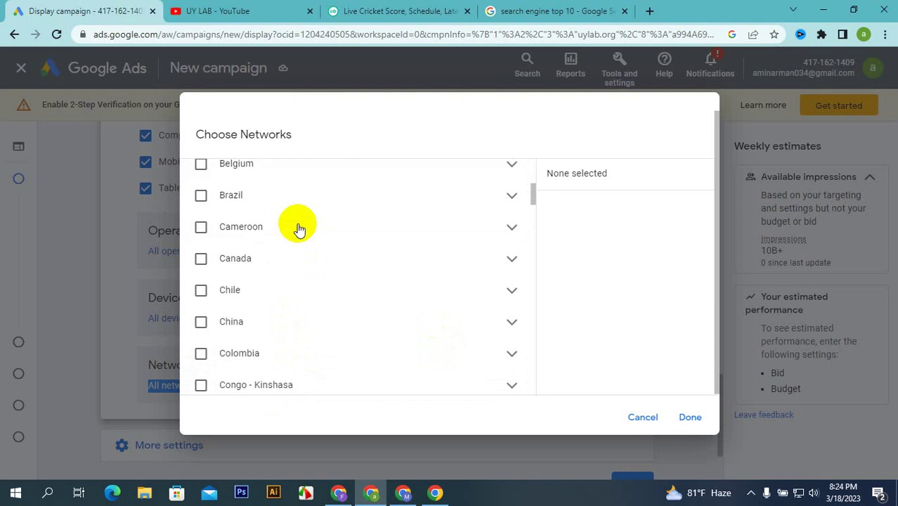
scroll(297, 226, "up", 3)
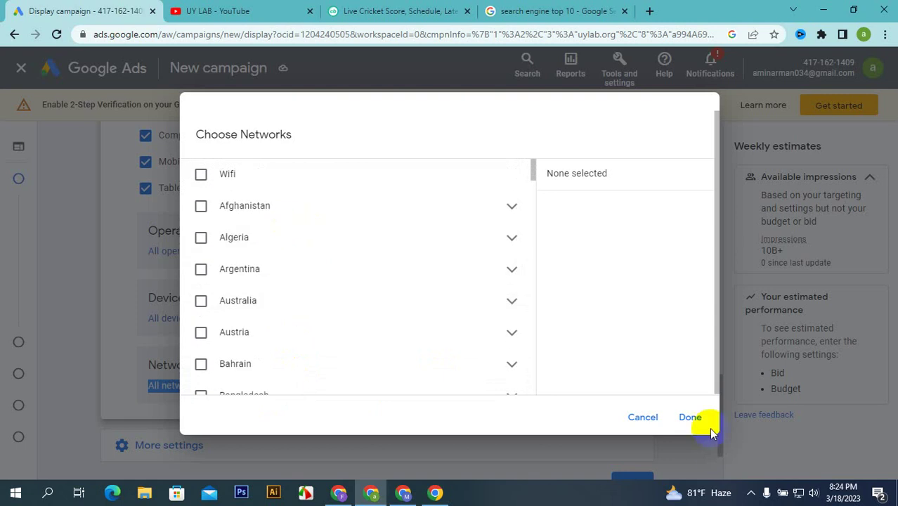
left_click(691, 420)
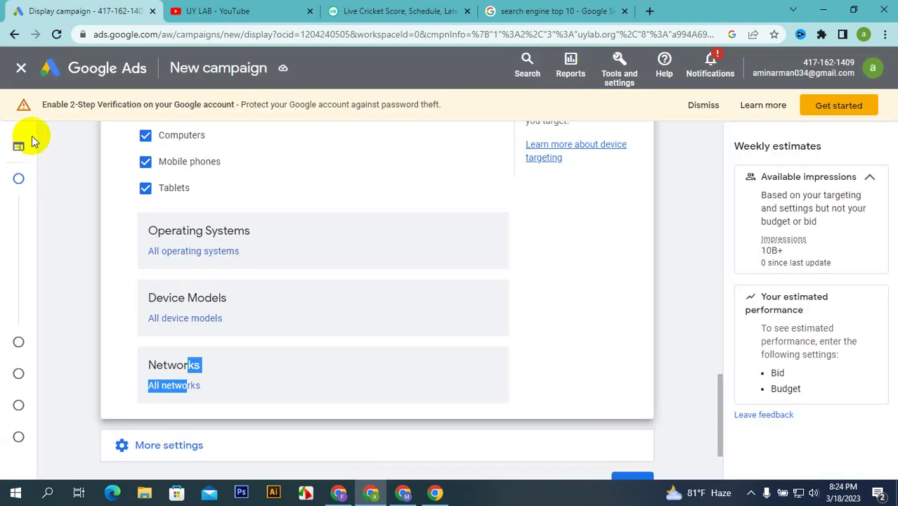
left_click(540, 362)
- Open the Campaign URL options and review the tracking template, final URL suffix and custom parameter fields
scroll(540, 362, "down", 2)
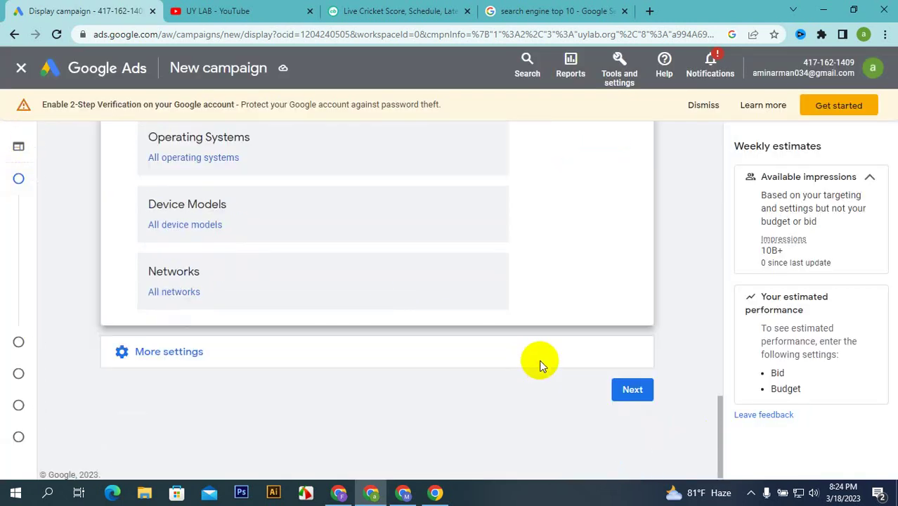
left_click(540, 359)
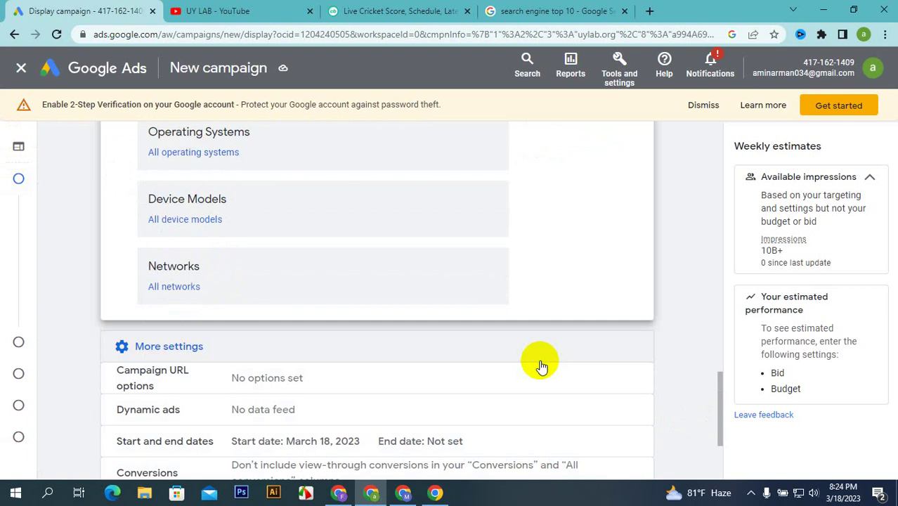
left_click(348, 375)
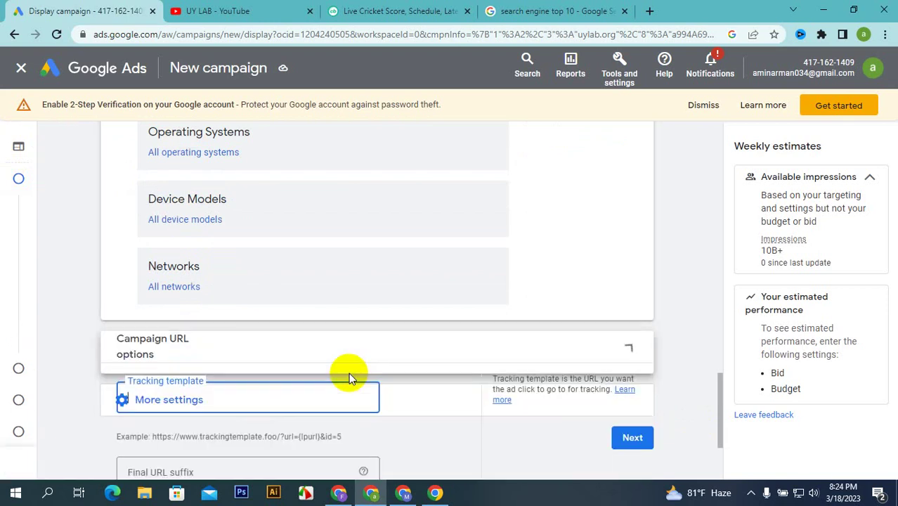
scroll(311, 313, "down", 4)
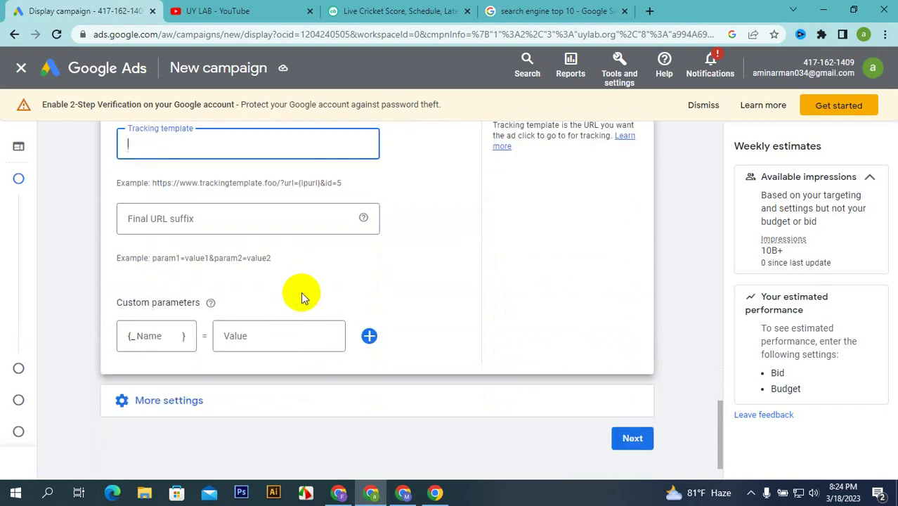
scroll(301, 296, "down", 1)
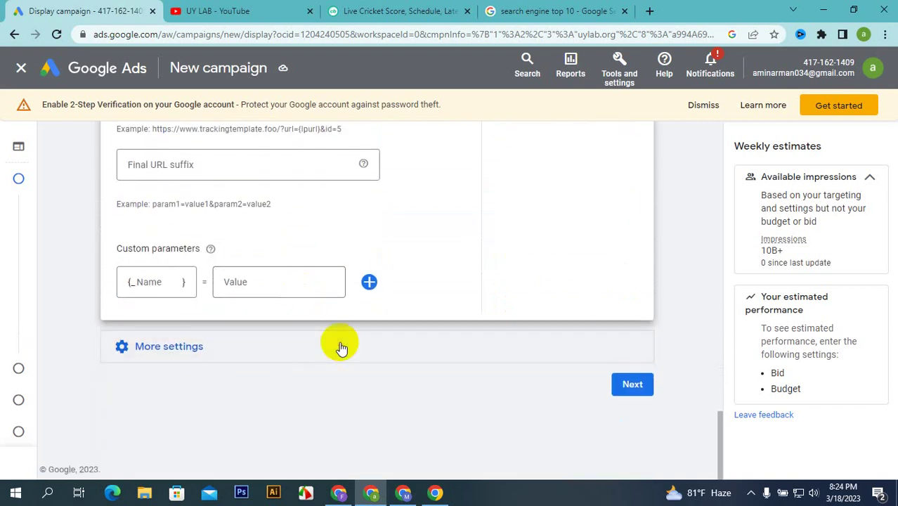
- Enable the dynamic ads feed for personalized ads and look through the business types without choosing one
left_click(341, 348)
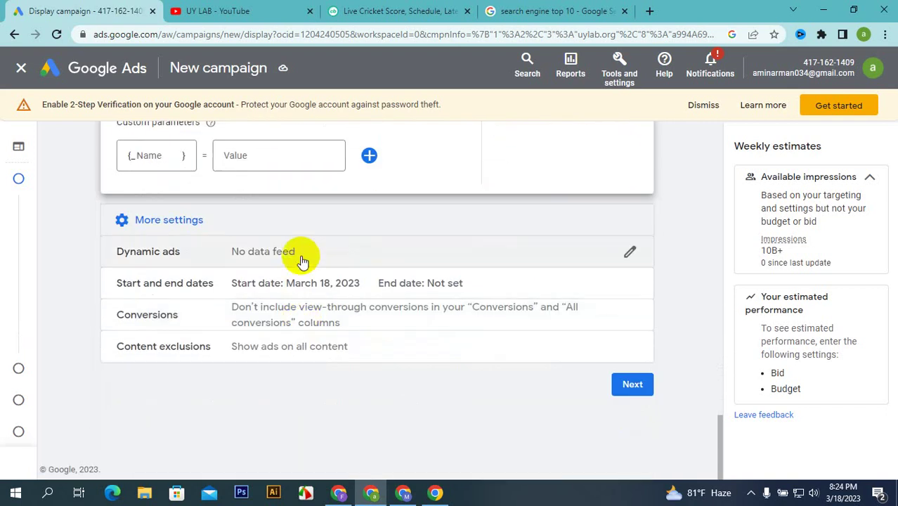
left_click(300, 258)
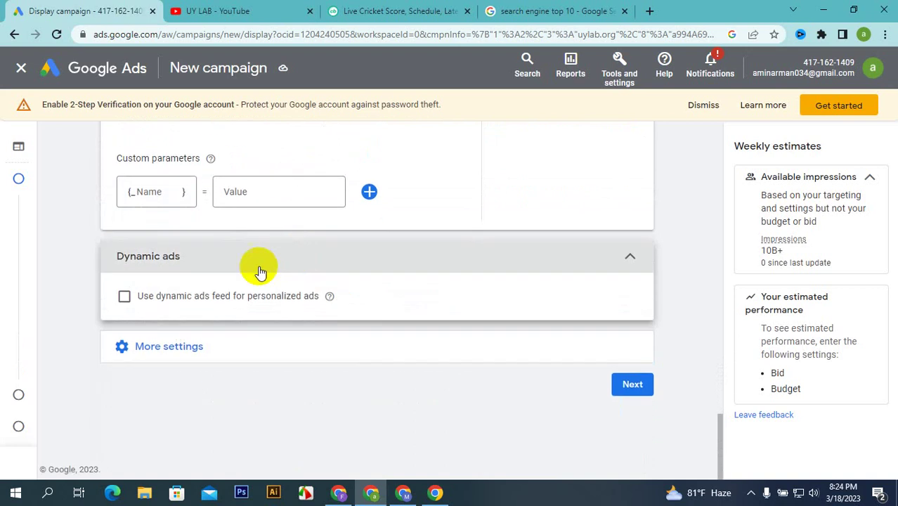
left_click(124, 296)
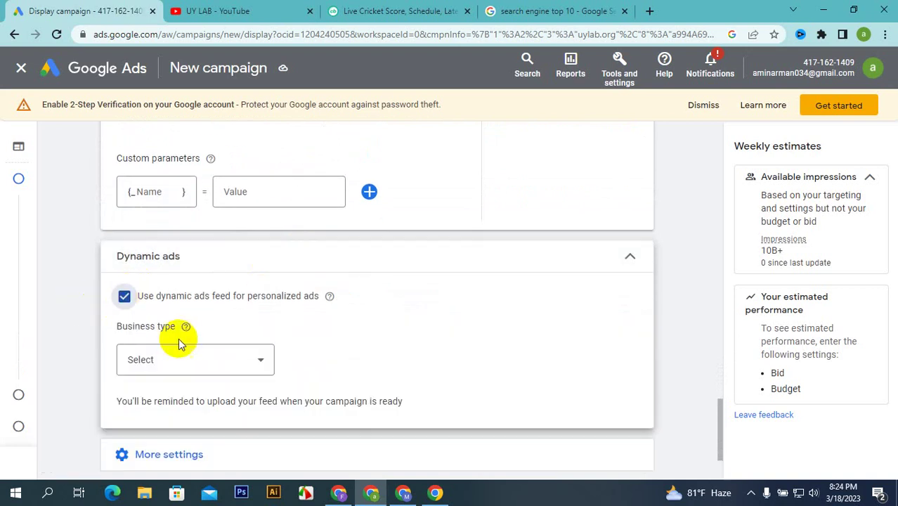
scroll(185, 337, "down", 1)
left_click(203, 298)
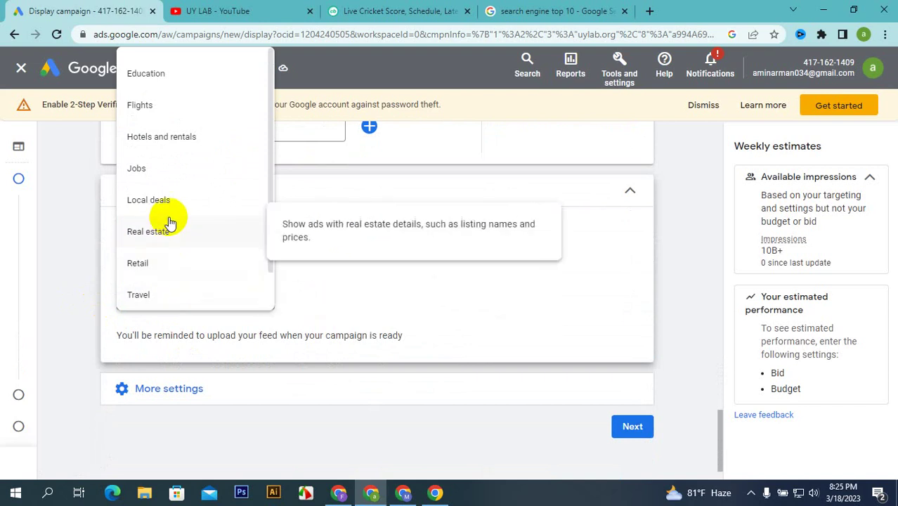
scroll(160, 173, "down", 1)
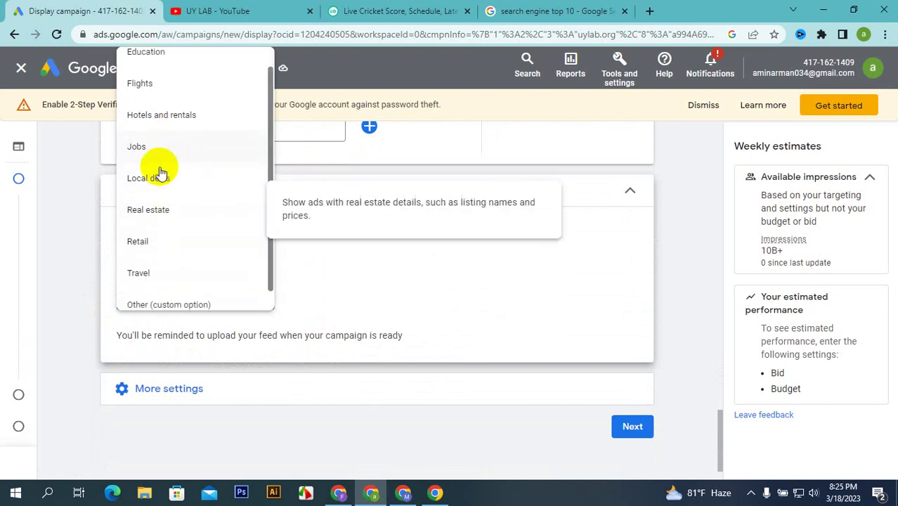
left_click(355, 312)
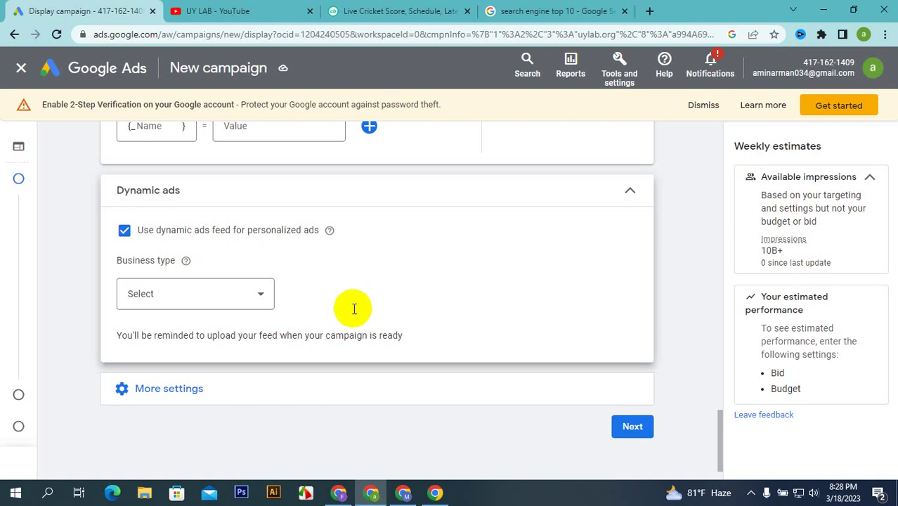
- Open the campaign's Start and end dates settings from the additional settings
left_click(401, 402)
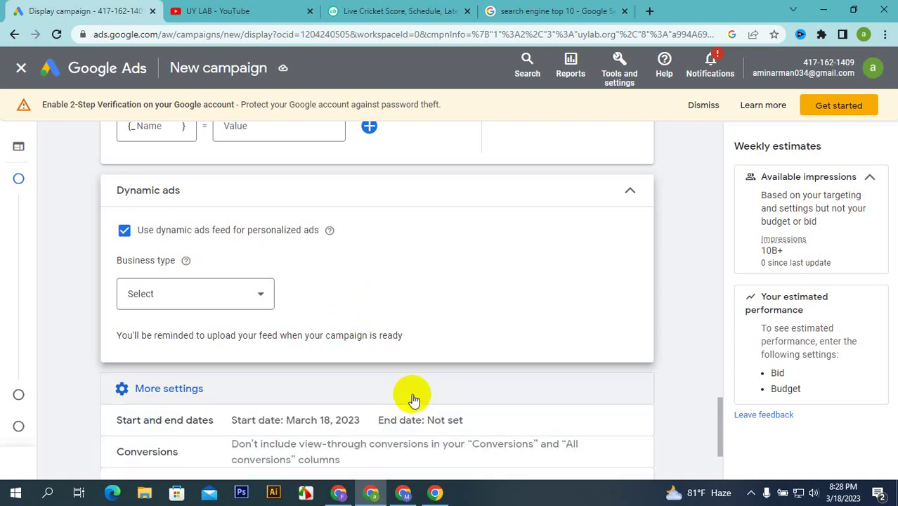
scroll(413, 397, "down", 2)
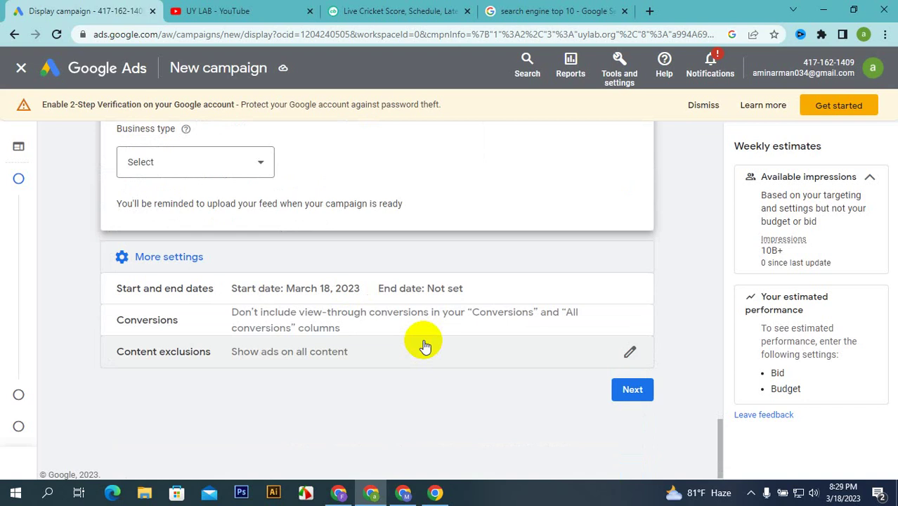
left_click(404, 289)
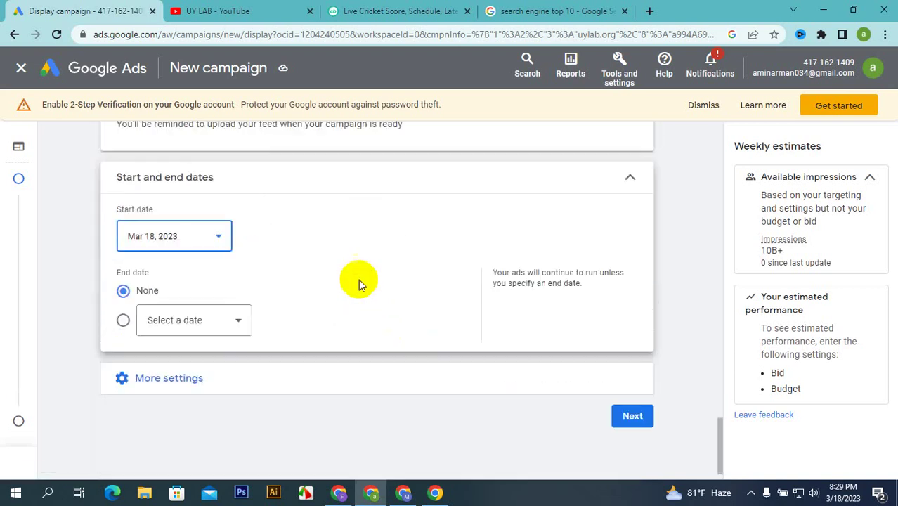
- Open the Conversions and Content exclusions sections from the campaign's additional settings
left_click(397, 353)
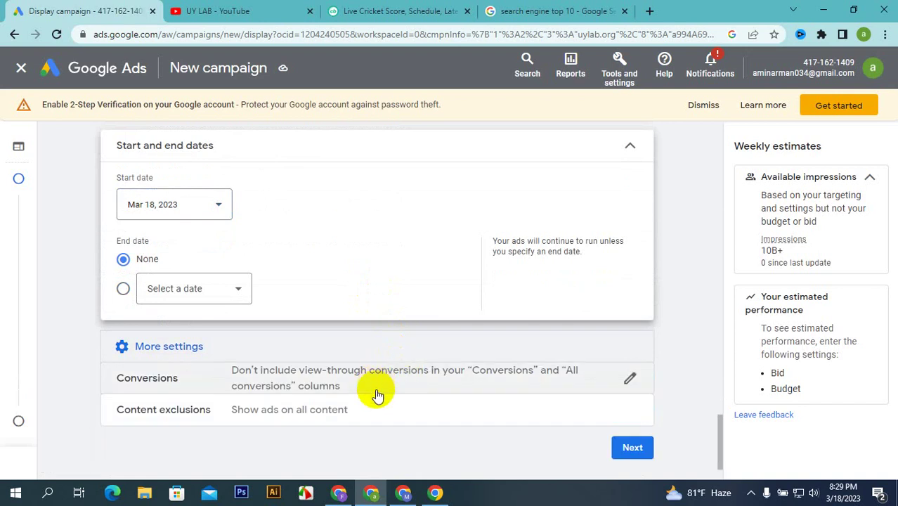
left_click(371, 390)
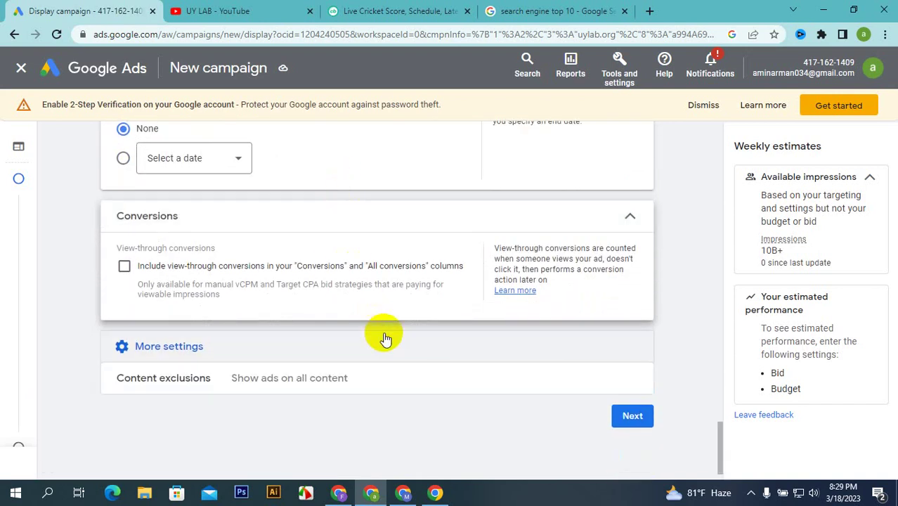
left_click(362, 364)
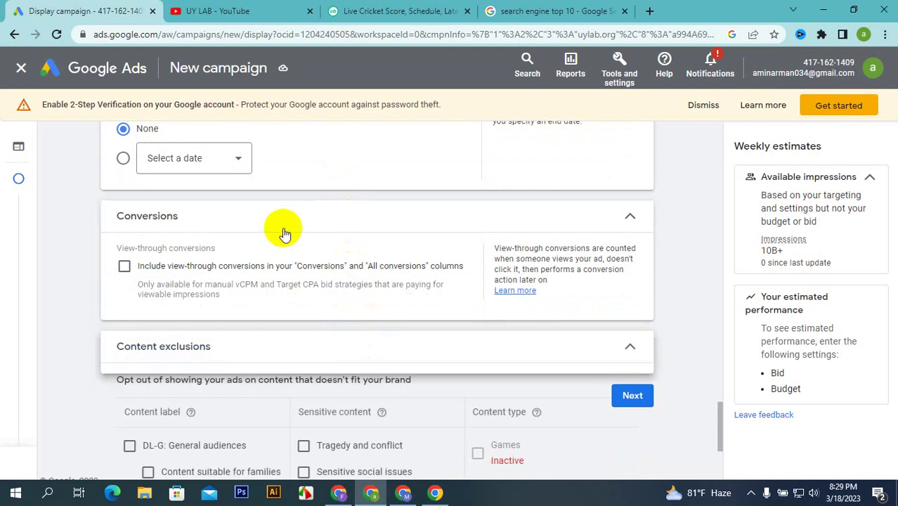
scroll(267, 253, "up", 3)
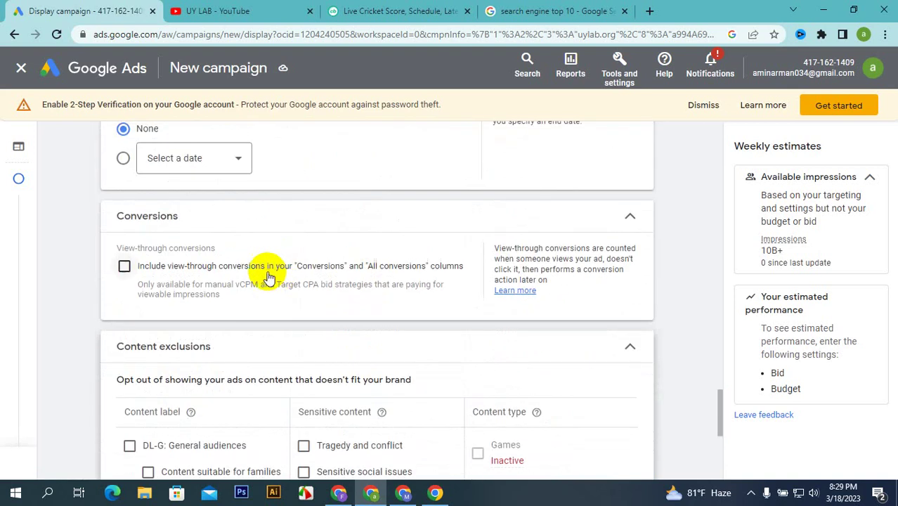
- Exclude Sexually suggestive content, Live streaming YouTube video, In-video and Parked domains from showing the ads
scroll(232, 232, "down", 3)
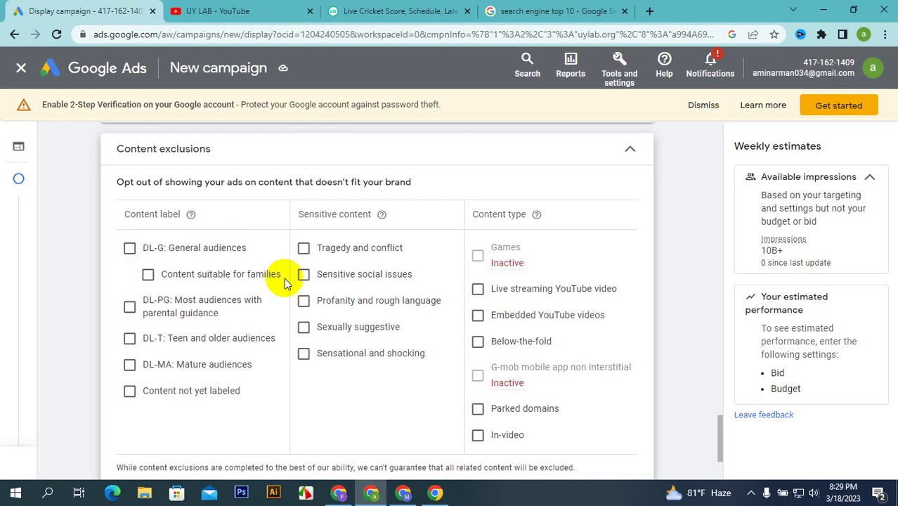
left_click(304, 329)
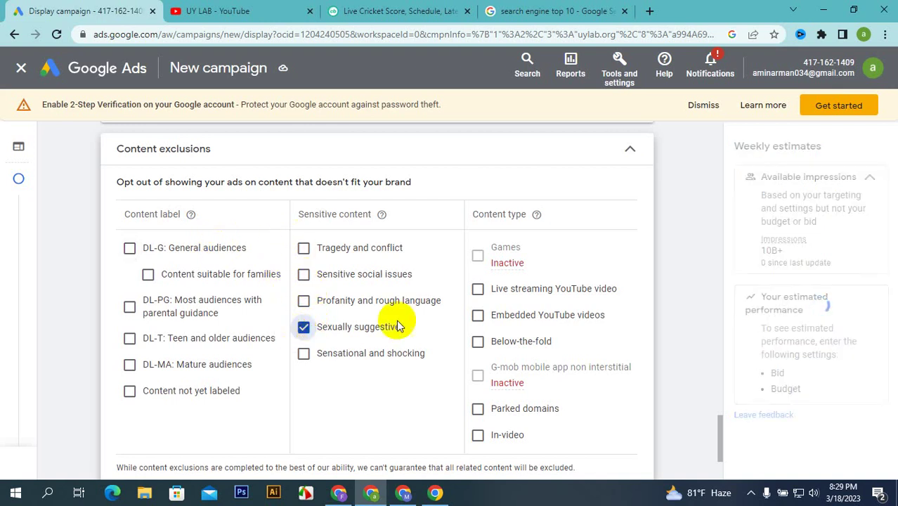
left_click(479, 289)
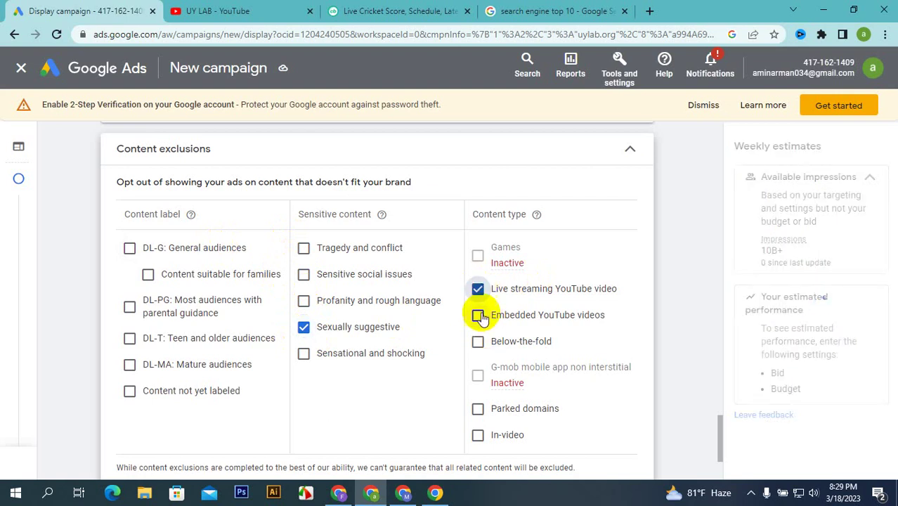
scroll(480, 331, "down", 2)
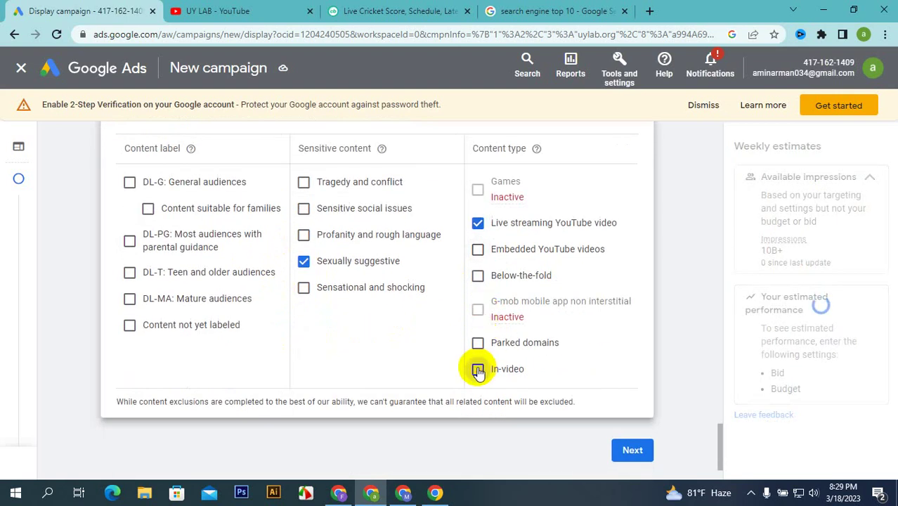
left_click(478, 369)
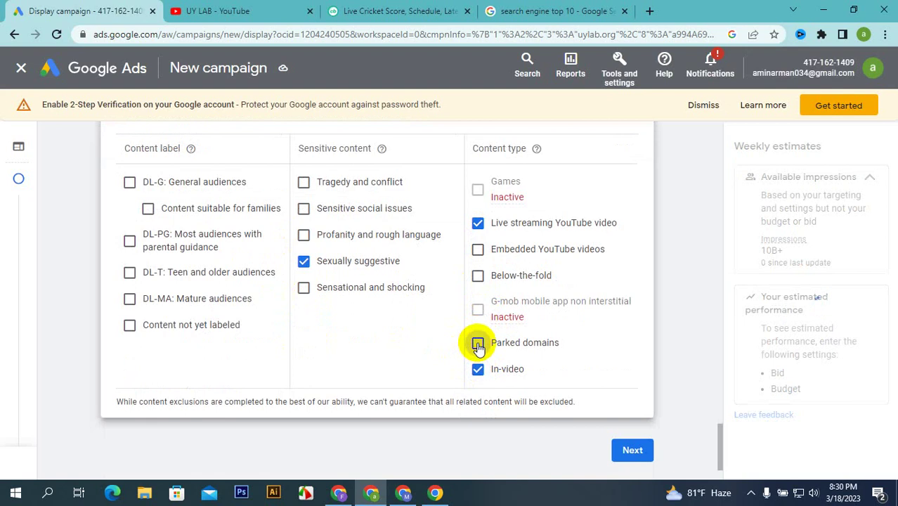
left_click(478, 344)
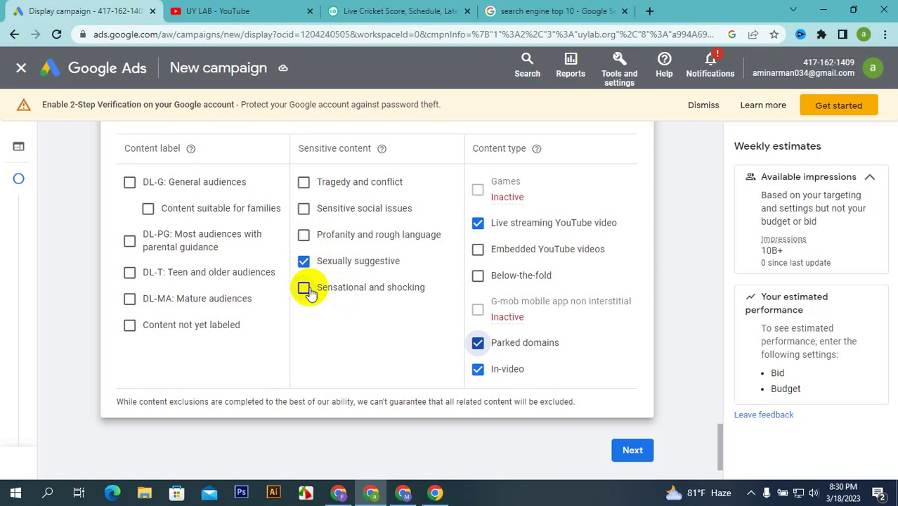
- Also exclude Sensational and shocking, Profanity and rough language, Sensitive social issues, DL-T: Teen and older audiences, and DL-MA: Mature audiences
left_click(304, 288)
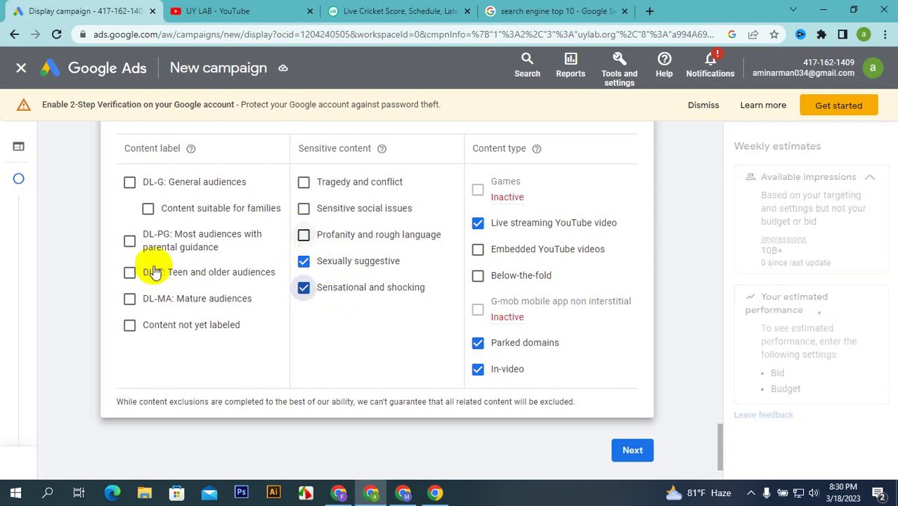
left_click(129, 273)
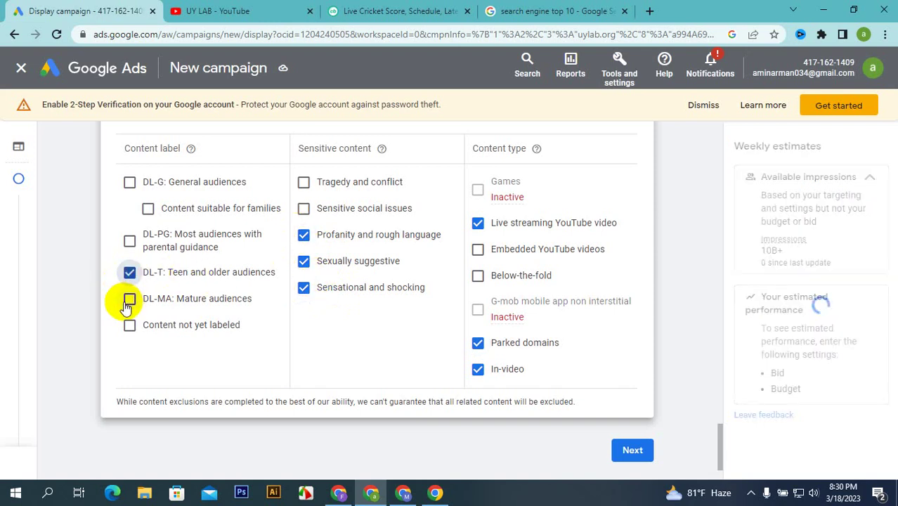
left_click(128, 301)
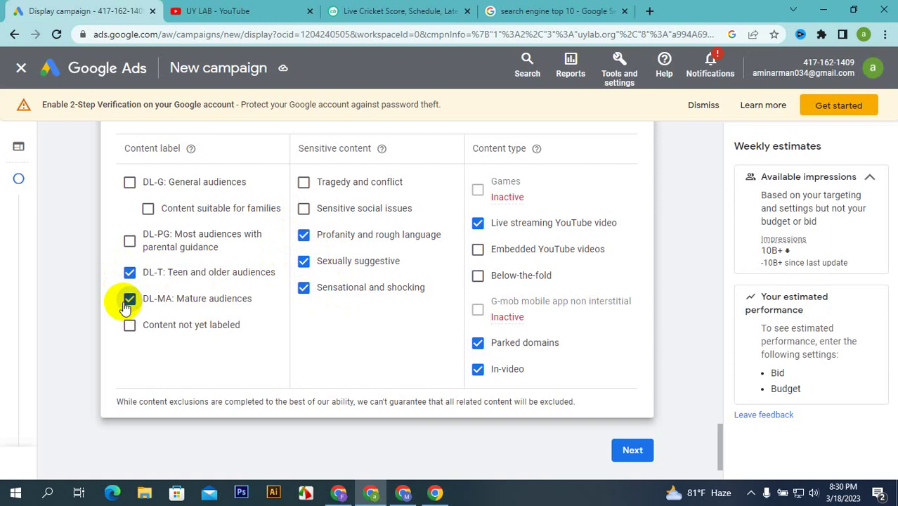
left_click(304, 210)
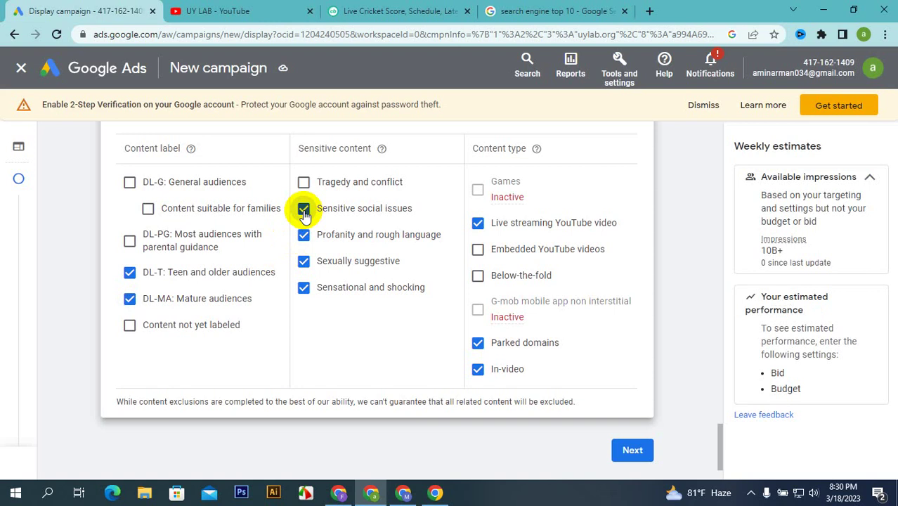
- Collapse the Content exclusions section and continue to the Budget and bidding page
scroll(528, 352, "up", 3)
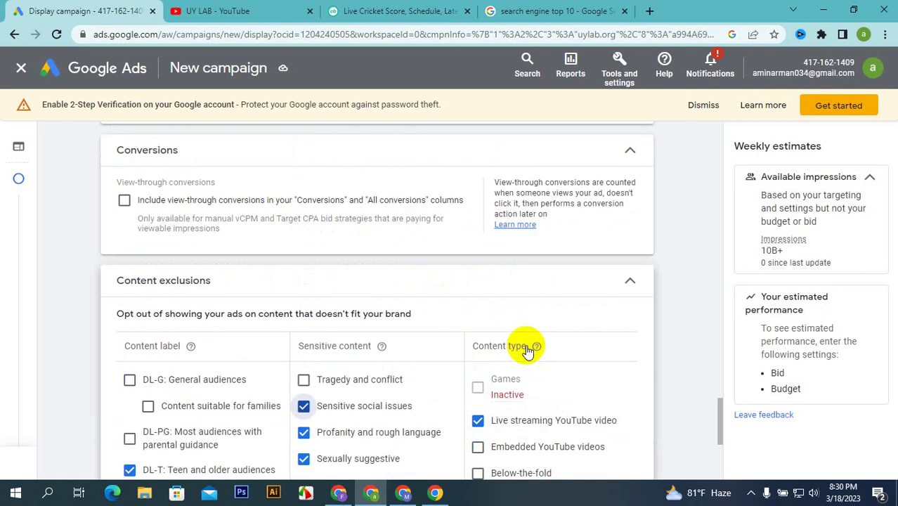
scroll(421, 281, "down", 1)
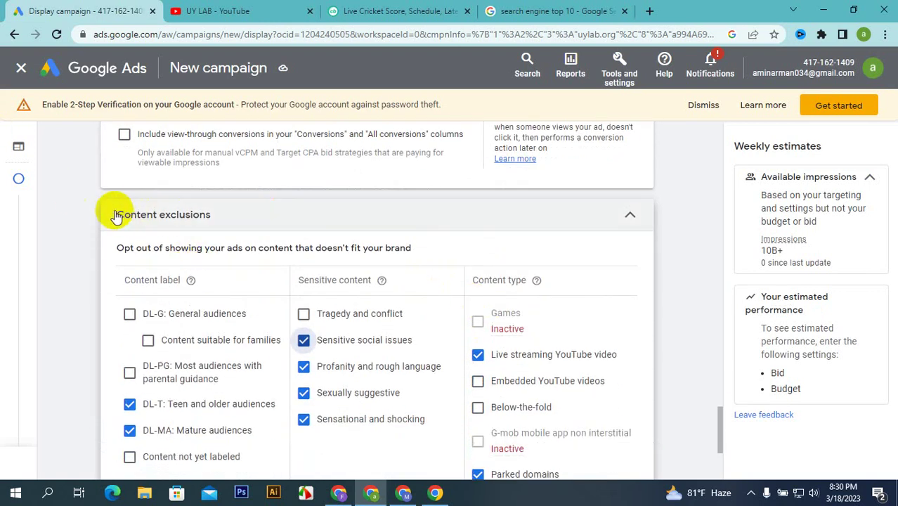
left_click(173, 218)
double_click(172, 219)
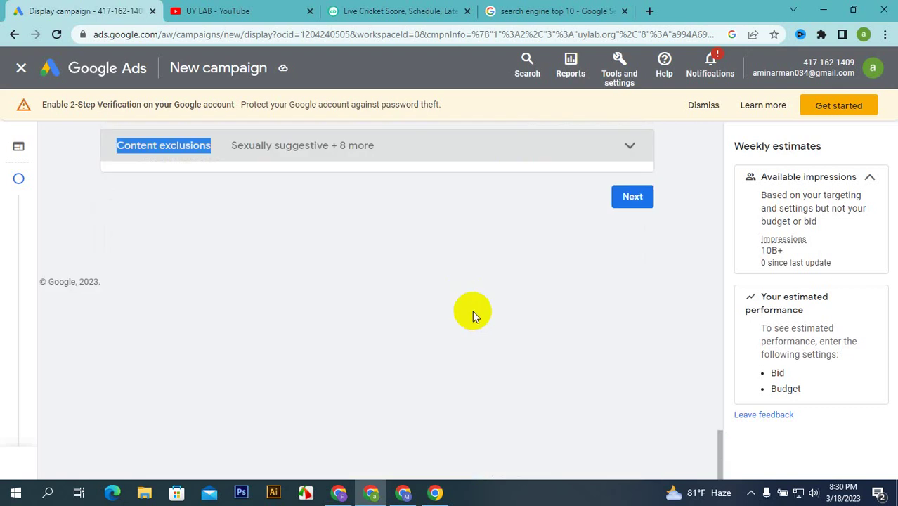
left_click(628, 198)
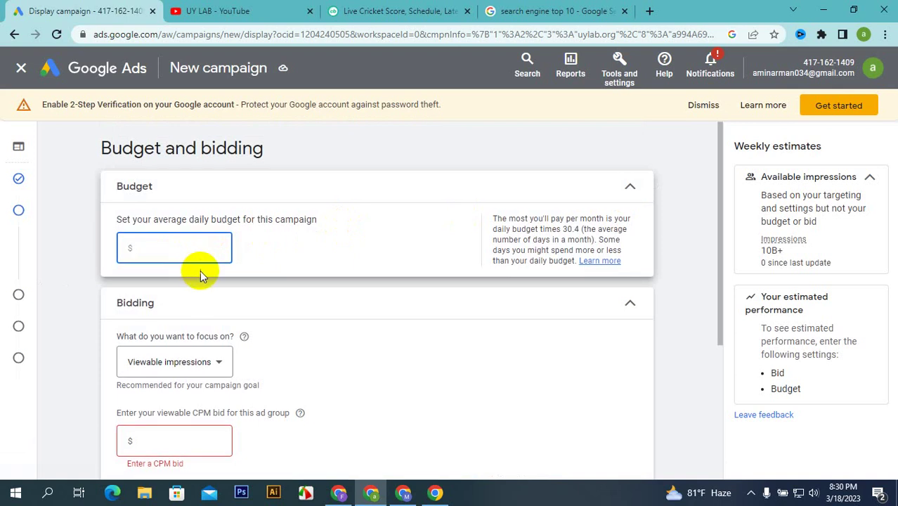
- Try Conversions and Conversion value as the bidding focus, and return it to Viewable impressions
scroll(201, 270, "down", 3)
left_click(178, 169)
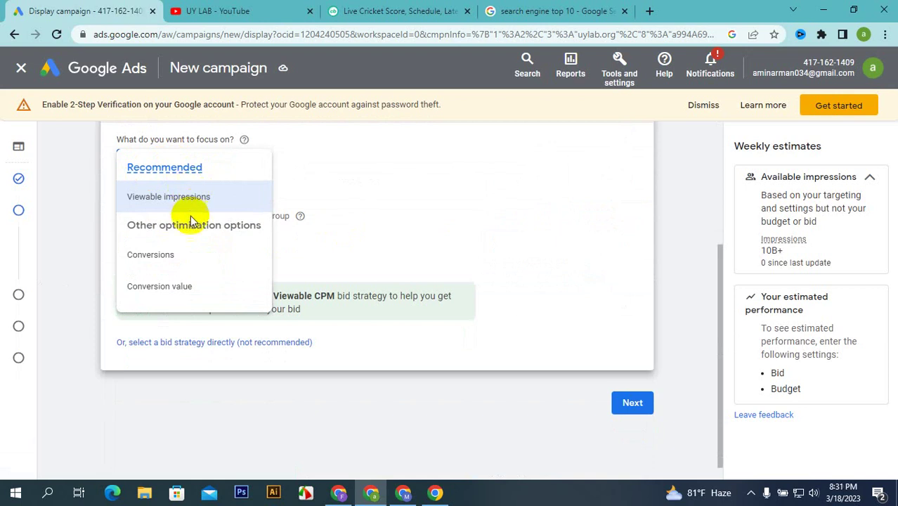
left_click(180, 256)
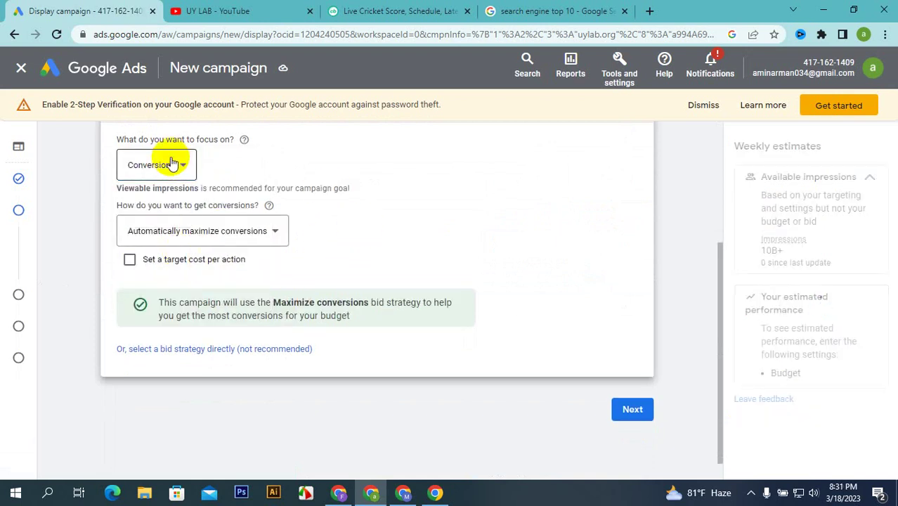
left_click(172, 169)
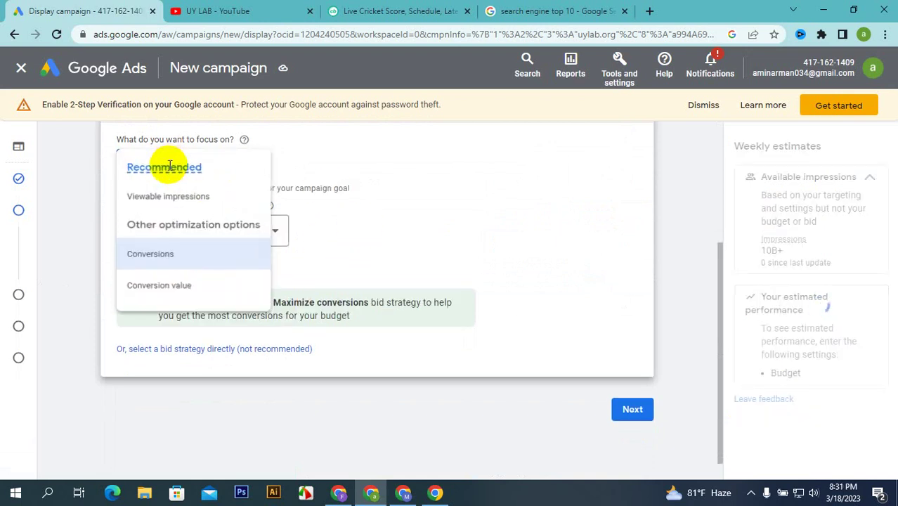
left_click(181, 294)
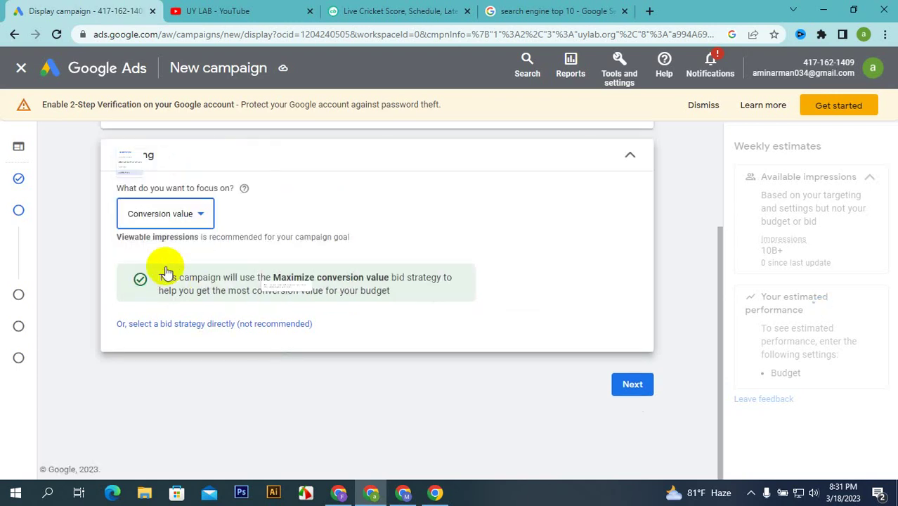
left_click(171, 214)
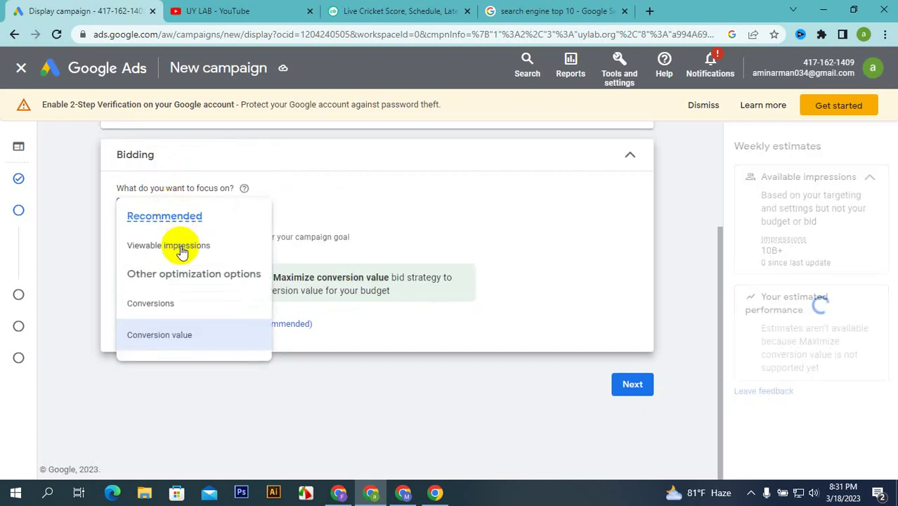
left_click(183, 248)
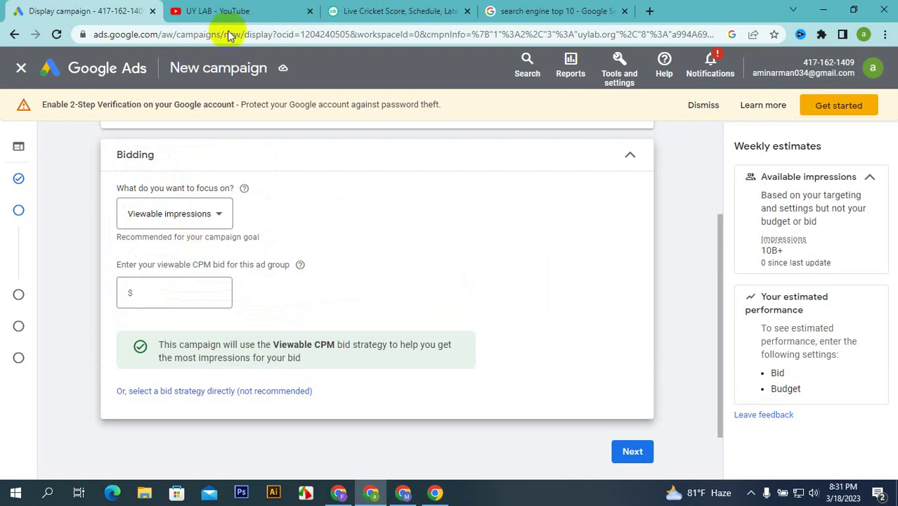
- Switch to the Cricbuzz page in the browser, go back to its Google search results and look through the listings
left_click(361, 11)
scroll(118, 130, "down", 6)
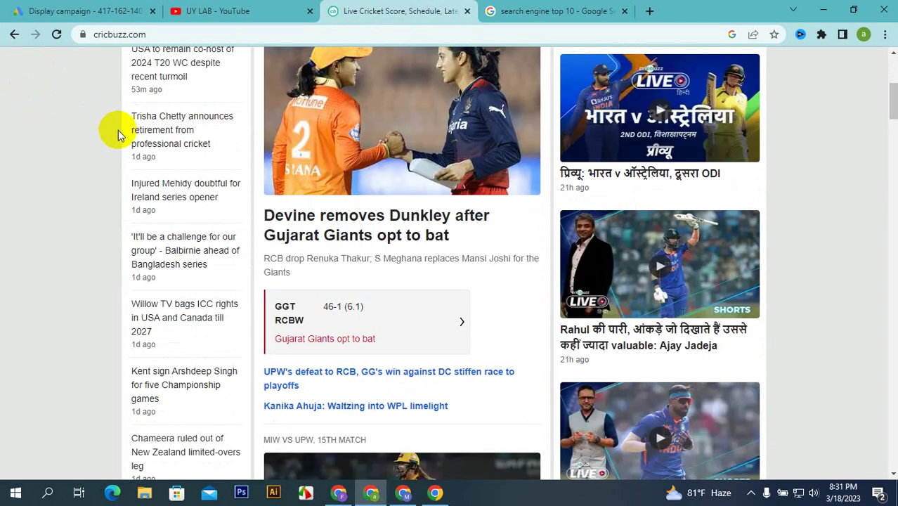
left_click(10, 34)
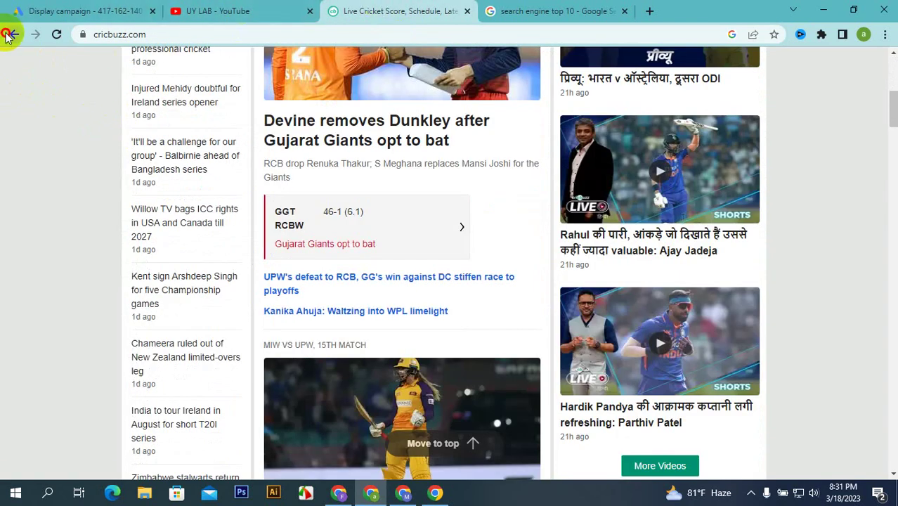
scroll(227, 257, "down", 11)
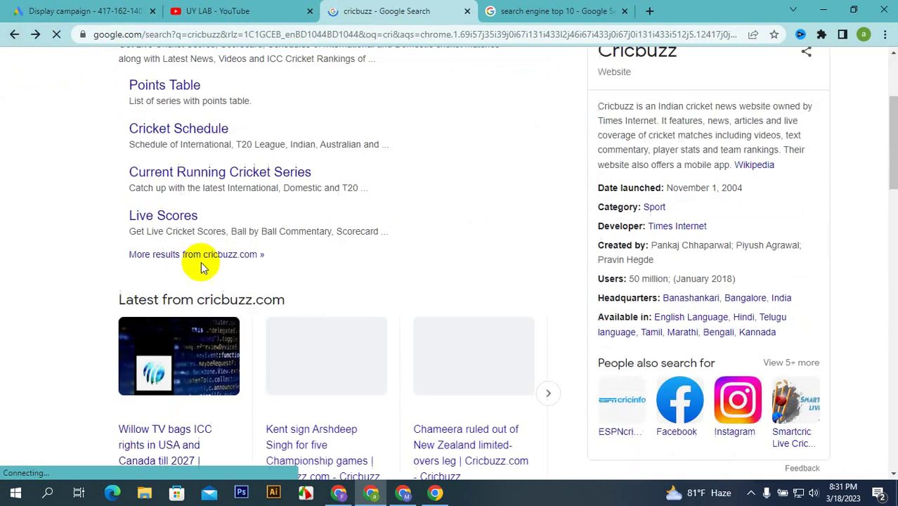
scroll(169, 380, "down", 3)
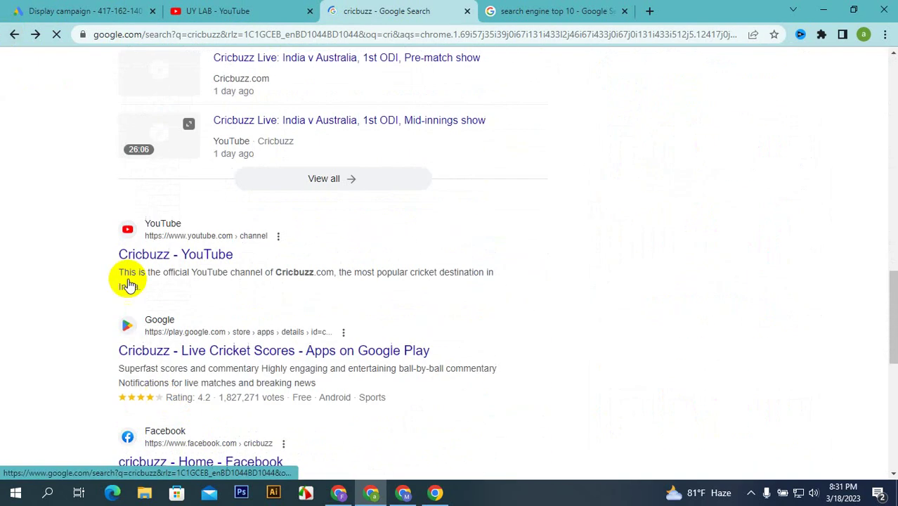
scroll(124, 226, "down", 4)
scroll(123, 230, "up", 5)
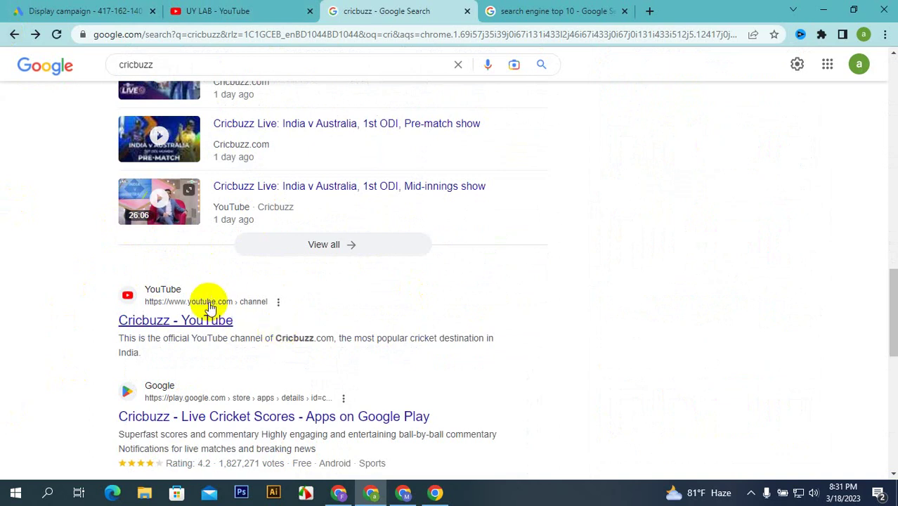
scroll(210, 309, "down", 3)
scroll(211, 311, "up", 4)
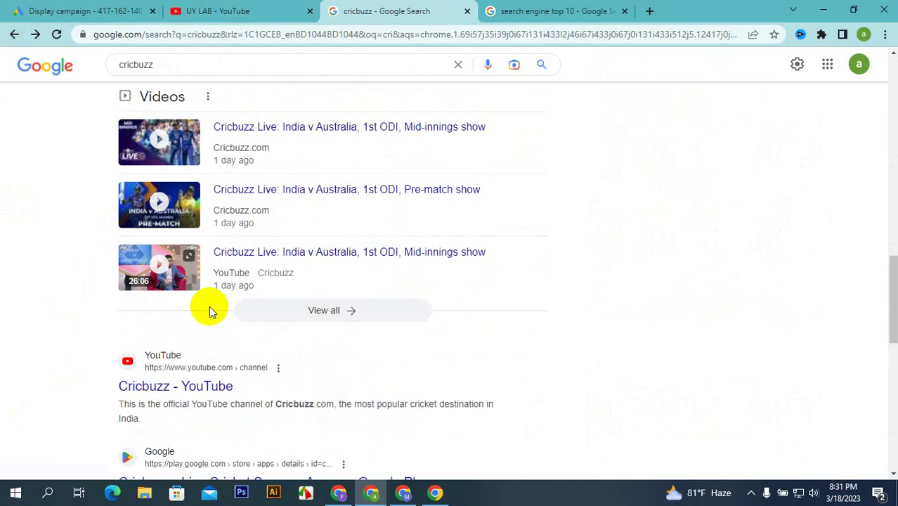
scroll(161, 334, "down", 5)
scroll(165, 348, "up", 5)
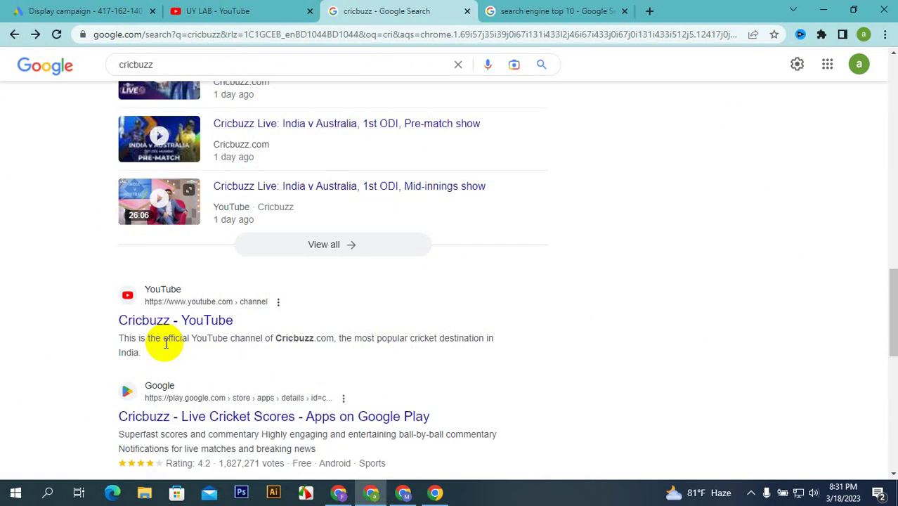
- Revisit the campaign's bidding settings and the UY LAB YouTube channel, and examine the cricbuzz search results again
left_click(99, 11)
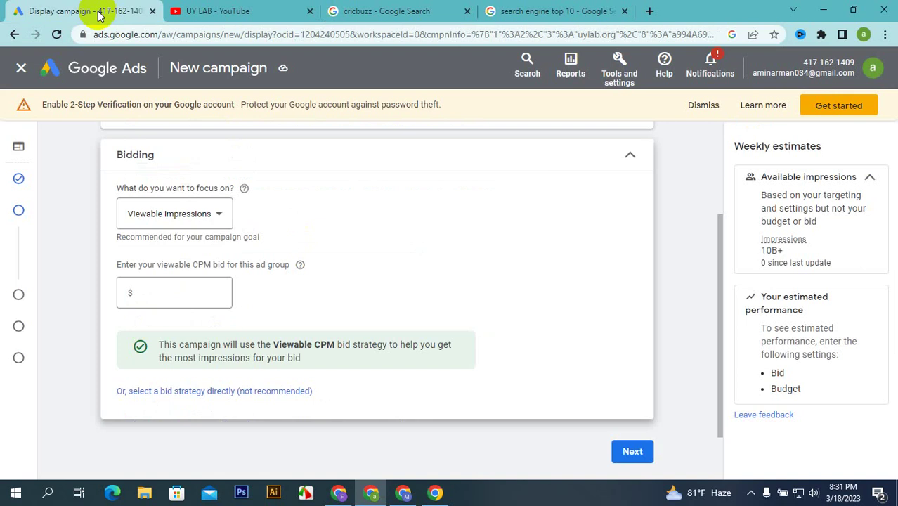
left_click(236, 10)
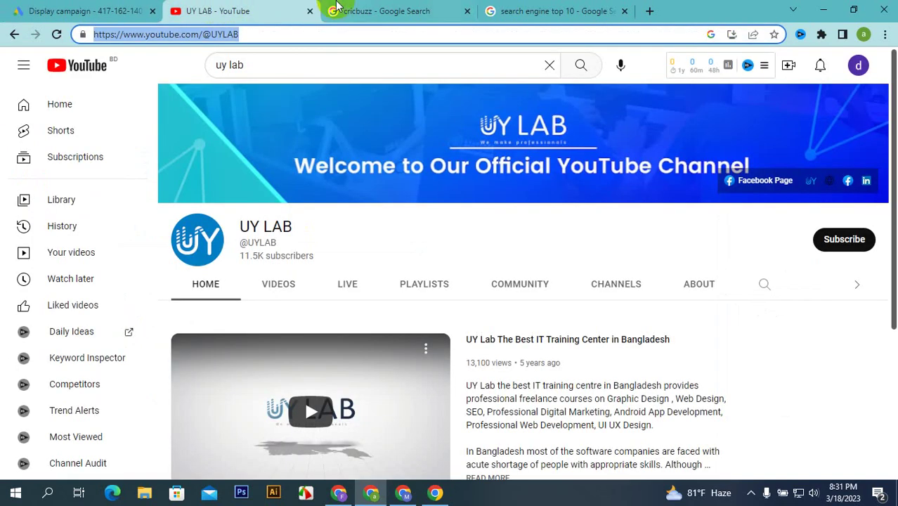
left_click(338, 7)
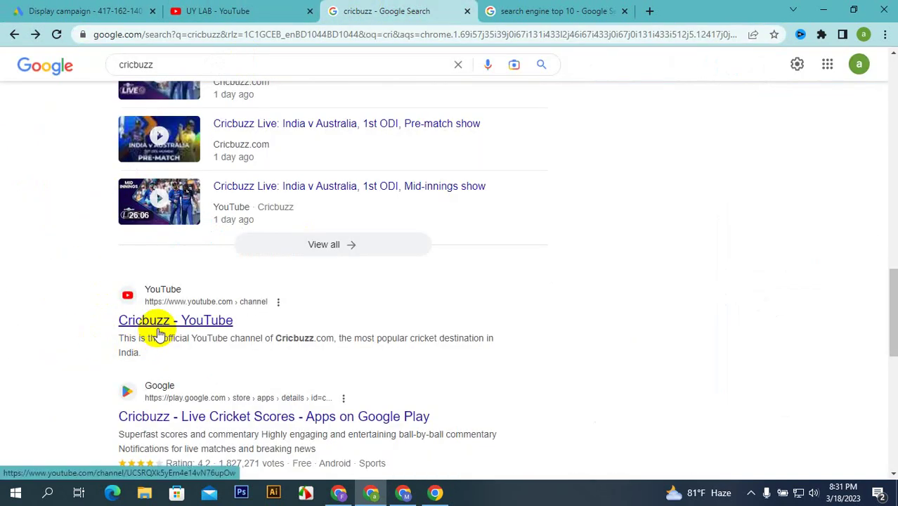
scroll(160, 330, "up", 2)
scroll(160, 320, "down", 6)
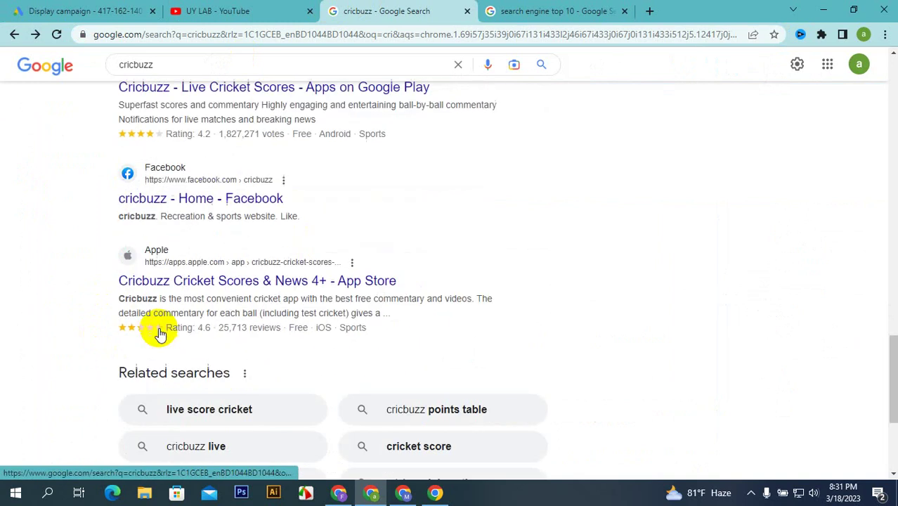
- Examine the lower cricbuzz search results, including the app store and Facebook listings, the related searches and the videos
scroll(161, 318, "down", 3)
scroll(176, 354, "up", 4)
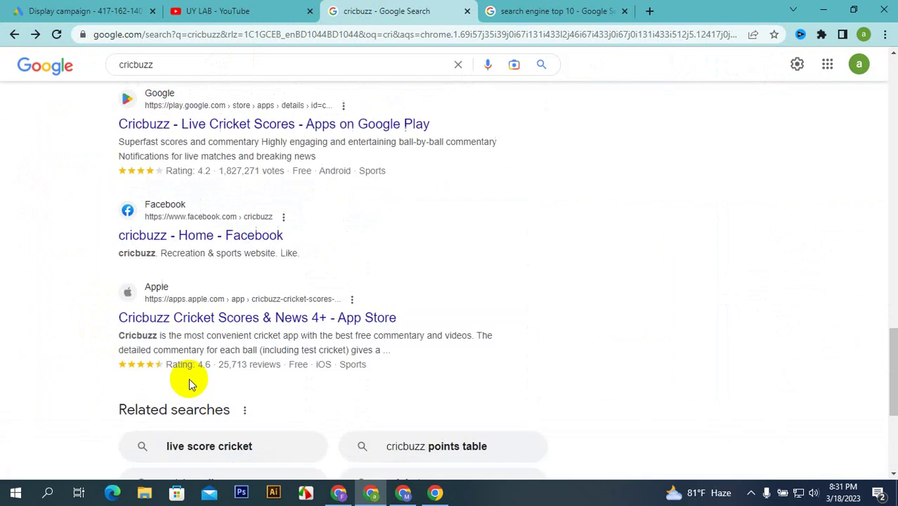
scroll(184, 329, "down", 1)
scroll(177, 327, "down", 5)
scroll(176, 341, "up", 5)
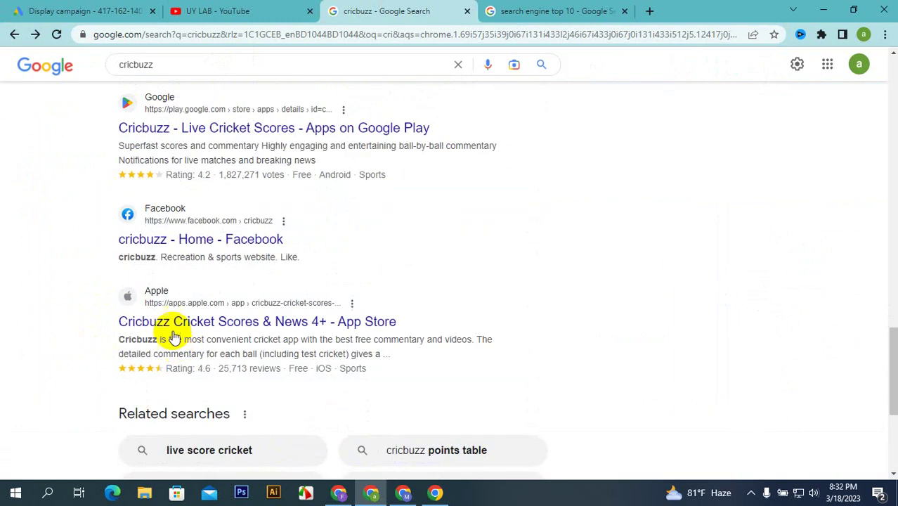
scroll(174, 327, "down", 5)
scroll(160, 327, "up", 12)
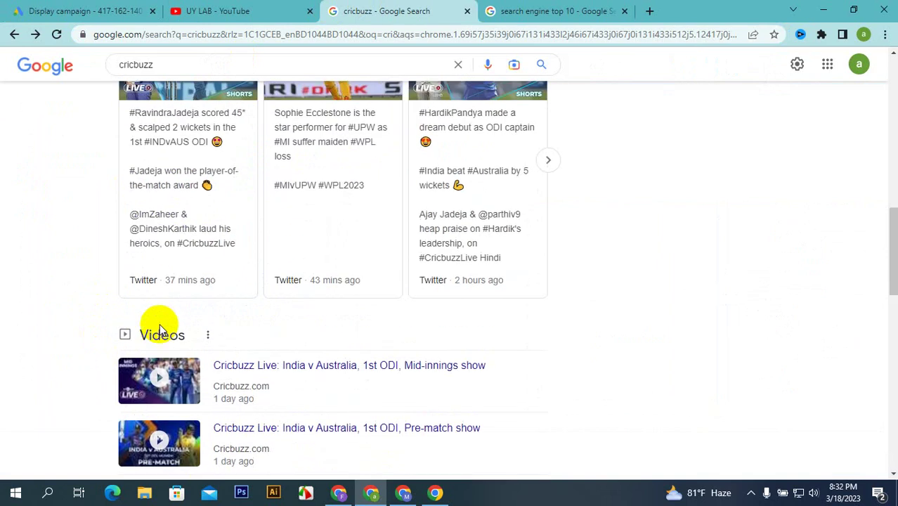
scroll(160, 329, "up", 5)
- Check the UY LAB YouTube page, return to the cricbuzz search results and review them from the first listing to the related searches
left_click(204, 10)
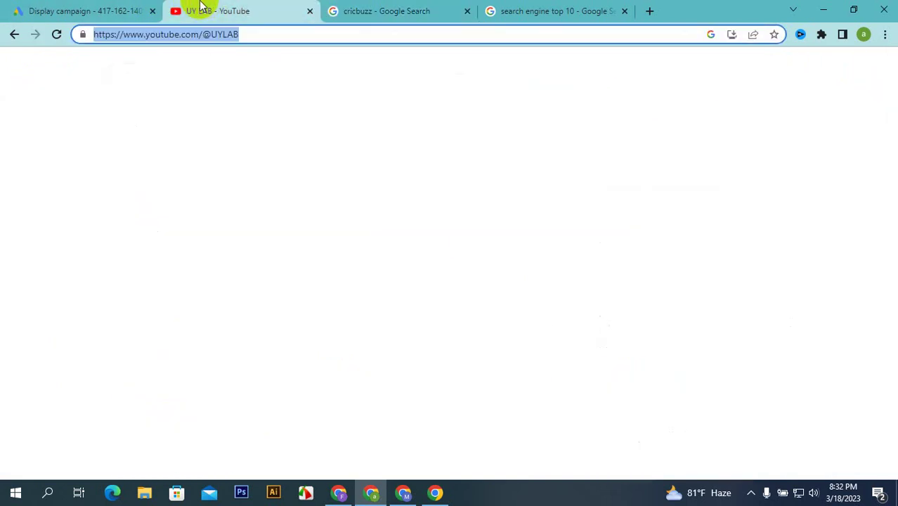
left_click(369, 11)
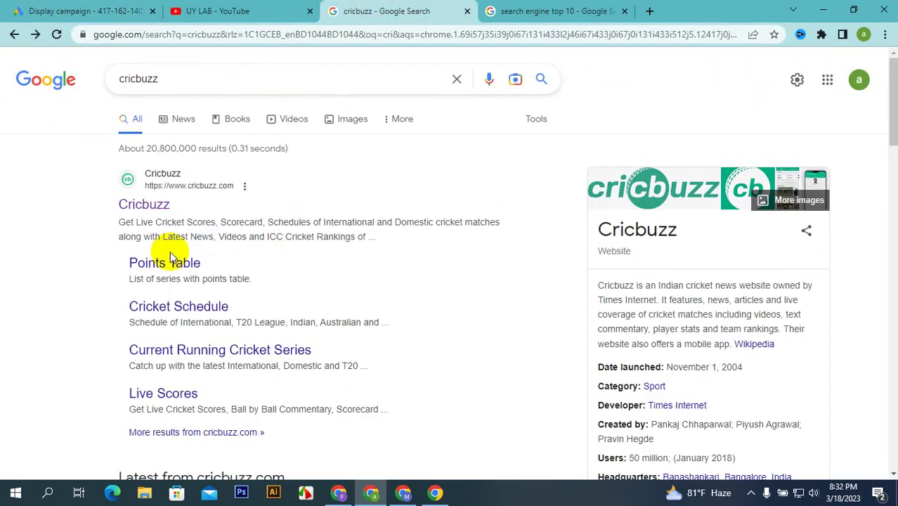
scroll(140, 222, "down", 3)
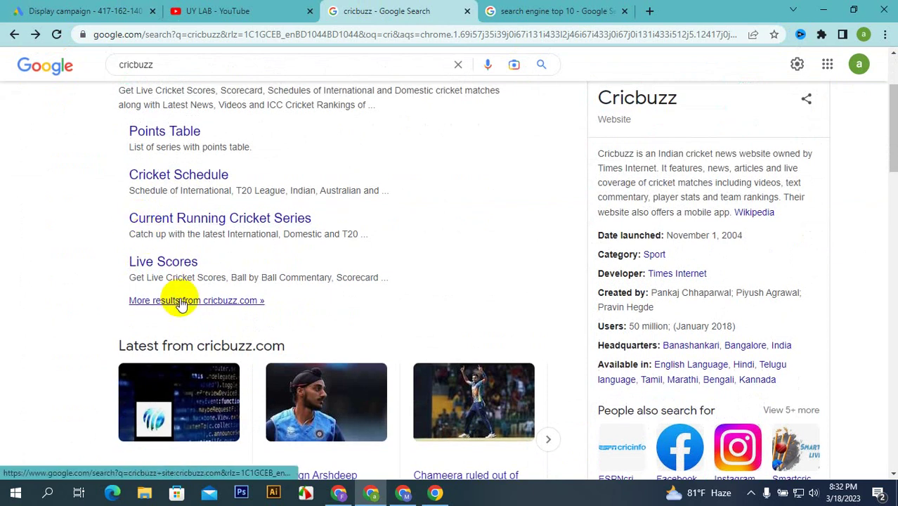
scroll(161, 298, "down", 3)
scroll(182, 303, "down", 3)
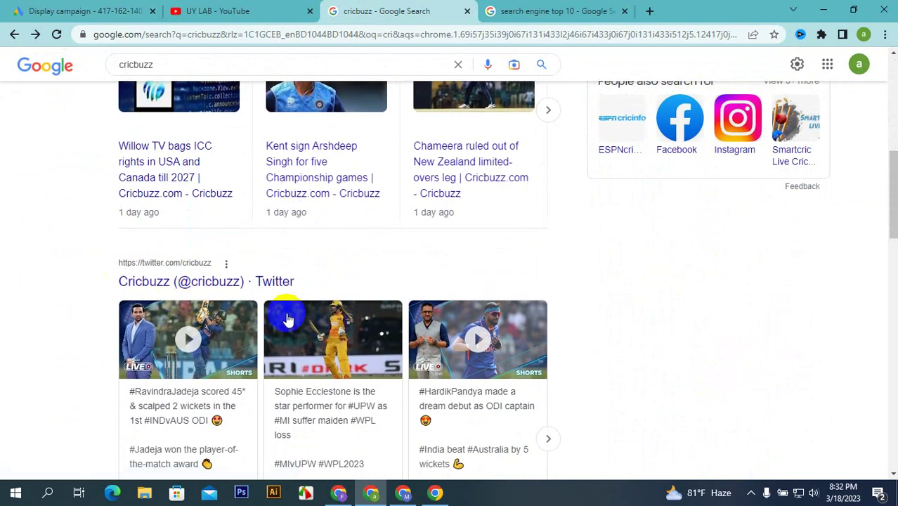
scroll(186, 256, "down", 5)
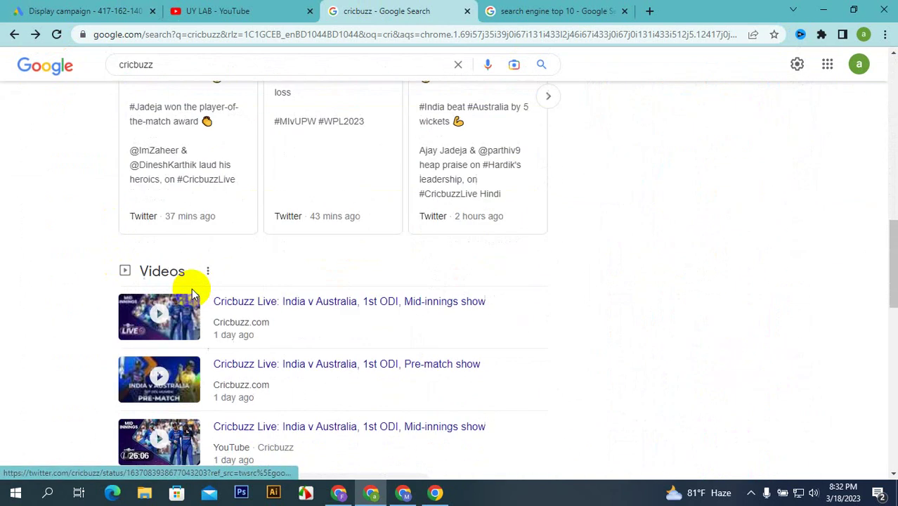
scroll(192, 288, "up", 2)
scroll(195, 294, "up", 2)
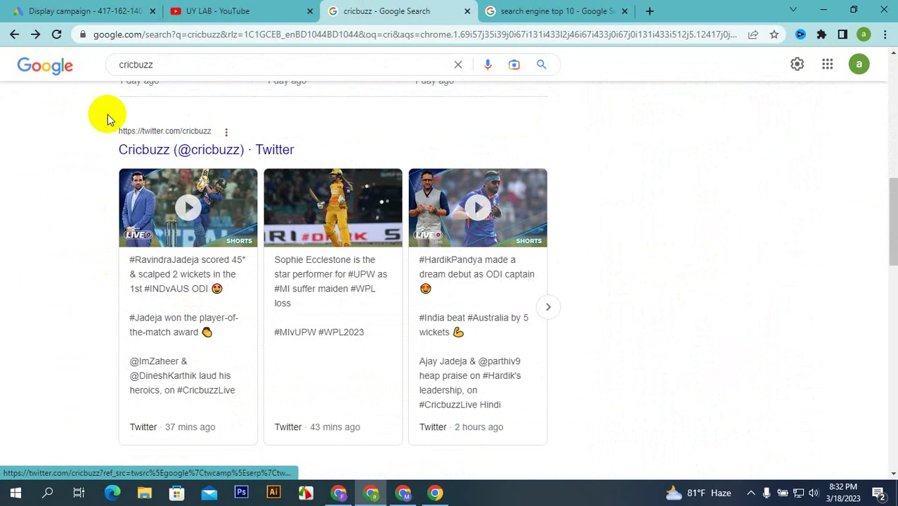
scroll(317, 176, "down", 5)
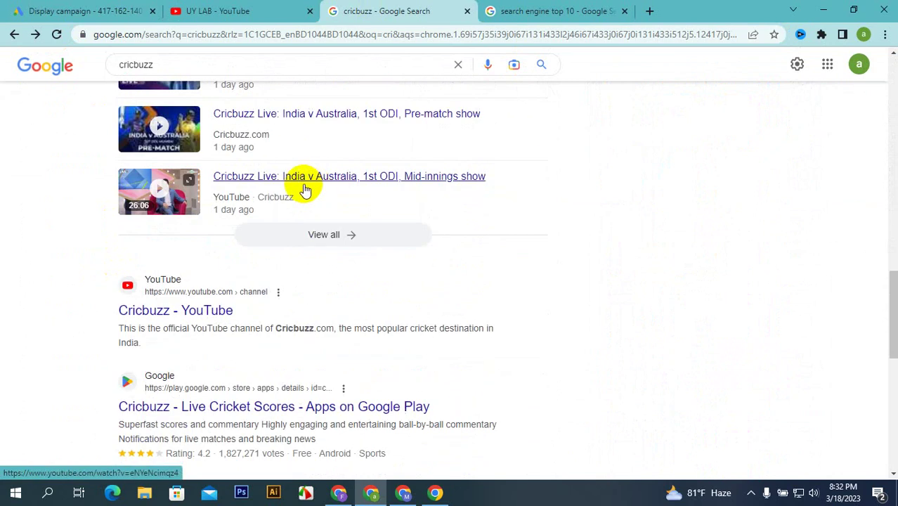
scroll(303, 218, "down", 8)
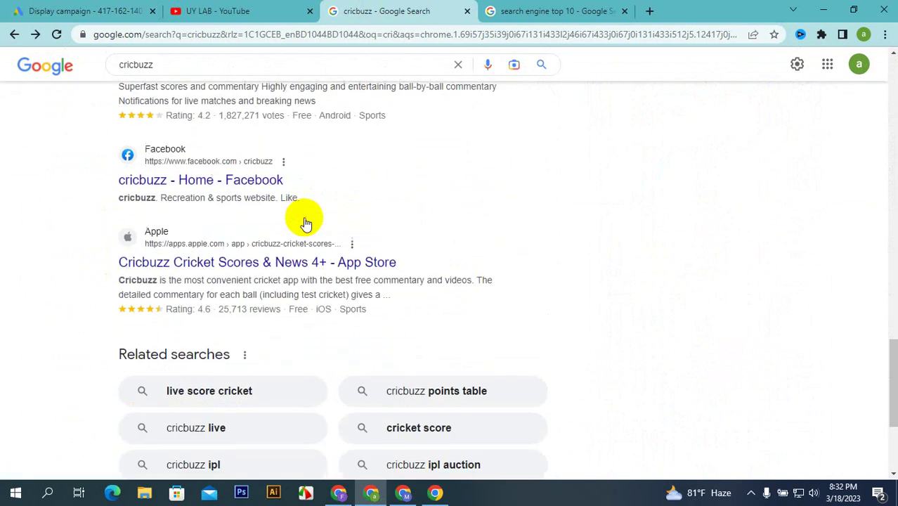
scroll(309, 222, "up", 2)
scroll(221, 136, "down", 2)
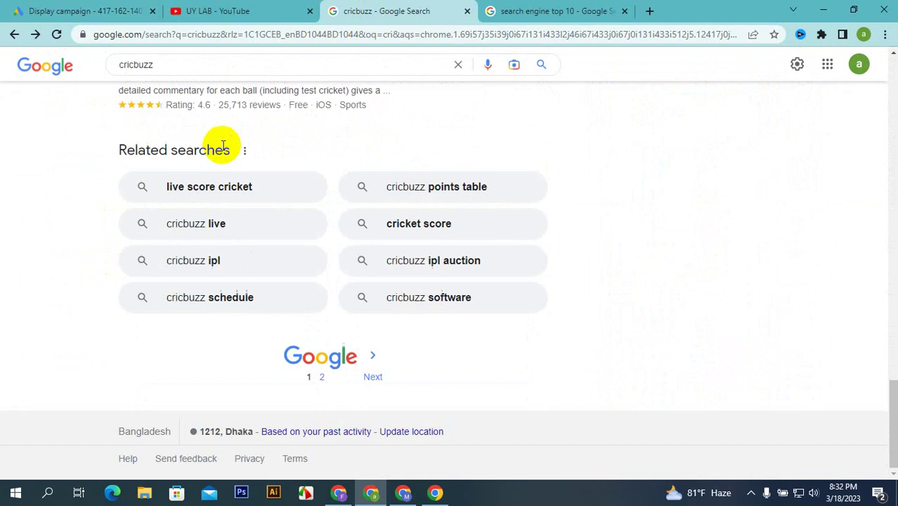
scroll(196, 151, "up", 3)
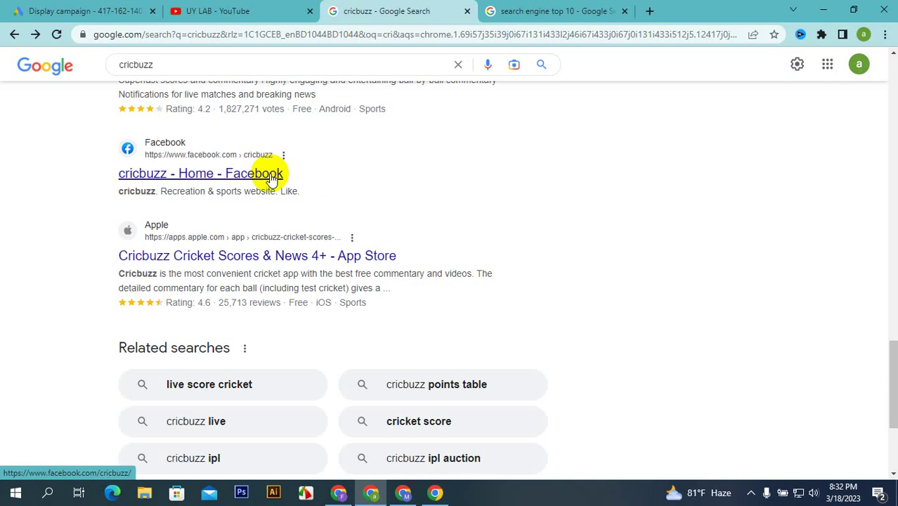
- Return to the Google Ads campaign draft, continue past Bidding without entering a viewable CPM bid, and dismiss the satisfaction survey
left_click(125, 11)
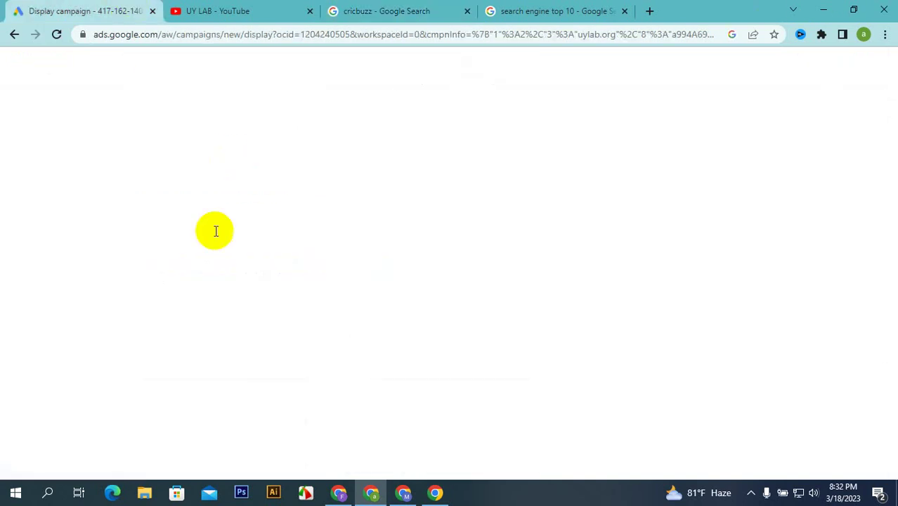
left_click(176, 290)
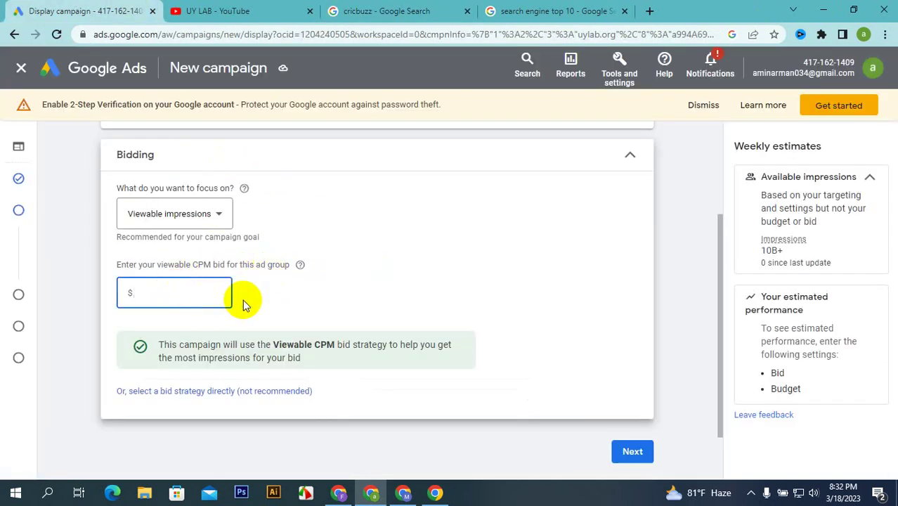
scroll(276, 255, "down", 1)
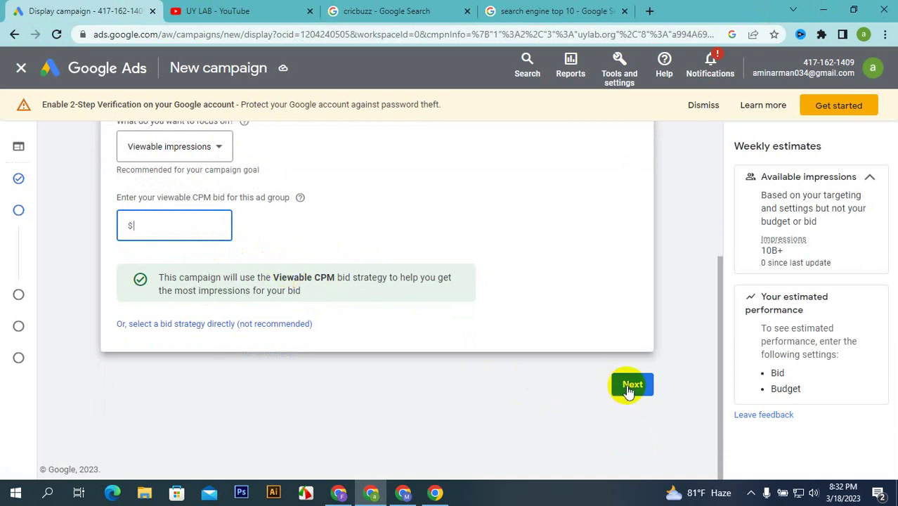
left_click(621, 390)
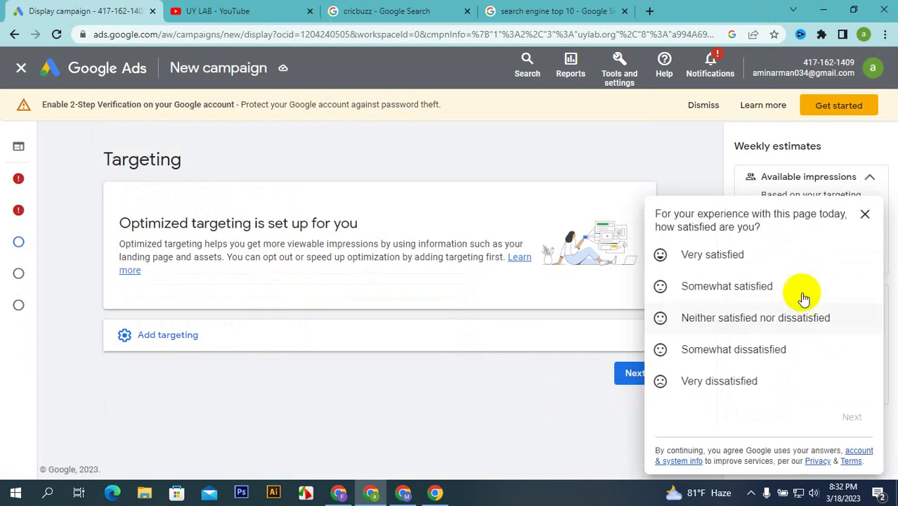
left_click(865, 214)
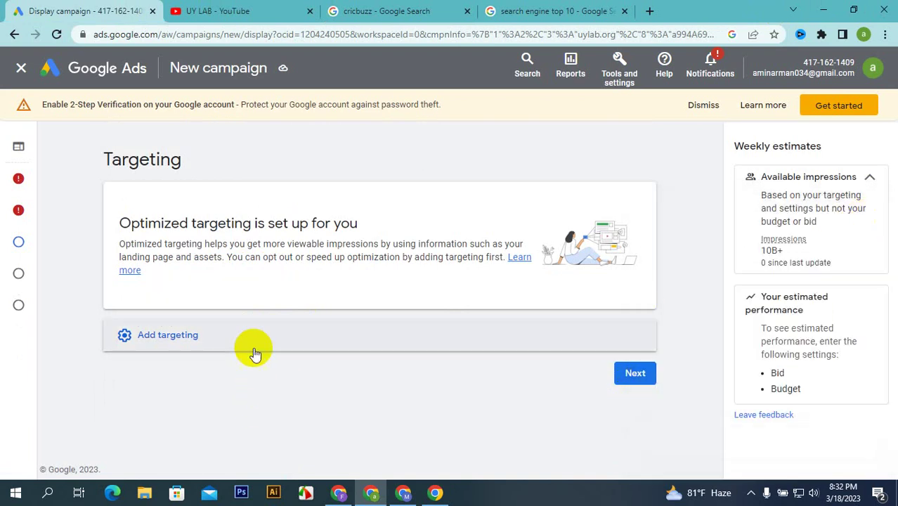
- Add an Audience Segments section to the campaign's targeting and look through the suggested segments
left_click(225, 348)
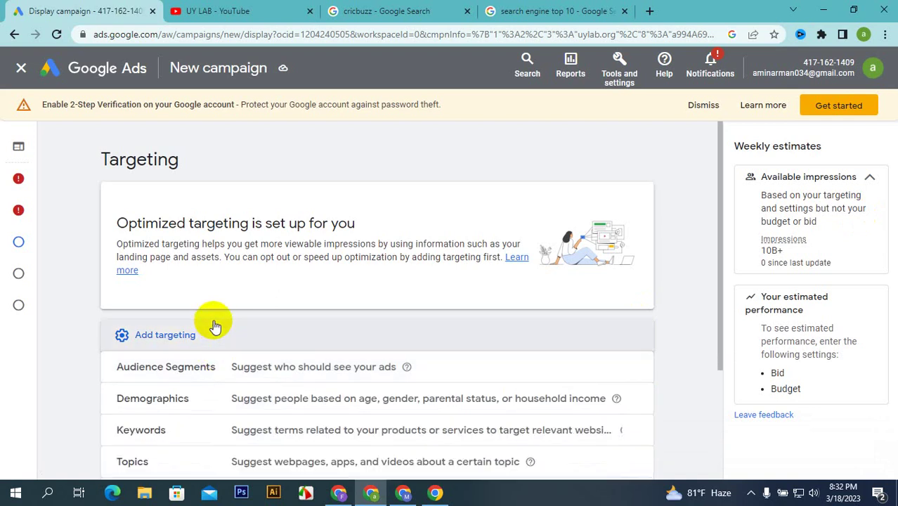
scroll(217, 322, "down", 2)
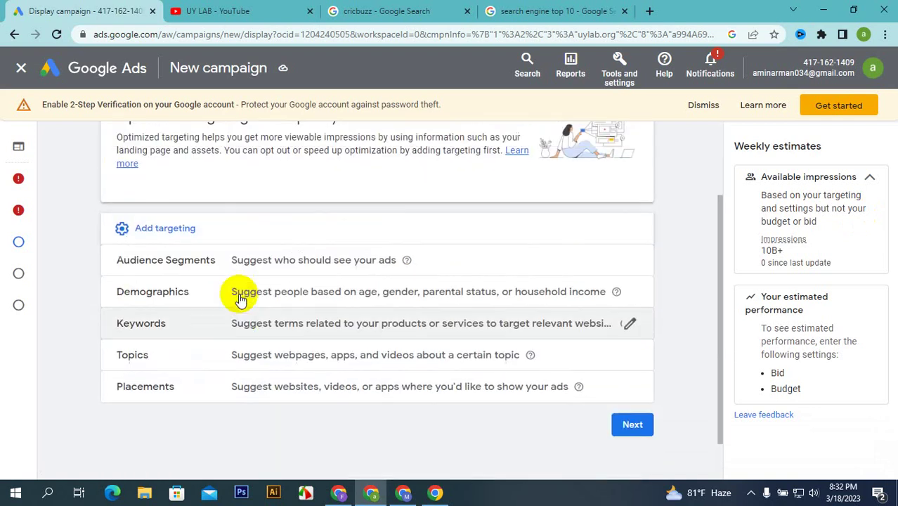
scroll(237, 295, "up", 1)
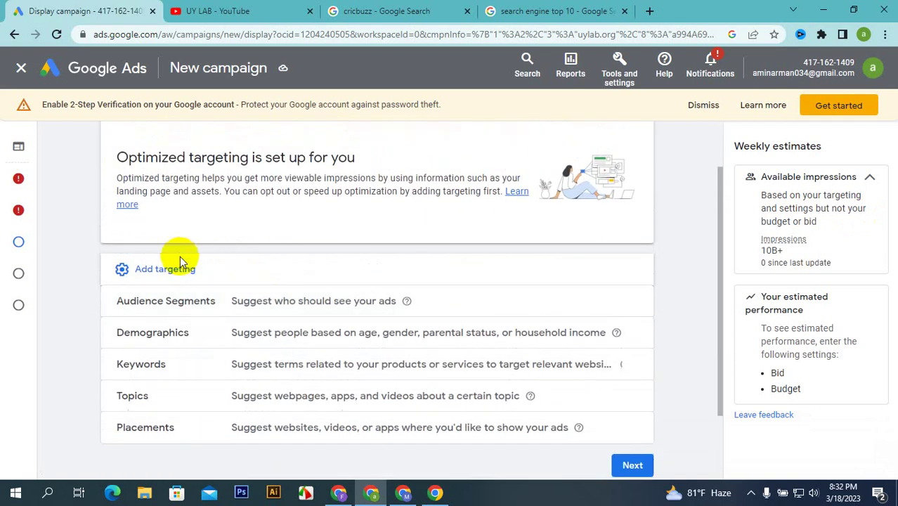
left_click(630, 303)
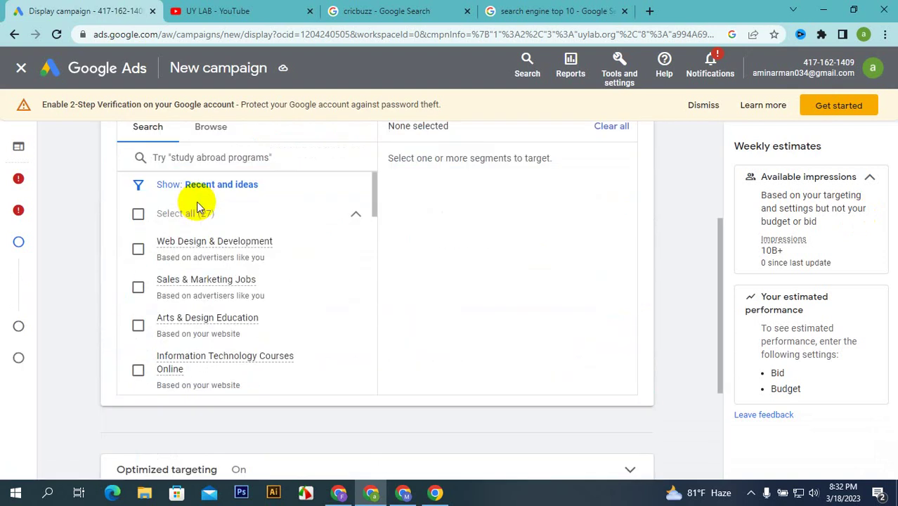
scroll(197, 204, "up", 3)
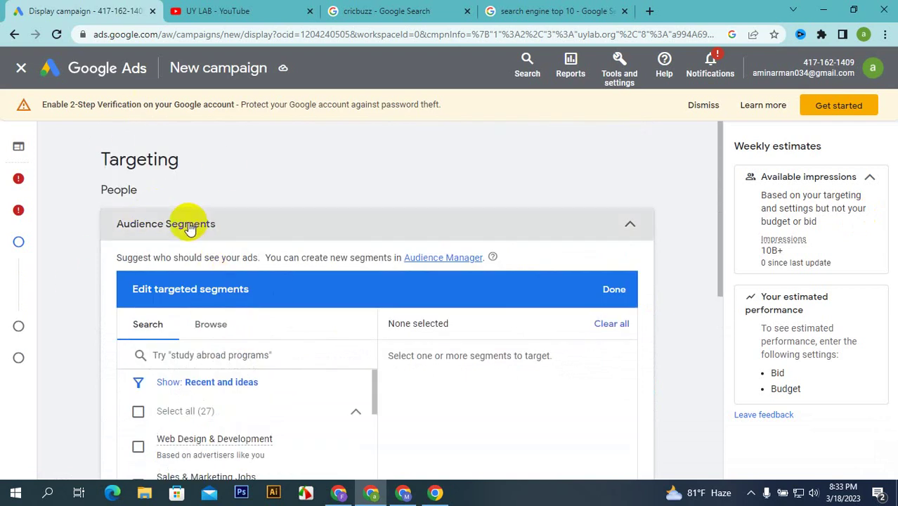
scroll(200, 235, "down", 5)
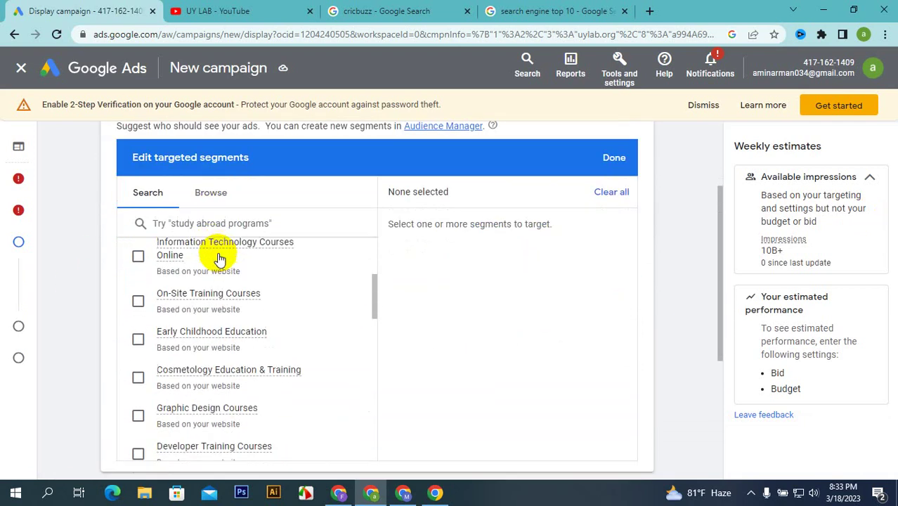
scroll(327, 291, "down", 5)
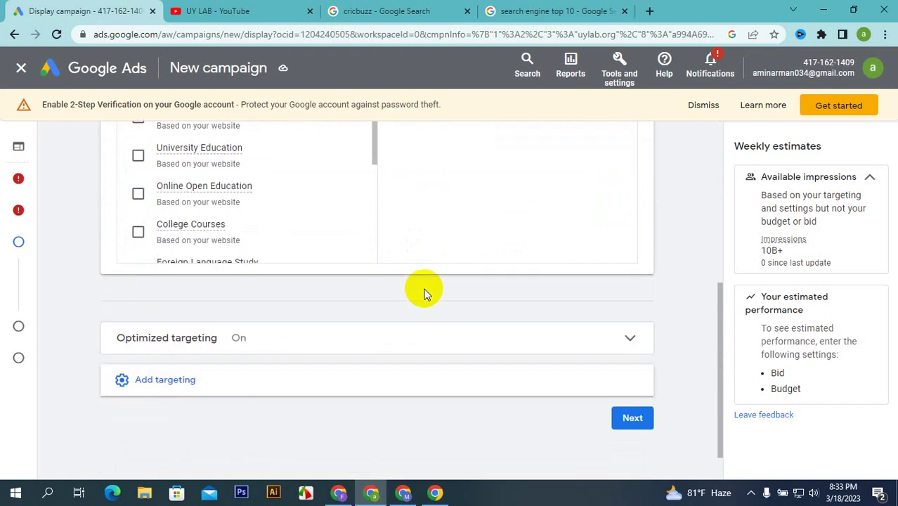
- Expand the Optimized targeting details, add a Demographics section and review its gender, age, parental status and household income options
left_click(626, 339)
scroll(485, 343, "down", 2)
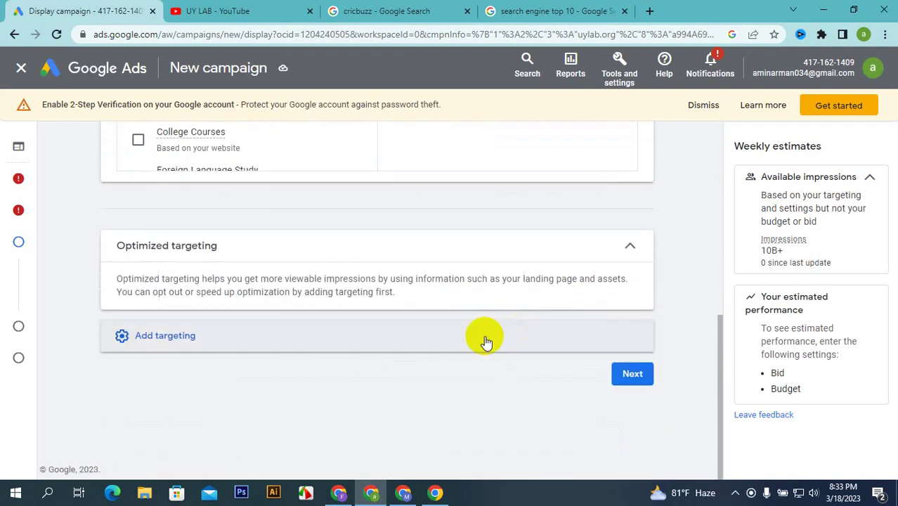
left_click(475, 342)
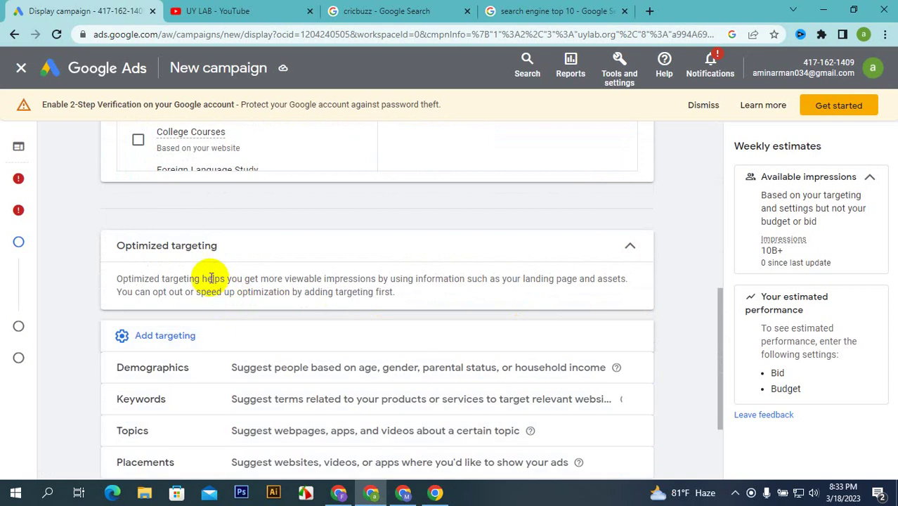
scroll(218, 296, "down", 1)
left_click(281, 315)
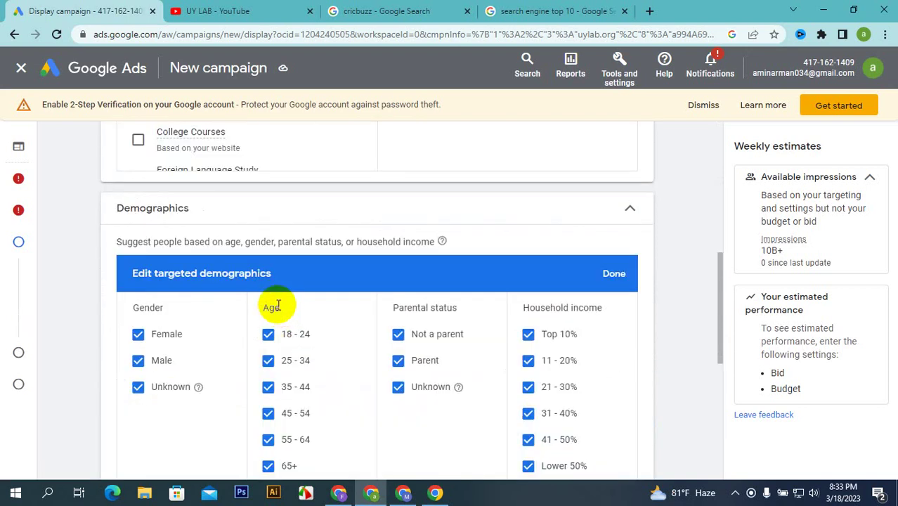
scroll(271, 296, "down", 4)
scroll(281, 246, "up", 3)
scroll(317, 210, "down", 4)
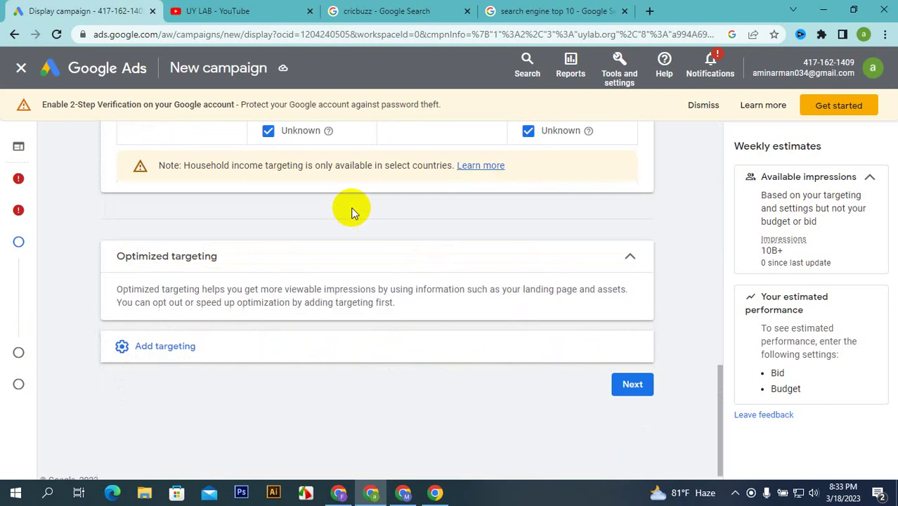
- Add a Keywords section to the targeting and review its keyword ideas for uylab.org and the keyword setting options
scroll(351, 208, "down", 1)
left_click(591, 343)
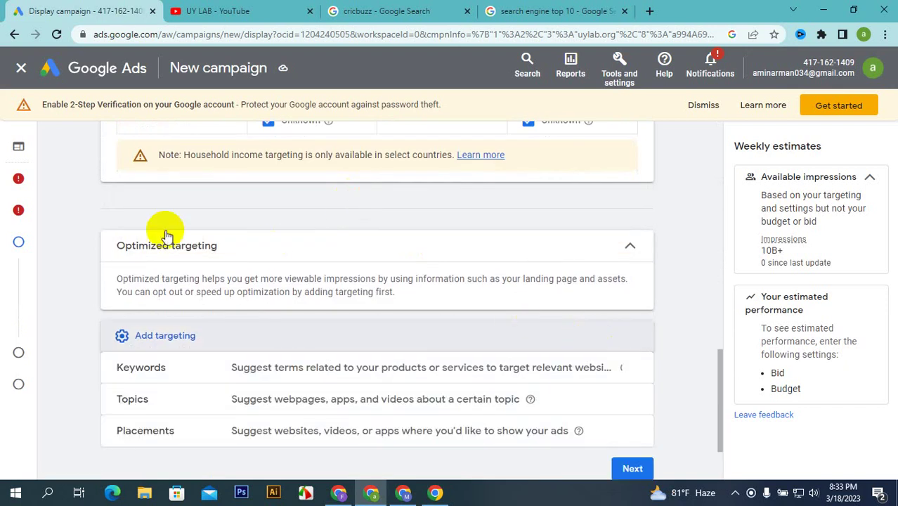
scroll(287, 320, "down", 1)
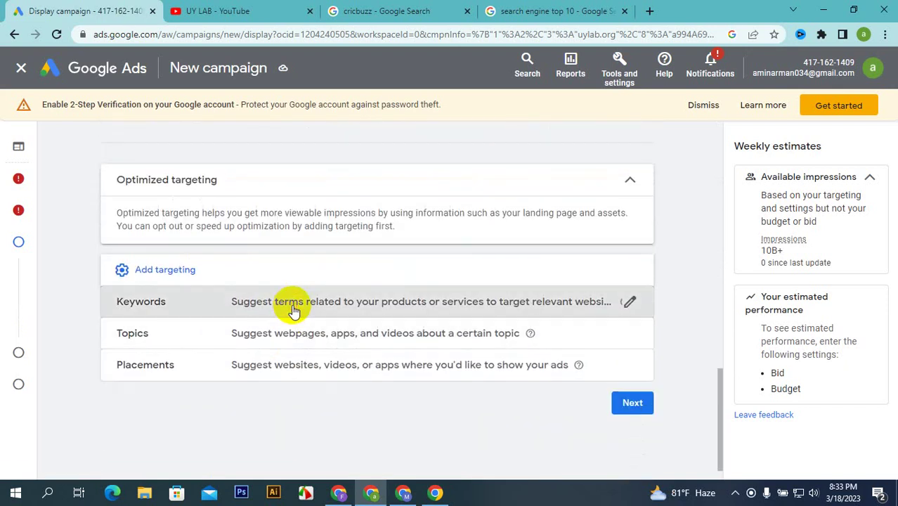
left_click(292, 309)
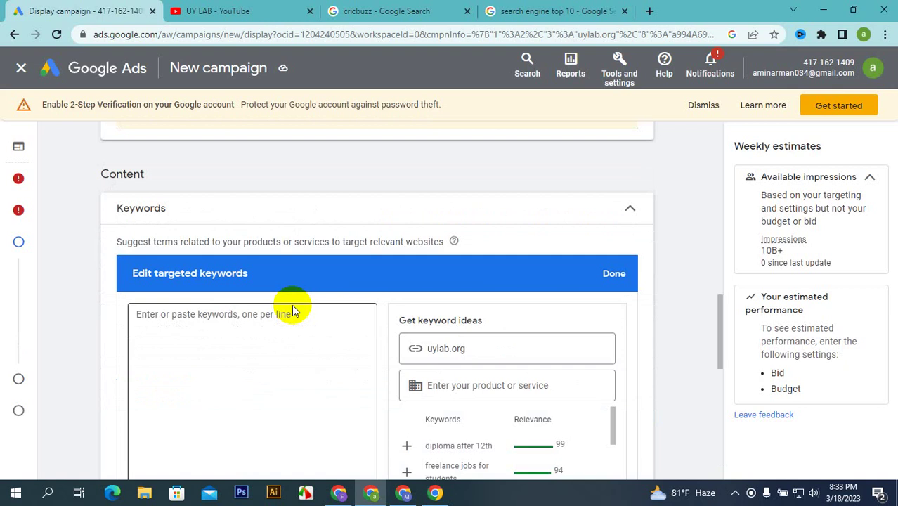
scroll(272, 164, "down", 2)
scroll(274, 166, "down", 4)
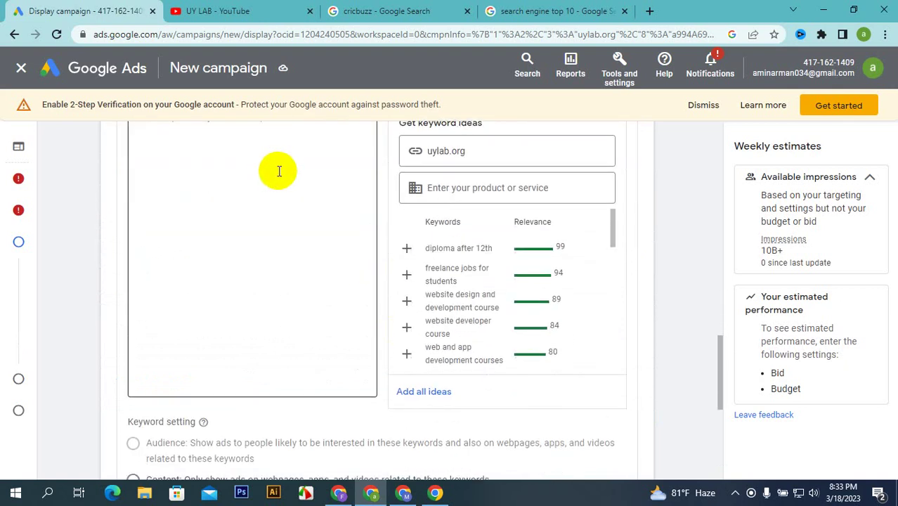
scroll(313, 353, "down", 2)
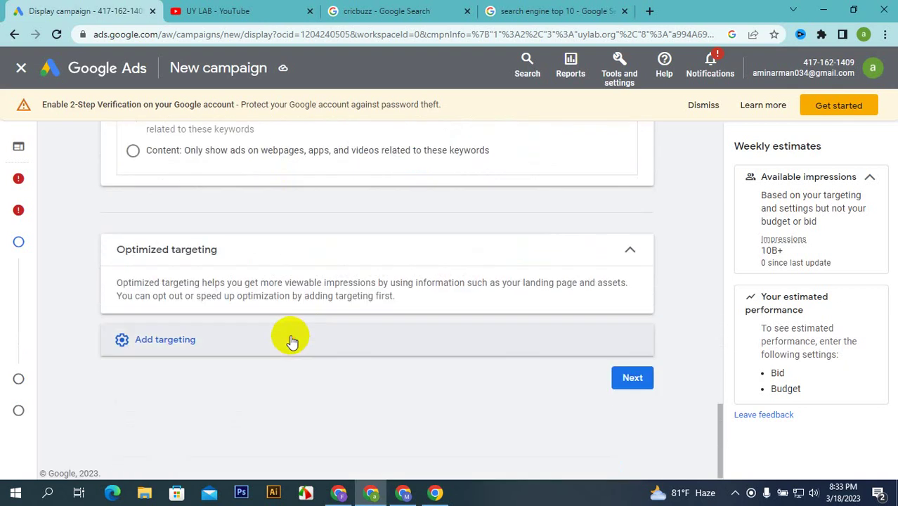
- Add a Topics section to the campaign's targeting and look through the available topic categories
left_click(291, 341)
left_click(313, 372)
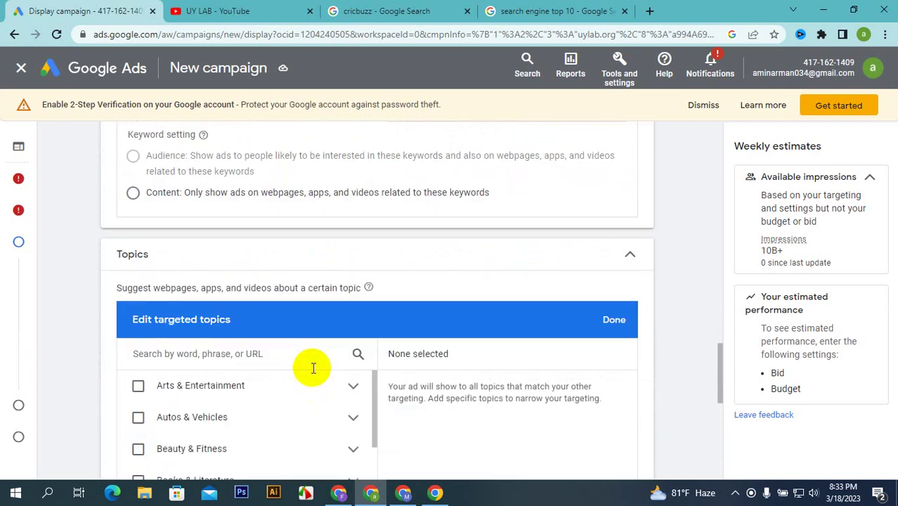
scroll(171, 284, "down", 2)
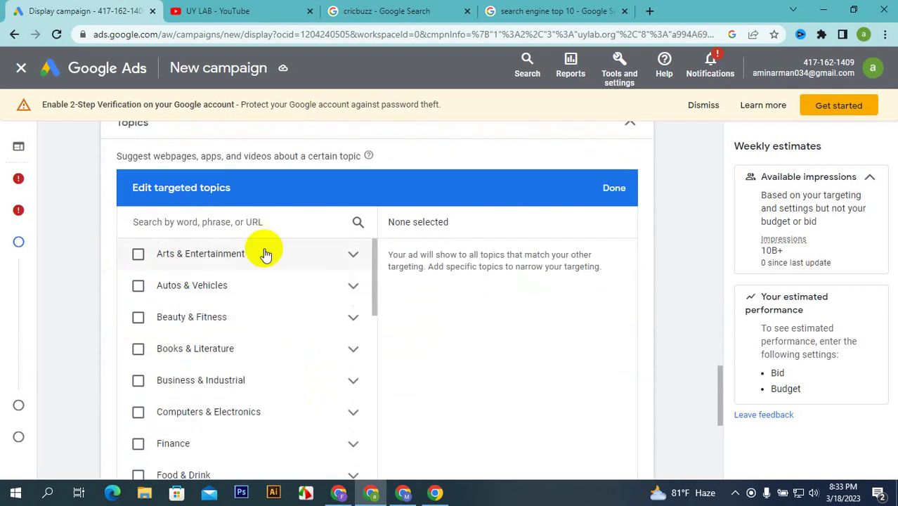
scroll(258, 252, "down", 3)
scroll(258, 252, "down", 10)
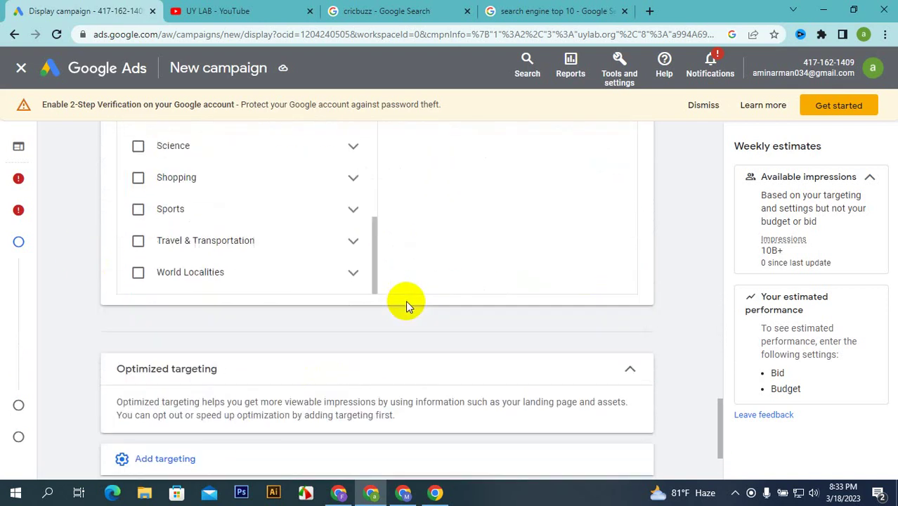
- Add a Placements section to the campaign's targeting and look at its website, YouTube and app placement types
scroll(393, 344, "down", 2)
left_click(344, 343)
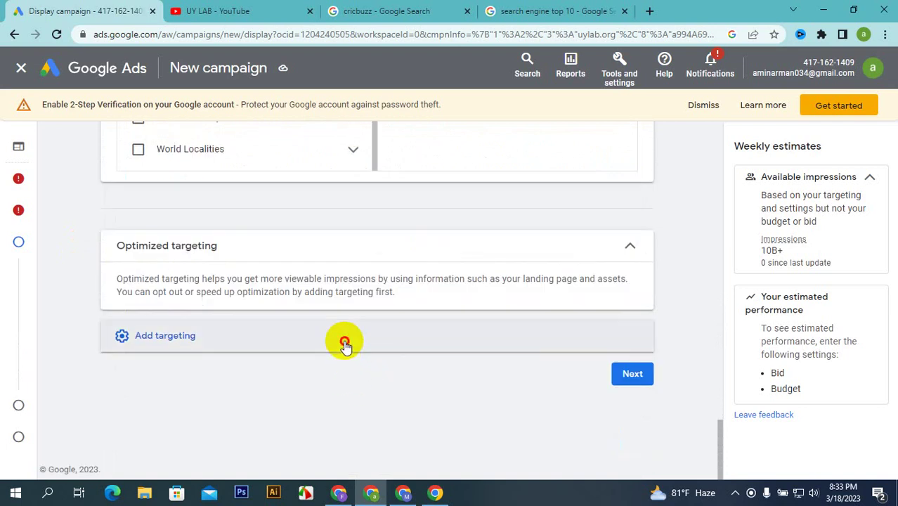
left_click(281, 376)
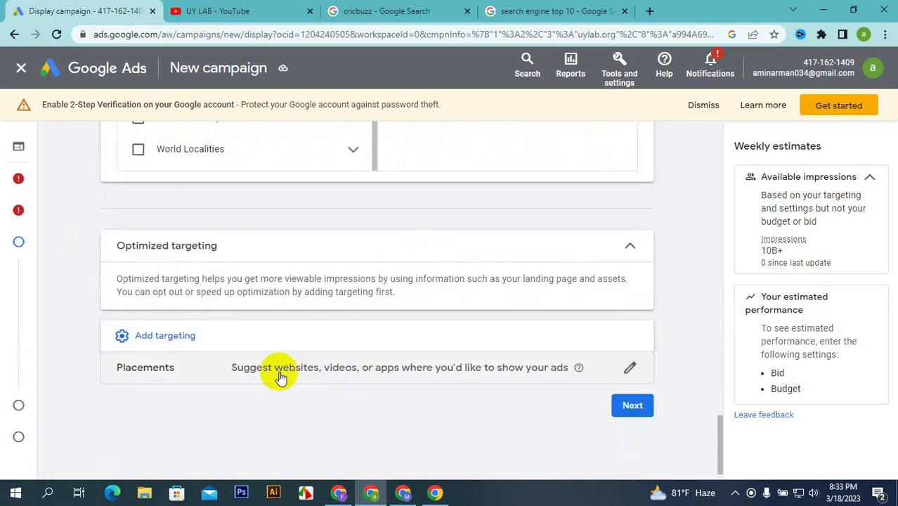
left_click(281, 377)
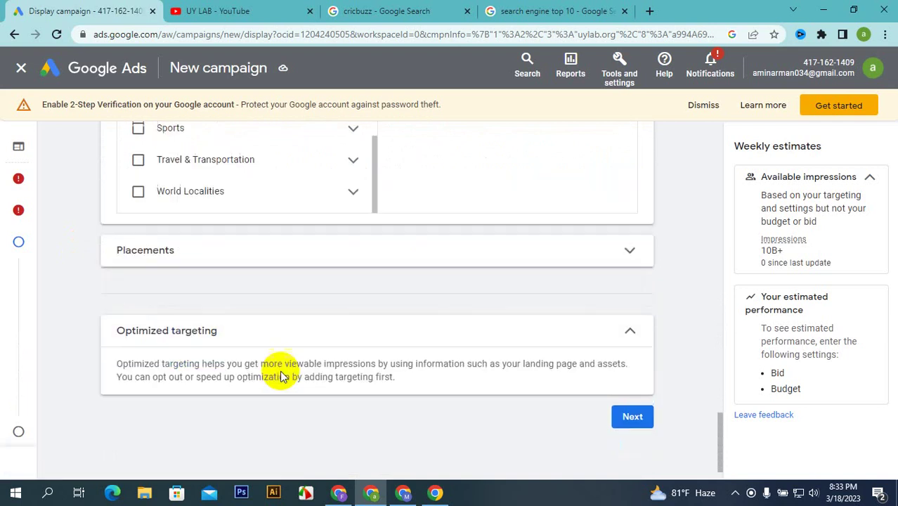
scroll(237, 311, "down", 4)
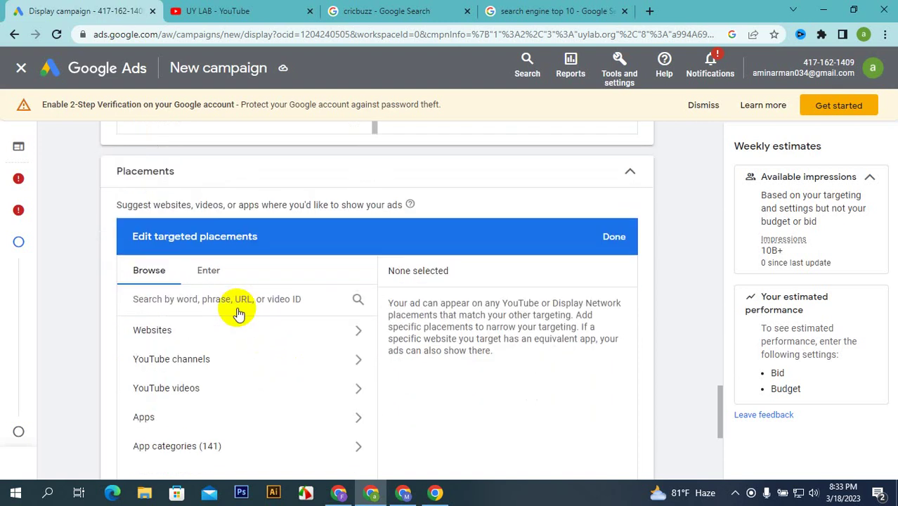
- Review the added targeting sections from Audience Segments to Placements, and collapse the Optimized targeting details
scroll(237, 314, "up", 15)
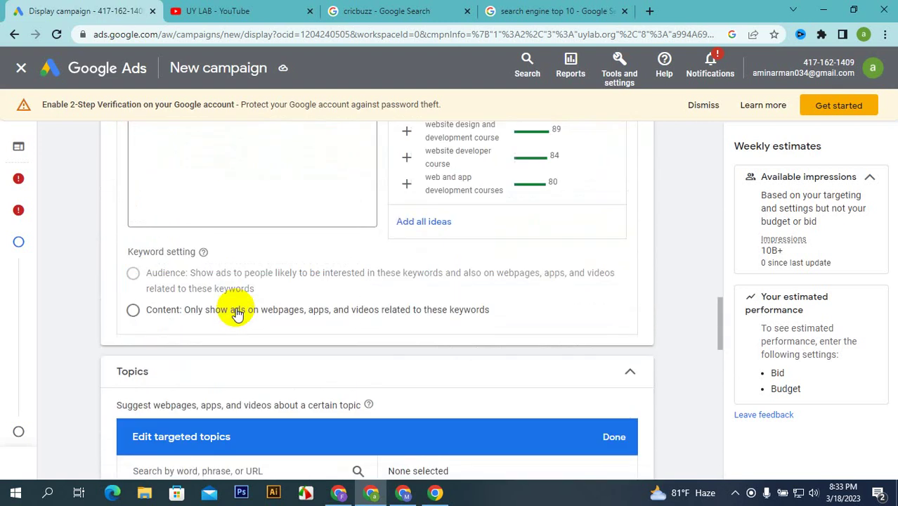
scroll(232, 314, "up", 7)
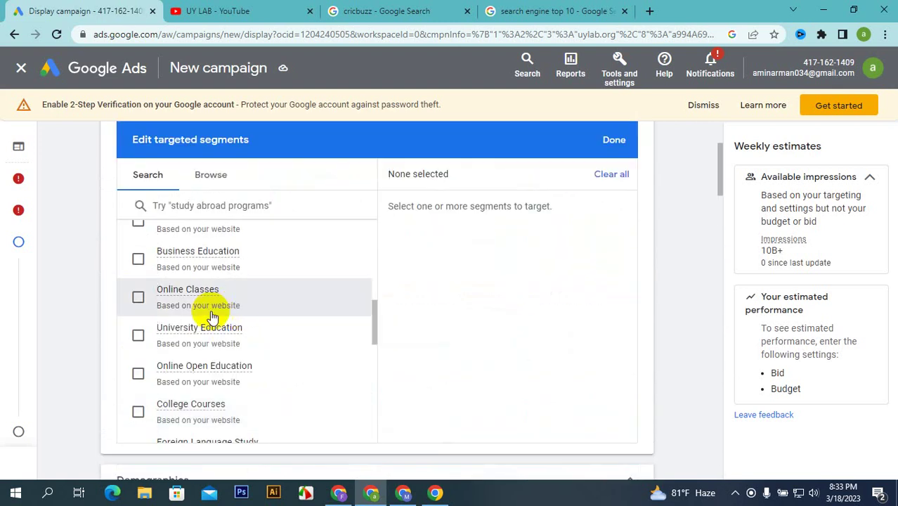
scroll(209, 318, "up", 5)
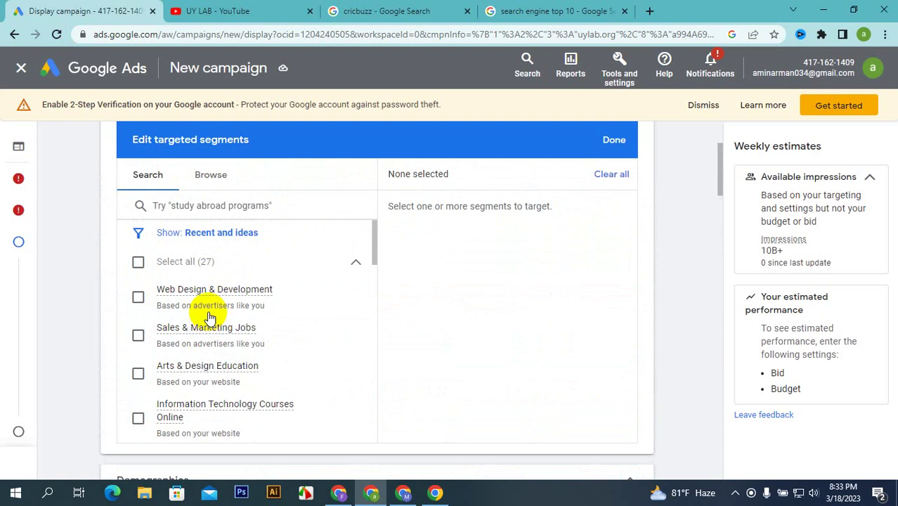
scroll(337, 216, "up", 2)
scroll(339, 214, "down", 7)
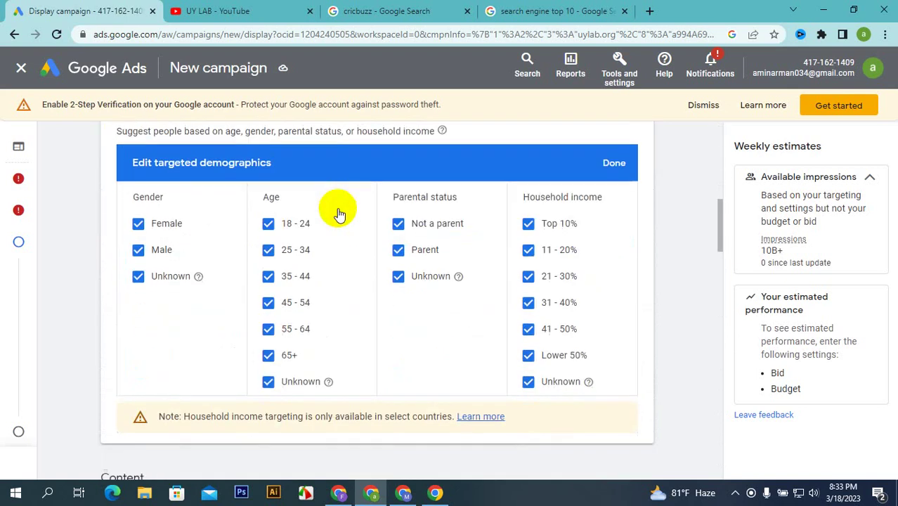
scroll(339, 213, "down", 10)
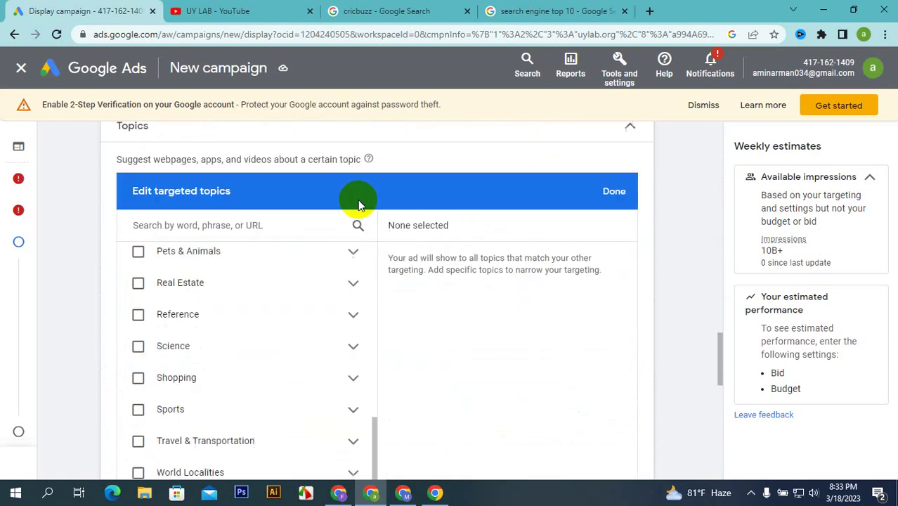
scroll(358, 204, "down", 8)
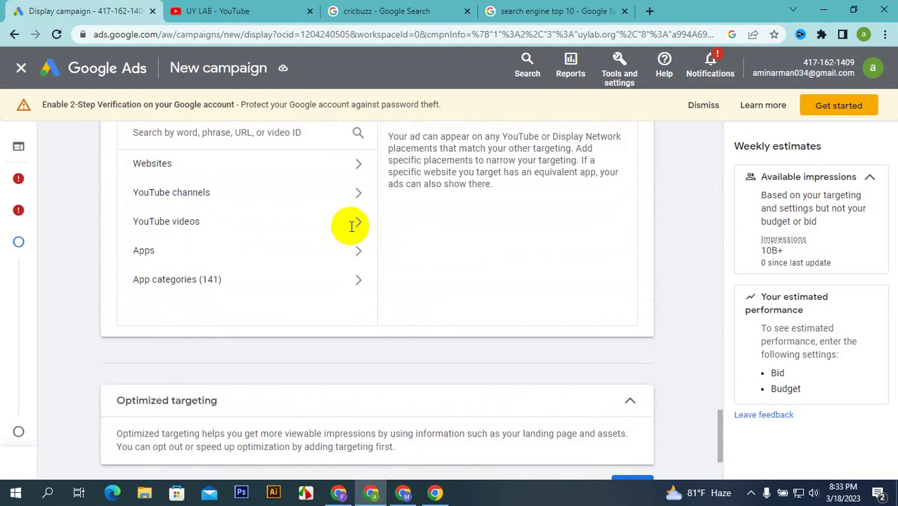
scroll(350, 227, "up", 3)
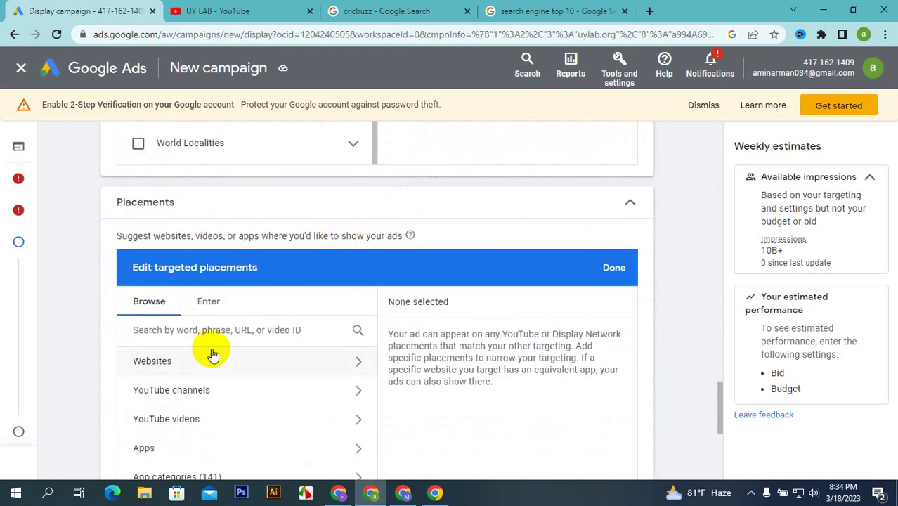
scroll(222, 360, "down", 5)
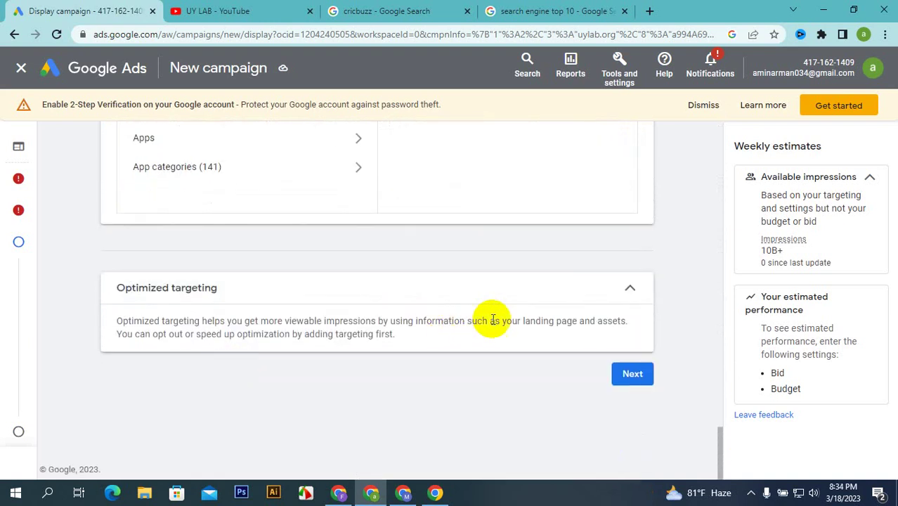
left_click(613, 291)
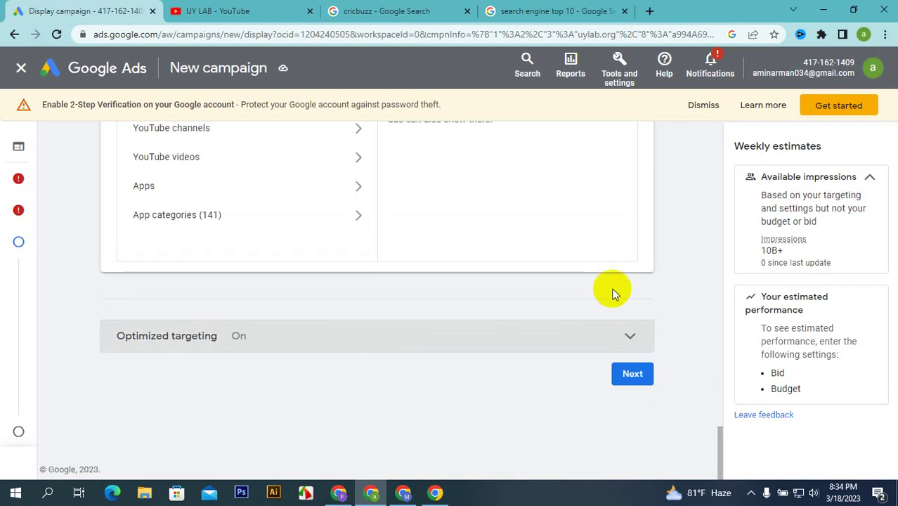
- Go over the Audience Segments, Keywords, Topics and Placements sections of the targeting once more
scroll(515, 348, "up", 10)
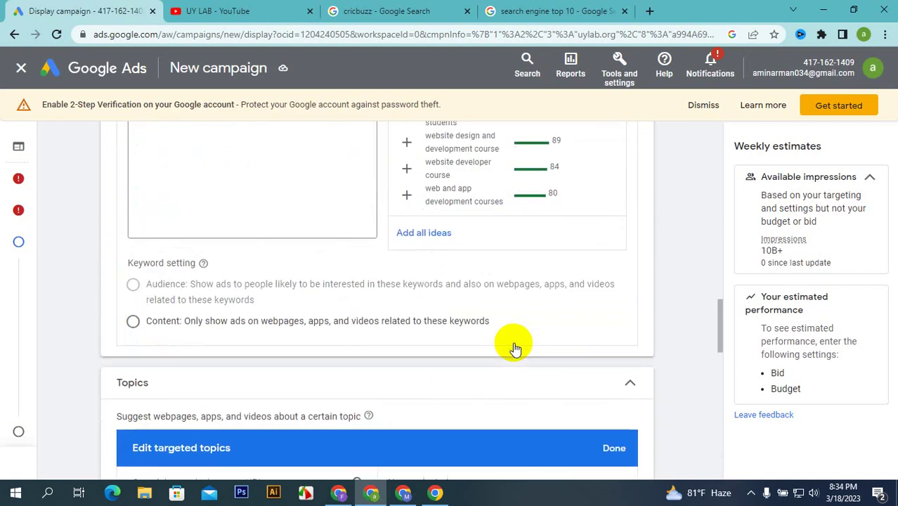
scroll(515, 348, "up", 10)
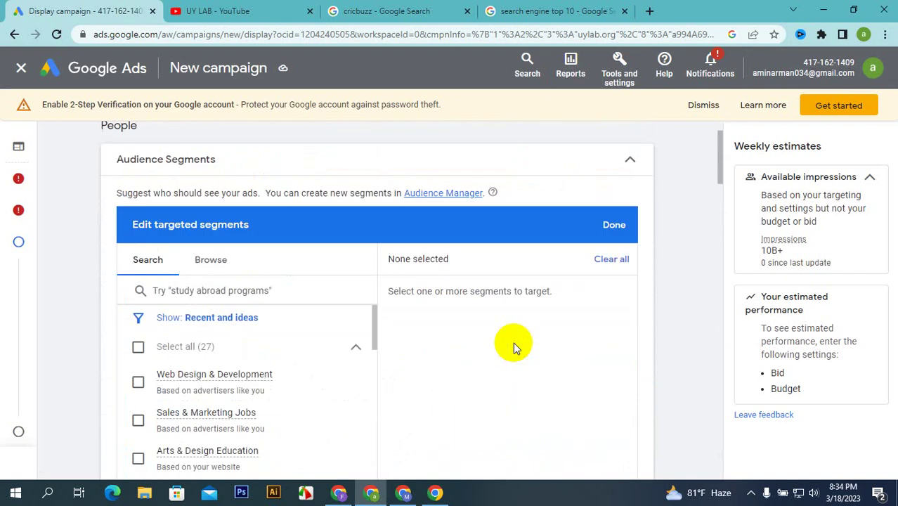
scroll(513, 342, "down", 10)
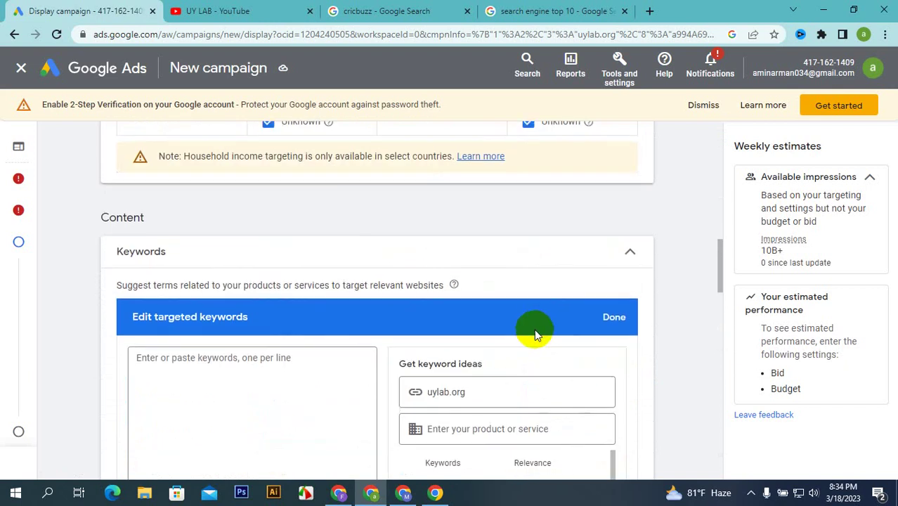
scroll(492, 316, "down", 8)
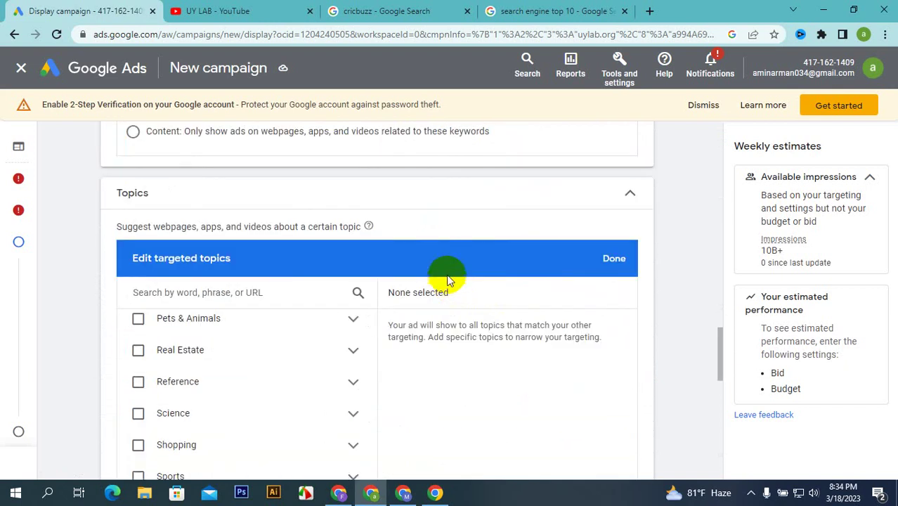
scroll(448, 280, "down", 5)
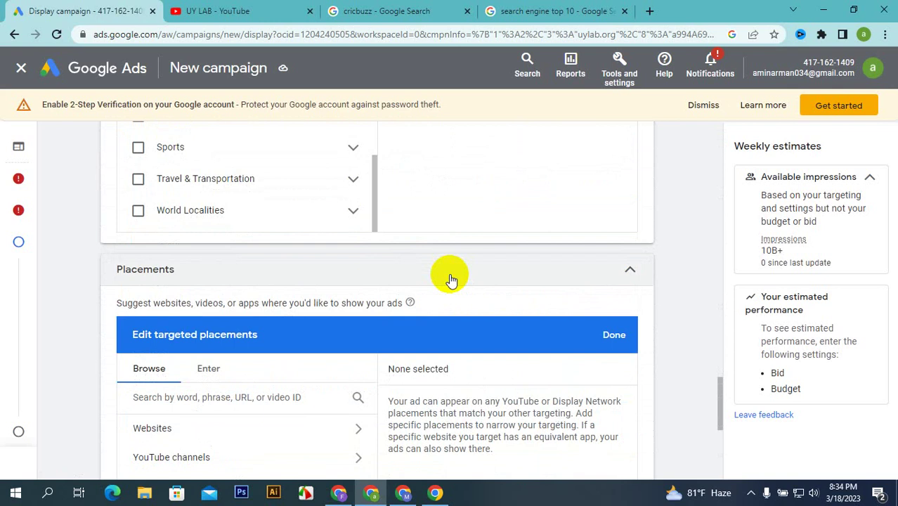
scroll(451, 280, "up", 18)
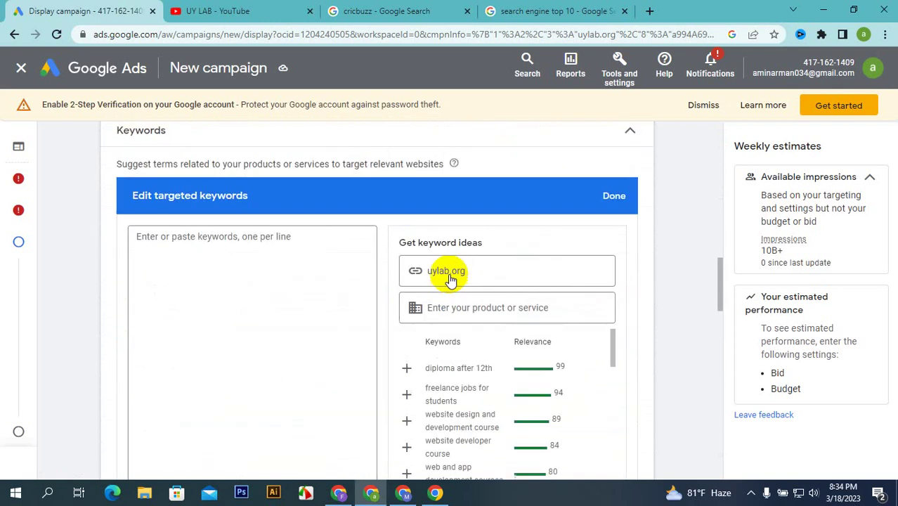
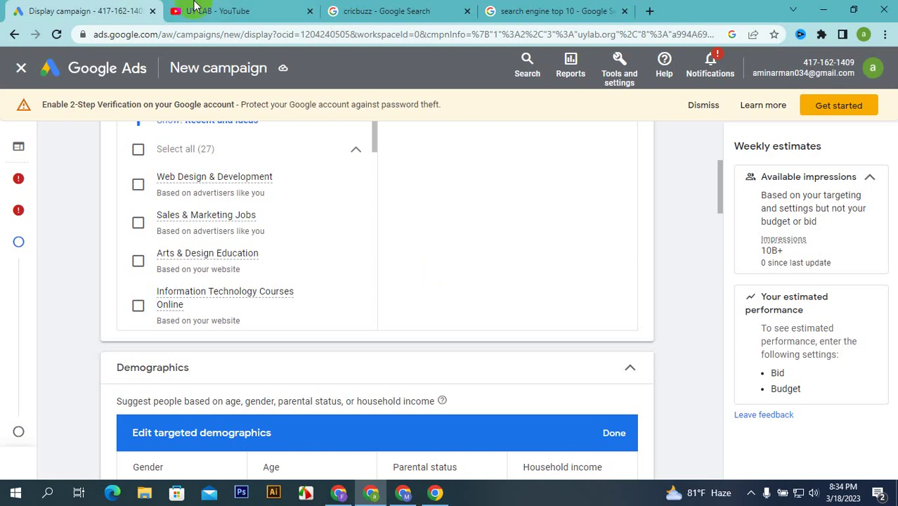
- Switch to the cricbuzz browser page, open cricbuzz.com and examine where display ads appear on its homepage
left_click(354, 7)
scroll(231, 176, "up", 15)
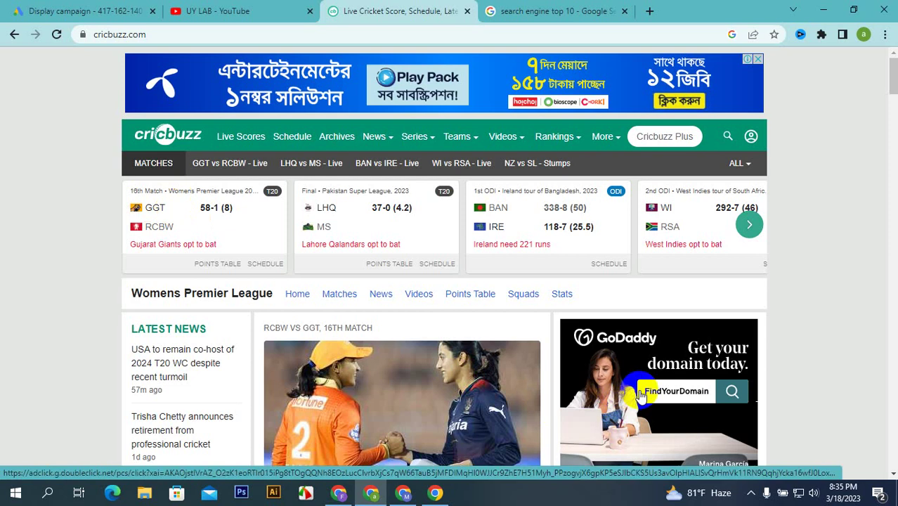
scroll(635, 407, "down", 3)
scroll(635, 406, "up", 3)
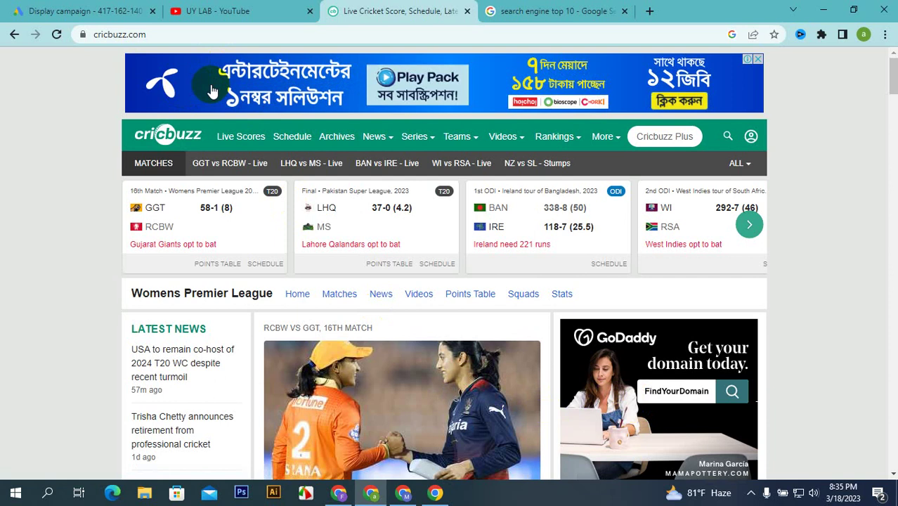
- Return to the Google Ads campaign draft and continue past Targeting to the Ads stage without selecting specific topics or placements
left_click(226, 10)
left_click(98, 10)
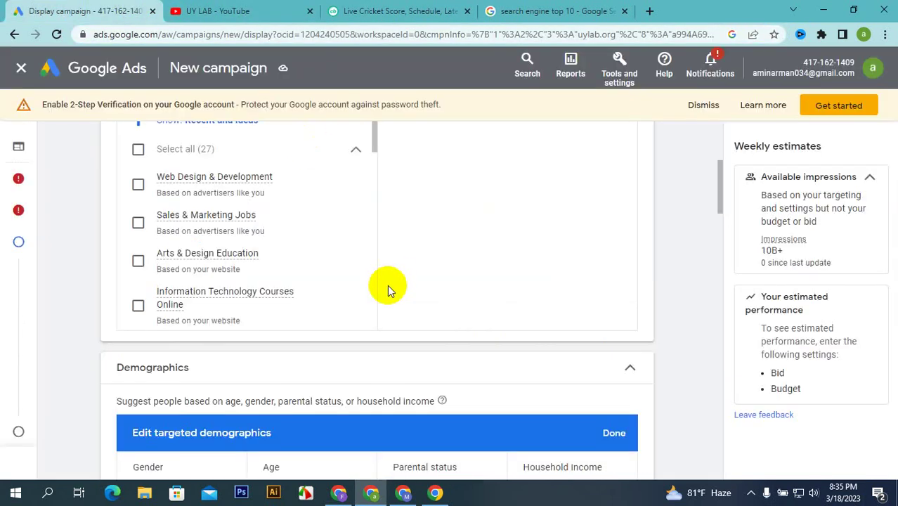
scroll(374, 250, "down", 3)
scroll(373, 251, "down", 20)
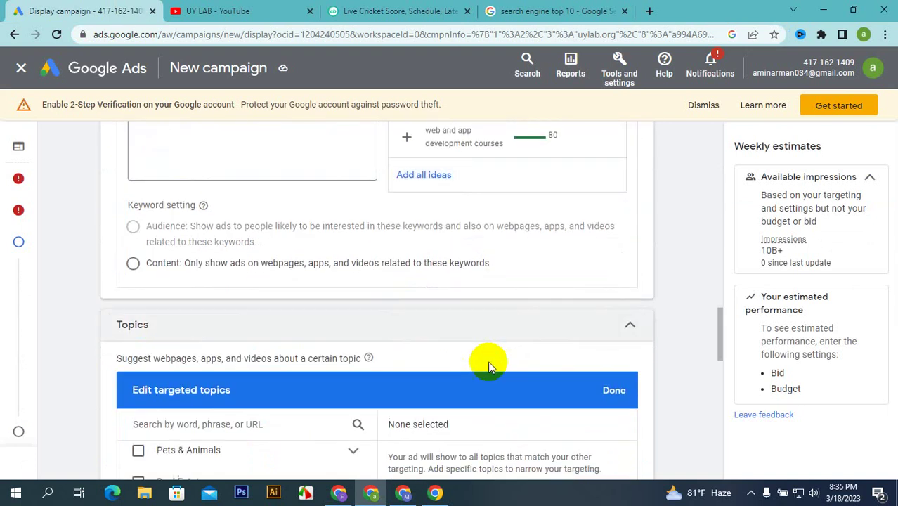
scroll(503, 361, "down", 2)
left_click(632, 374)
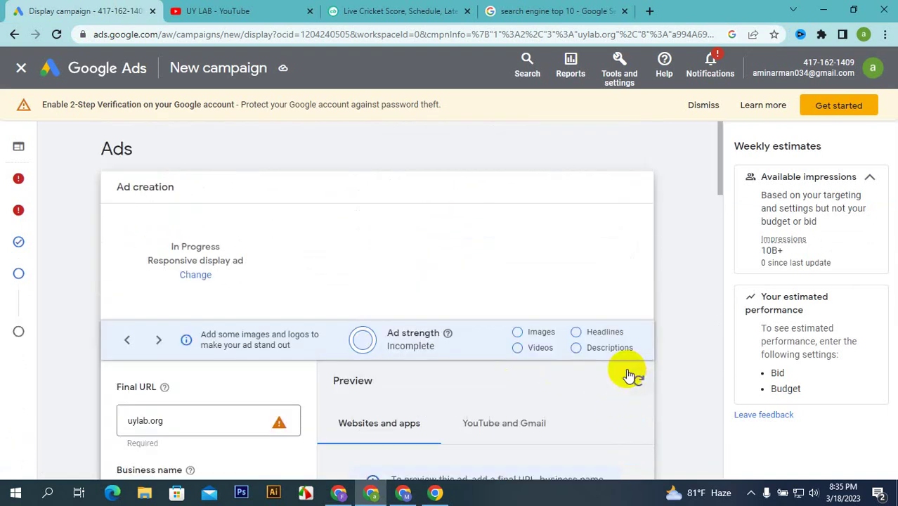
- Examine the responsive display ad form, covering final URL, business name, images, logos, videos, headlines, long headline and descriptions
scroll(253, 313, "down", 5)
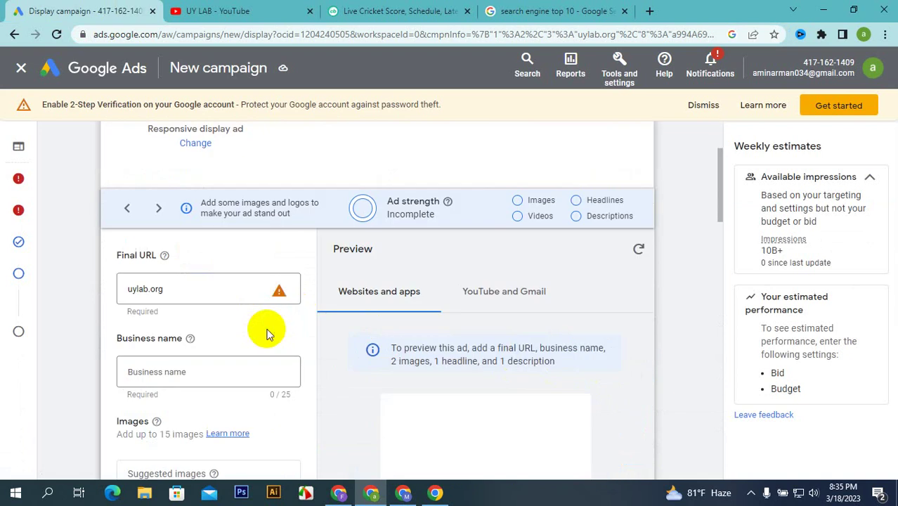
scroll(266, 312, "down", 1)
scroll(266, 312, "down", 5)
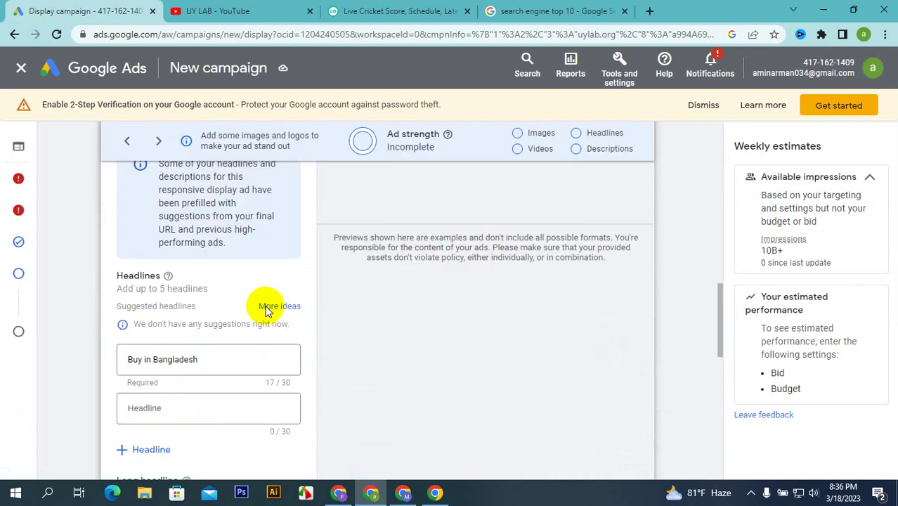
scroll(252, 344, "down", 4)
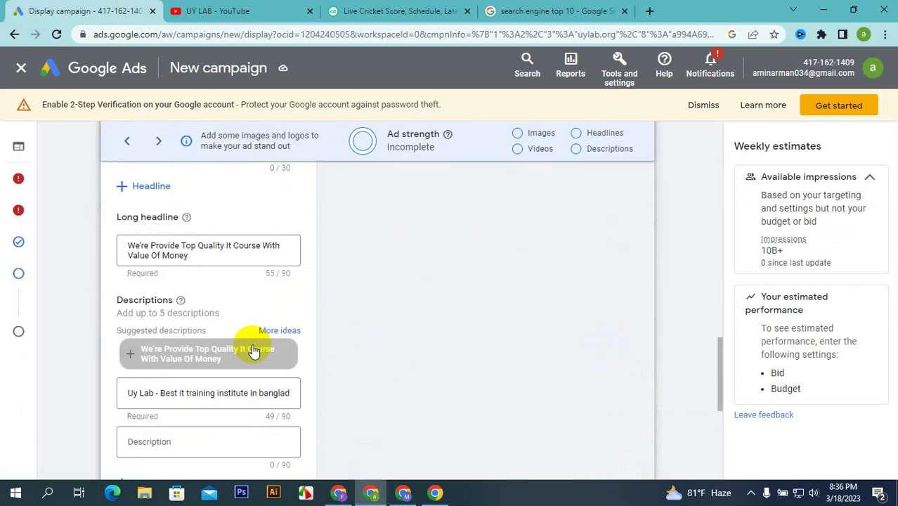
scroll(252, 352, "down", 6)
scroll(252, 349, "up", 15)
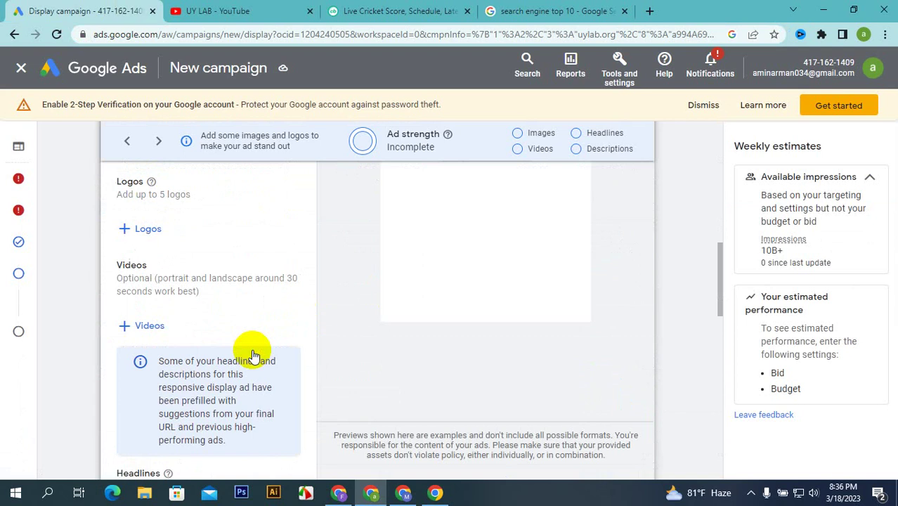
scroll(243, 353, "up", 2)
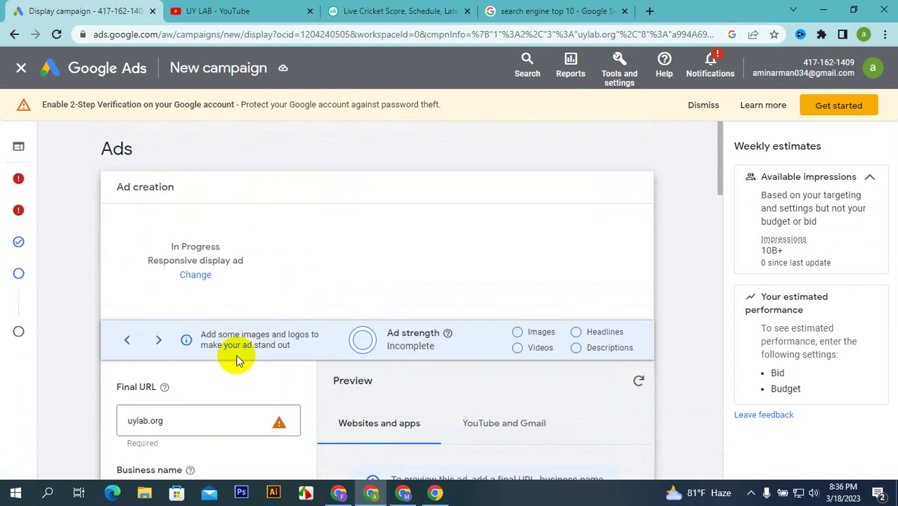
scroll(508, 397, "down", 3)
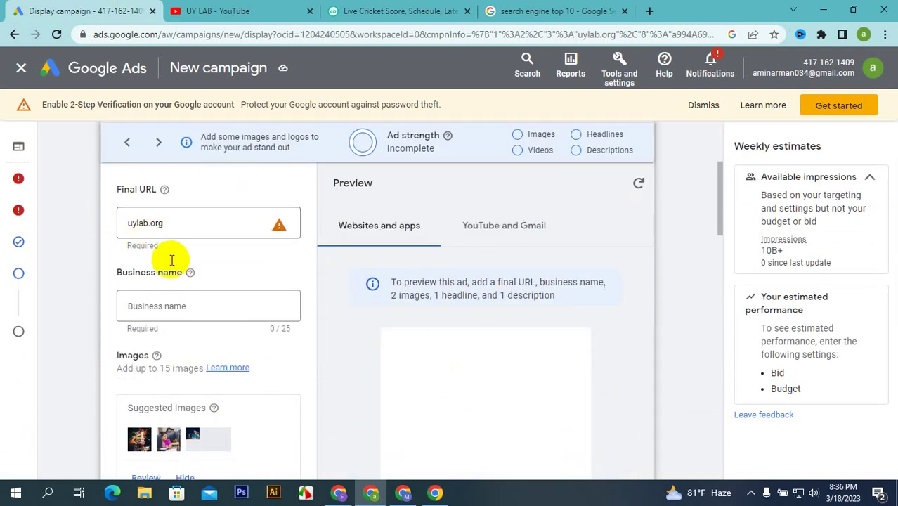
scroll(166, 307, "down", 3)
scroll(155, 309, "down", 2)
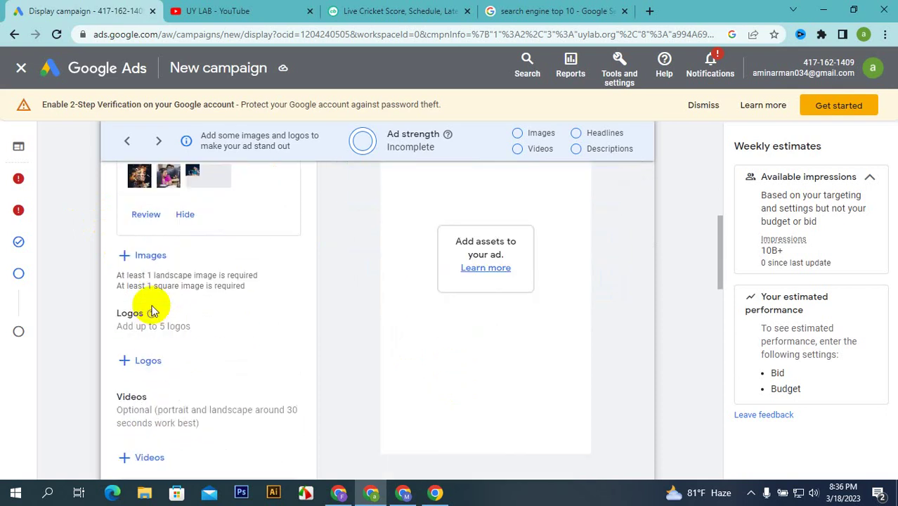
- Compare the banner ads on the cricbuzz homepage with the logo, video and headline sections of the responsive display ad form
left_click(380, 10)
mouse_move(458, 136)
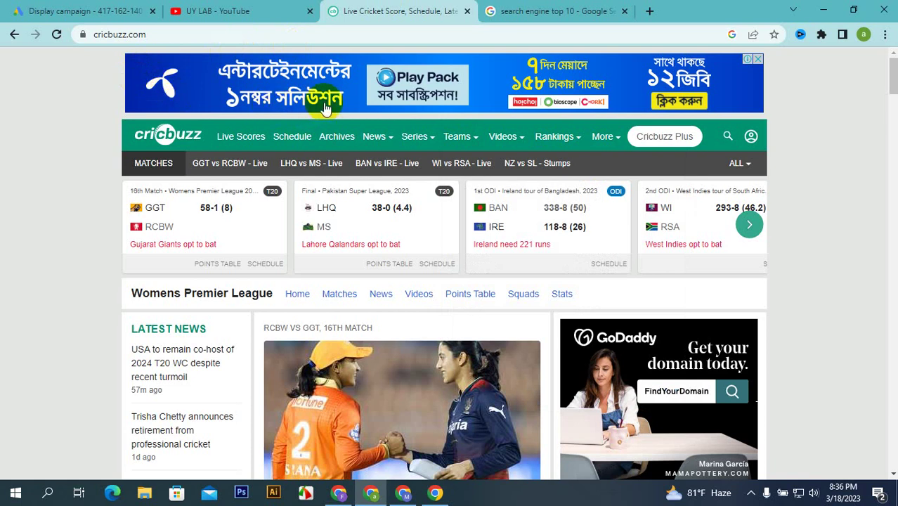
left_click(258, 10)
left_click(43, 11)
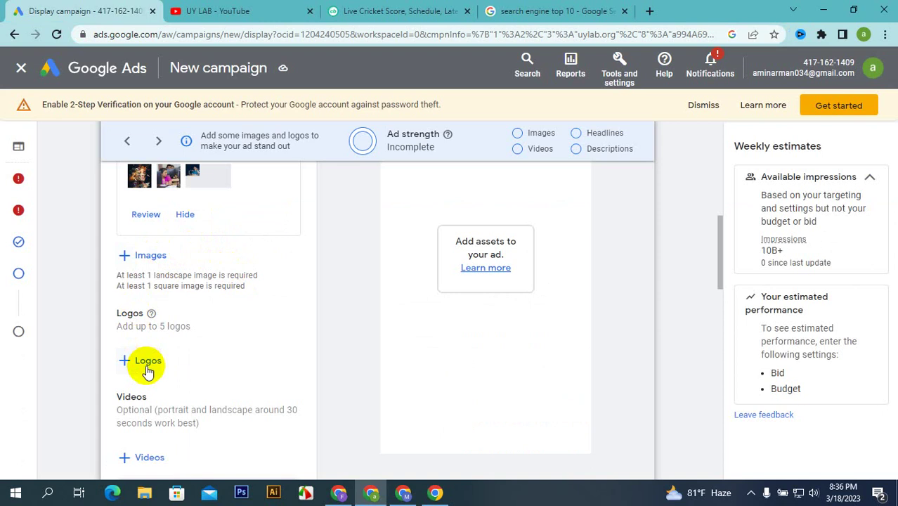
scroll(149, 365, "down", 3)
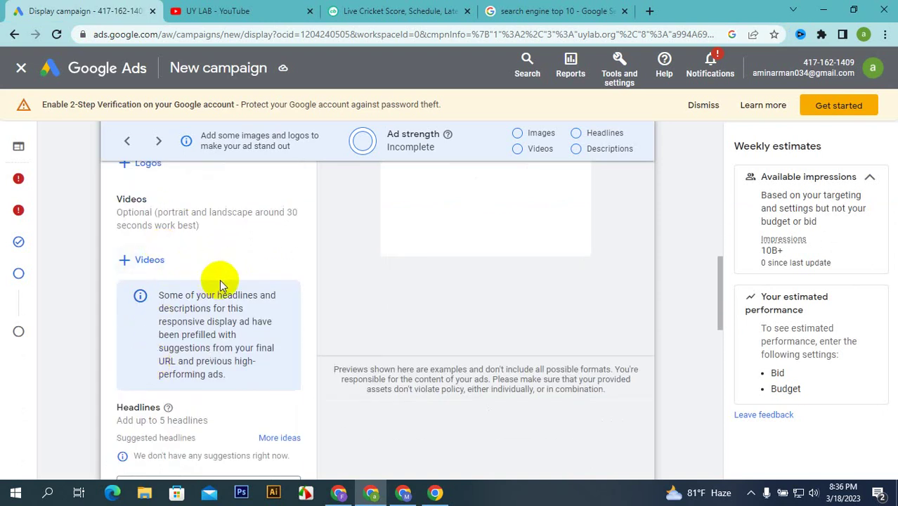
left_click(364, 8)
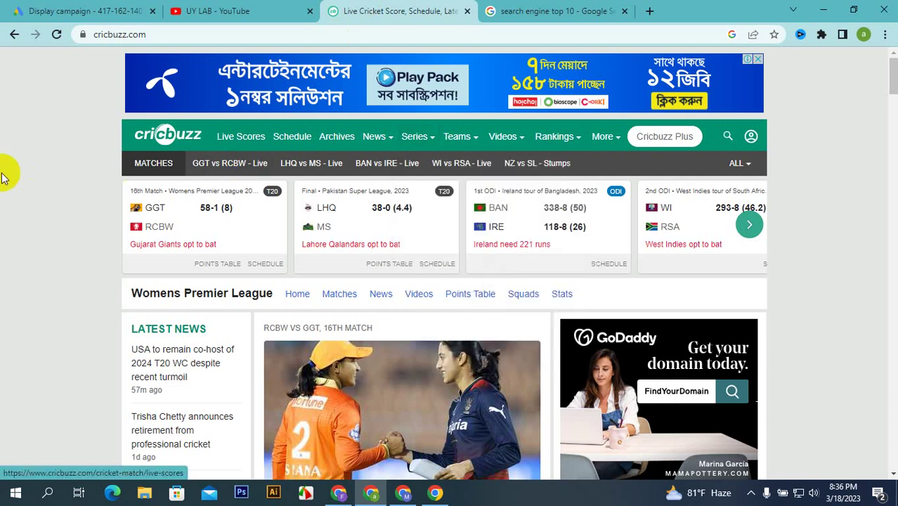
mouse_move(502, 132)
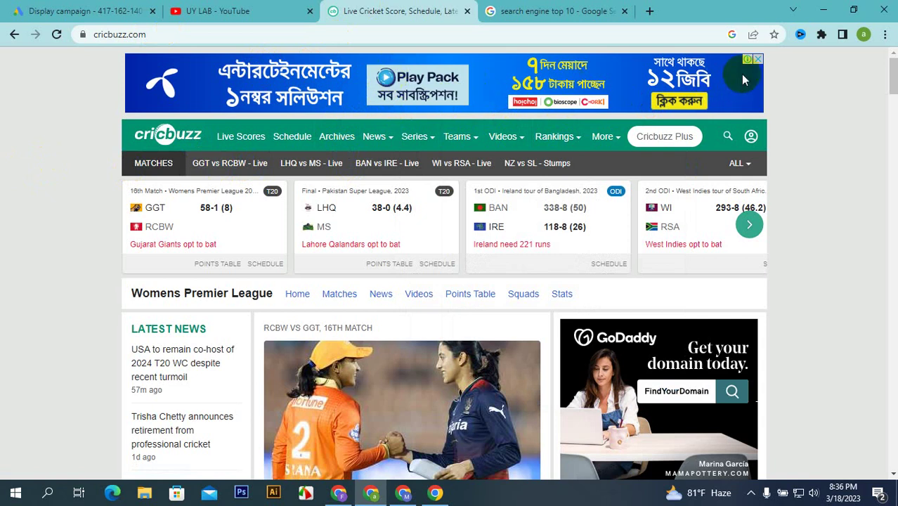
left_click(207, 9)
left_click(62, 9)
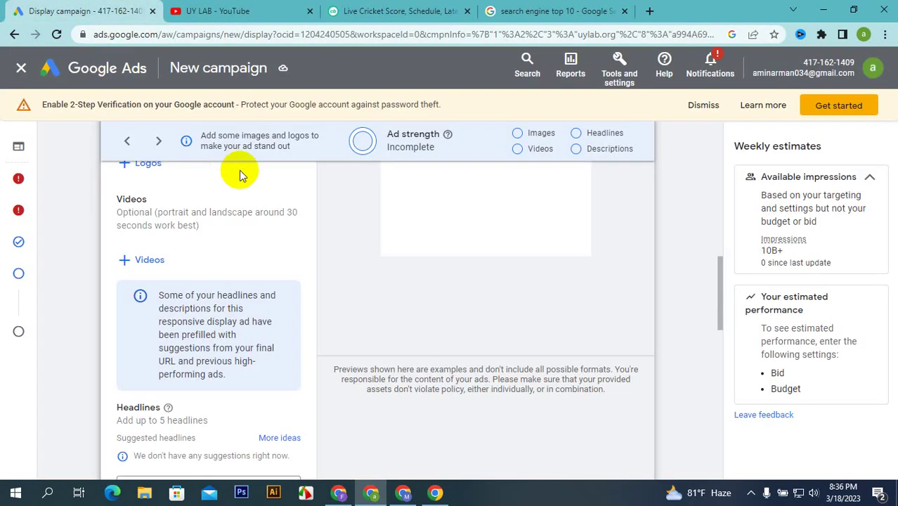
scroll(240, 207, "down", 2)
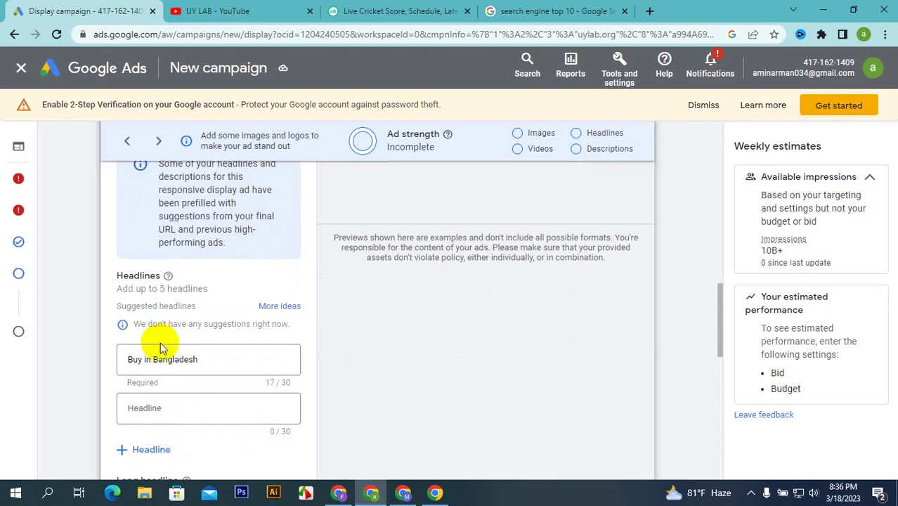
scroll(161, 349, "down", 1)
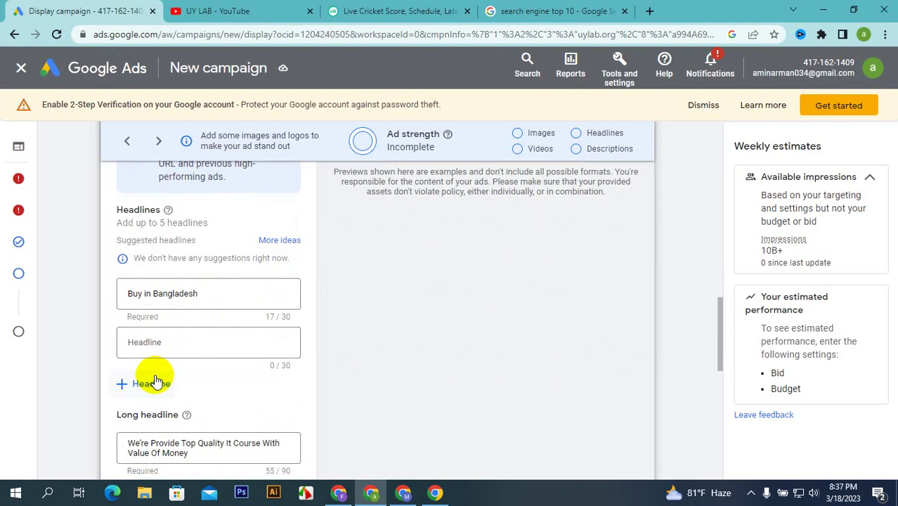
- Upload download.png from the computer's Downloads folder as a logo for the responsive display ad
scroll(156, 380, "up", 5)
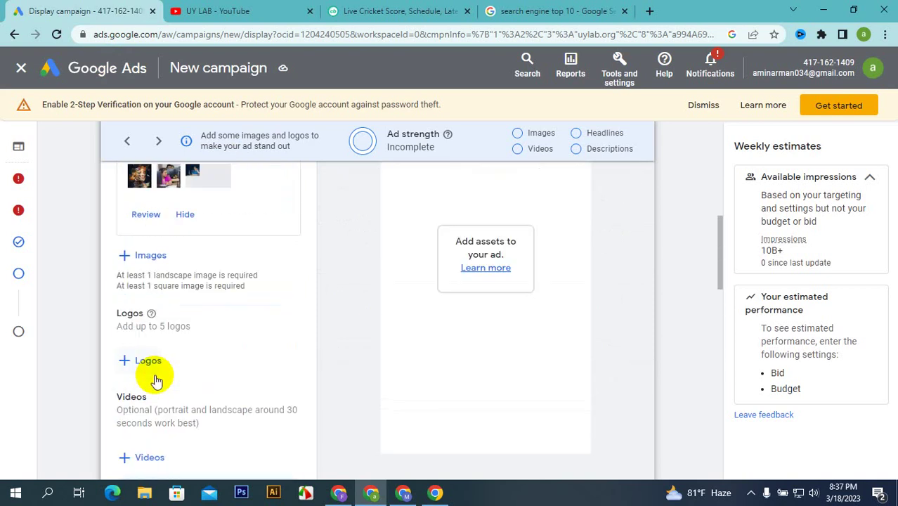
scroll(156, 381, "up", 2)
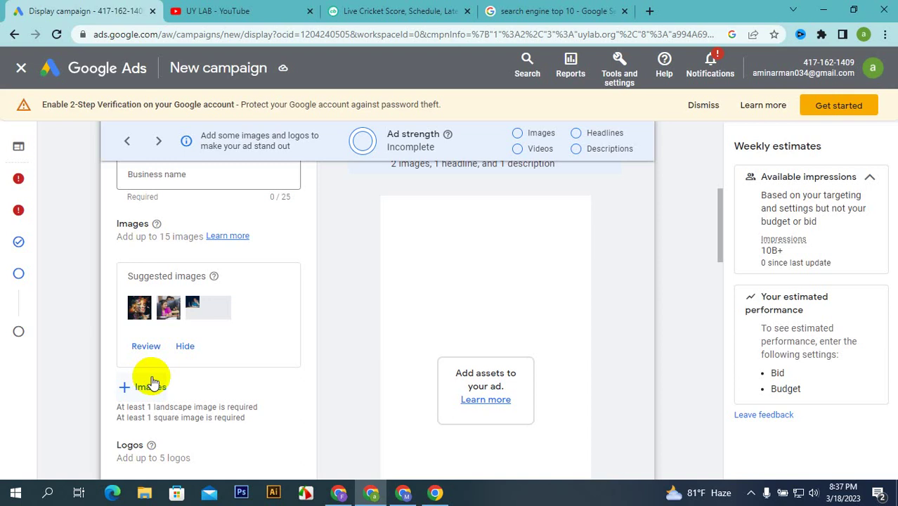
scroll(151, 383, "down", 2)
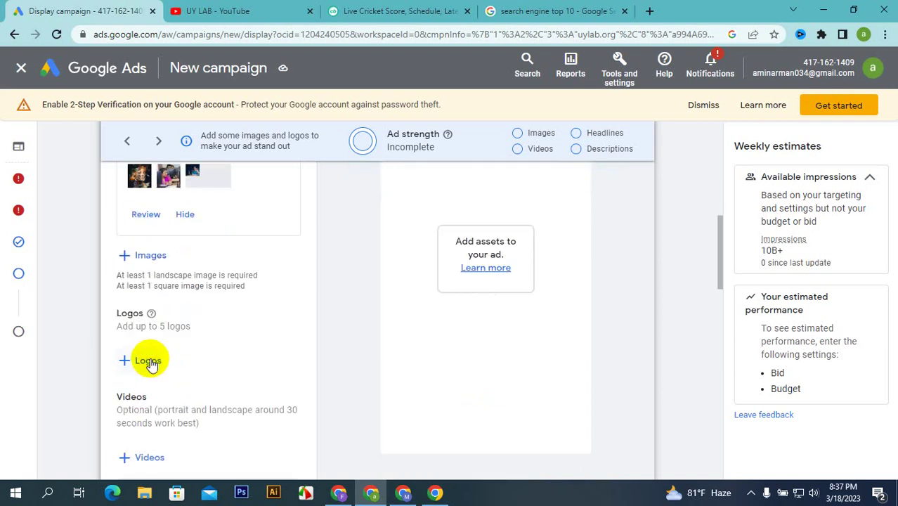
left_click(148, 360)
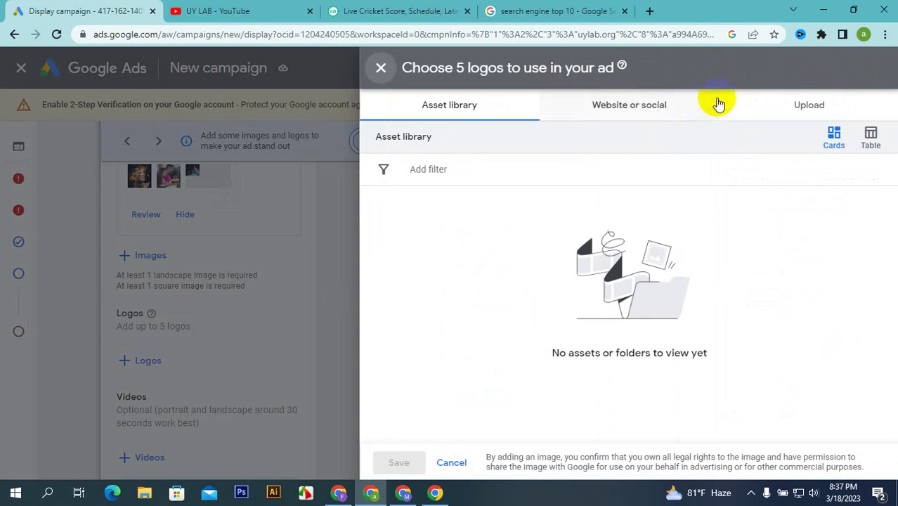
left_click(794, 103)
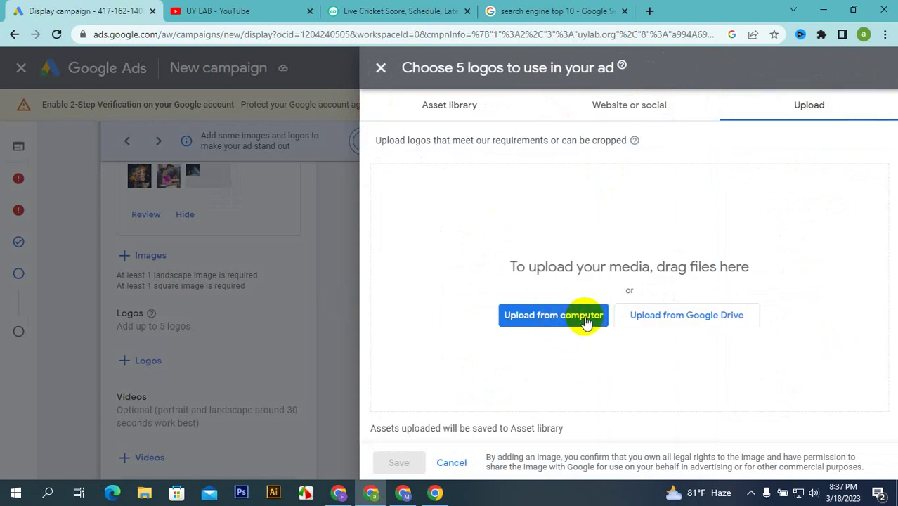
left_click(585, 317)
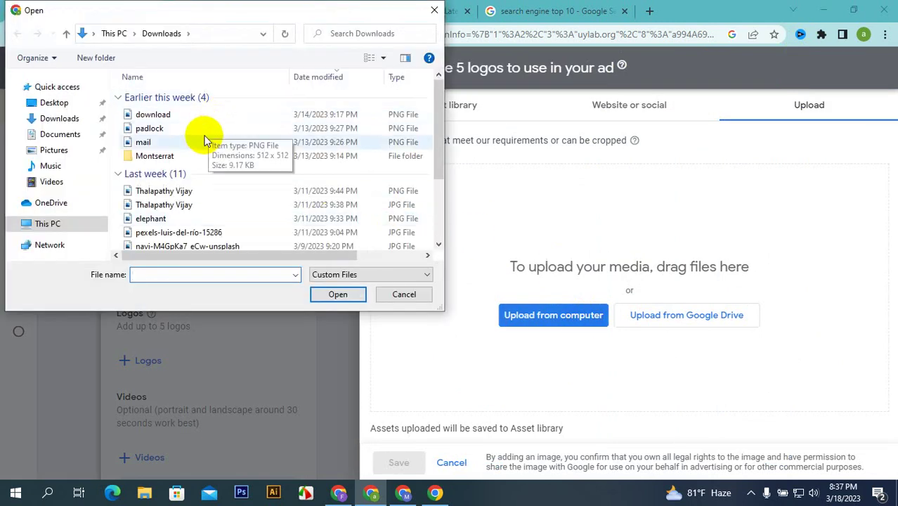
left_click(73, 152)
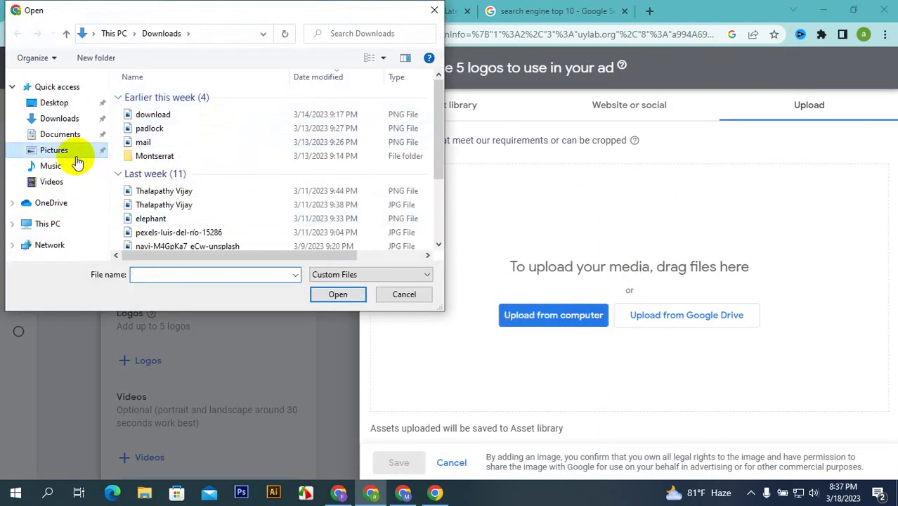
left_click(61, 136)
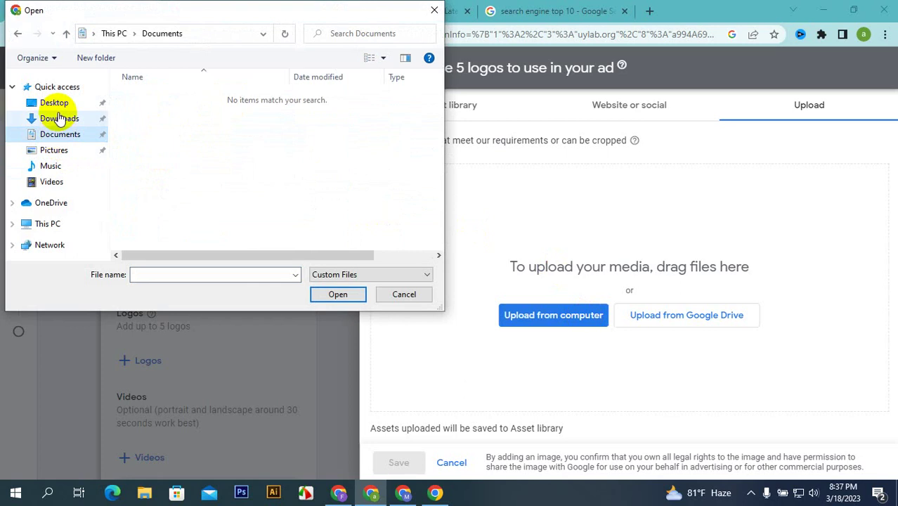
left_click(57, 118)
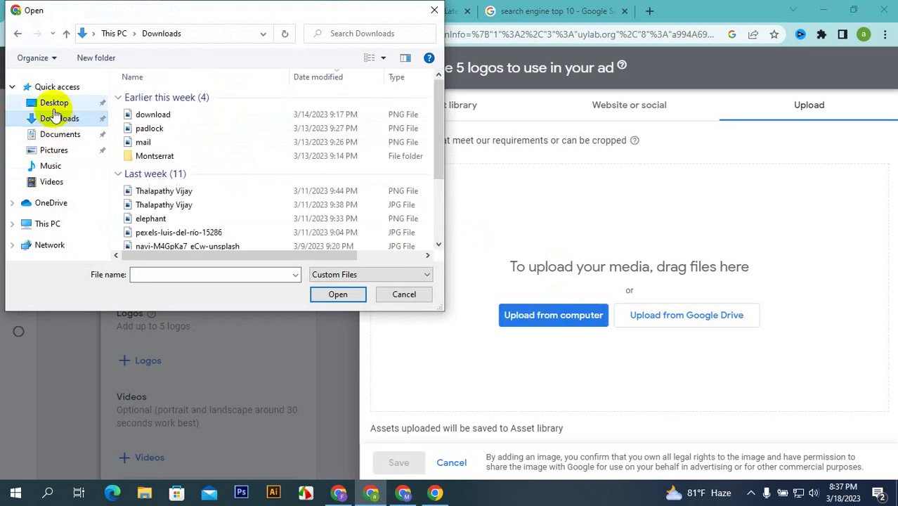
double_click(207, 113)
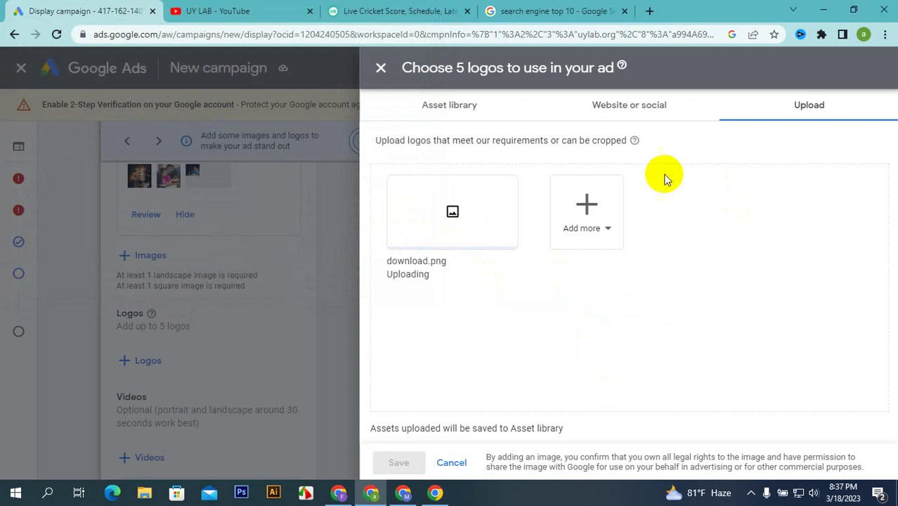
- Search Google in a new browser page for "display ad logo size" and examine the required logo dimensions in the featured snippet
left_click(649, 10)
left_click(442, 38)
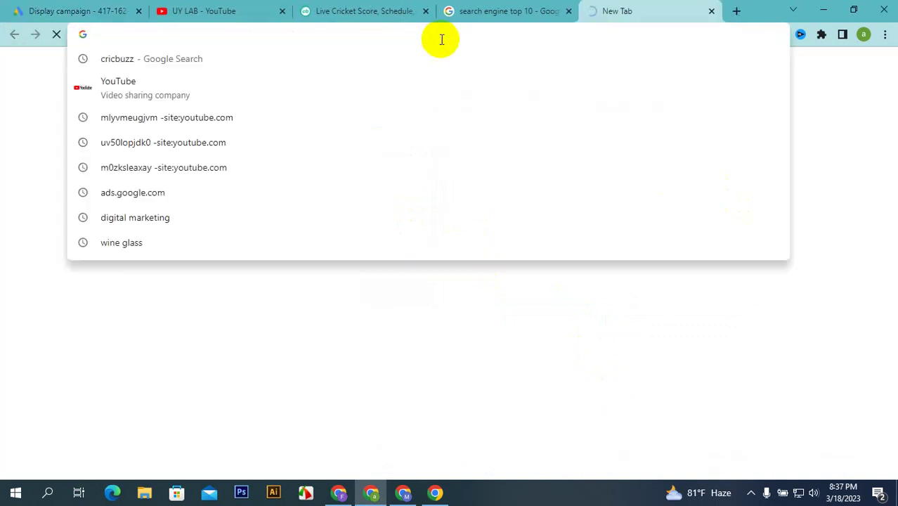
type("displa")
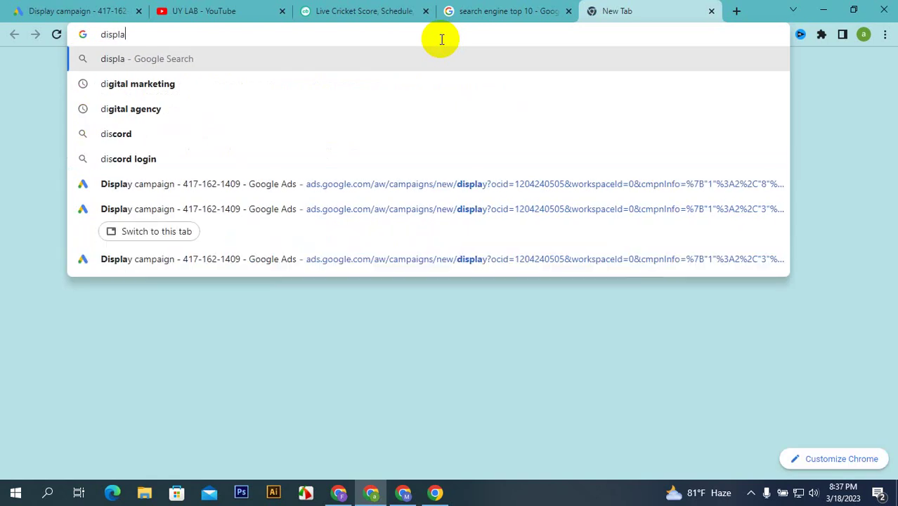
type("y ad")
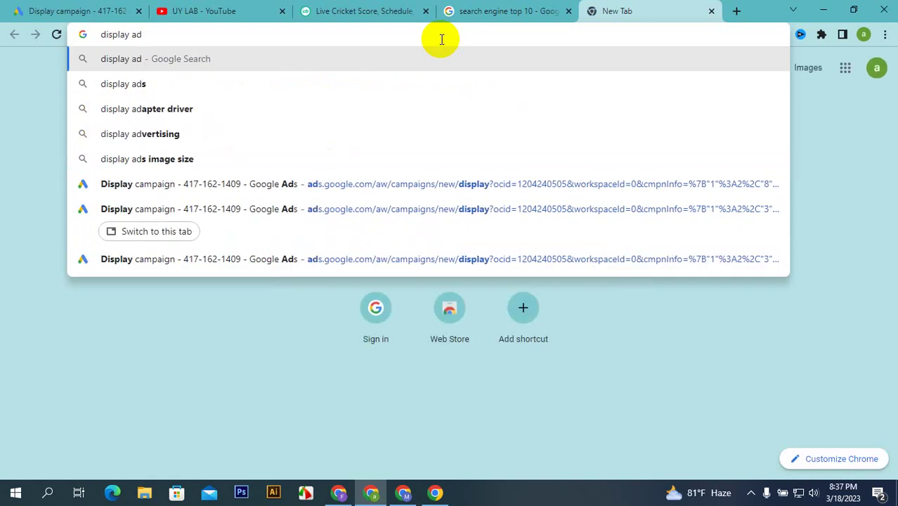
left_click(398, 489)
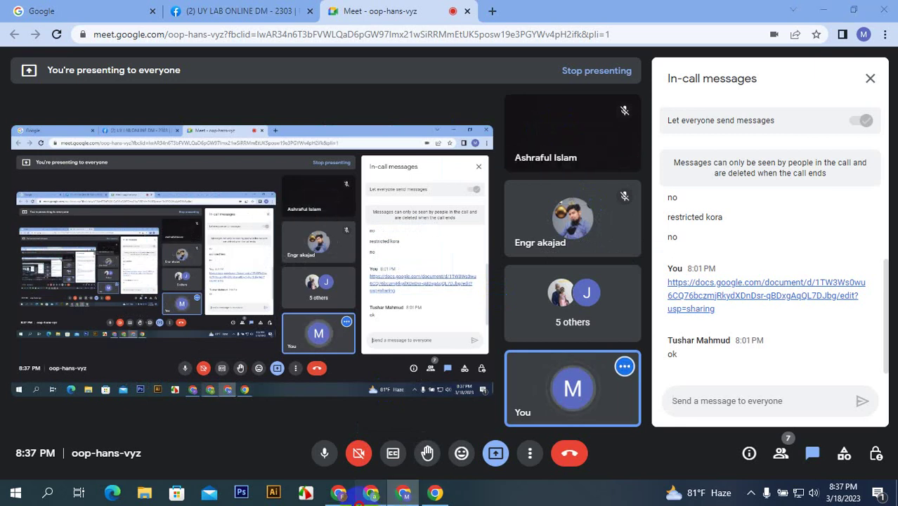
left_click(367, 495)
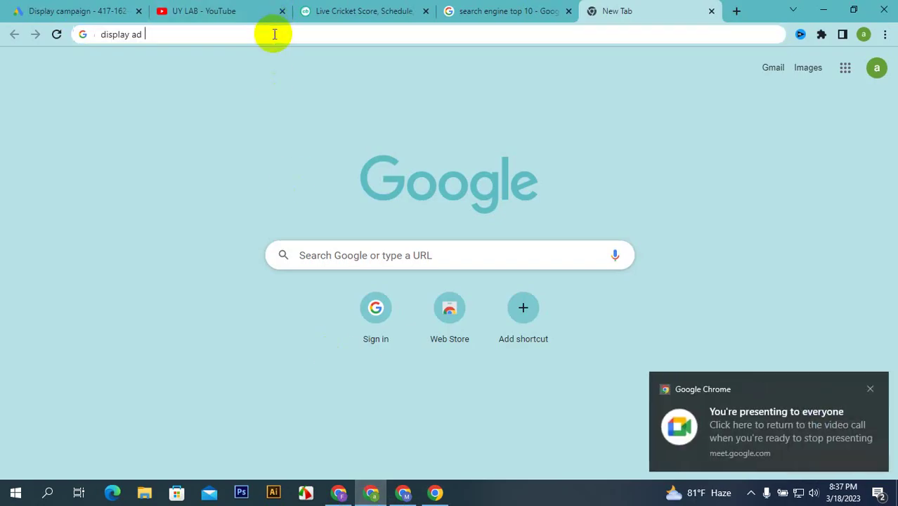
type("logo")
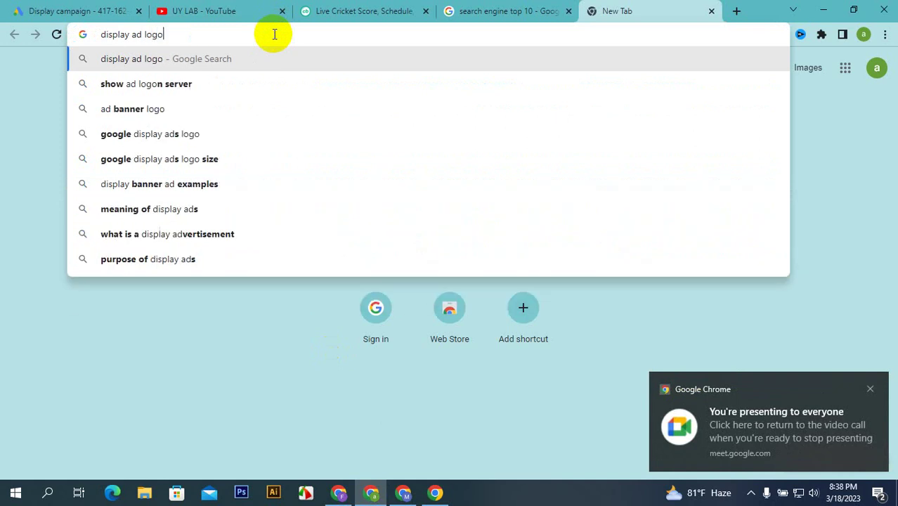
type(" size")
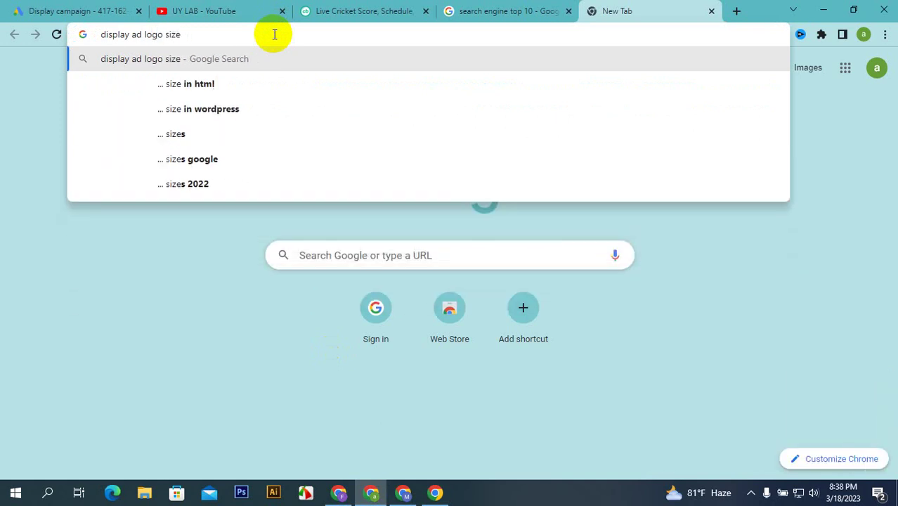
key("Return")
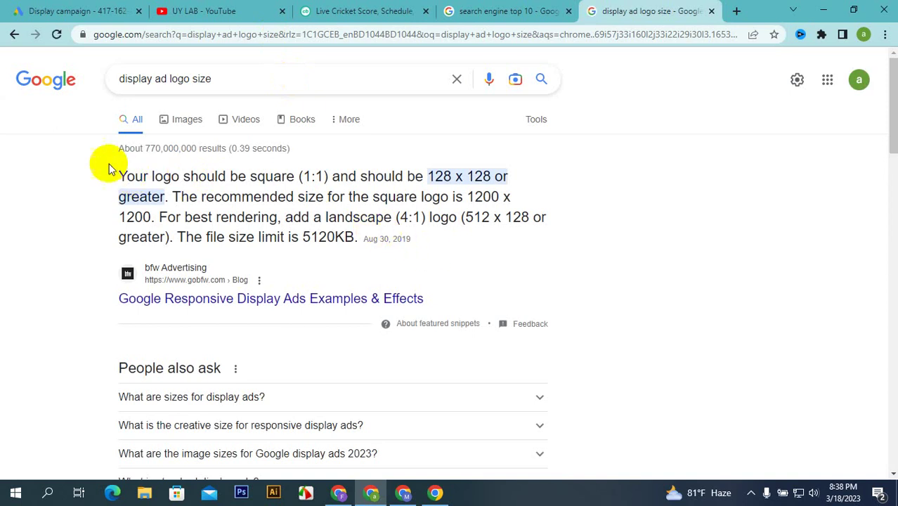
left_click_drag(102, 183, 566, 182)
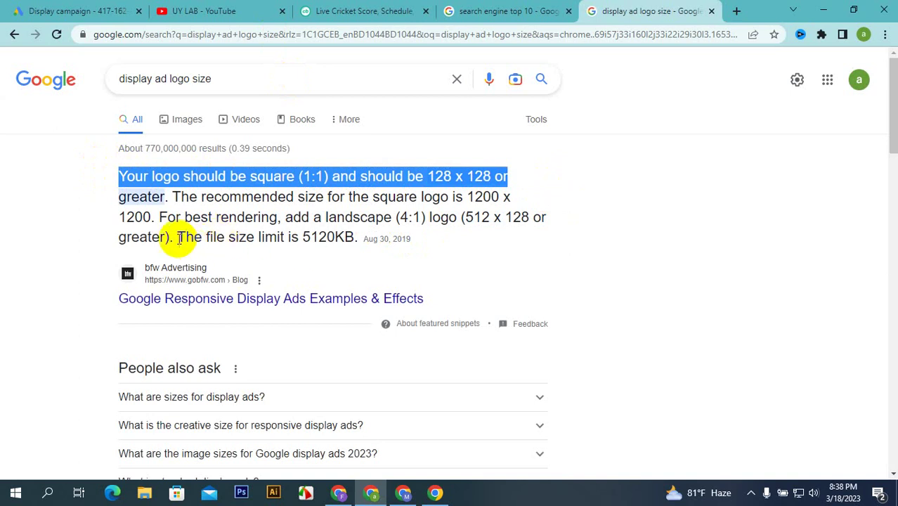
- Copy the snippet sentence "The file size limit is 5120KB." and send it to everyone in the Google Meet chat
left_click_drag(175, 237, 359, 241)
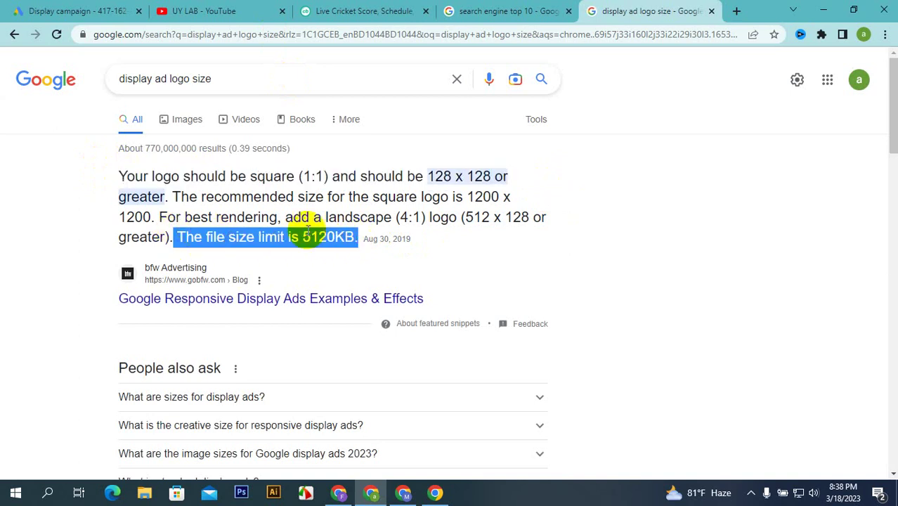
right_click(313, 237)
left_click(330, 240)
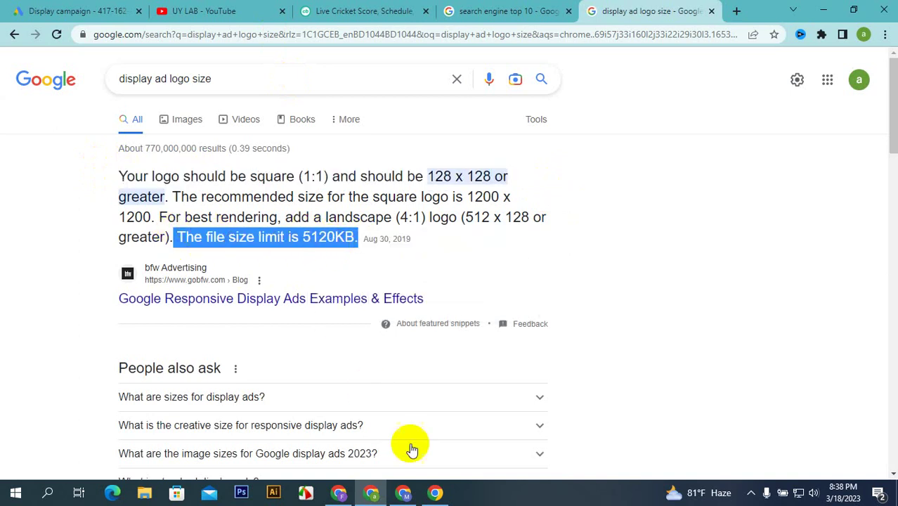
left_click(403, 494)
left_click(704, 401)
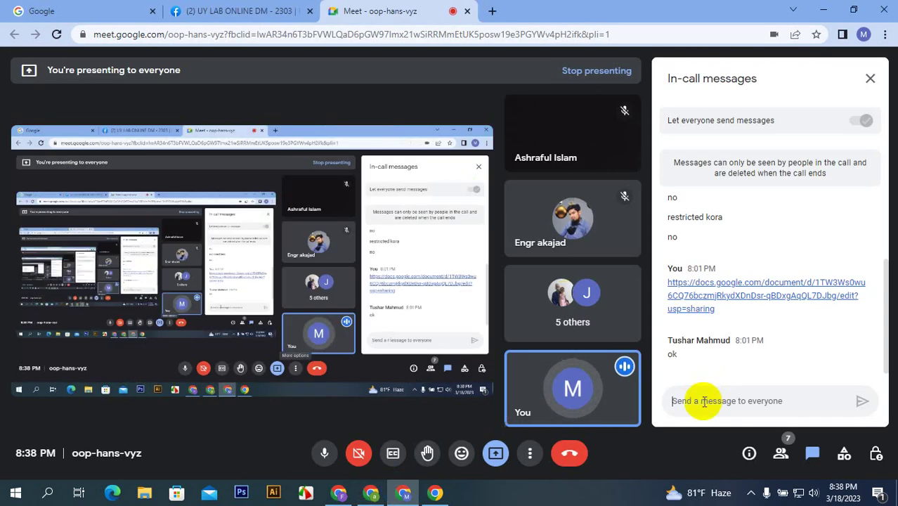
right_click(705, 401)
left_click(748, 295)
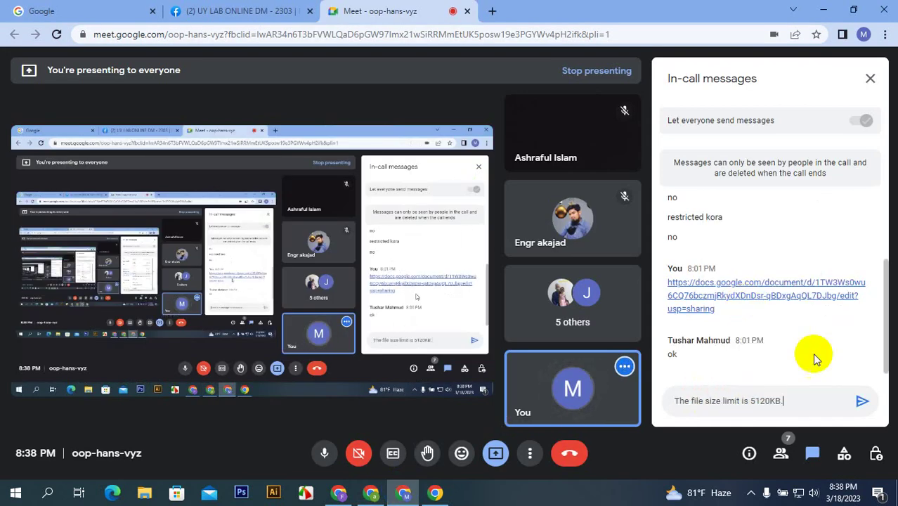
left_click(866, 397)
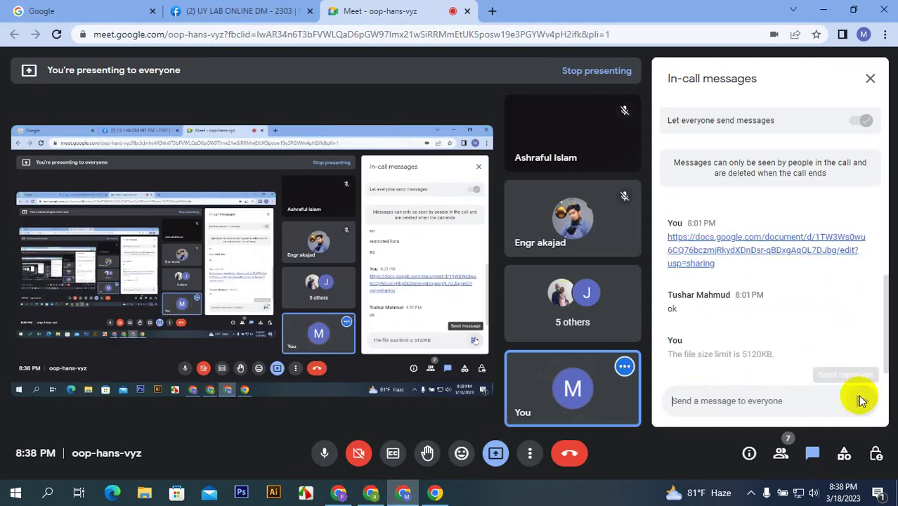
- Return to the "display ad logo size" search results and copy the entire featured snippet on logo dimensions
left_click(375, 494)
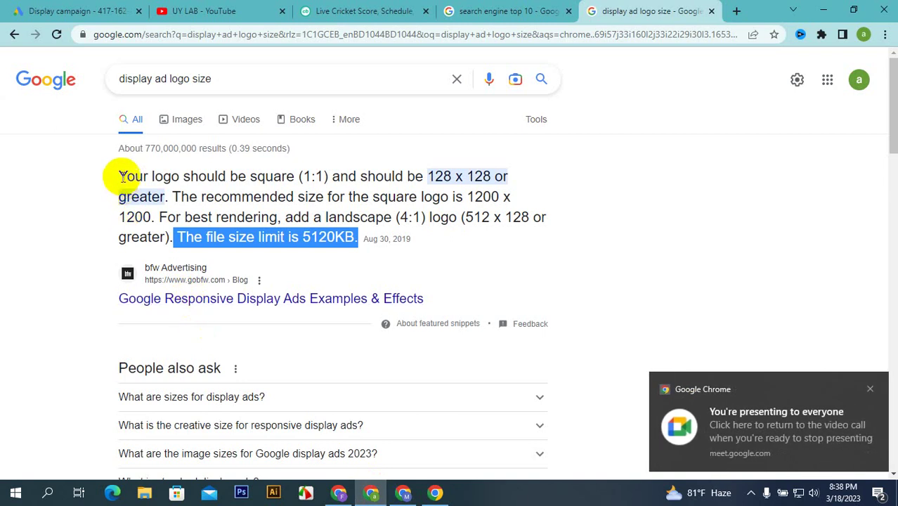
left_click_drag(120, 176, 557, 236)
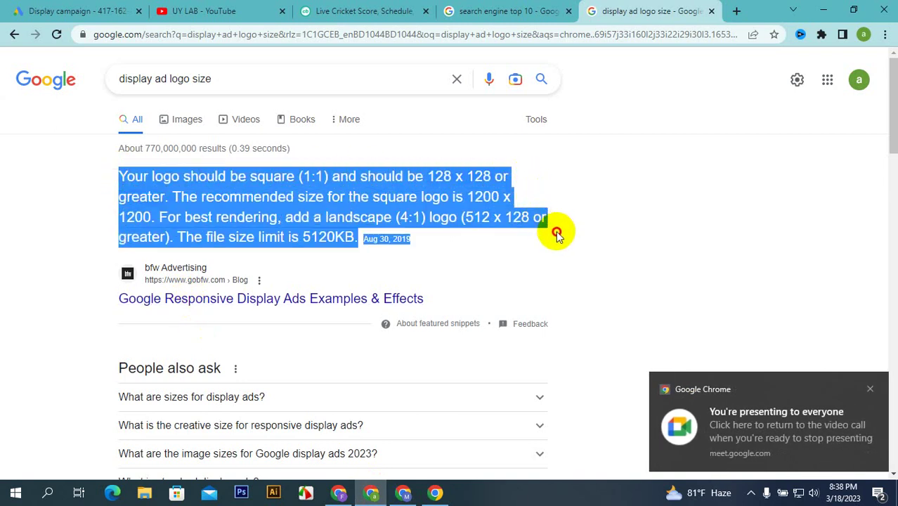
right_click(321, 200)
left_click(345, 209)
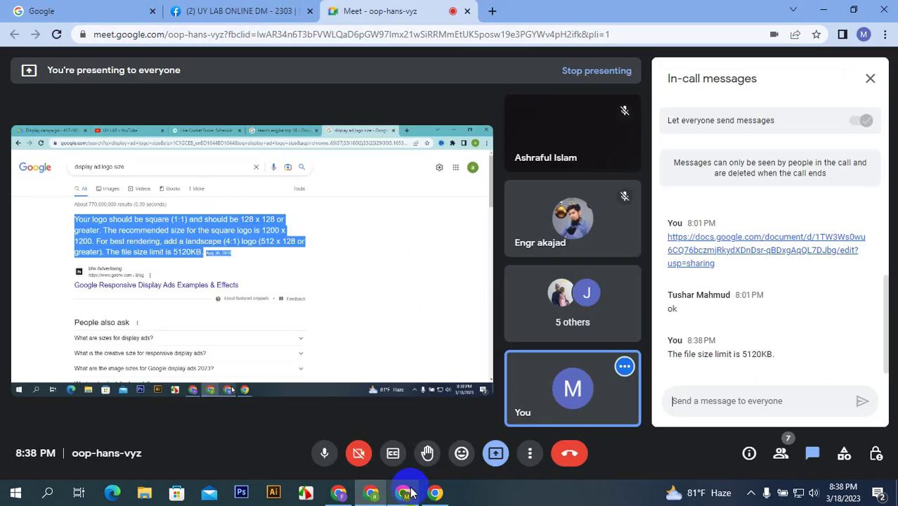
- Paste the snippet into the Google Meet chat, remove its trailing date, send it to everyone and close the chat
left_click(404, 492)
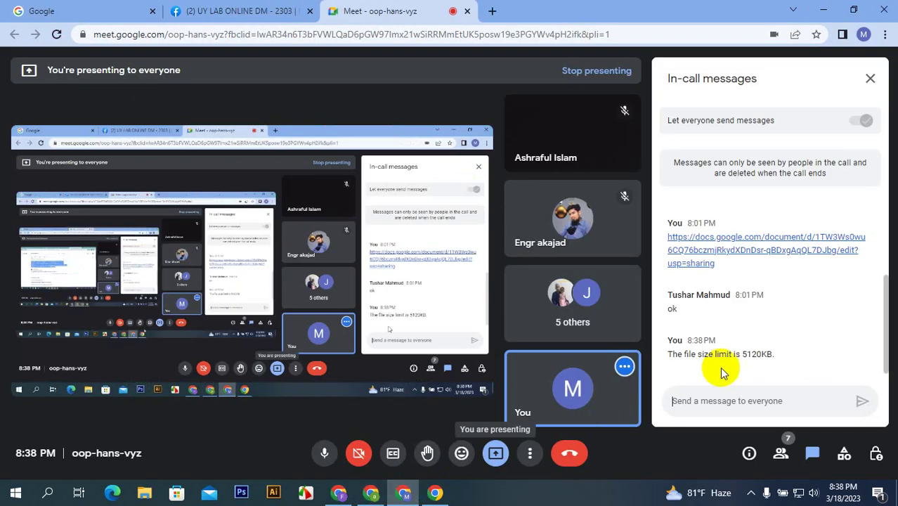
right_click(705, 401)
left_click(737, 298)
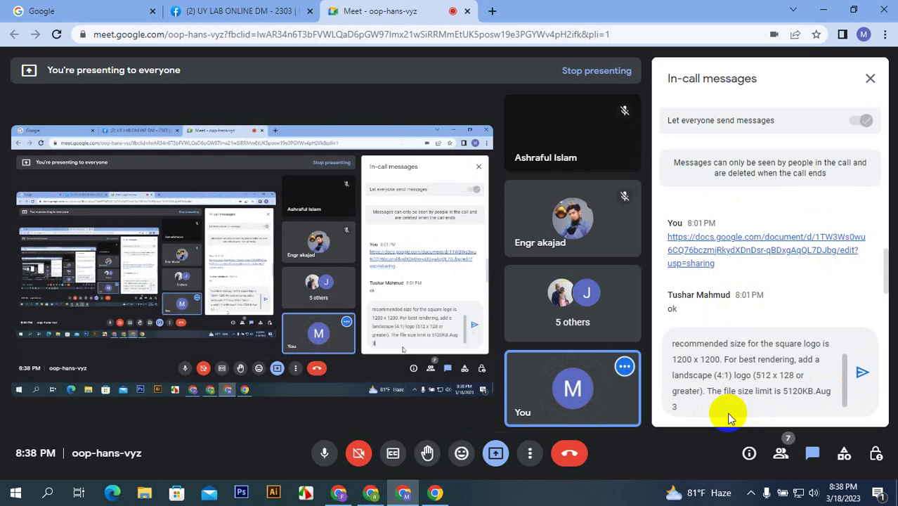
key("BackSpace")
key("BackSpace")
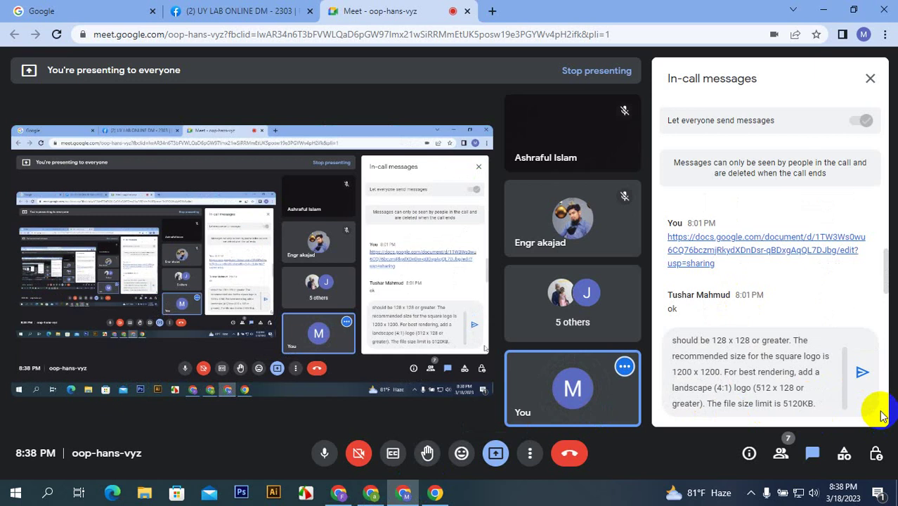
left_click(863, 371)
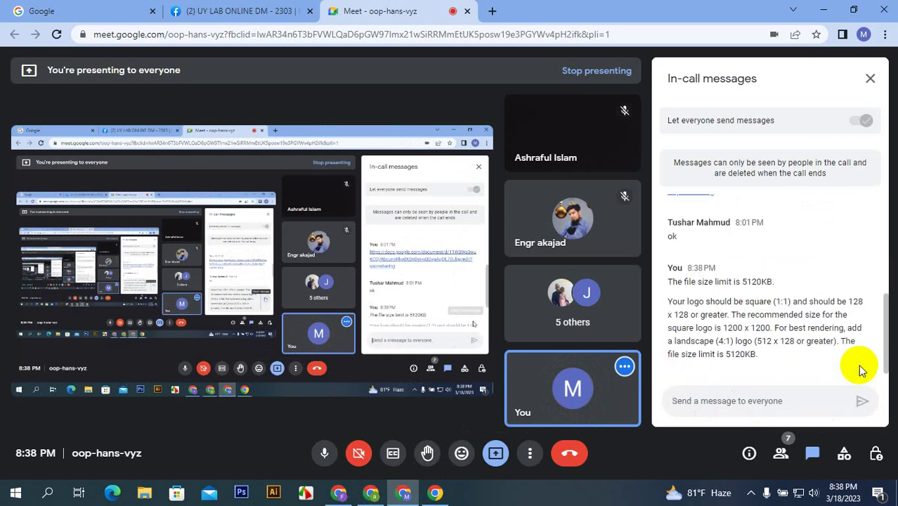
scroll(773, 281, "up", 3)
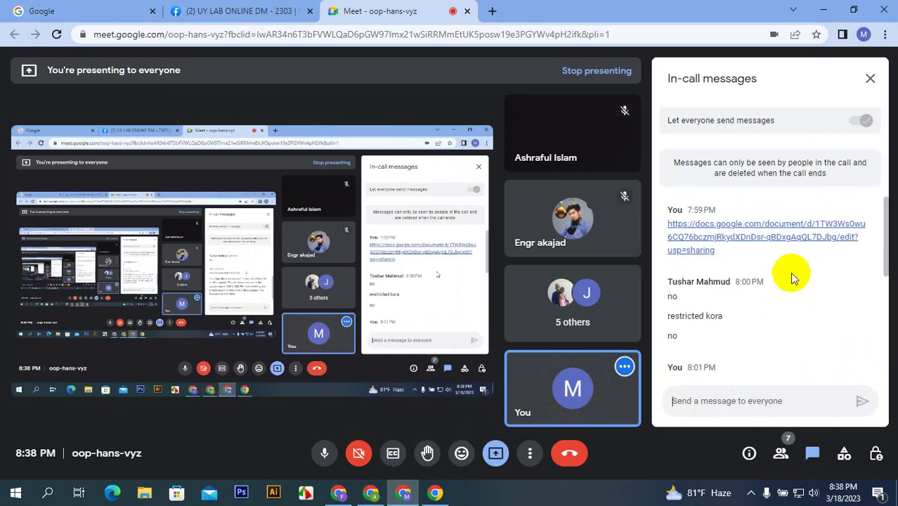
left_click(813, 453)
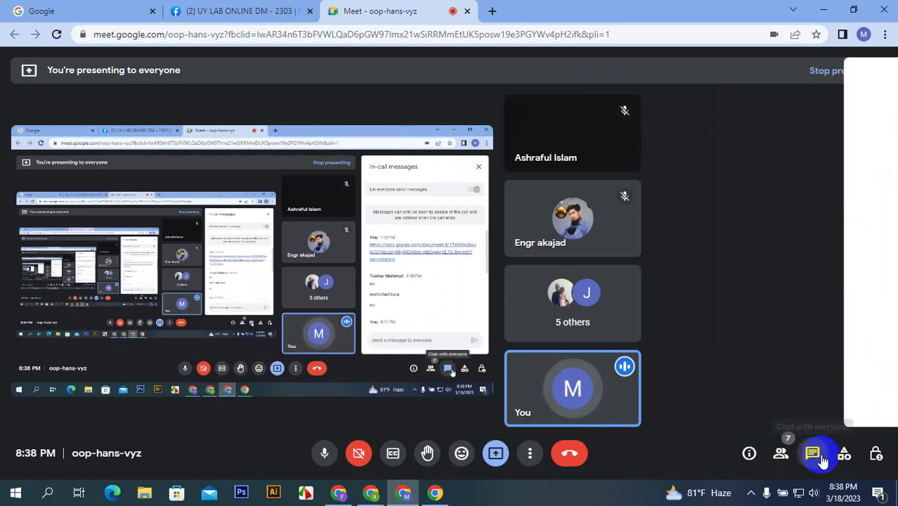
- Switch to the Google Ads campaign page and review the responsive display ad form from its logo section through descriptions to the ad creation options
left_click(373, 493)
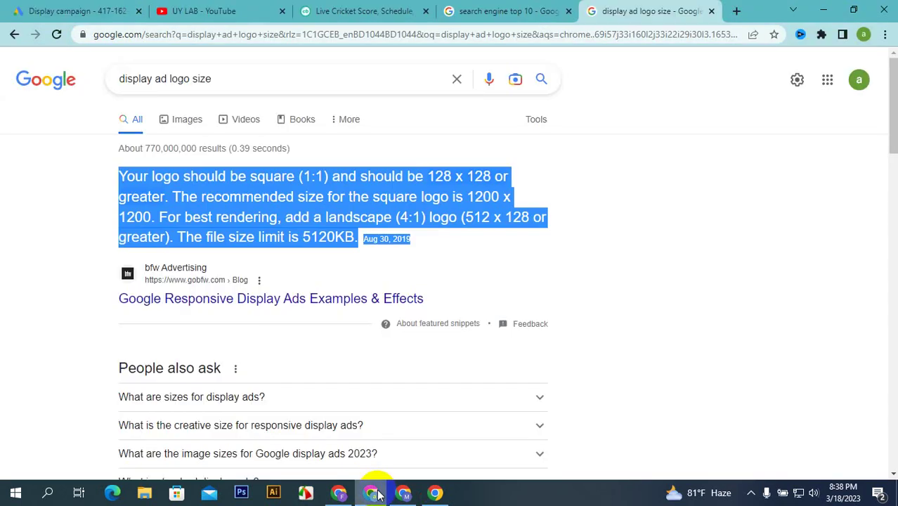
left_click(202, 11)
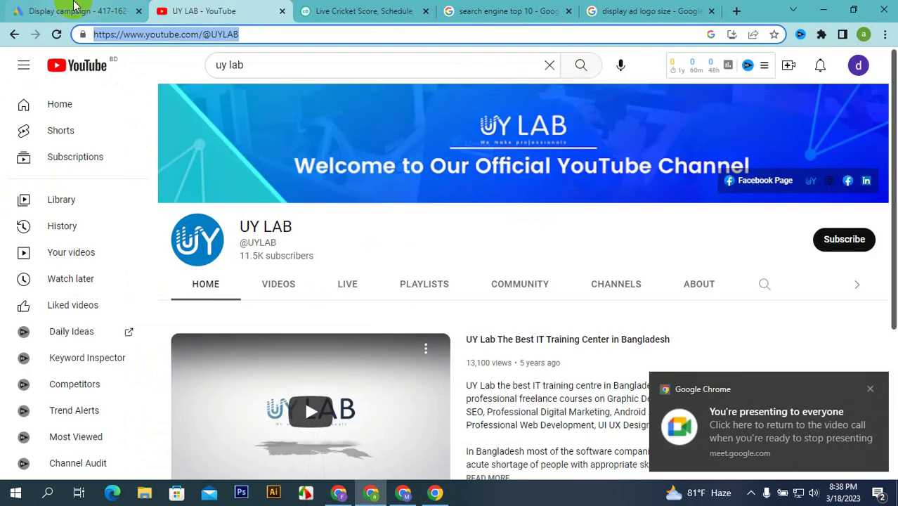
left_click(76, 7)
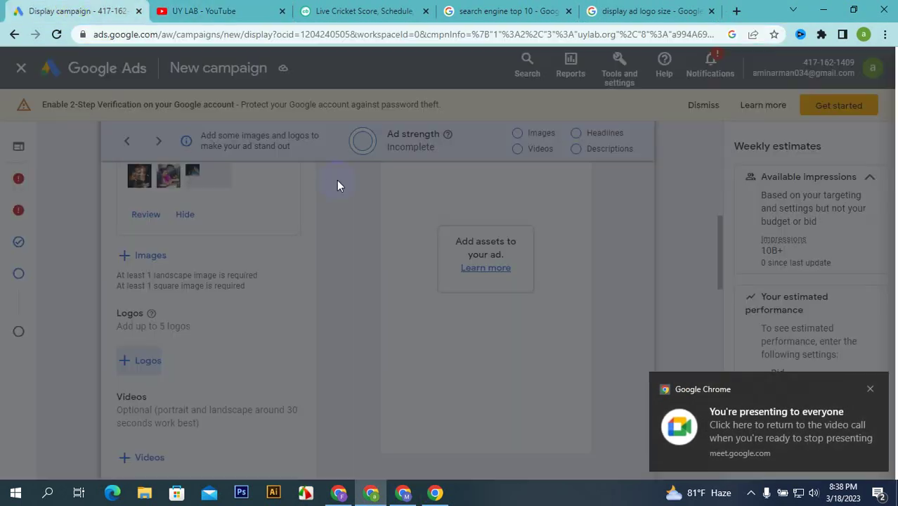
scroll(356, 194, "down", 3)
scroll(357, 199, "down", 10)
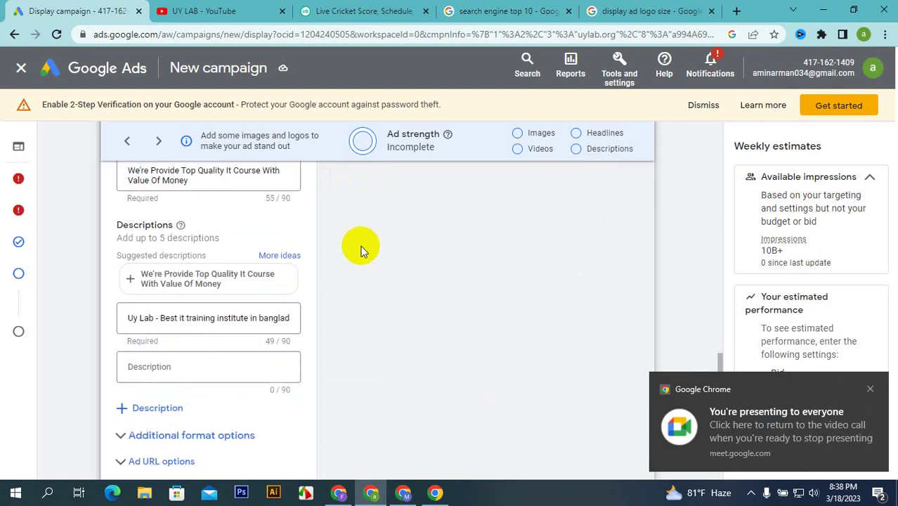
left_click(622, 387)
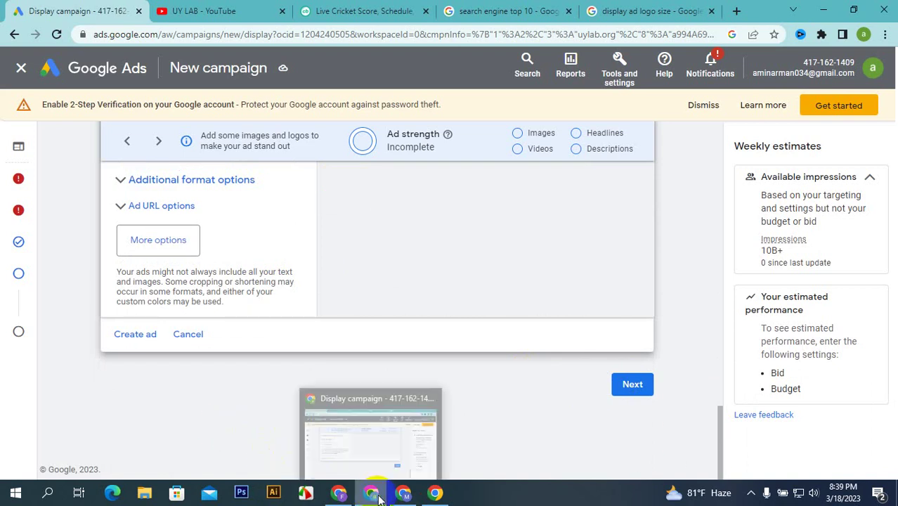
left_click(402, 493)
left_click(383, 499)
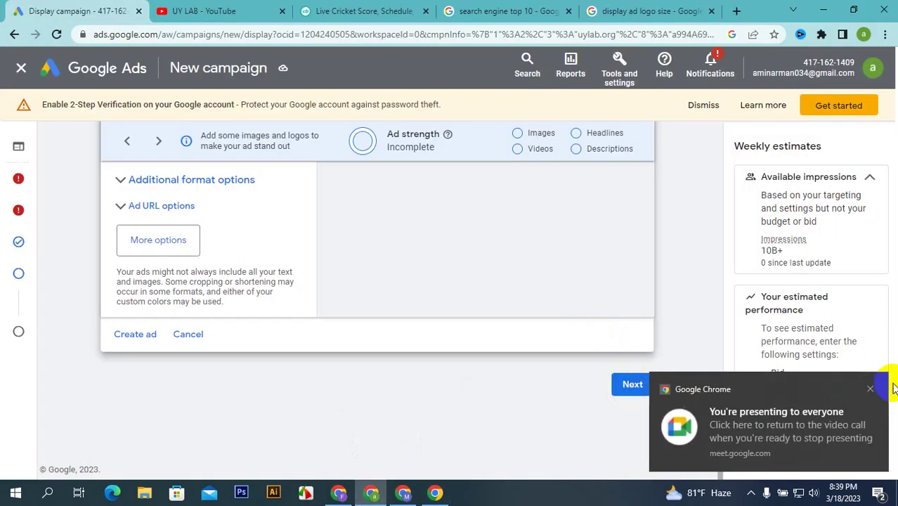
left_click(871, 389)
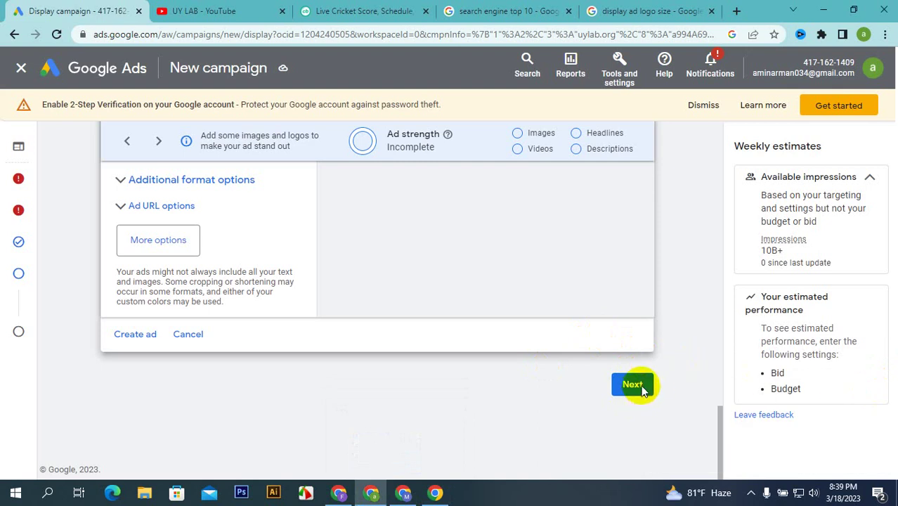
scroll(309, 246, "up", 15)
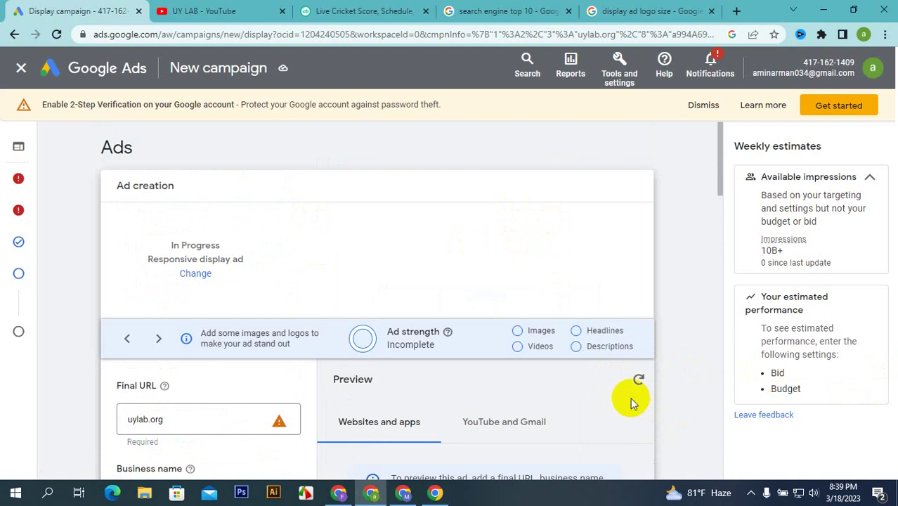
- Switch to the Chrome window with the google ads document and search Google in a new browser page for "seoquake extension for chome"
left_click(340, 493)
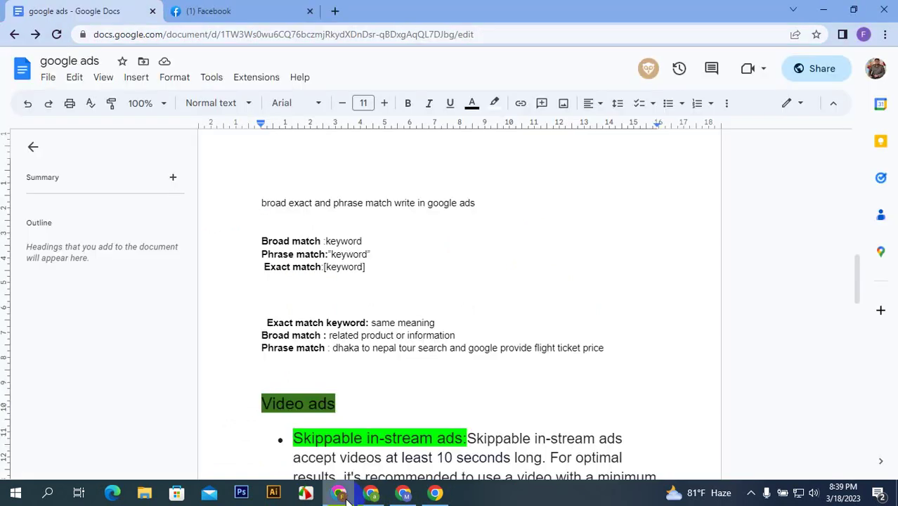
left_click(211, 11)
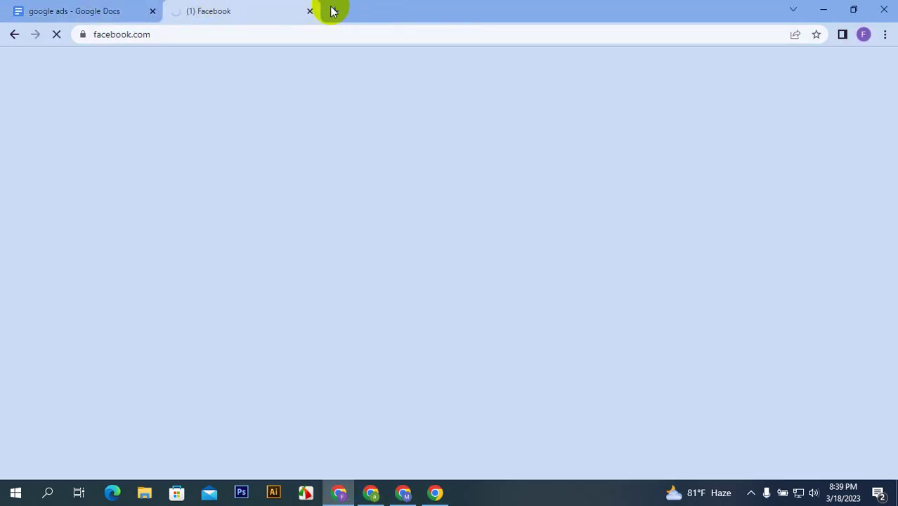
left_click(333, 12)
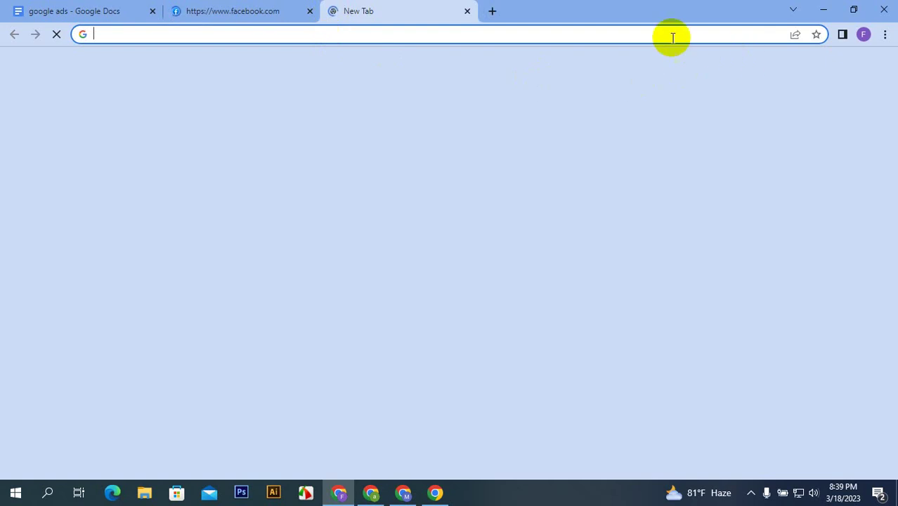
left_click(843, 35)
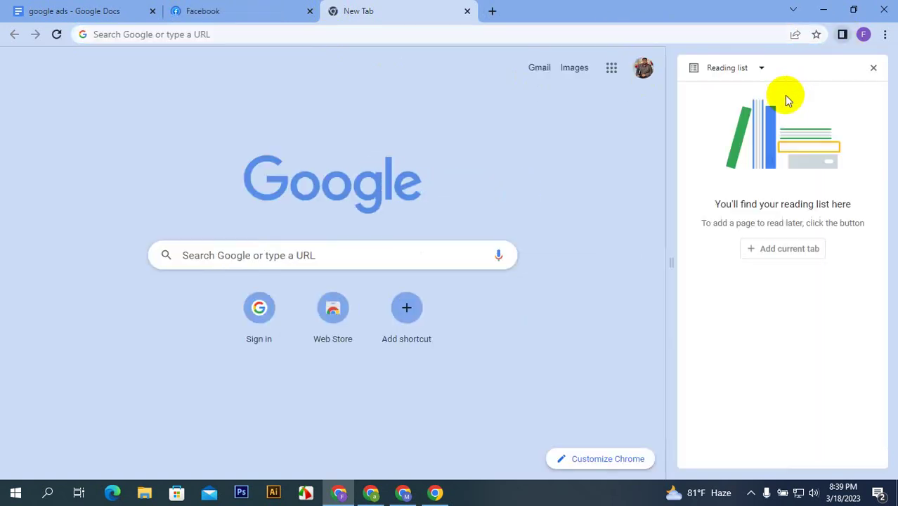
left_click(184, 34)
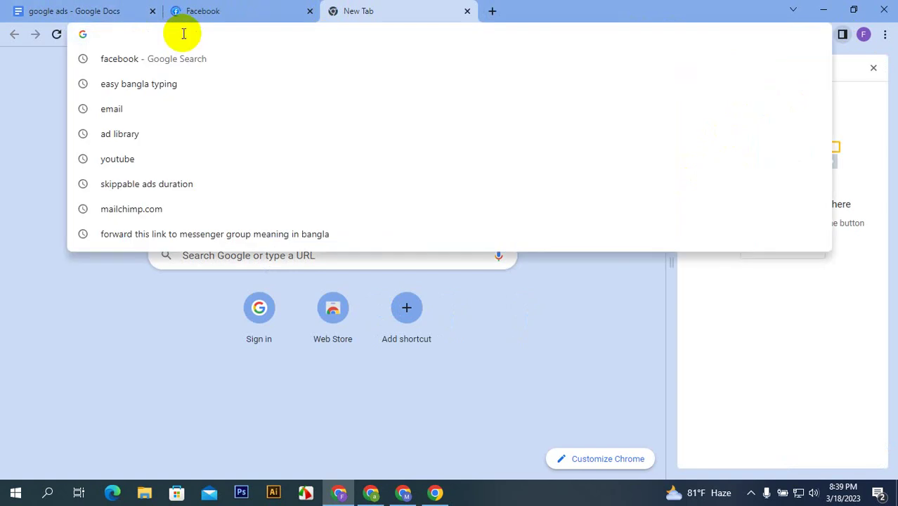
type("se")
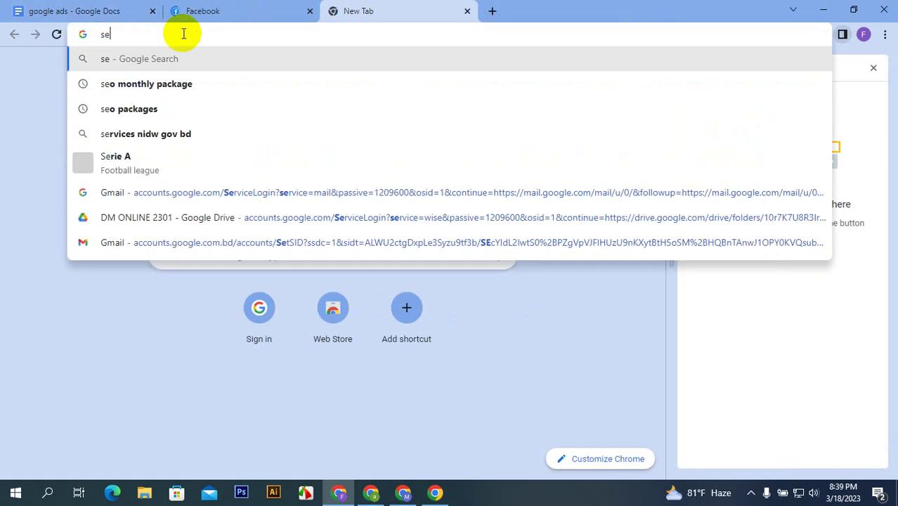
type("o")
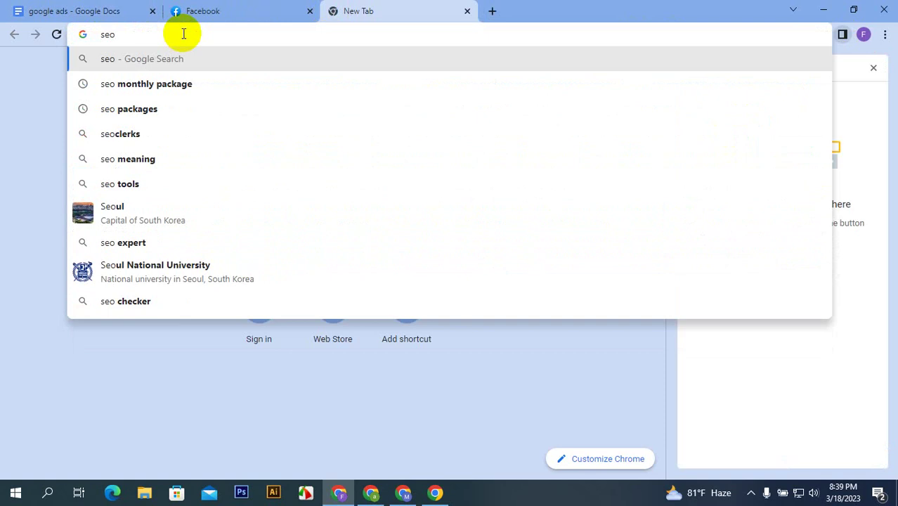
type("q")
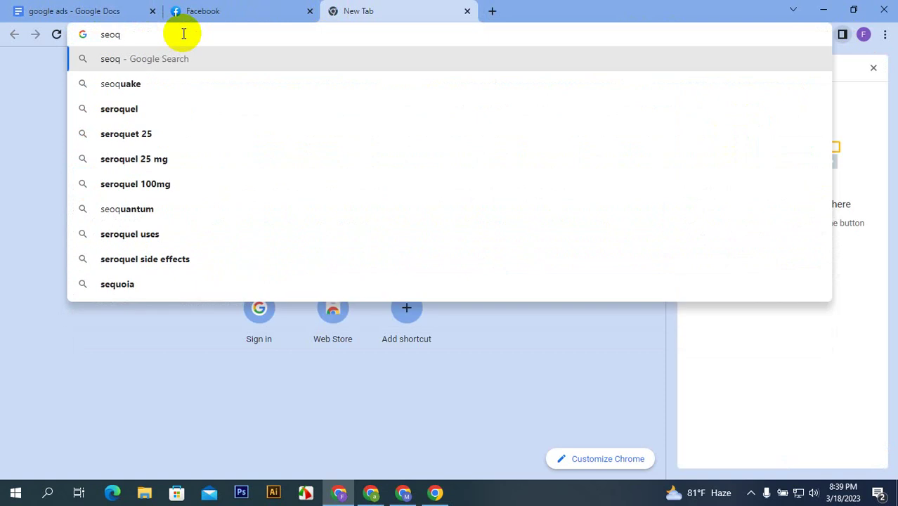
type("uake")
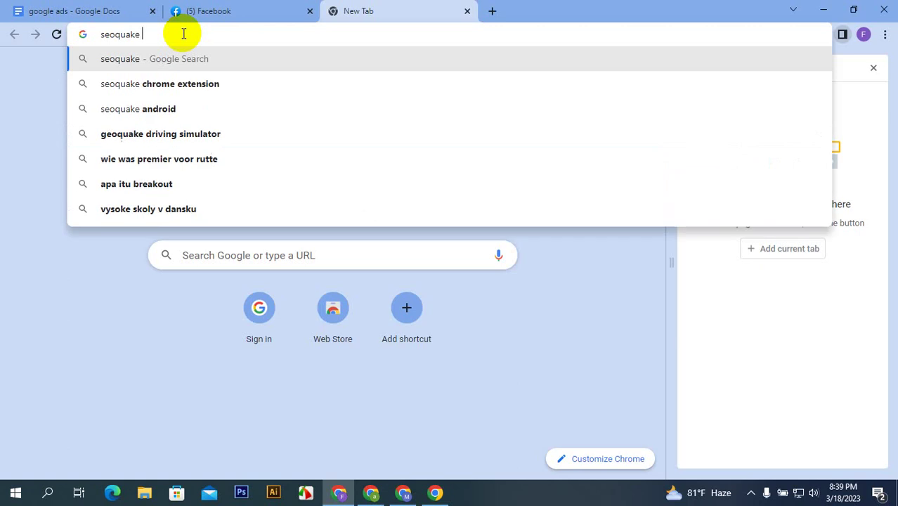
type(" e")
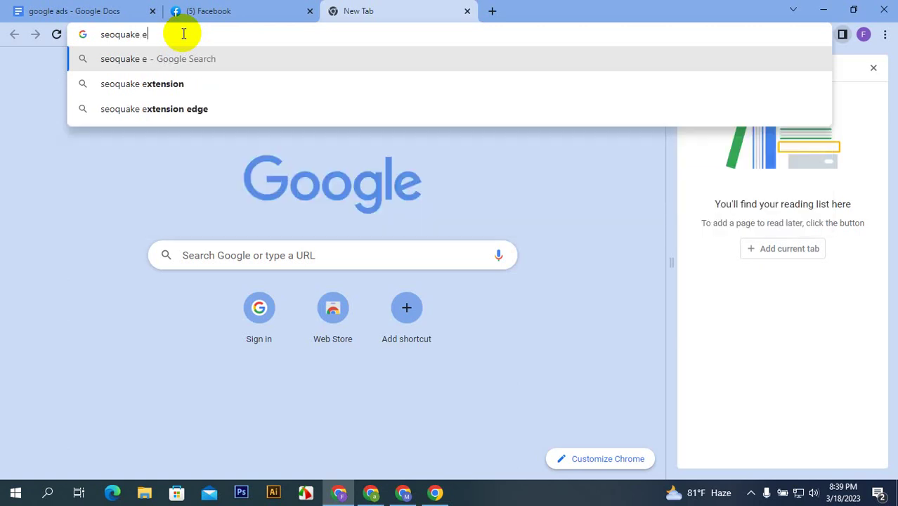
type("xt")
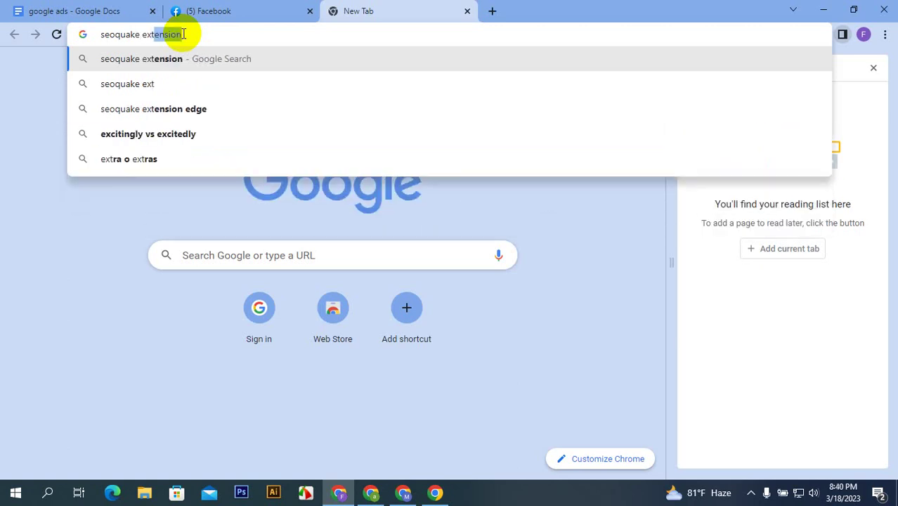
type("ens")
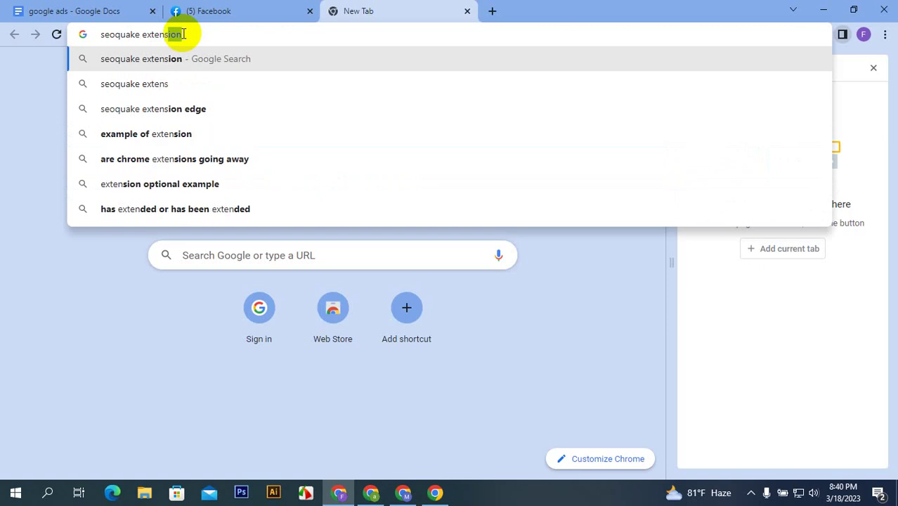
type("ion")
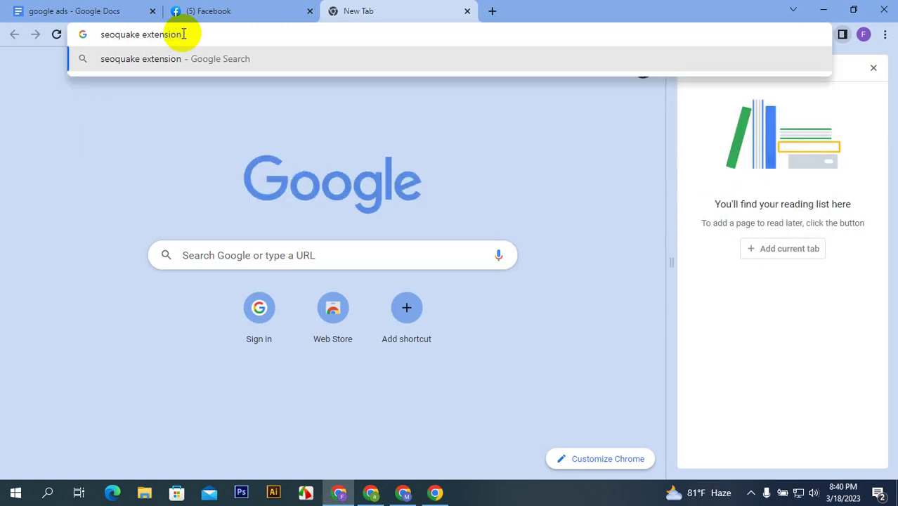
type(" for ch")
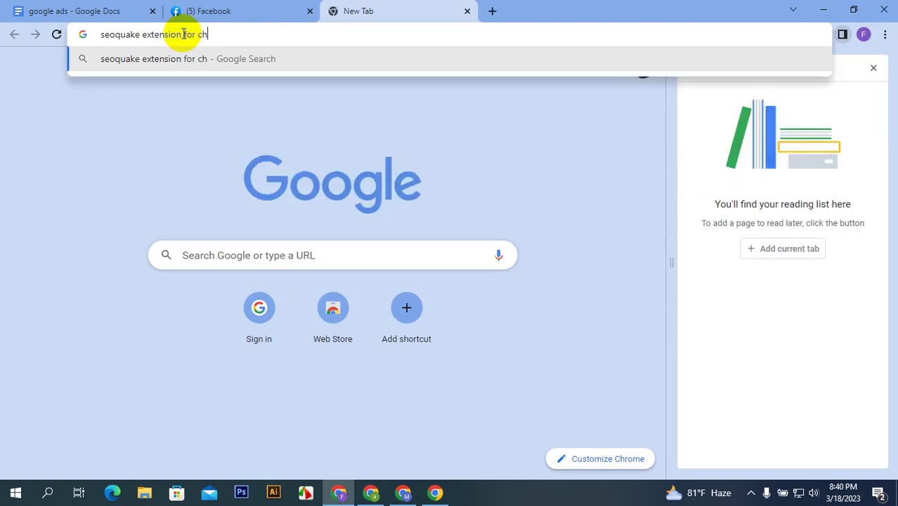
type("ome")
key("Return")
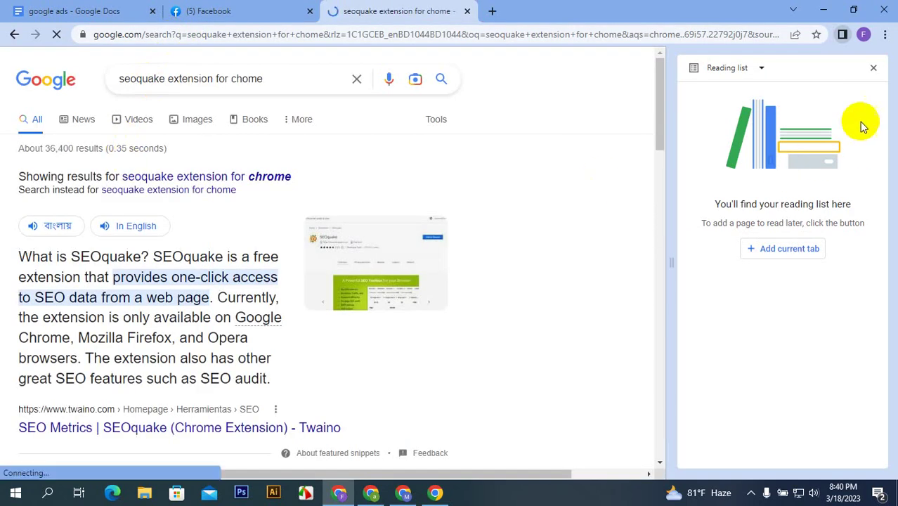
- Close the reading list and open the "SEOquake Chrome extension" search result from chrome-stats.com
left_click(875, 69)
scroll(287, 297, "down", 3)
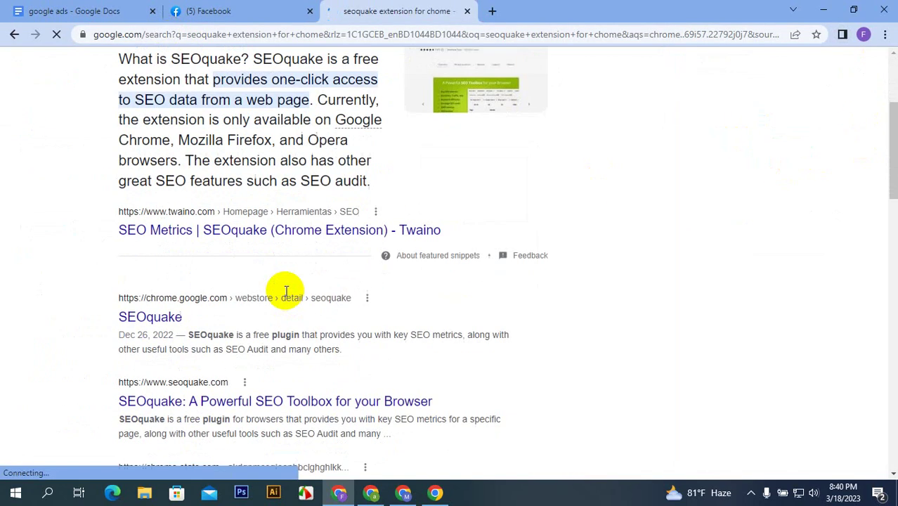
scroll(215, 298, "down", 2)
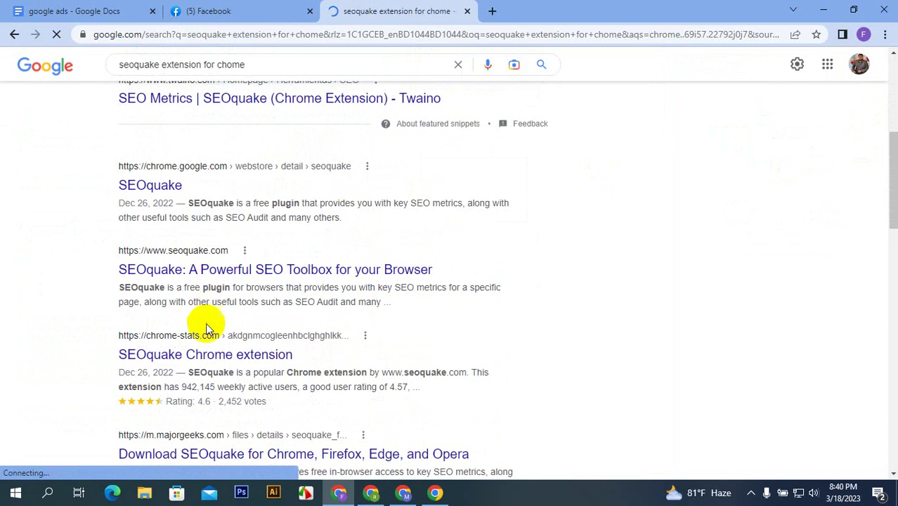
left_click(211, 355)
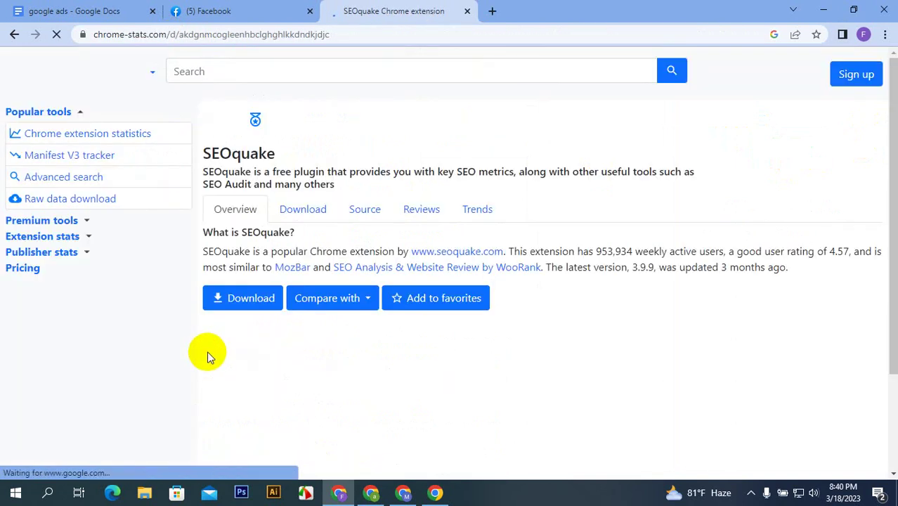
- Return to the search results, open SEOquake's Chrome Web Store page and add the extension to Chrome
left_click(11, 35)
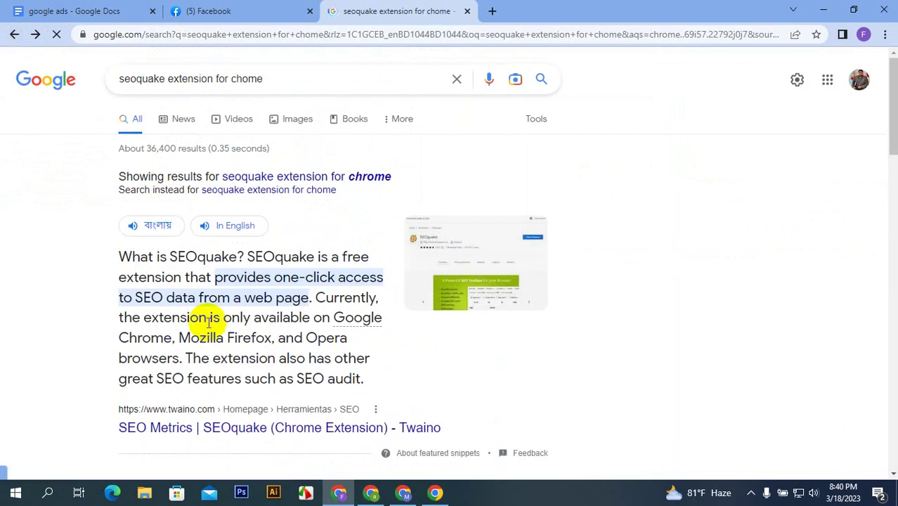
scroll(182, 320, "down", 2)
left_click(156, 384)
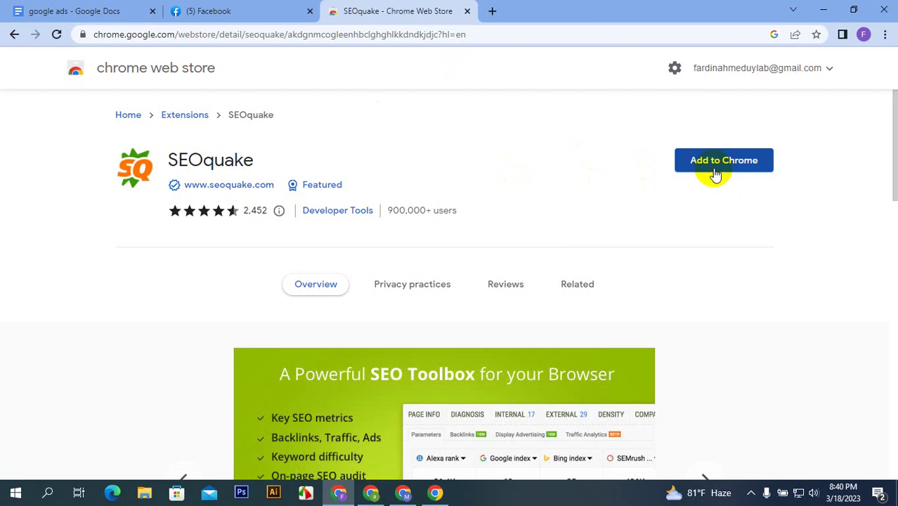
left_click(715, 163)
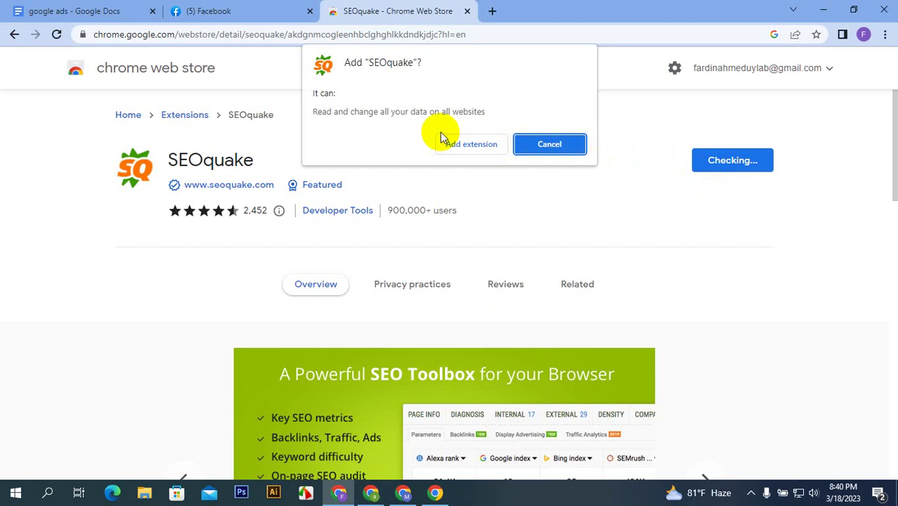
left_click(478, 148)
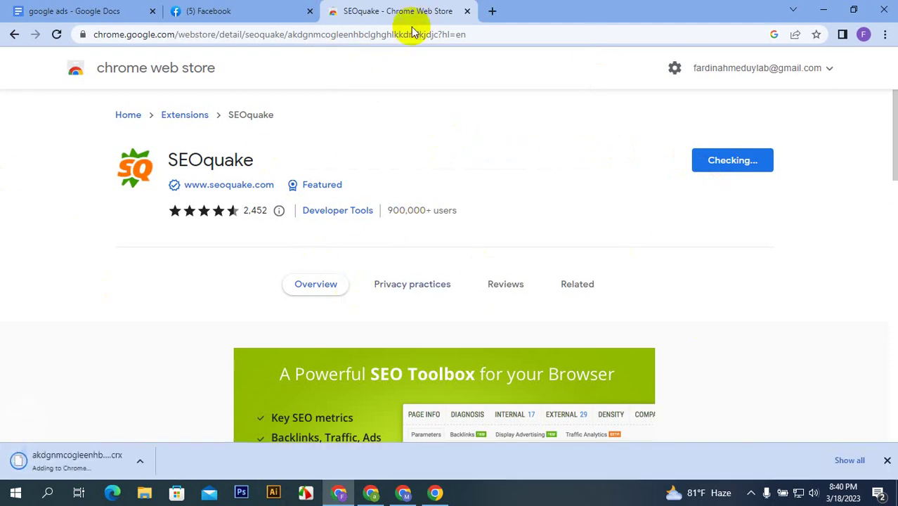
- Copy the full web address of the SEOquake page in the Chrome Web Store
left_click(491, 32)
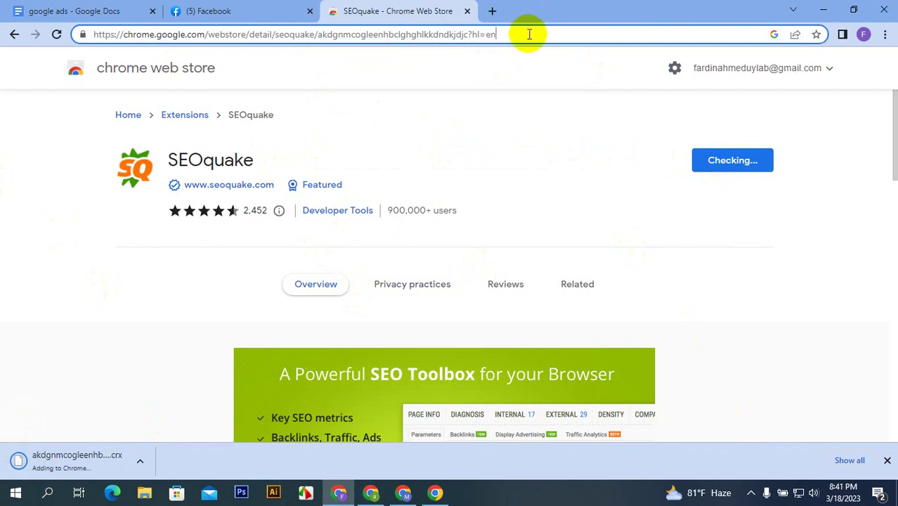
left_click_drag(526, 32, 83, 33)
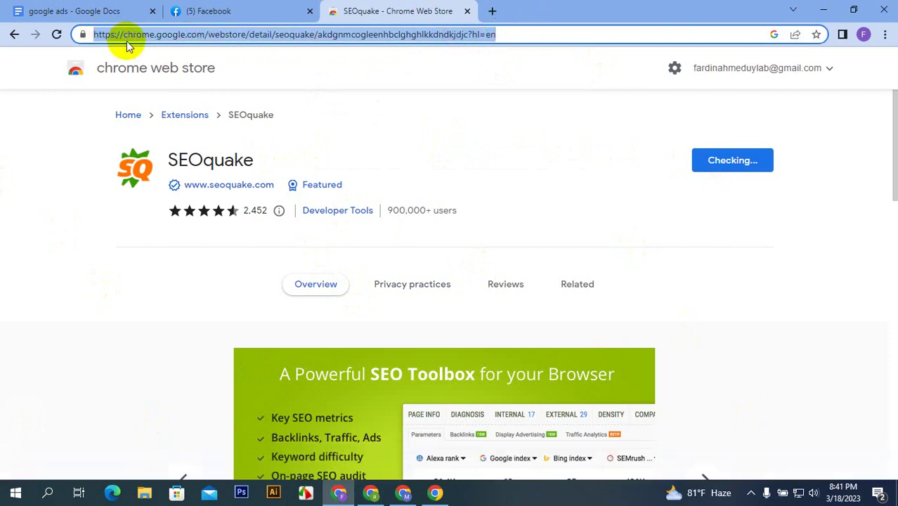
right_click(130, 37)
left_click(170, 124)
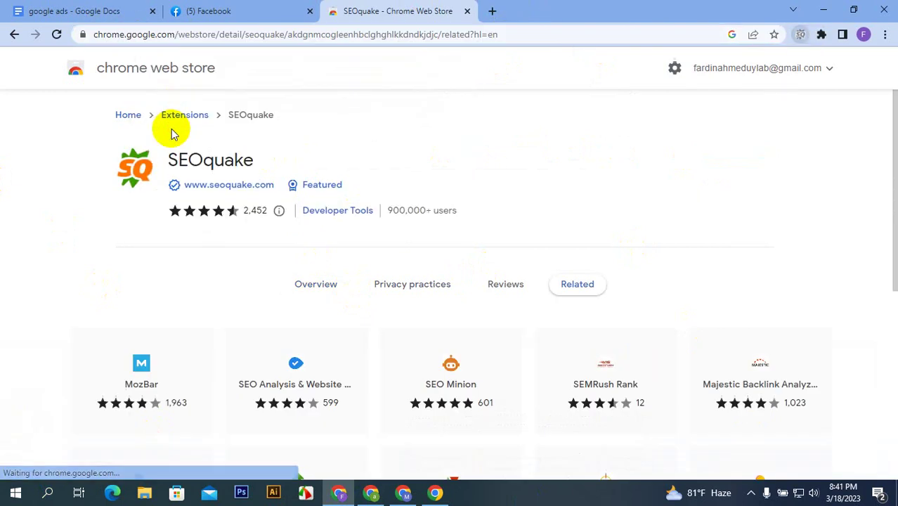
left_click(532, 34)
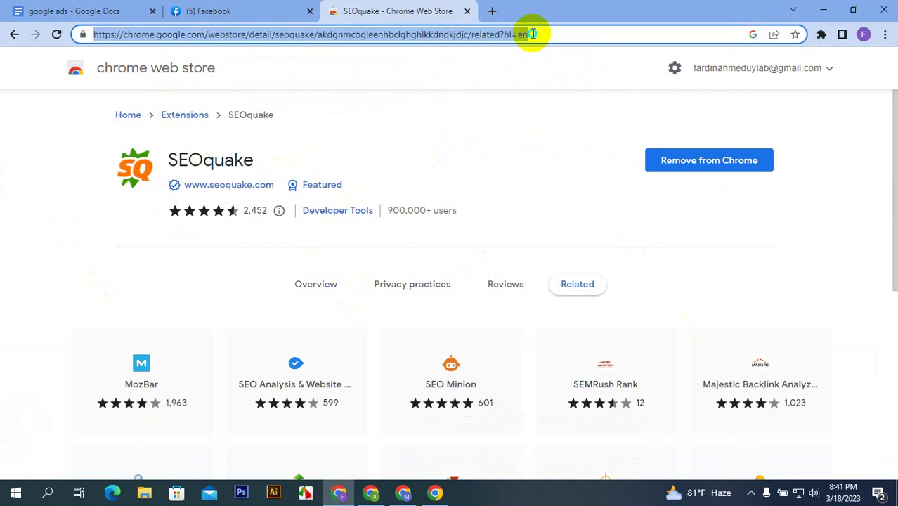
right_click(534, 34)
left_click(564, 127)
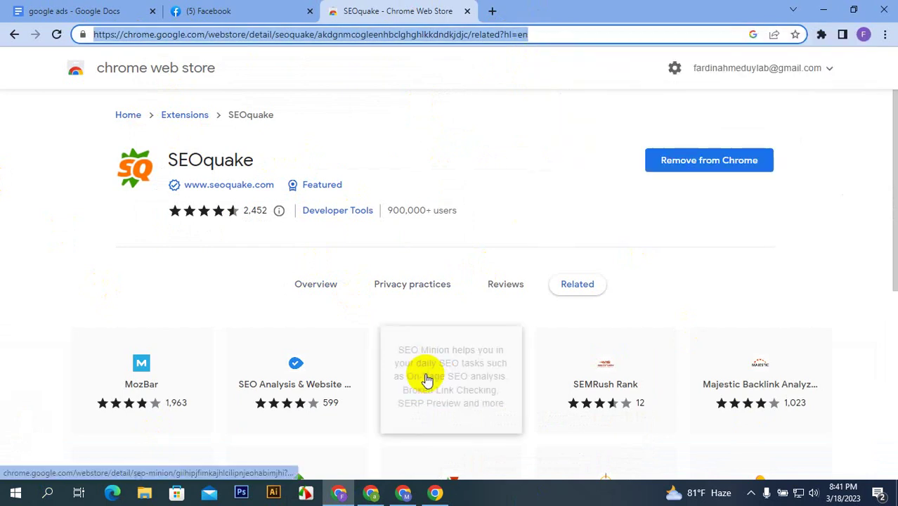
- Switch to the Google Meet call and send the copied SEOquake link to everyone in the chat
left_click(404, 493)
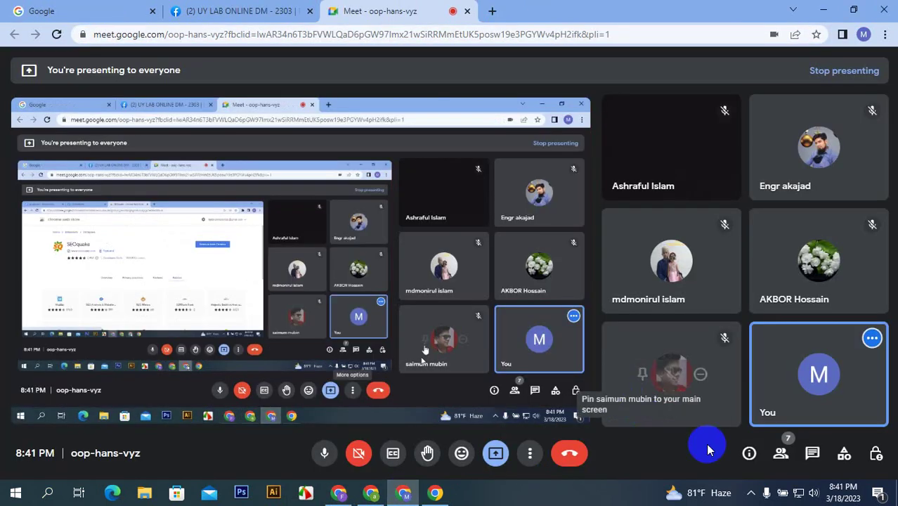
left_click(811, 453)
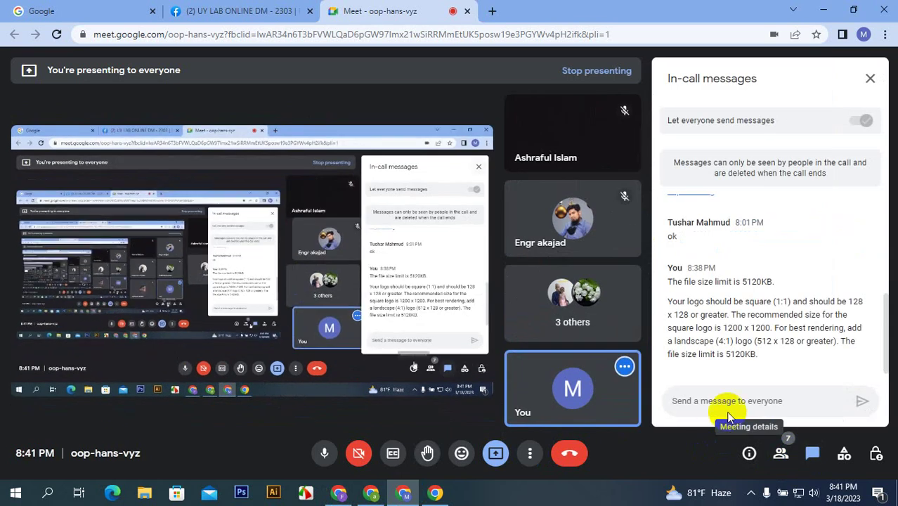
right_click(712, 400)
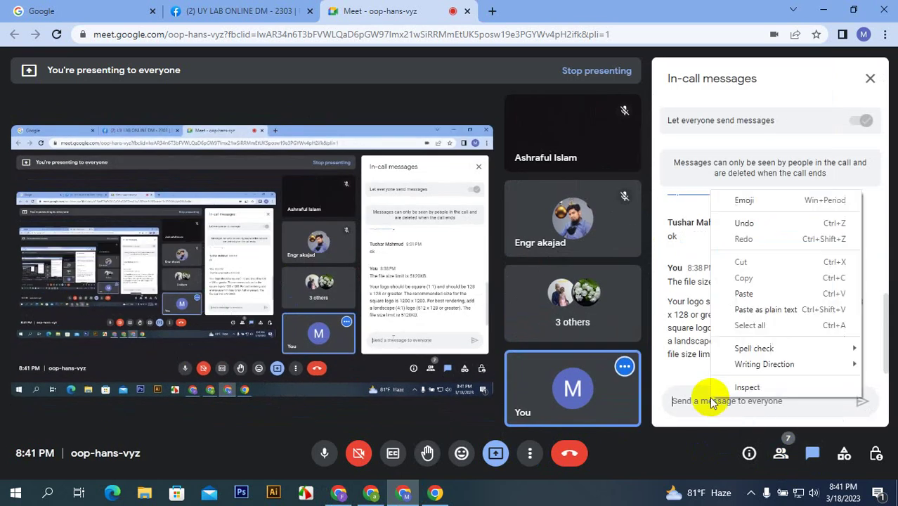
left_click(745, 294)
left_click(859, 387)
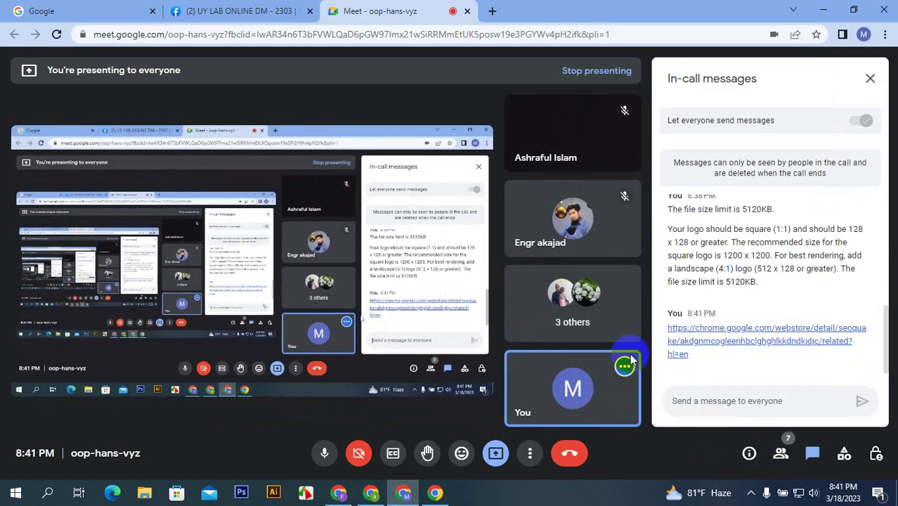
- Switch back to the Chrome window with the SEOquake store page and pin the SEOquake extension
left_click(343, 489)
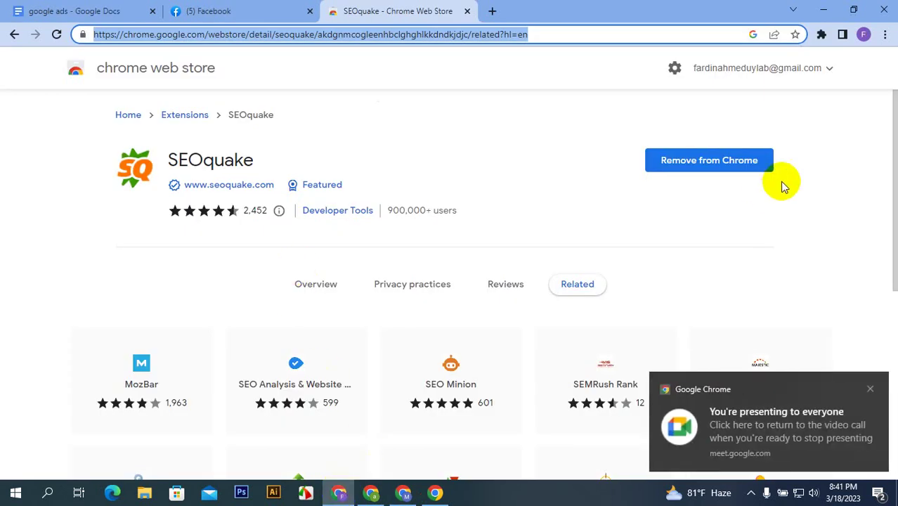
left_click(822, 35)
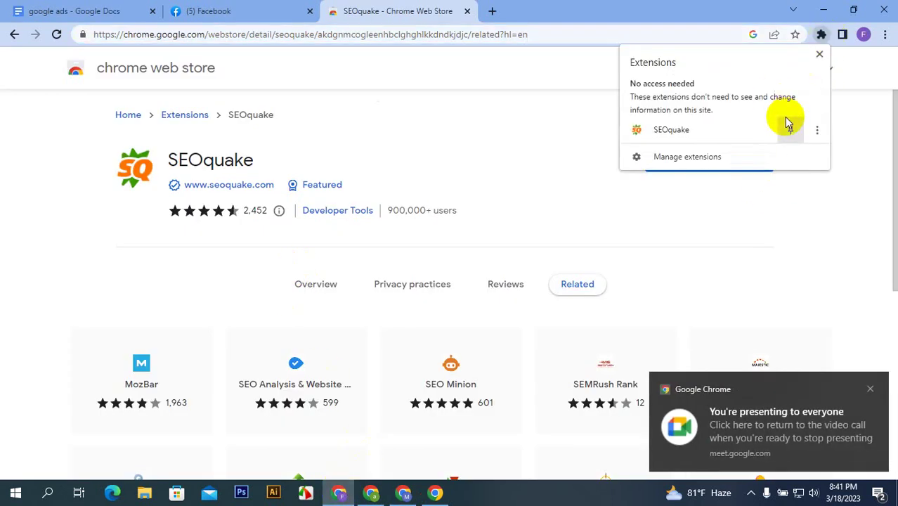
left_click(789, 129)
left_click(808, 237)
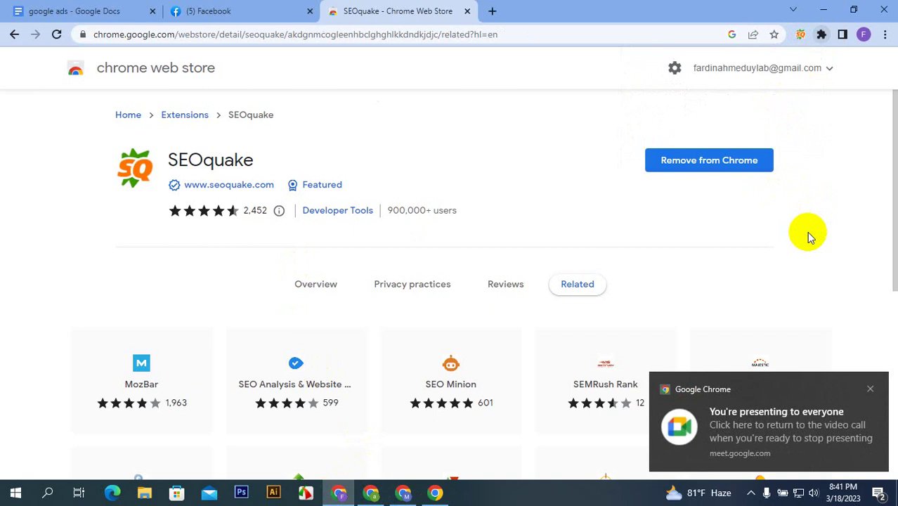
- Pass through the Facebook and google ads document pages and open a new browser page ready for a search
left_click(197, 13)
left_click(112, 12)
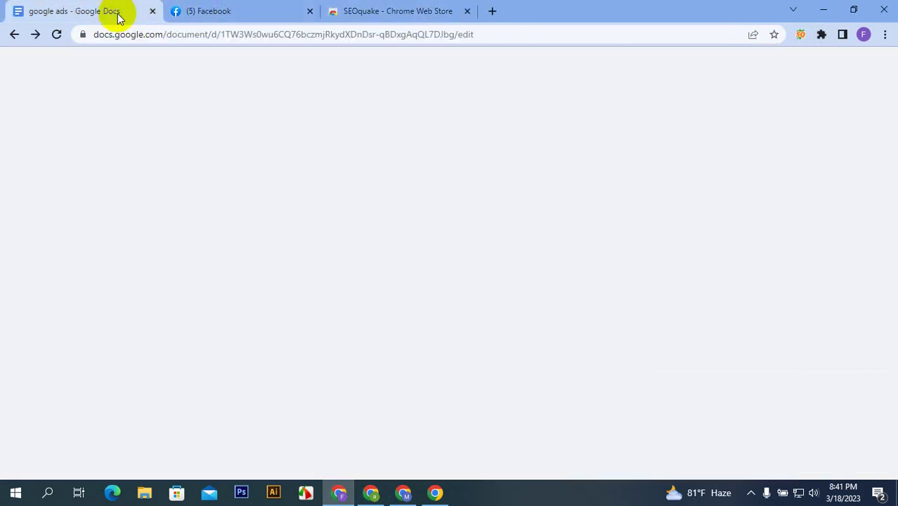
left_click(492, 11)
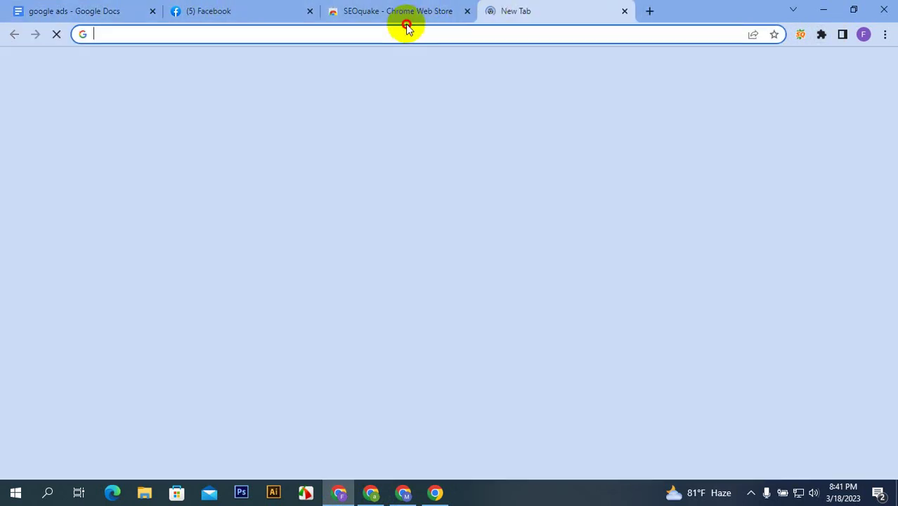
left_click(406, 34)
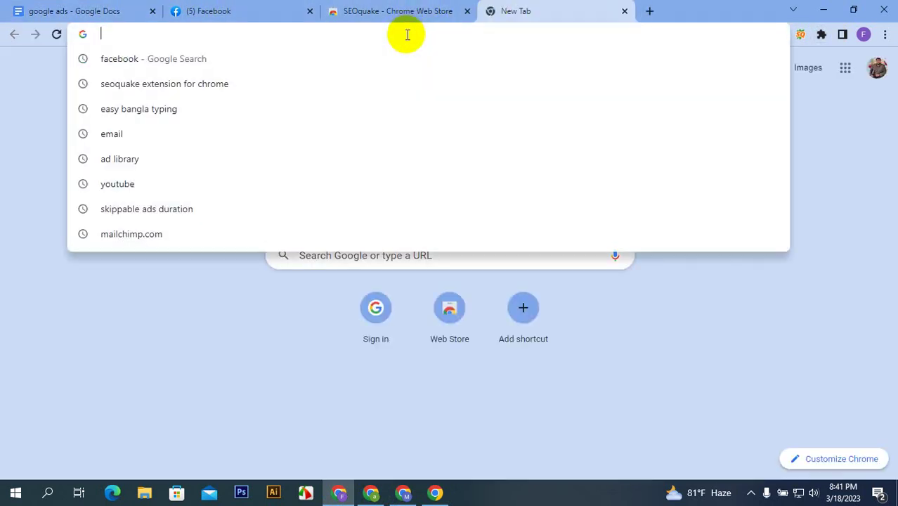